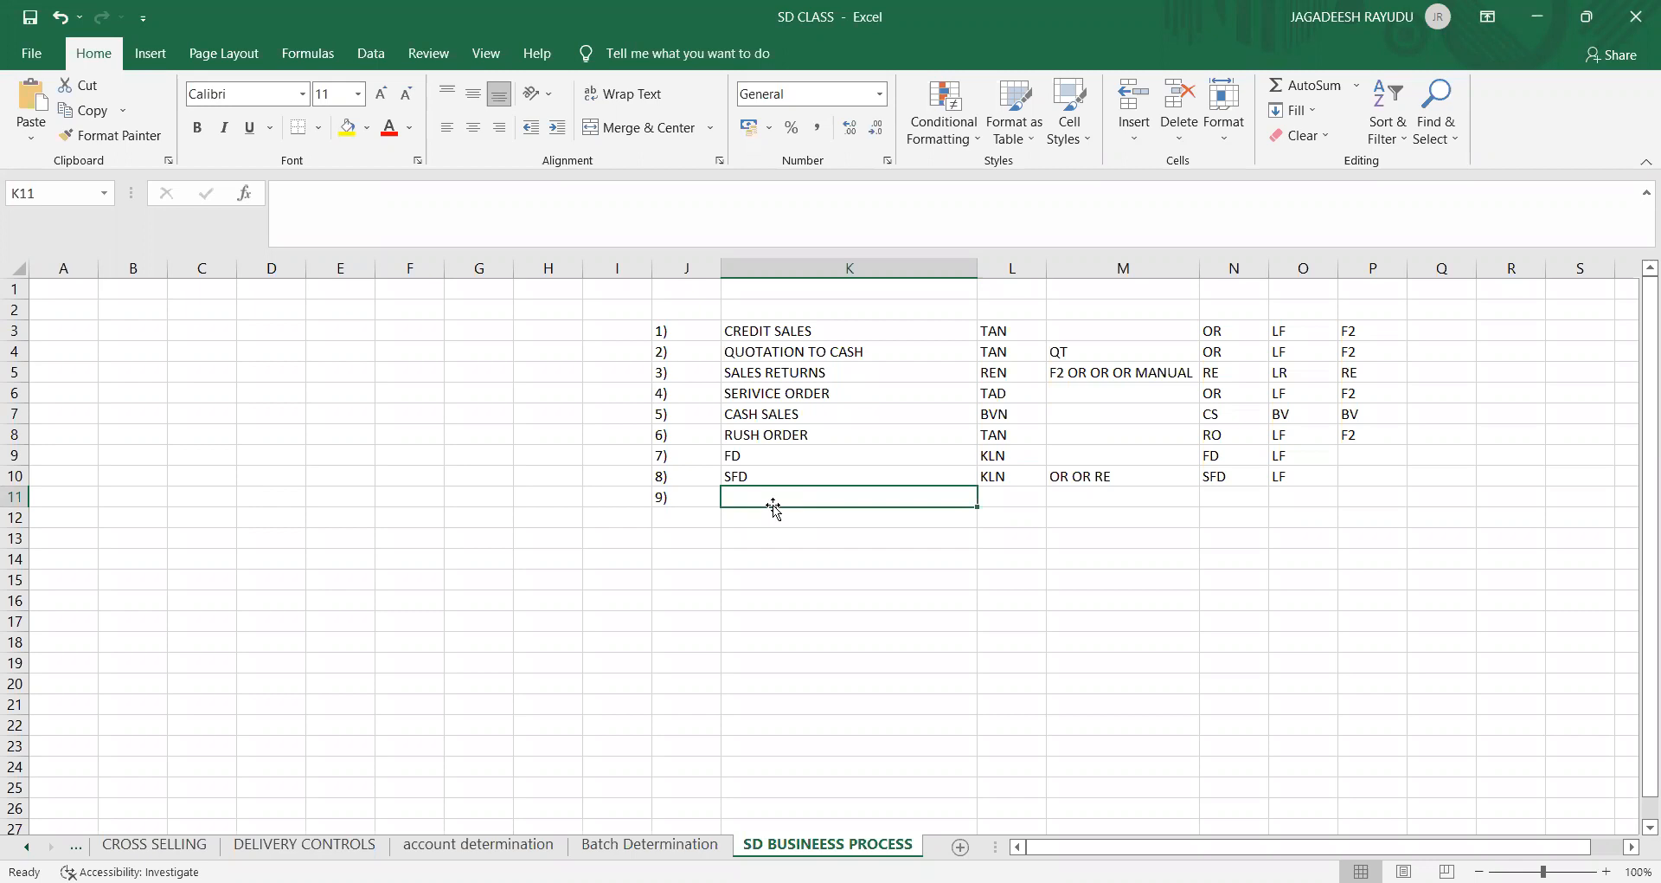
Step: Enter MAKE TO ORDER (MTO) in K11 as the ninth business process
text(M)
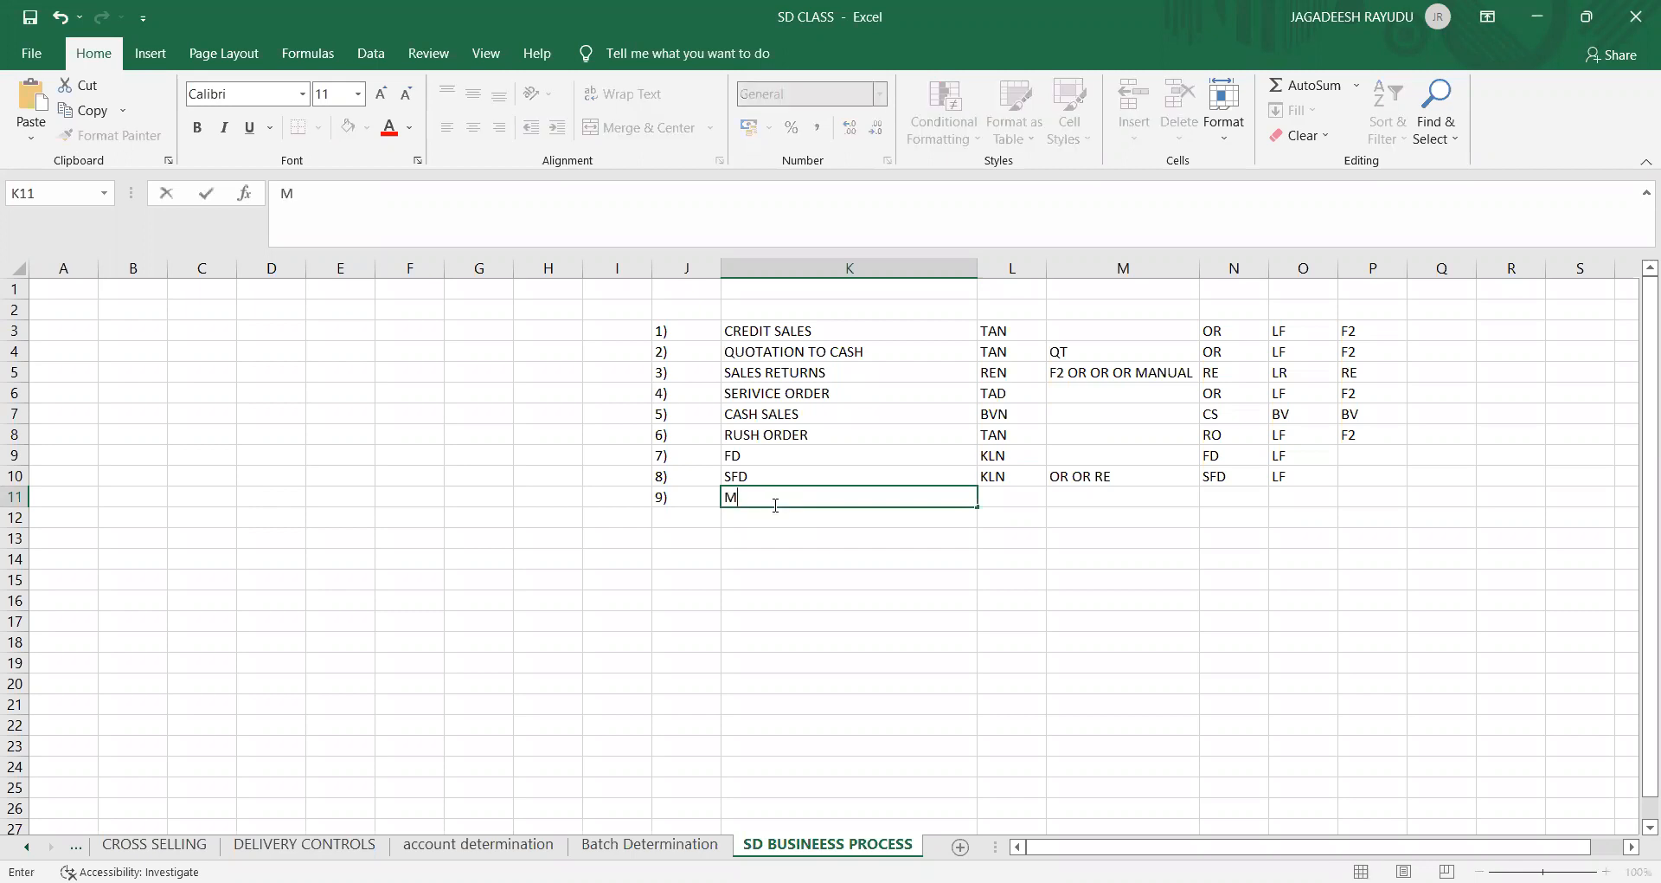
text(ake to or)
key(BackSpace)
key(BackSpace)
key(BackSpace)
key(BackSpace)
key(BackSpace)
key(BackSpace)
key(BackSpace)
key(BackSpace)
key(BackSpace)
text(AKE TO ORDER)
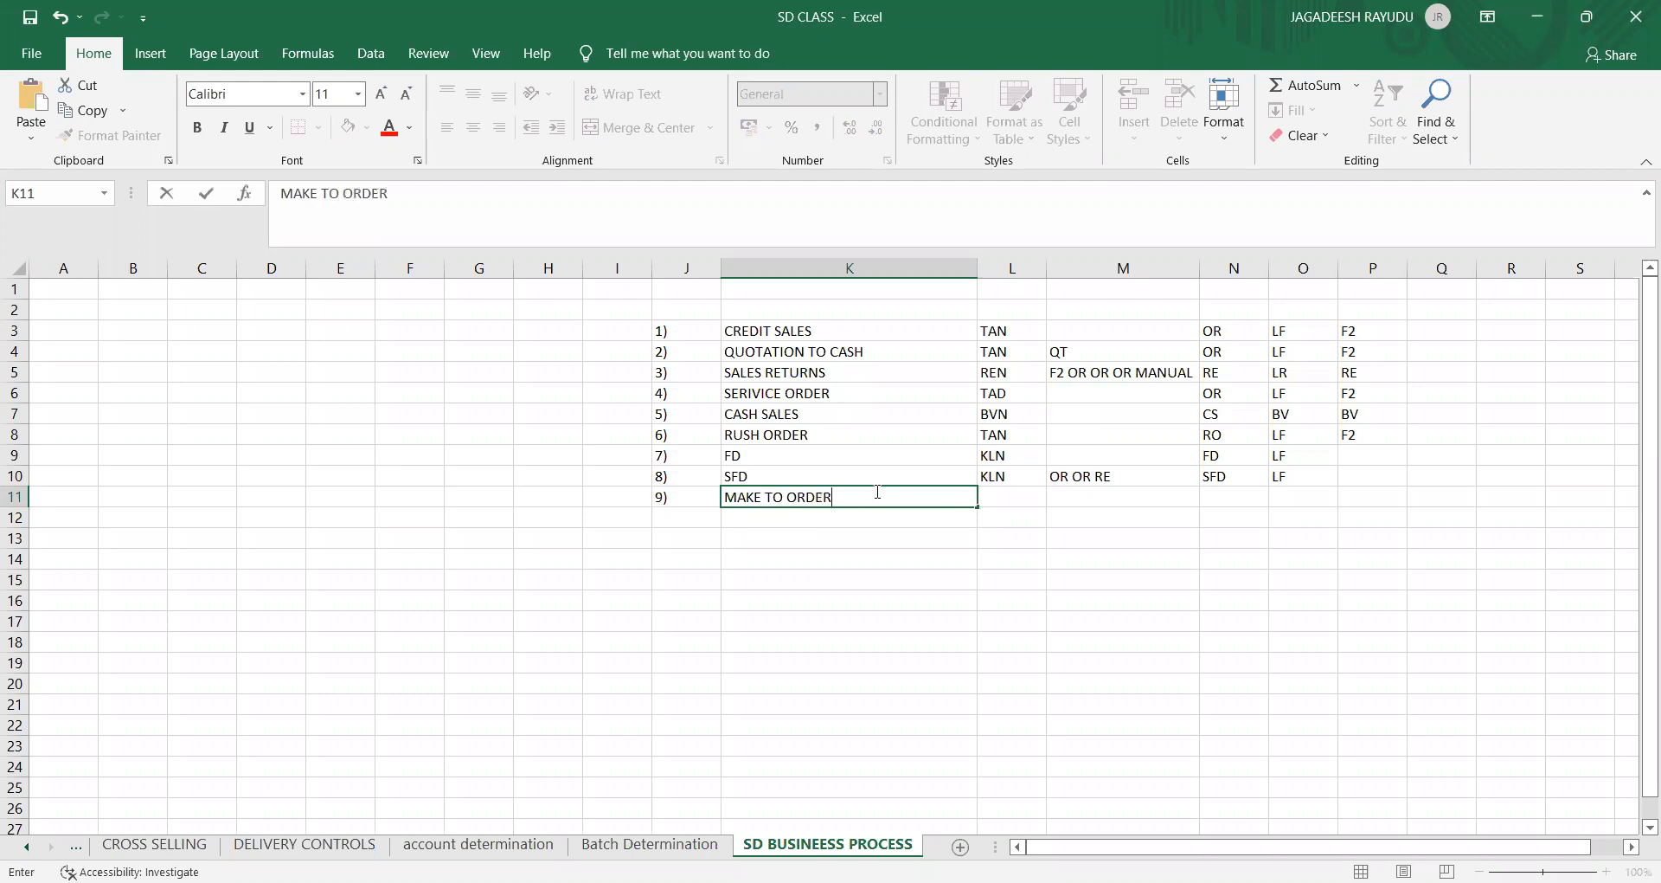
text( (MTO))
click(749, 580)
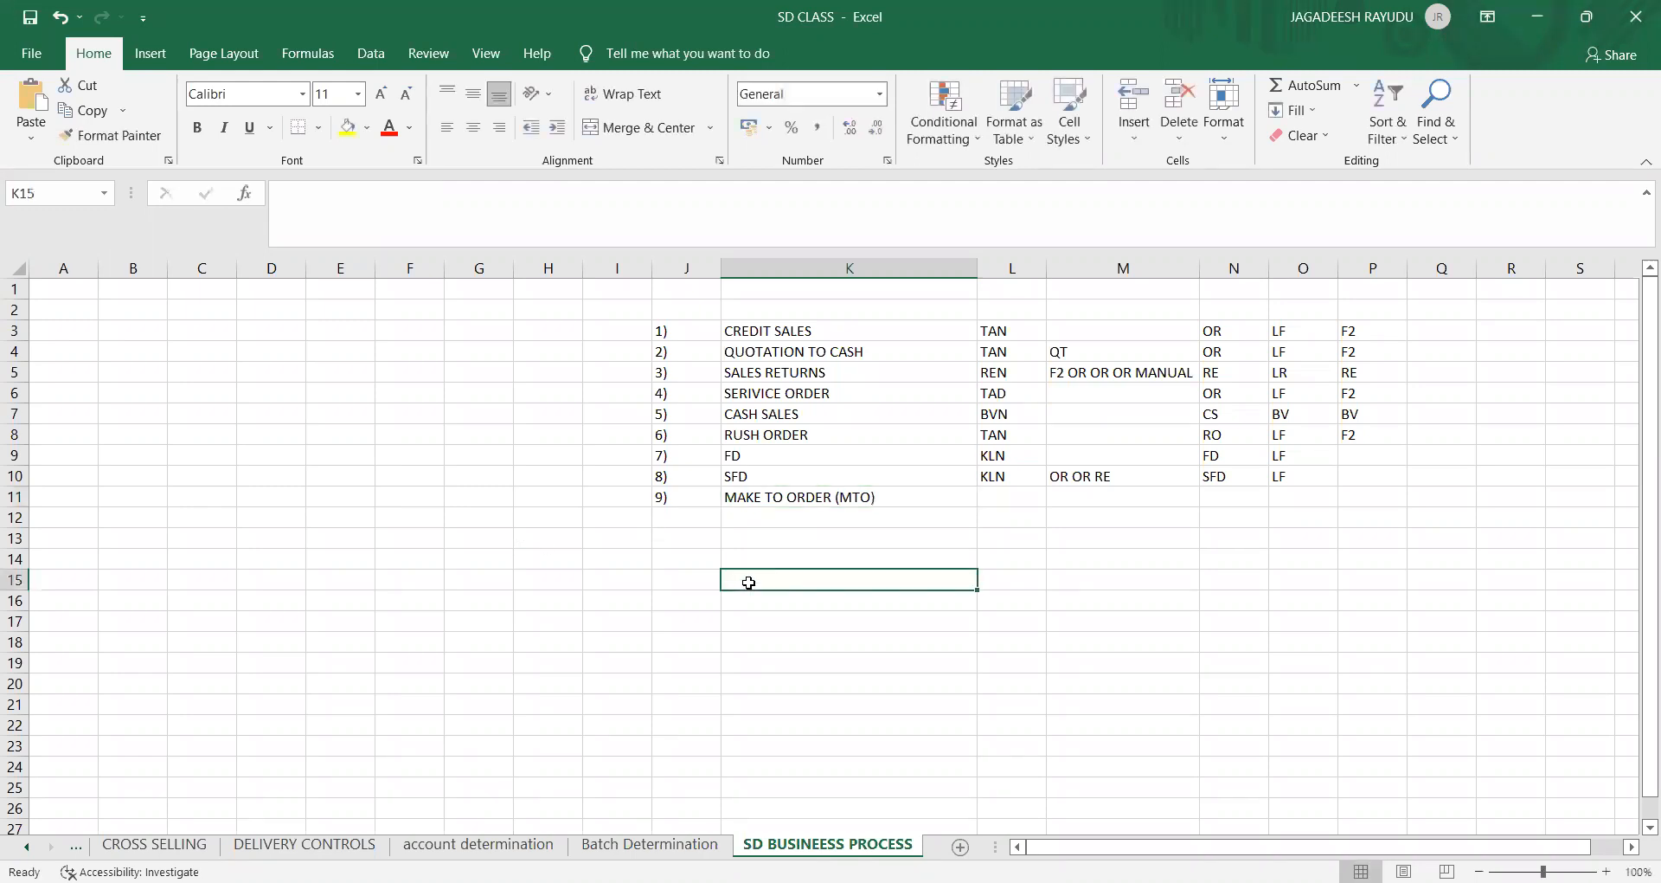
Step: Enter MTS in cell E4 and MTO directly below it in E5
click(260, 524)
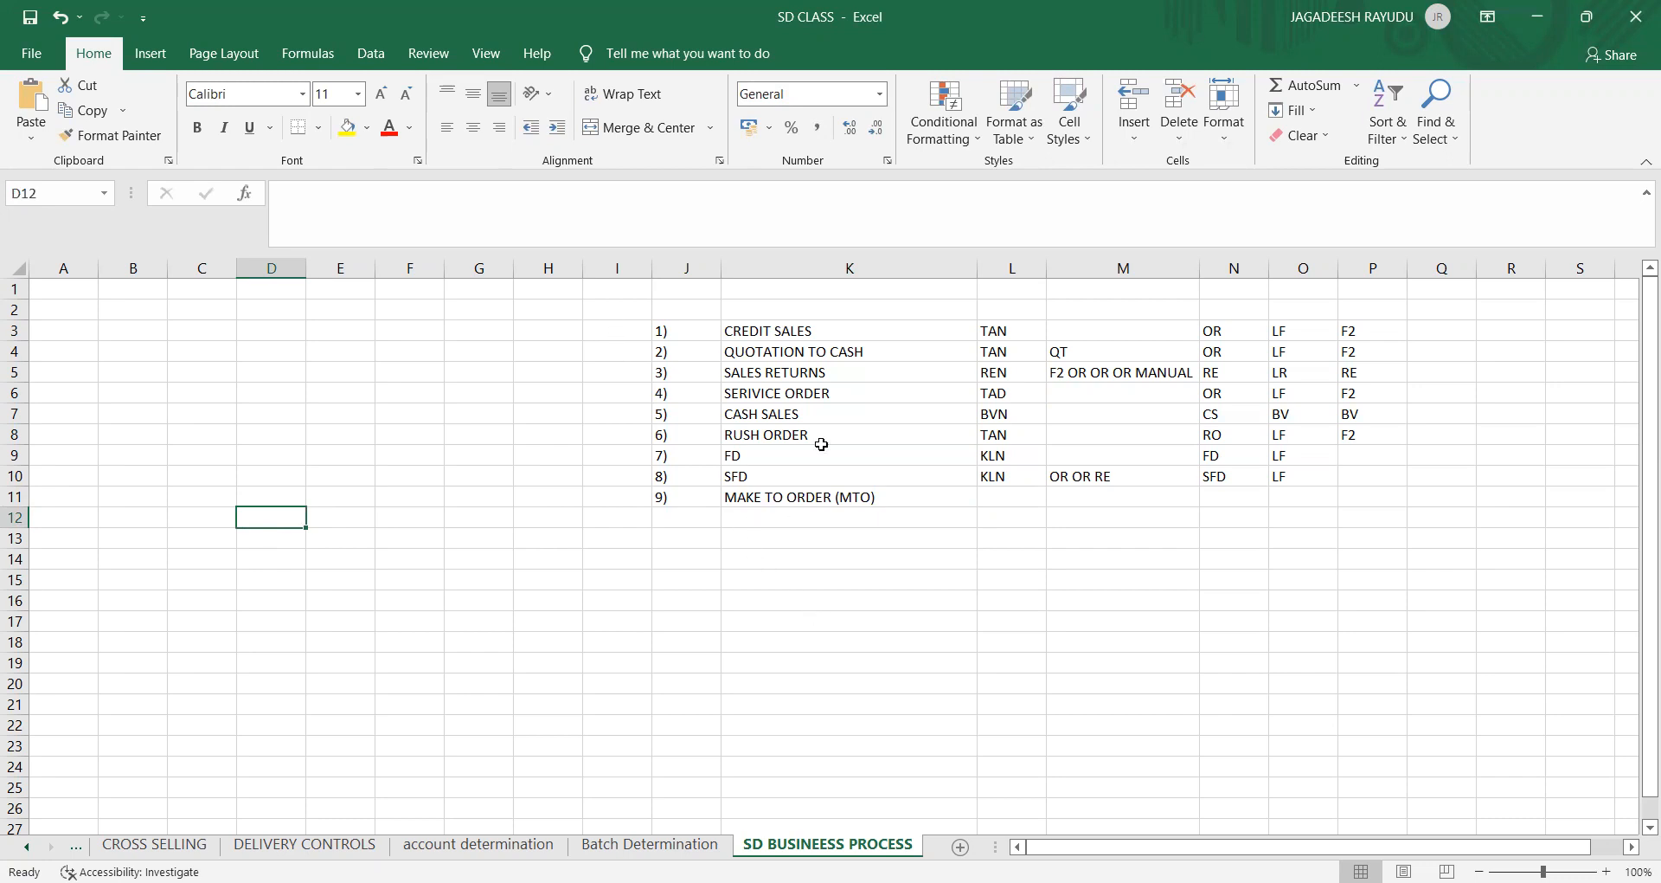
click(329, 346)
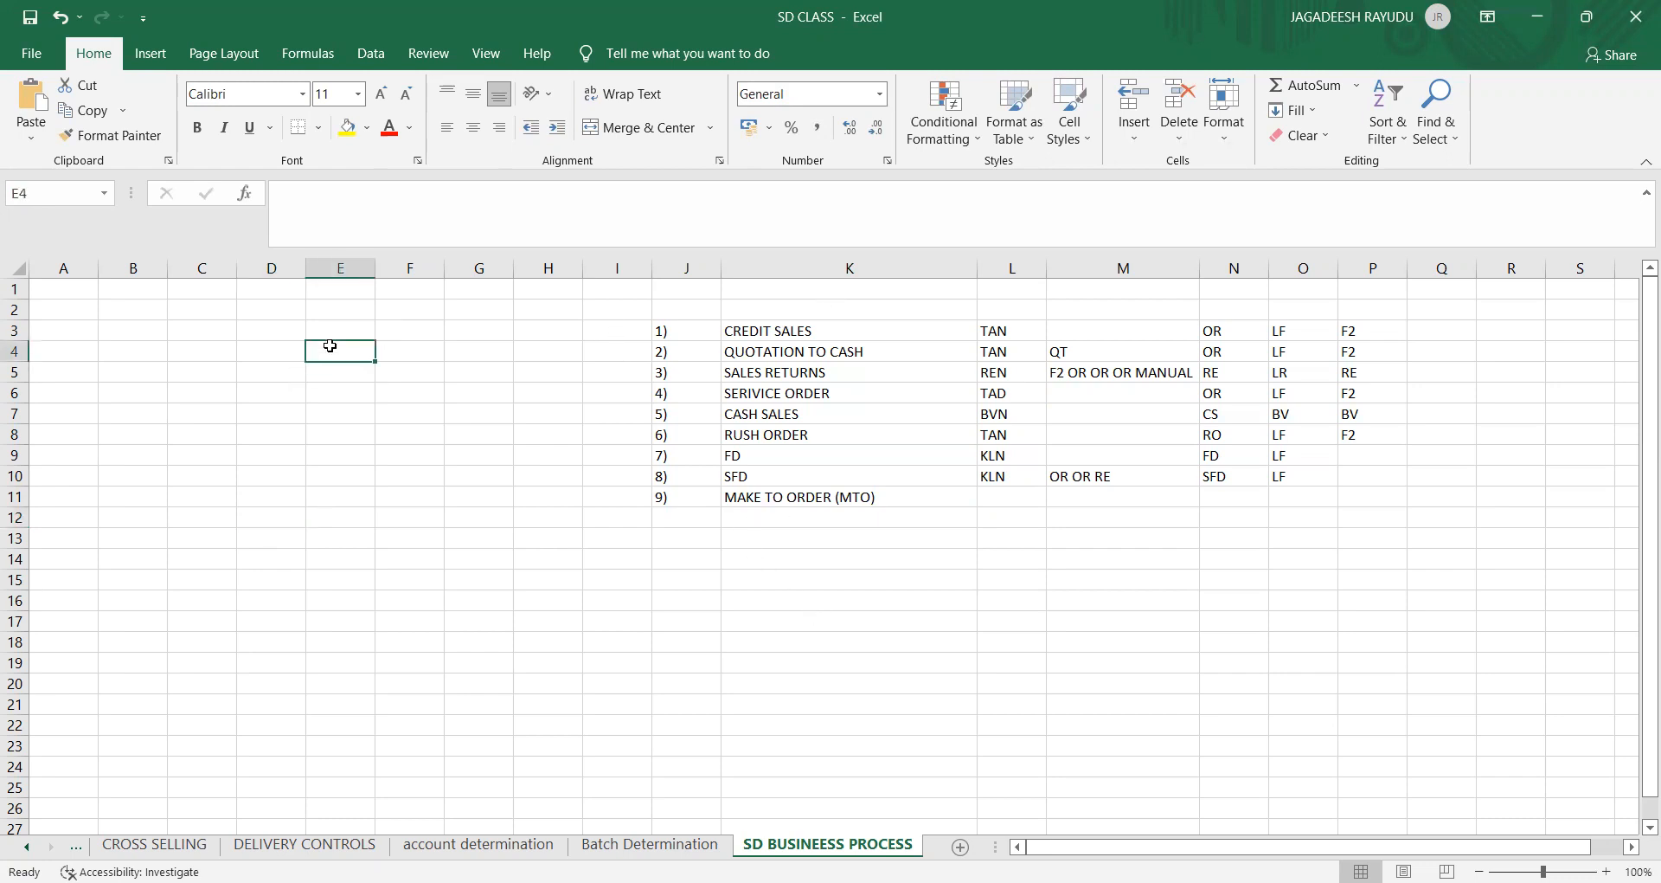
text(MTS)
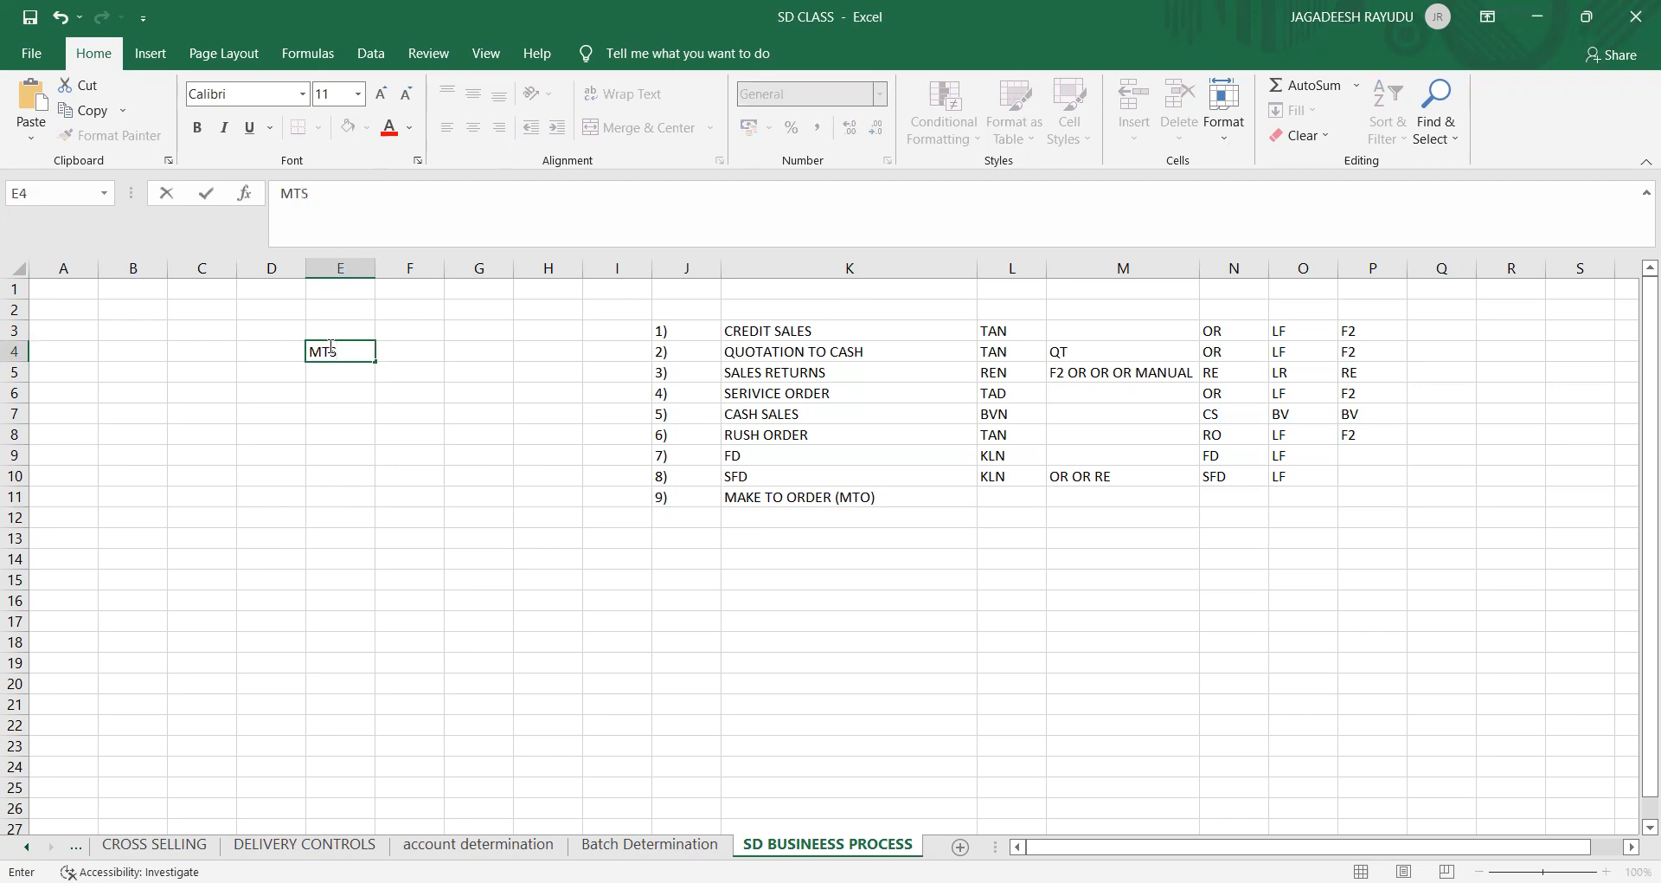
key(Return)
text(MTO)
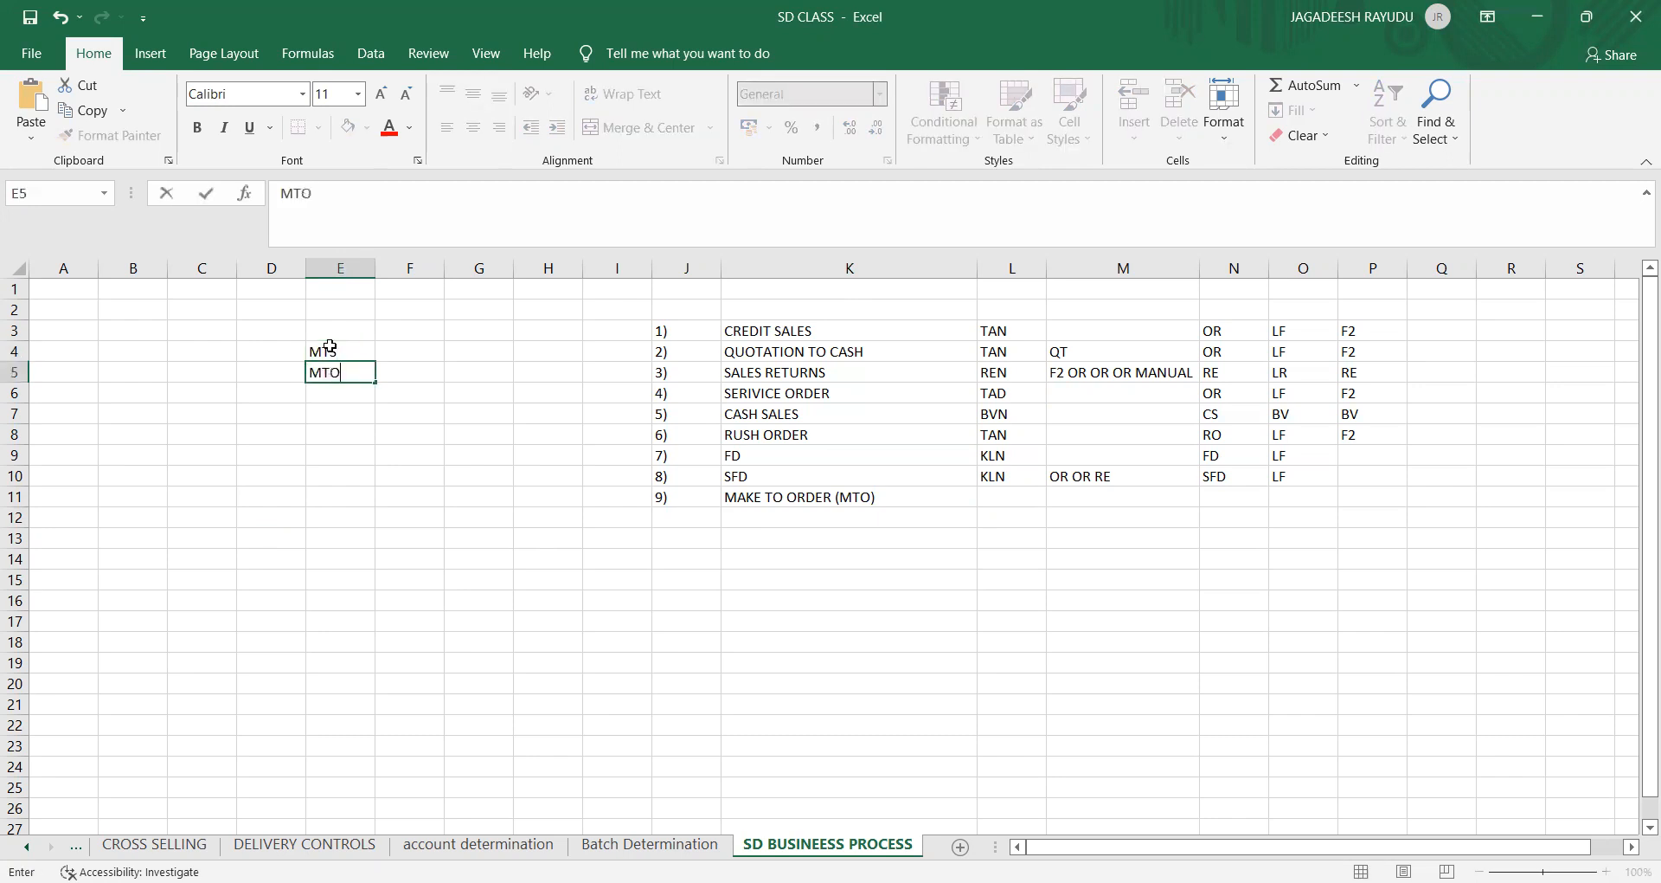
click(344, 431)
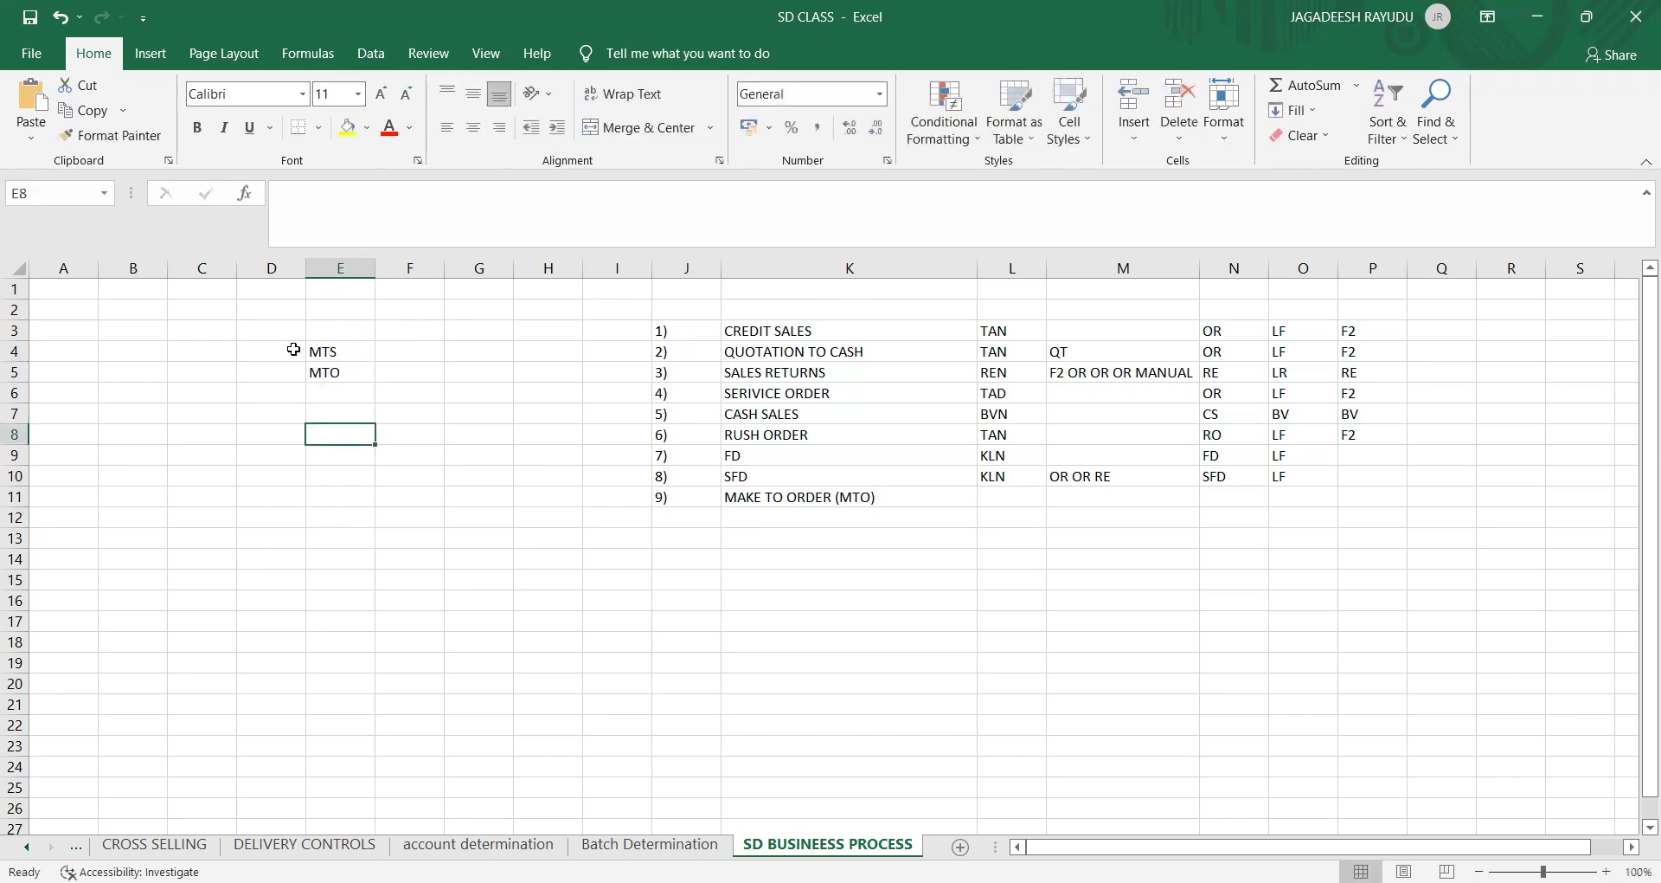
Step: Enter the company name DRUVAN FOODS in cell F8
click(325, 348)
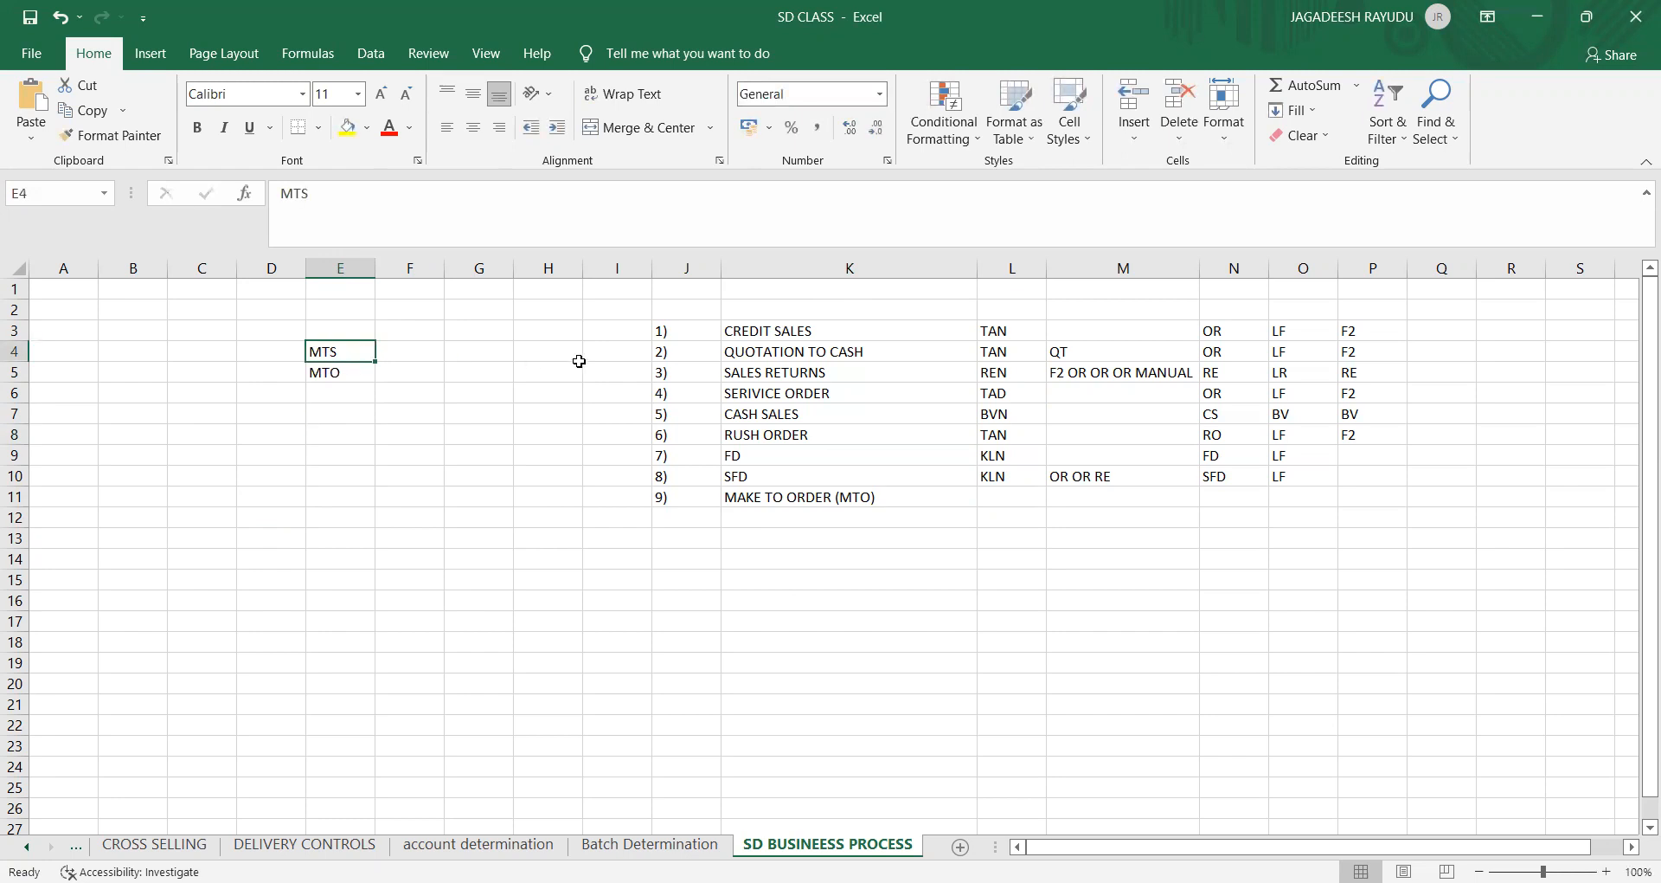
click(409, 357)
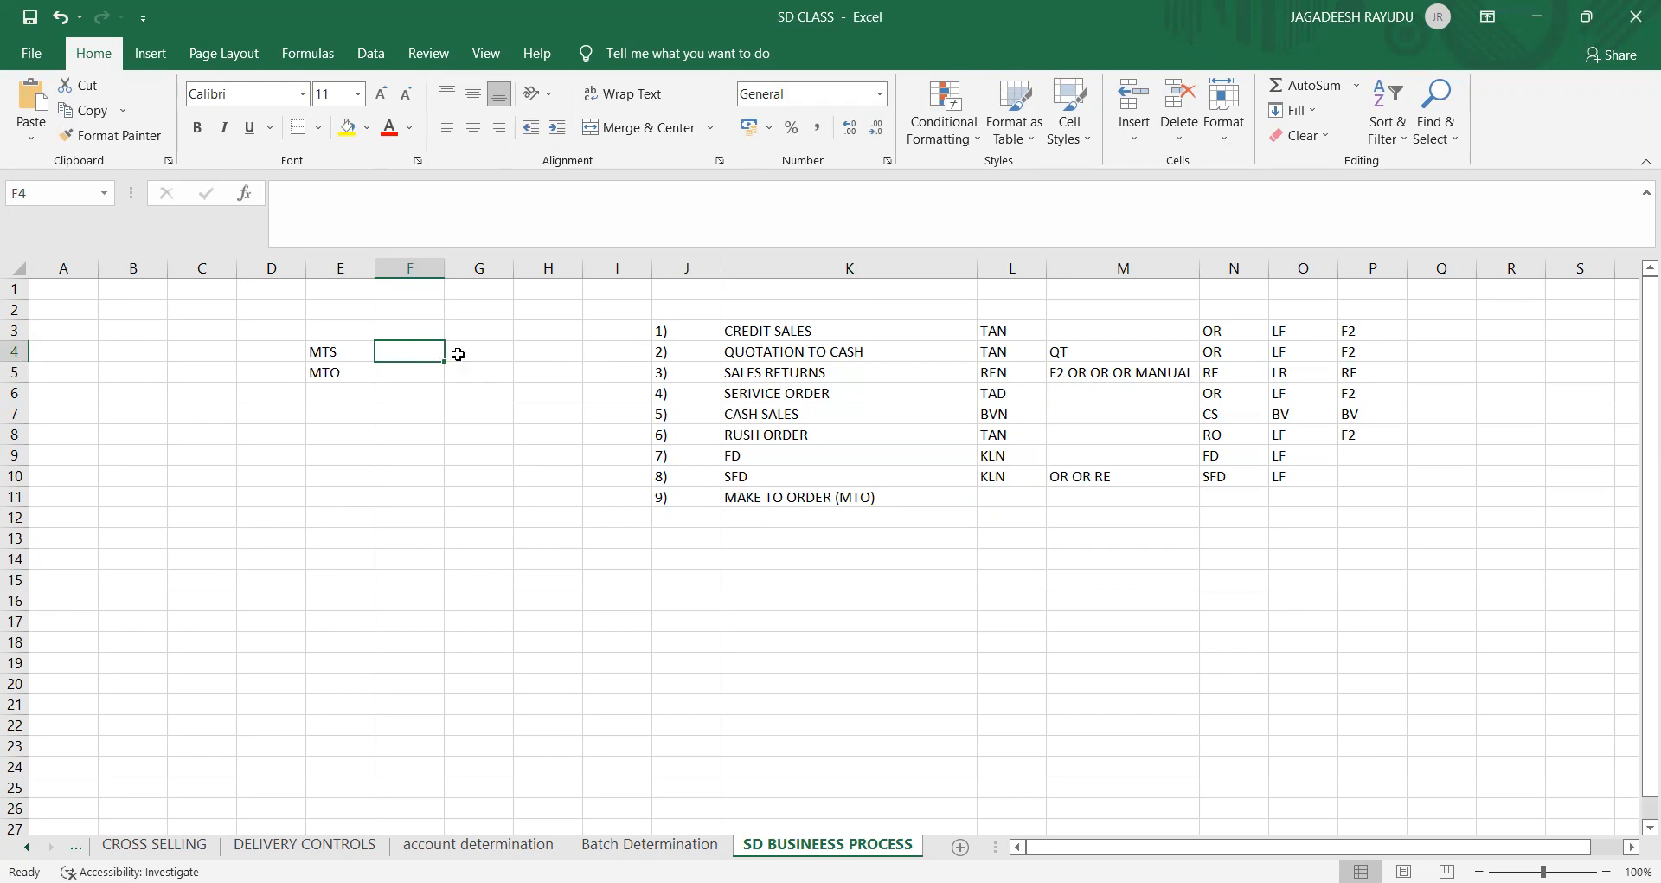
click(415, 417)
click(420, 431)
text(DR)
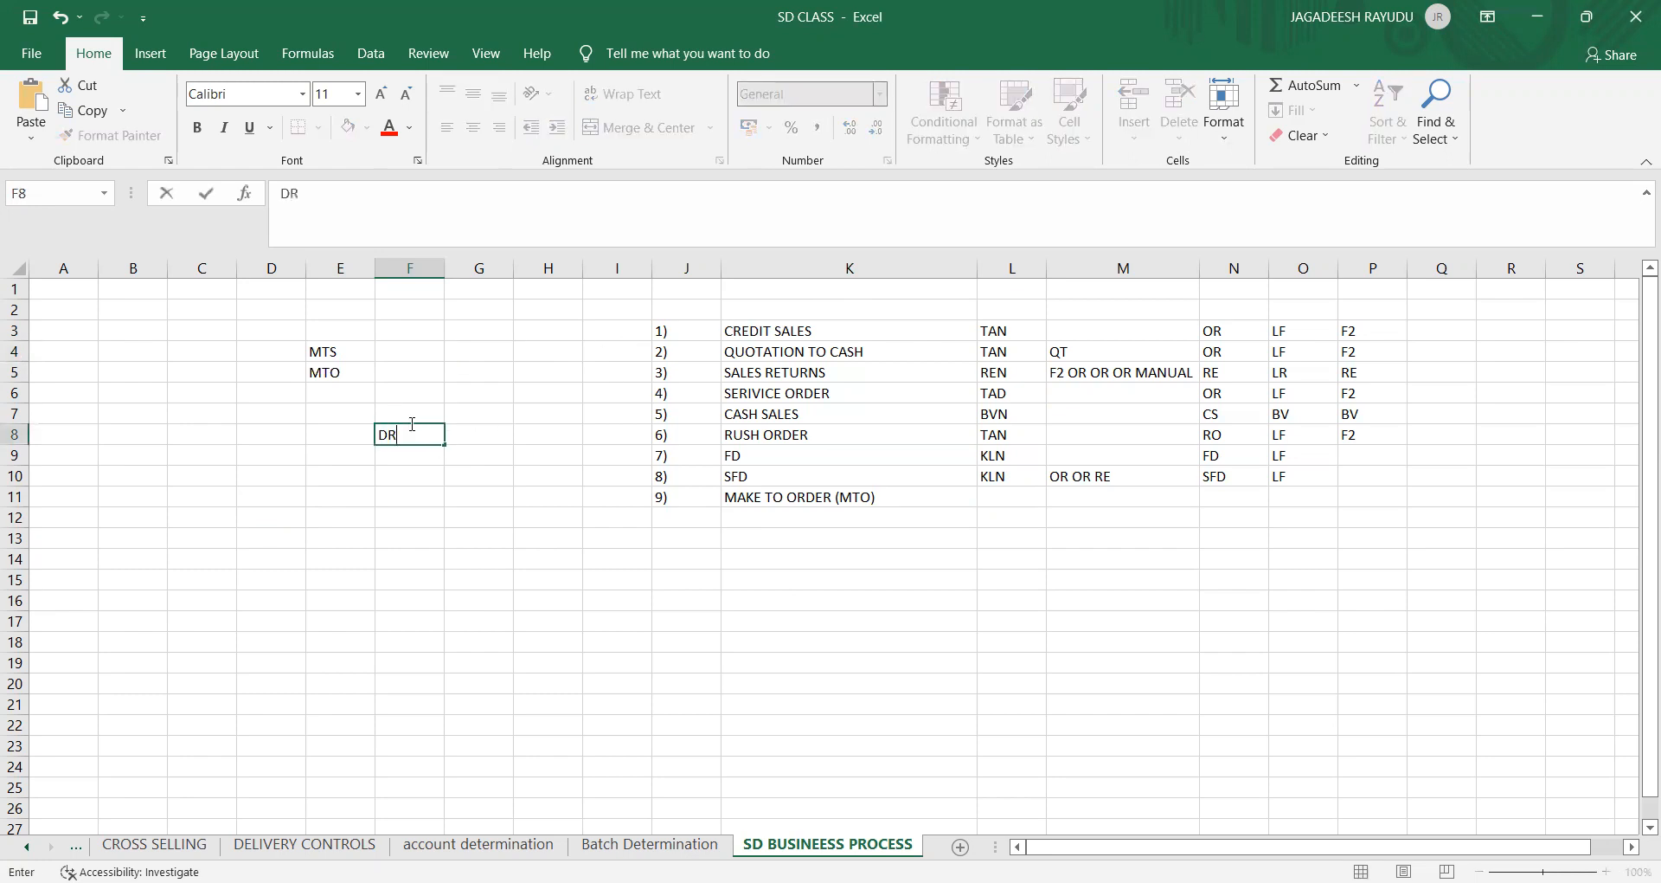
text(UVAN FOODS)
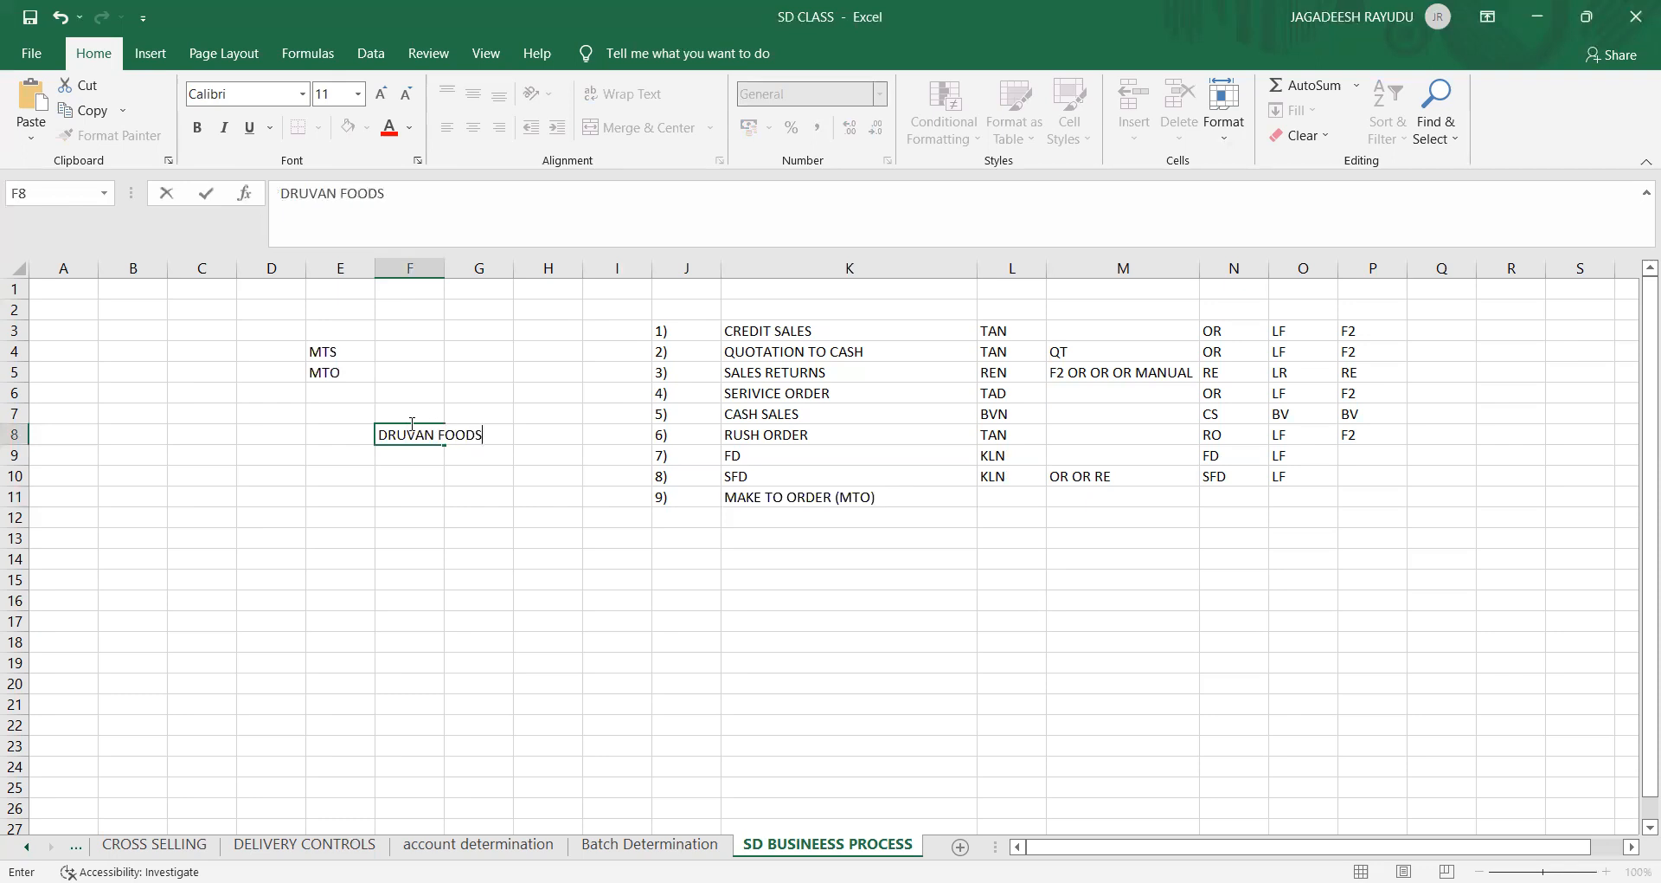
Step: Enter X in cell F10 and BIS beside it in G10
click(420, 479)
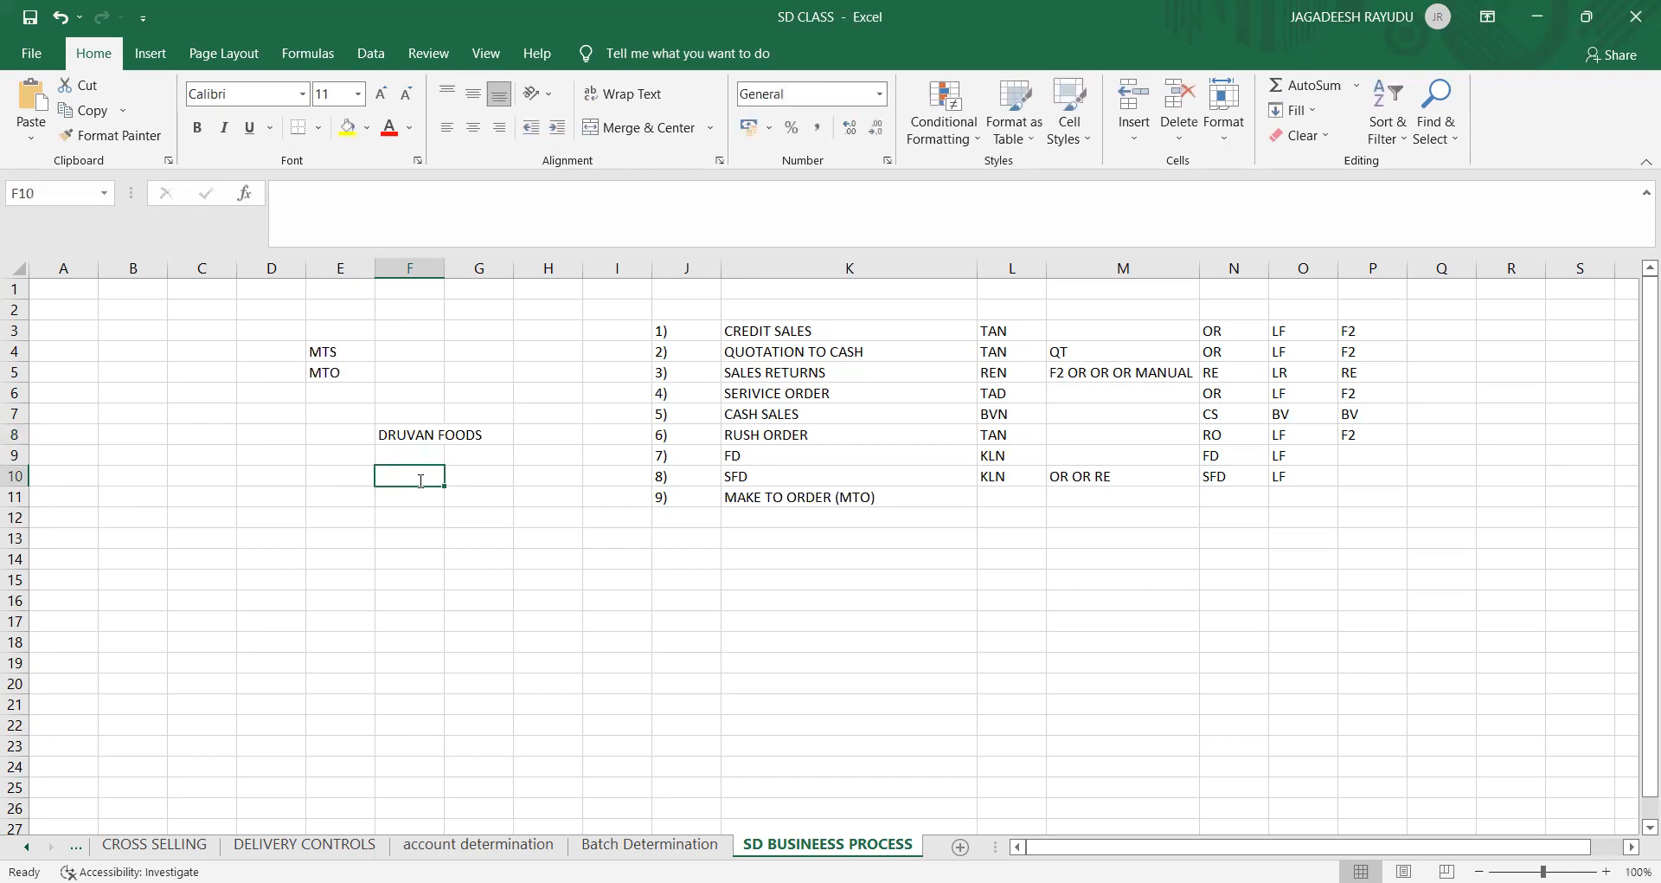
text(X)
click(476, 478)
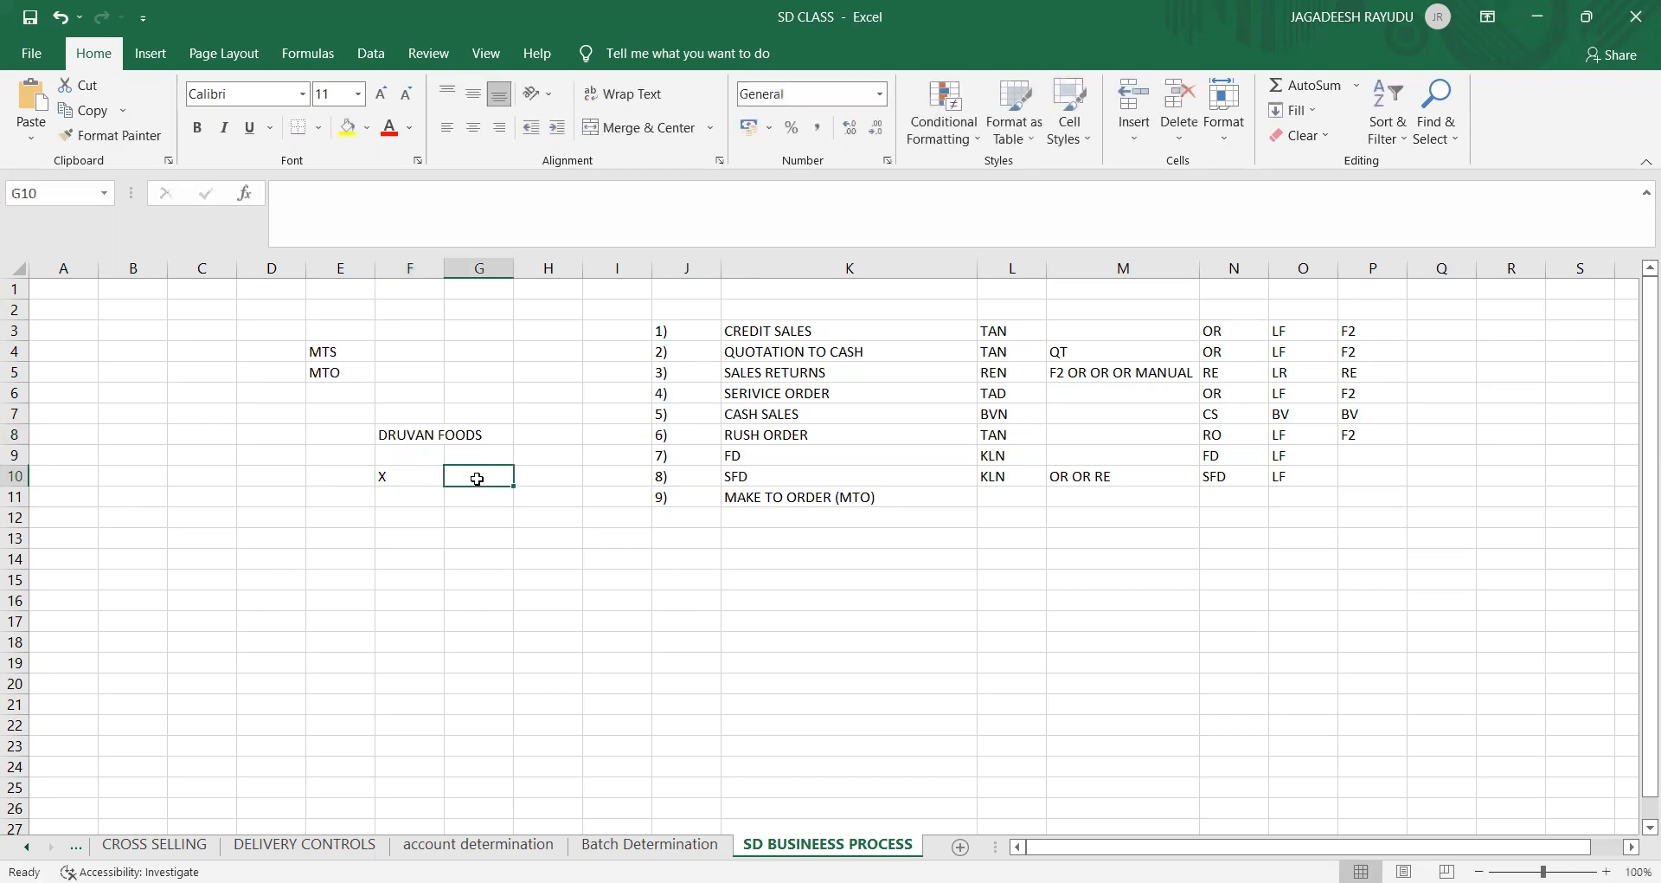
text(BIS)
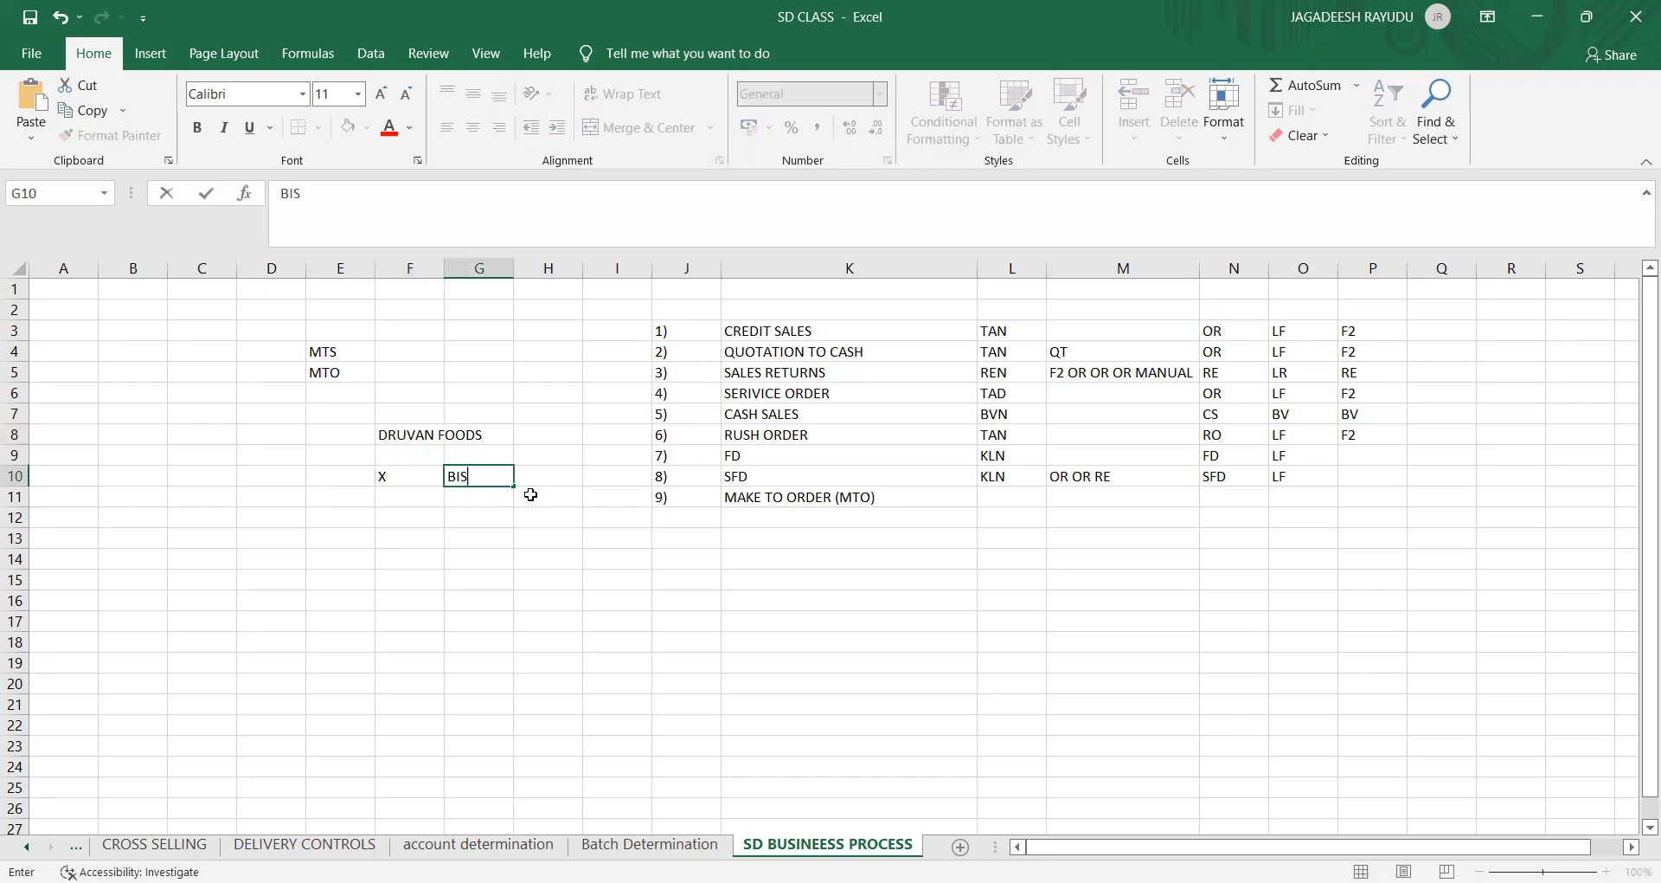
Step: Enter BLUE GREE AND RED in H10 and autofit column H to that text
click(537, 477)
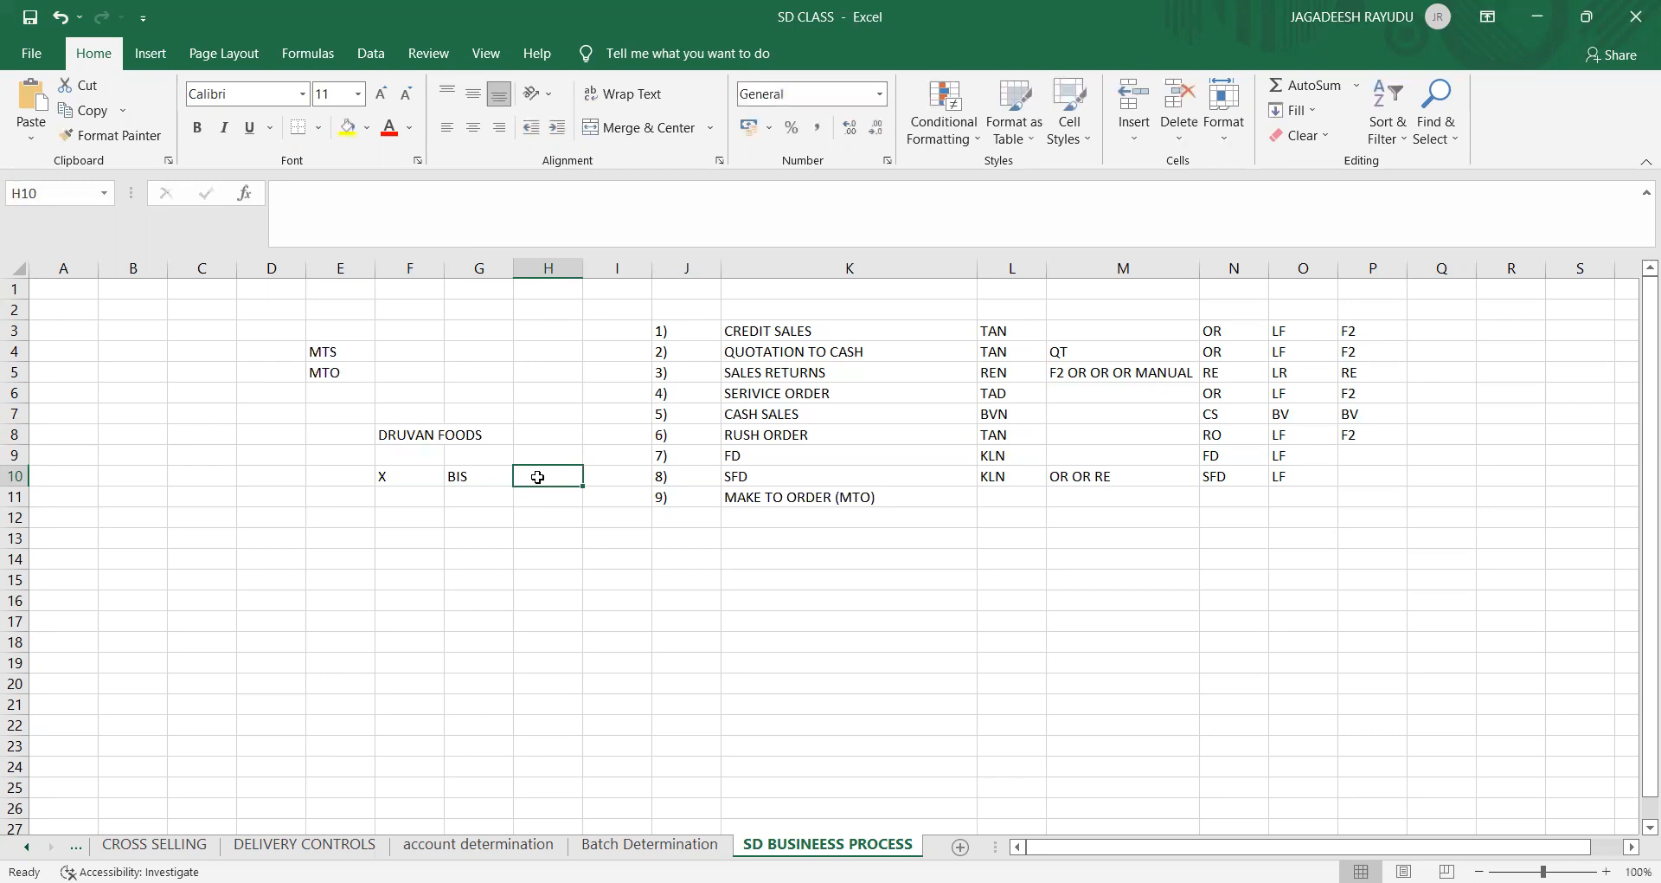
text(BL)
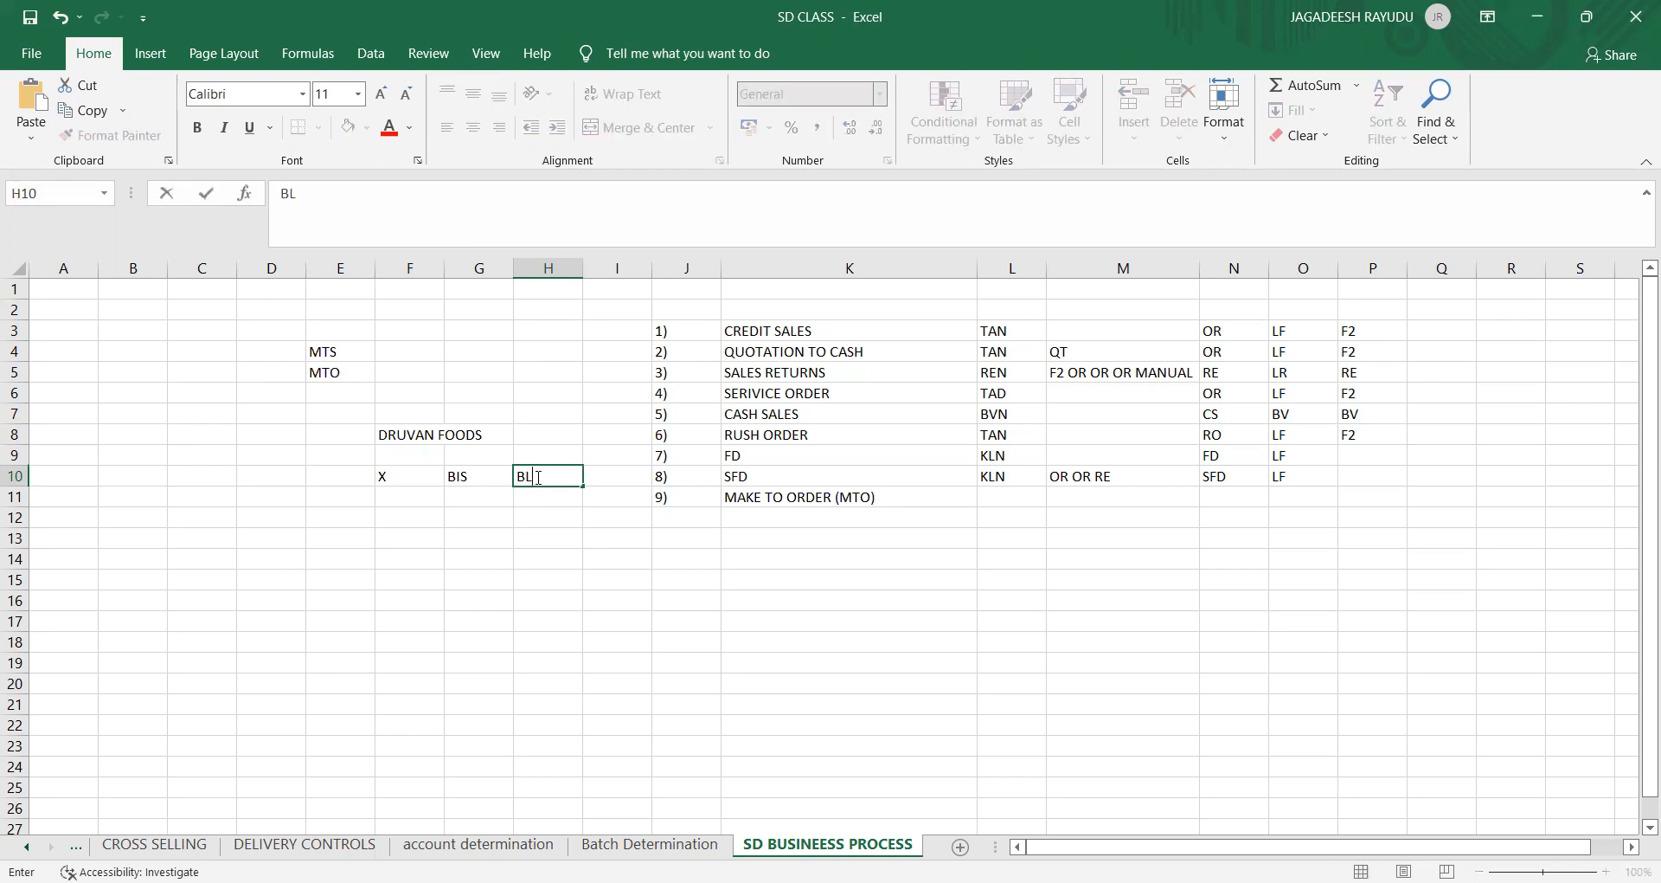
text(UE GREE AND RED)
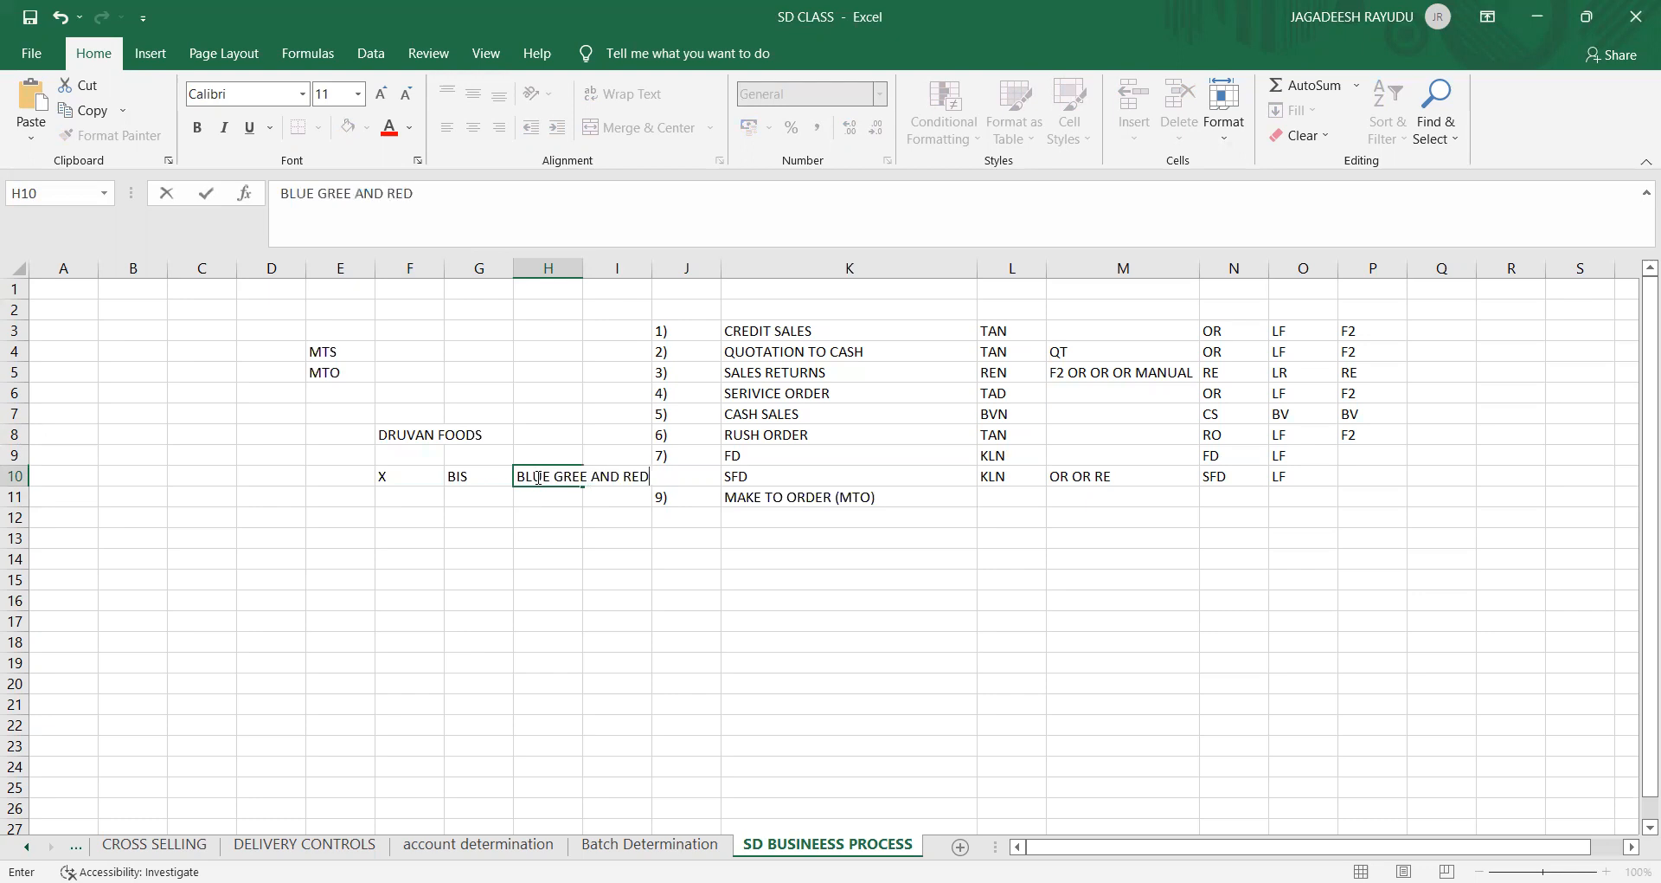
click(570, 395)
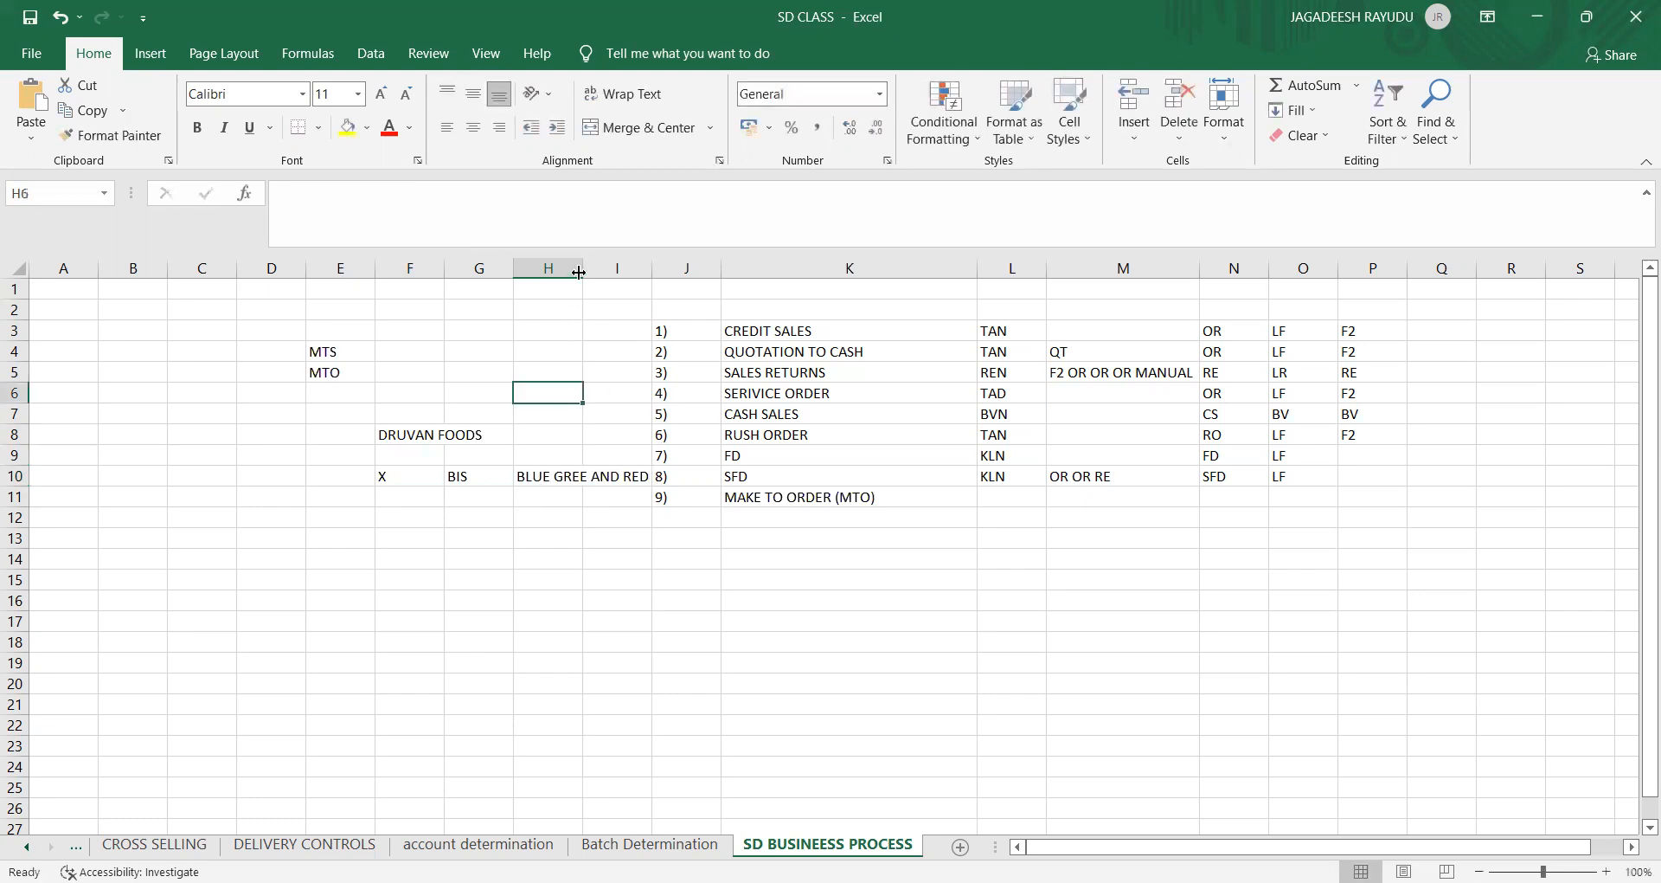
drag(584, 271, 584, 270)
double_click(584, 271)
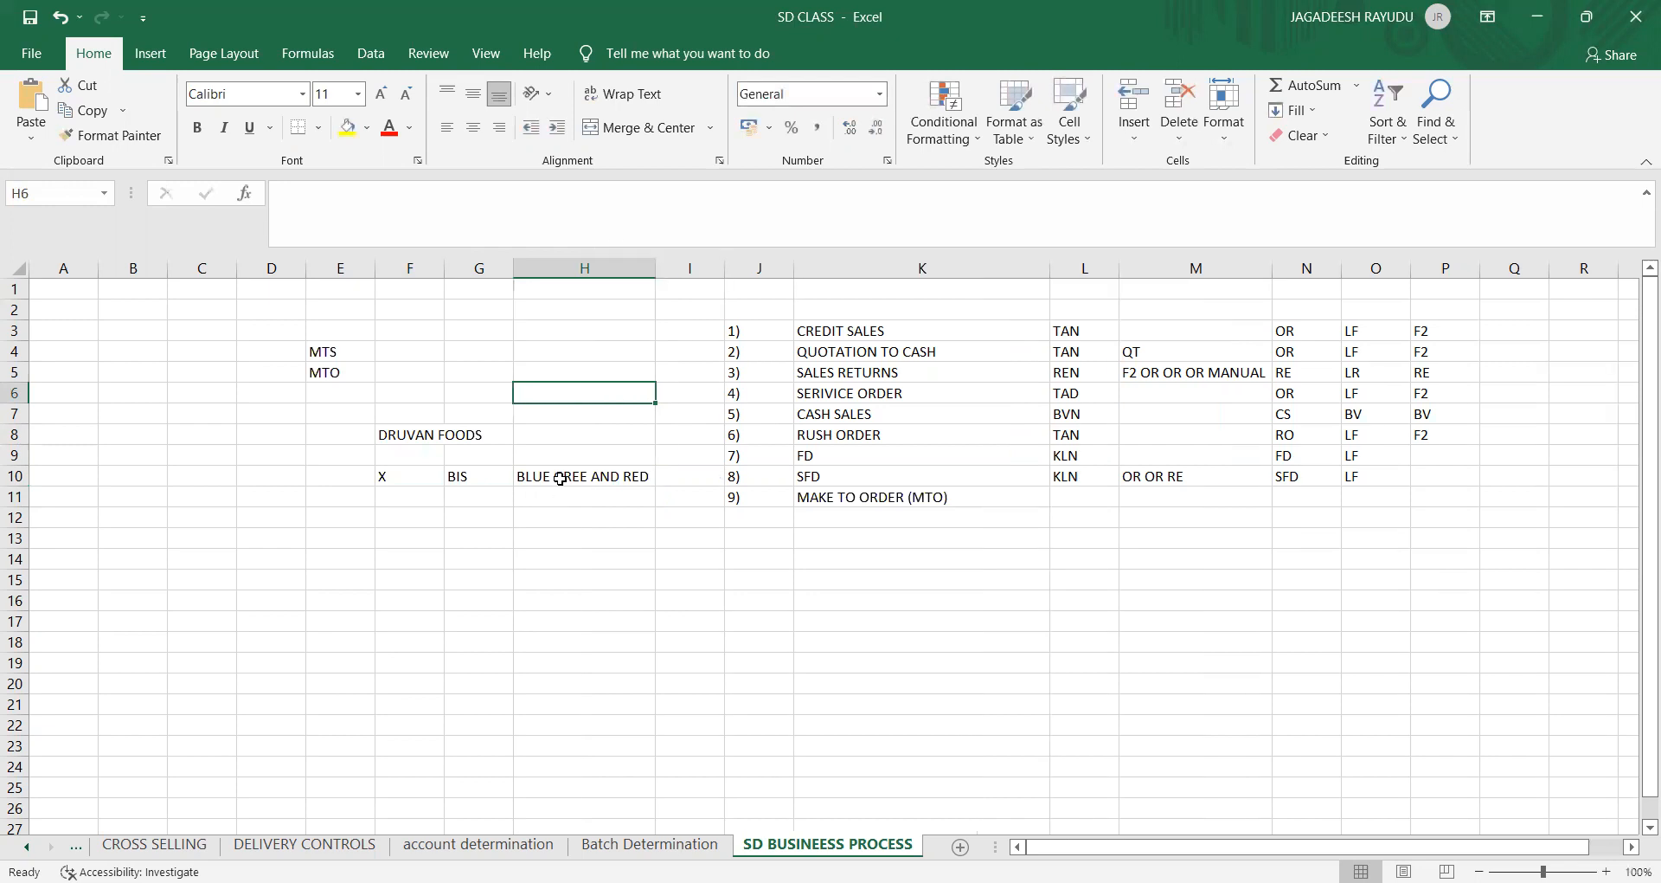
Step: Replace the text in cell H10 with INDIAN FLAG
click(560, 478)
text(INDIAN FLAG)
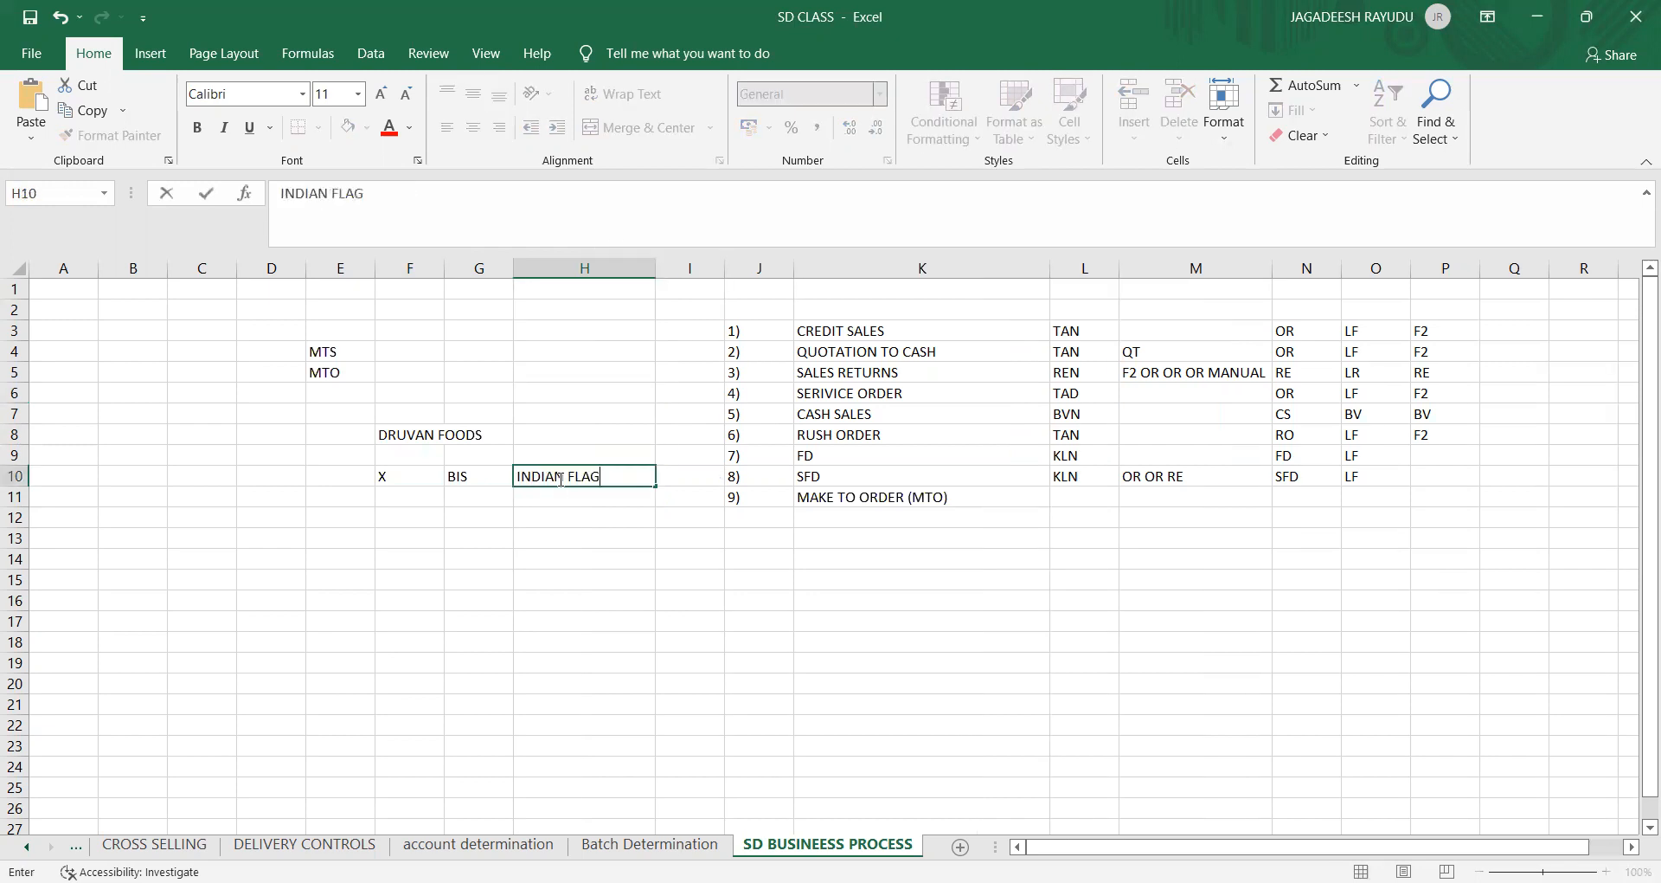
key(Return)
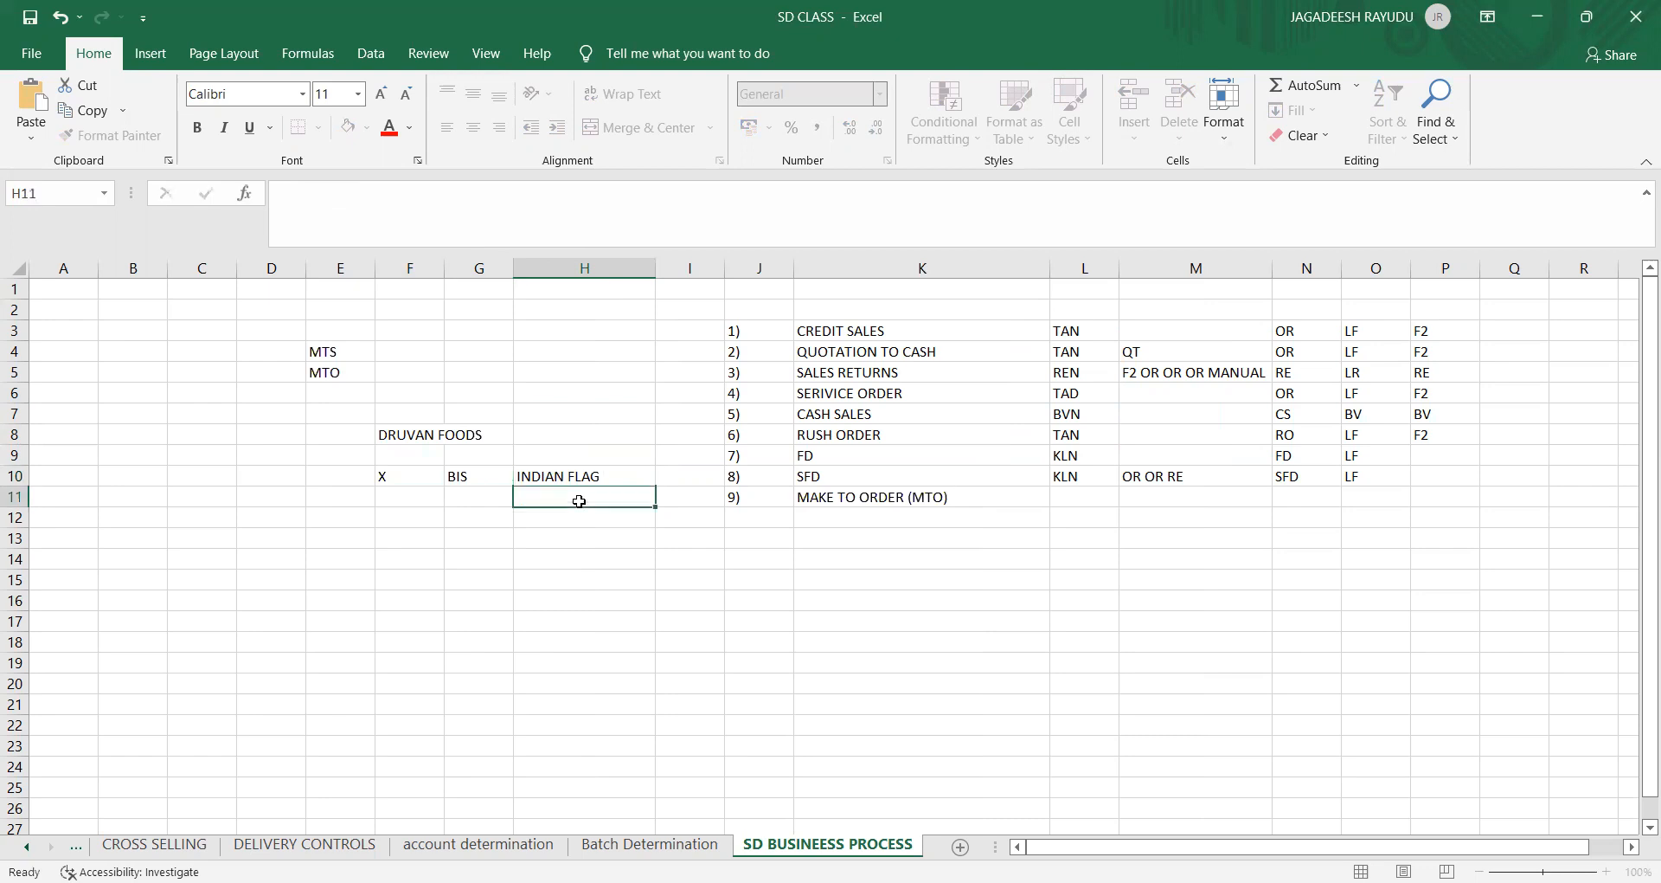
Step: List the flag colours ORANGE, WHITE and GREEN in cells H7 to H9 above INDIAN FLAG
click(575, 476)
click(569, 458)
key(Up)
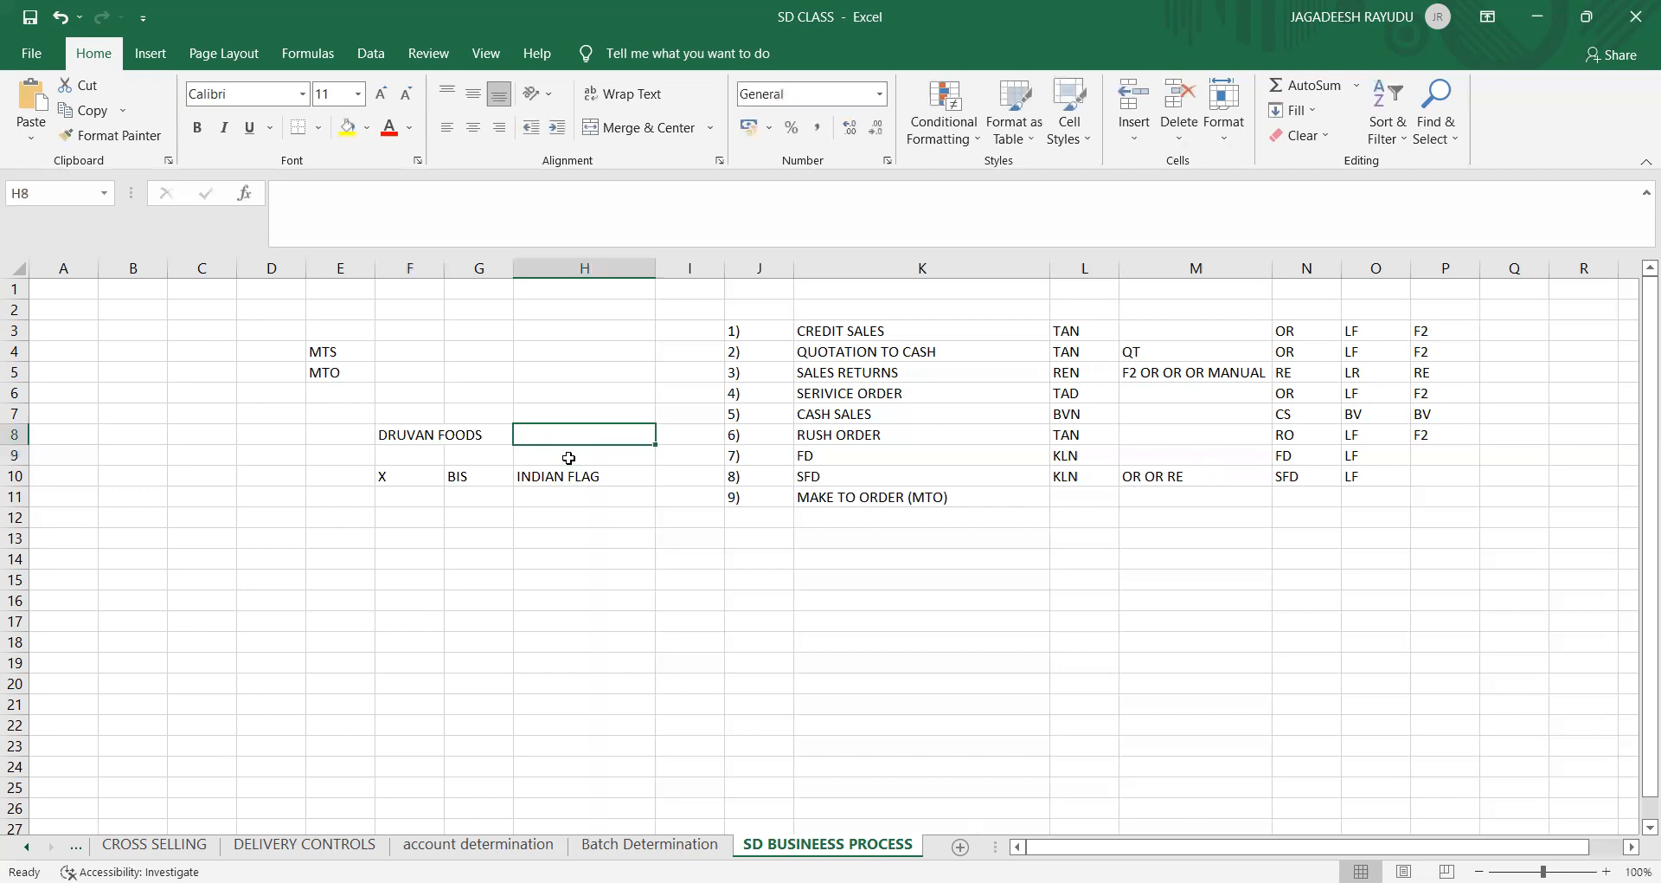
key(Up)
text(OR)
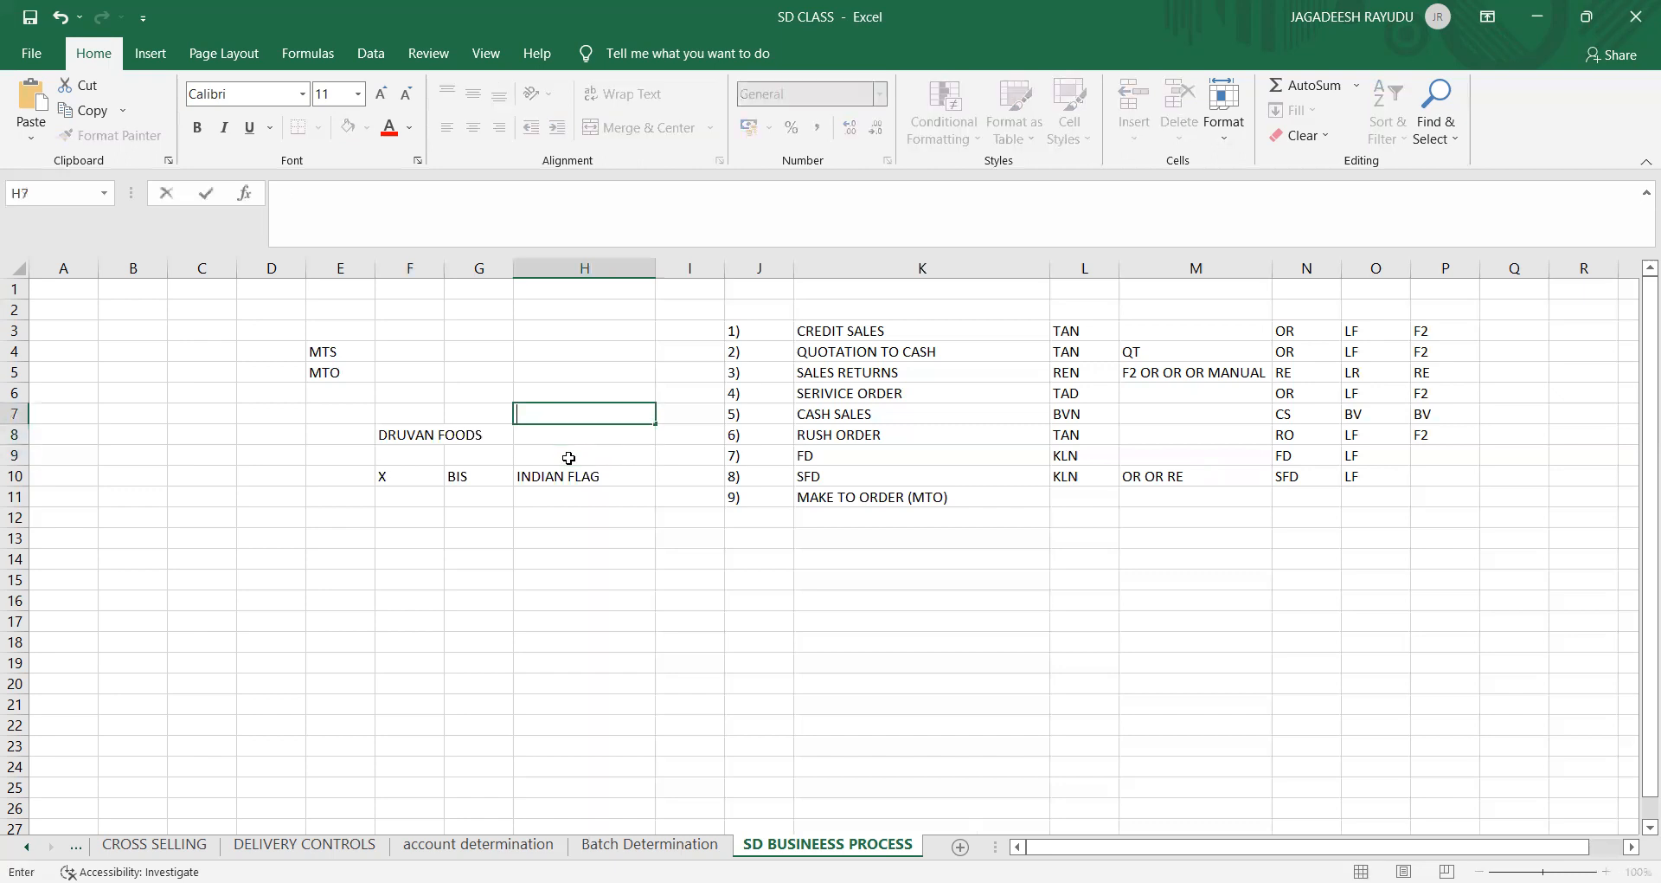
text(ANGE)
key(Return)
text(WHITE)
key(Return)
text(GREEN)
click(566, 516)
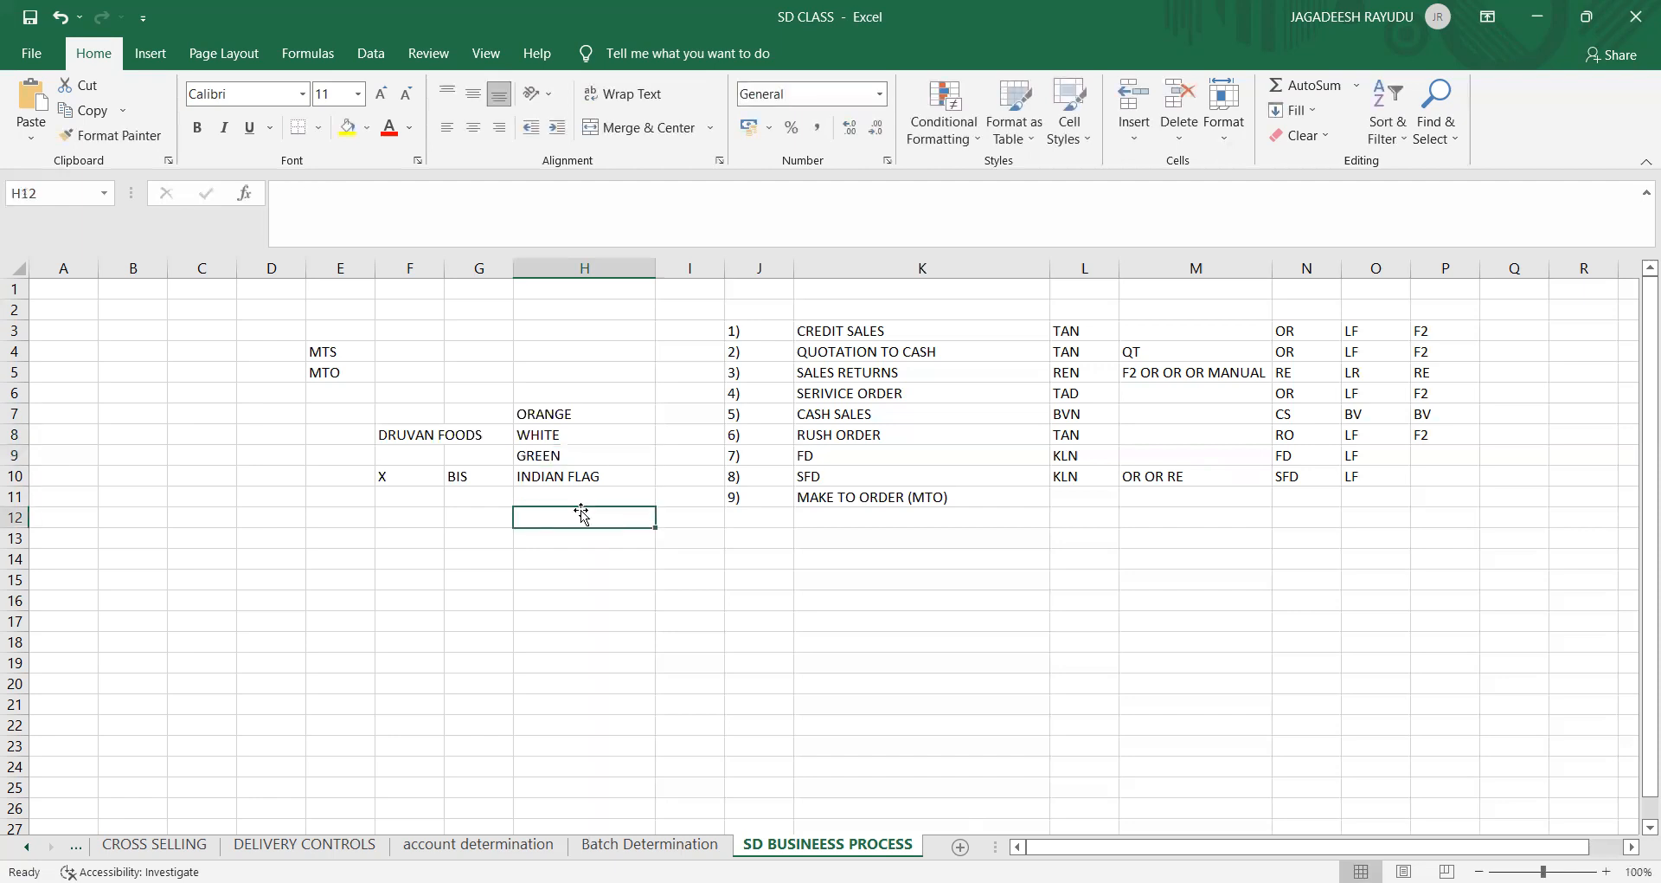
click(537, 477)
click(543, 420)
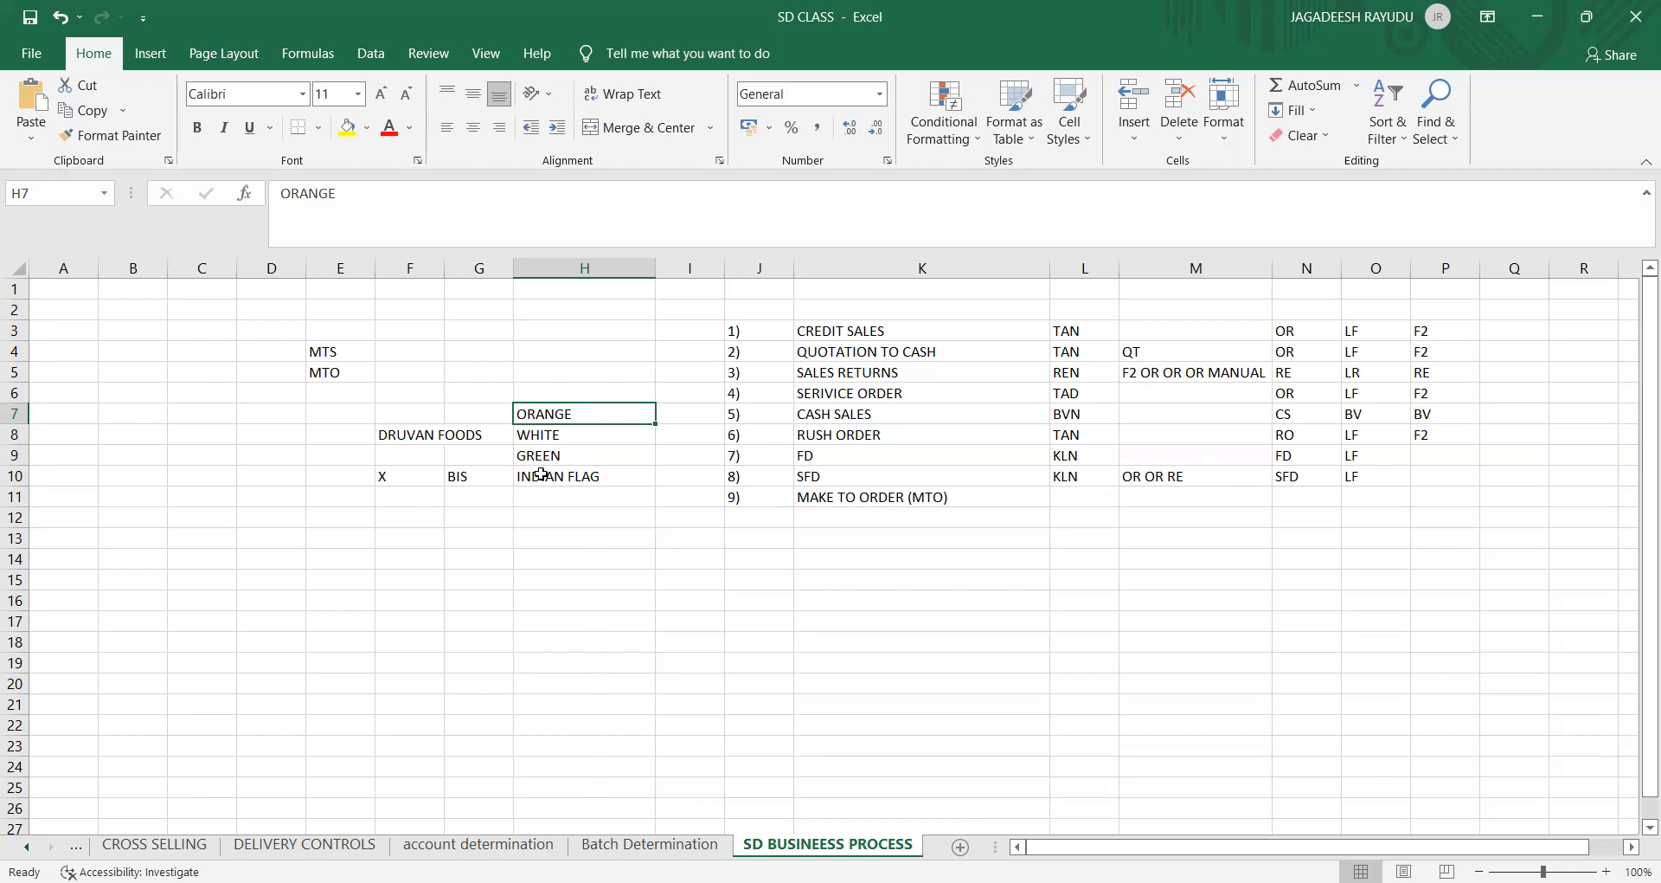
click(524, 499)
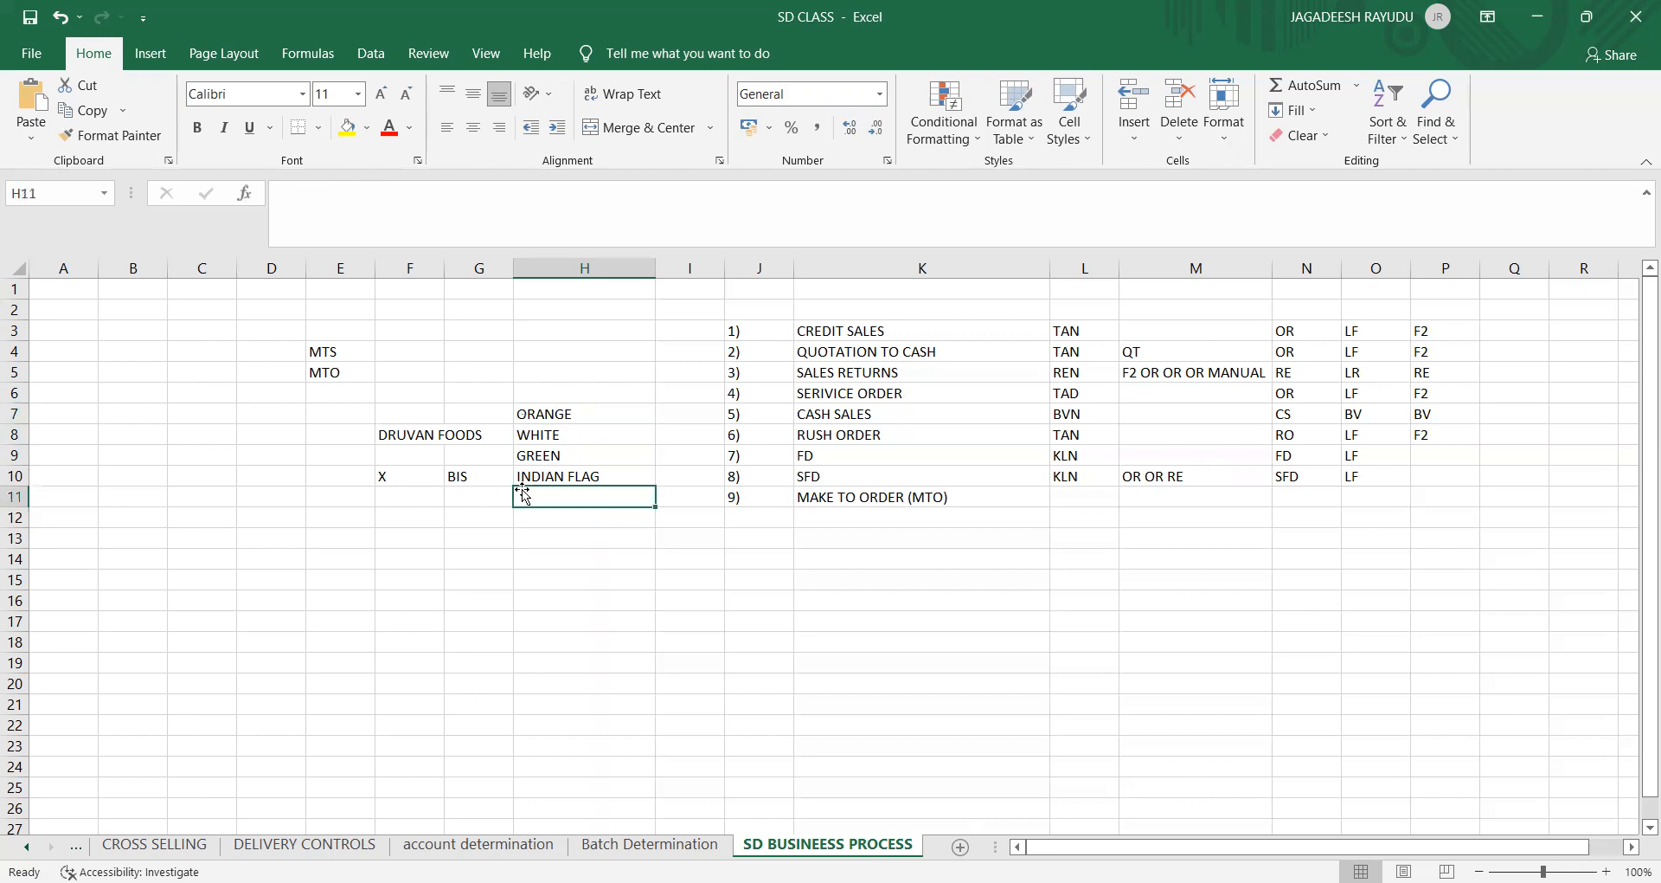
Step: Enter BAGLADESH in cell F11 below the X
click(385, 478)
click(383, 502)
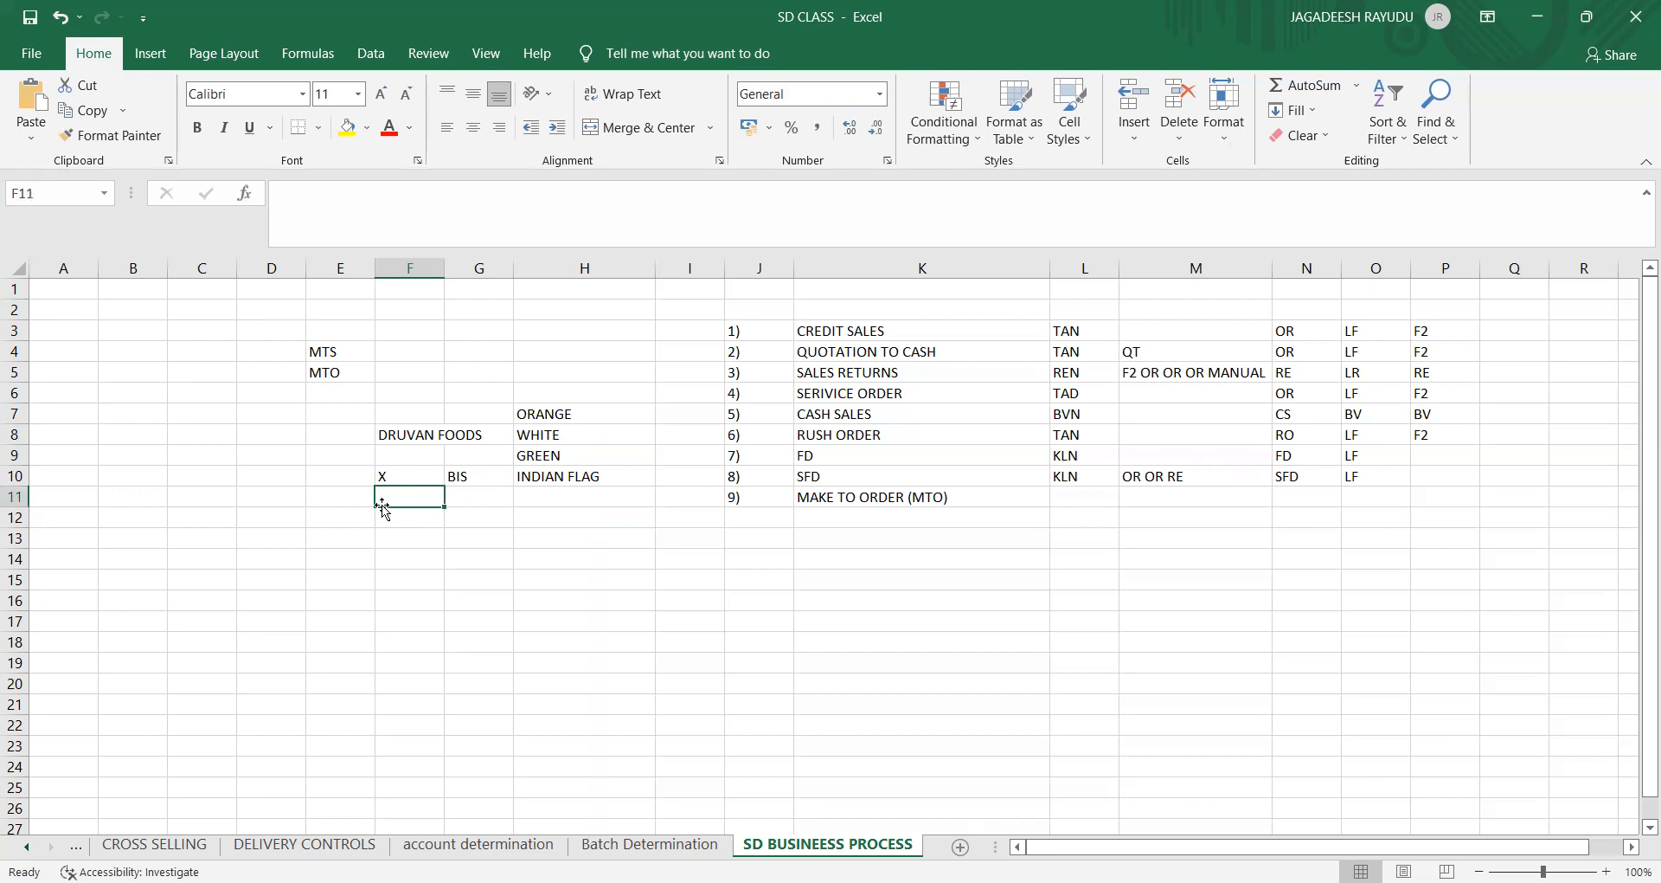
text(BAG)
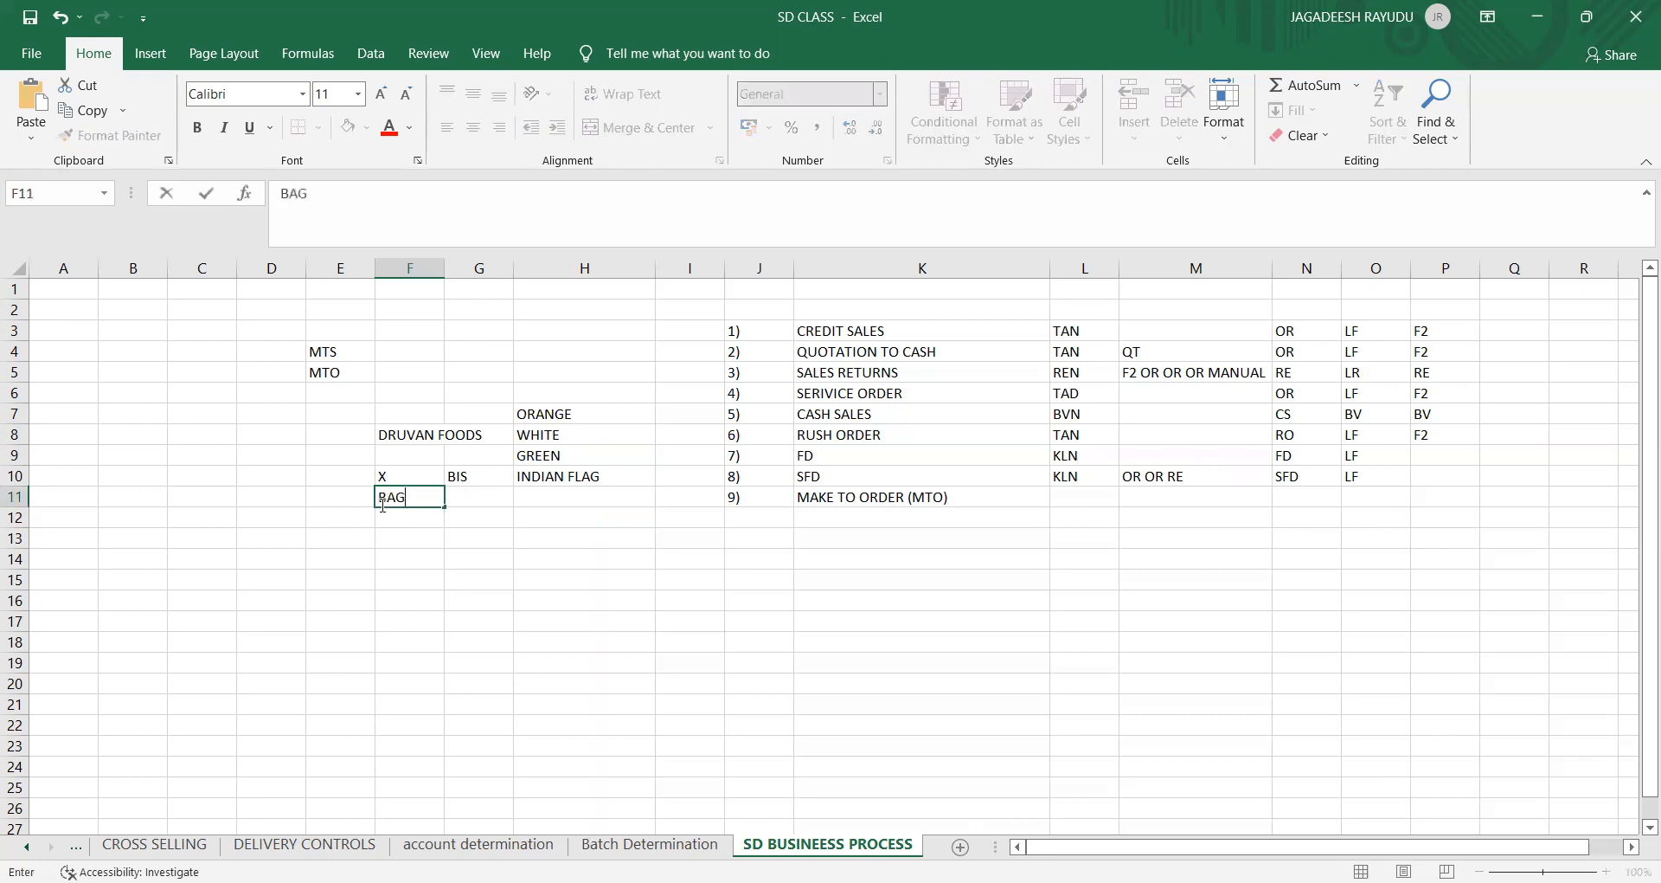
text(LADESH)
key(ctrl+Return)
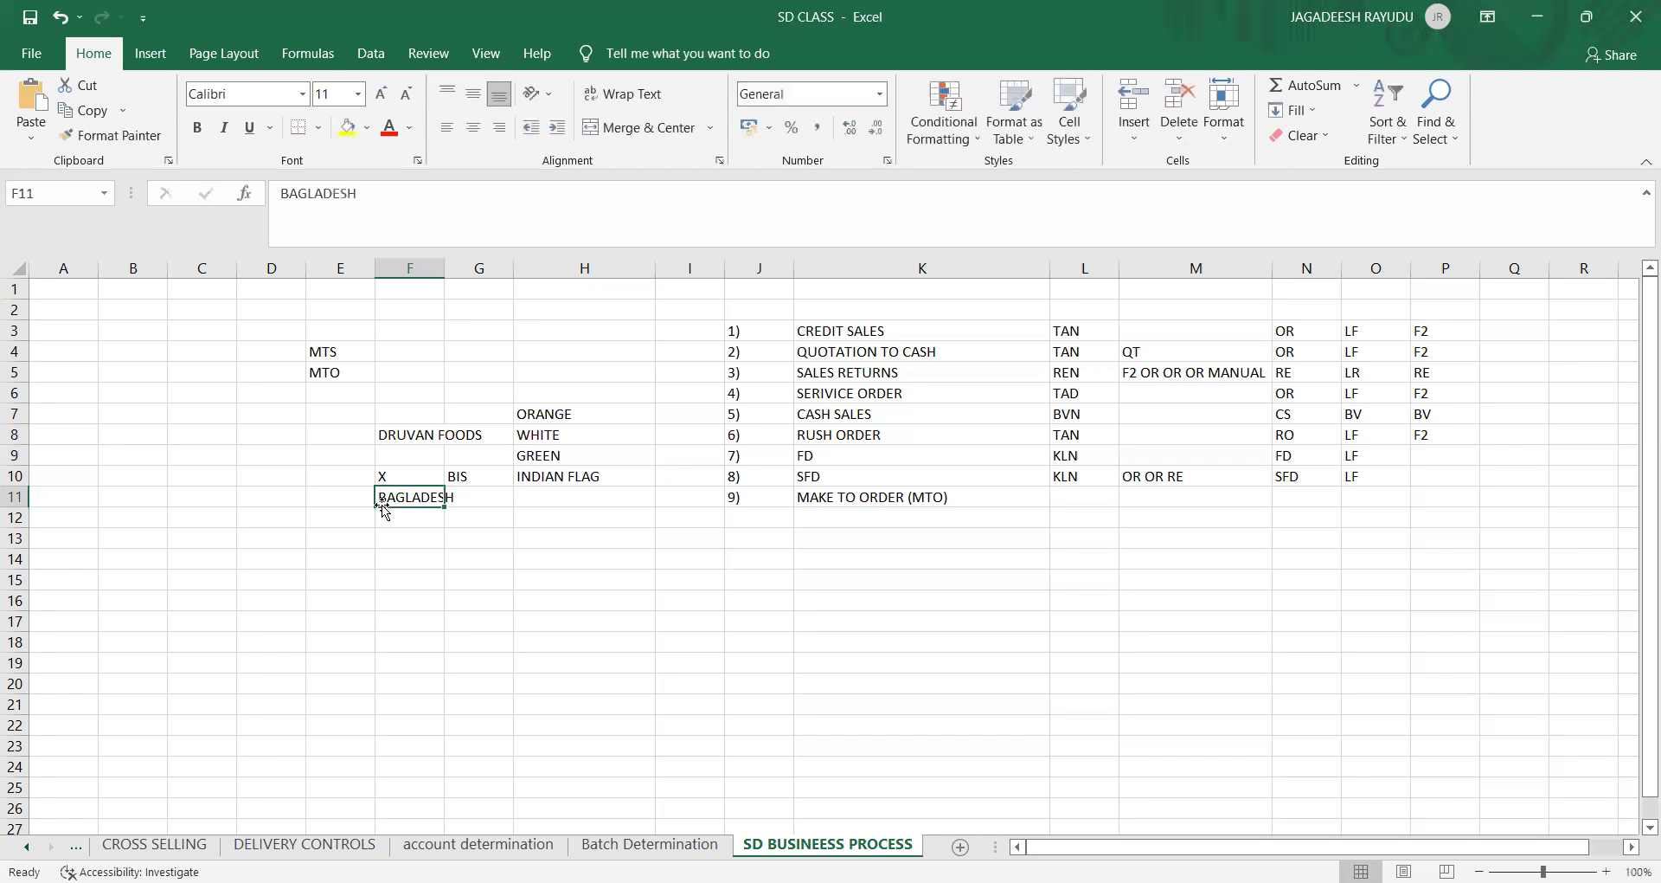
key(Down)
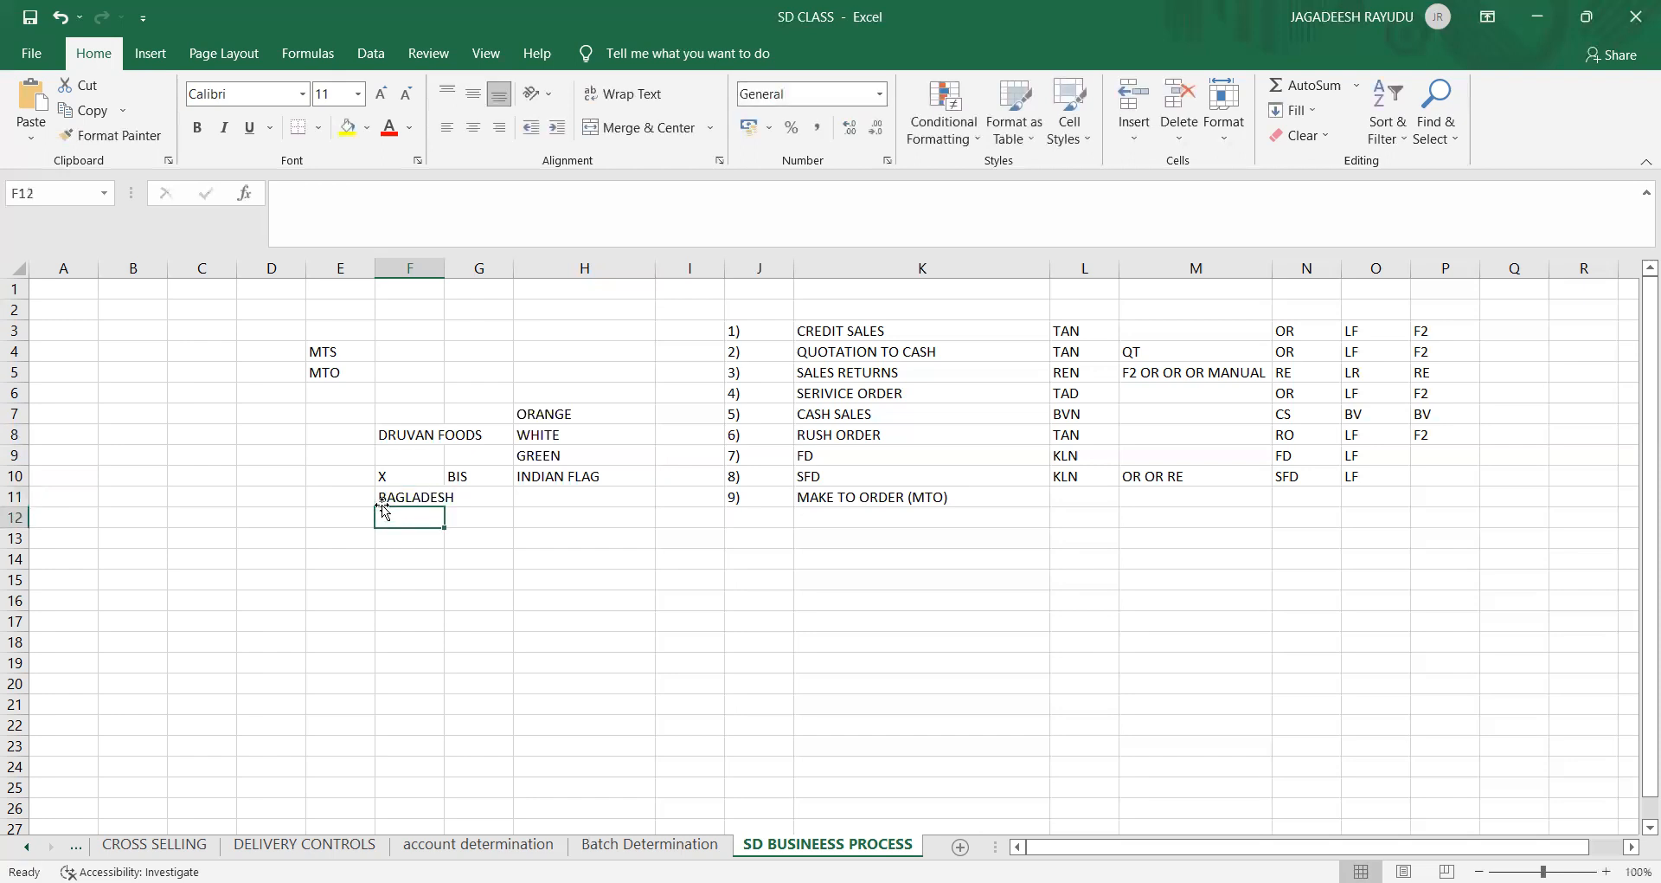
text(PAKI)
key(BackSpace)
key(BackSpace)
key(BackSpace)
key(BackSpace)
Step: Delete the country name from cell F11
click(384, 506)
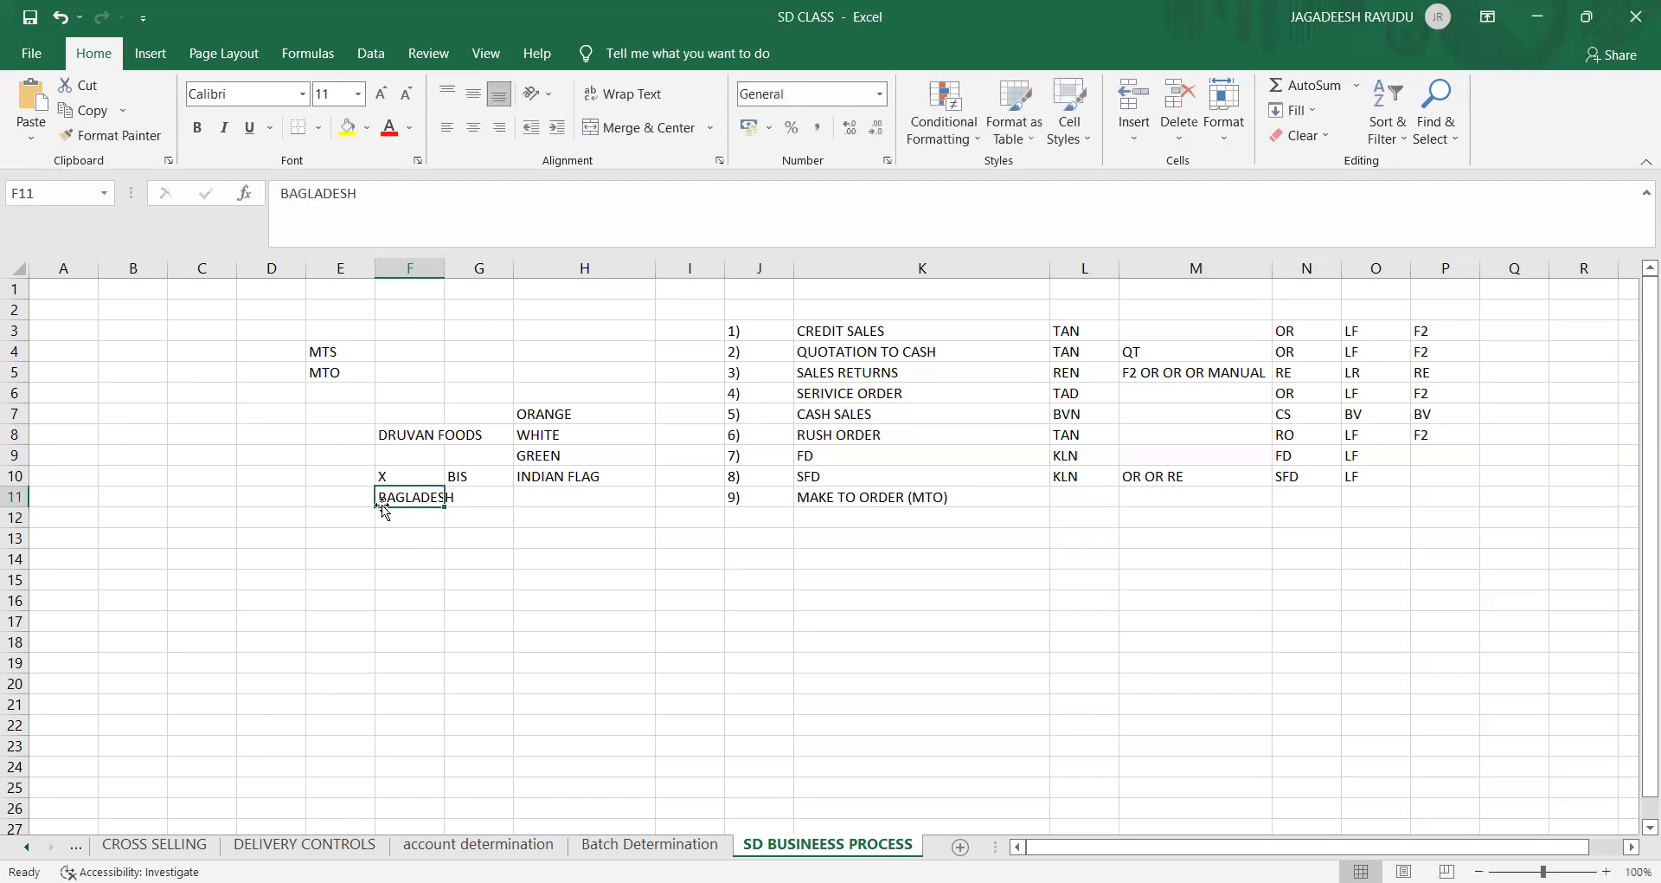
key(Delete)
click(439, 537)
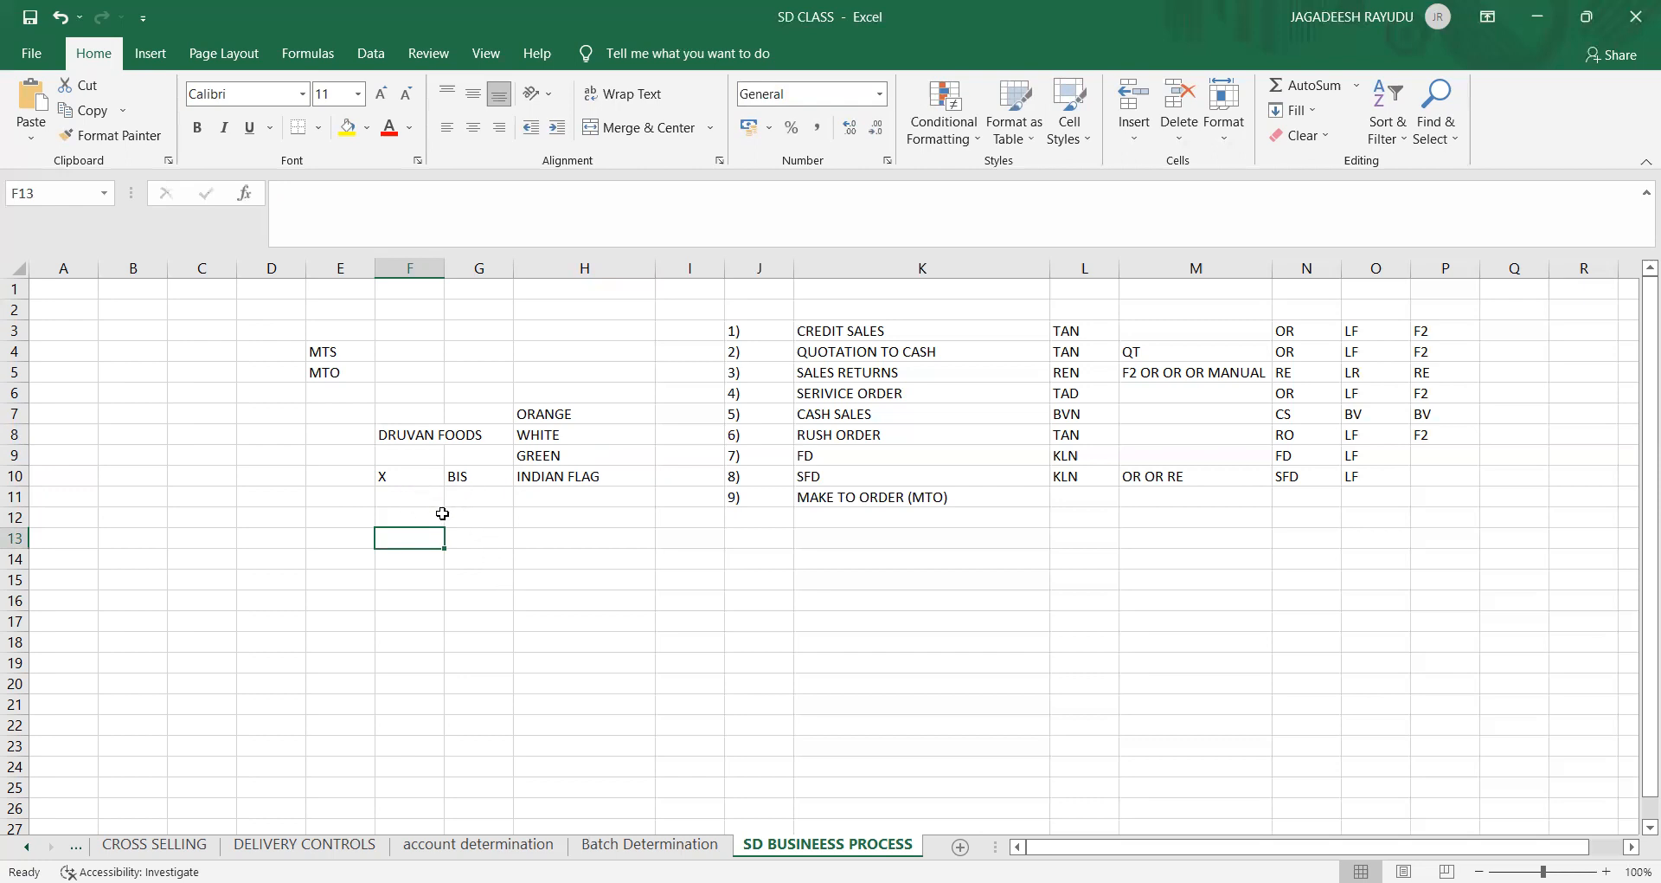
Step: Enter 200 GRAMS in cell G11 below BIS
click(467, 501)
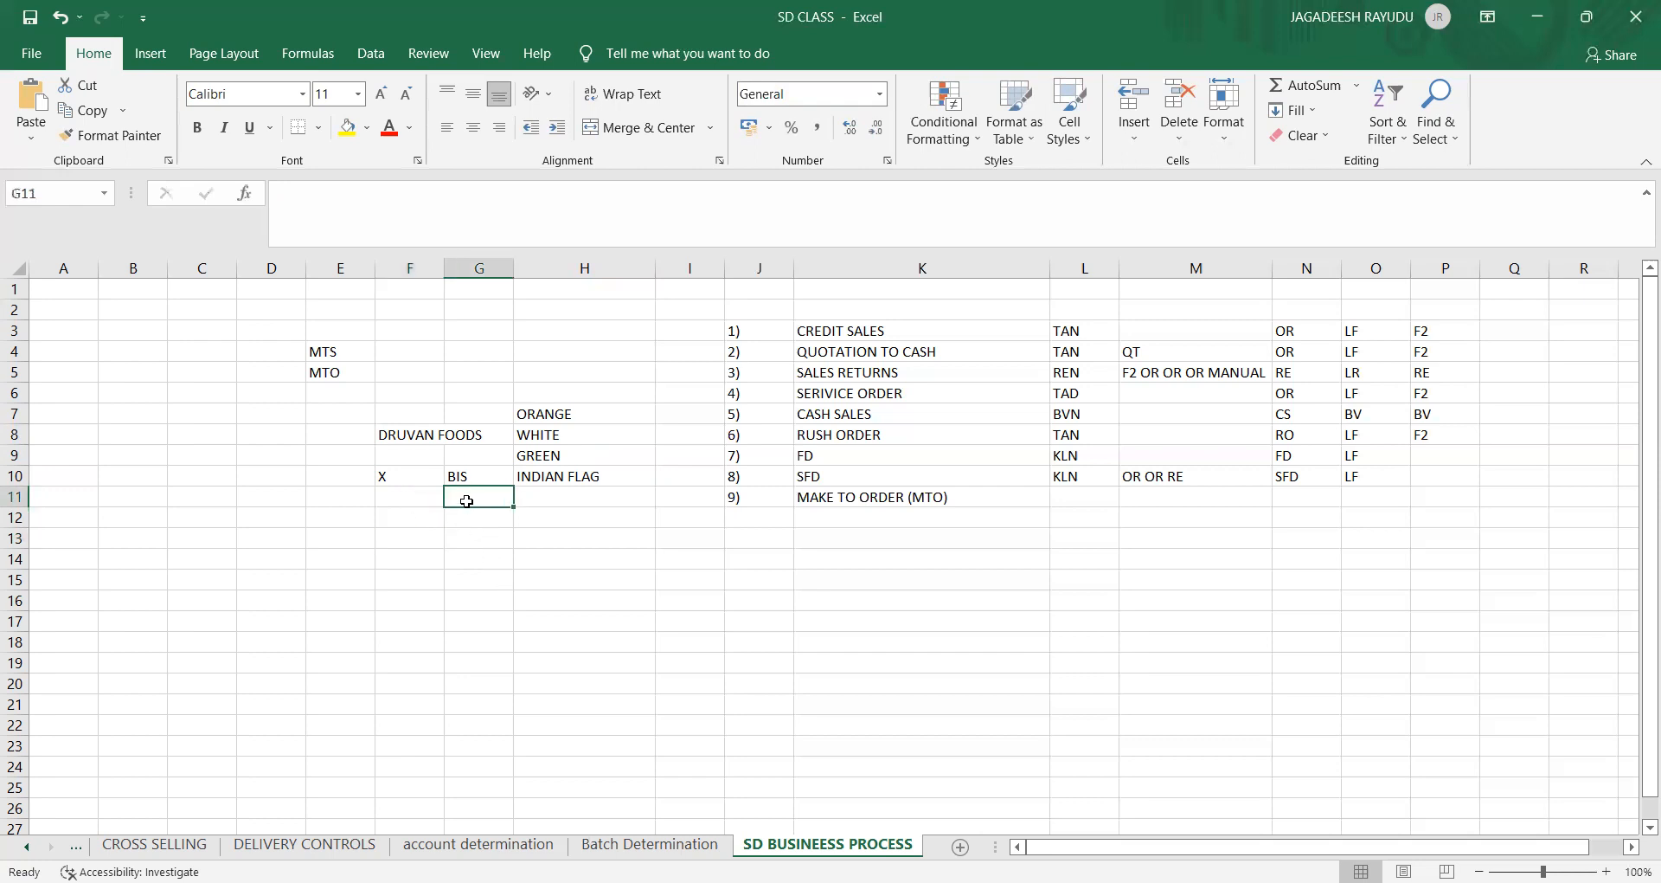
text(200 GRAMS)
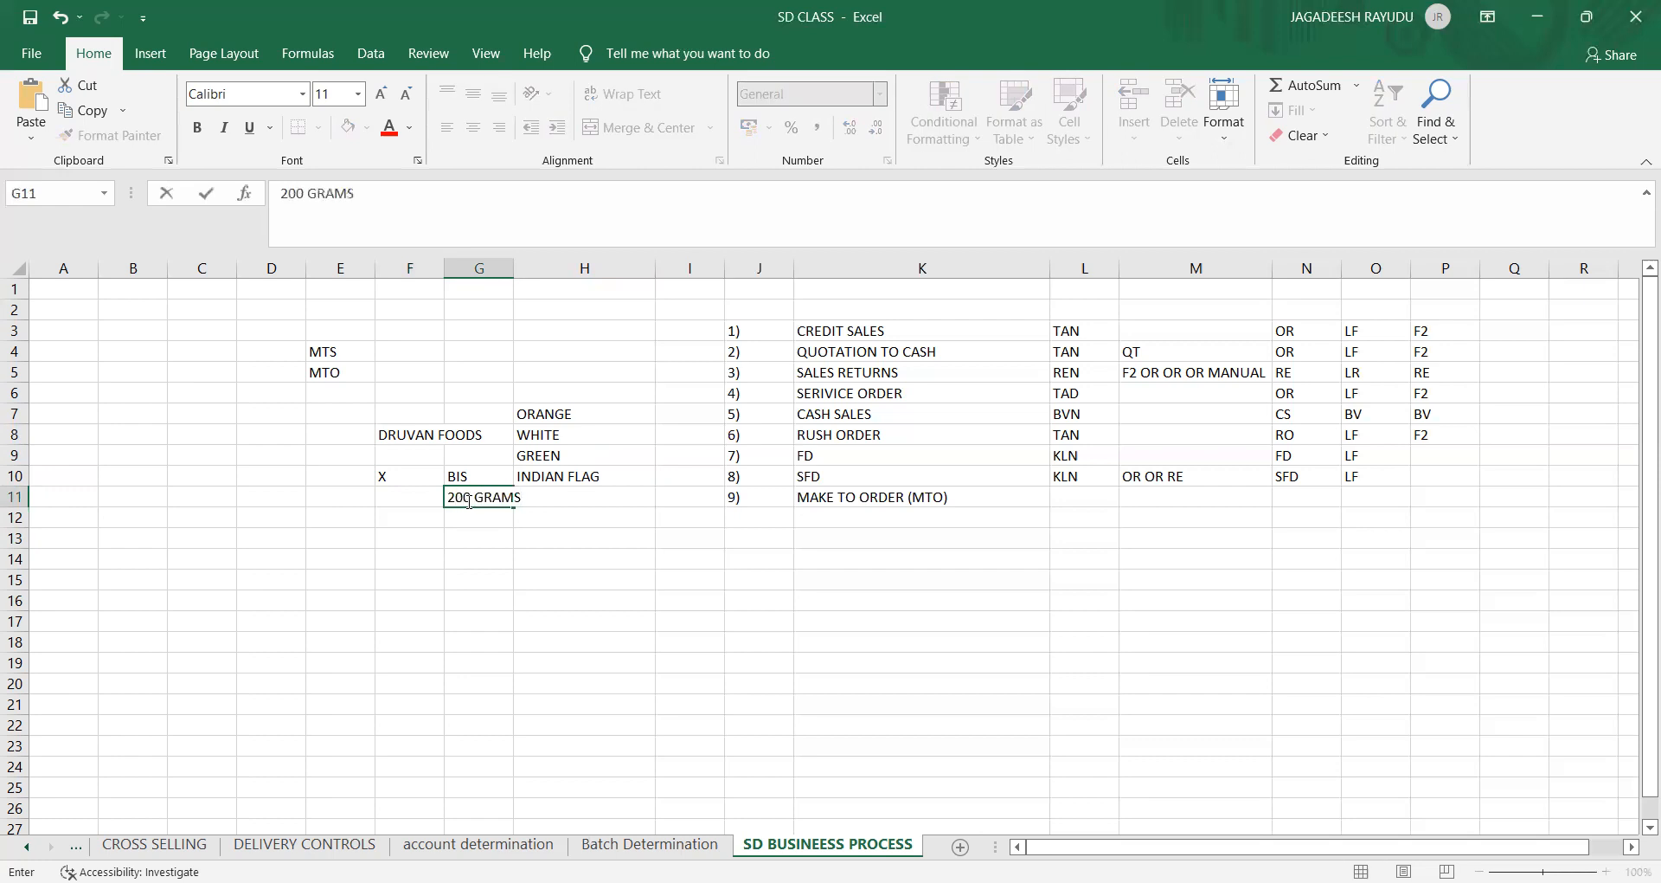
Step: Finish the 200 GRAMS entry and fit column G's width to its contents
key(Return)
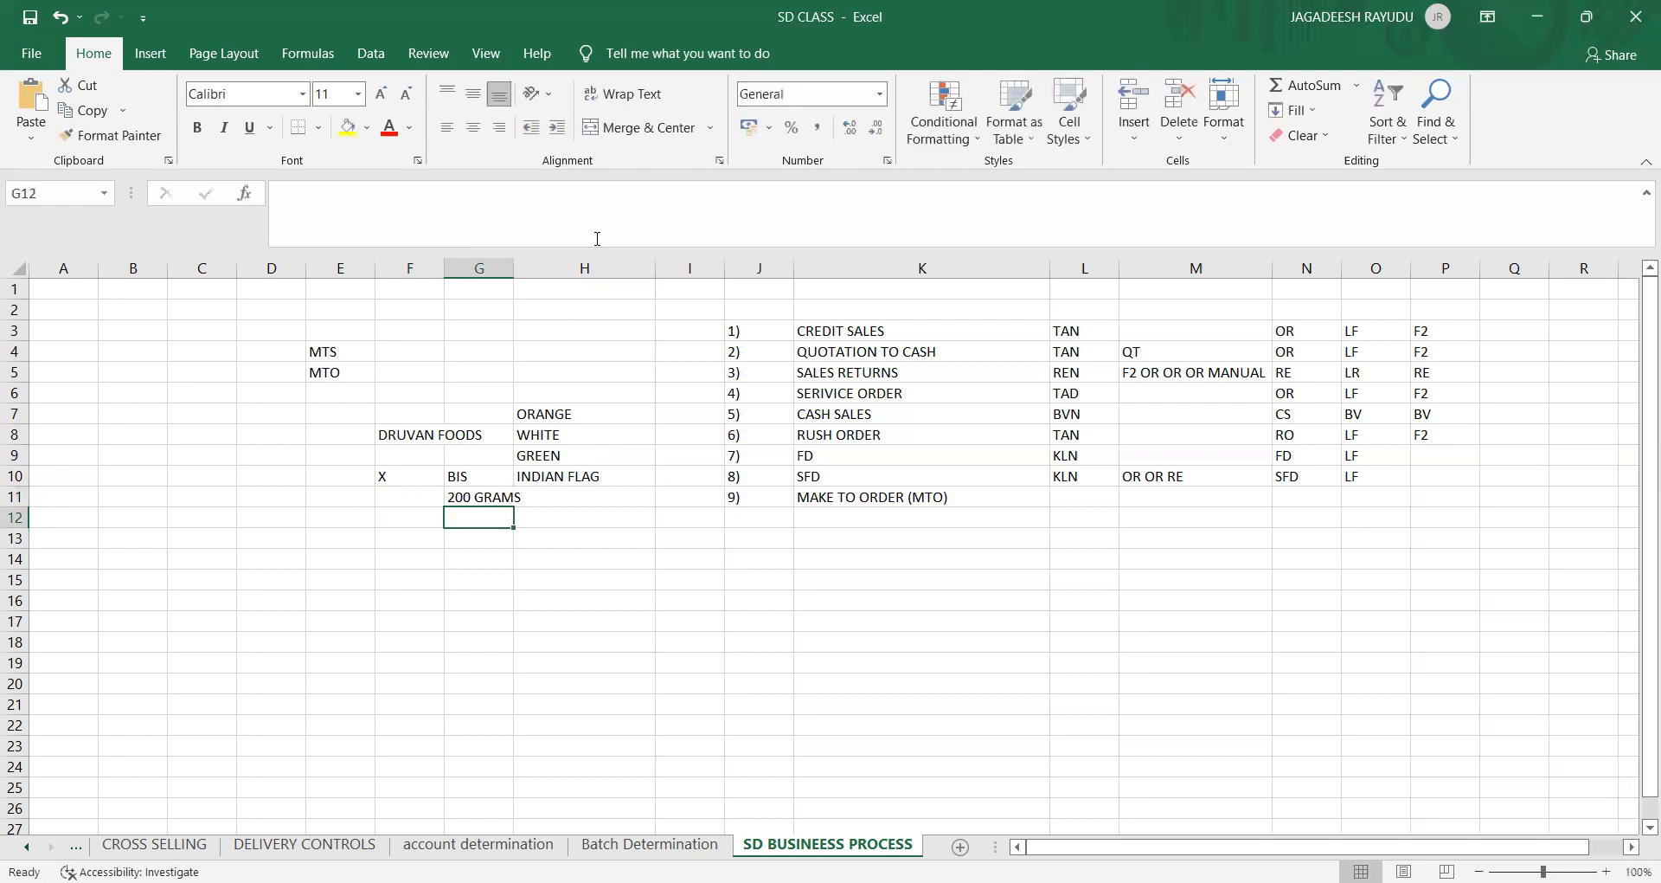
double_click(512, 270)
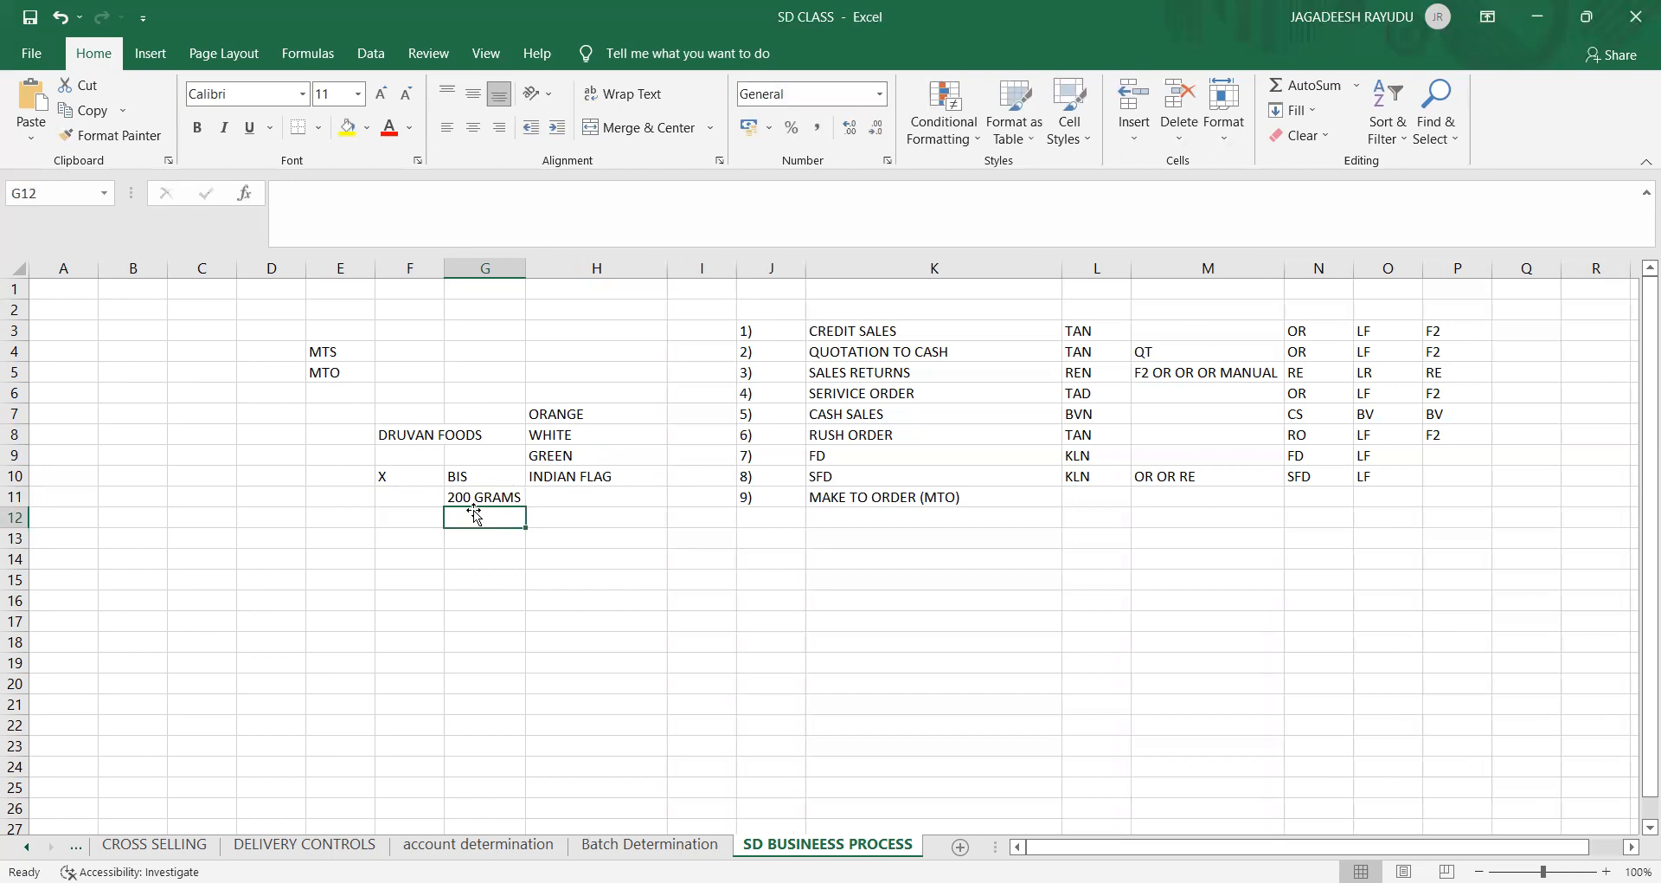
click(424, 502)
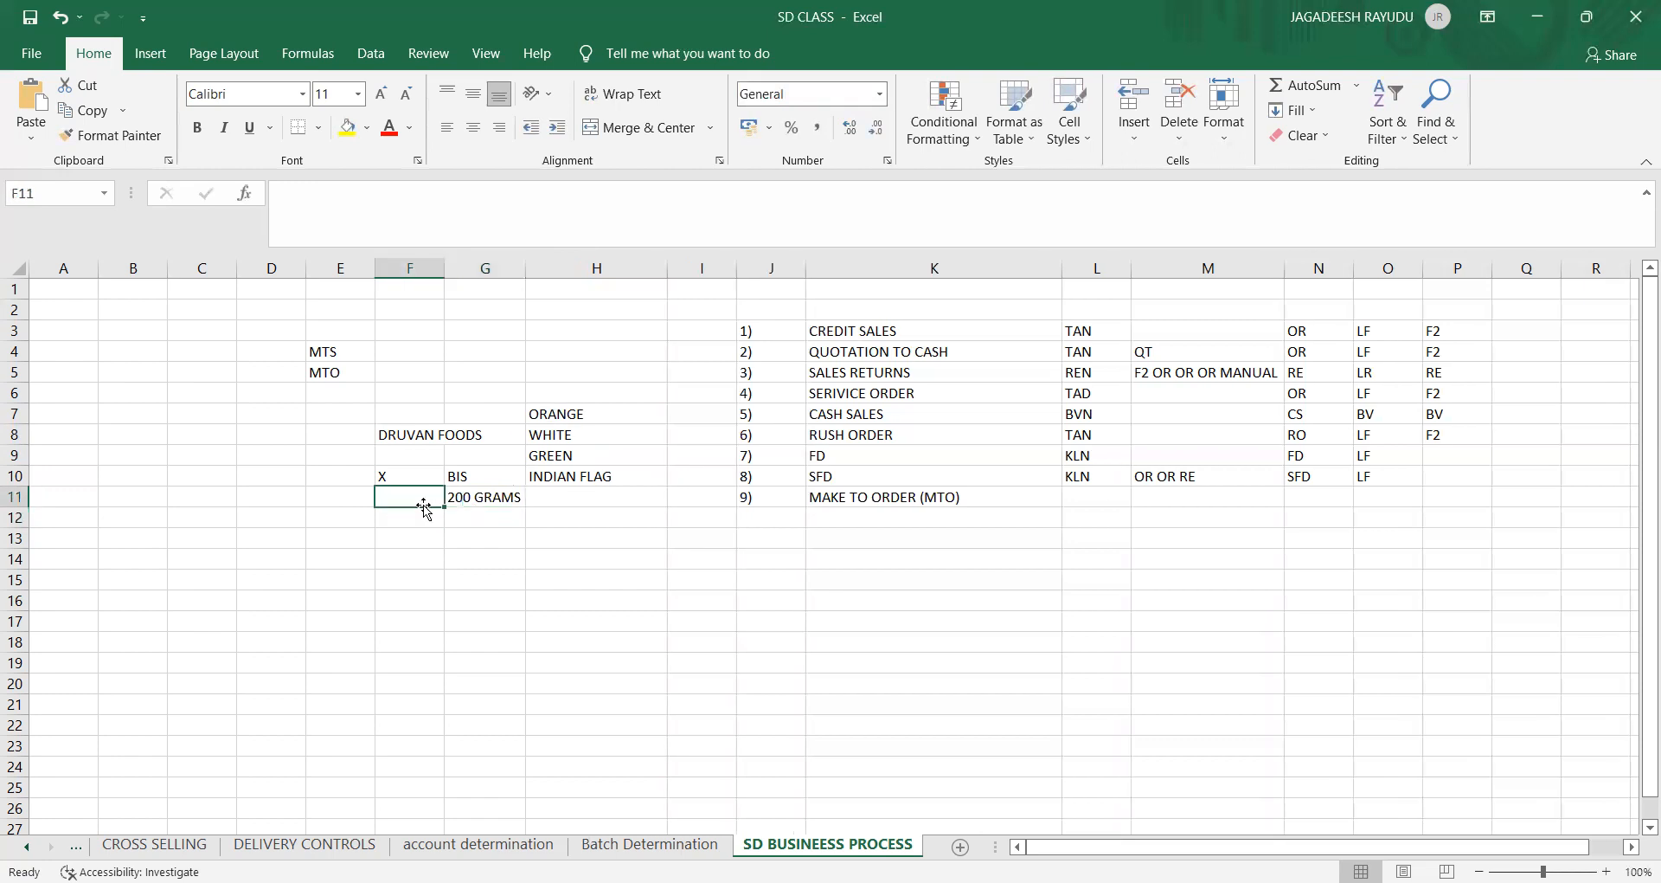
click(474, 499)
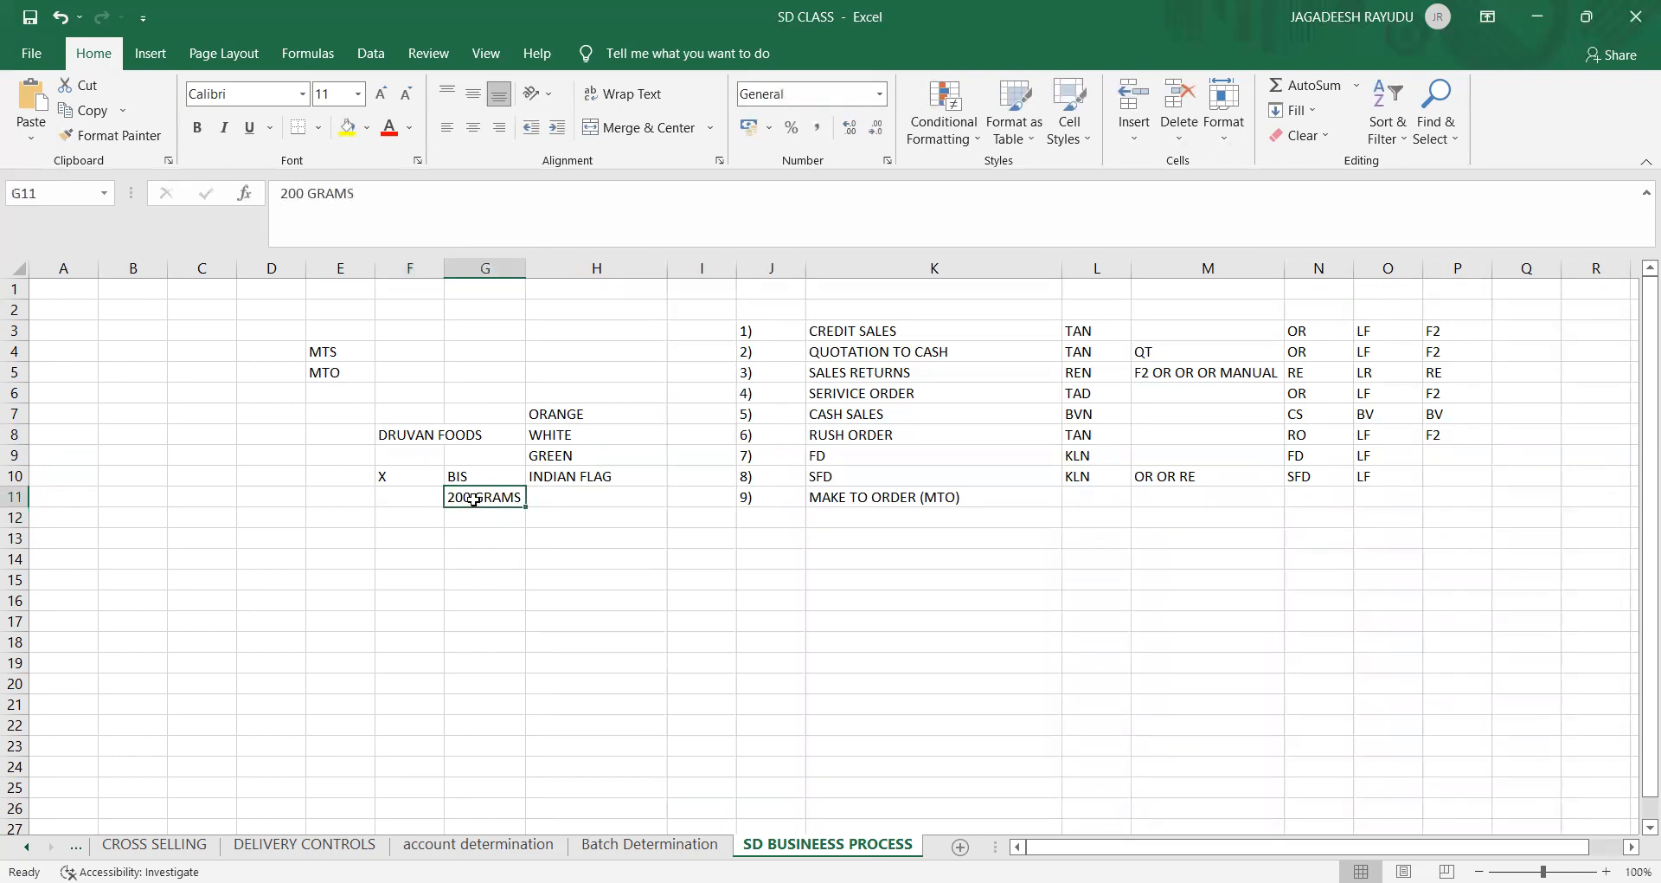
click(394, 521)
click(463, 477)
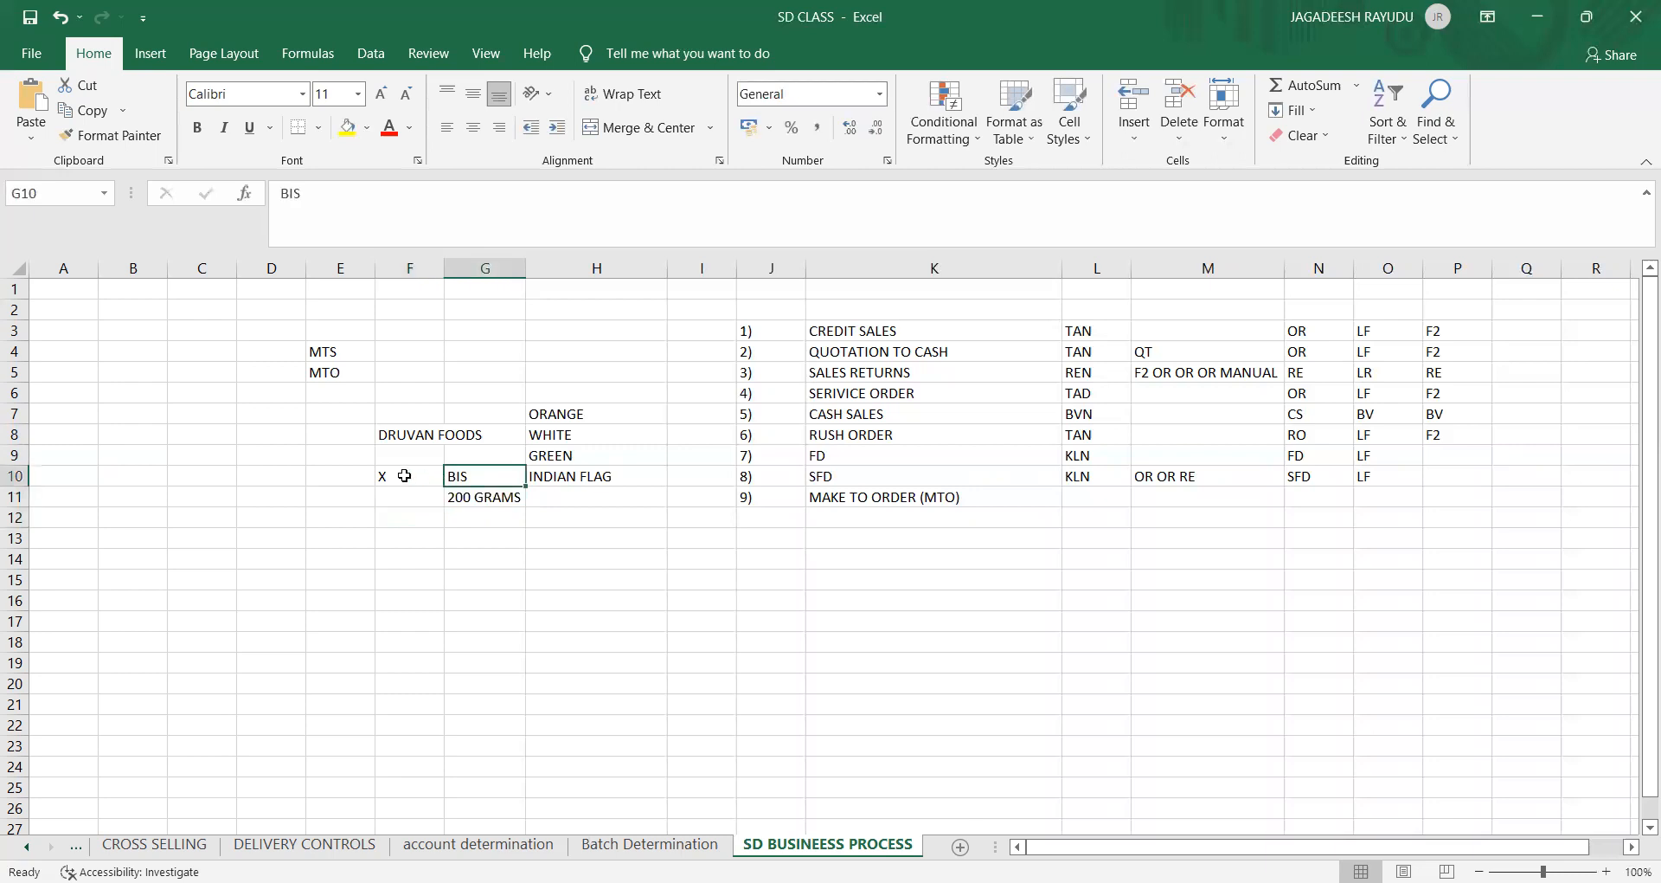
click(474, 496)
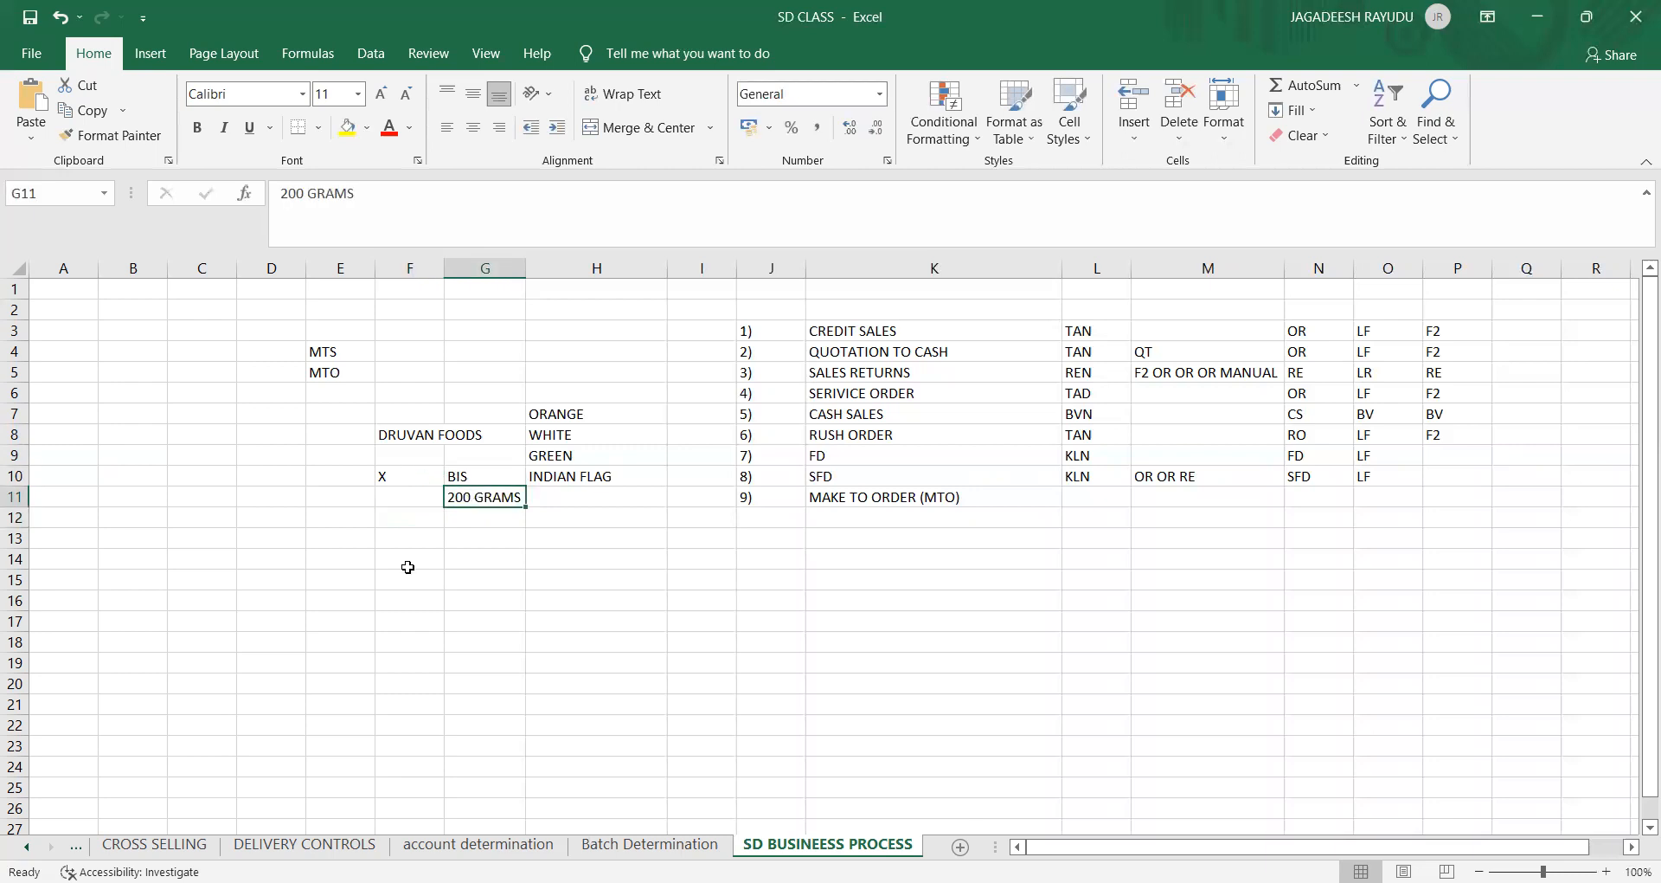
click(319, 375)
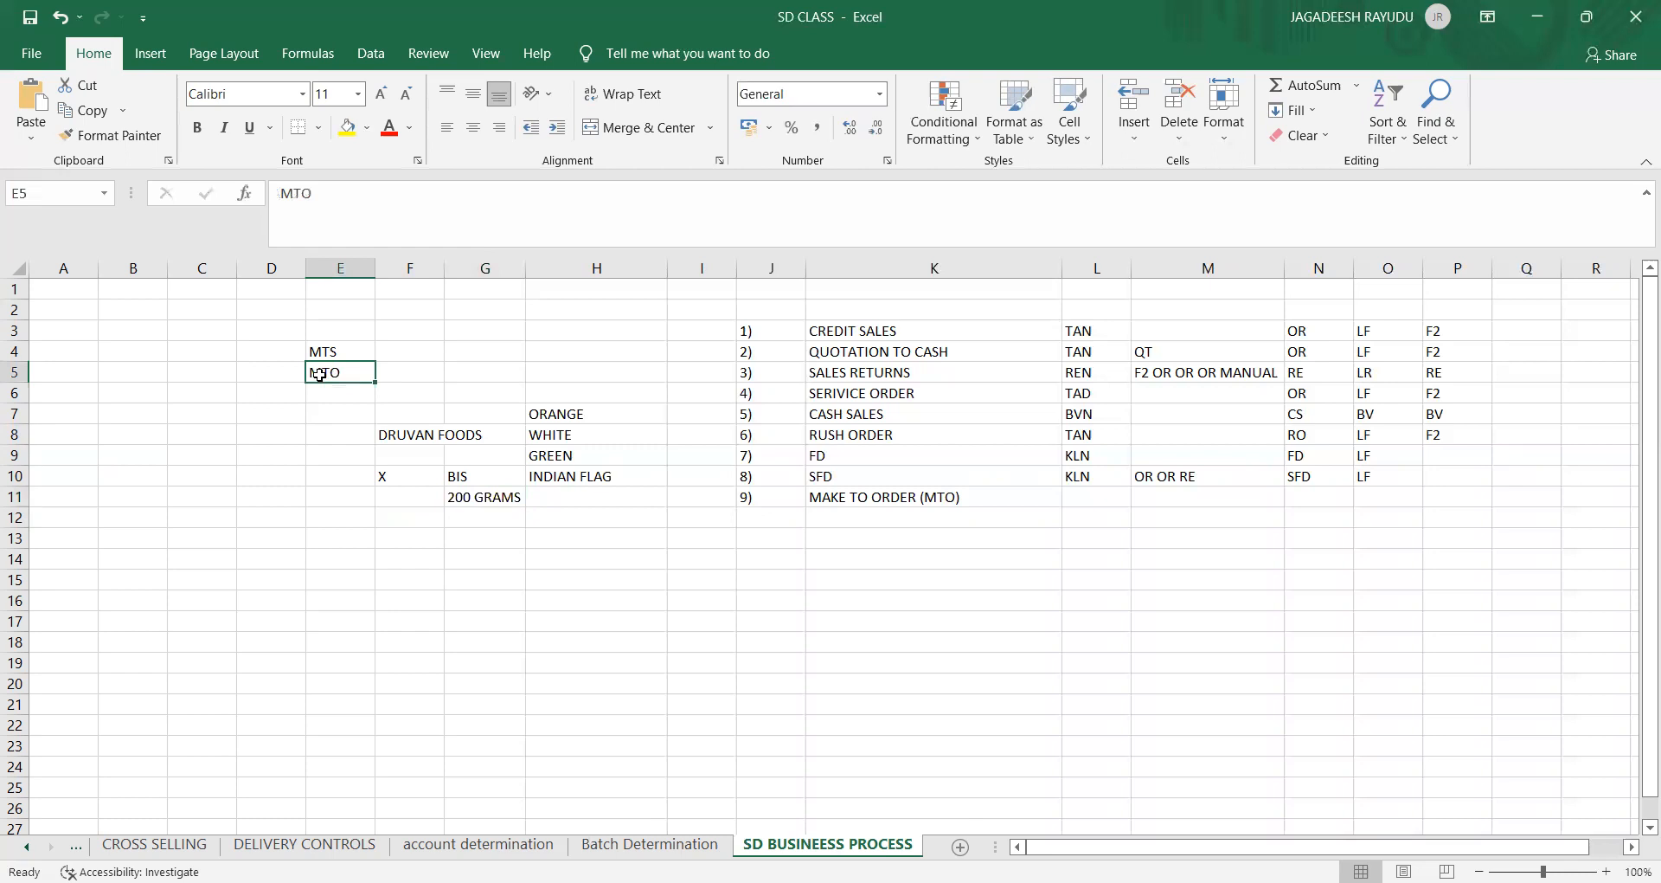
click(246, 456)
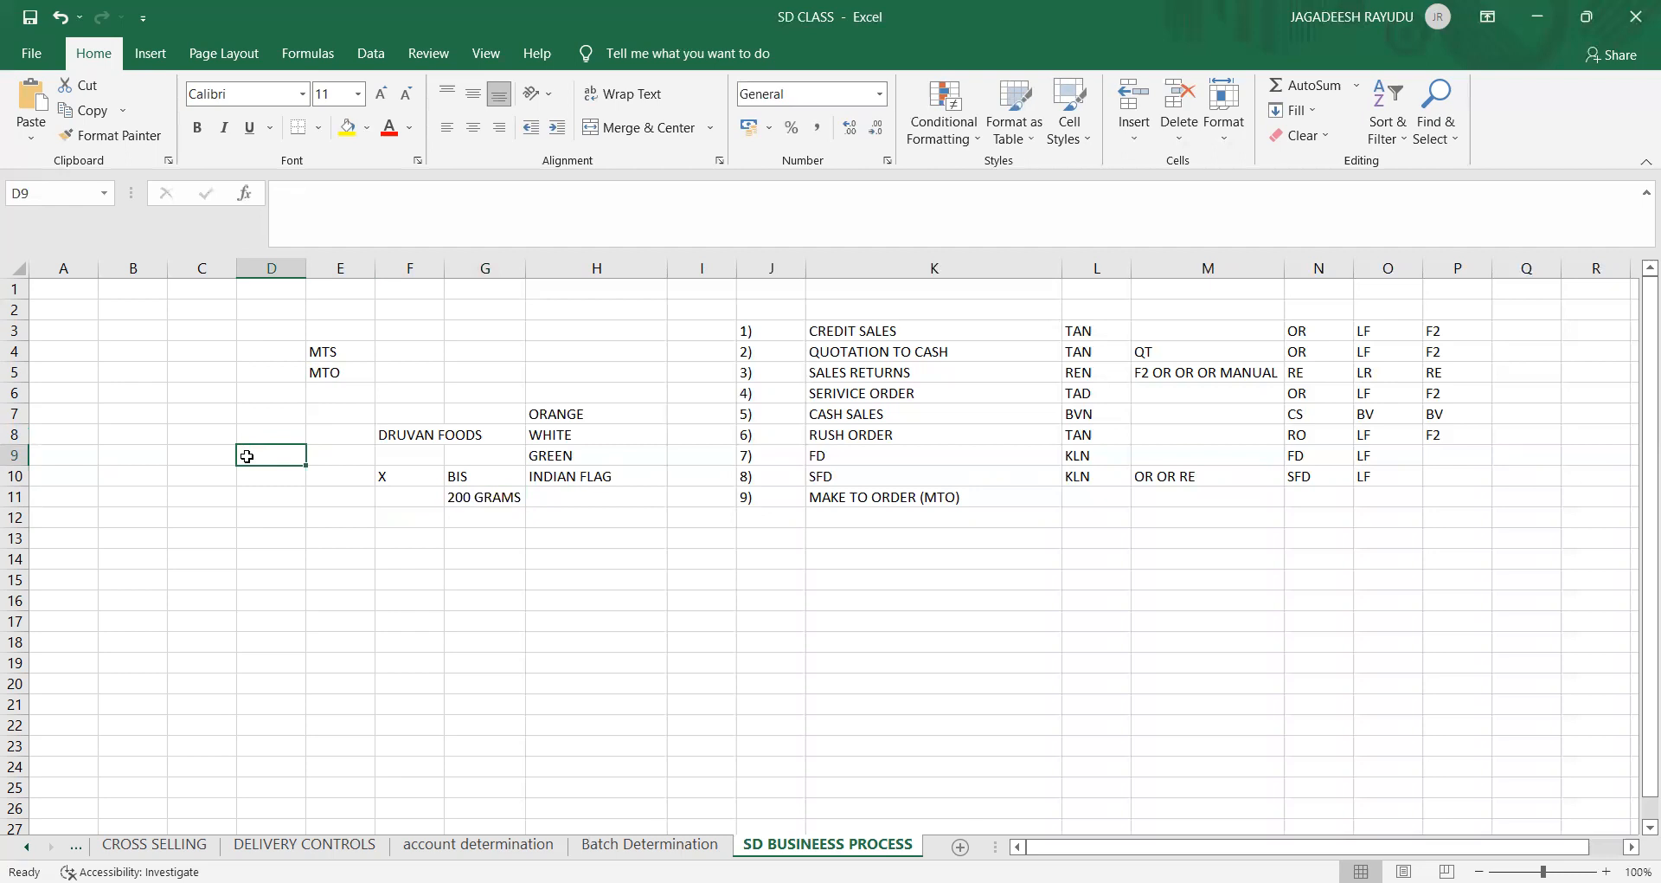
Step: Enter 2727 in cell D13 and SALE beside it in cell E13
click(260, 537)
text(2727)
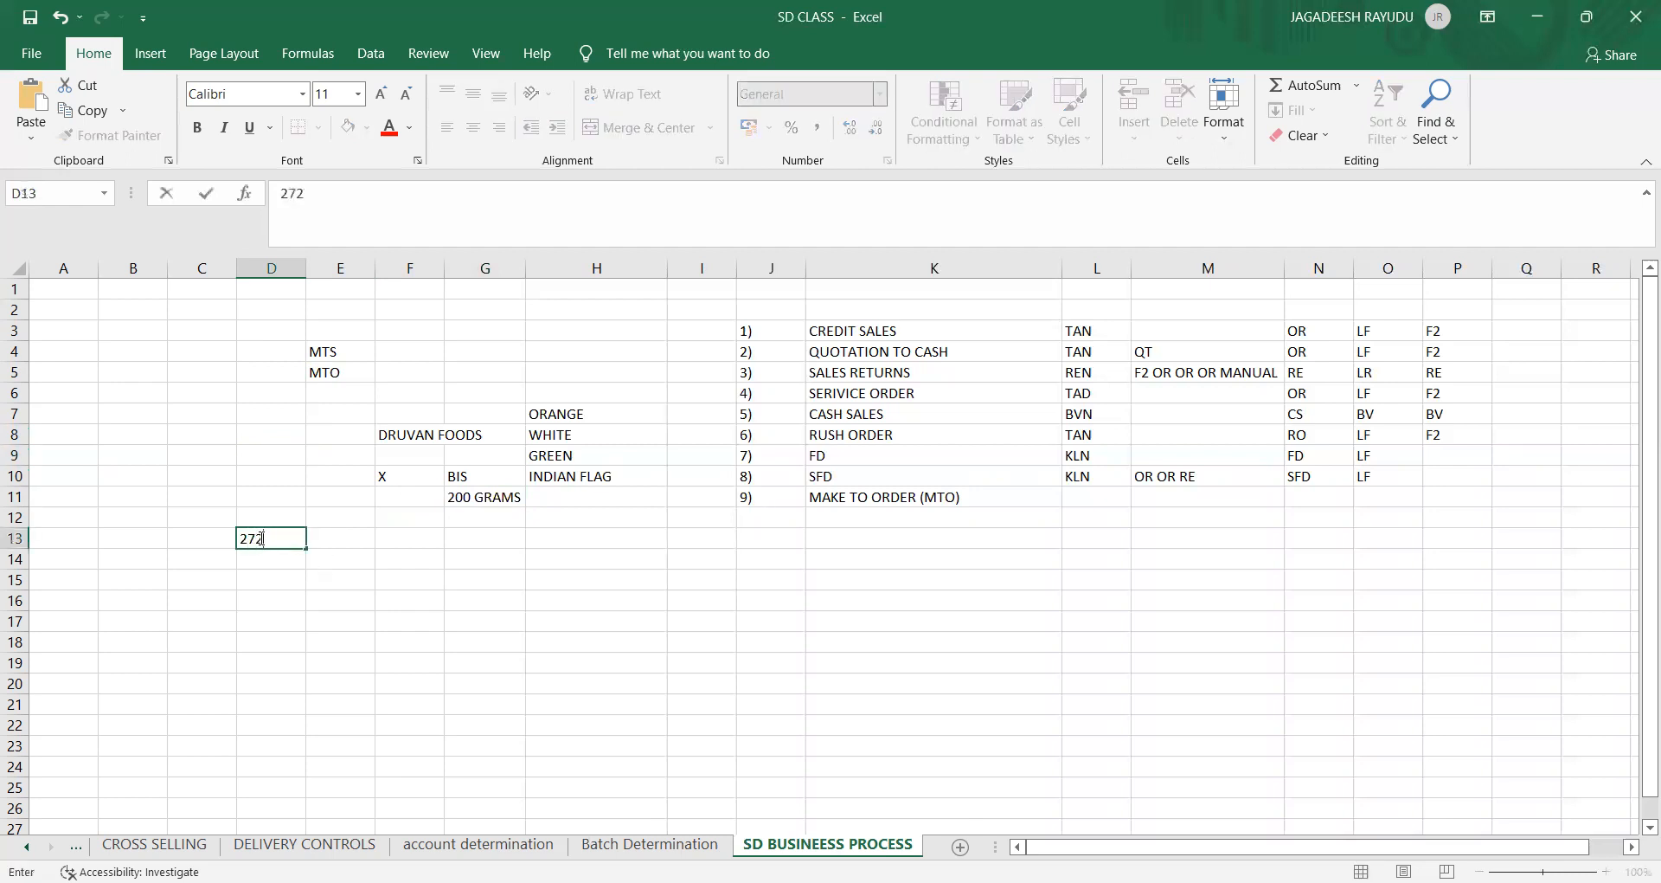
key(Return)
key(Up)
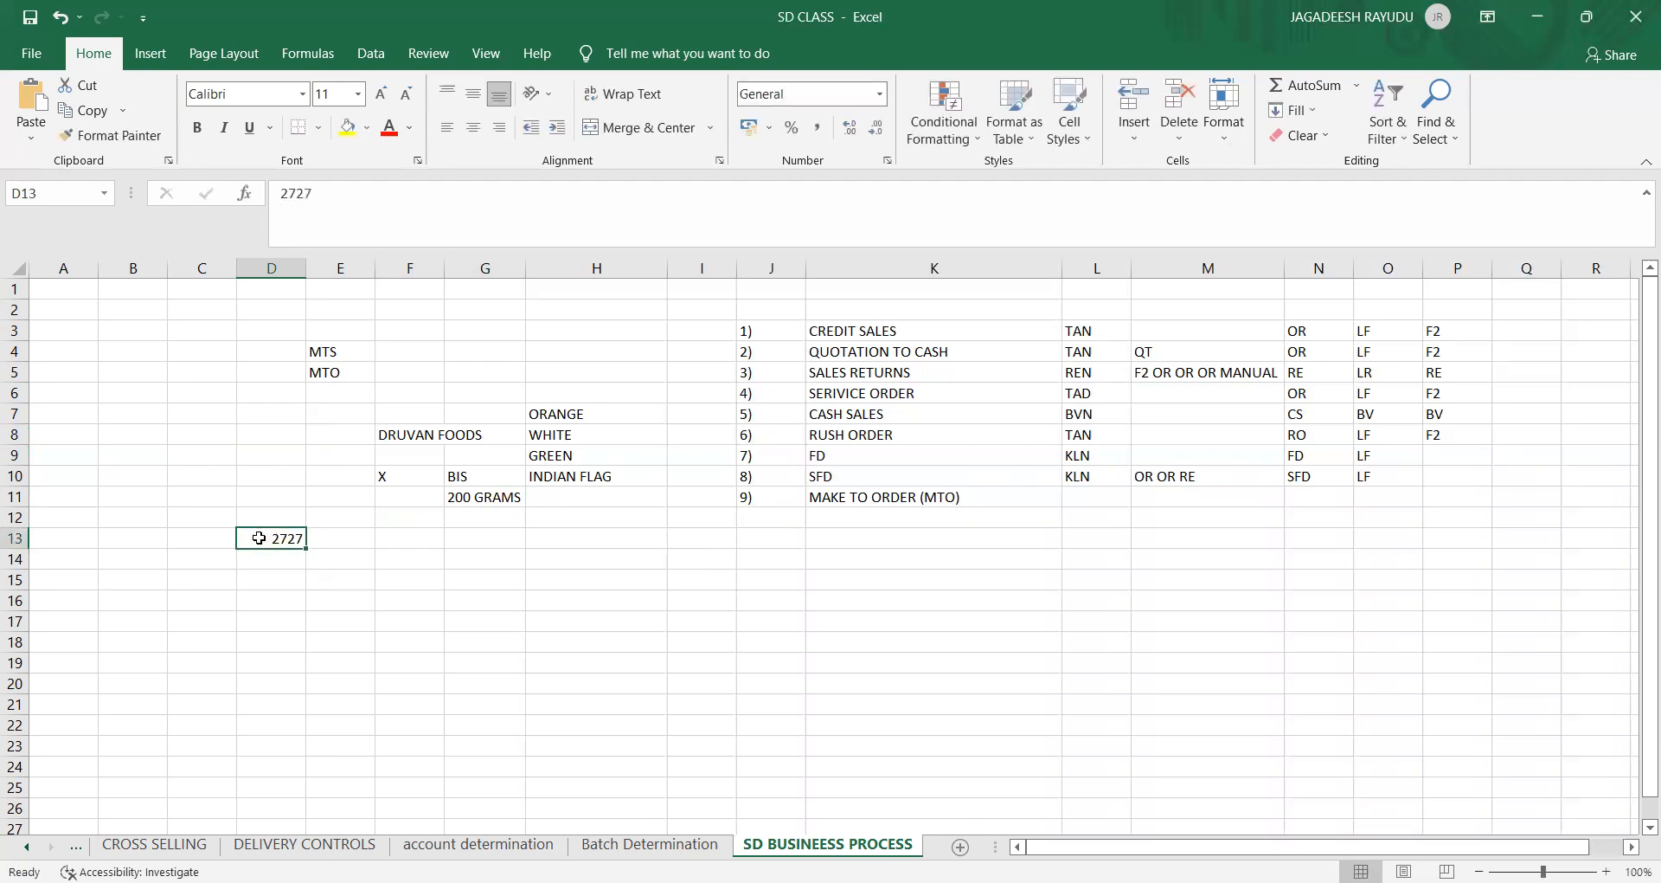
key(Right)
text(SALE)
key(Return)
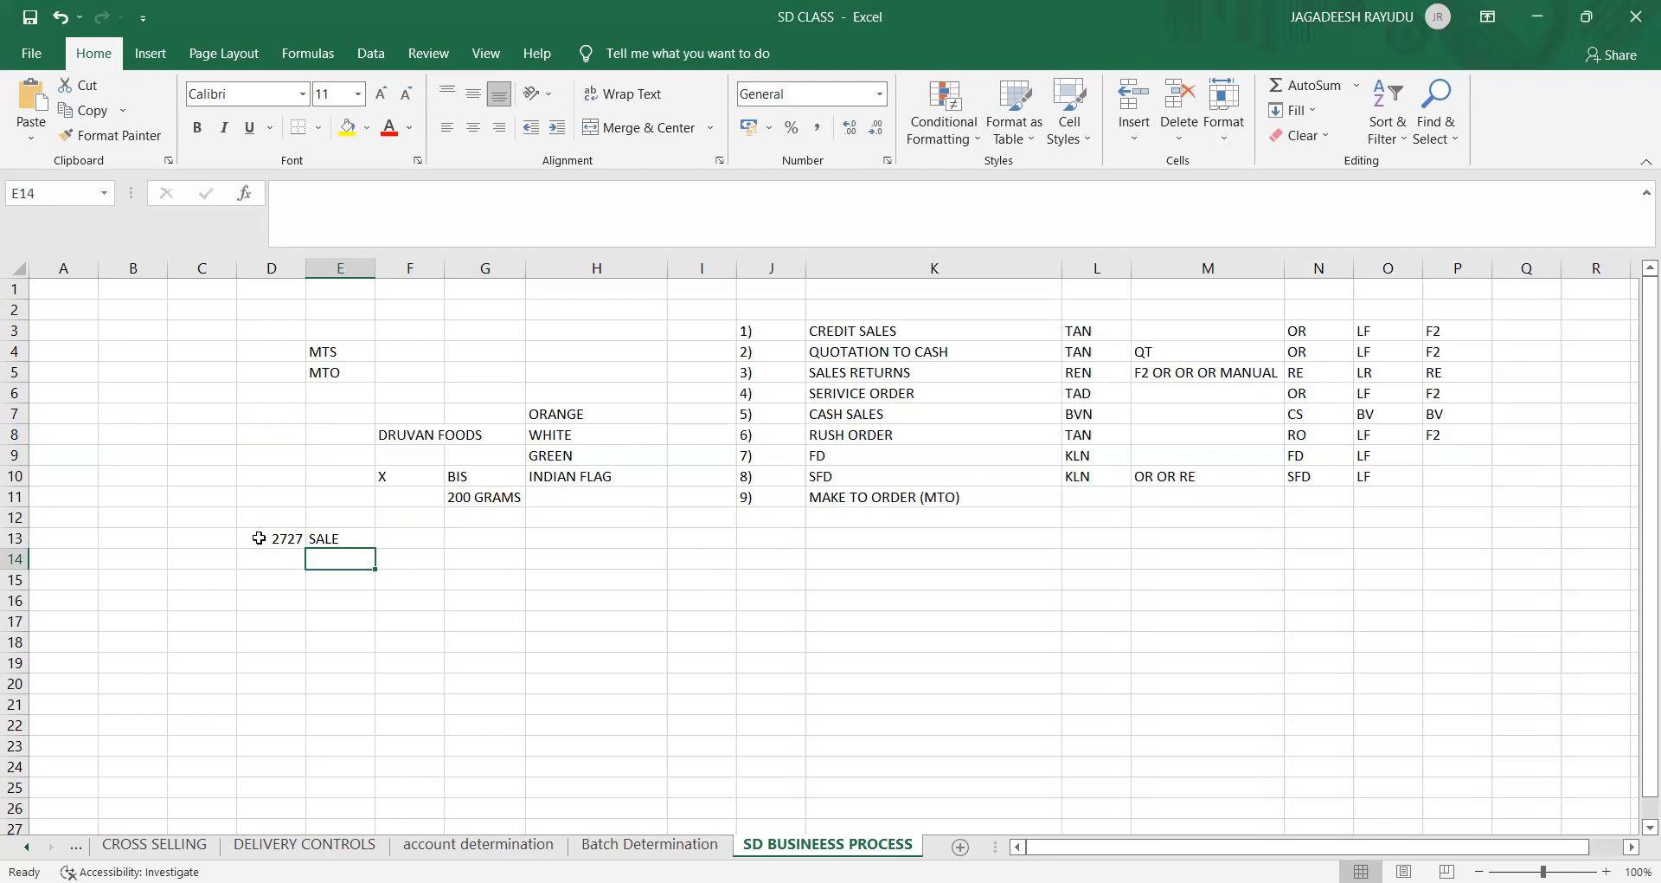
Step: Replace the MTS abbreviation in cell E4 with MAKE TO STOCK
click(314, 347)
text(MA)
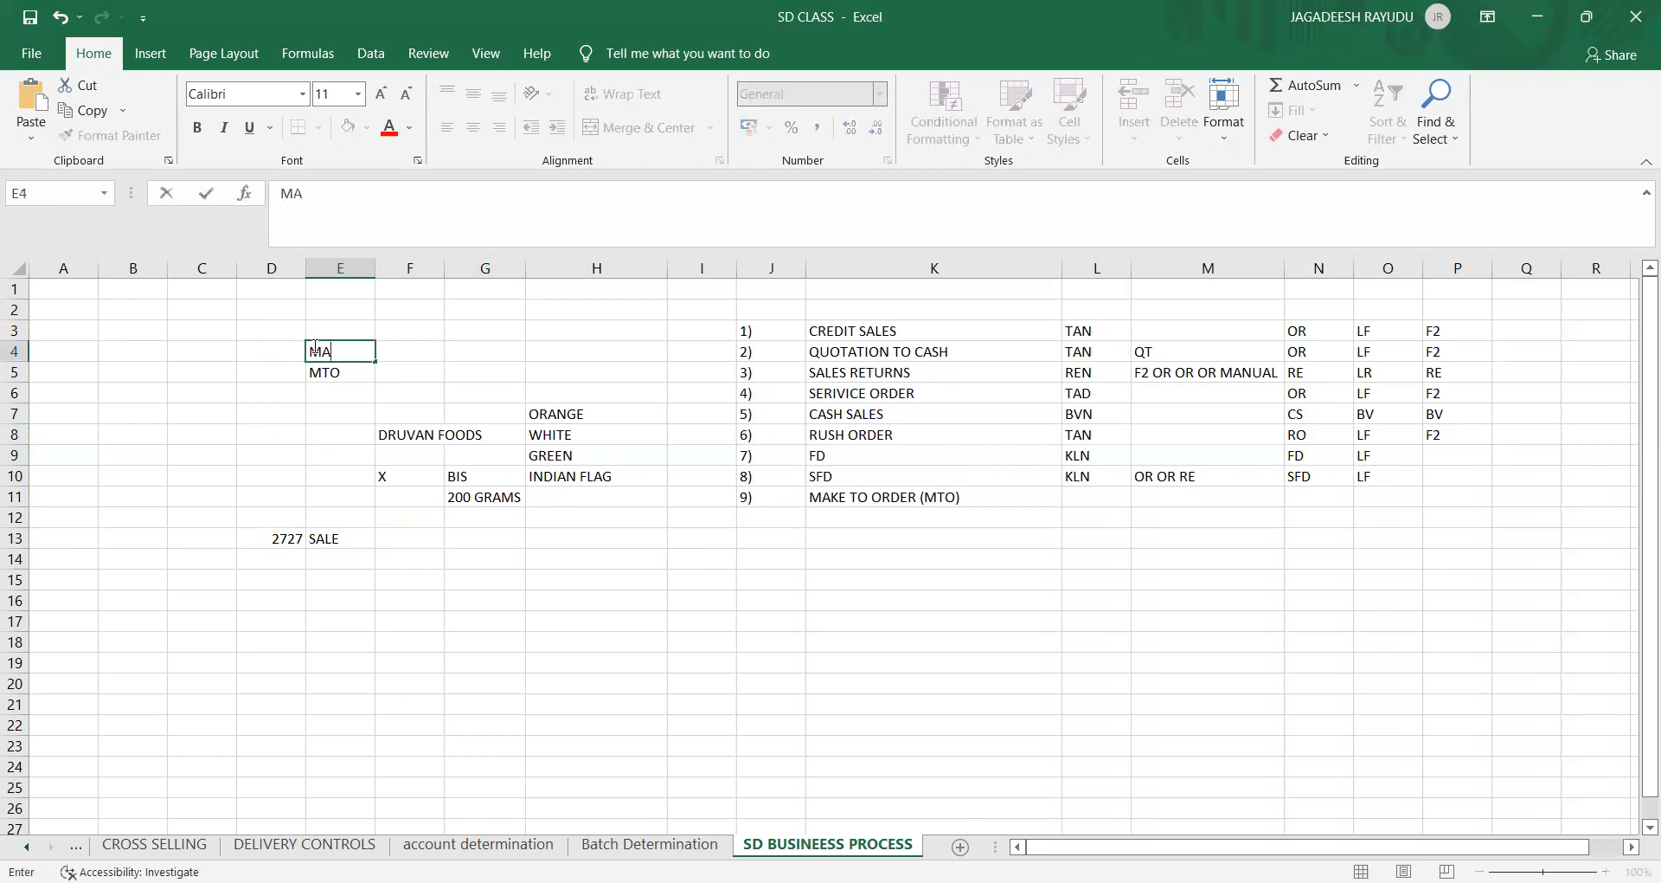
text(KE TO STOCK)
click(329, 395)
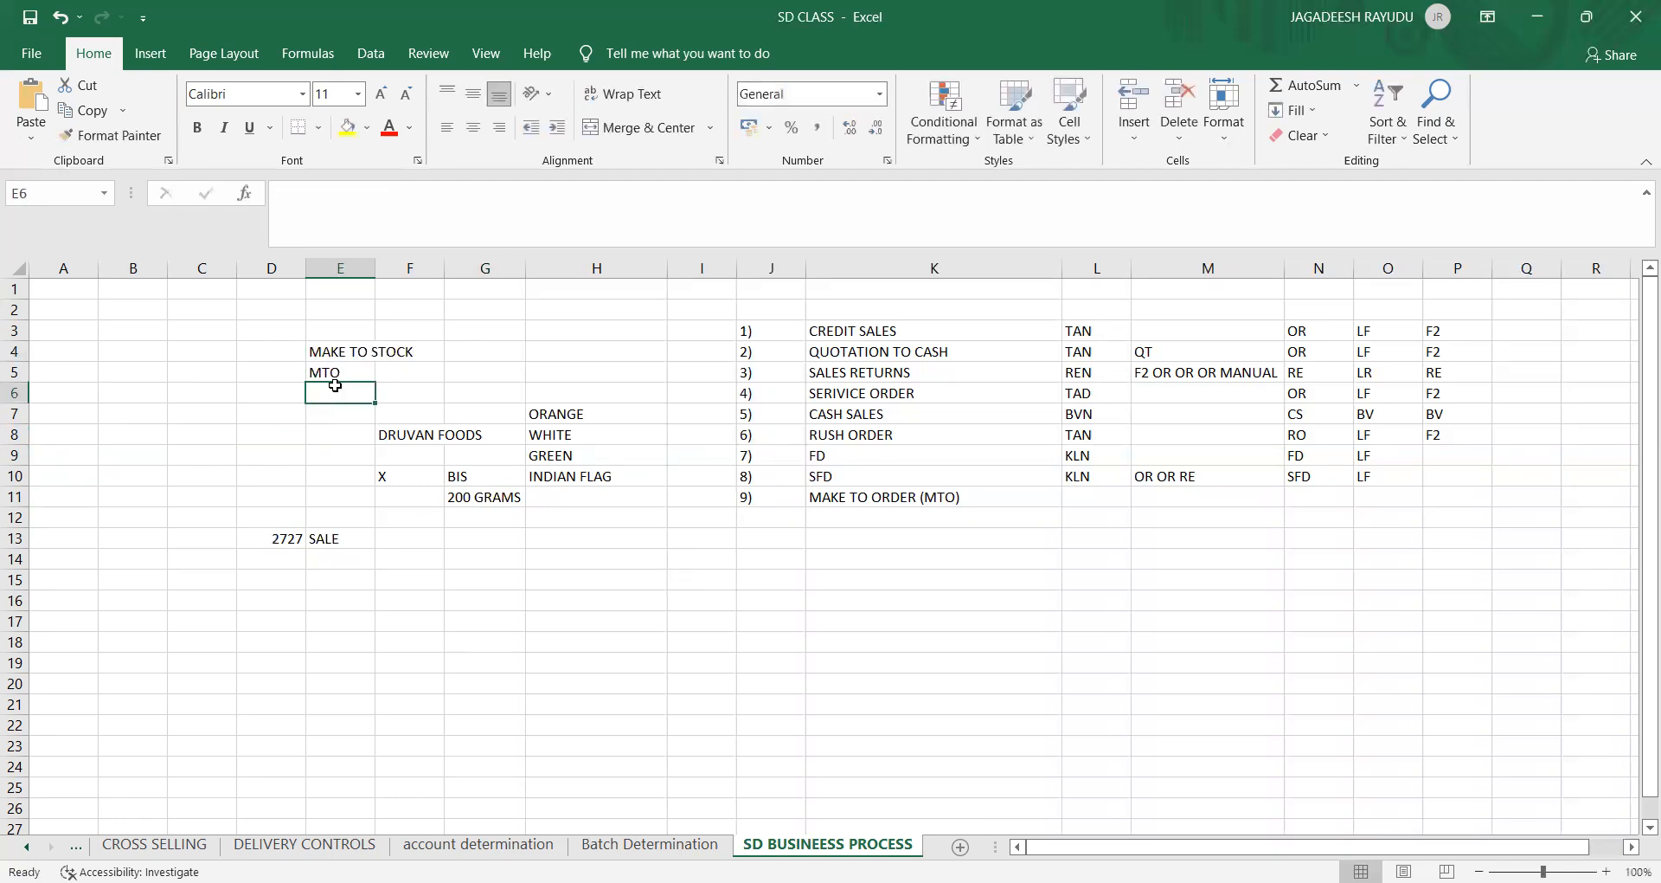
Step: Replace the MTO abbreviation in cell E5 with MAKE TO ORDER
click(333, 374)
text(M)
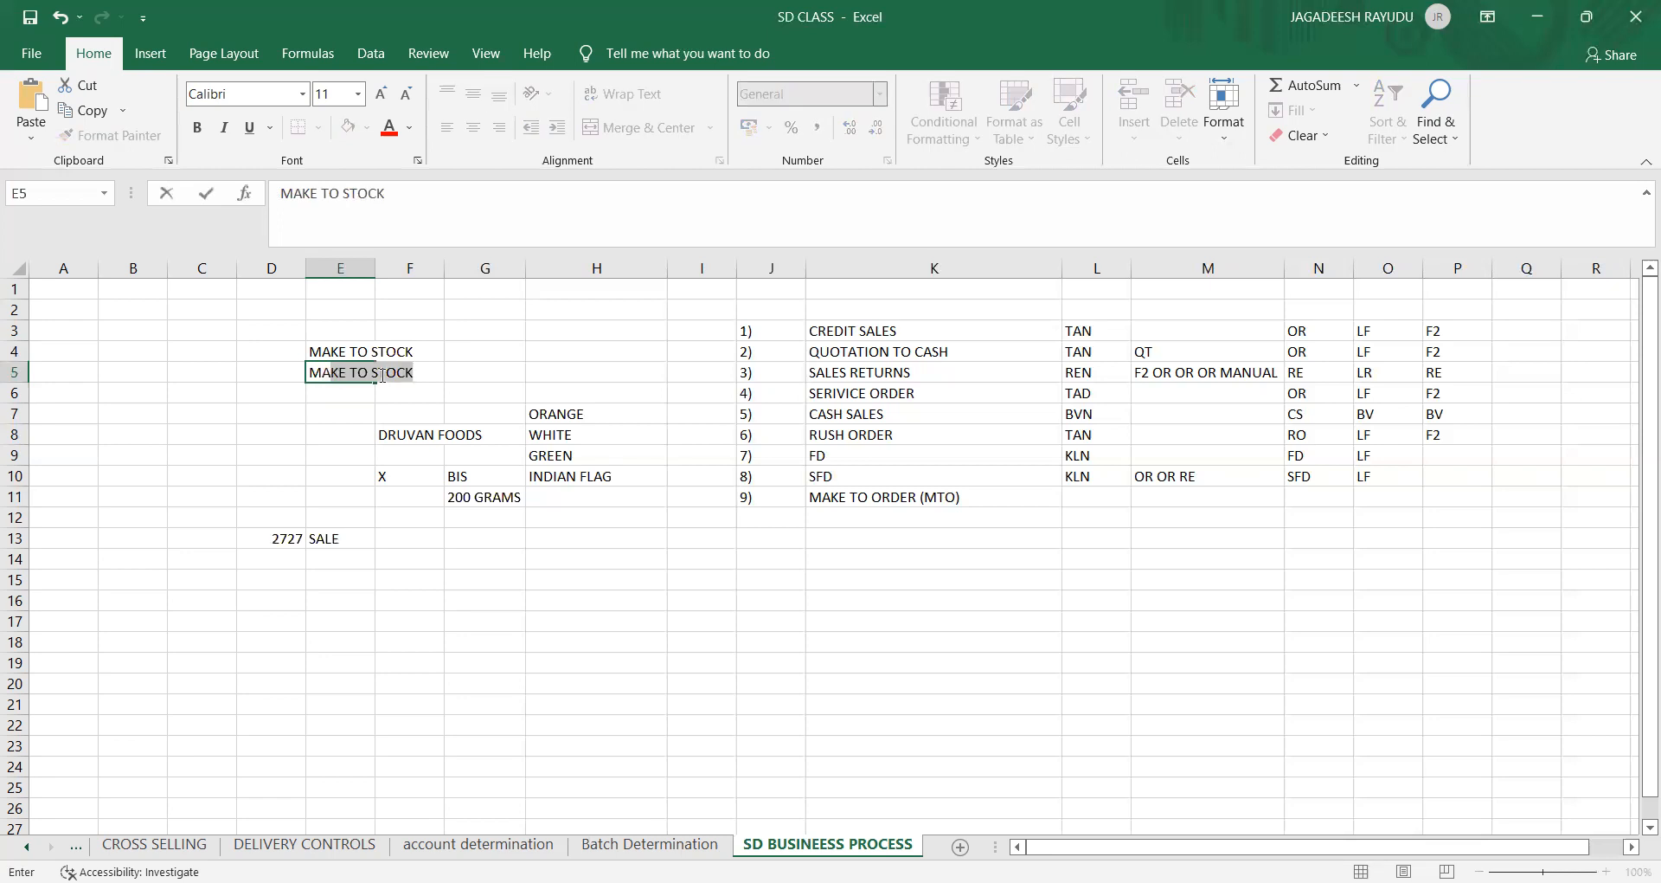
click(375, 374)
key(Delete)
key(Delete)
key(Delete)
key(Delete)
key(Delete)
text(ORDER)
Step: Enter the country abbreviation AU in cell F14, below the SALE row
click(383, 555)
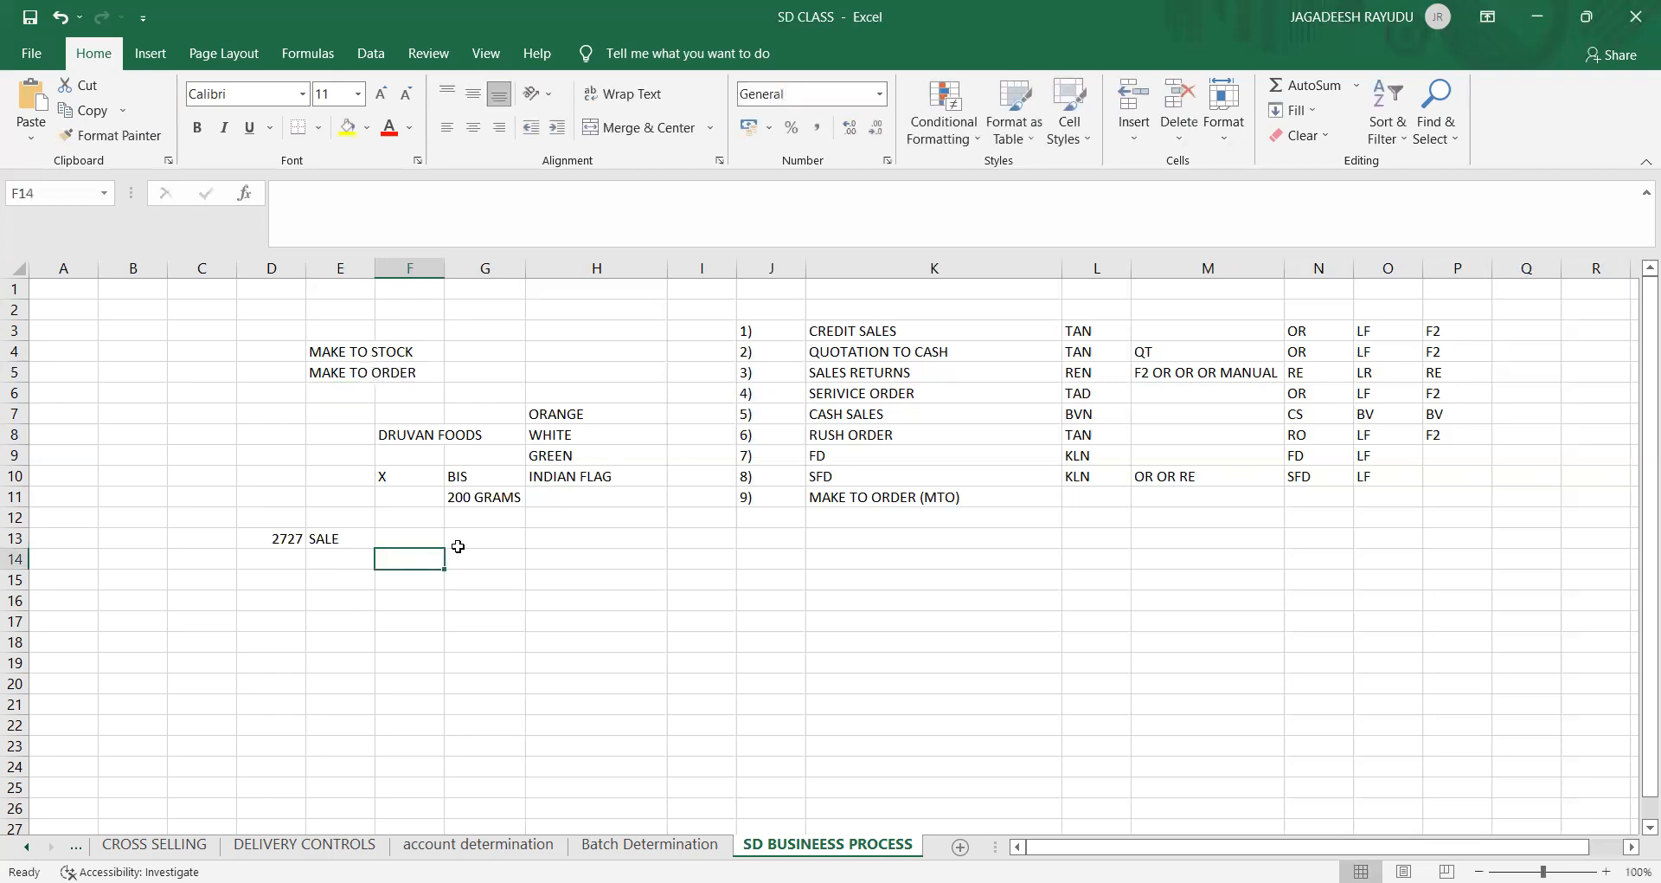
text(AUSTAILLIA)
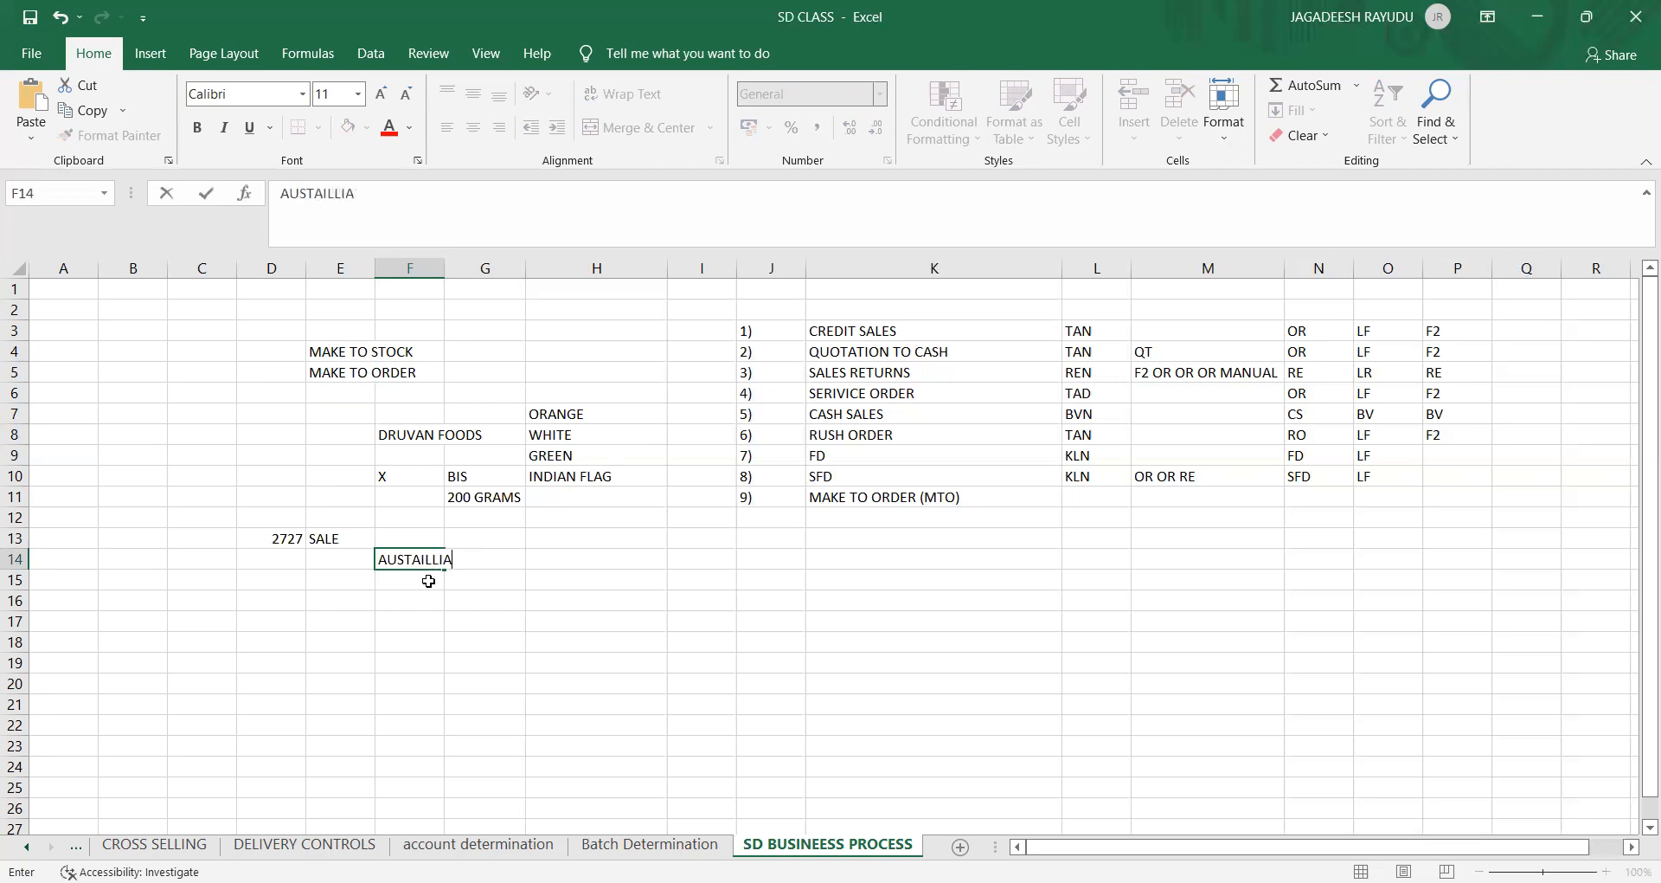
key(BackSpace)
key(BackSpace)
key(BackSpace)
key(BackSpace)
key(BackSpace)
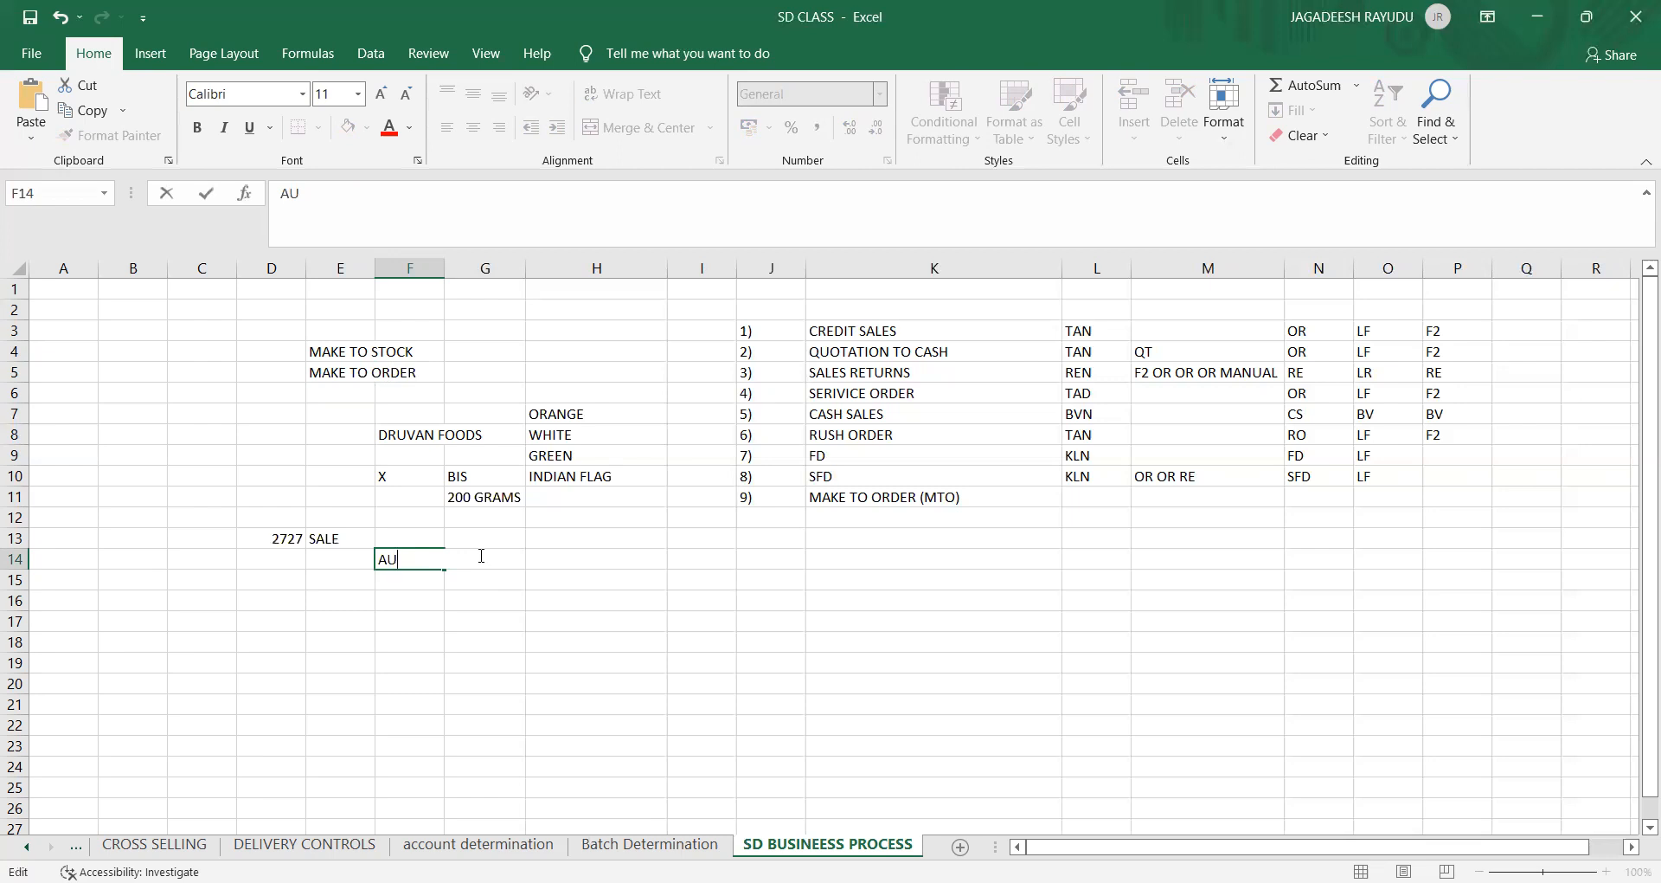
click(462, 593)
Step: Enter YELLLOW AND GREEN in cell G14 beside AU and fit column G's width to the text
click(467, 558)
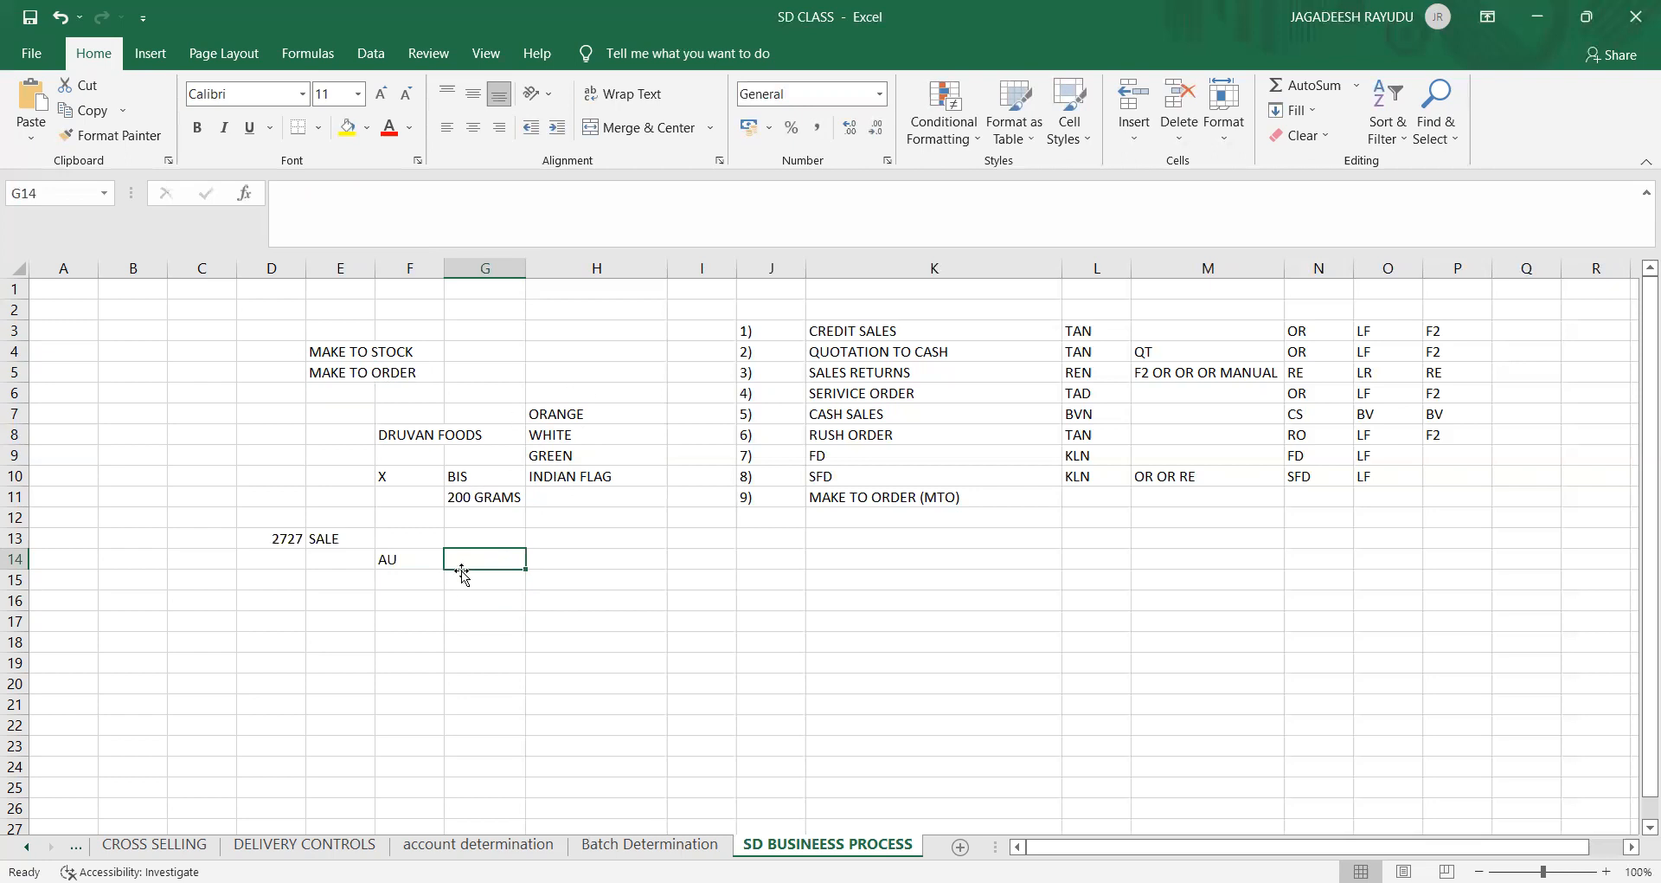
text(LL)
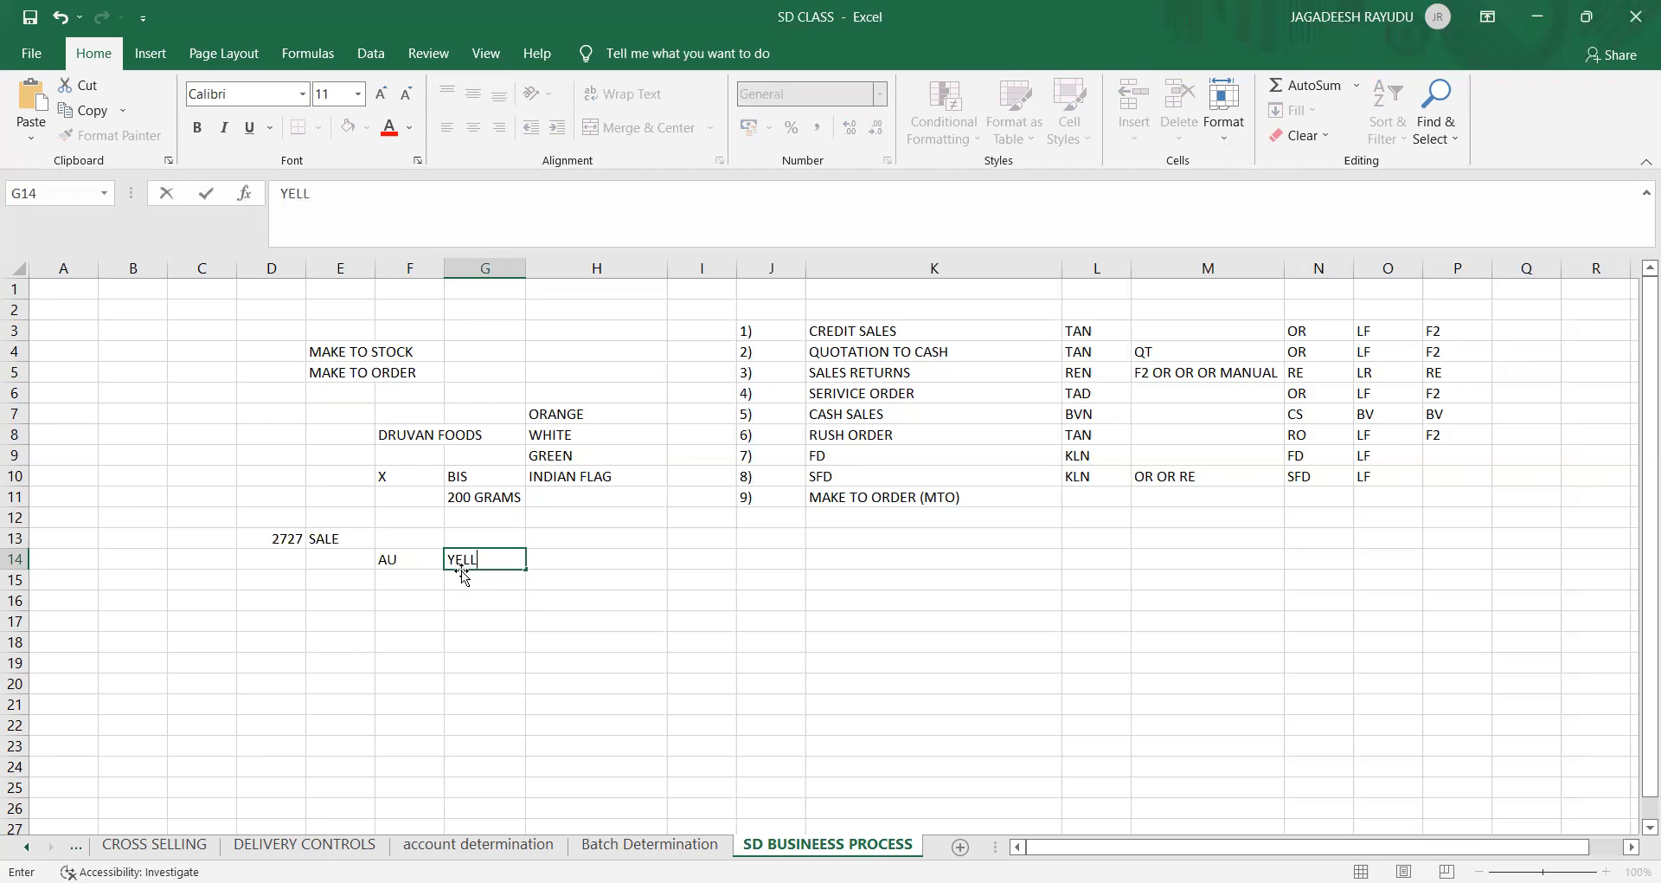
text(OW AND GREEN)
click(482, 618)
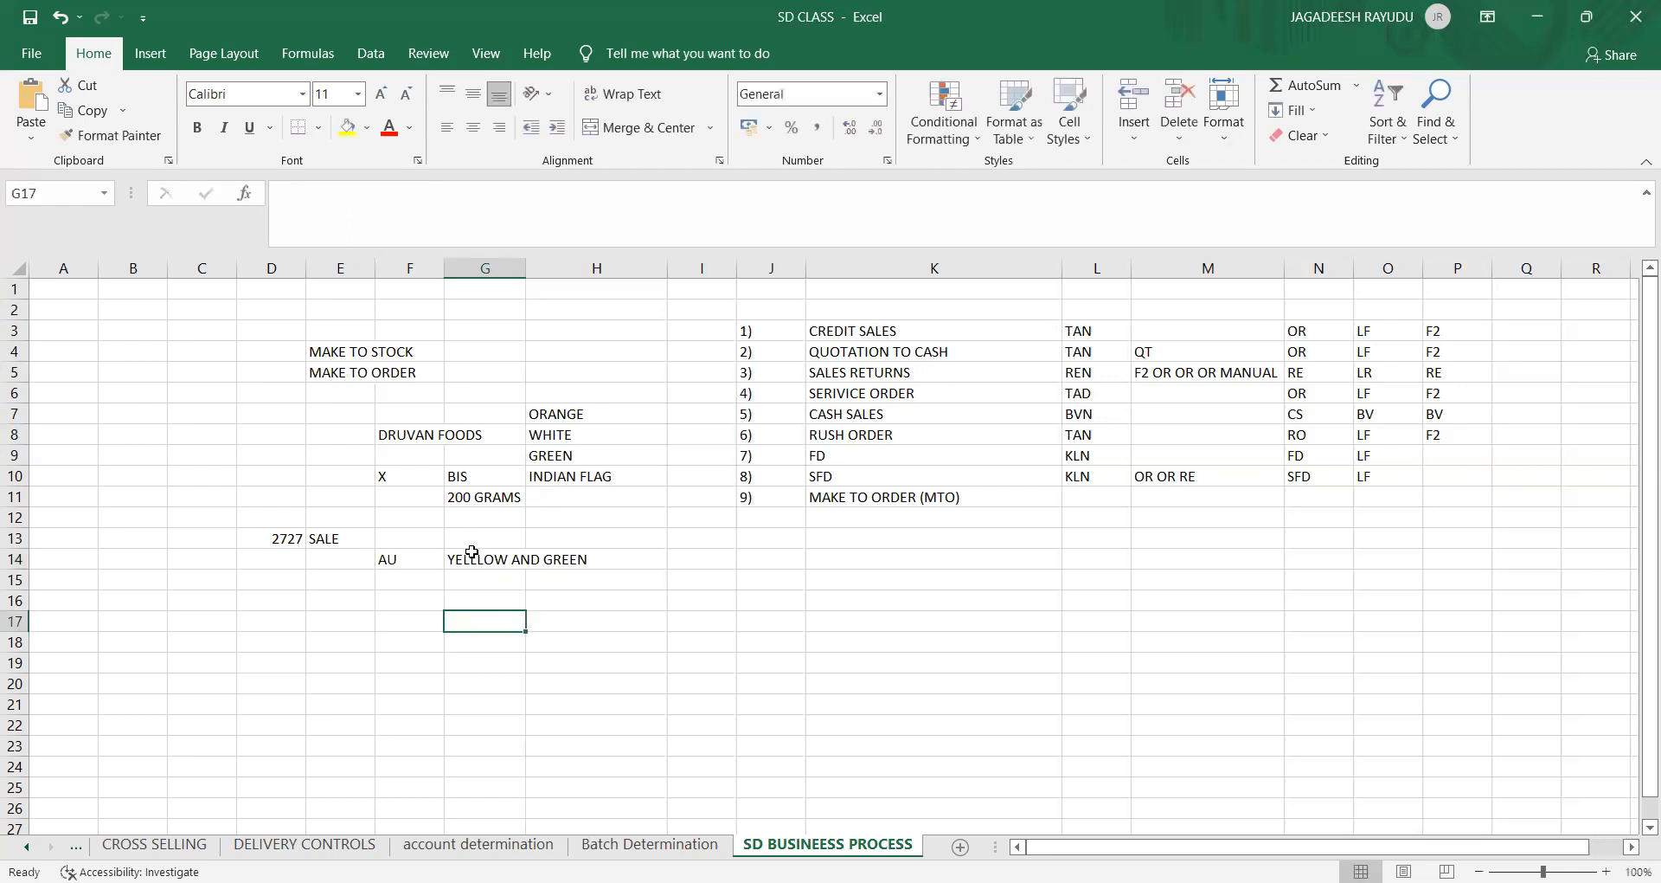
click(473, 552)
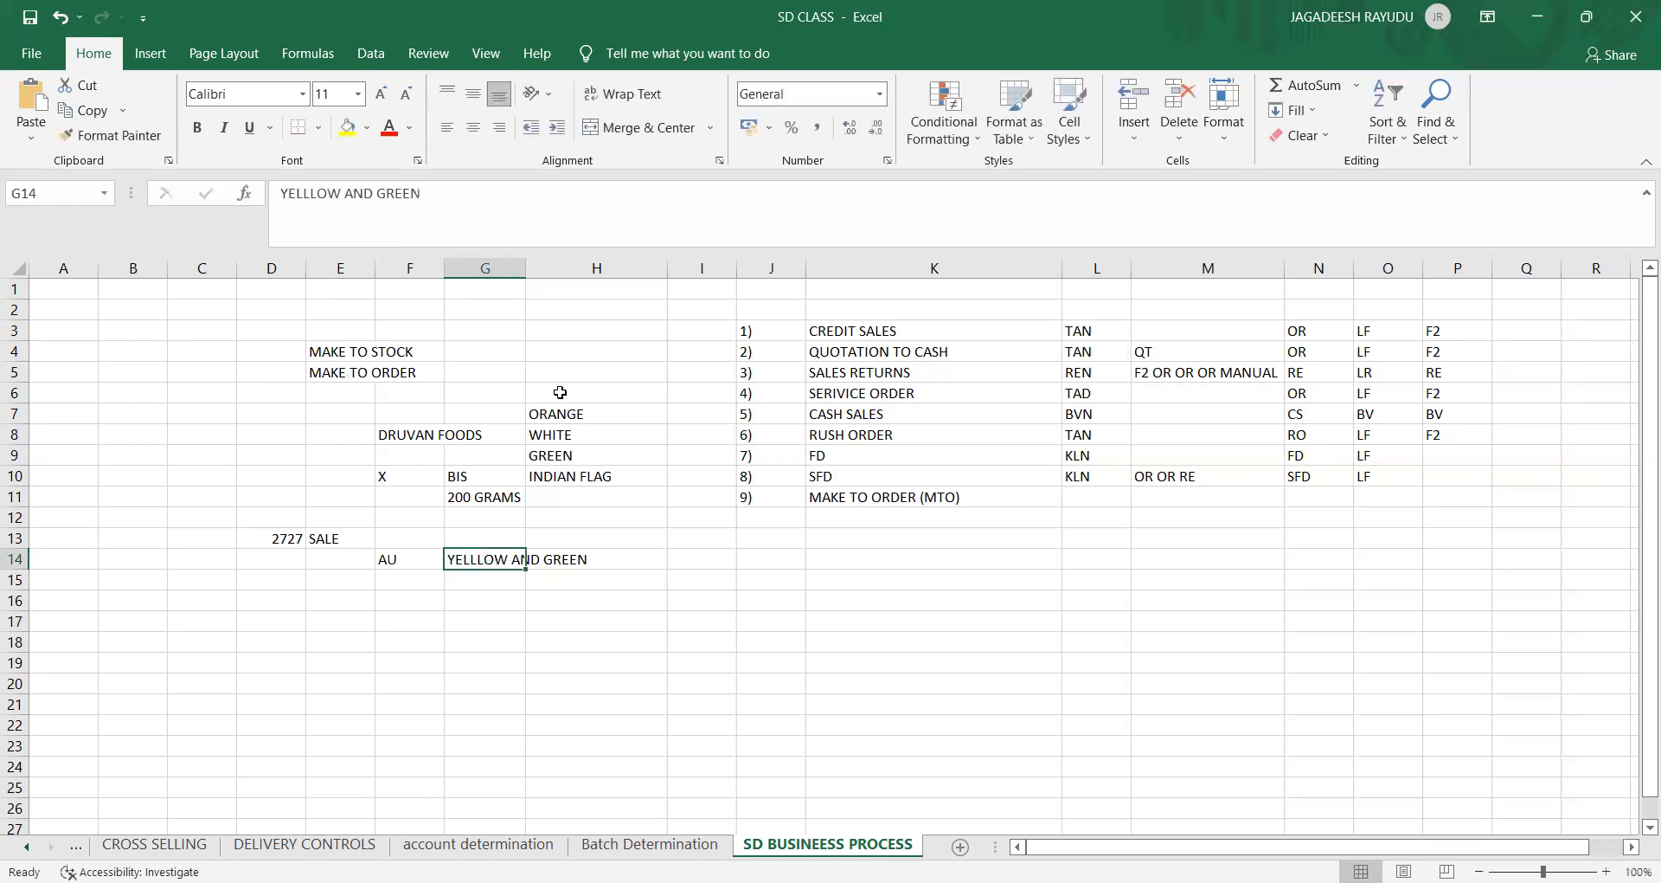
double_click(525, 270)
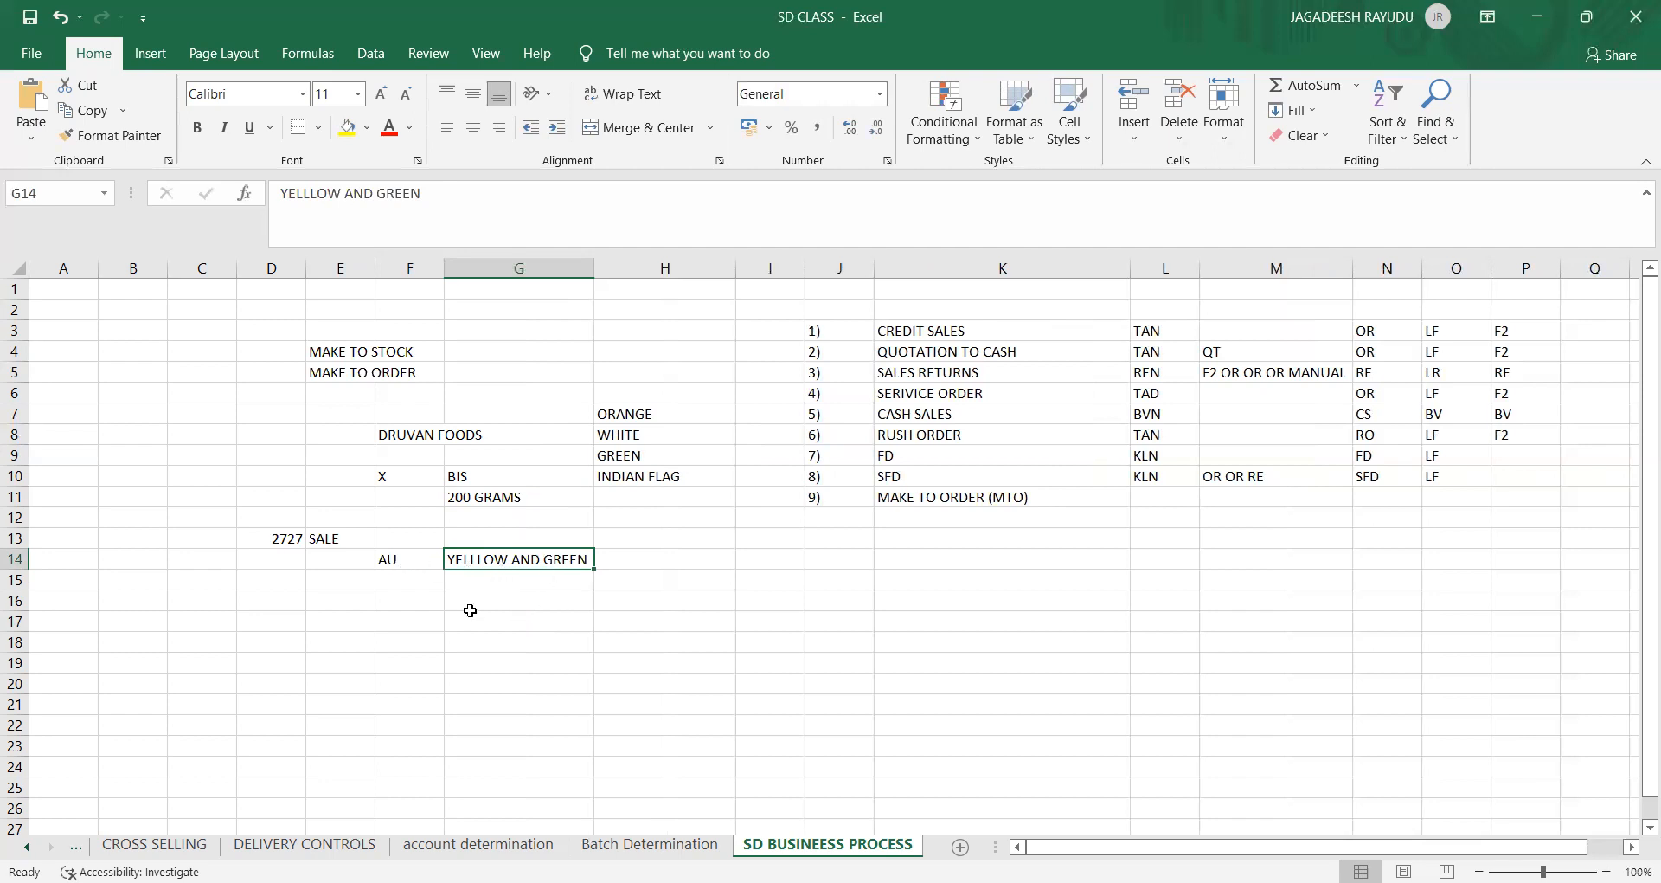
Step: Enter PAK in cell F17 and GREEN AND MOON SYSMBOL beside it in cell G17
click(397, 625)
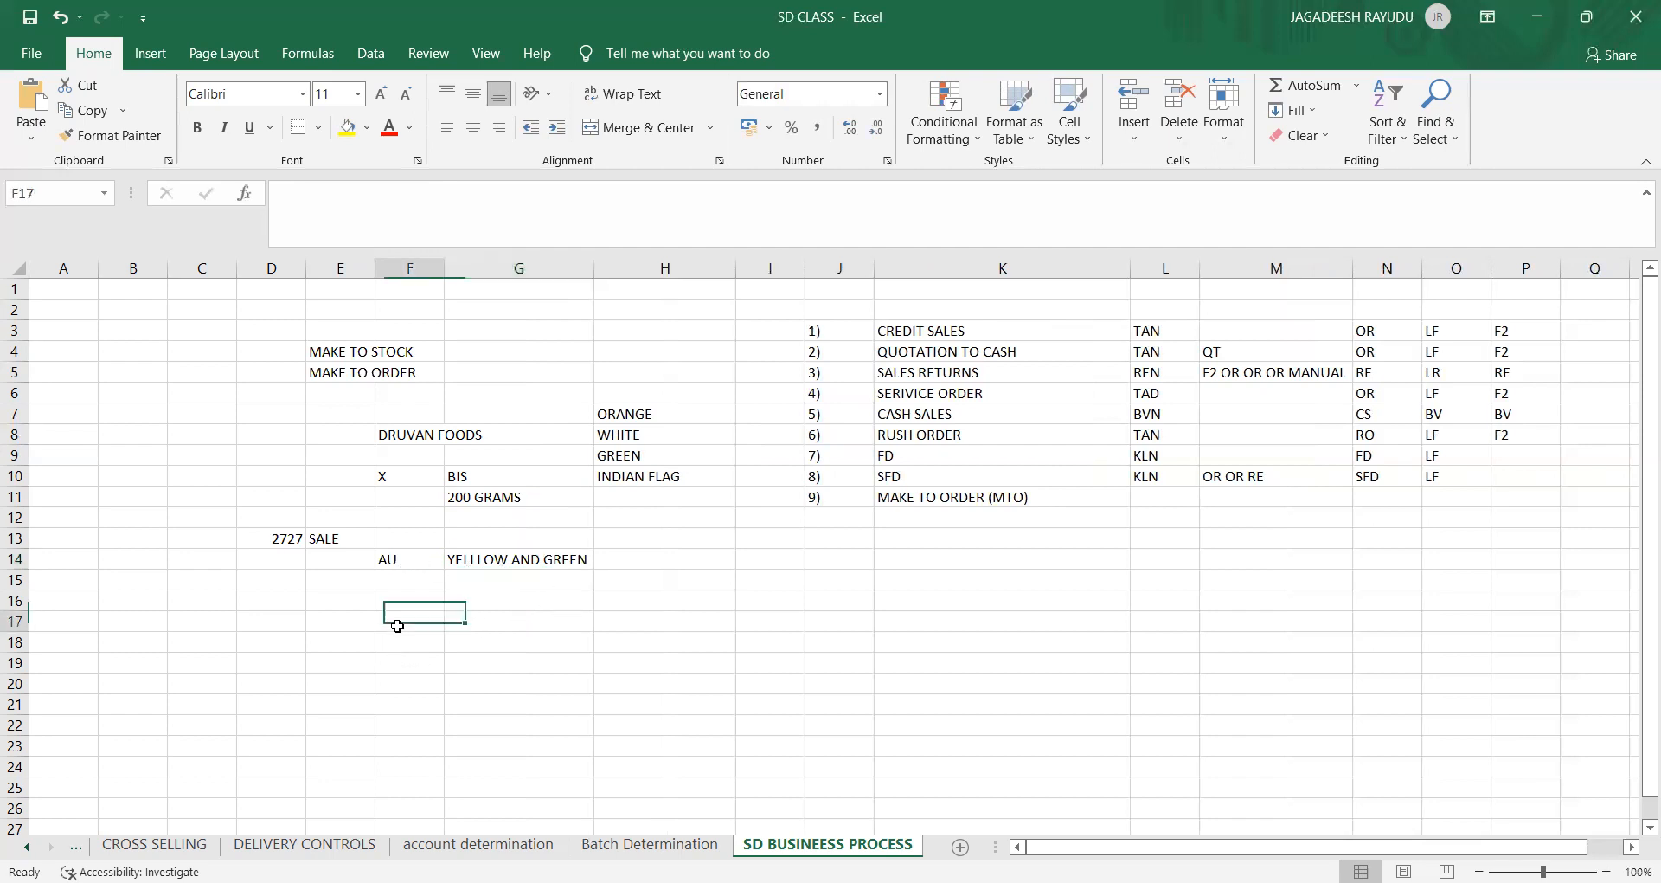
text(PA)
text(N)
key(BackSpace)
text(K)
click(523, 624)
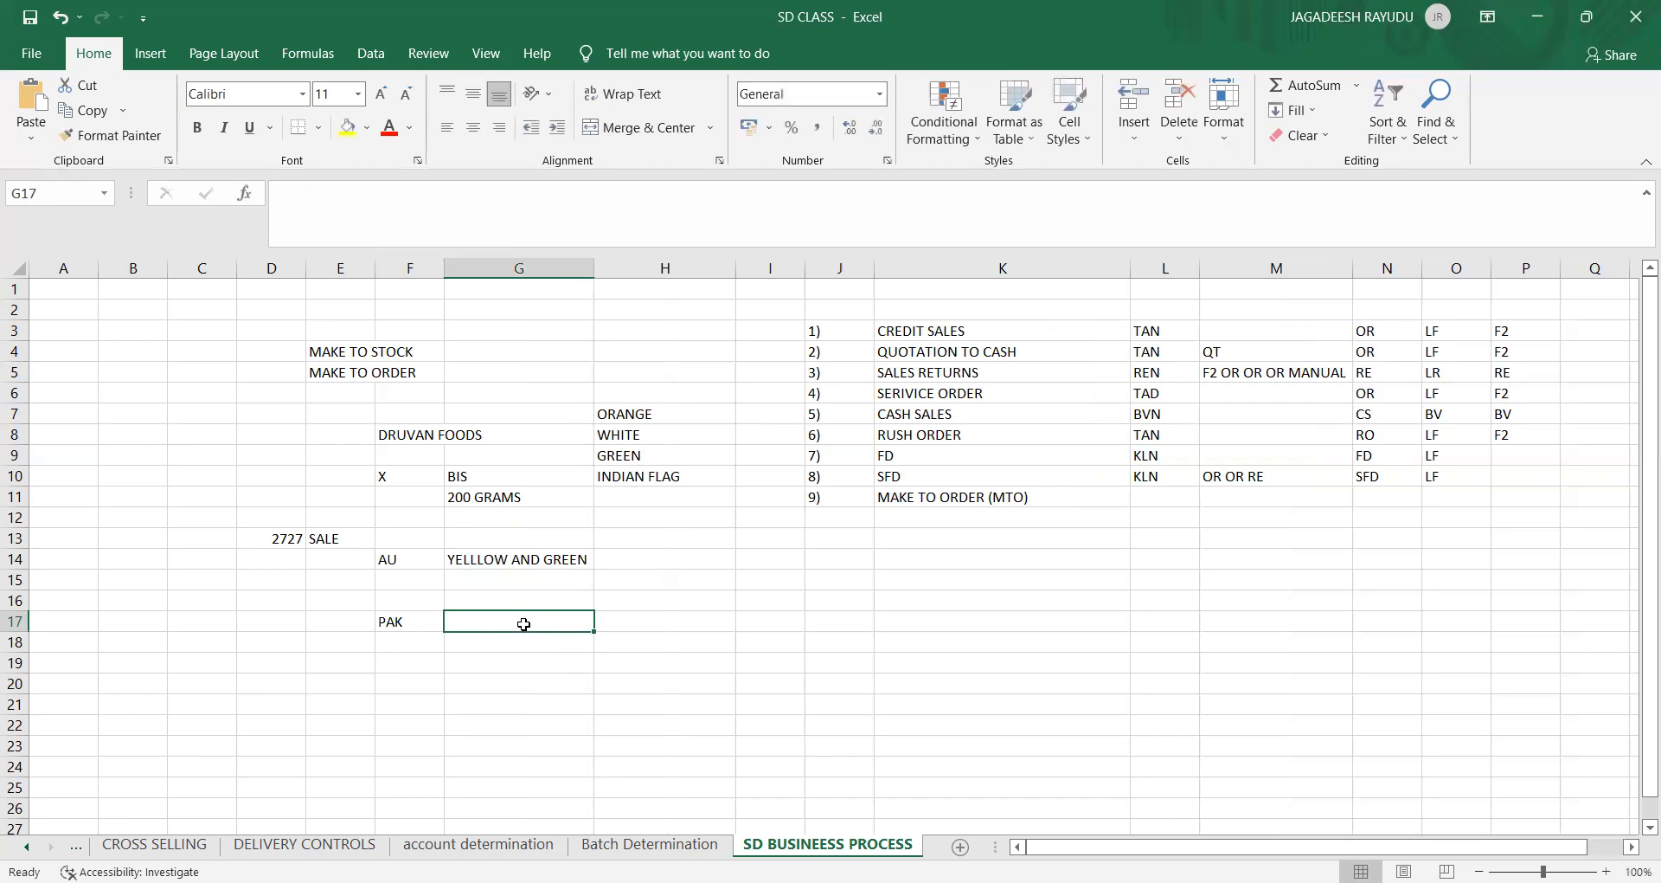
text(GREEN)
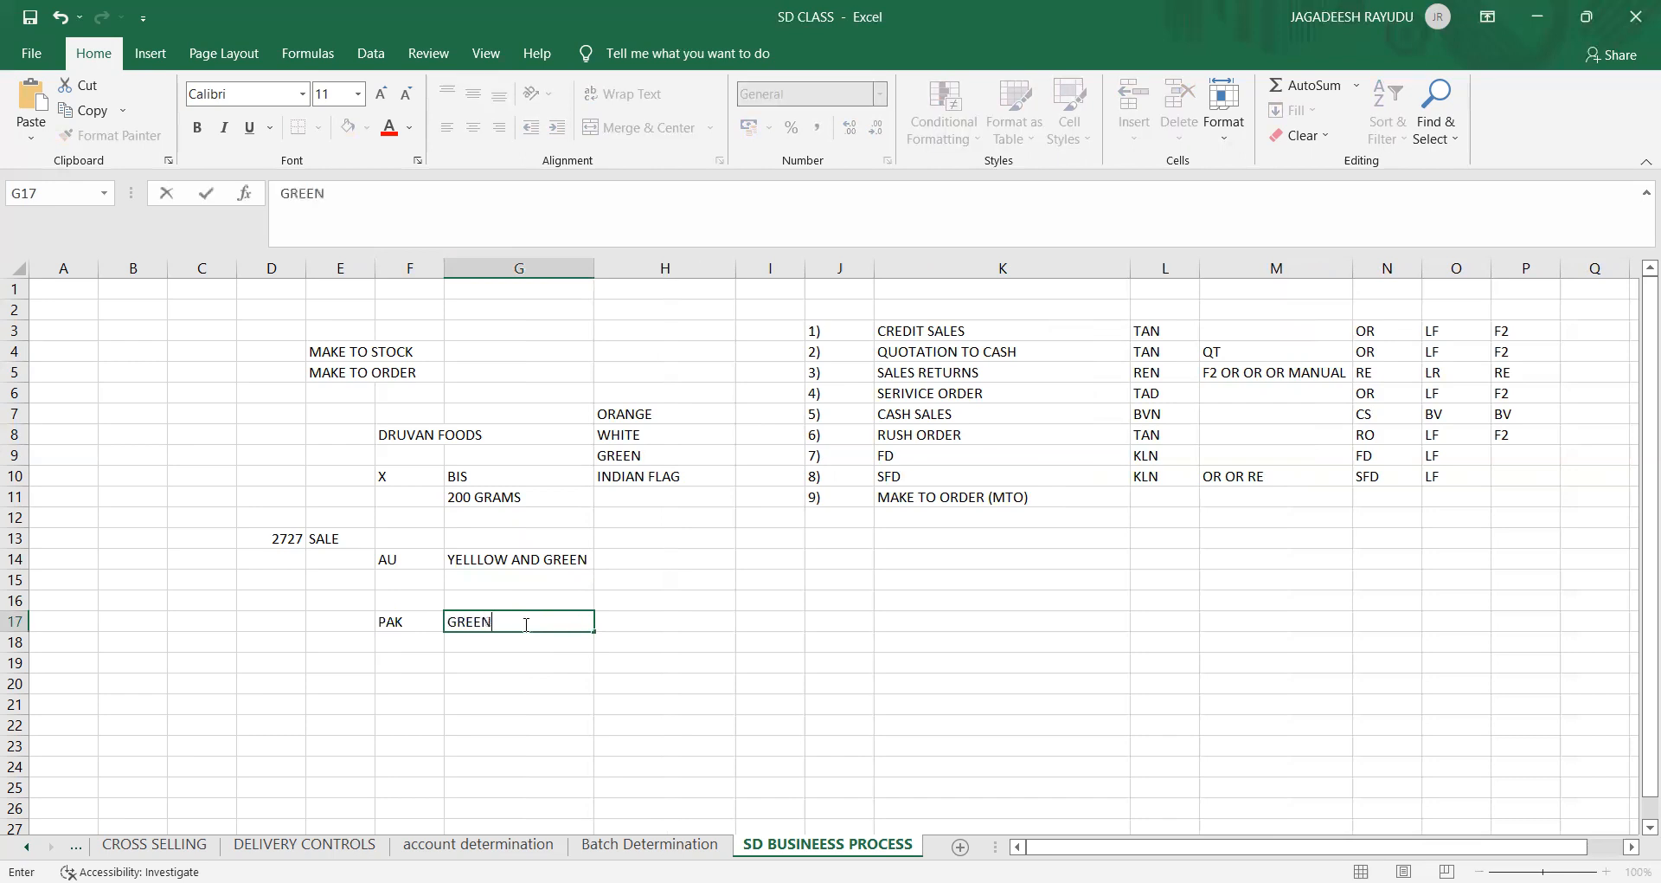
text( AND MOON SYS)
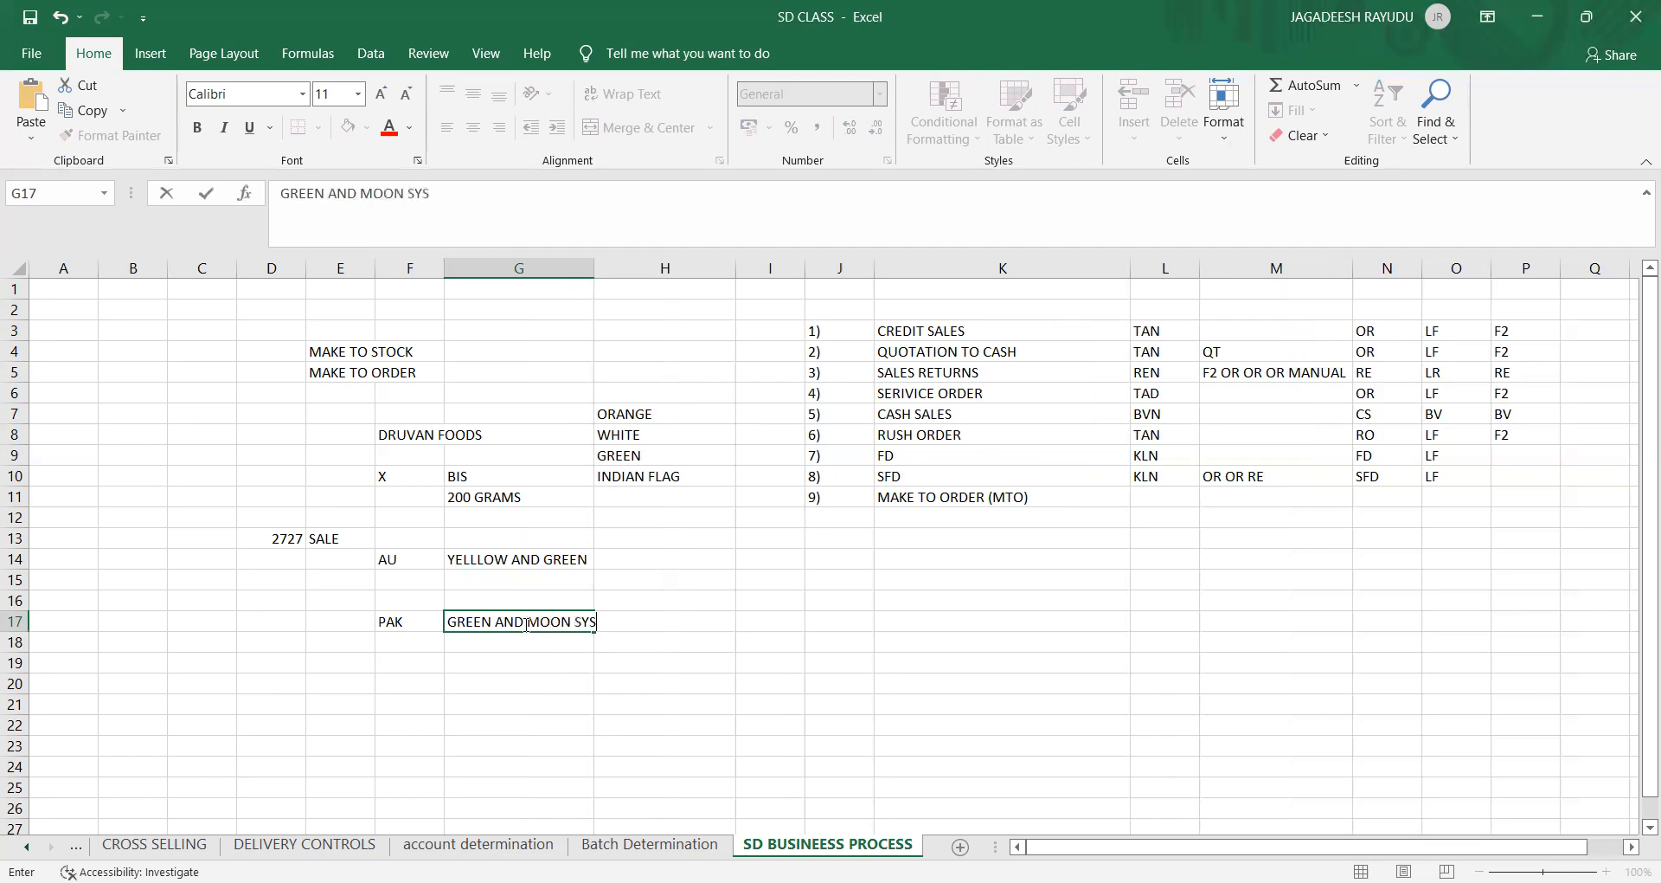
text(MBOL)
click(498, 479)
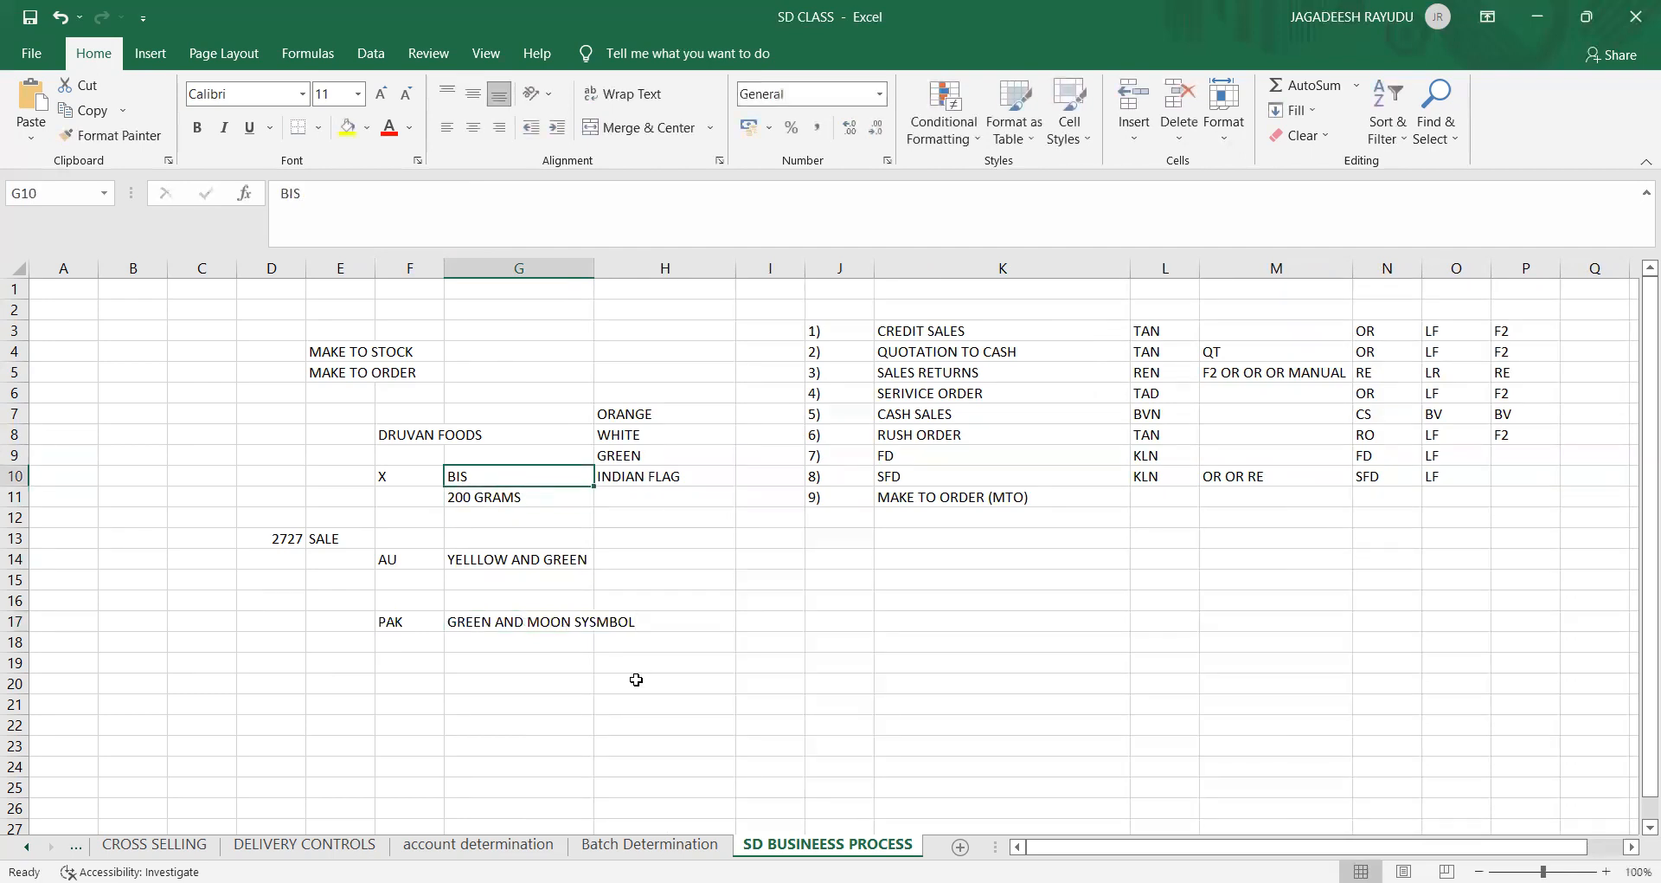
click(403, 680)
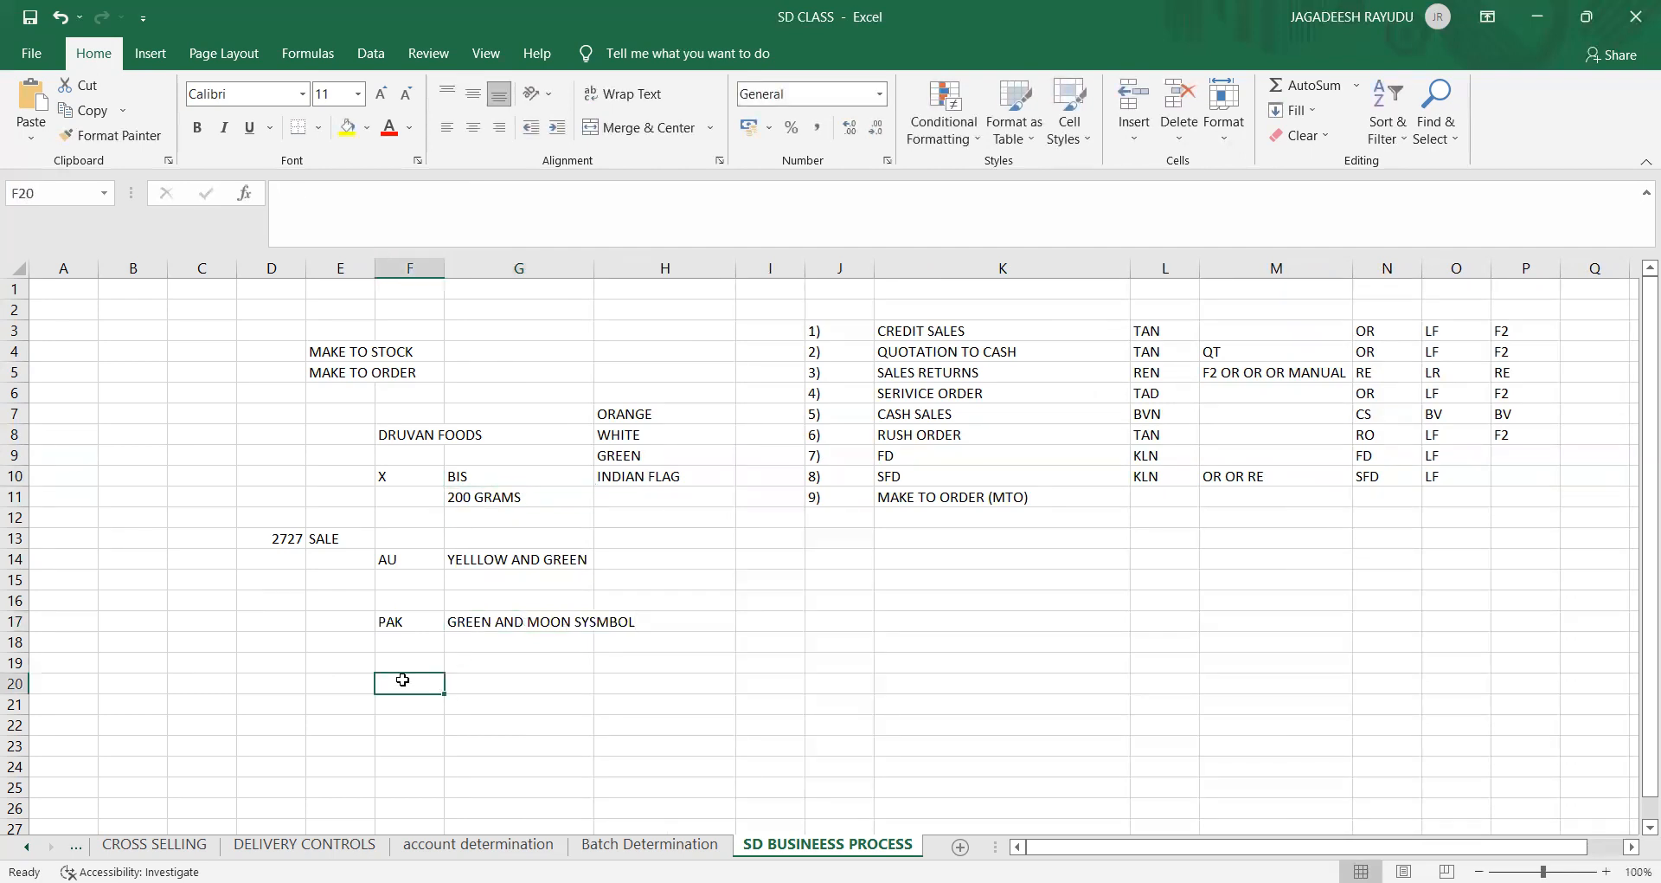
click(395, 559)
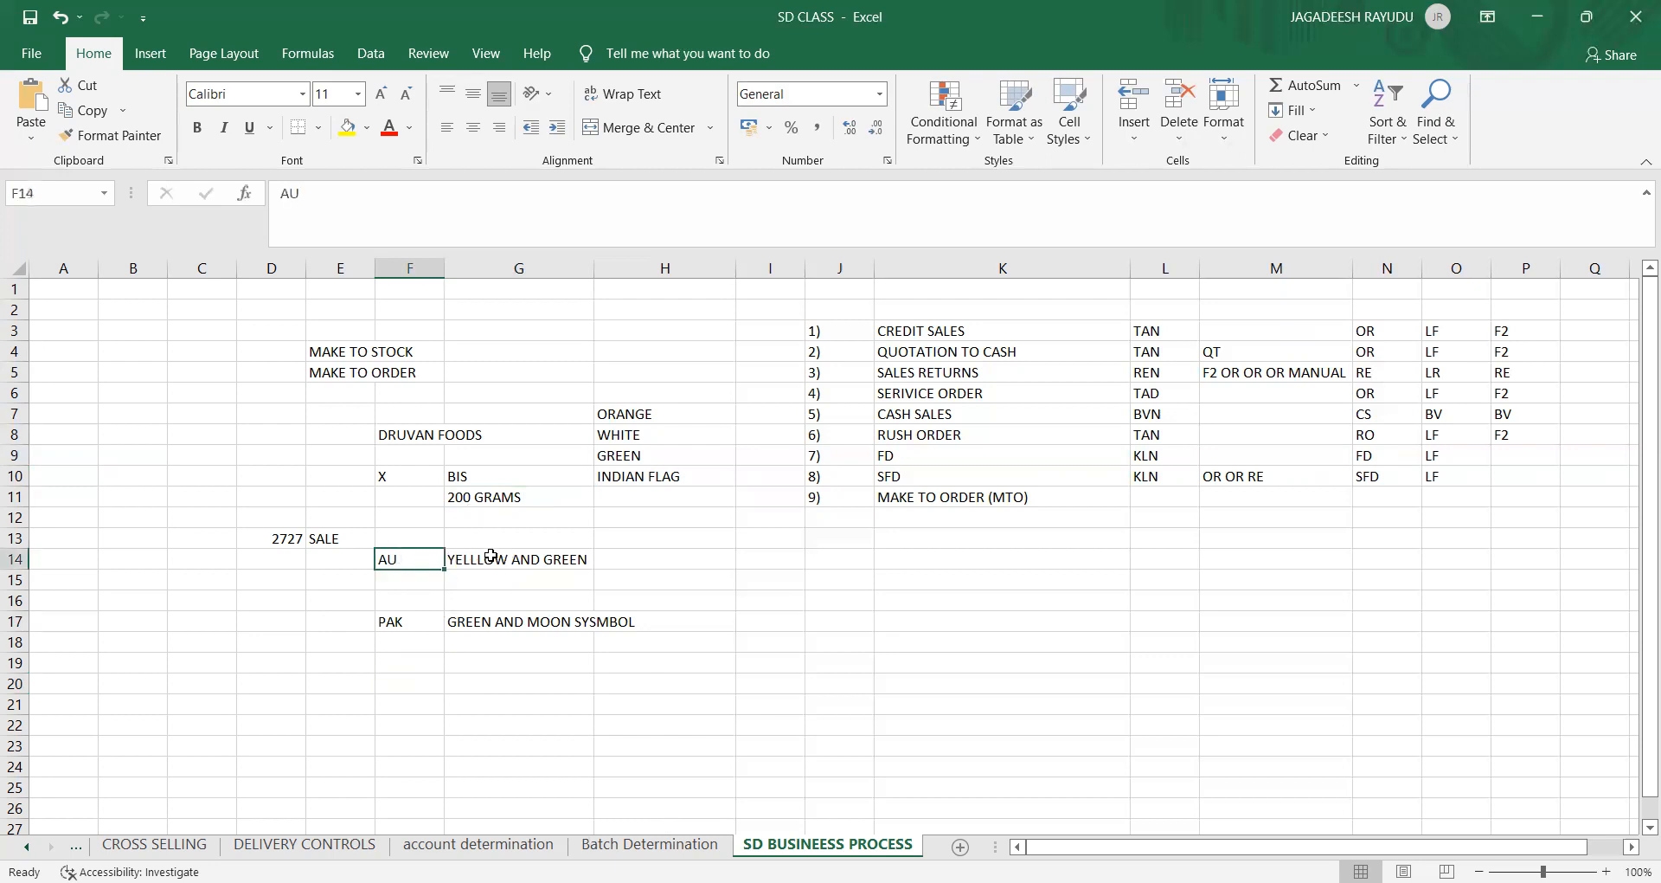
click(491, 554)
click(413, 560)
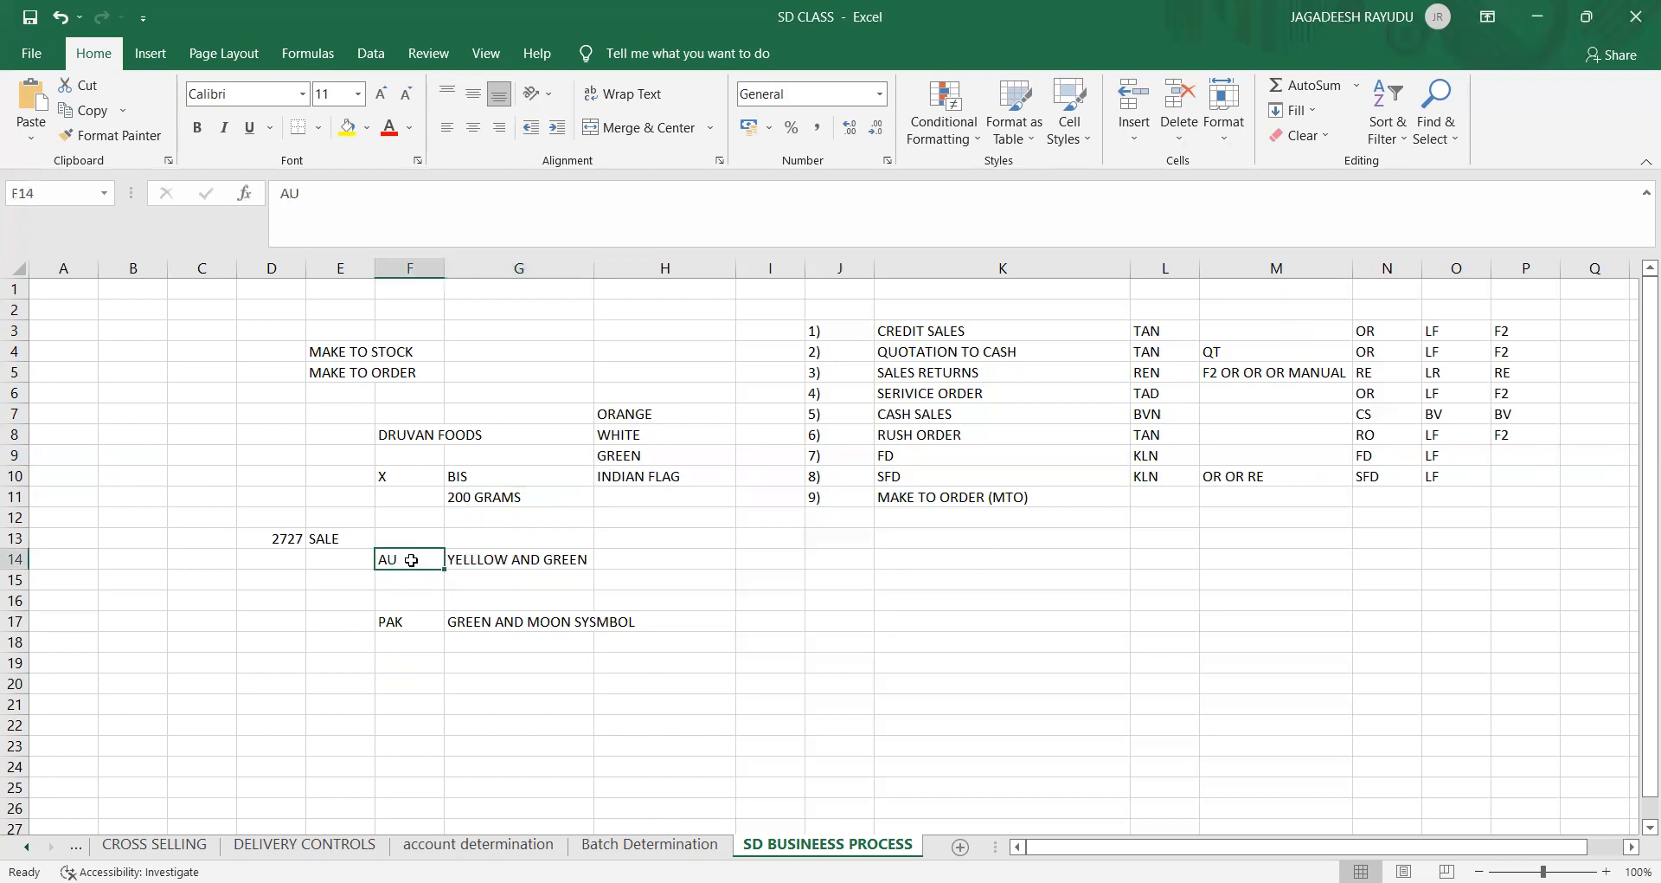
click(457, 490)
click(489, 555)
click(421, 625)
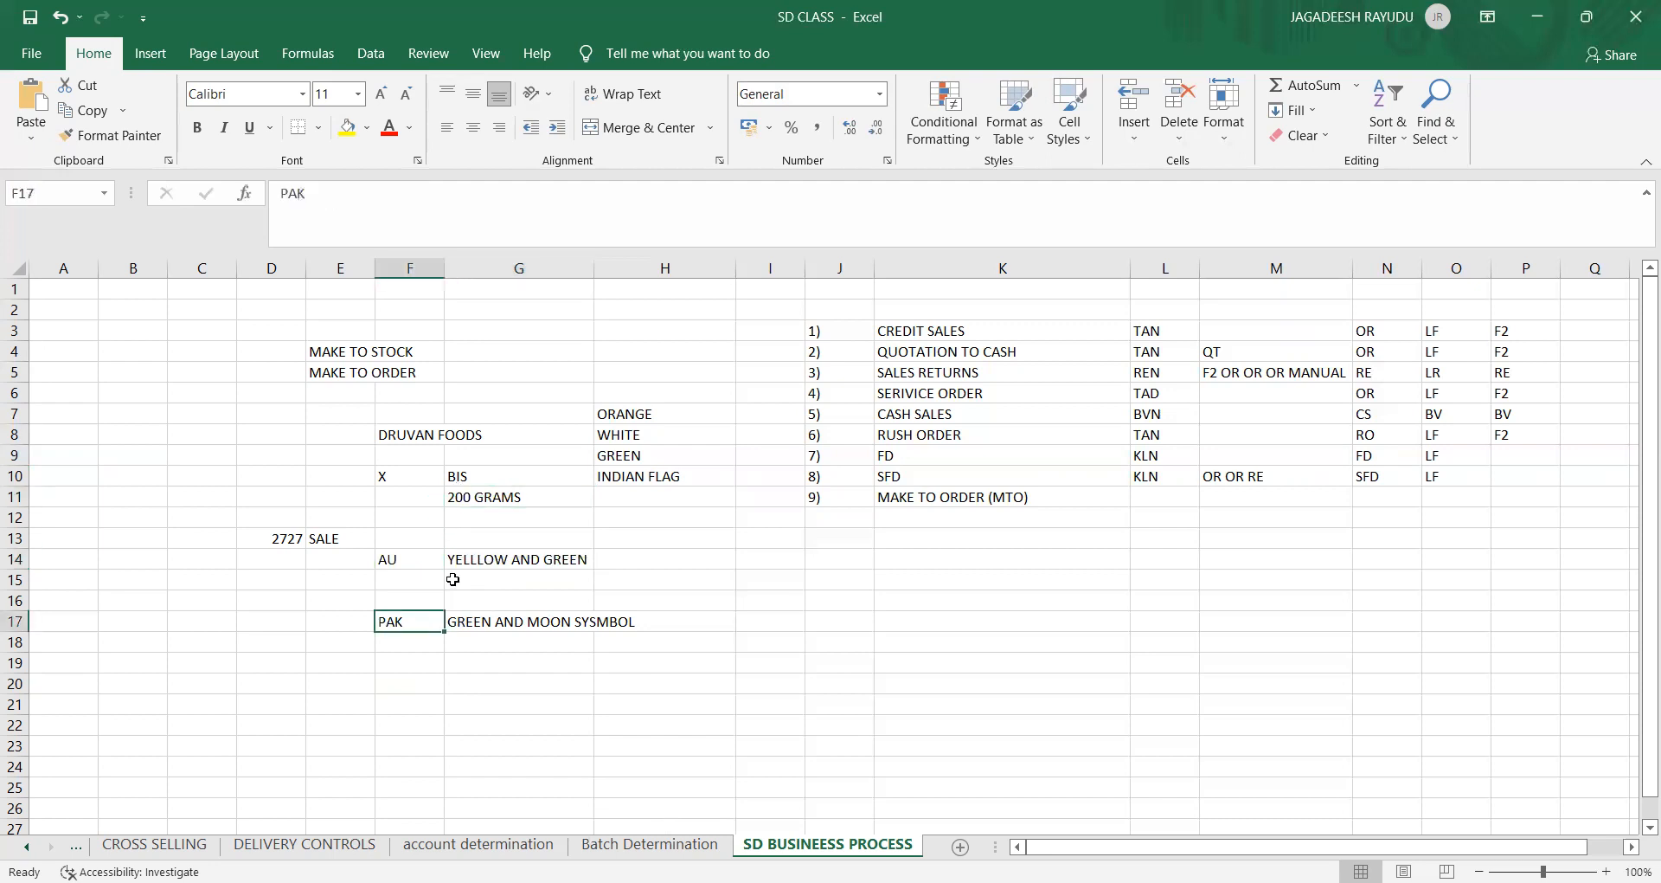
click(503, 623)
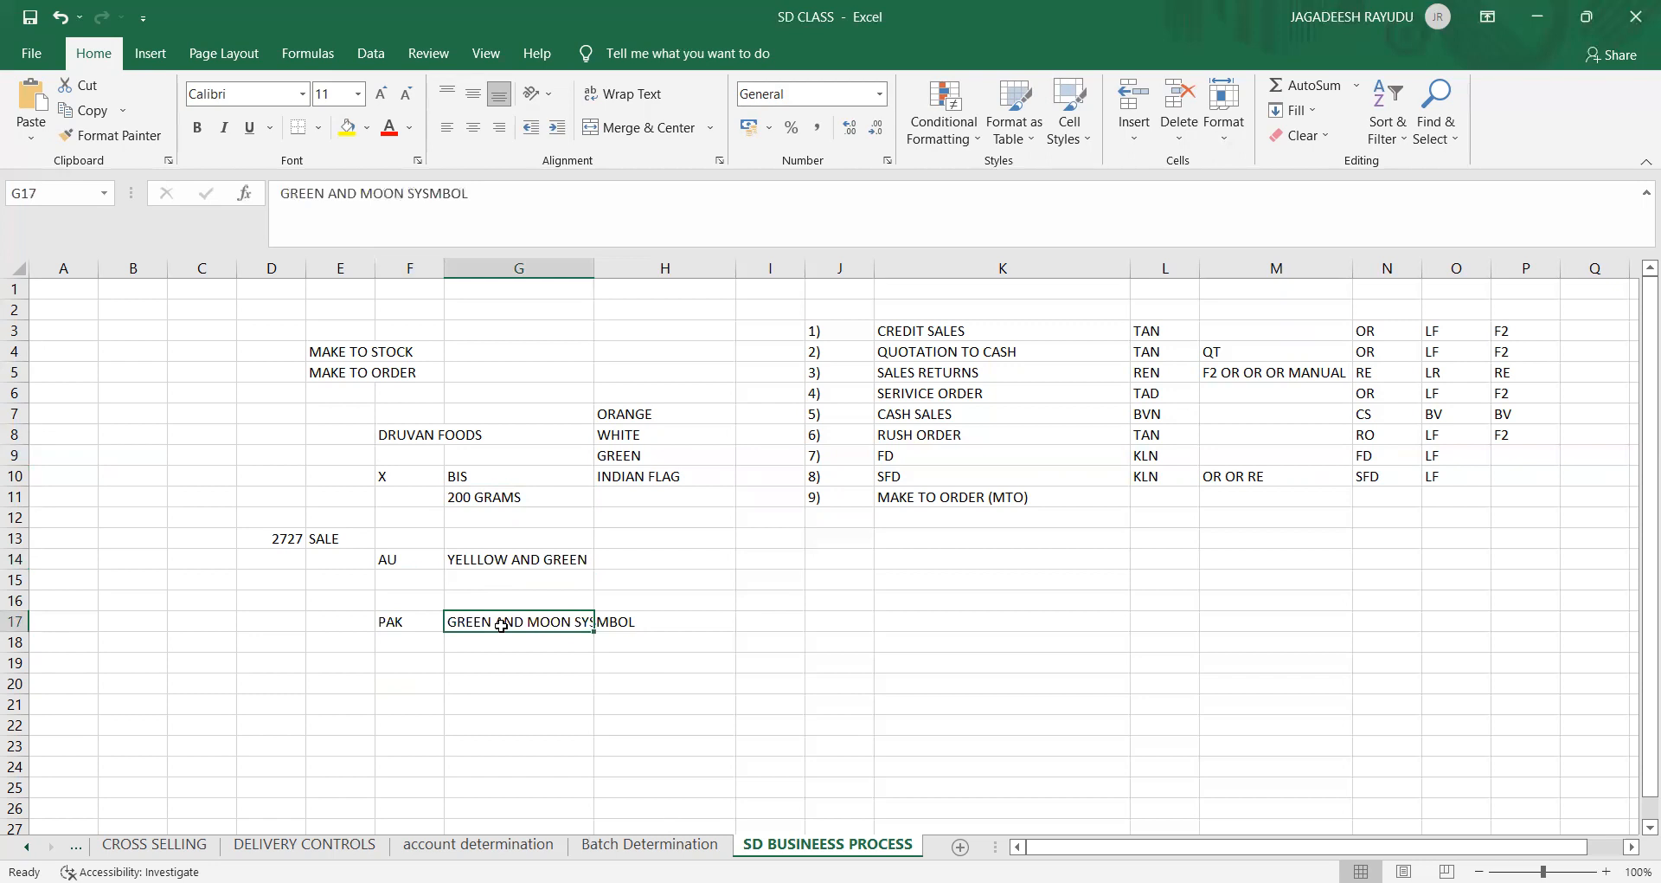
click(495, 509)
click(493, 498)
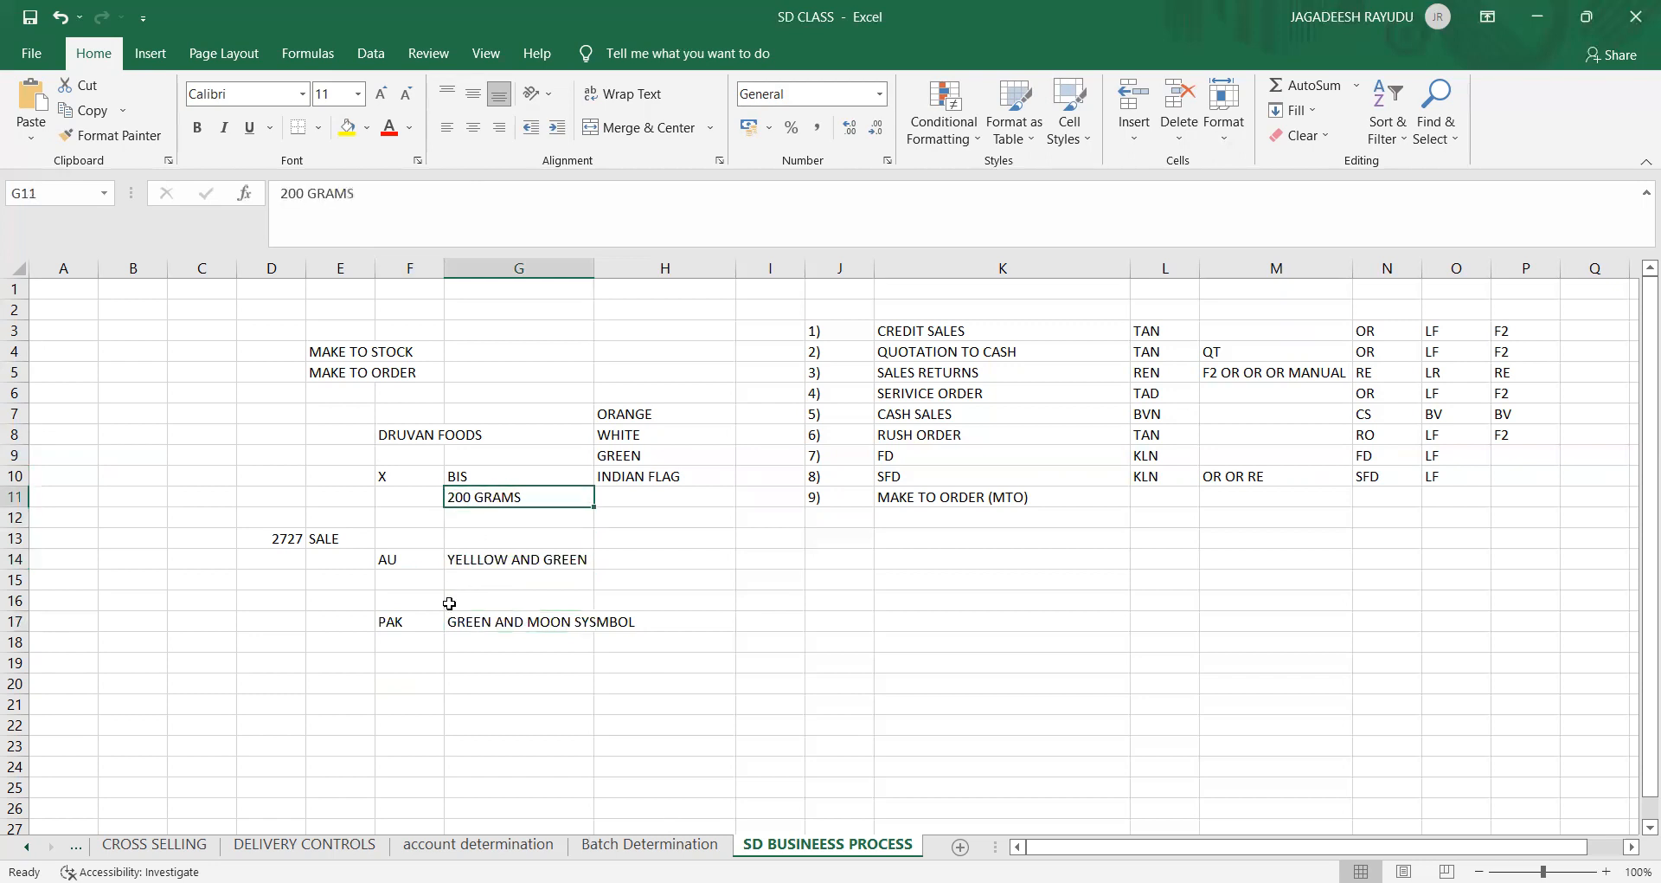
click(417, 614)
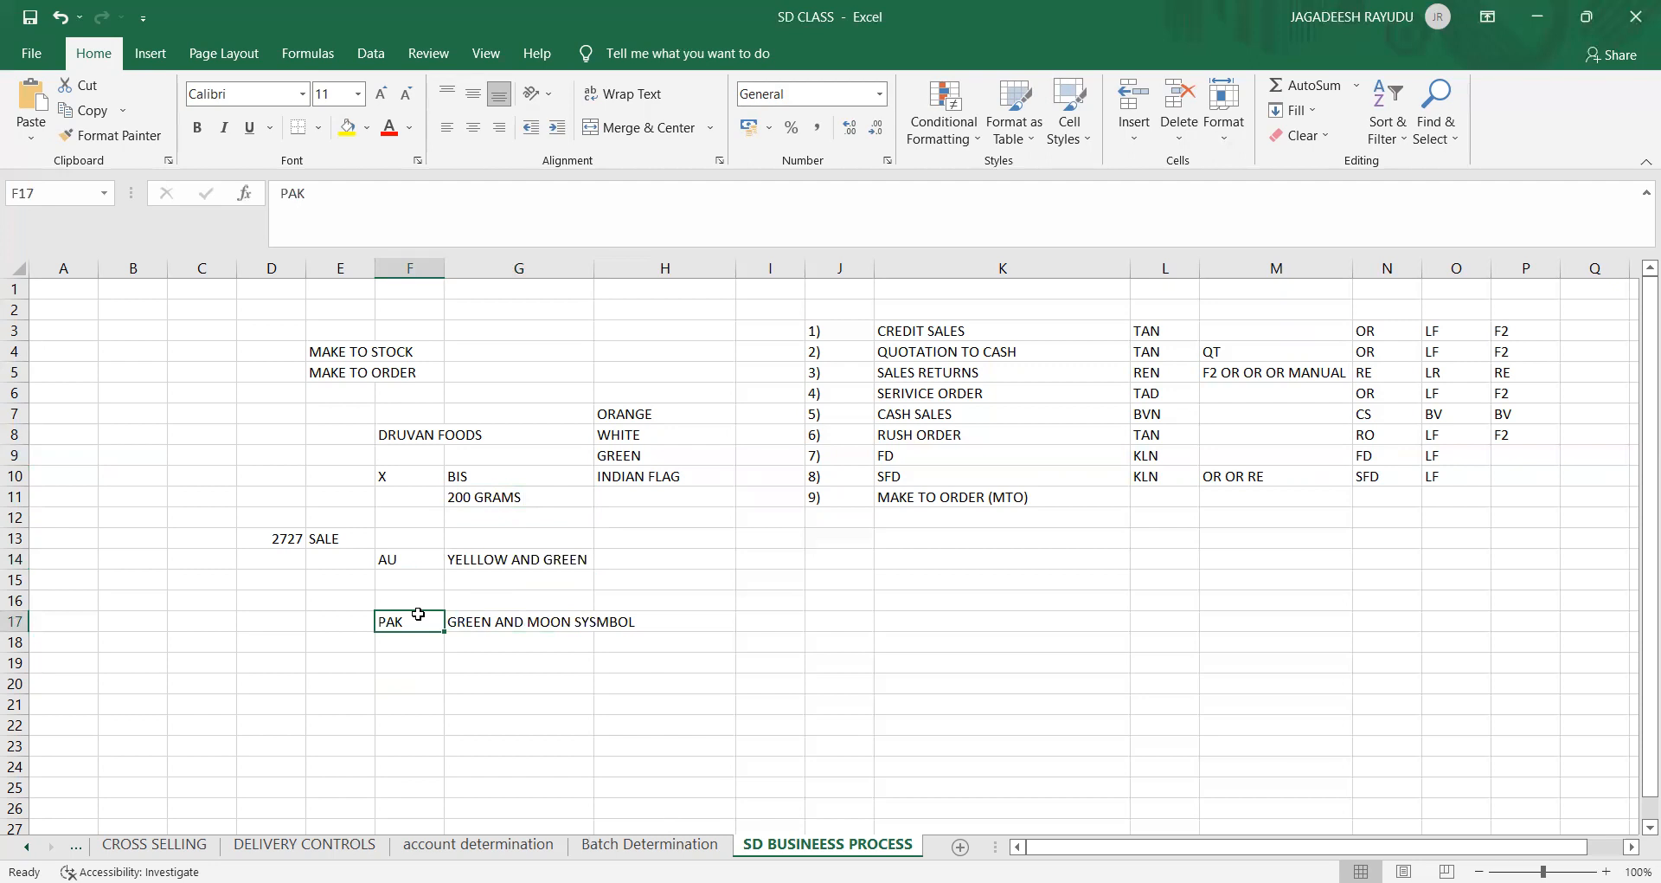
Step: Enter 10000 in cell C13, beside 2727 in the SALE row
click(189, 542)
text(10000)
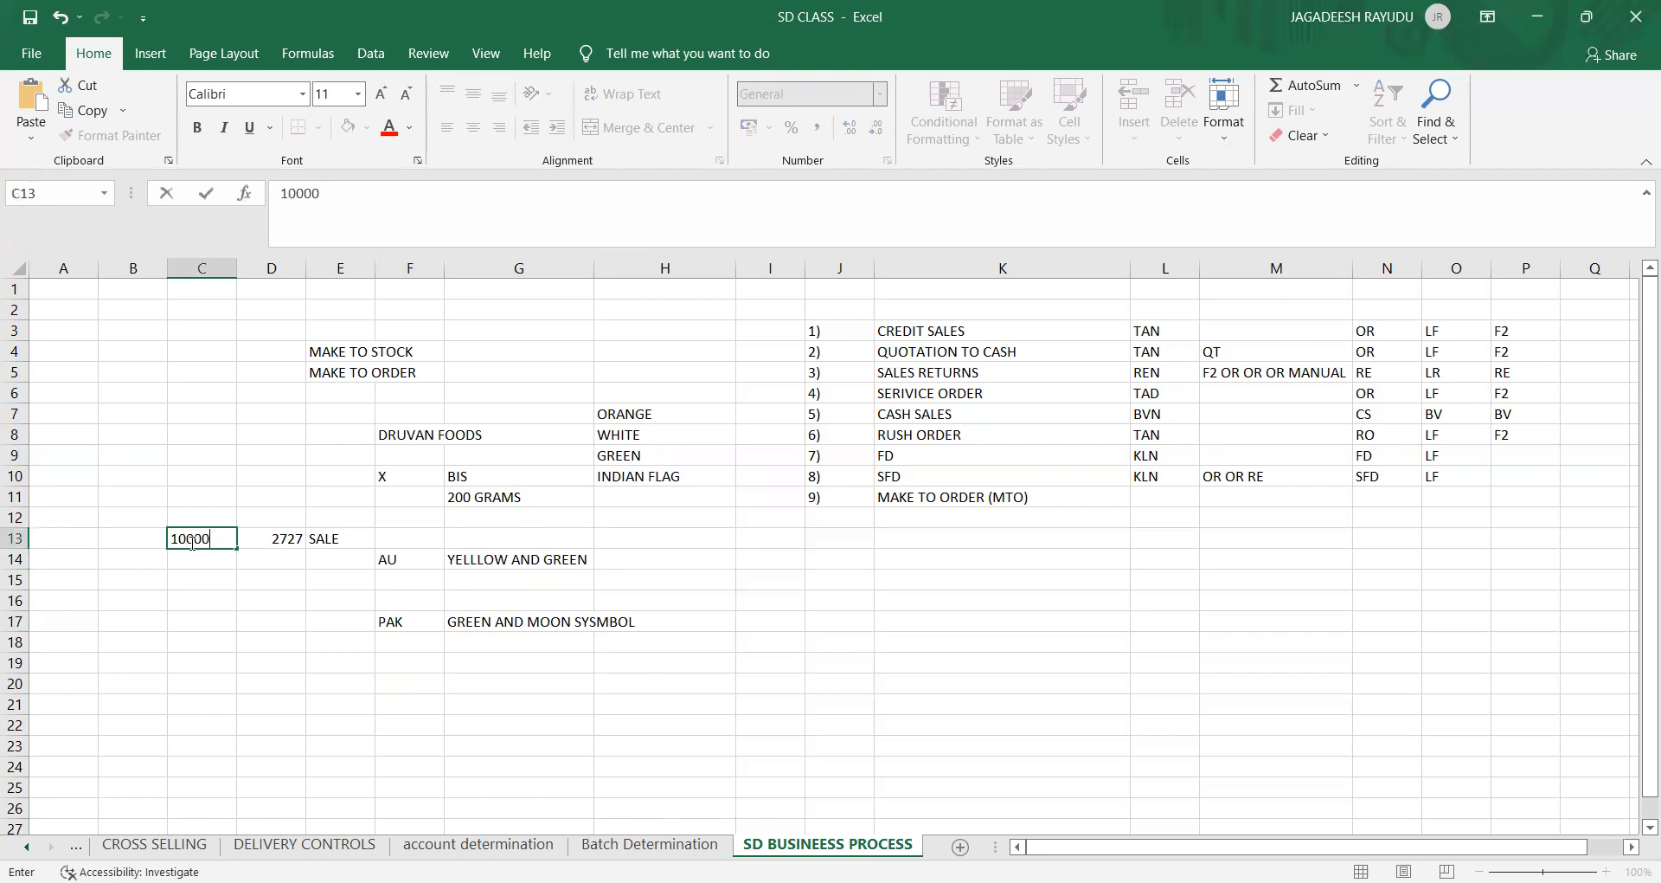
click(624, 479)
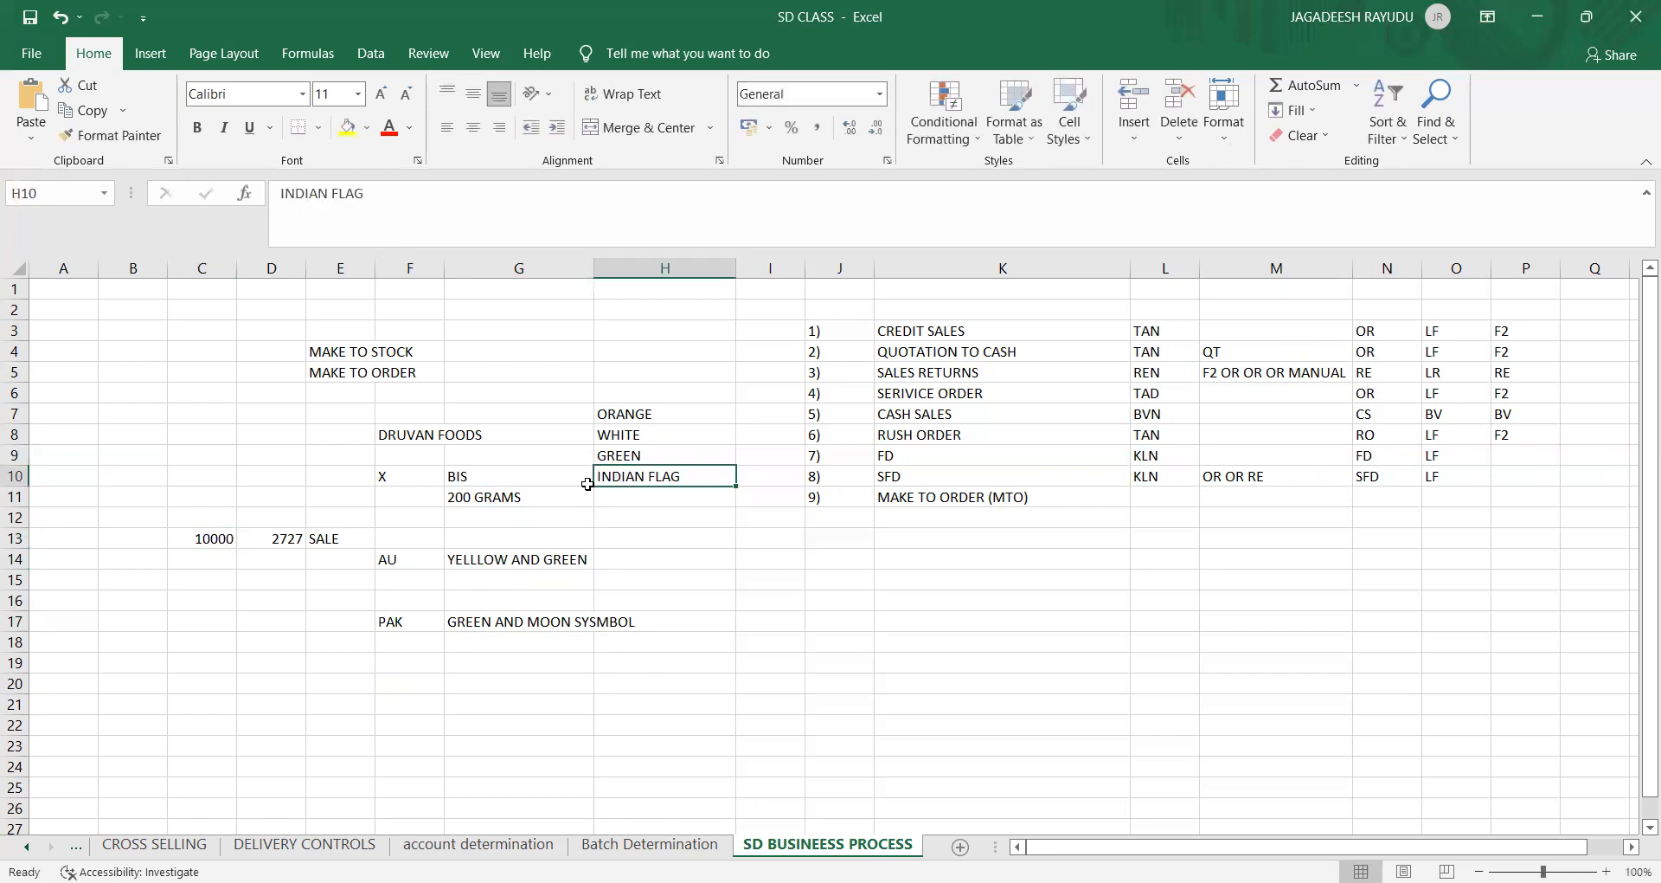
Step: Enter the quantity 500 in cell F15, directly below AU
click(390, 560)
click(399, 623)
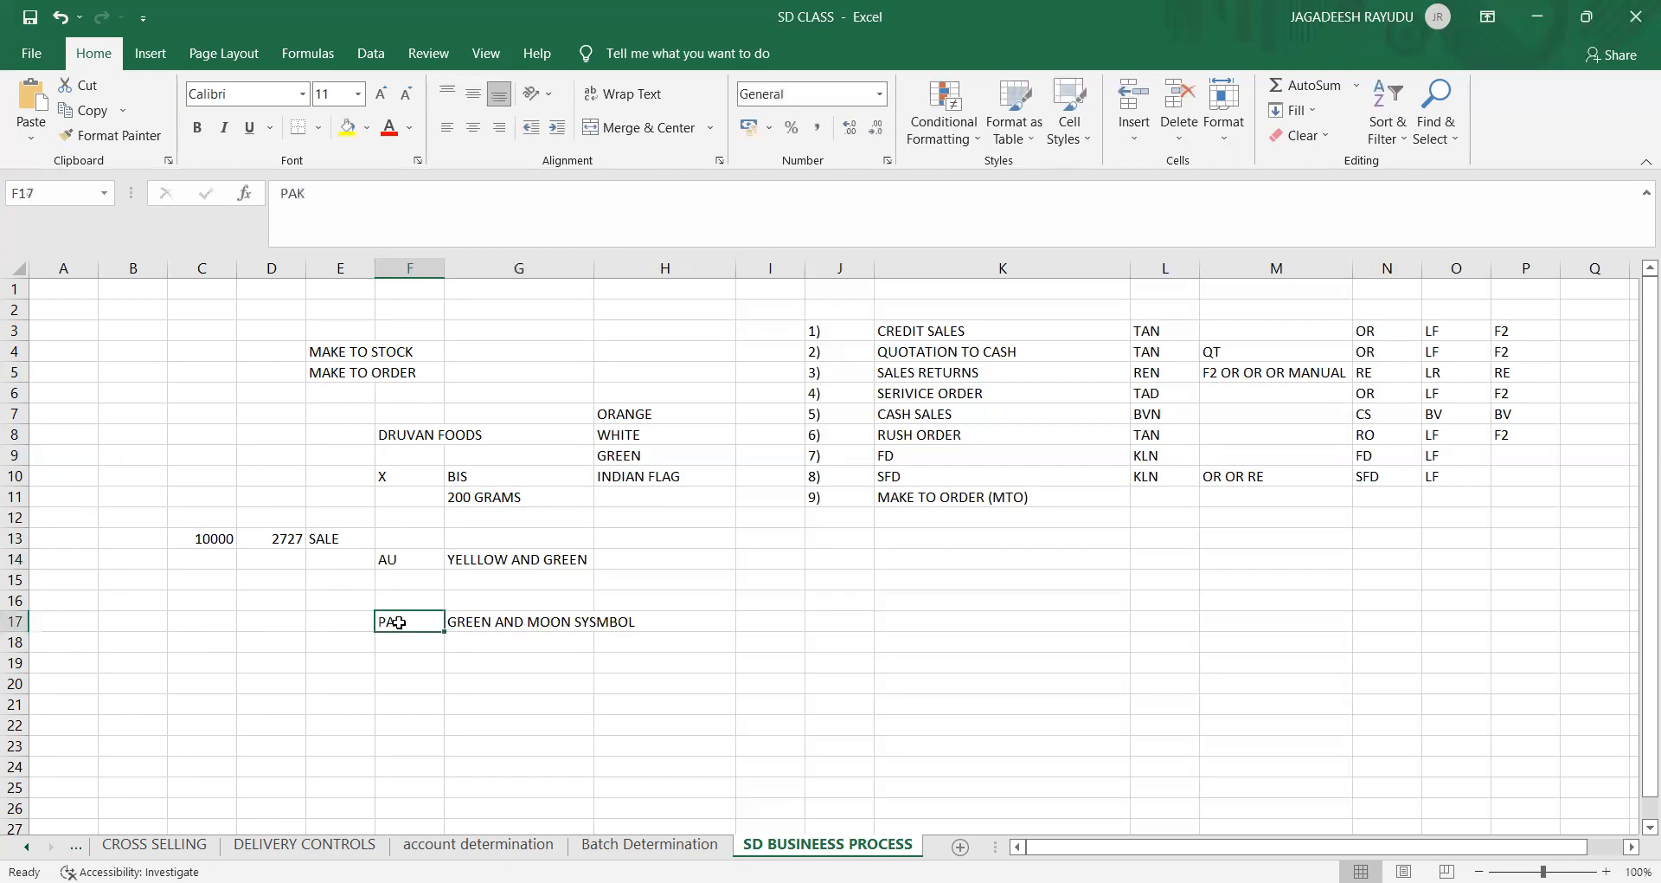
click(402, 581)
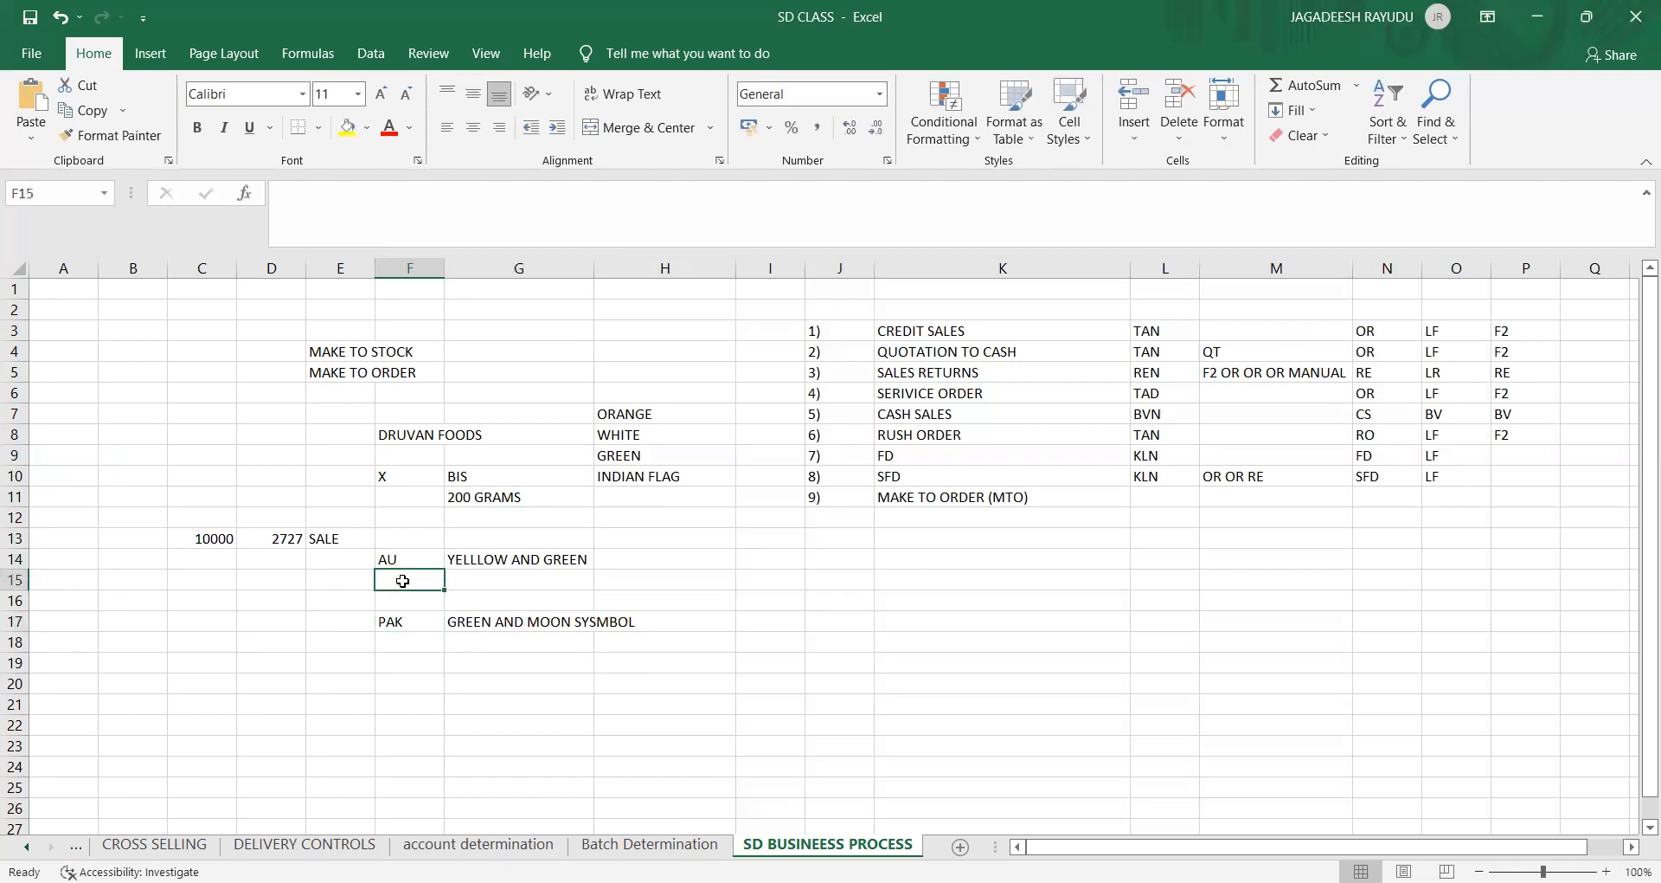
text(500)
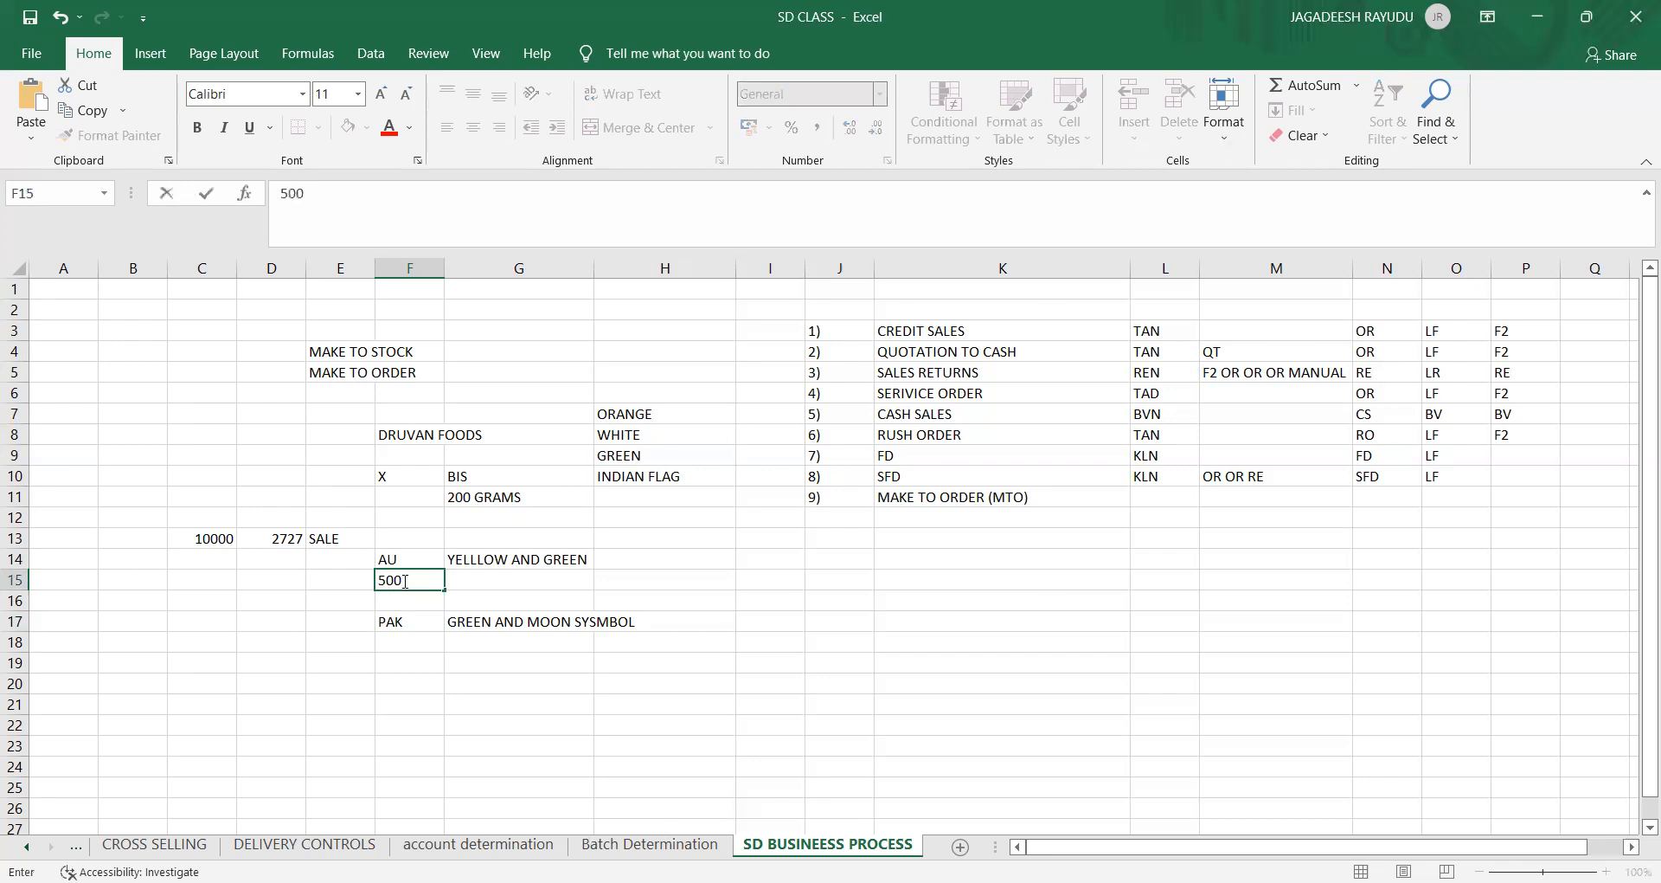
click(410, 619)
click(411, 573)
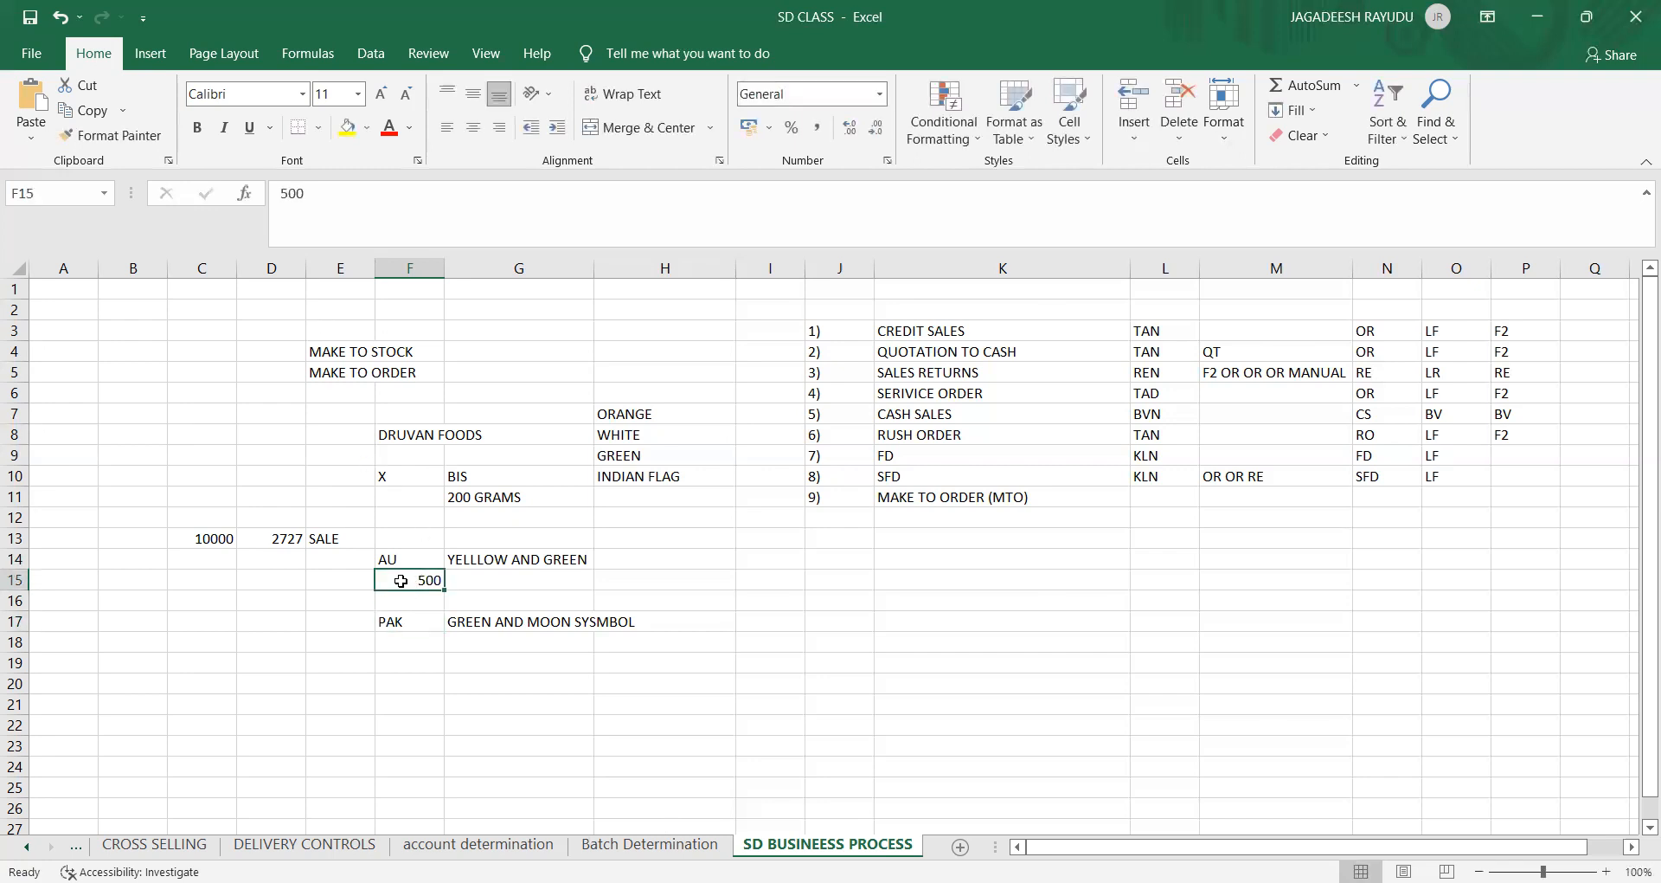
Step: Enter the quantity 1000 in cell F18, directly below PAK
click(402, 641)
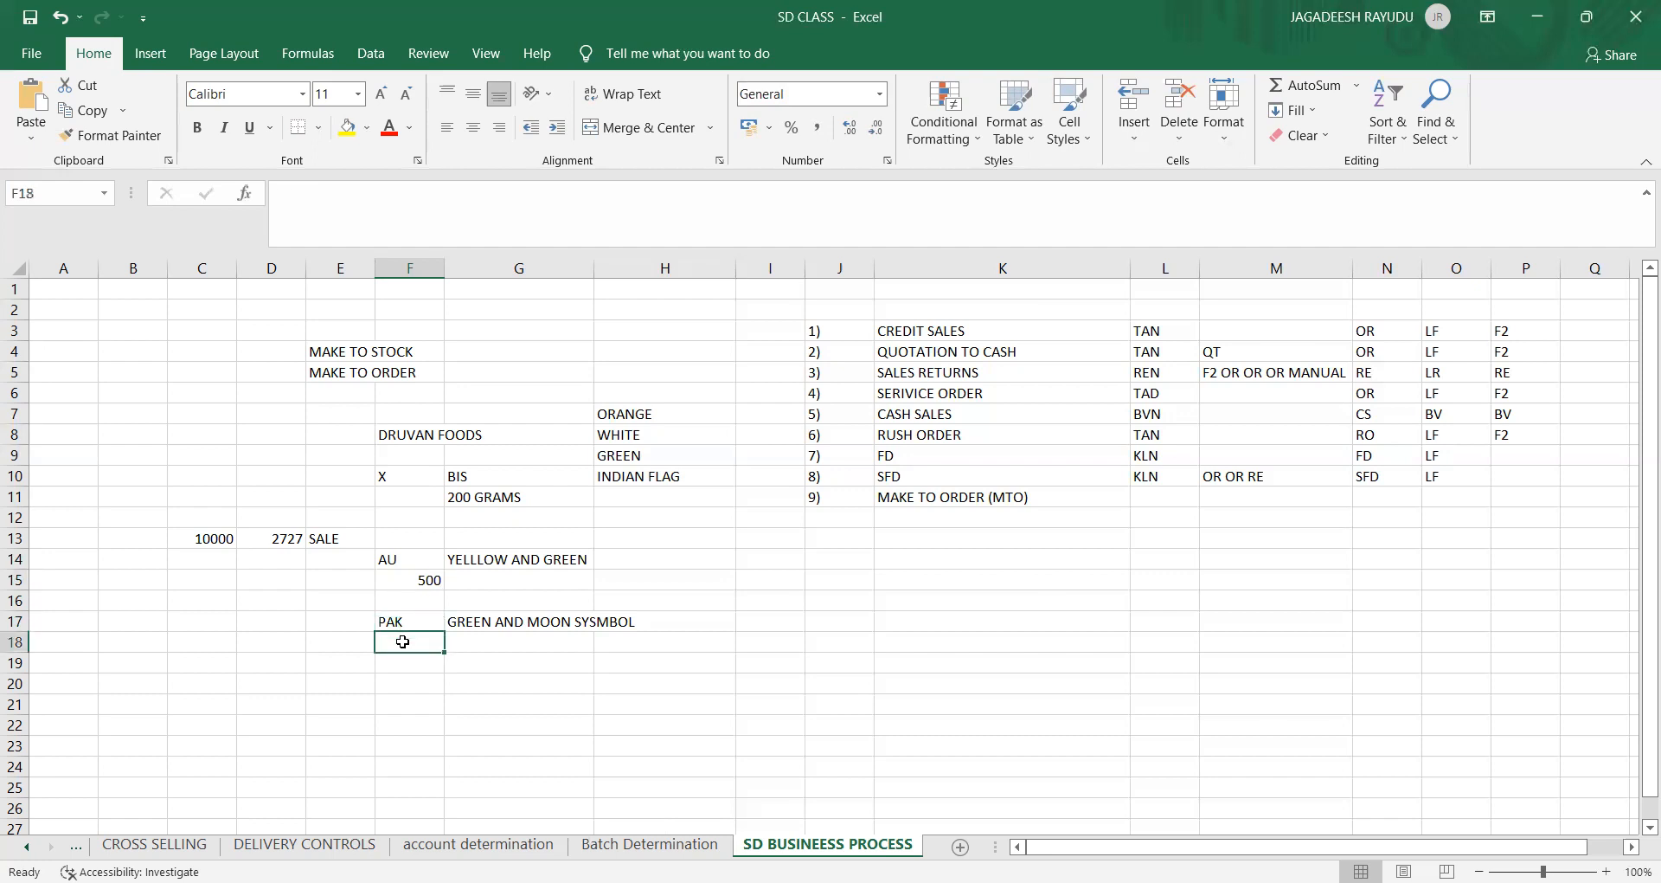
text(1000)
key(Return)
key(Return)
click(408, 646)
click(327, 623)
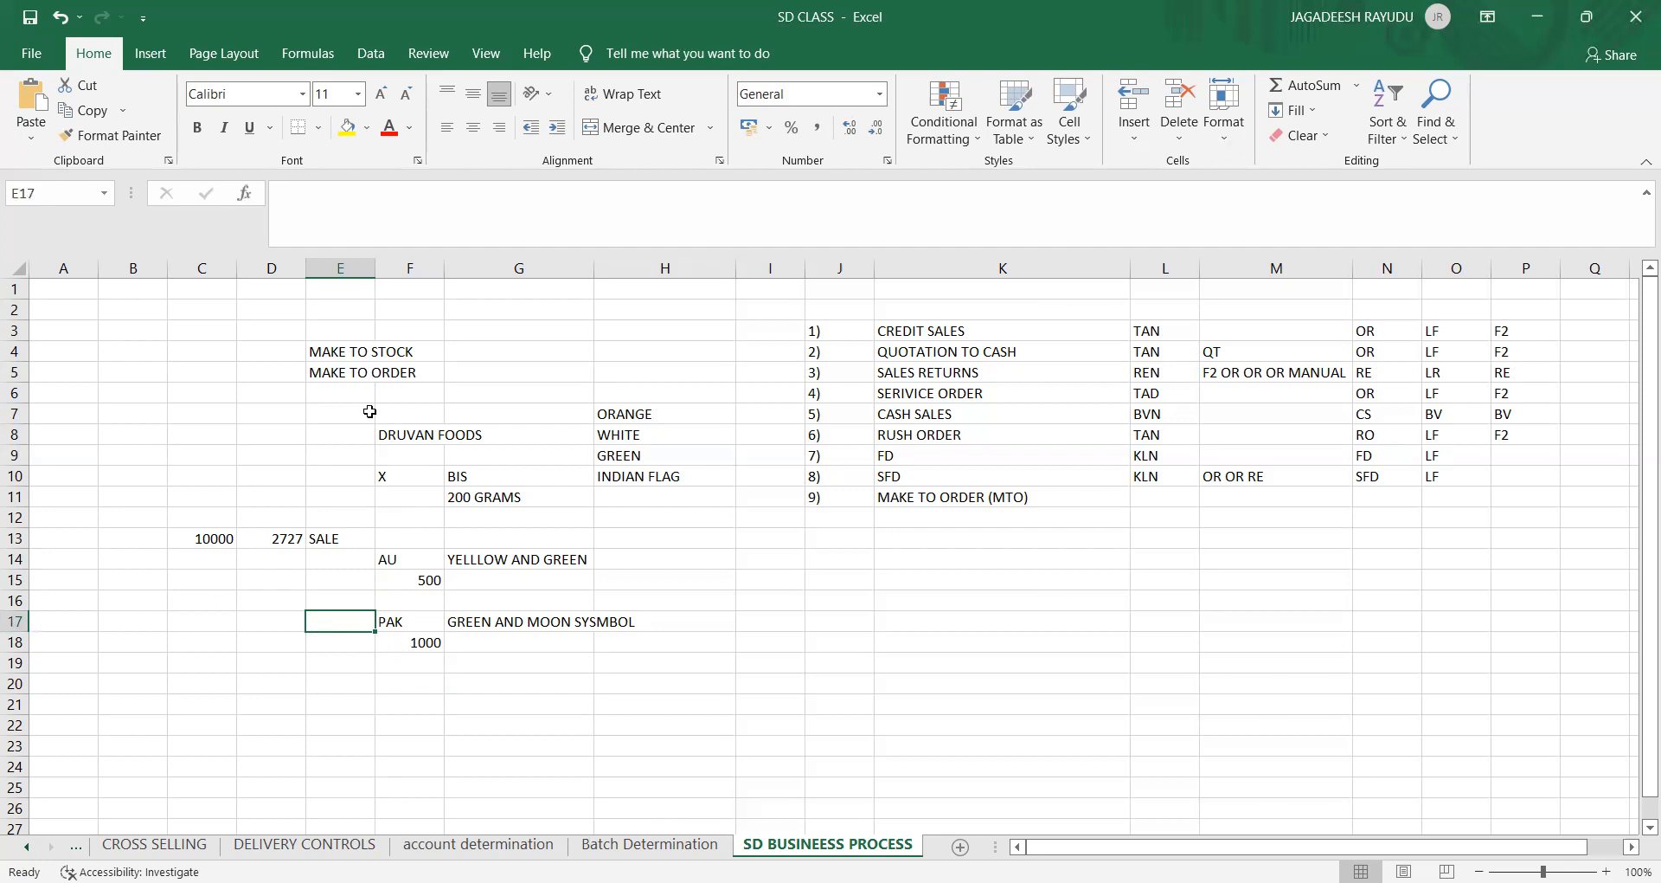
Step: Enter 250 in cell G18, below the GREEN AND MOON SYSMBOL text
click(339, 370)
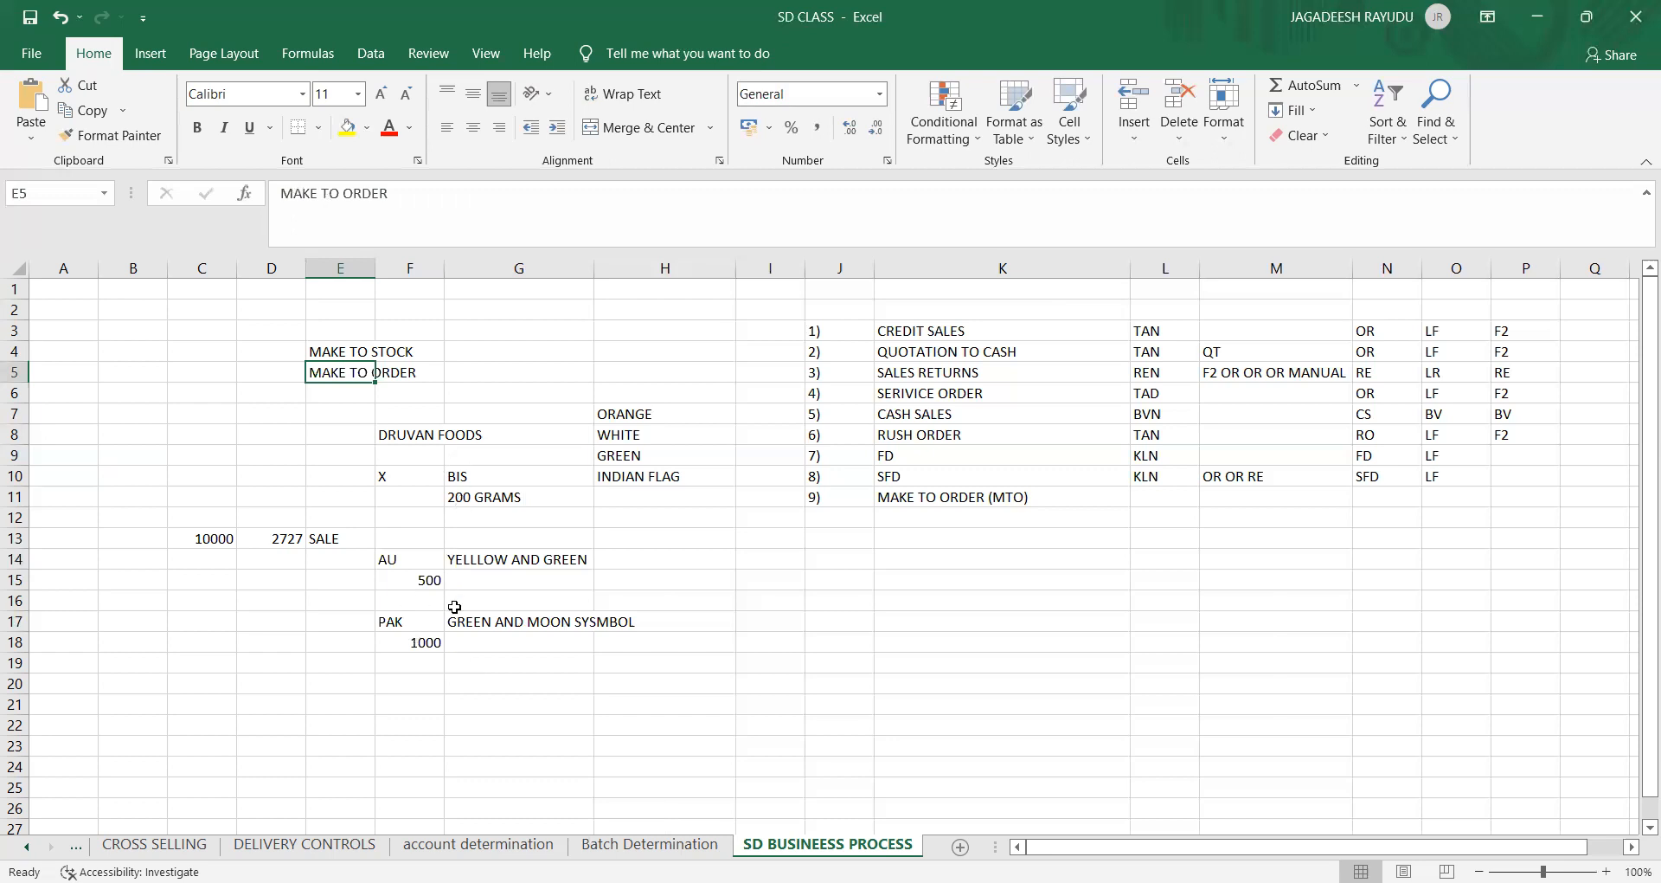
click(467, 496)
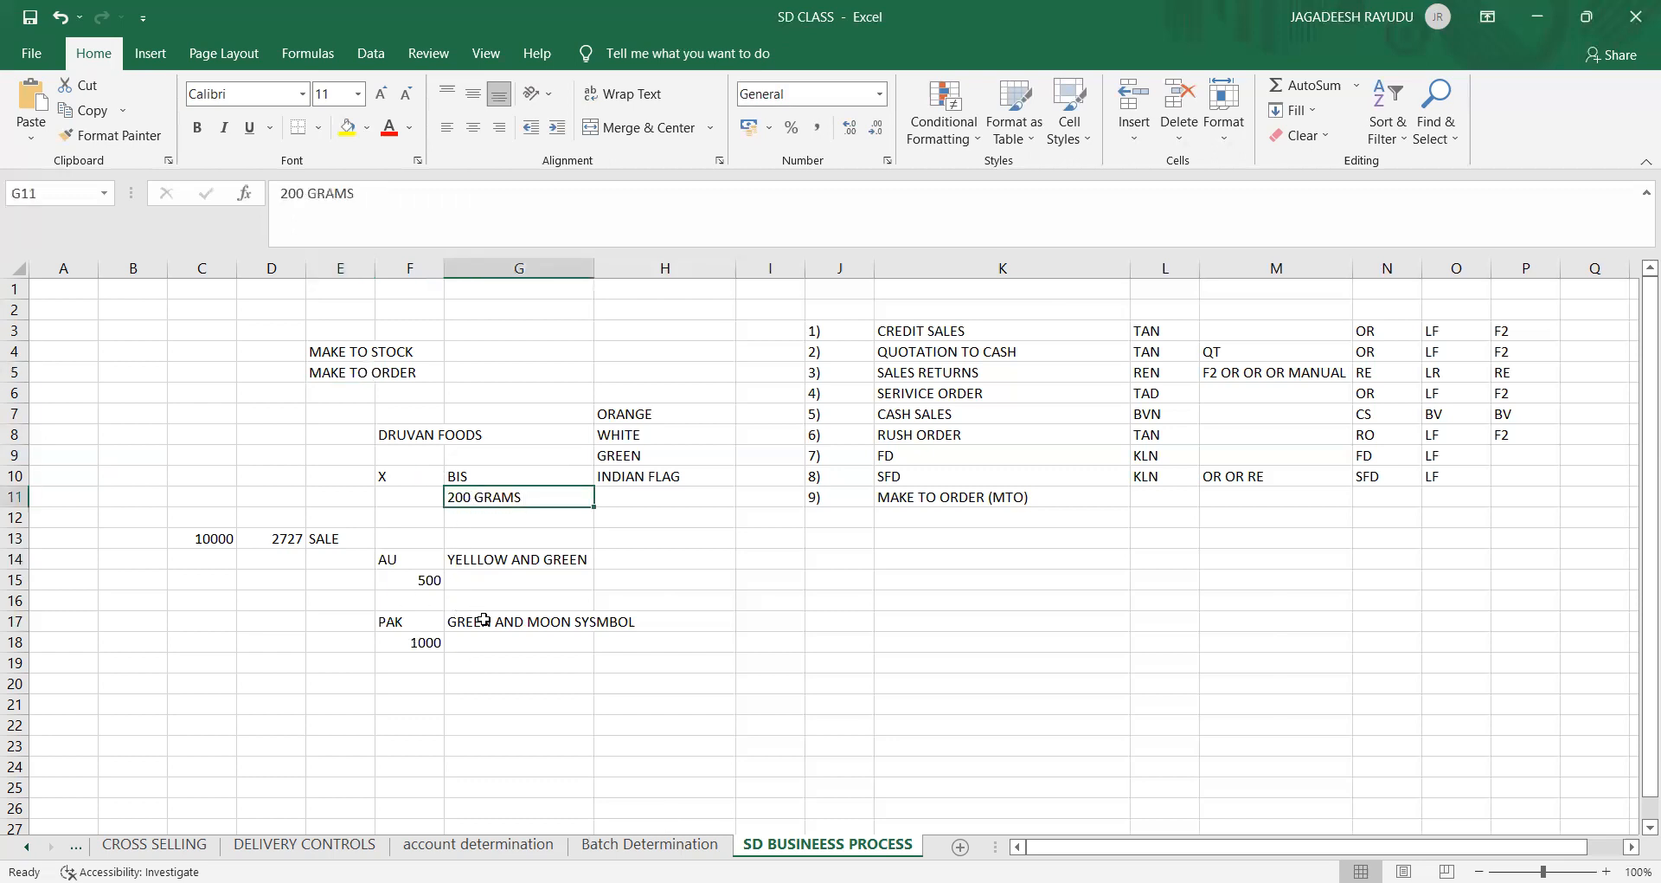
click(485, 647)
text(2)
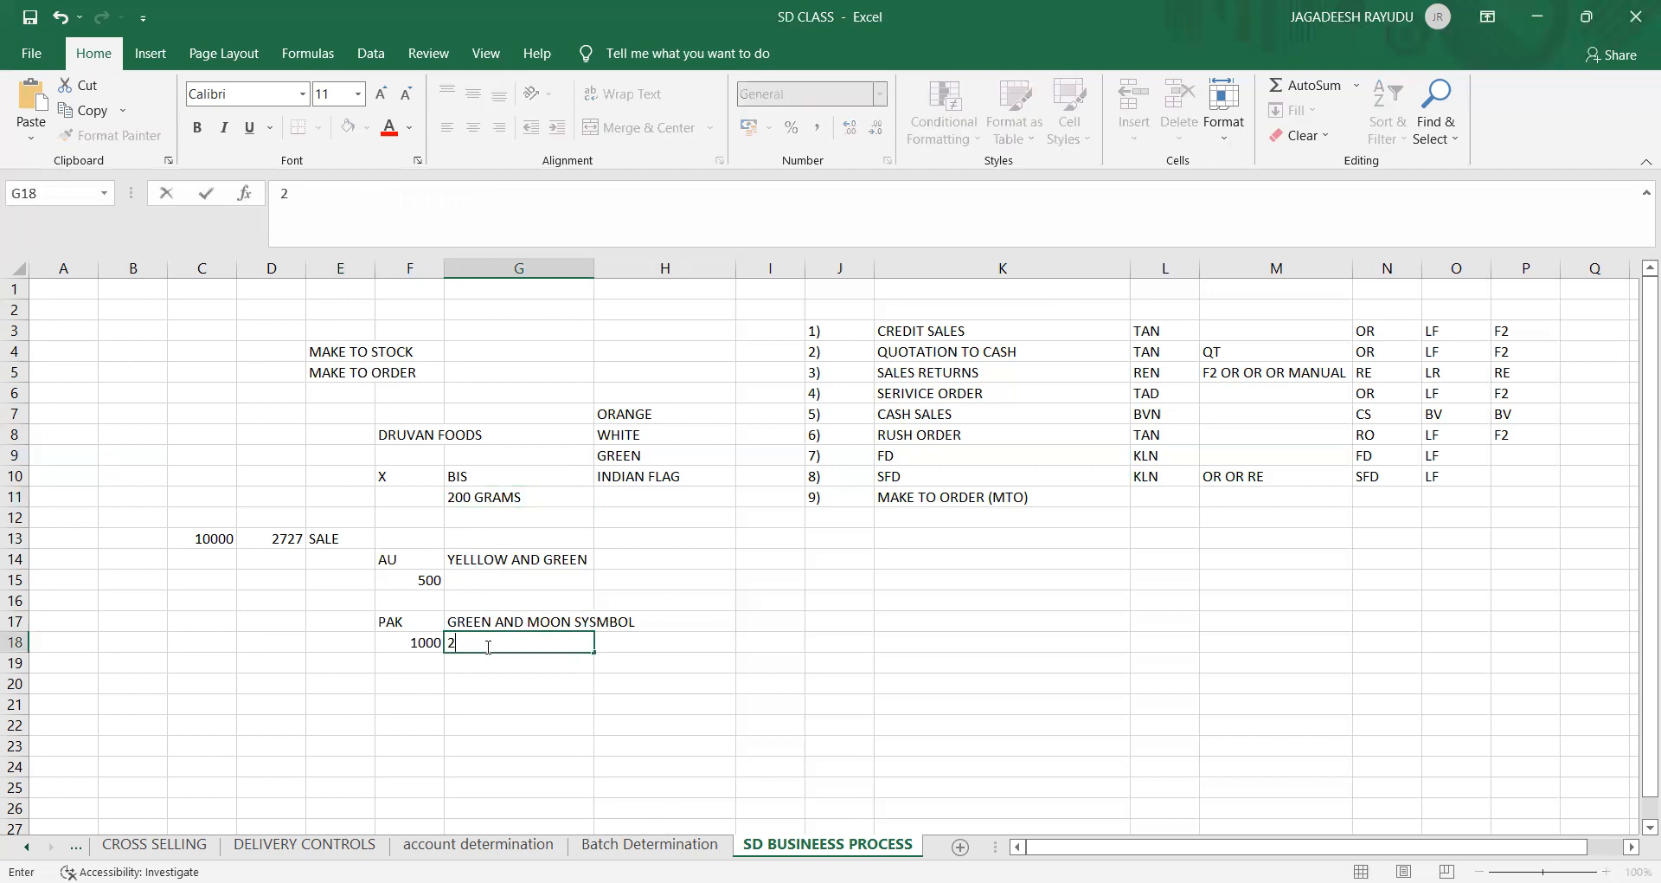
text(50)
click(493, 675)
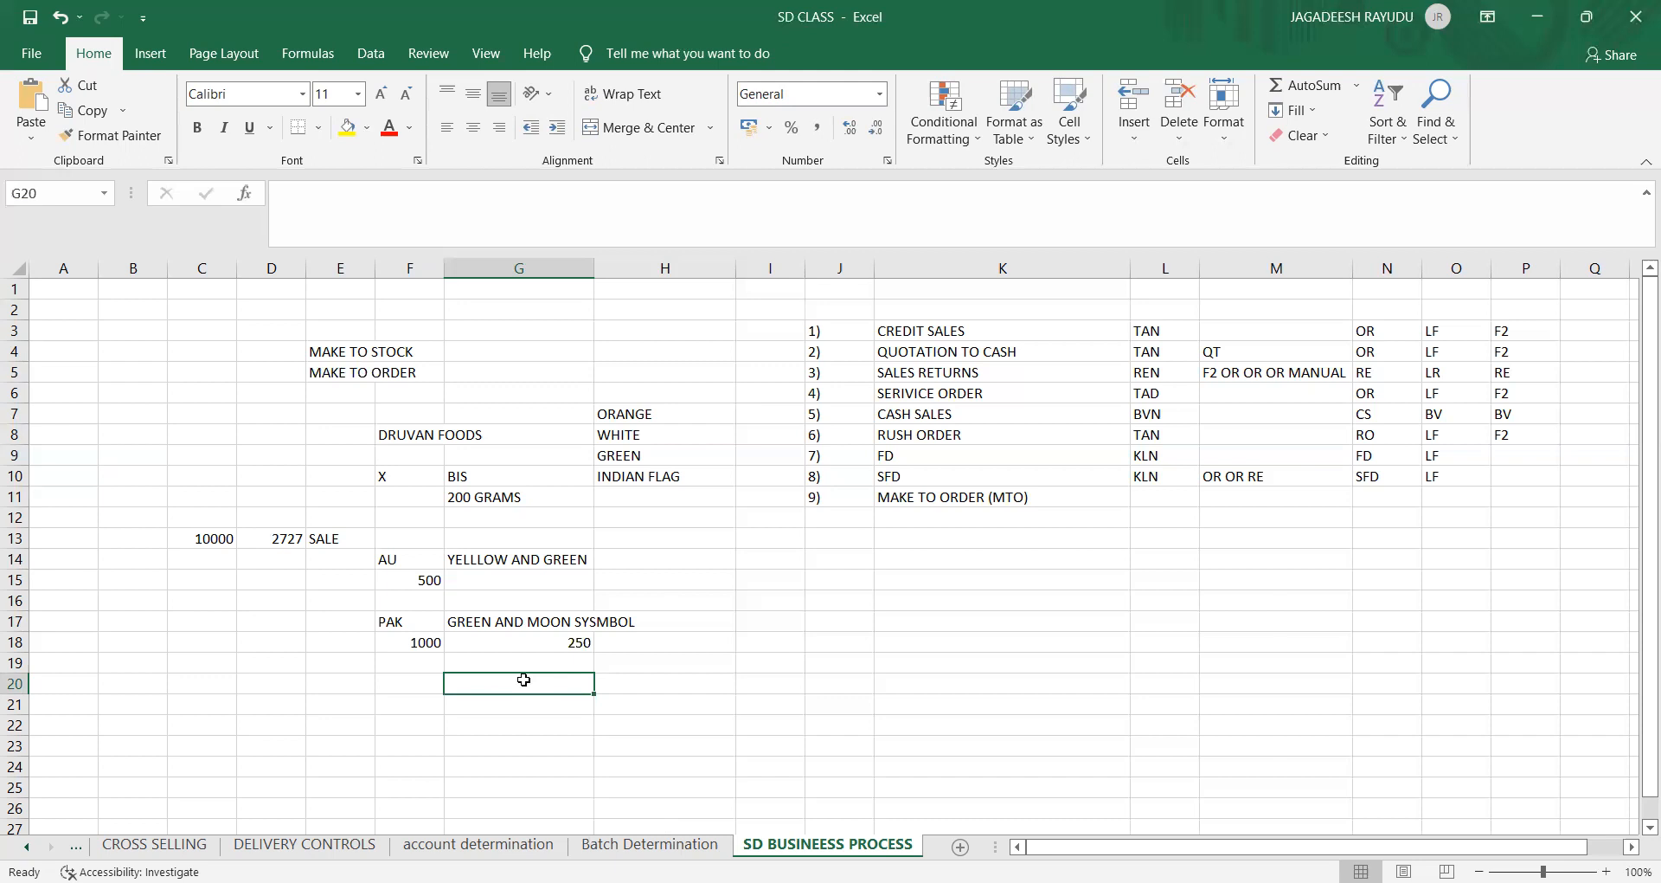
click(496, 582)
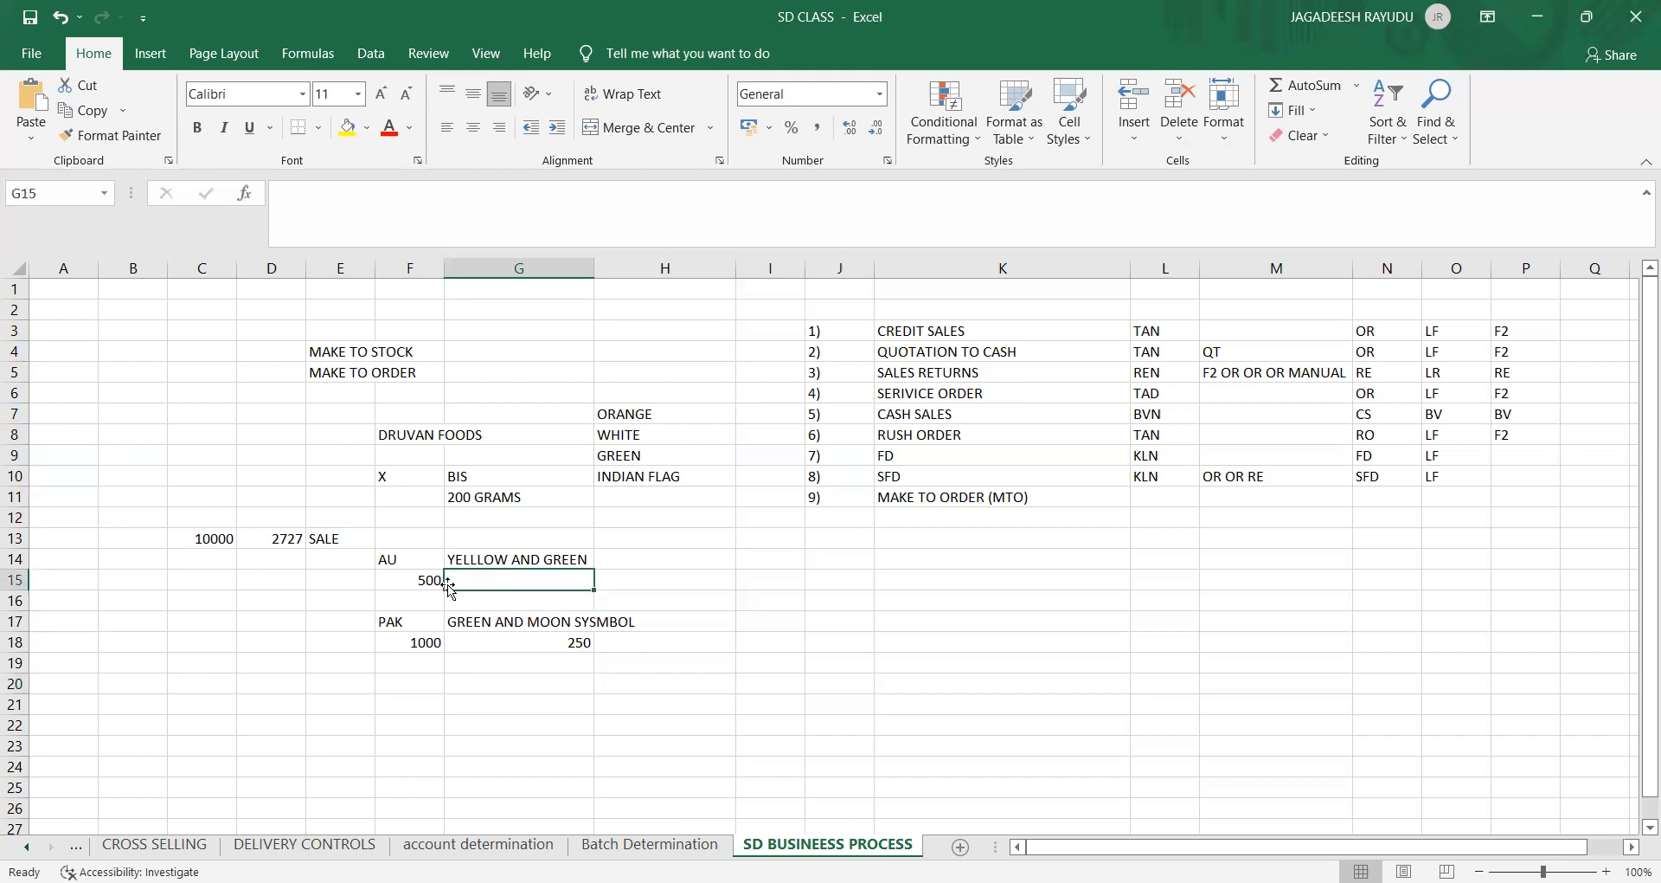
click(413, 595)
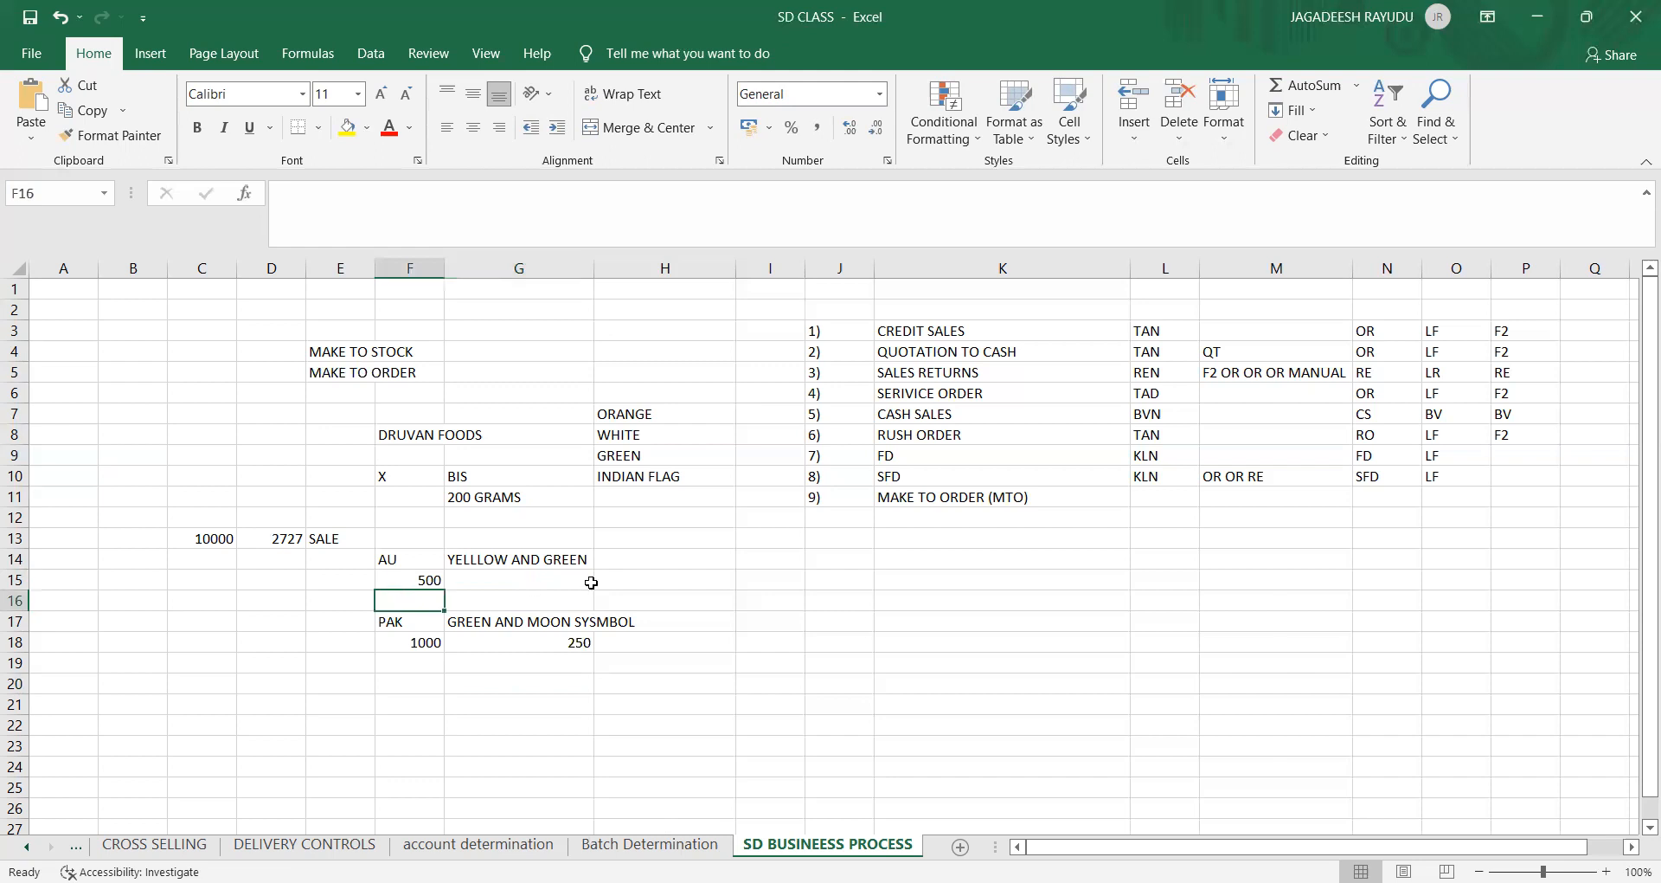
click(373, 372)
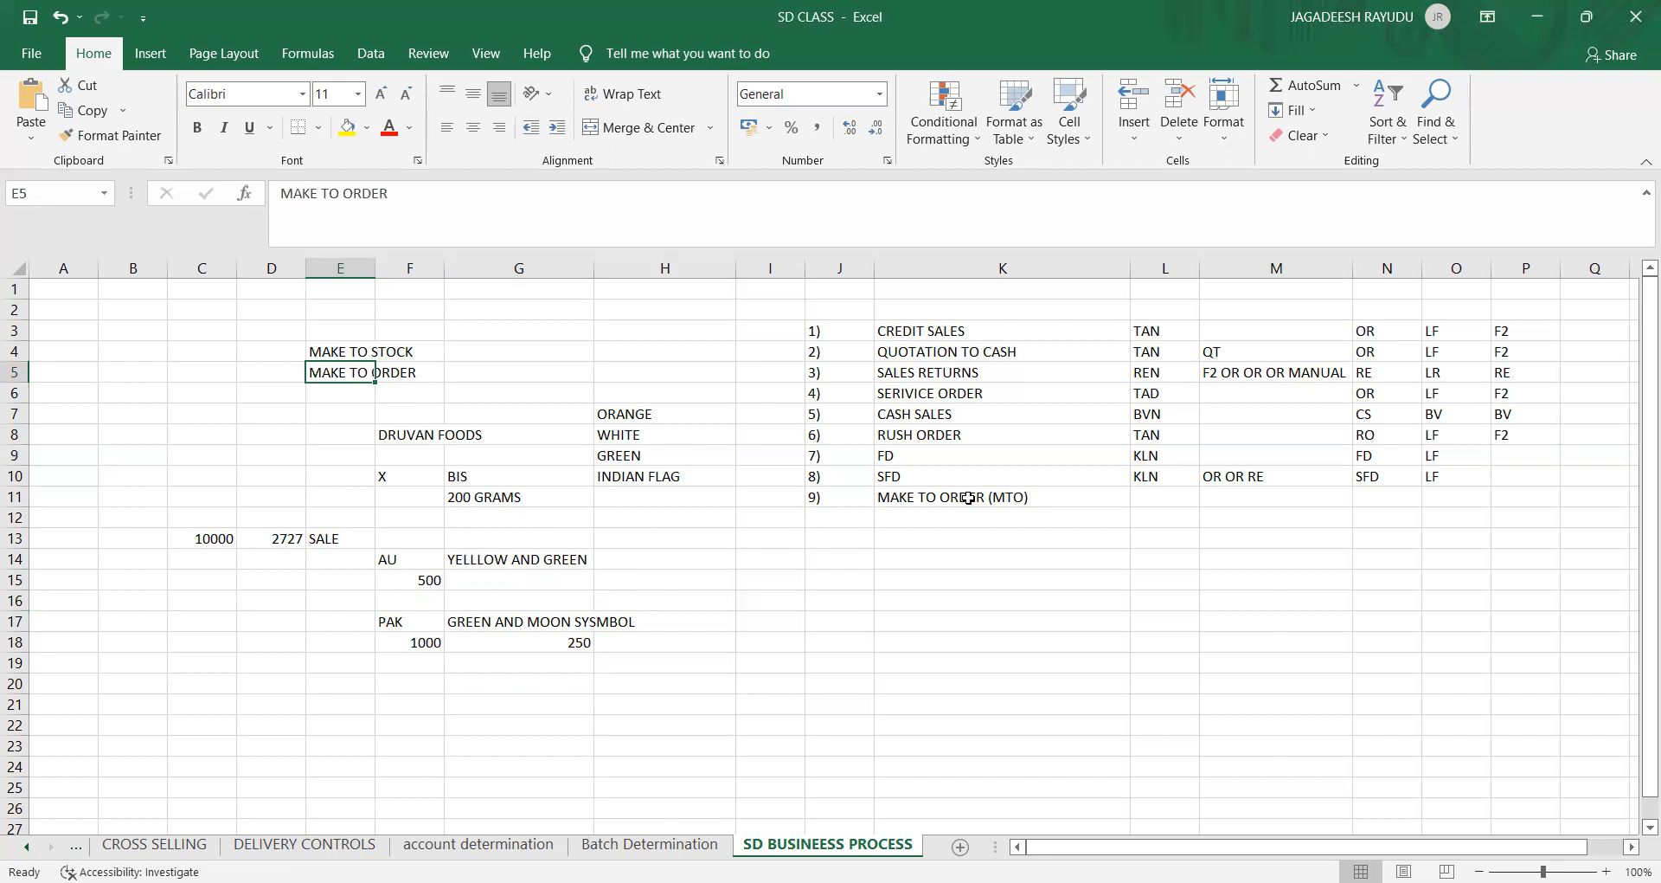
Step: Enter the item category TAK in cell L11 of the MAKE TO ORDER (MTO) row
click(1147, 505)
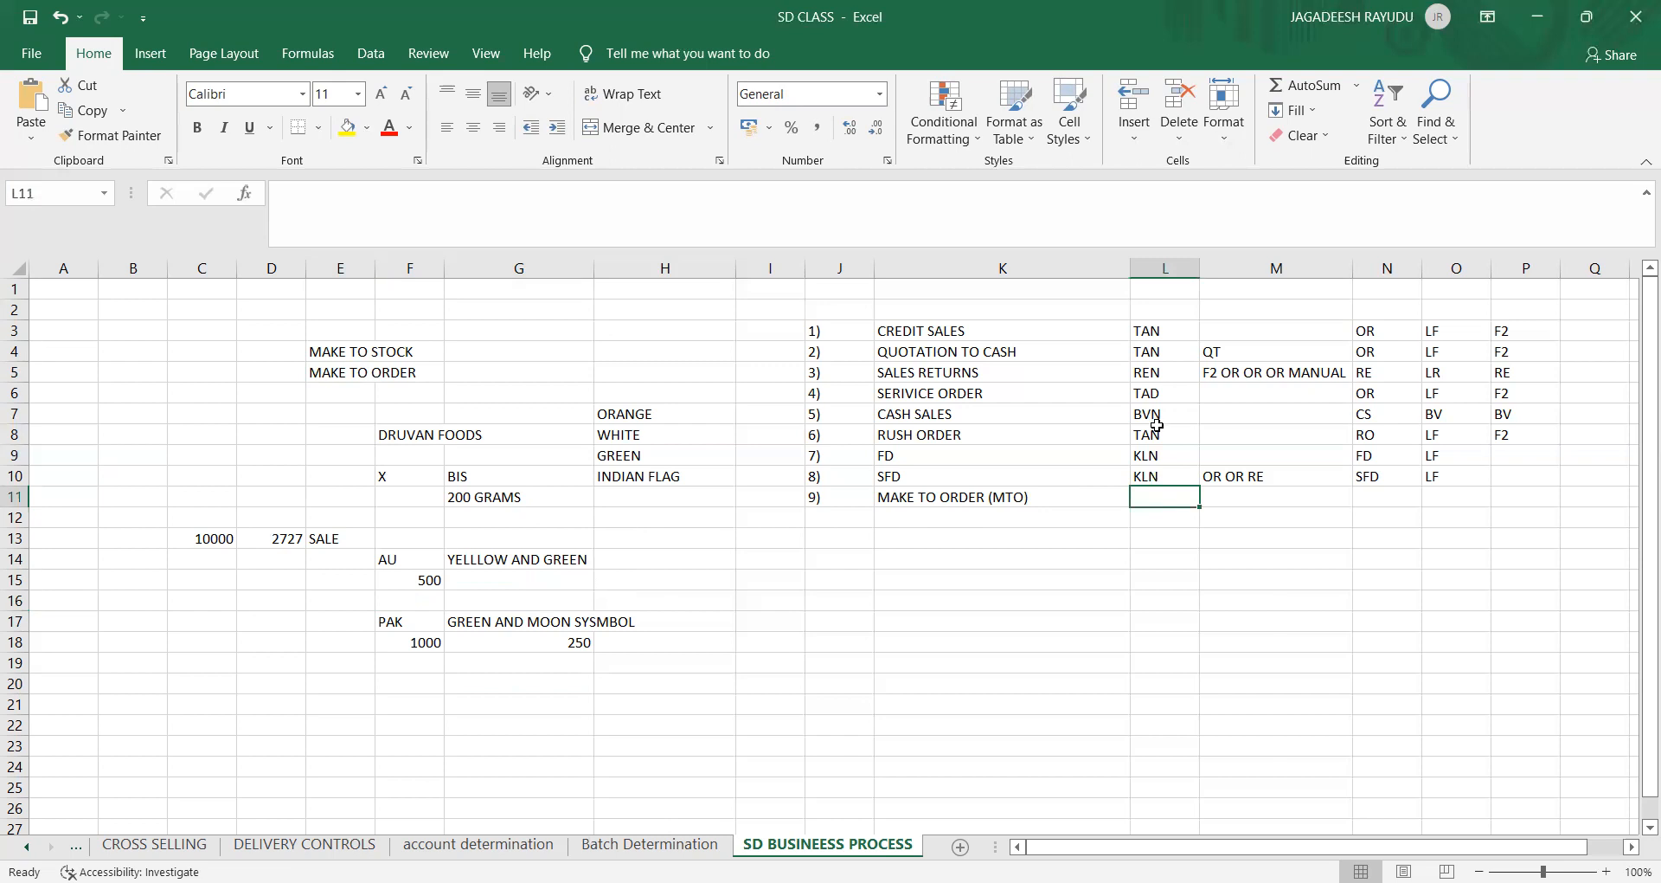
text(TAK)
click(1087, 583)
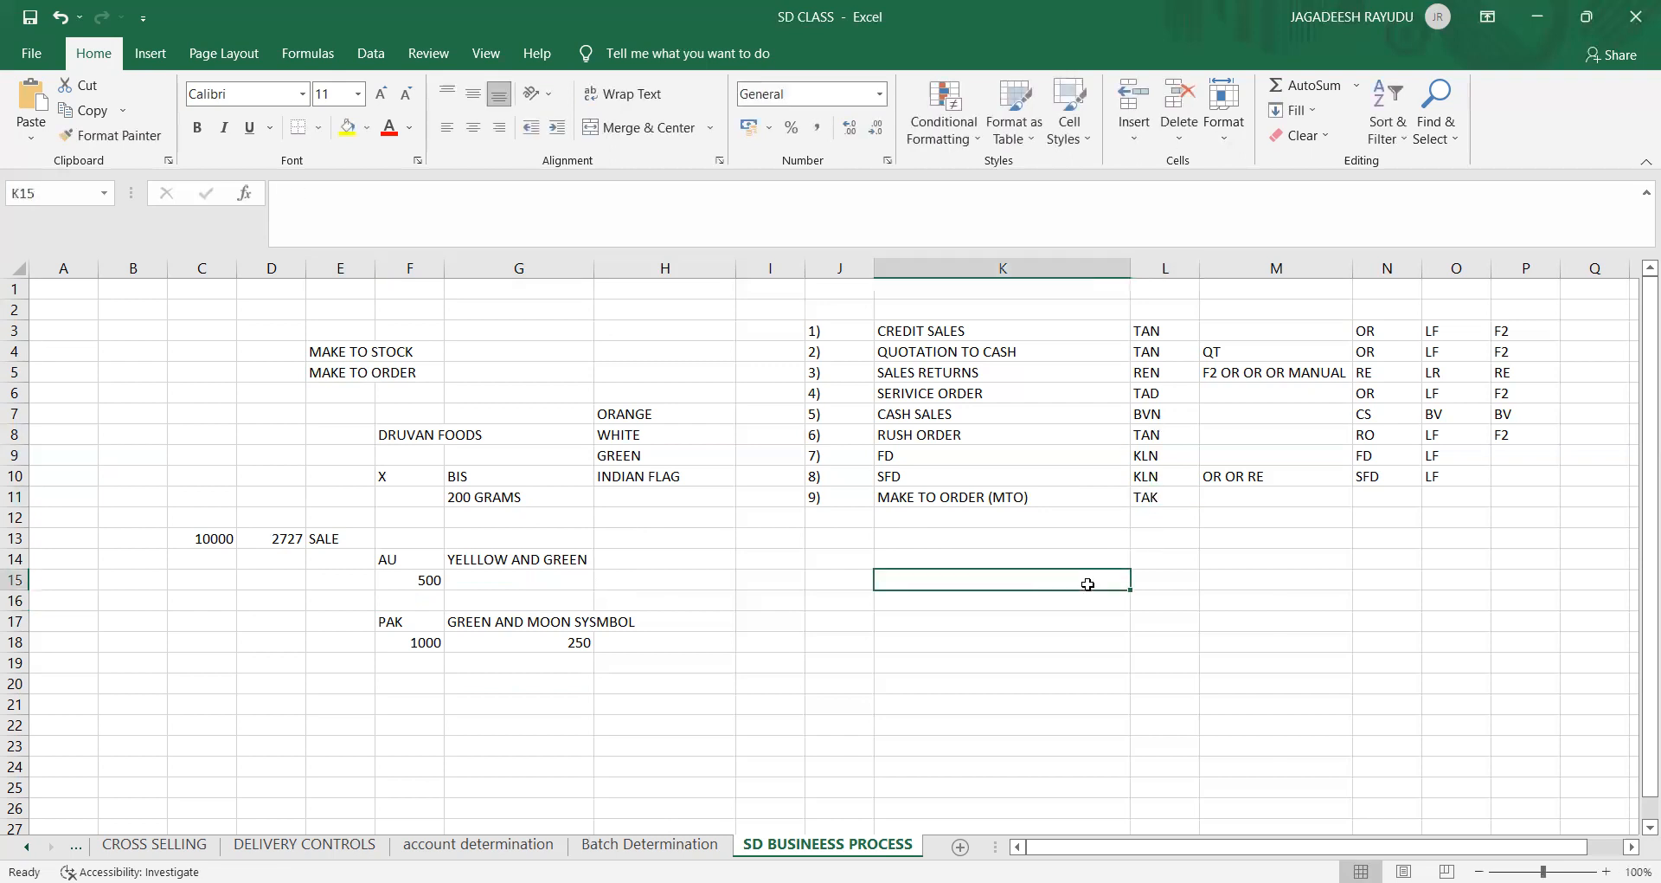
click(1259, 494)
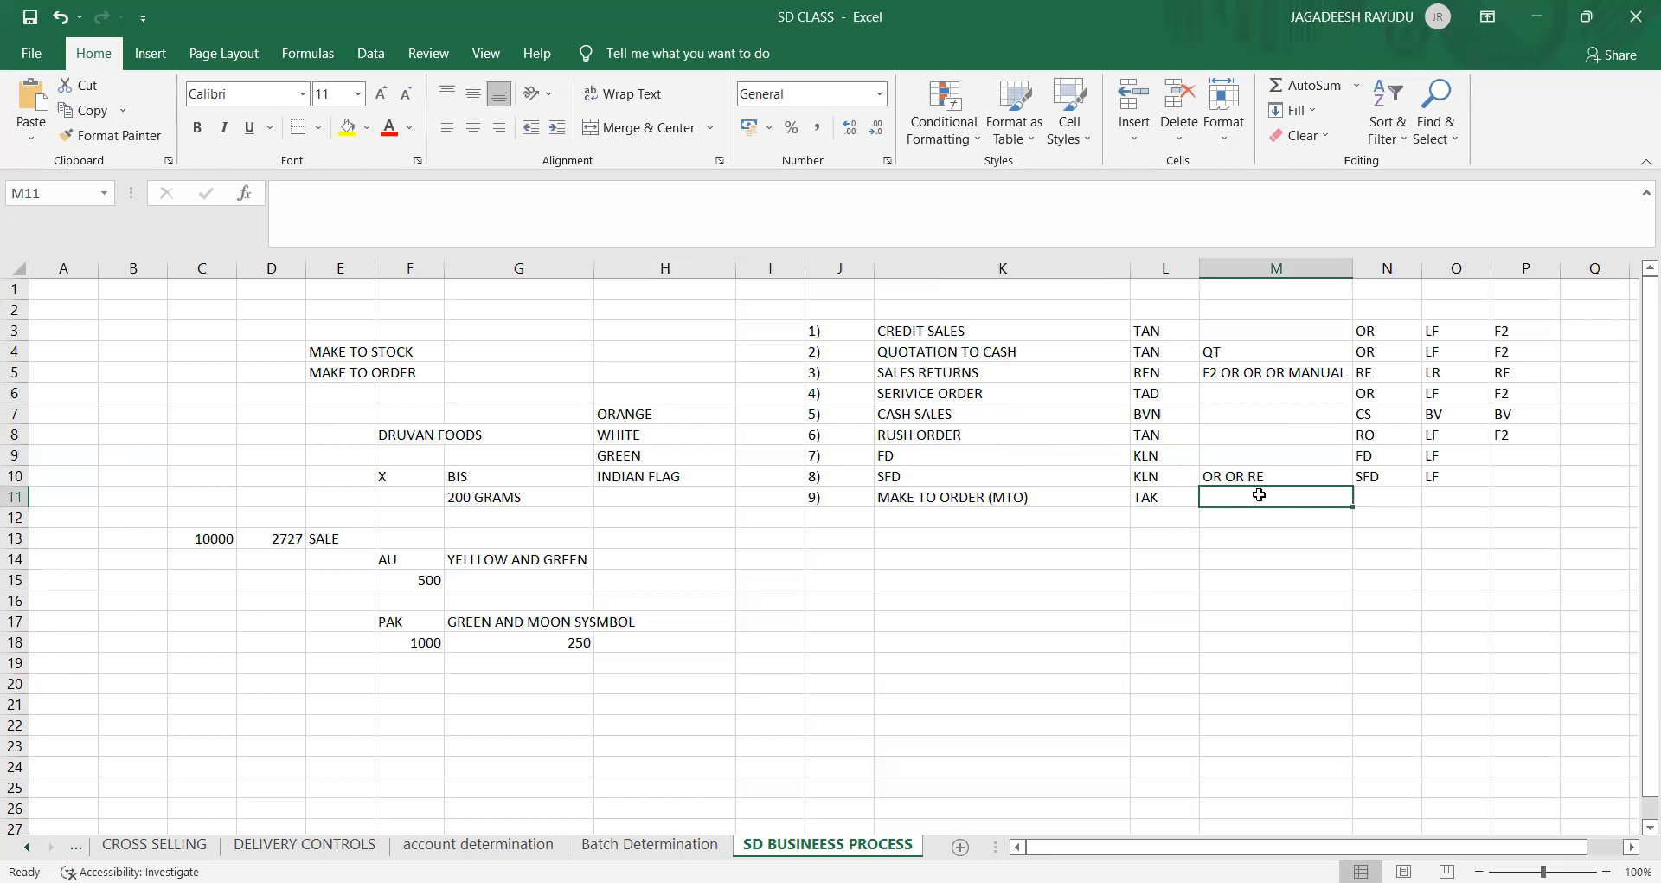
text(OR OR RE)
key(Tab)
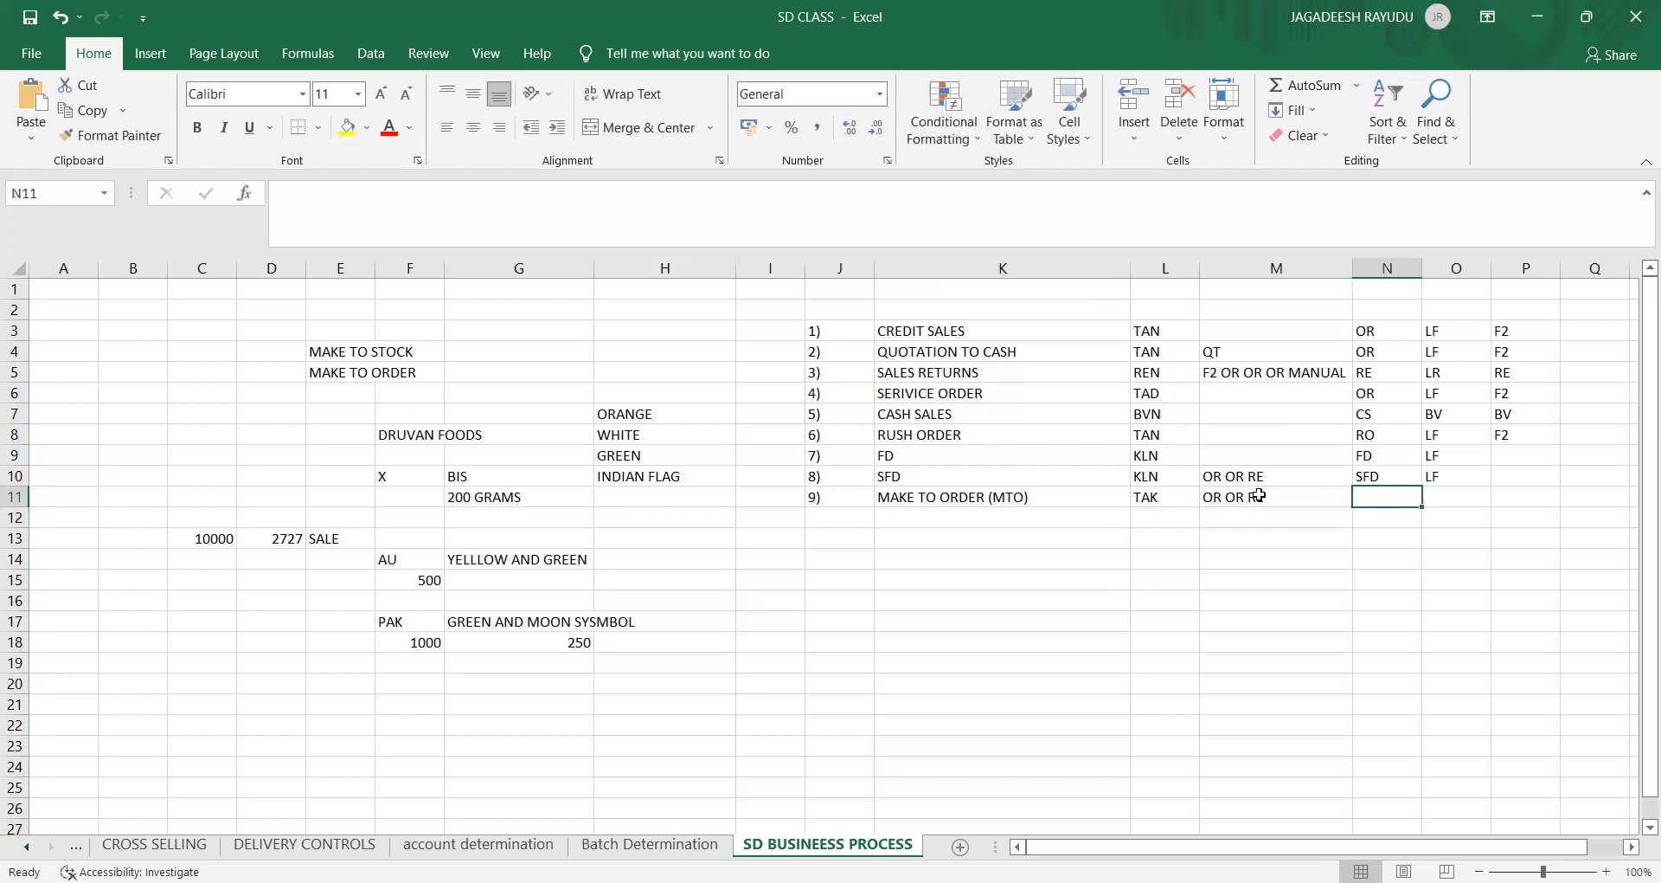
Step: Enter ZOR1 OR OR in cell M11 of the make-to-order row and move that text to cell N11
click(1220, 497)
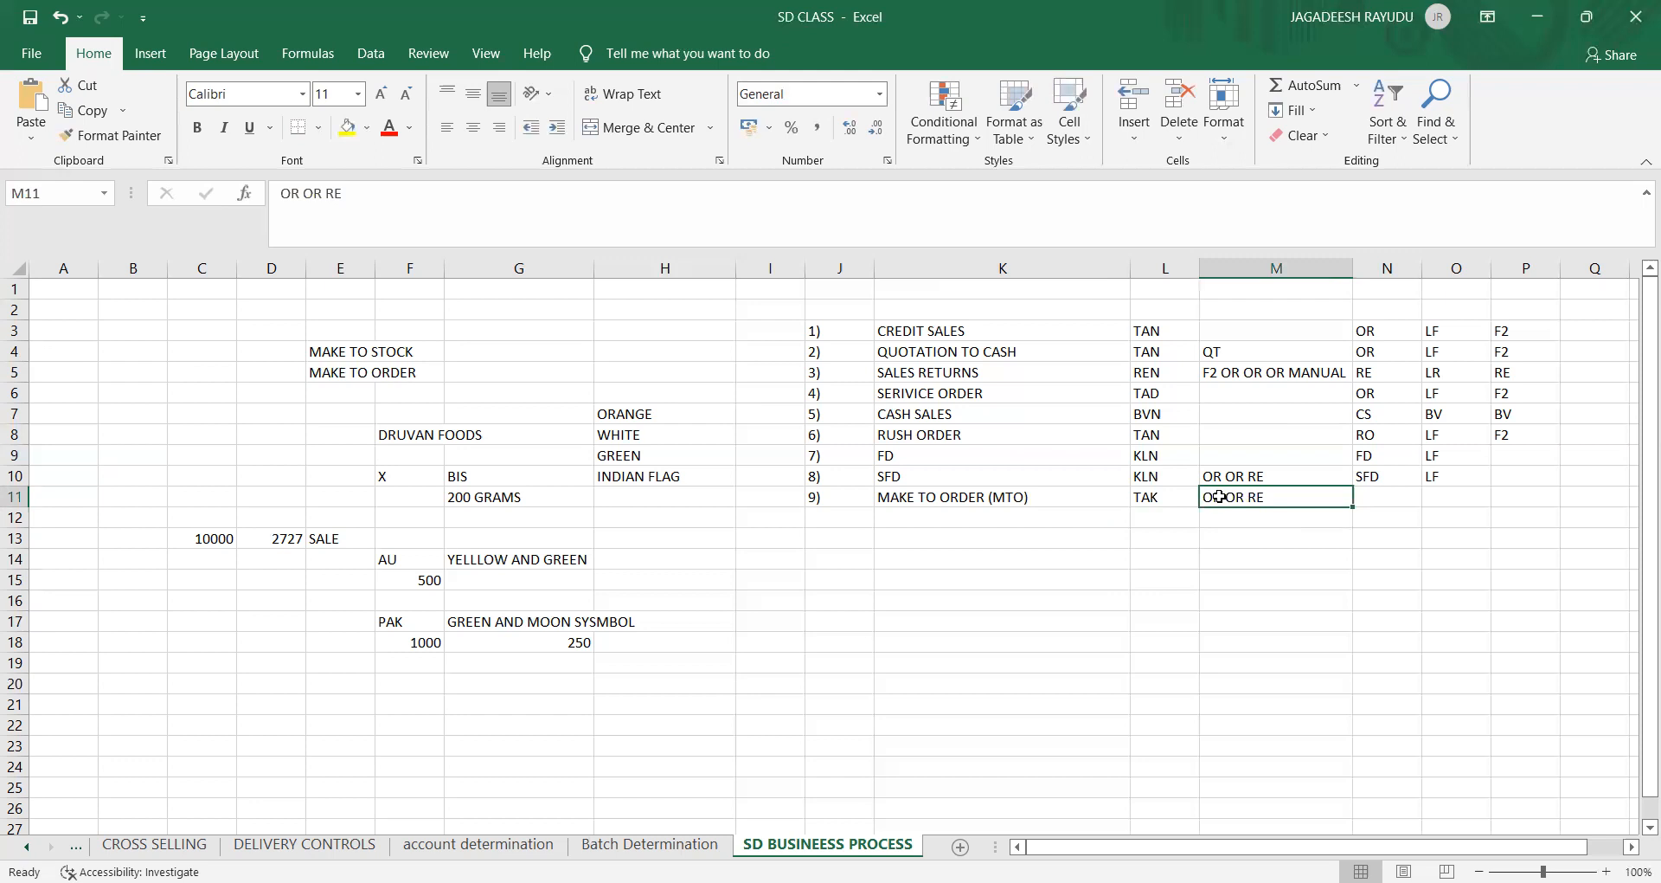
text(ZOR1 OR OR)
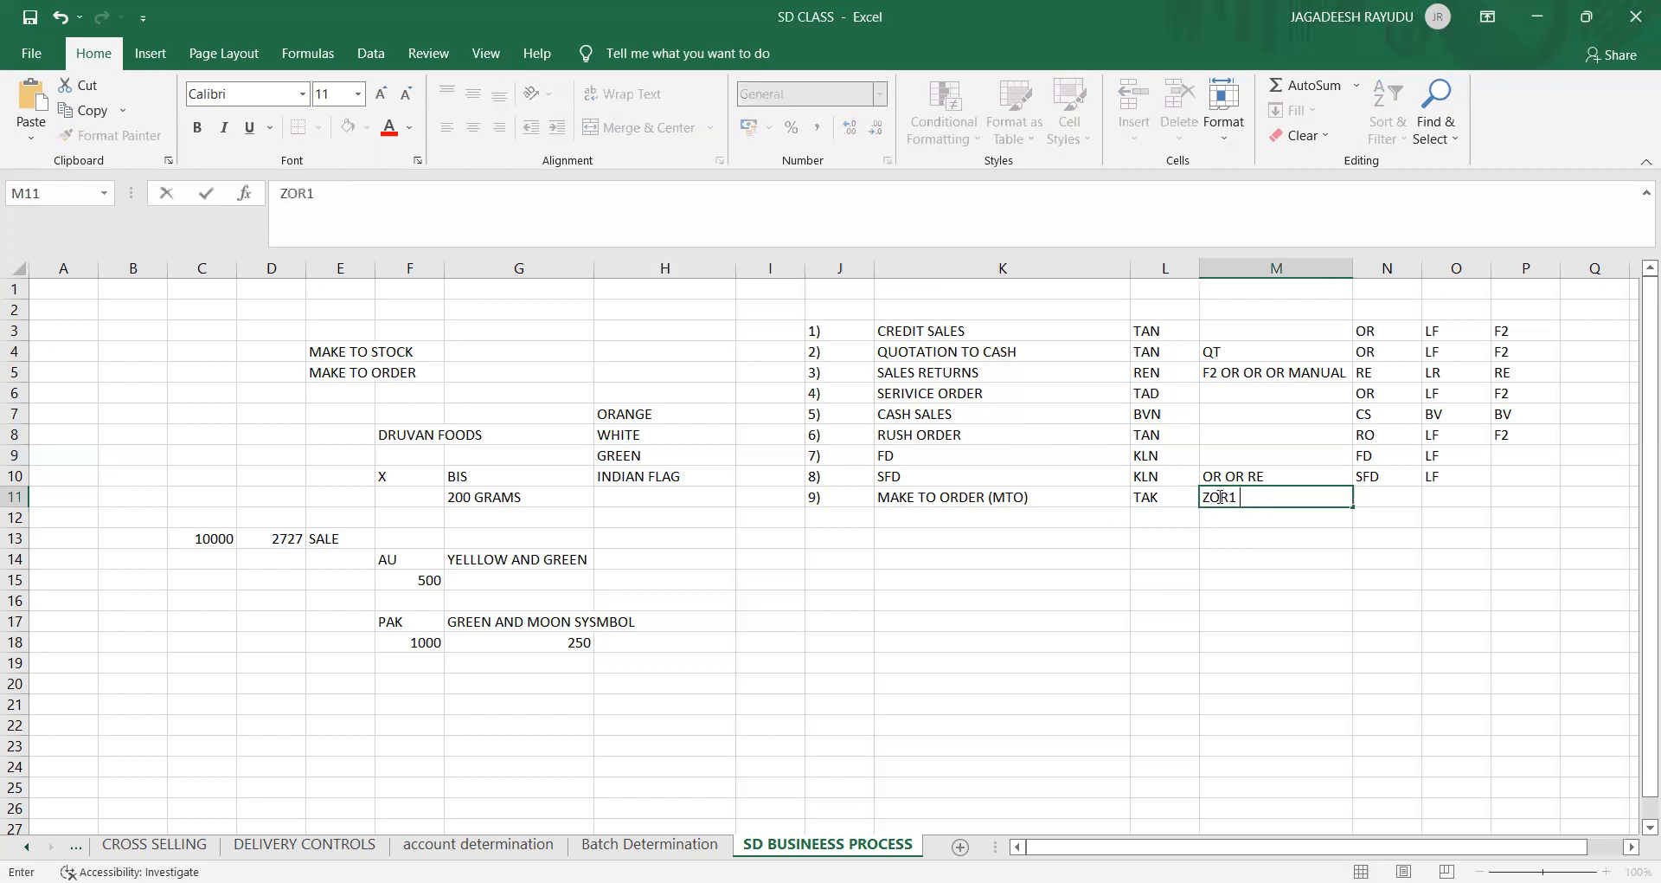
key(Tab)
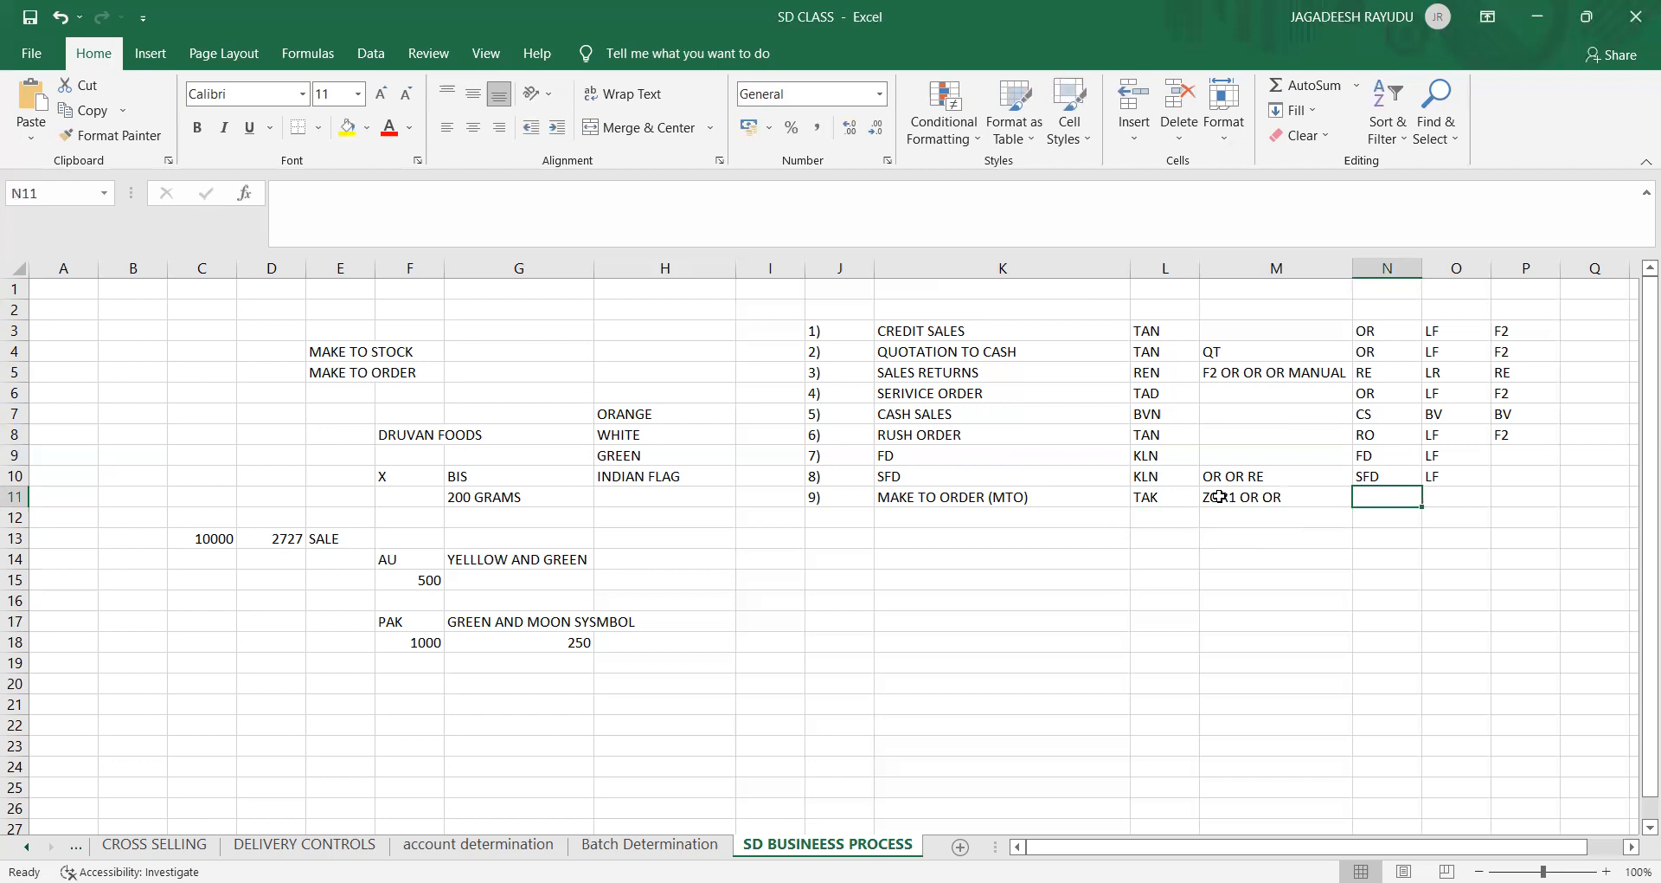
click(1220, 496)
key(ctrl+c)
key(Right)
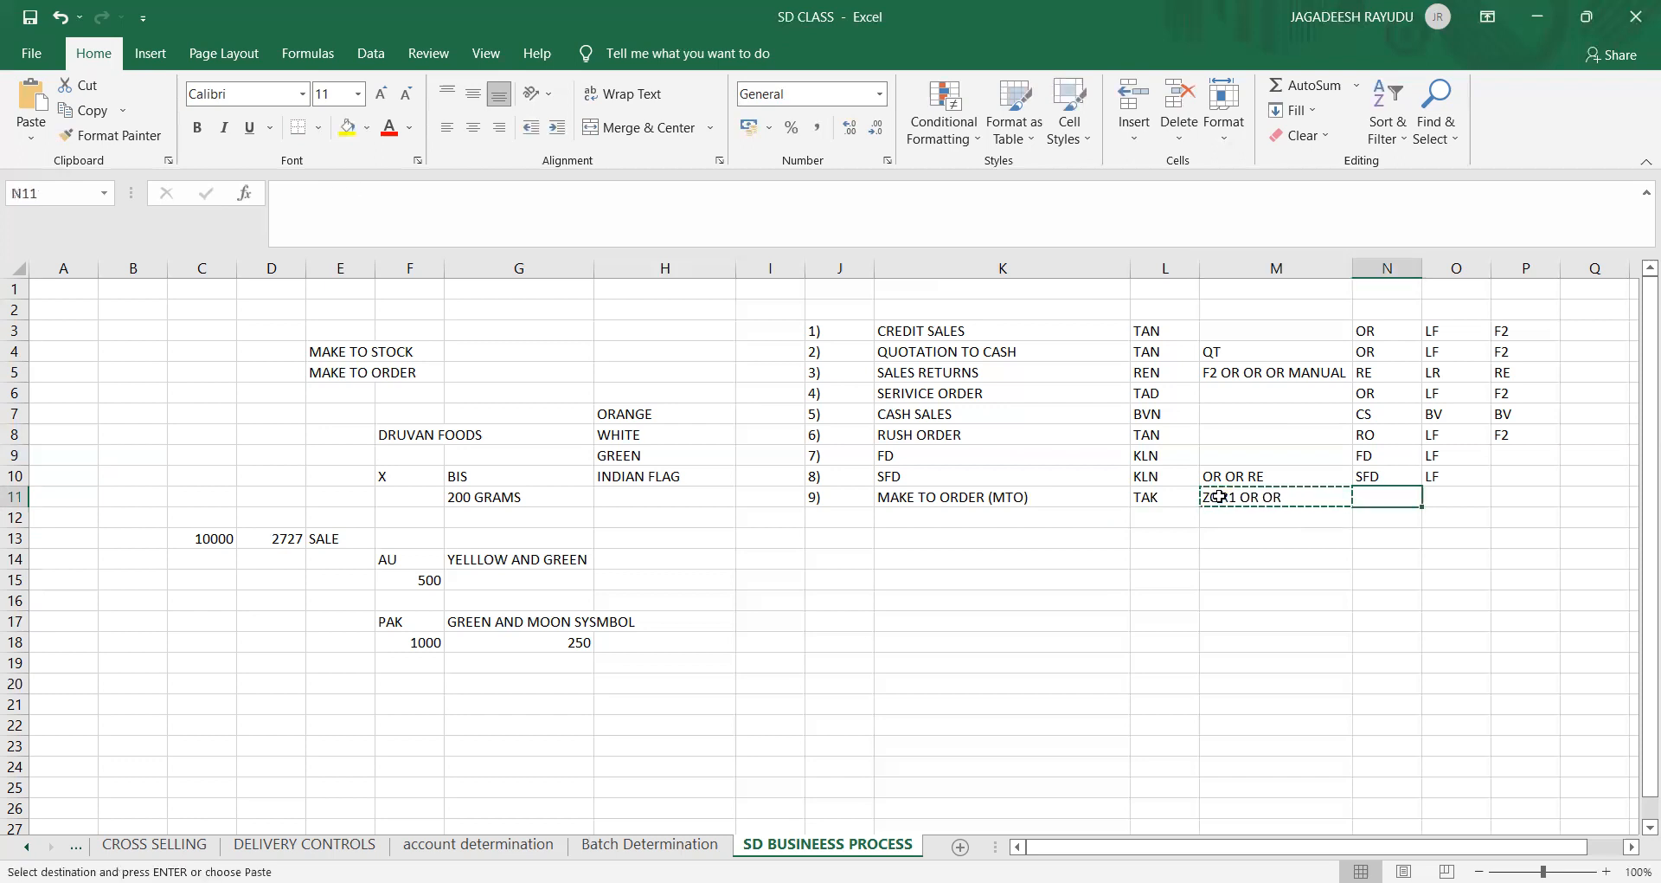
key(ctrl+v)
key(Right)
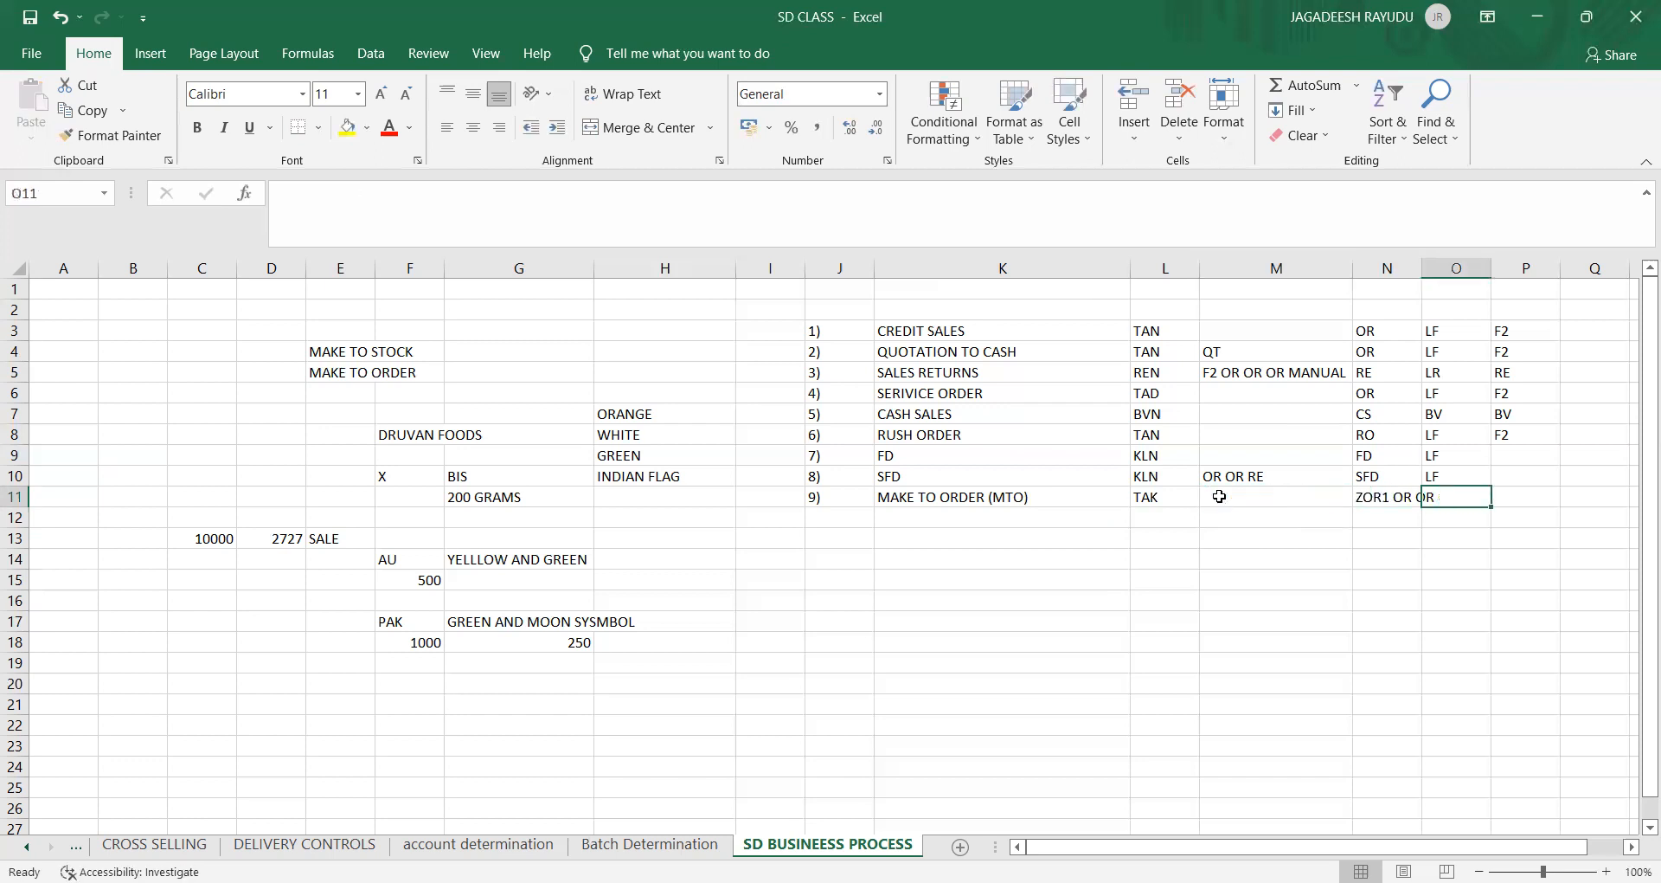
Step: Complete the make-to-order row with LF in cell O11 and F2 in cell P11
text(LF)
key(Right)
text(F2)
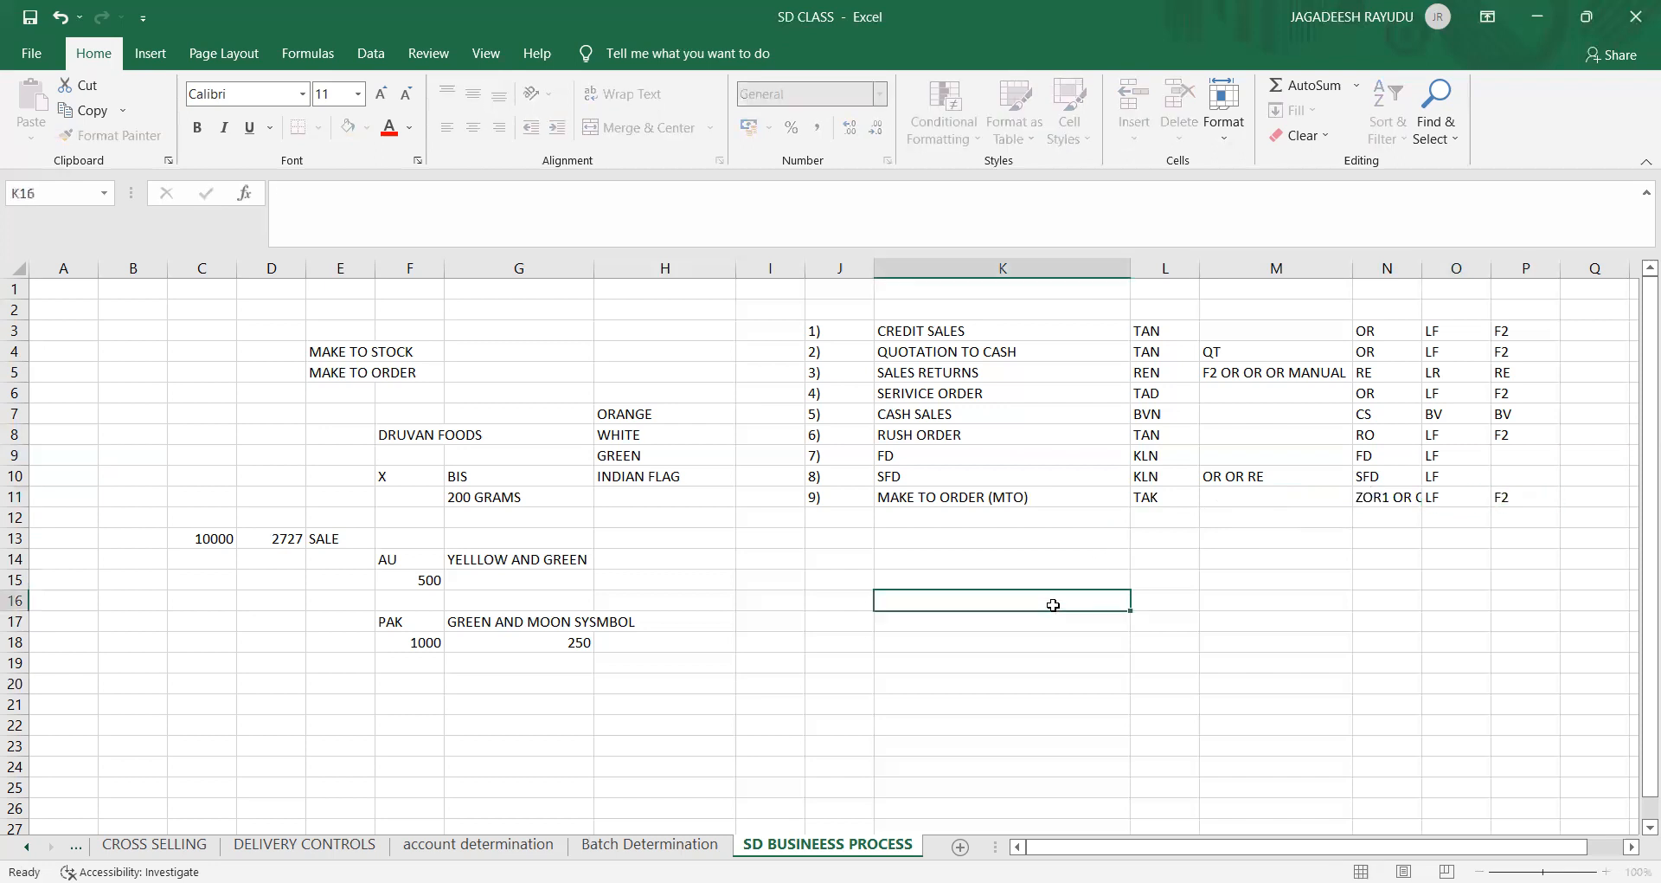
click(1055, 603)
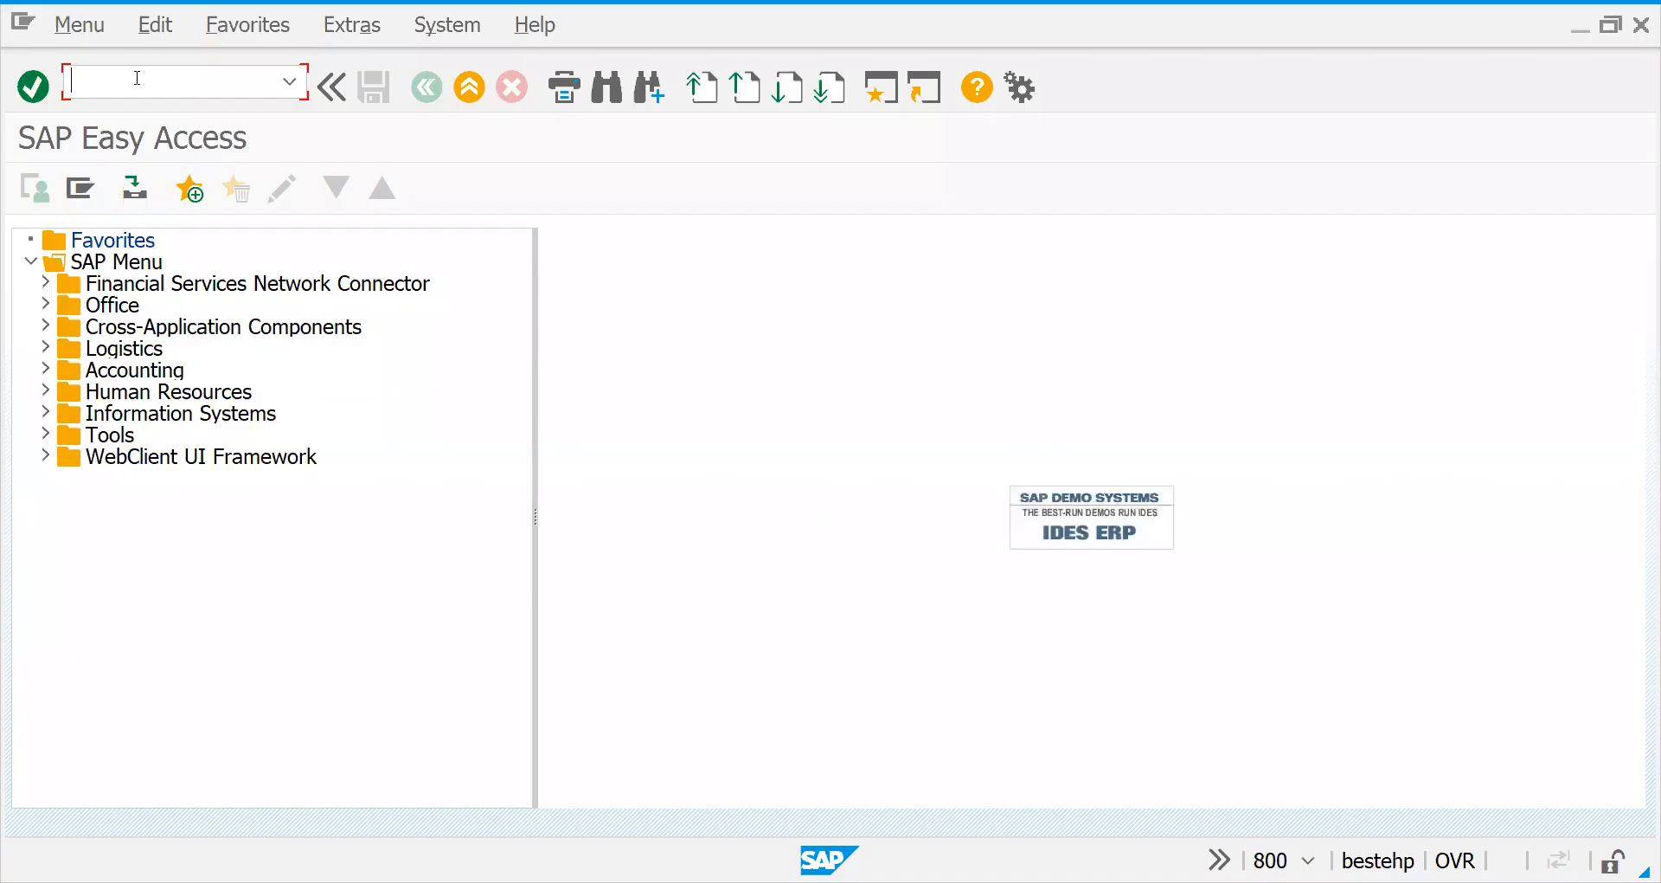
Step: Switch to SAP, run transaction /nvov7 and select item category TAK in the item categories list
text(/nvov7)
key(Return)
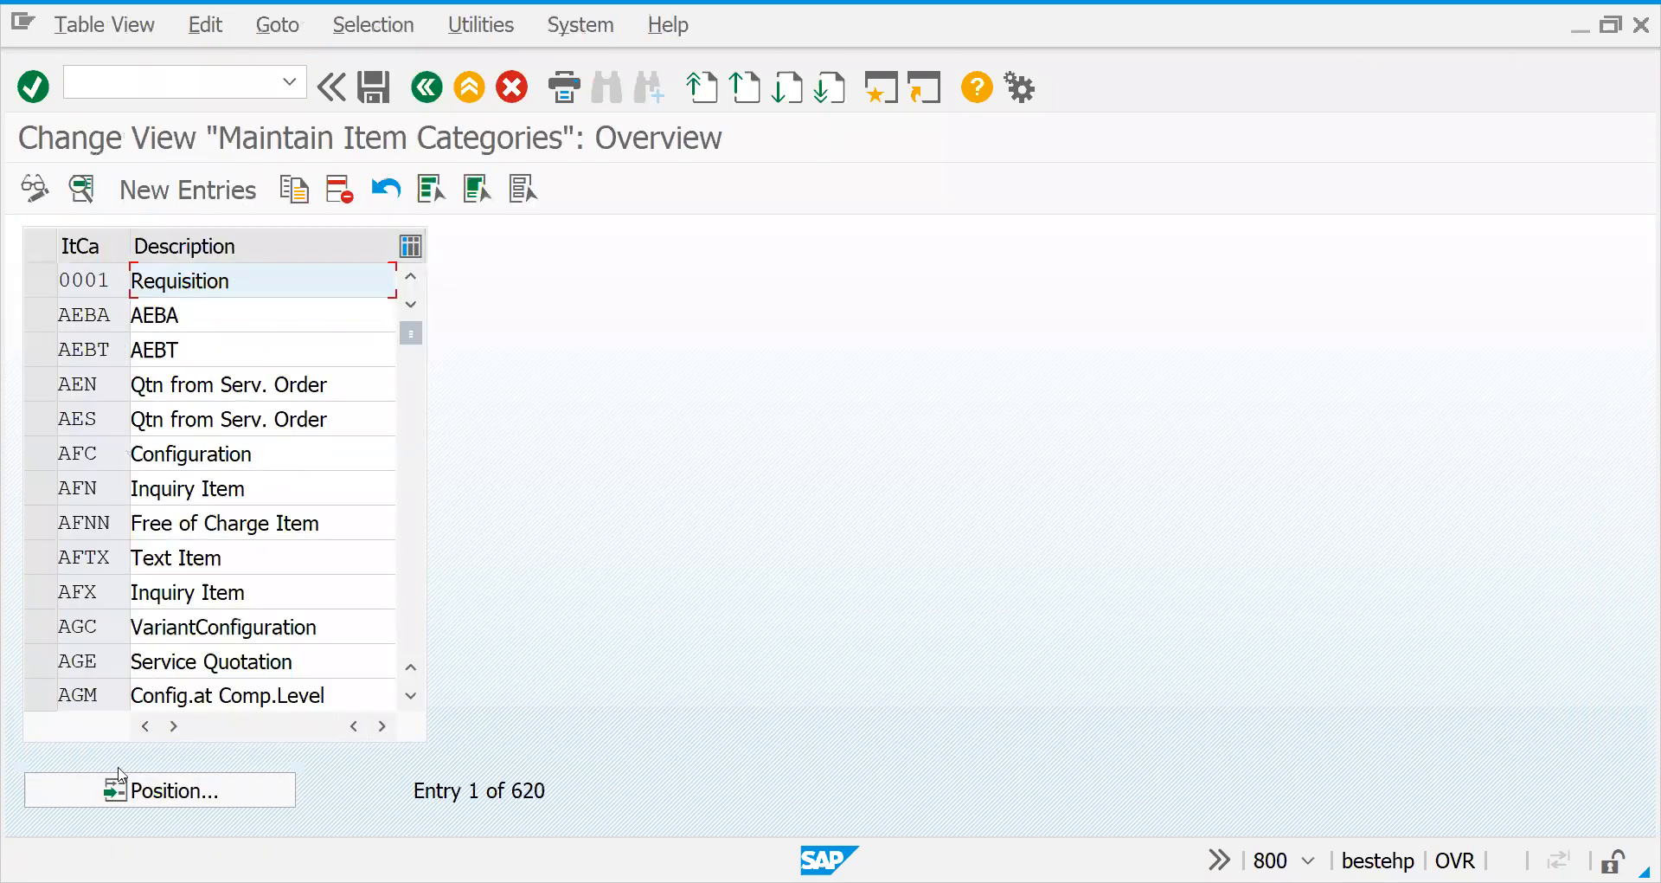
click(184, 798)
text(tak)
key(Return)
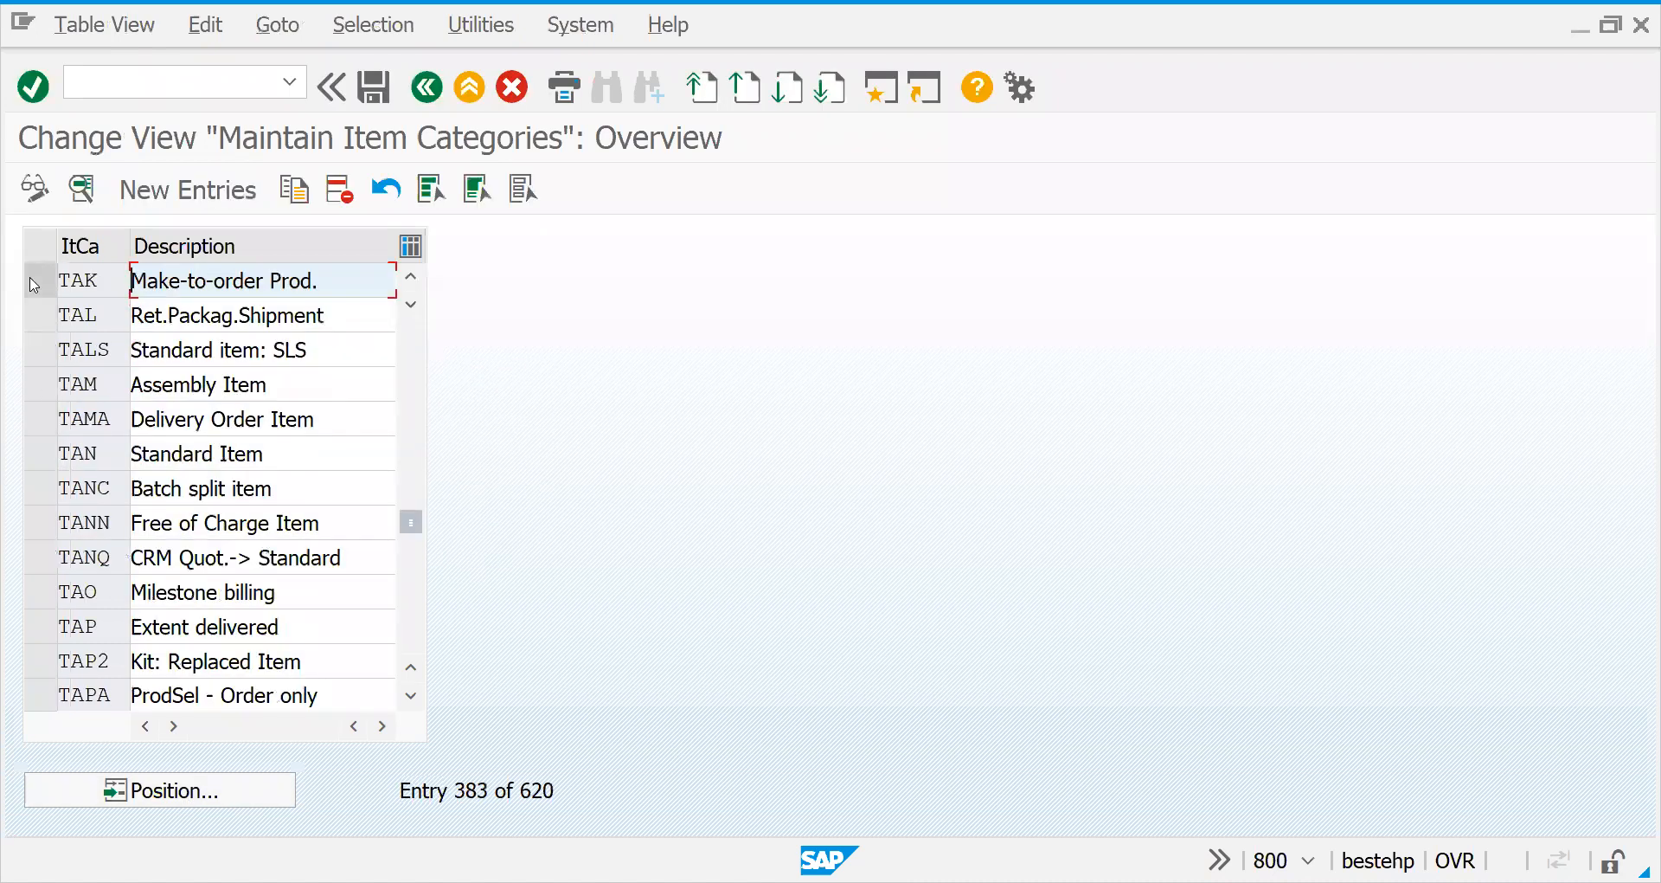
Step: Find item category TAN in the list, select it together with TAK and open the details
click(166, 784)
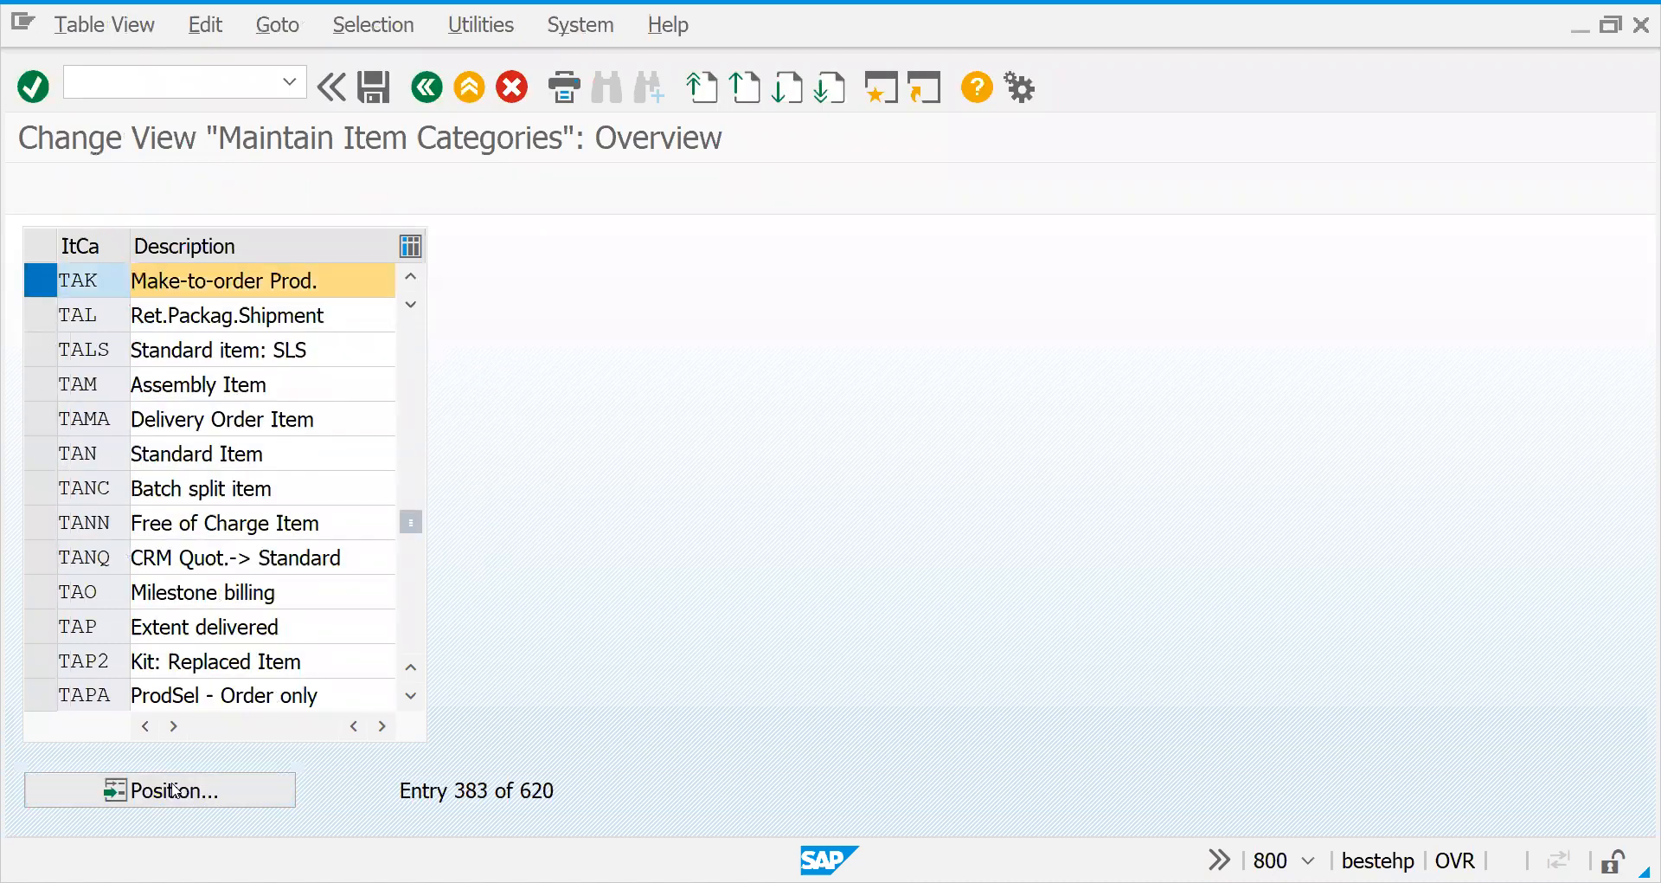
text(tan)
key(Return)
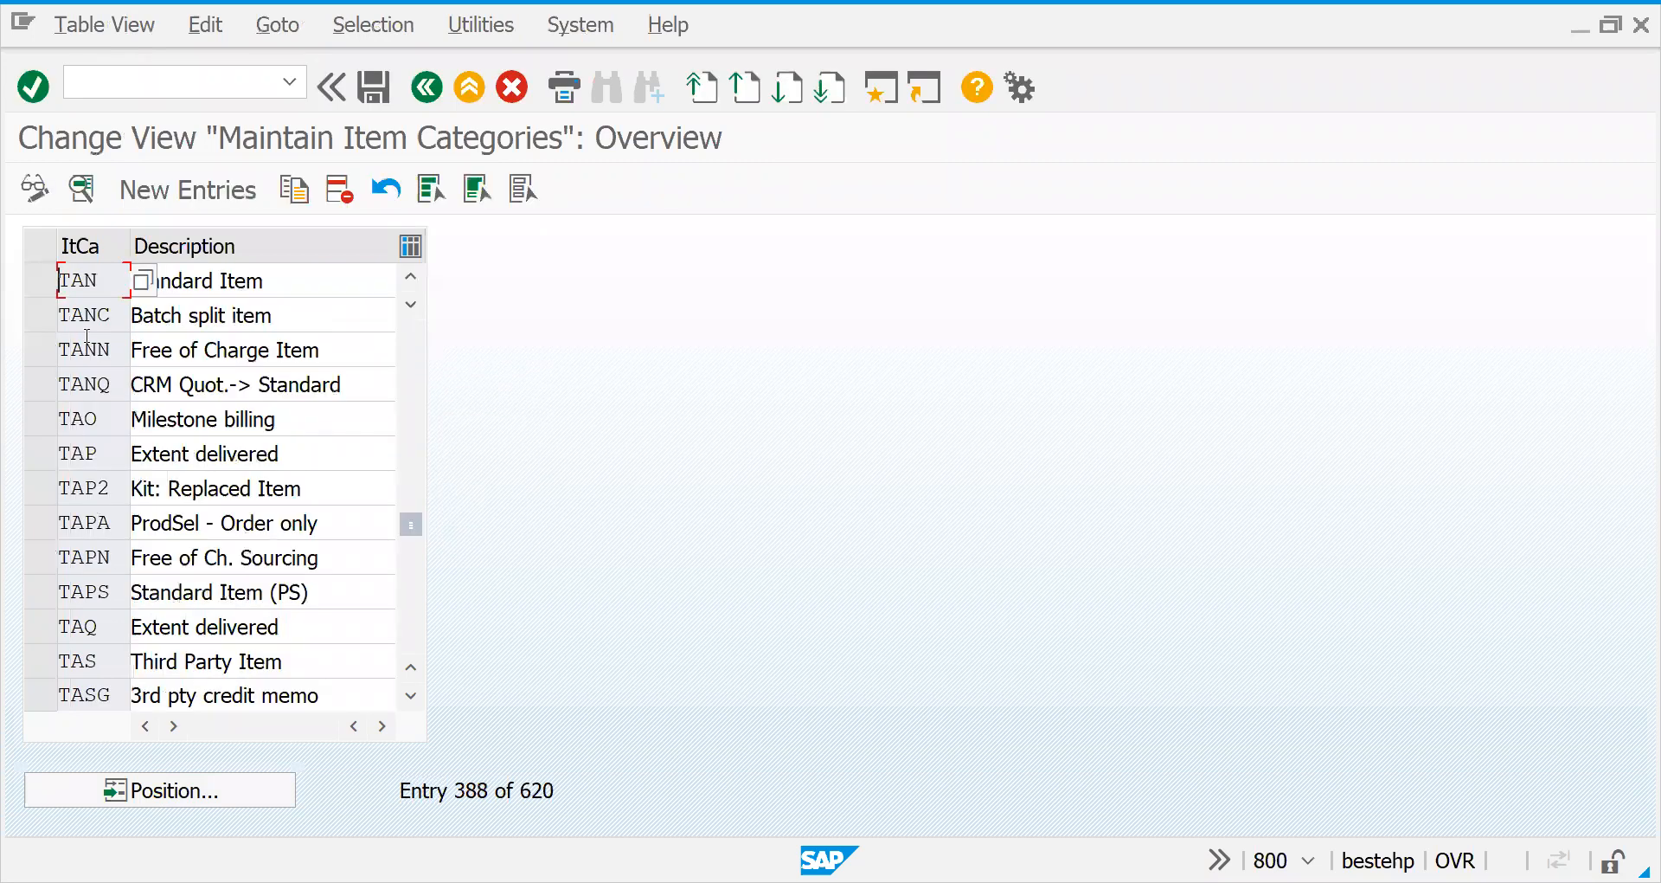
double_click(63, 271)
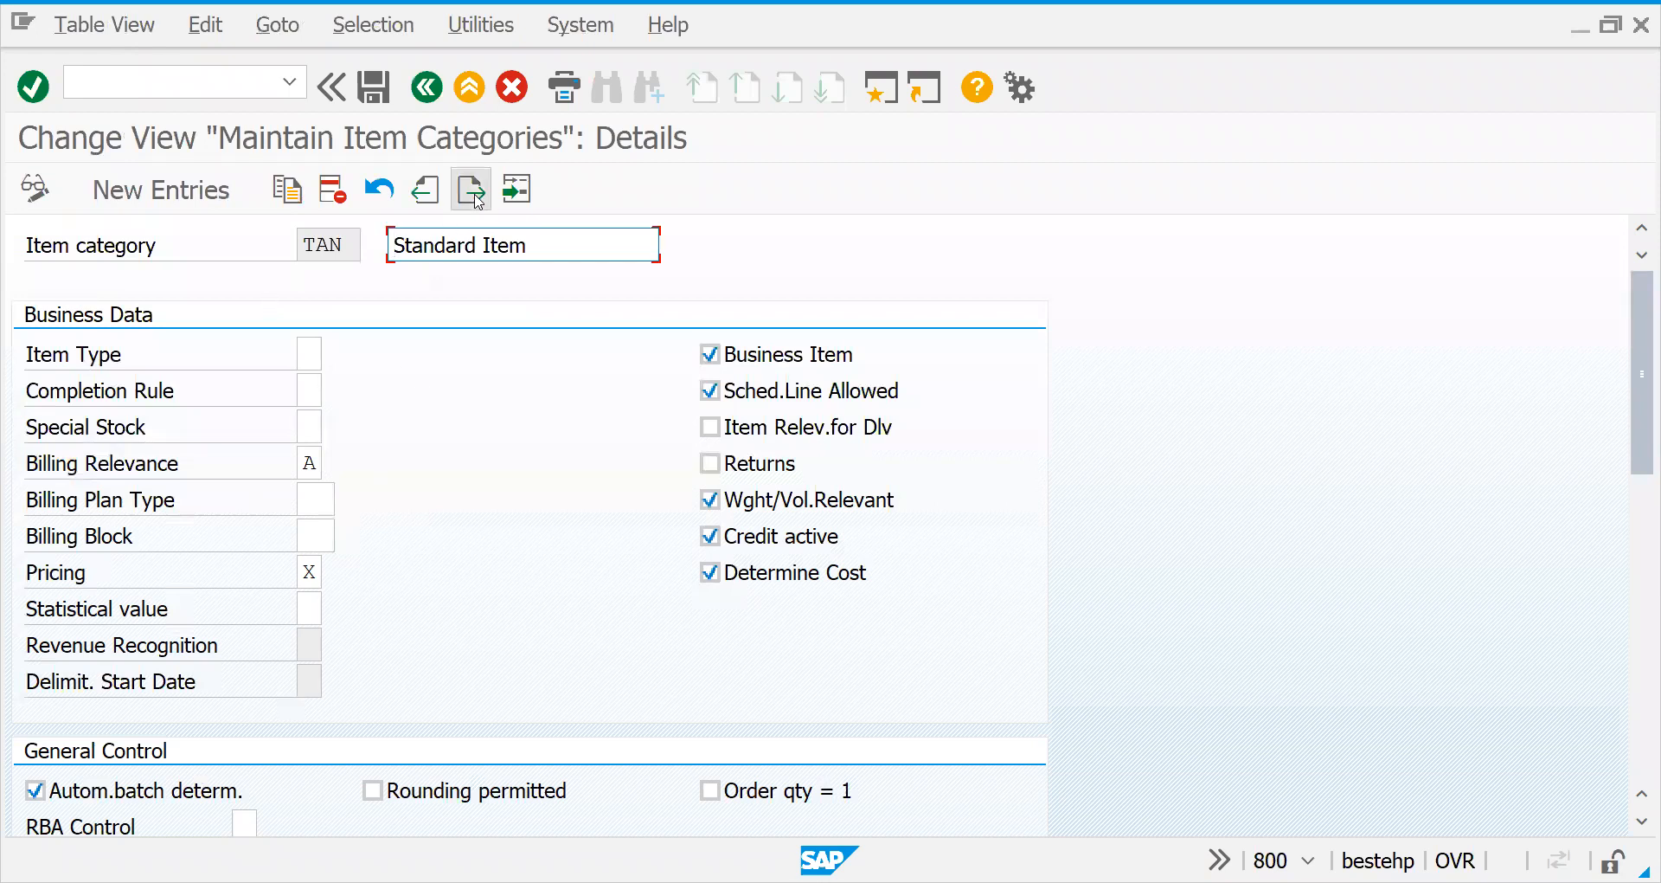
Step: Compare the details of item categories TAN and TAK, examining the Special Stock setting of TAK
click(426, 193)
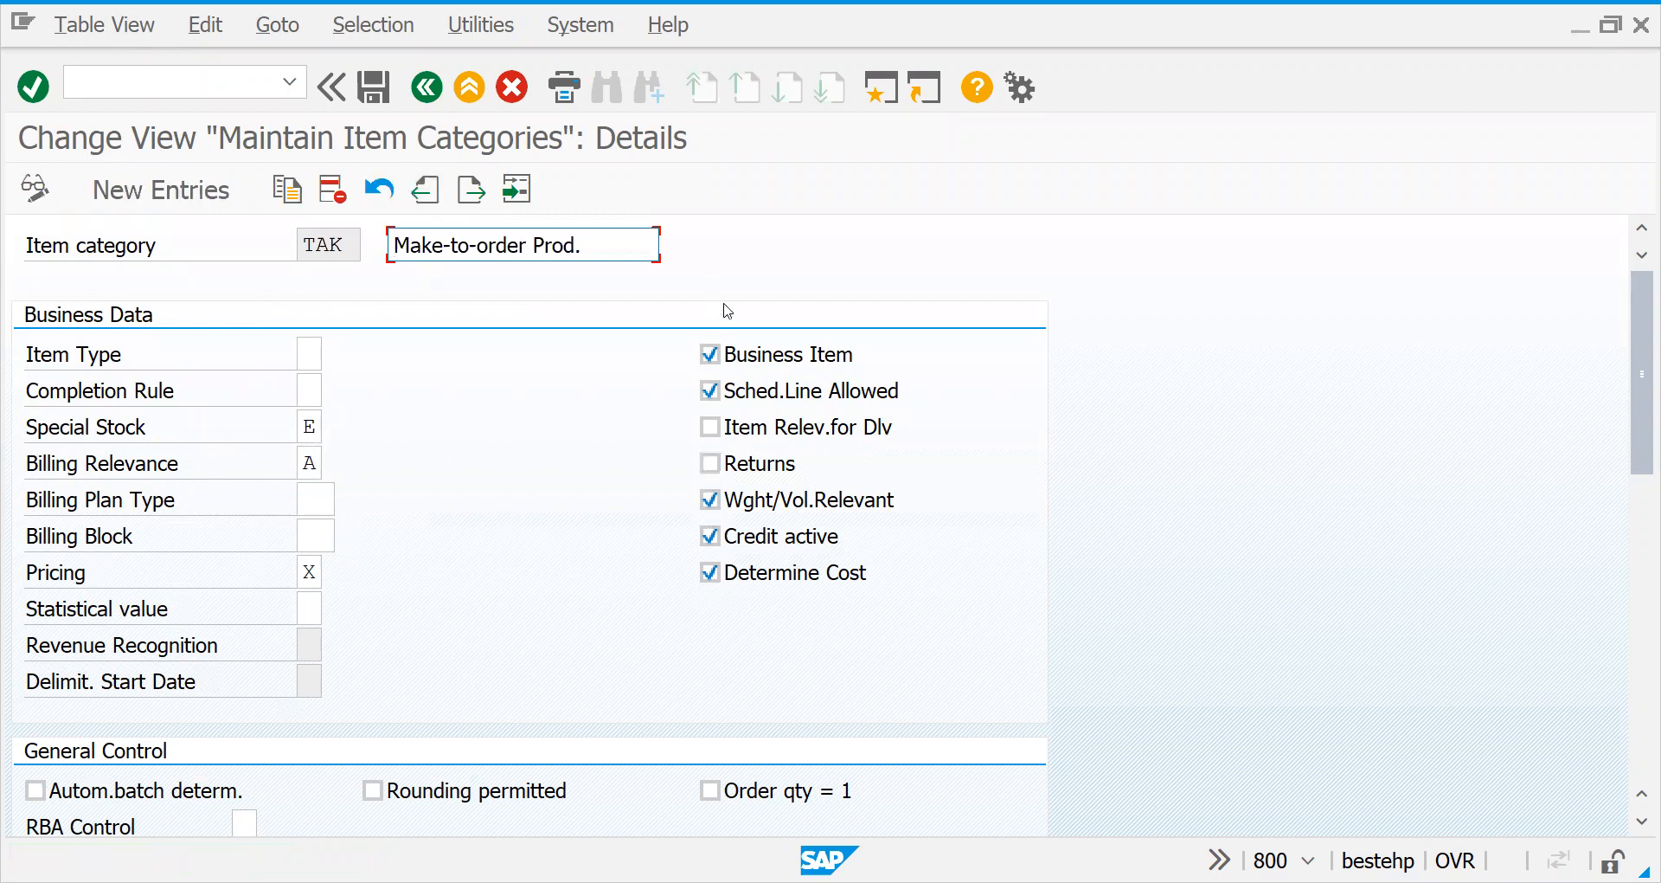
click(471, 189)
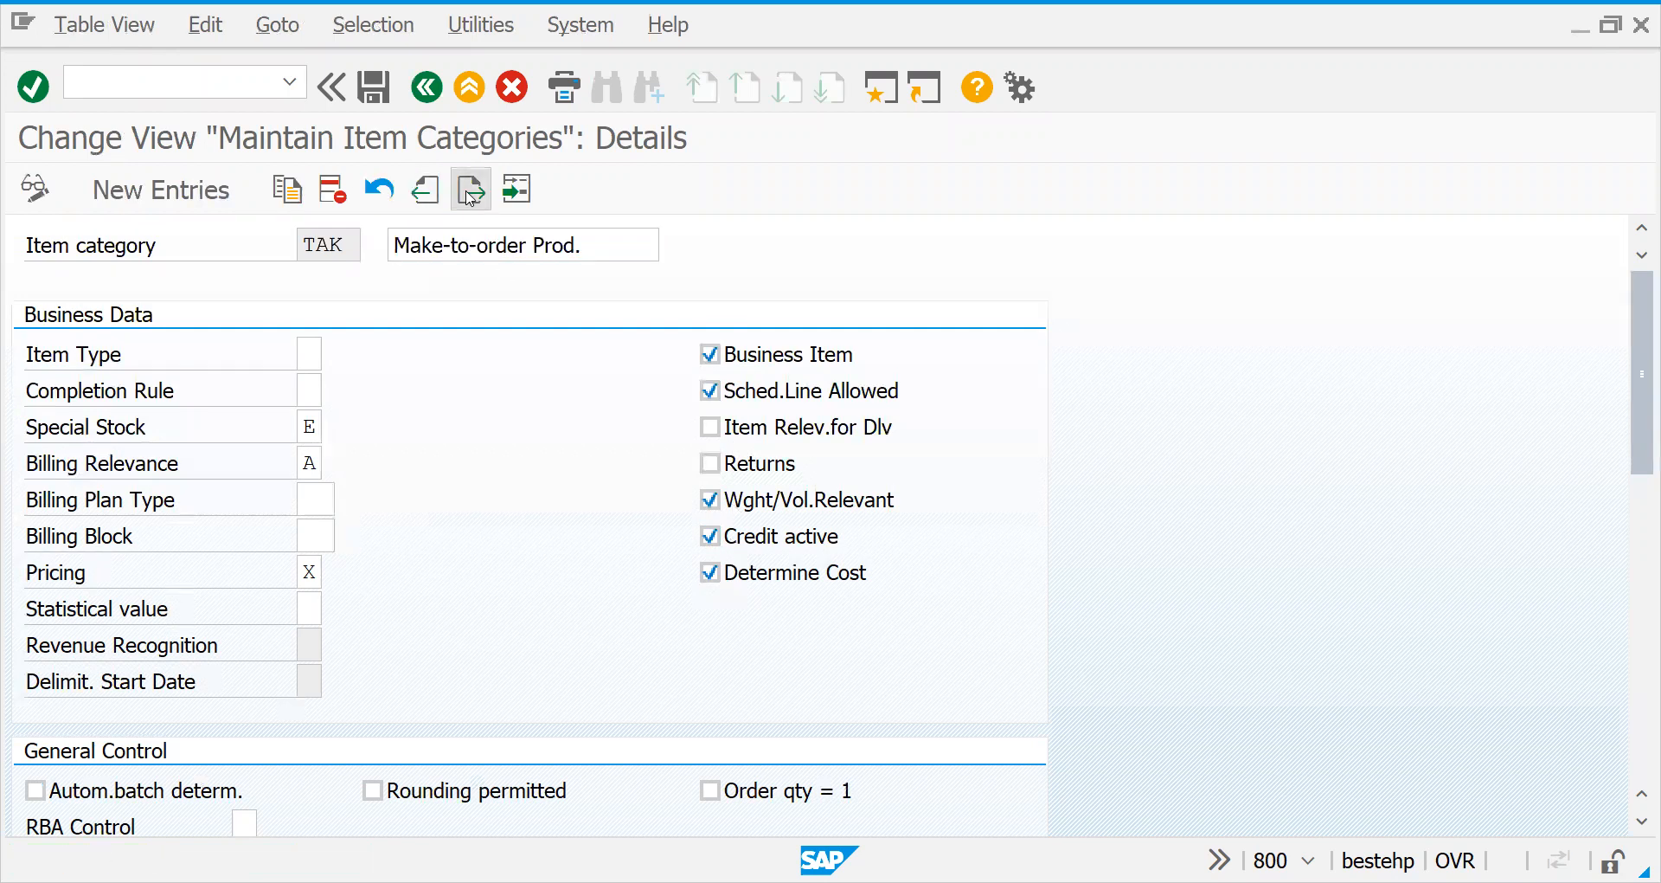
click(431, 194)
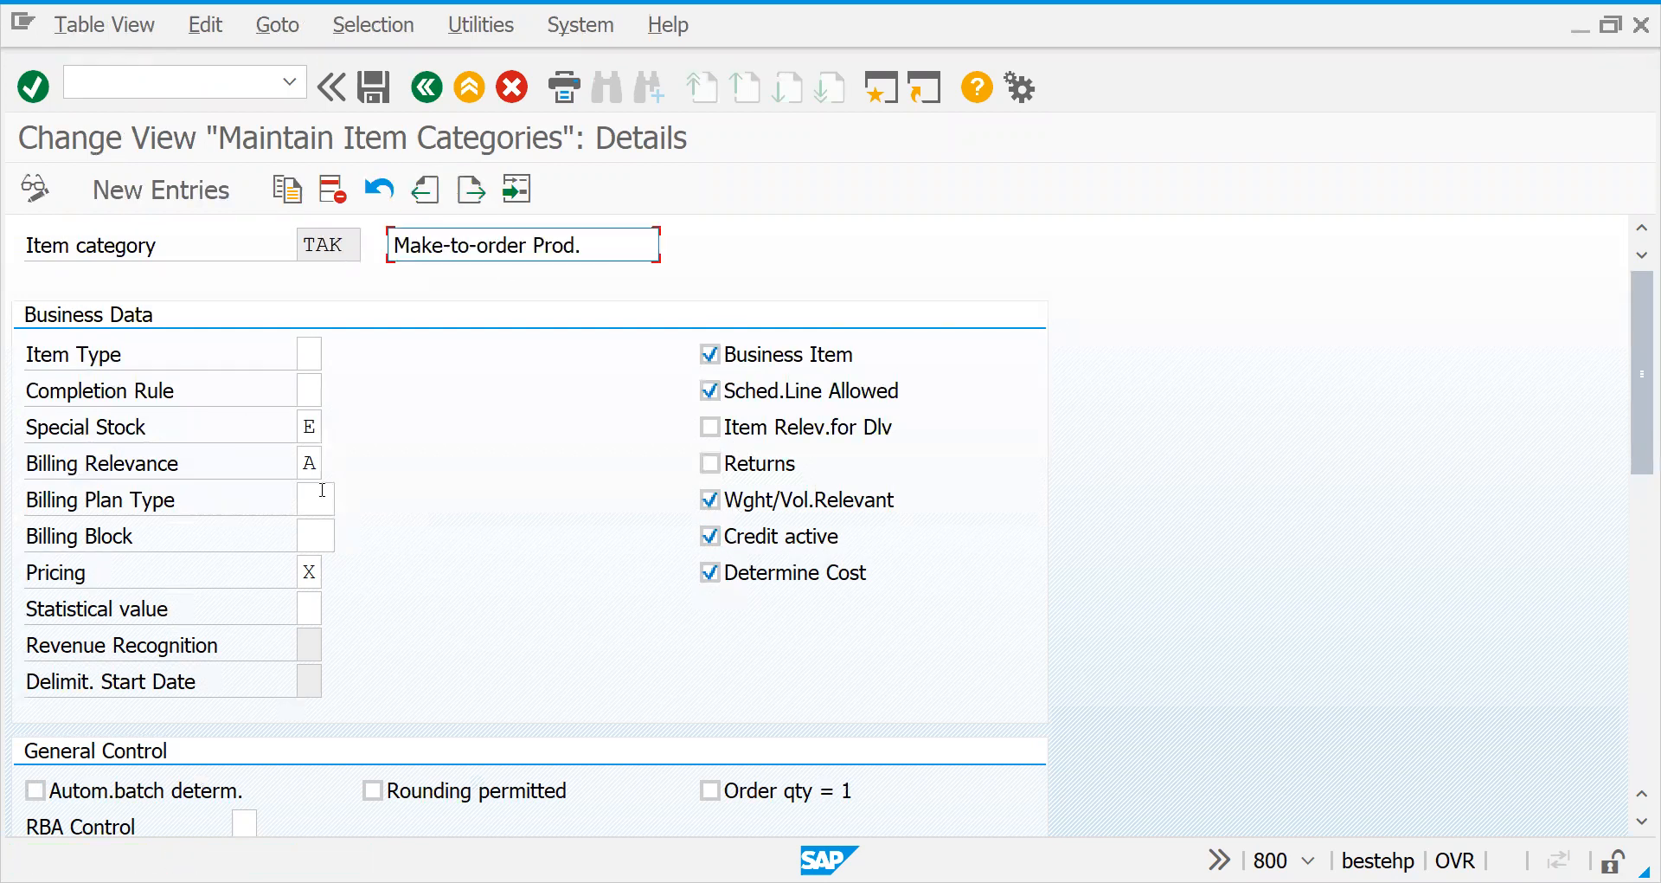
click(310, 427)
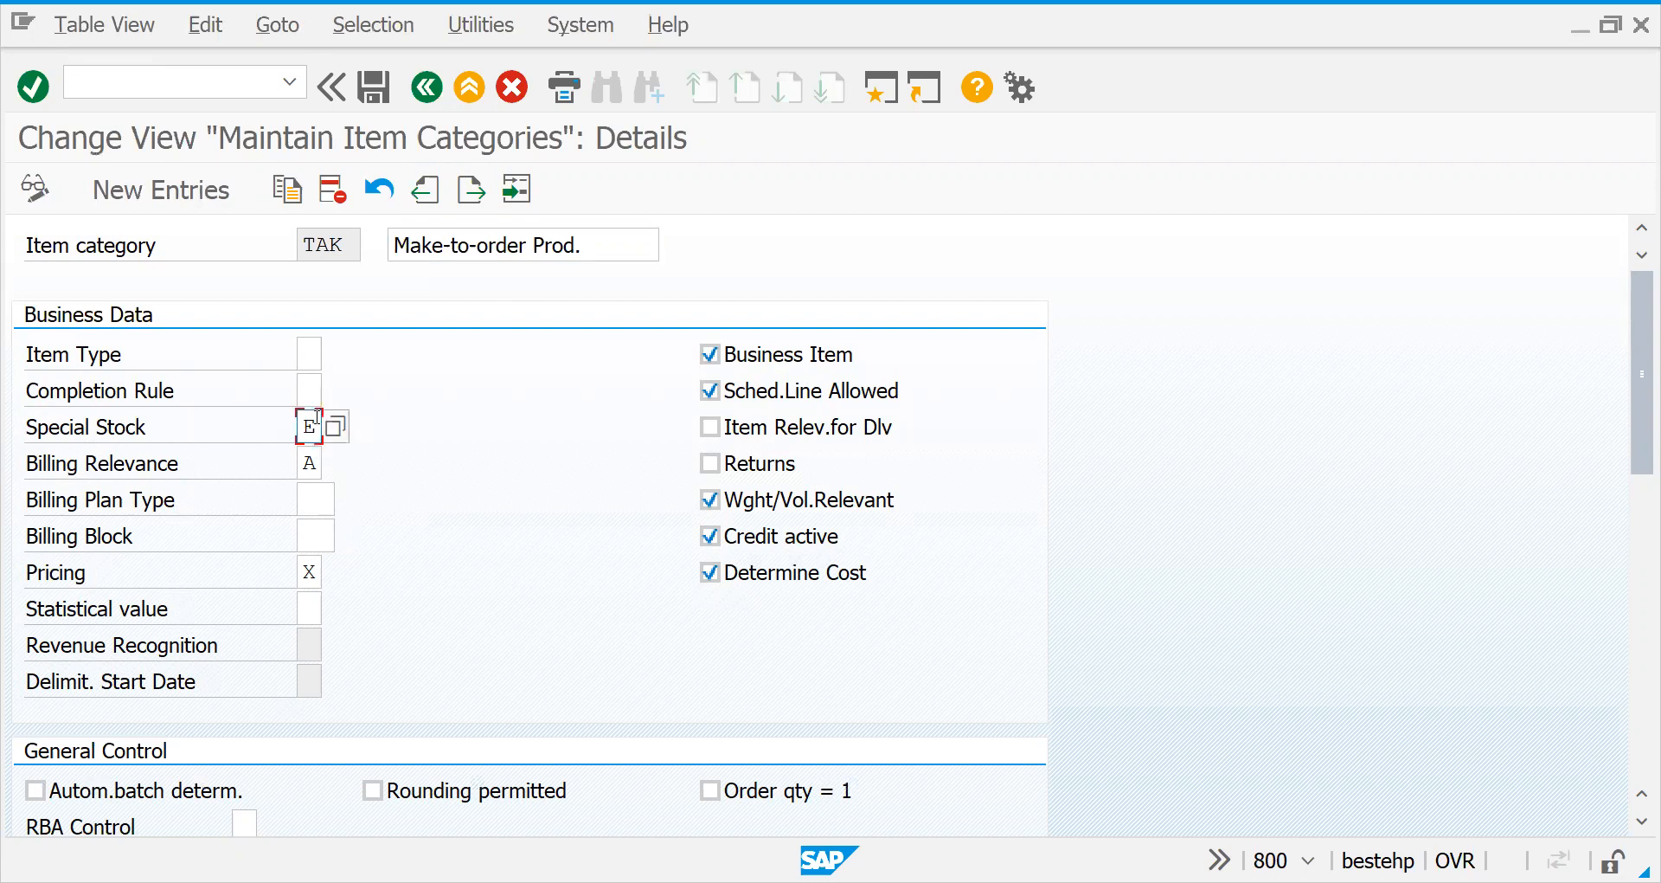
Step: Review the possible Special Stock indicators for item category TAK and choose E, Orders on hand
click(337, 425)
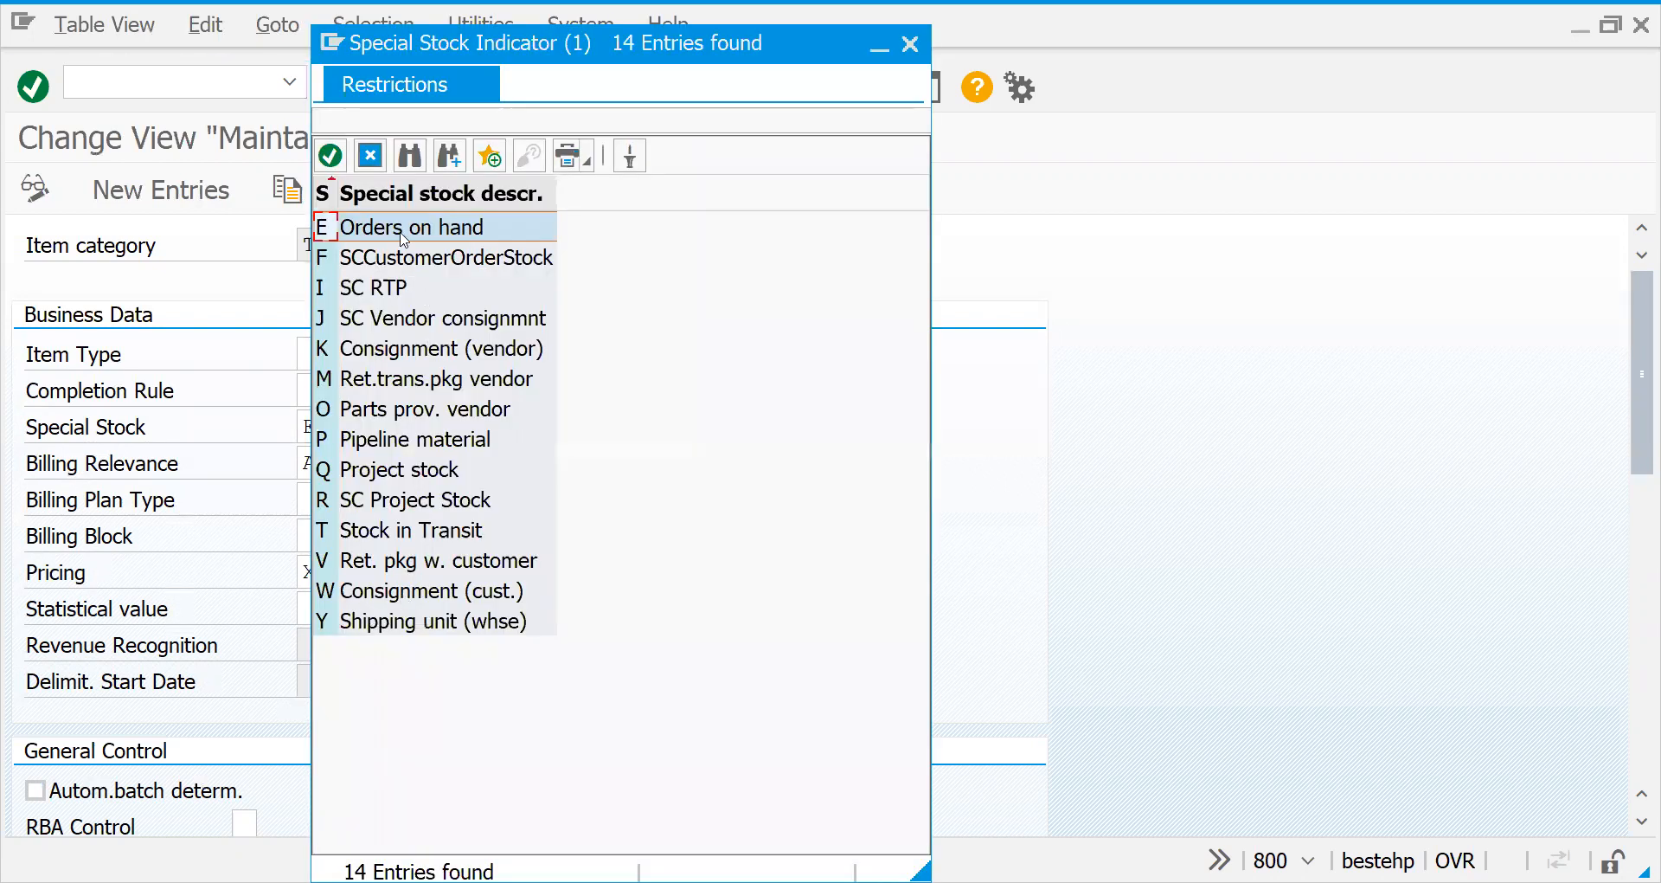
double_click(448, 230)
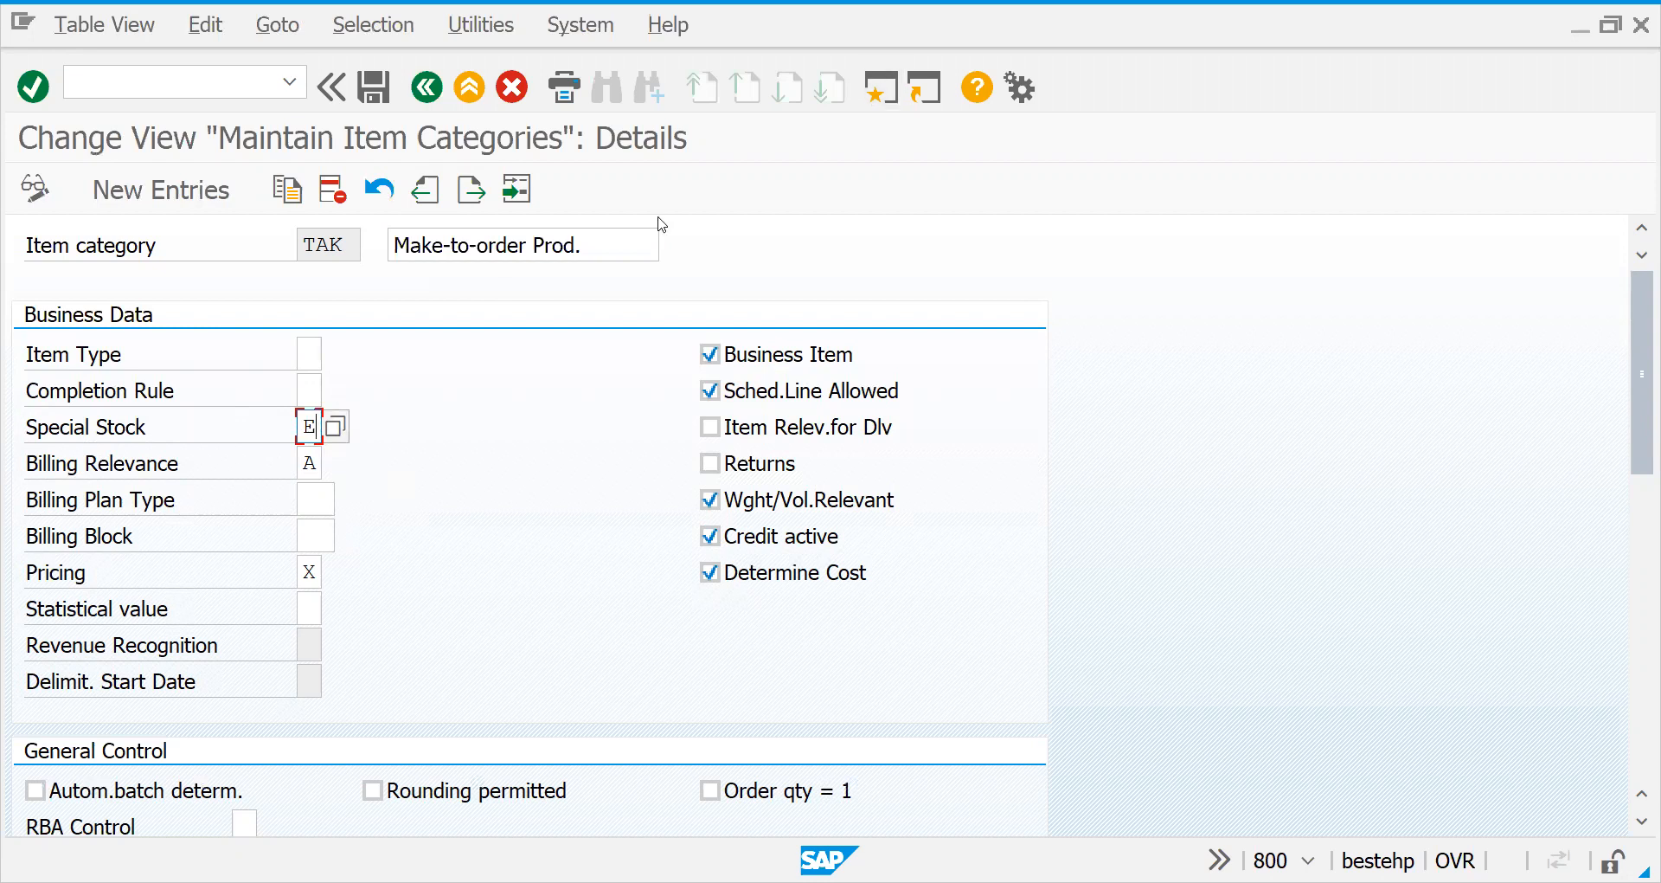
key(alt+Tab)
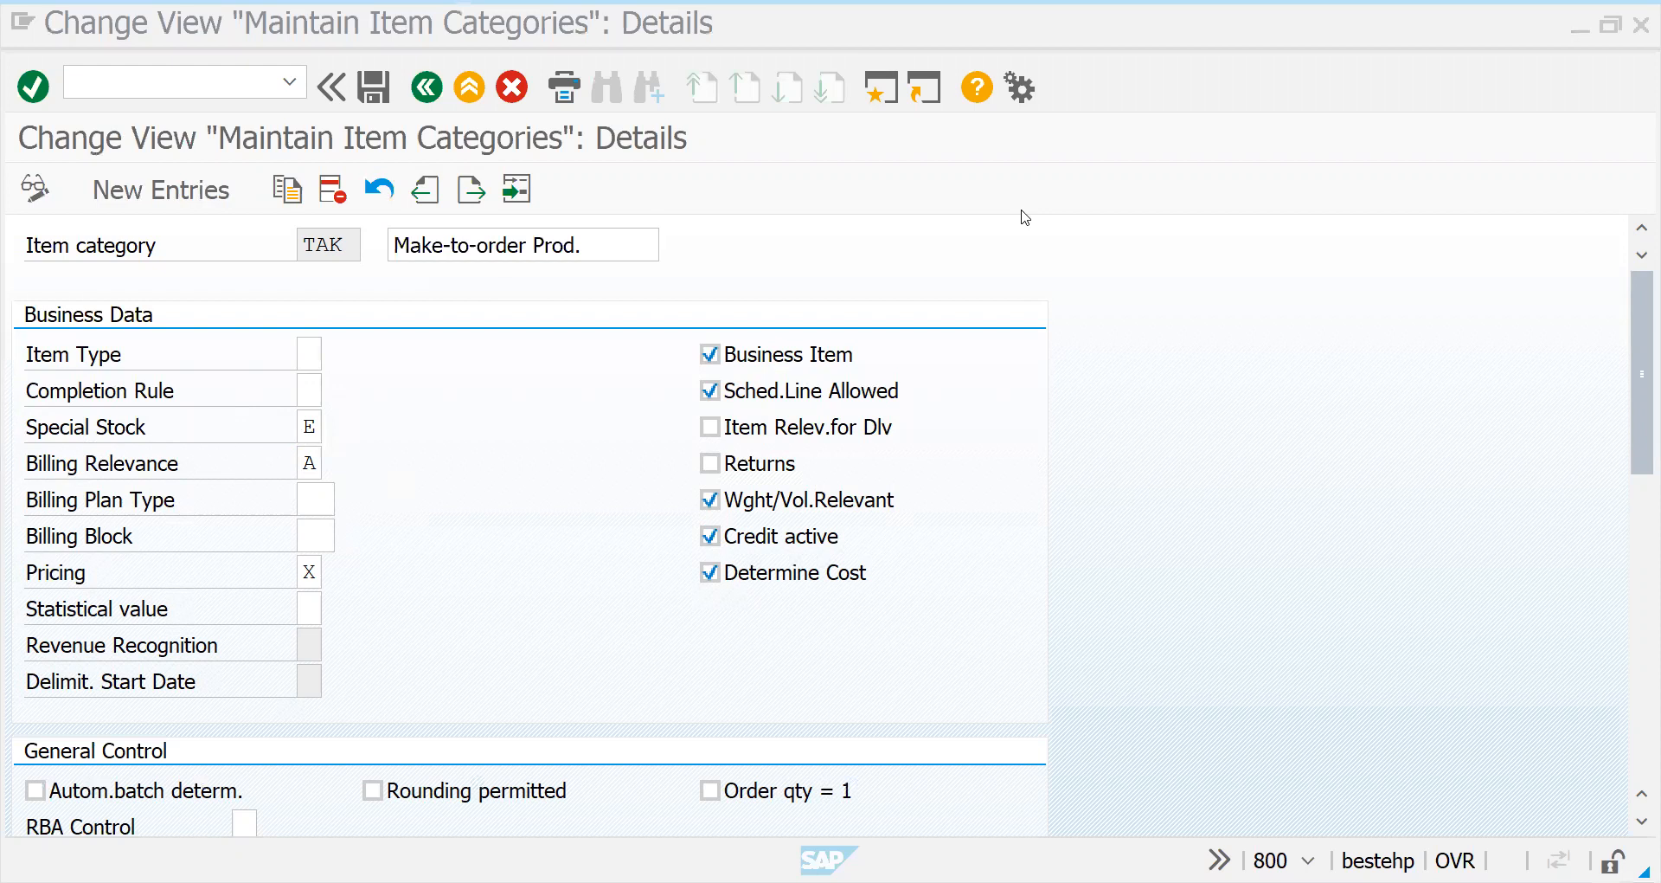
Step: Open the item category assignment overview and go to the entries for sales document type ZOR1
click(140, 76)
text(/n)
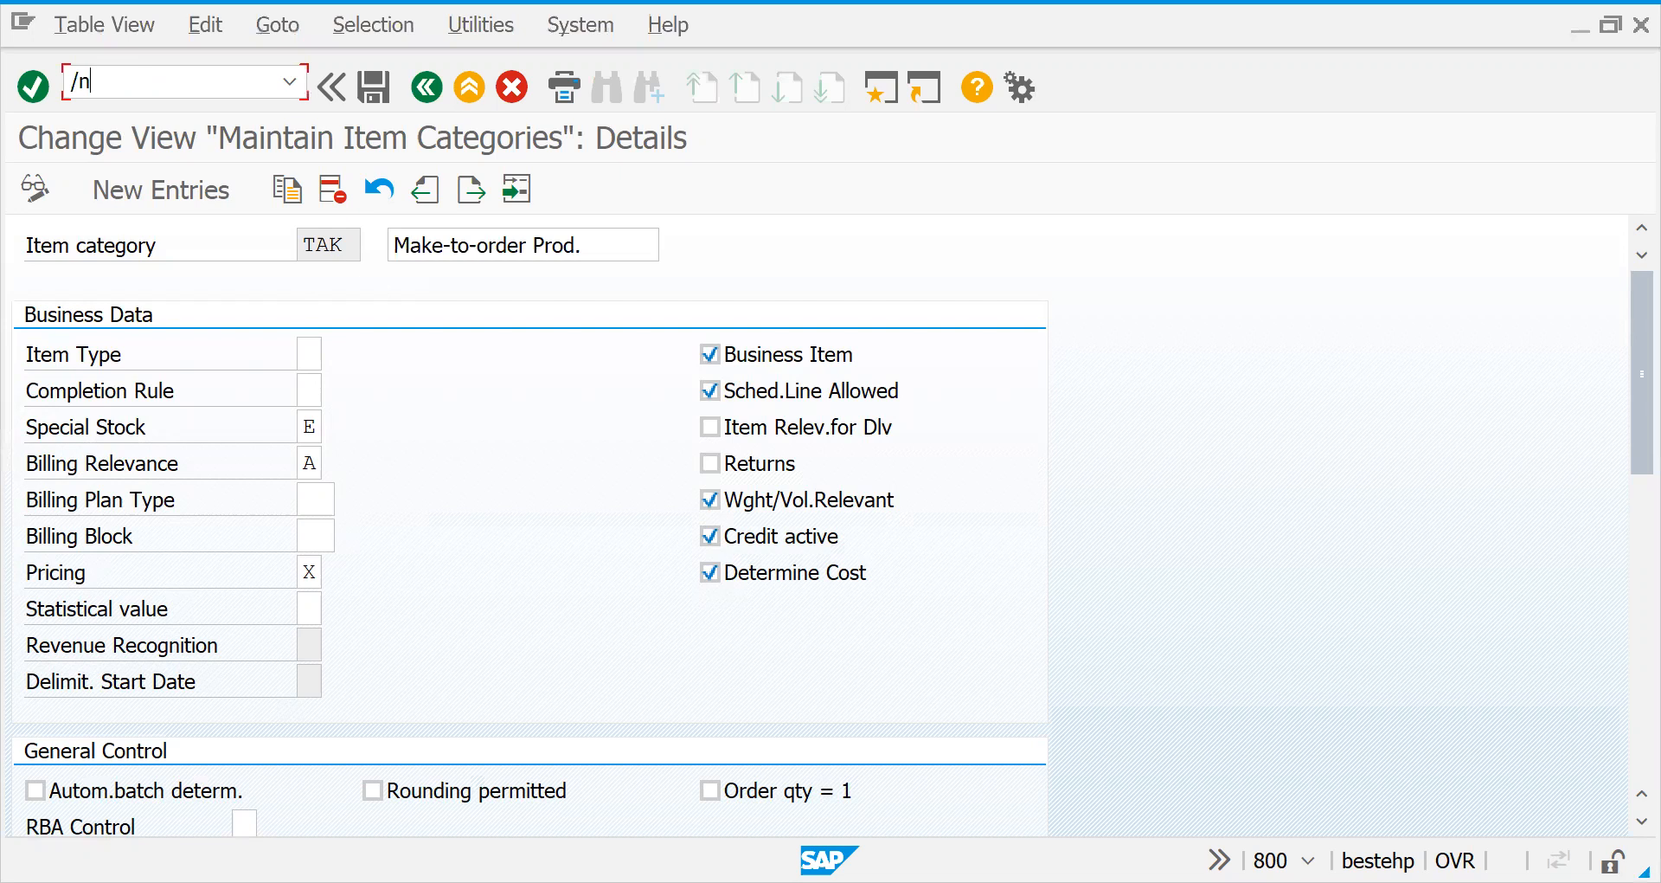
text(vov)
key(Return)
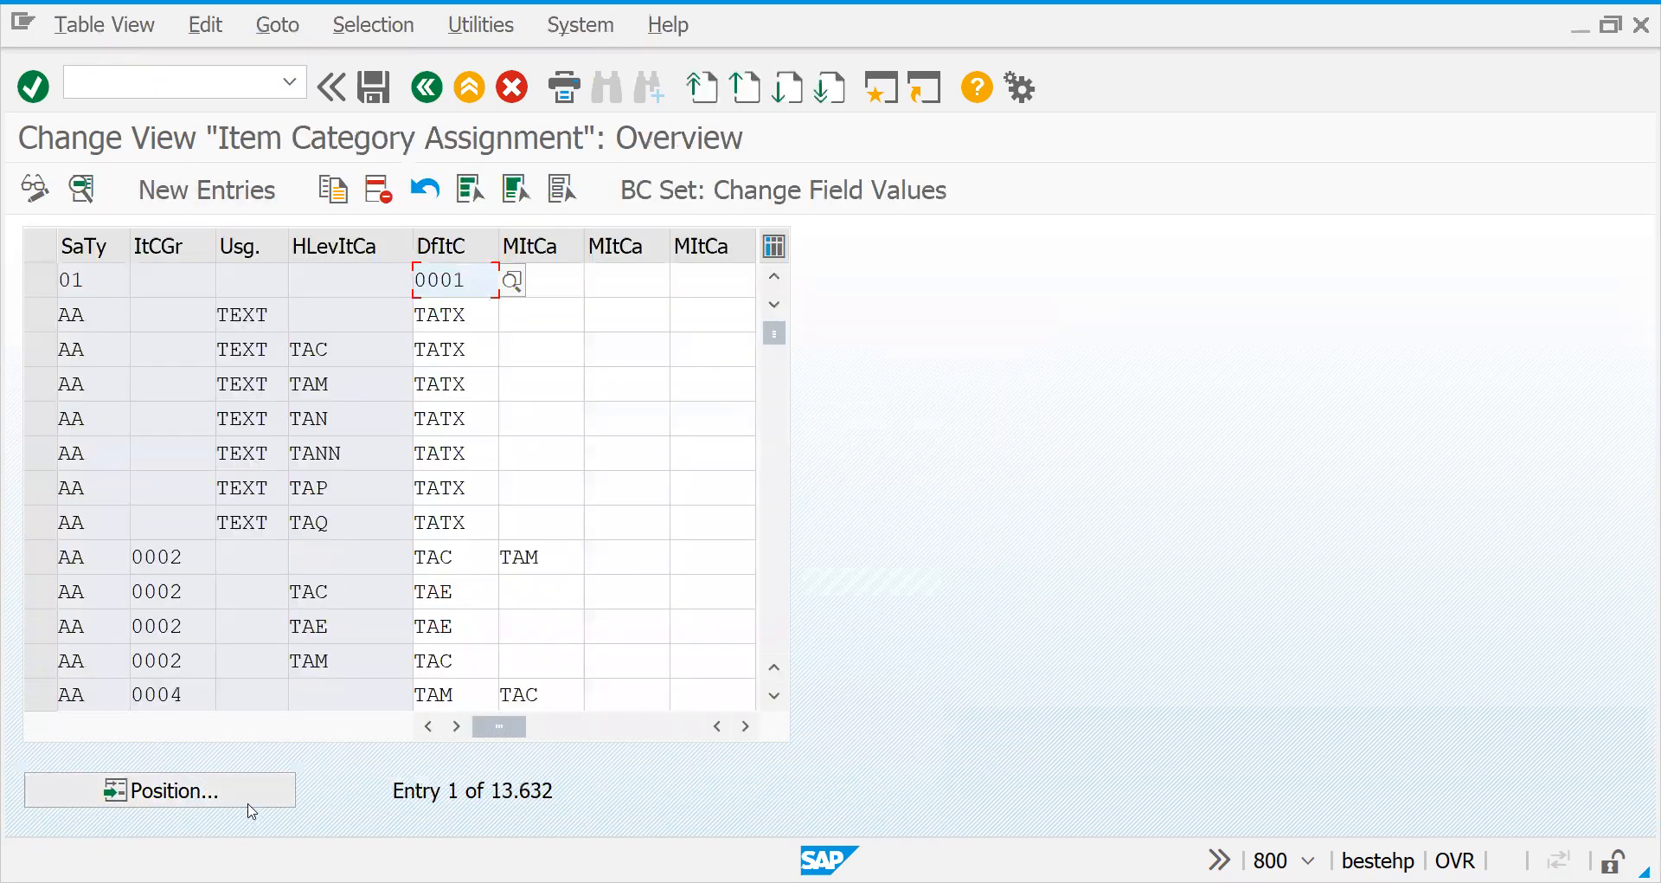
click(248, 804)
text(zor1)
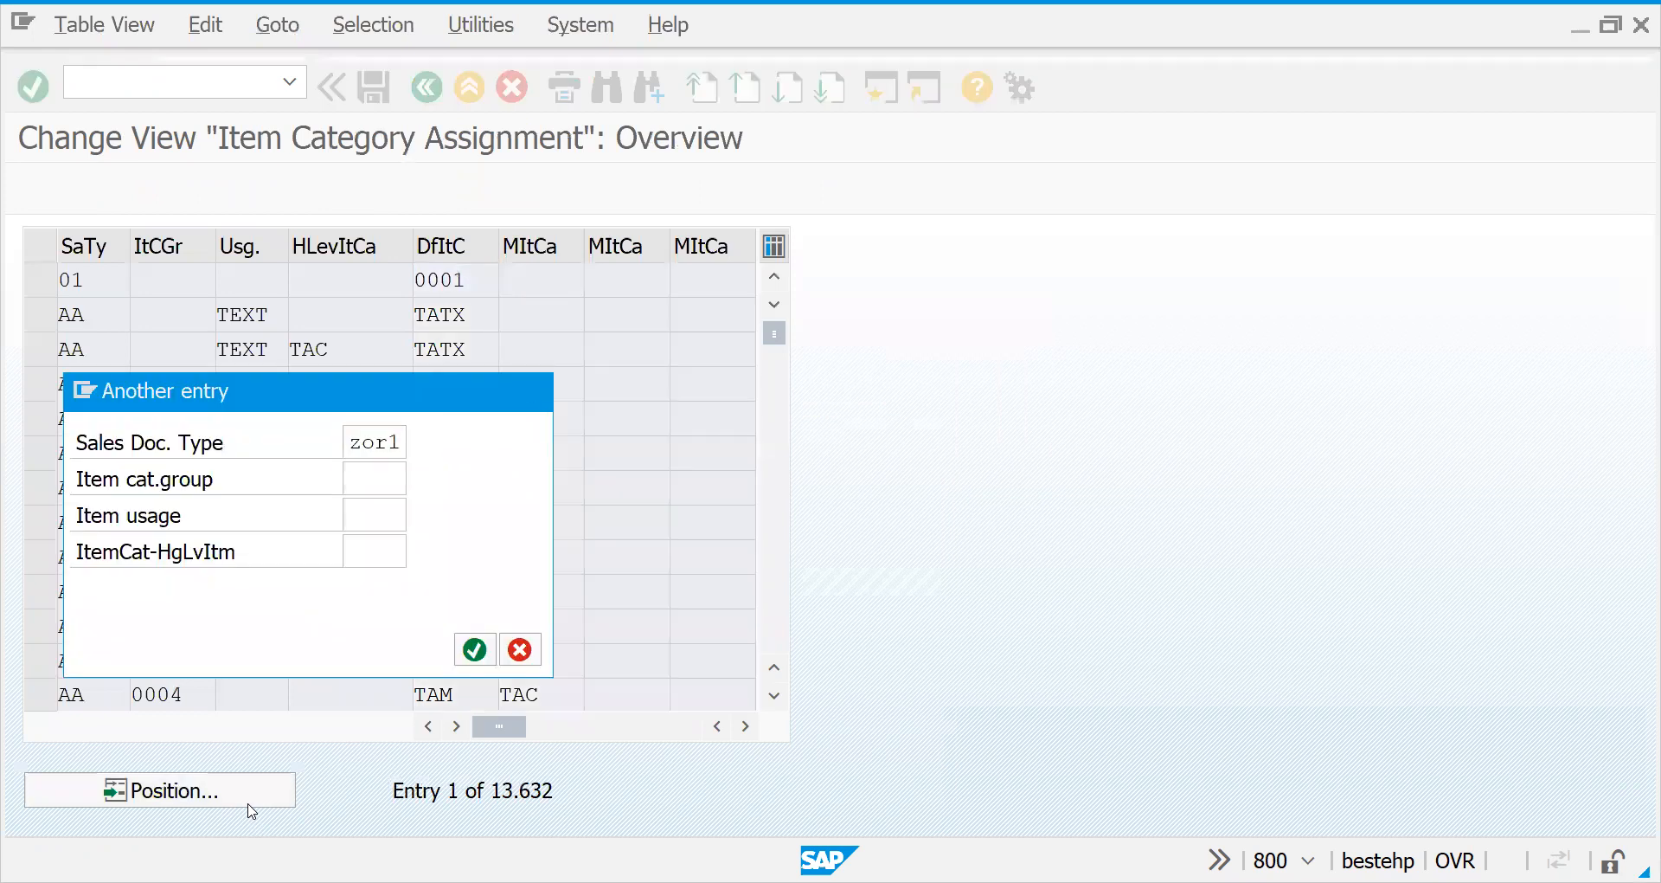
key(Return)
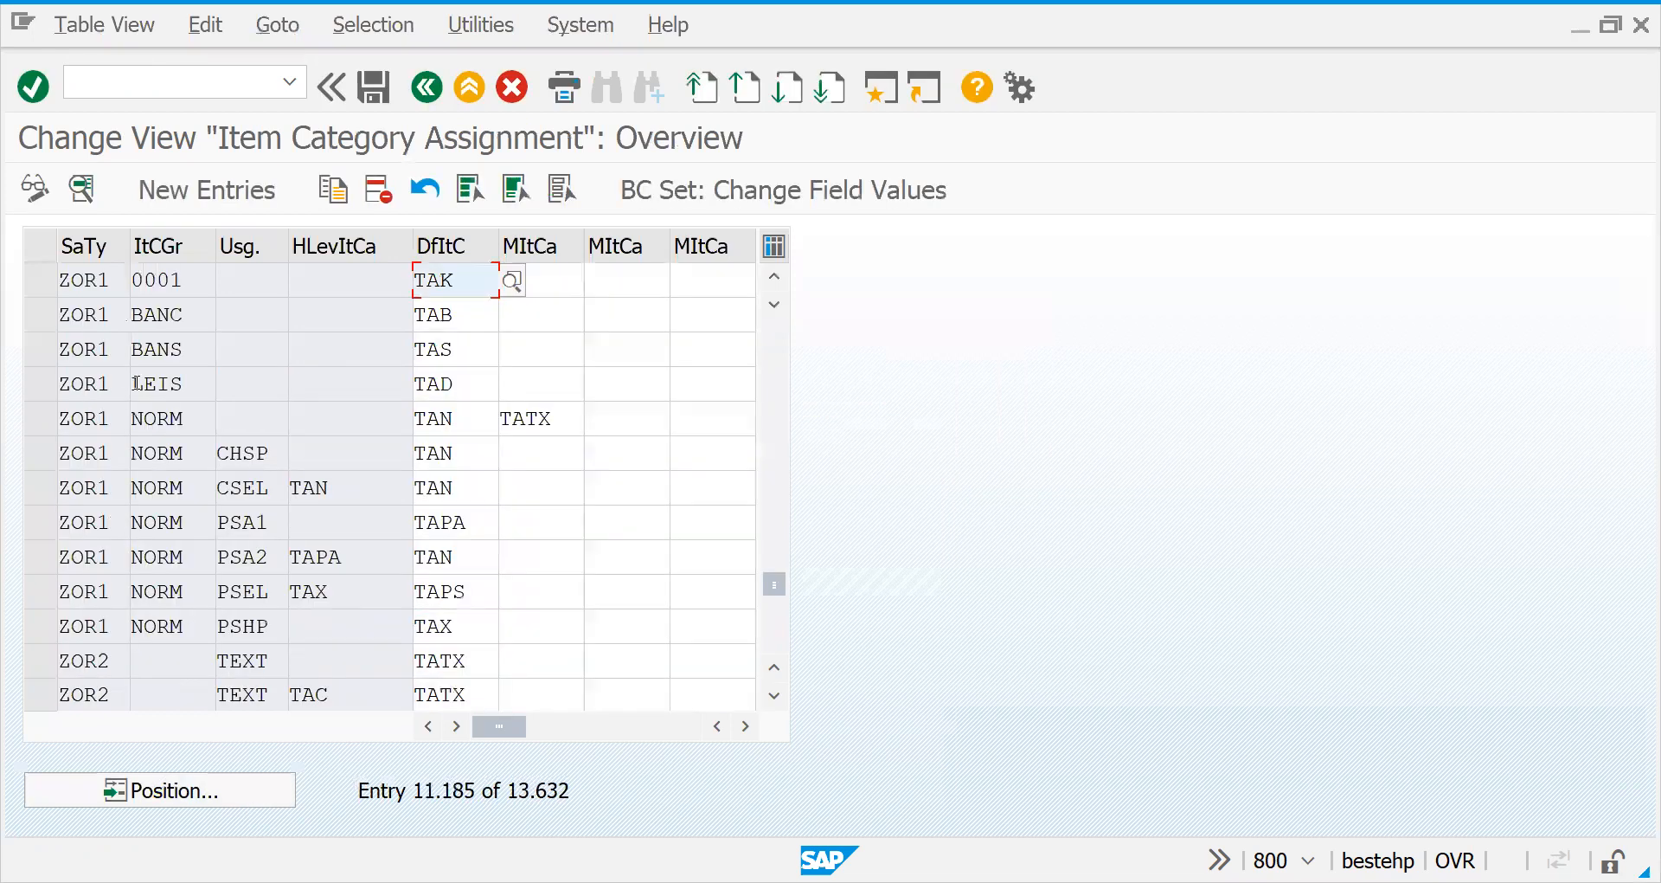
Step: Examine item category groups 0001 Make-to-order and 0002 Configuration, and select the ZOR1 assignment row for group 0001
click(168, 291)
click(228, 282)
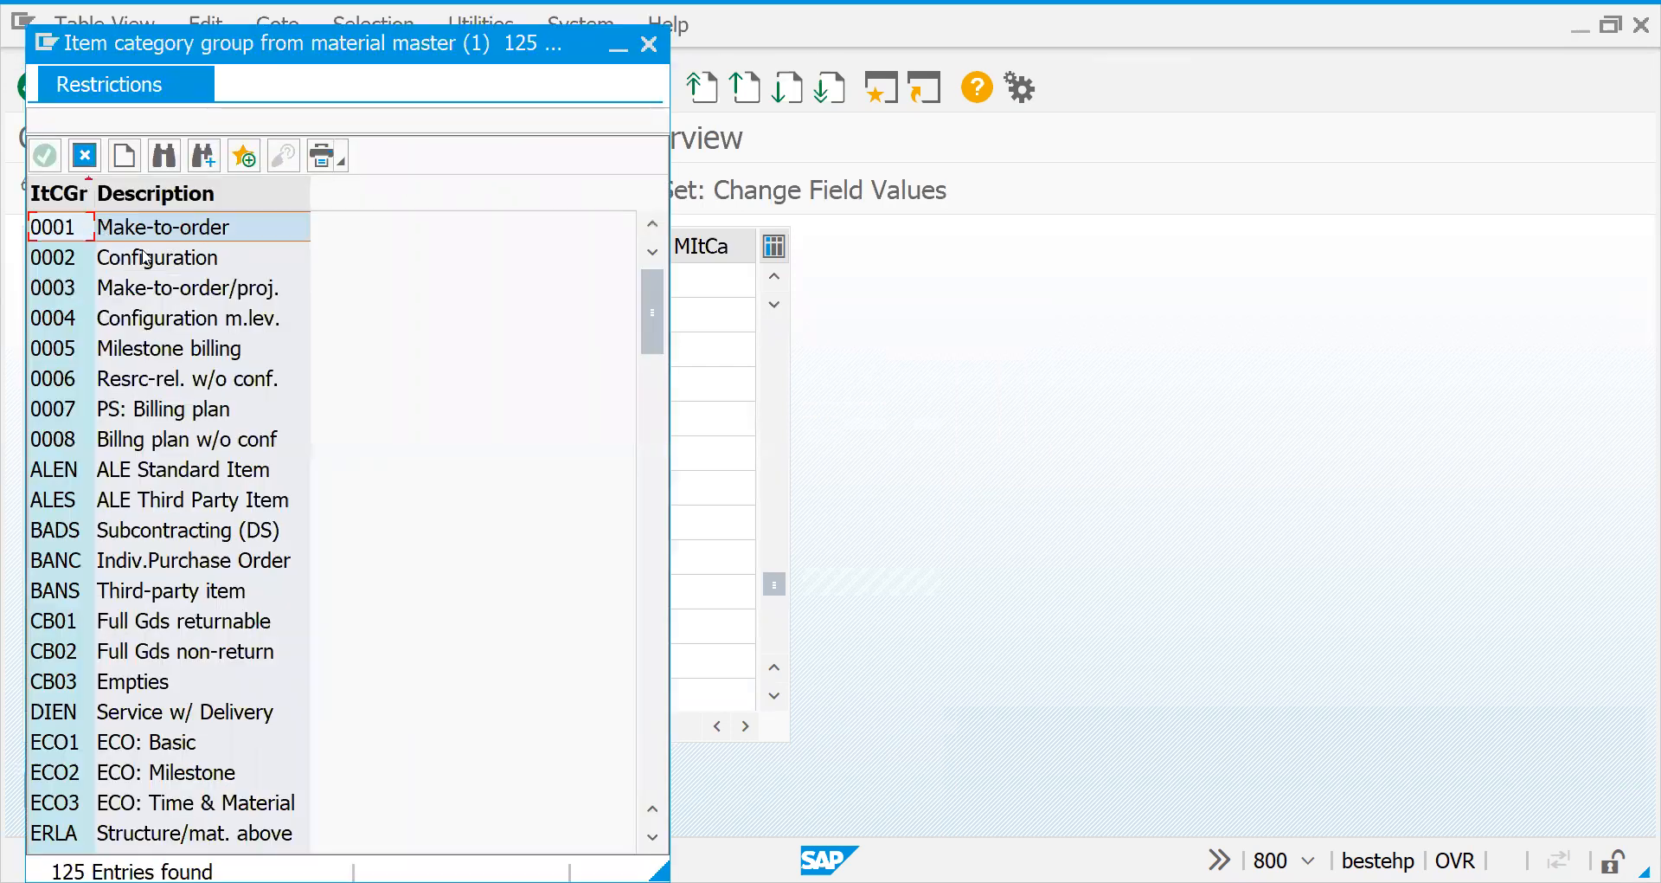
click(100, 257)
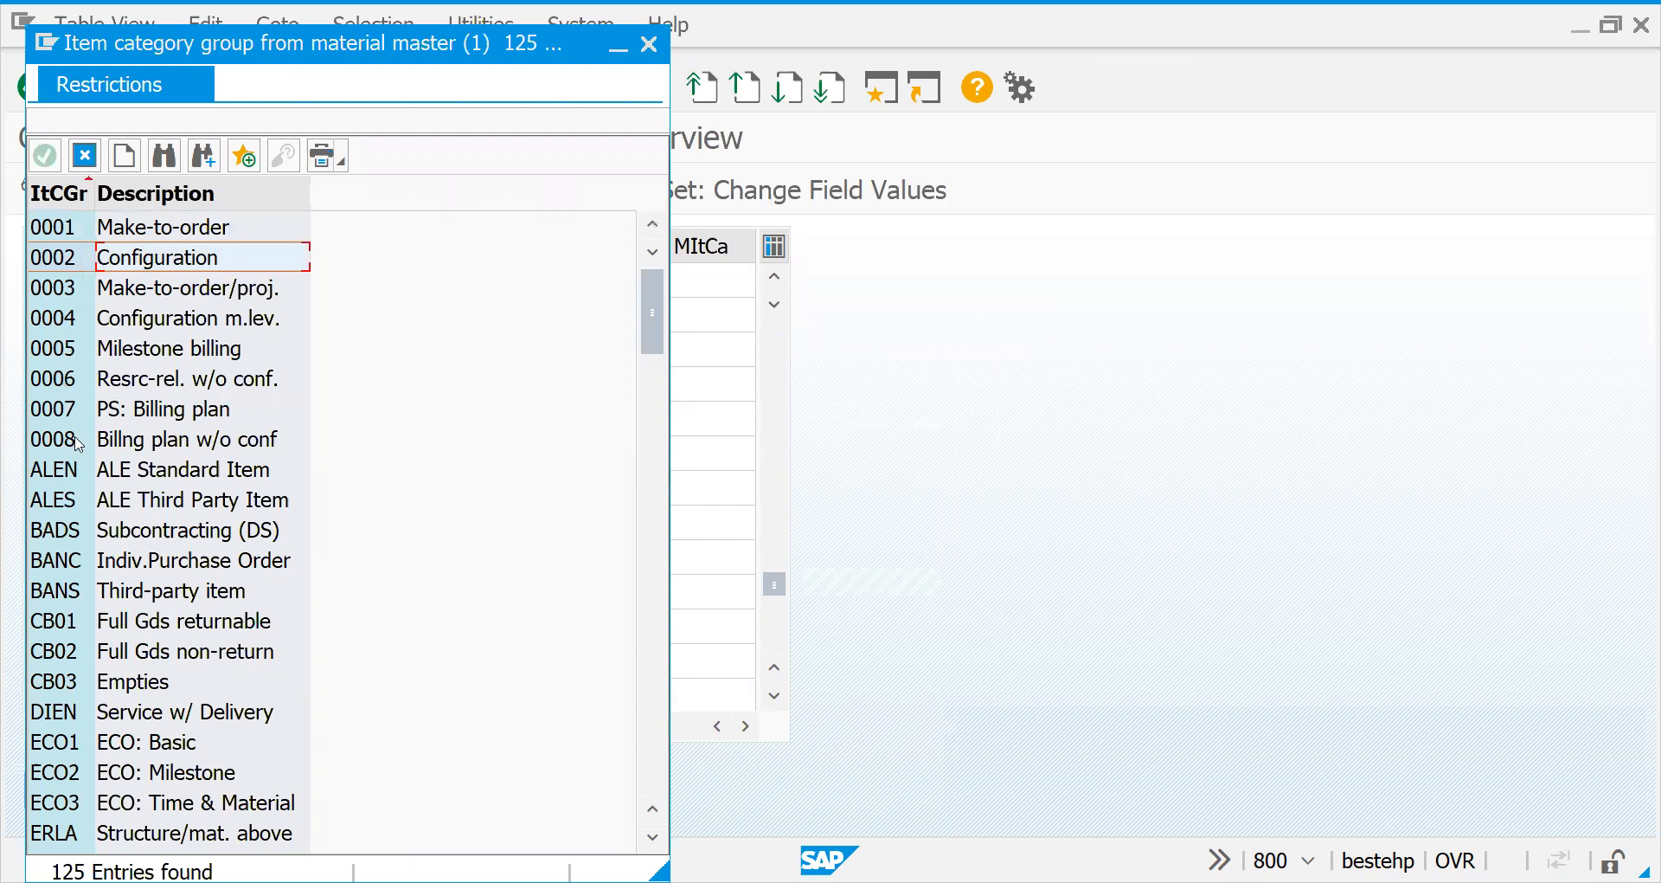
click(80, 227)
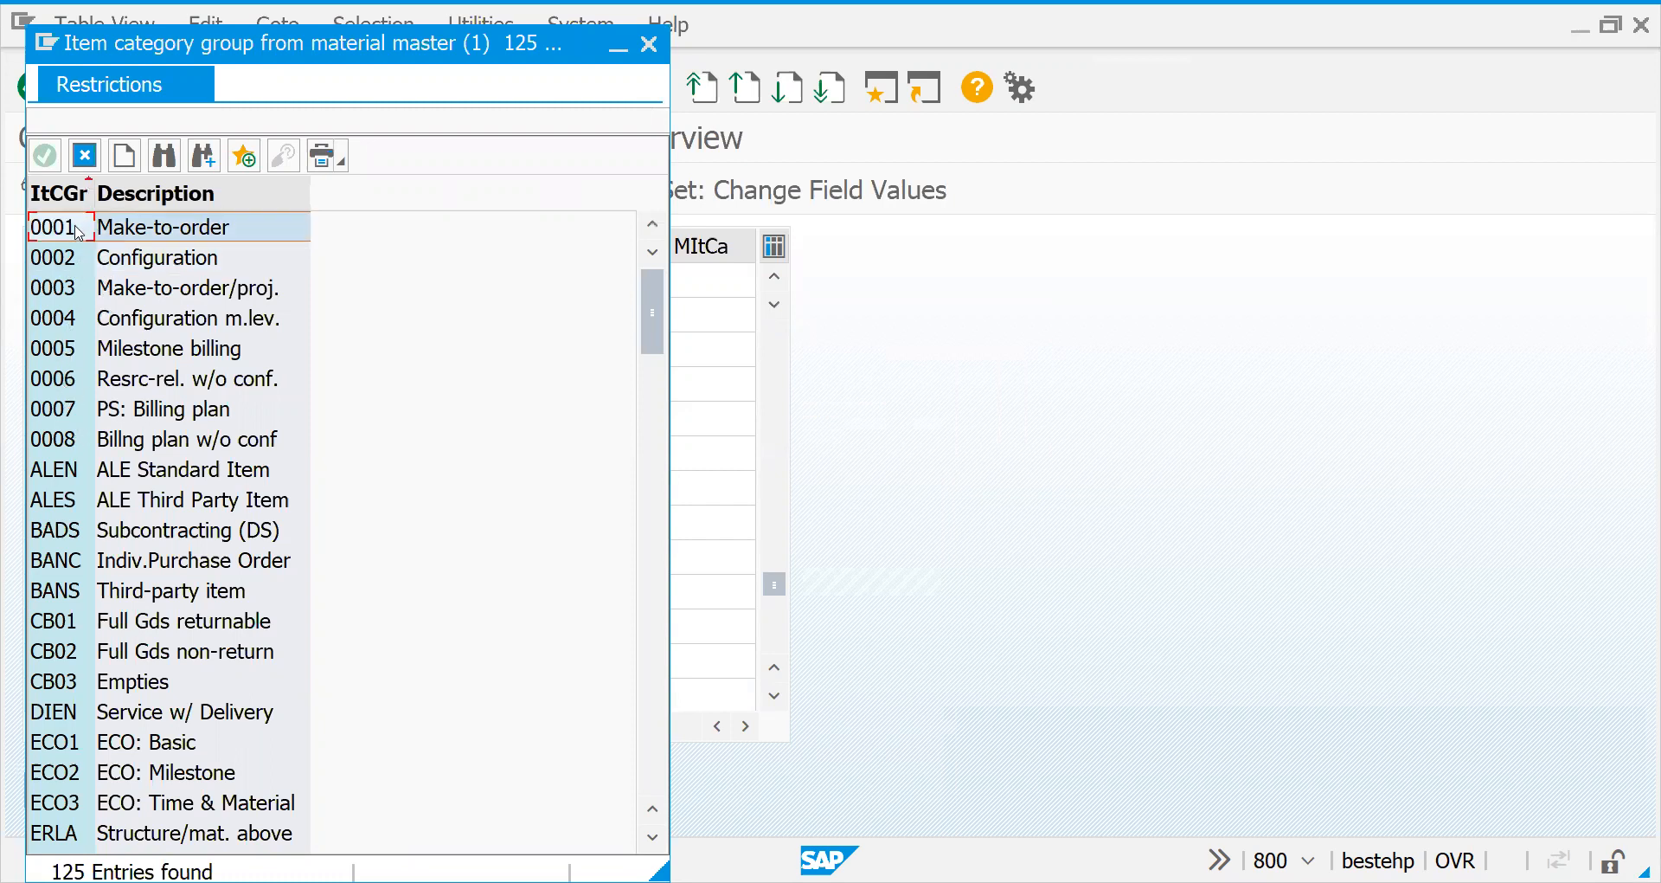
click(78, 259)
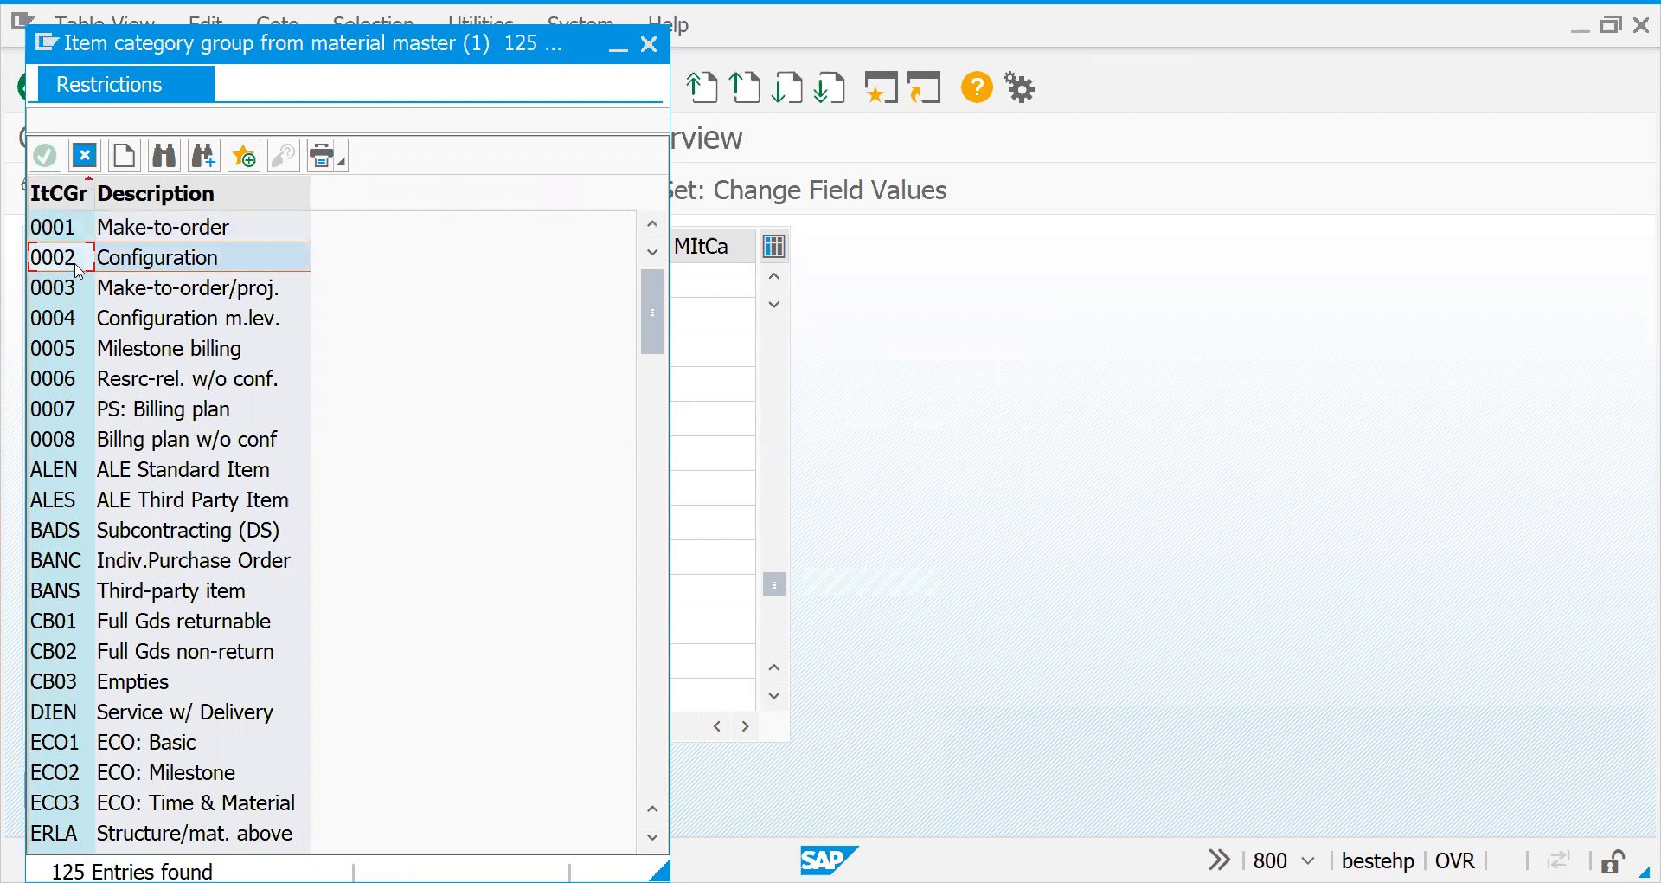
click(77, 236)
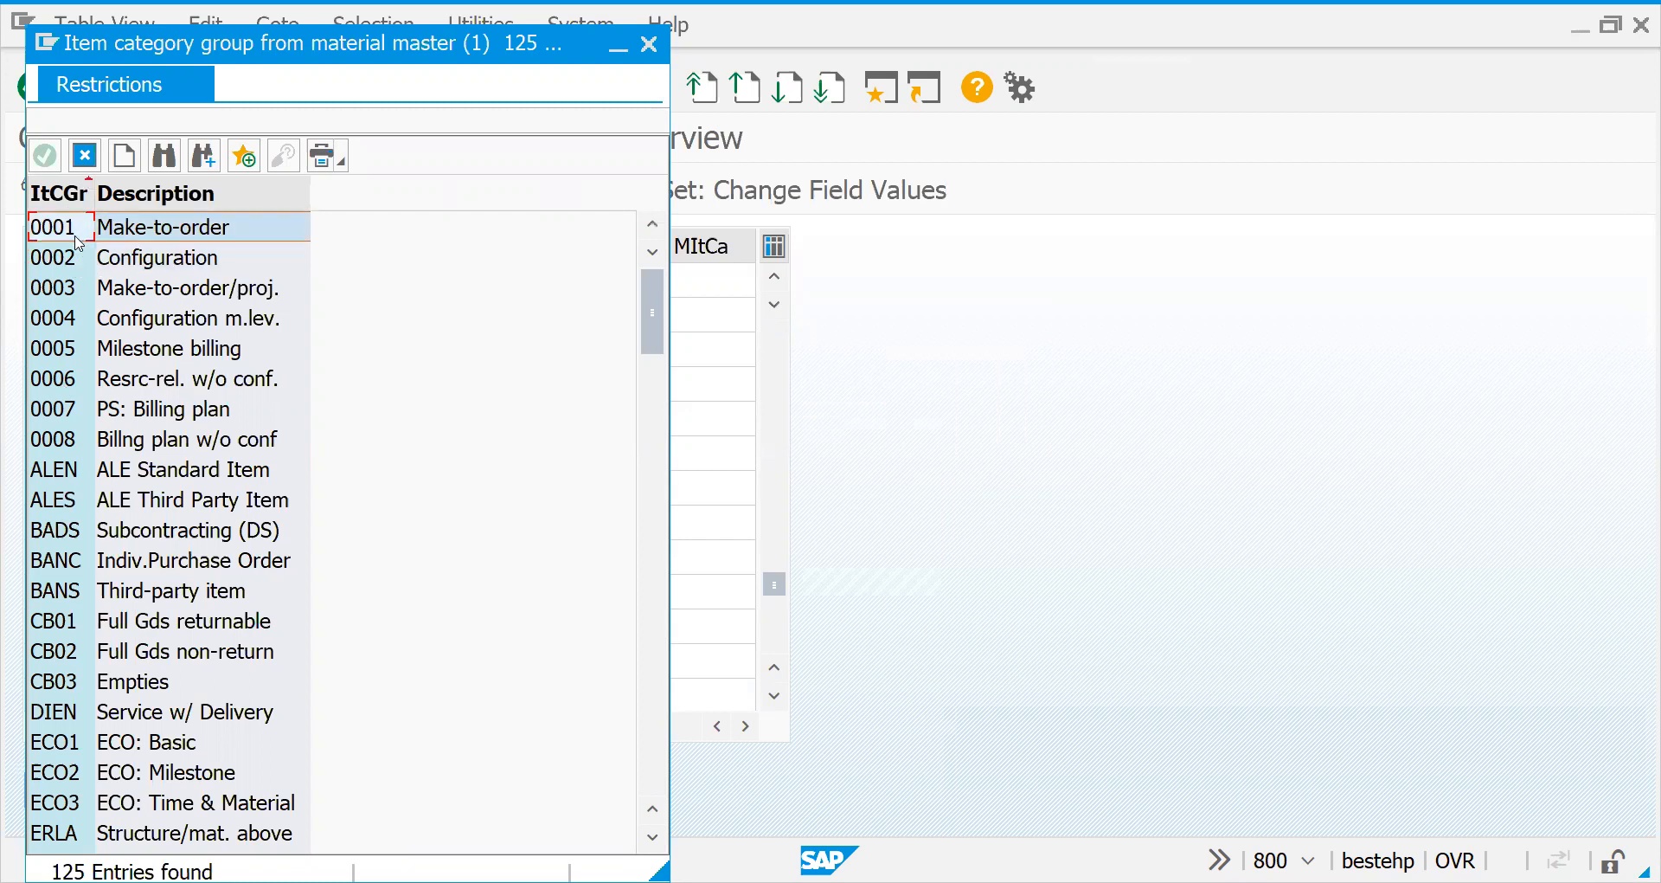
click(58, 269)
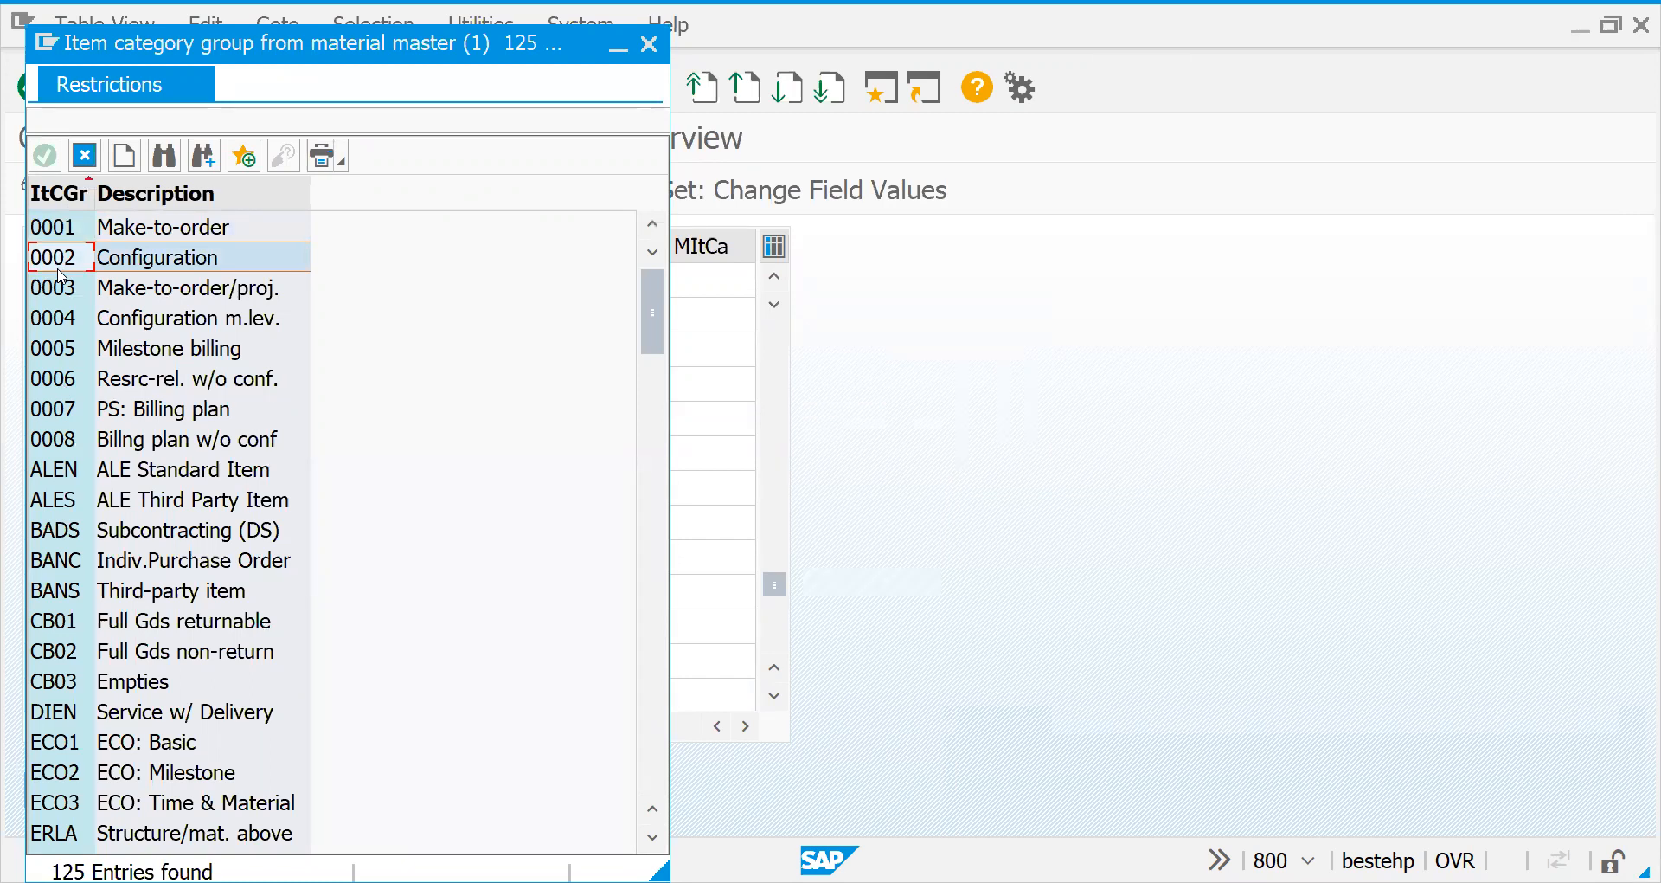
click(64, 234)
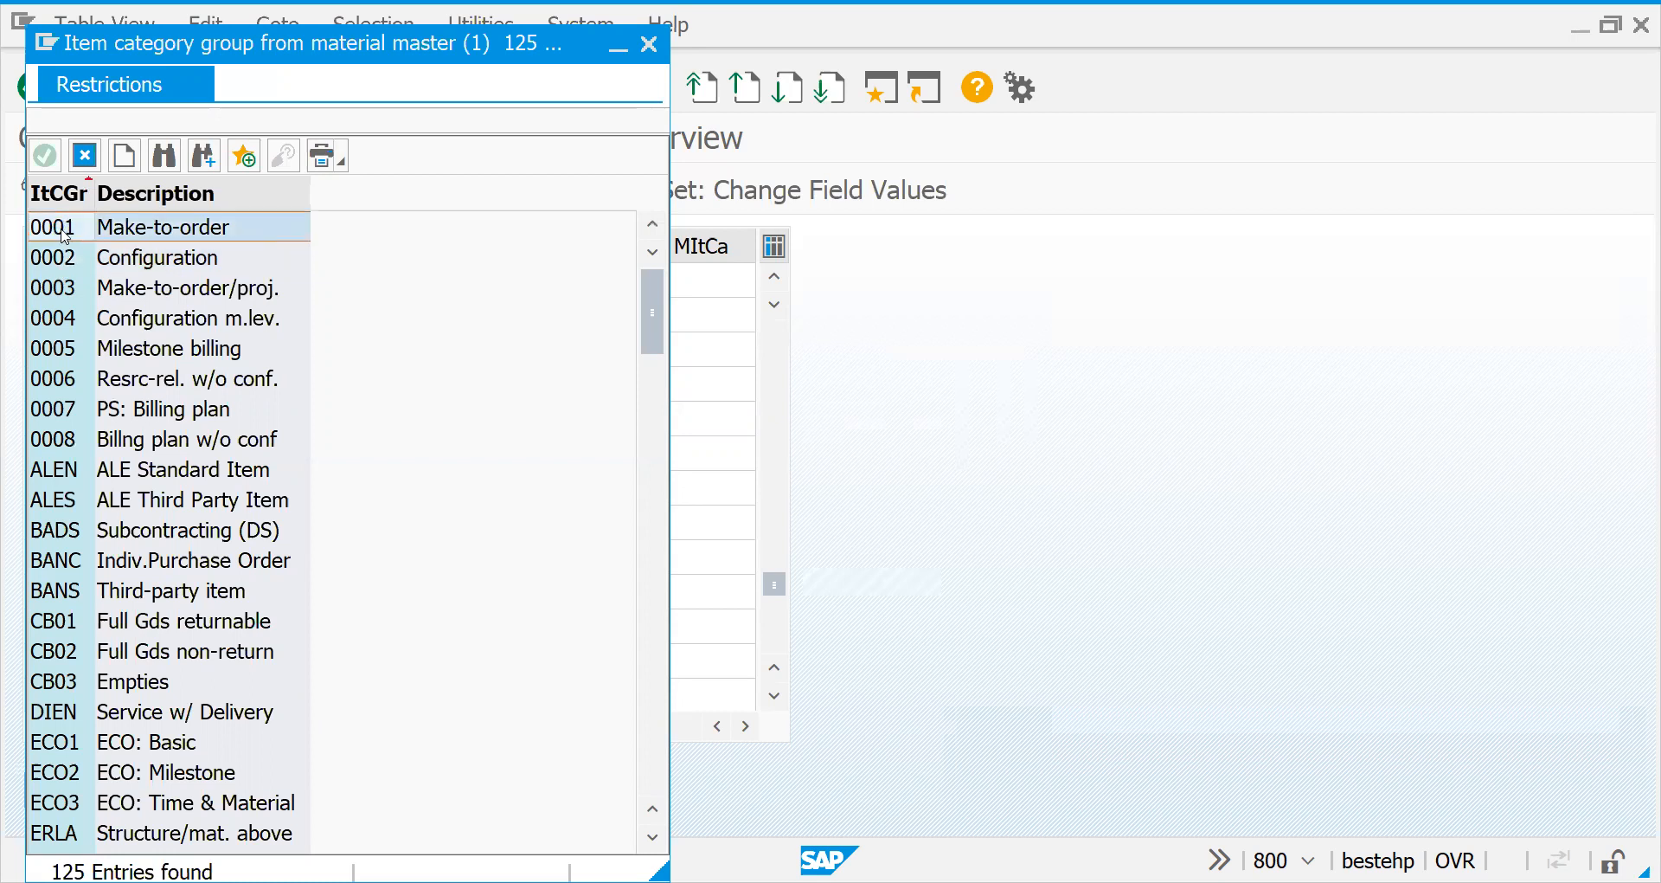
double_click(64, 234)
click(444, 286)
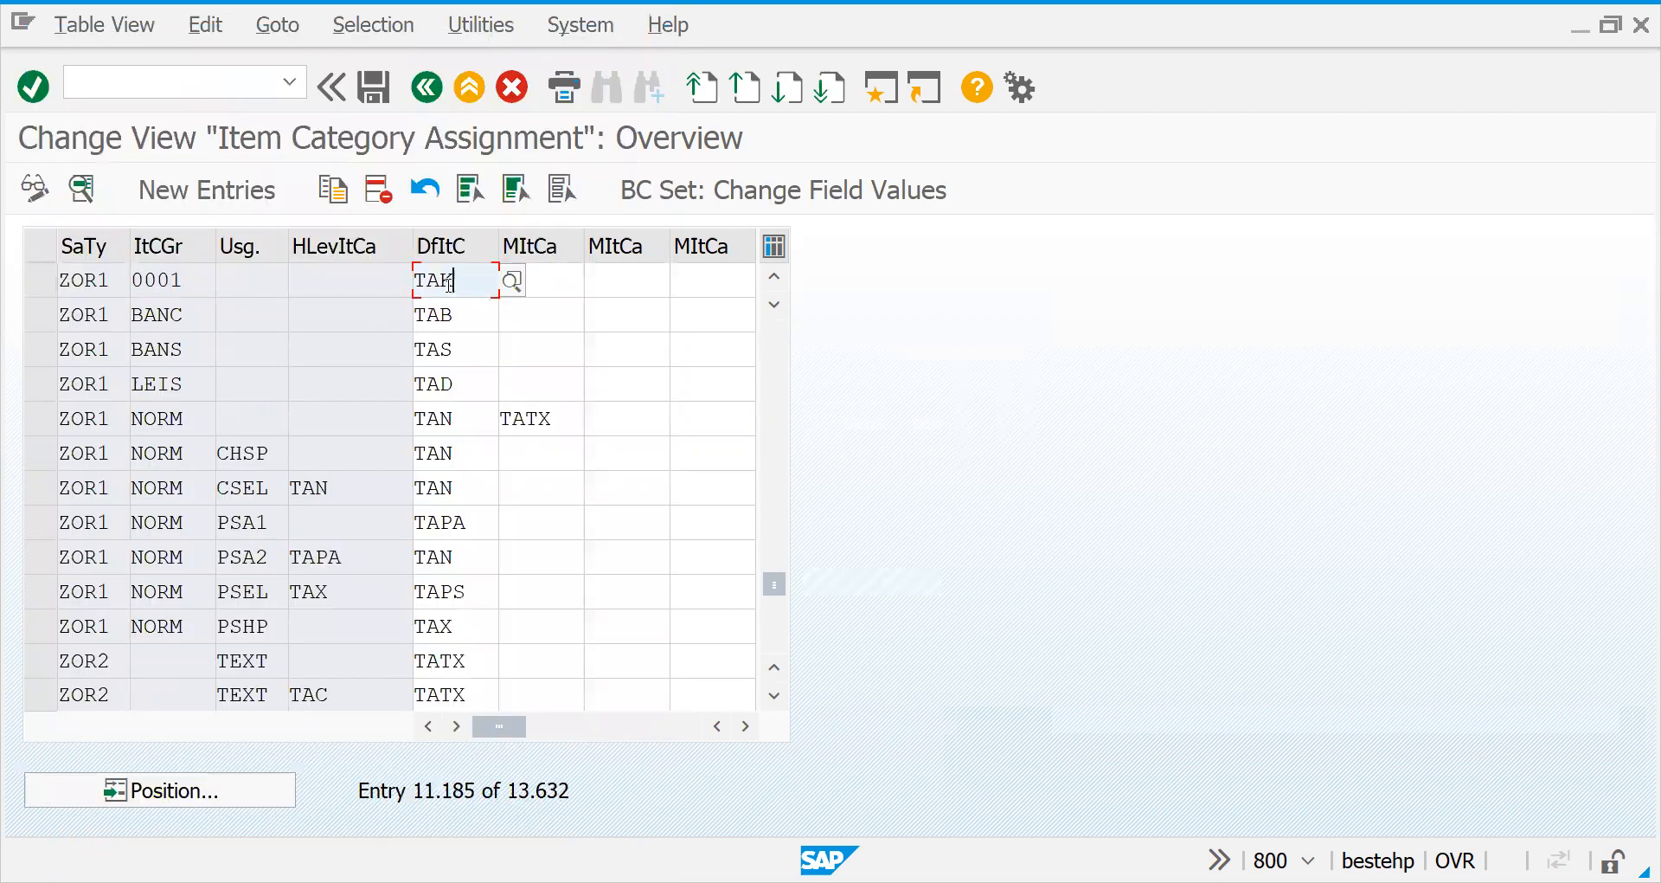
click(36, 280)
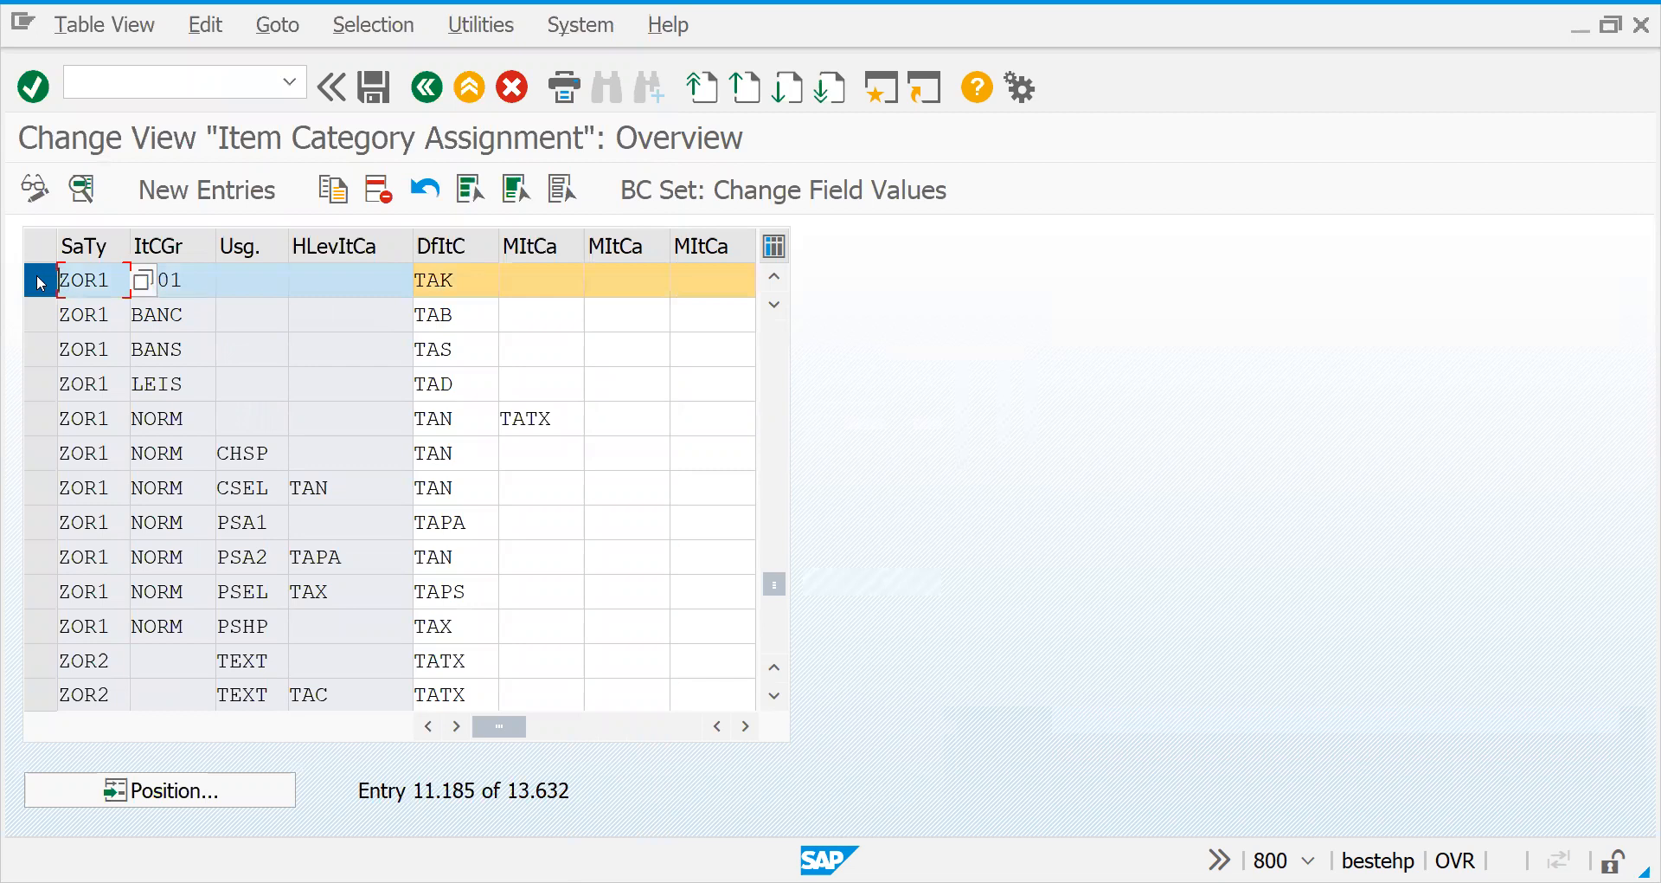
Step: Find the item category assignment for sales document type OR with item category group 0001
click(232, 790)
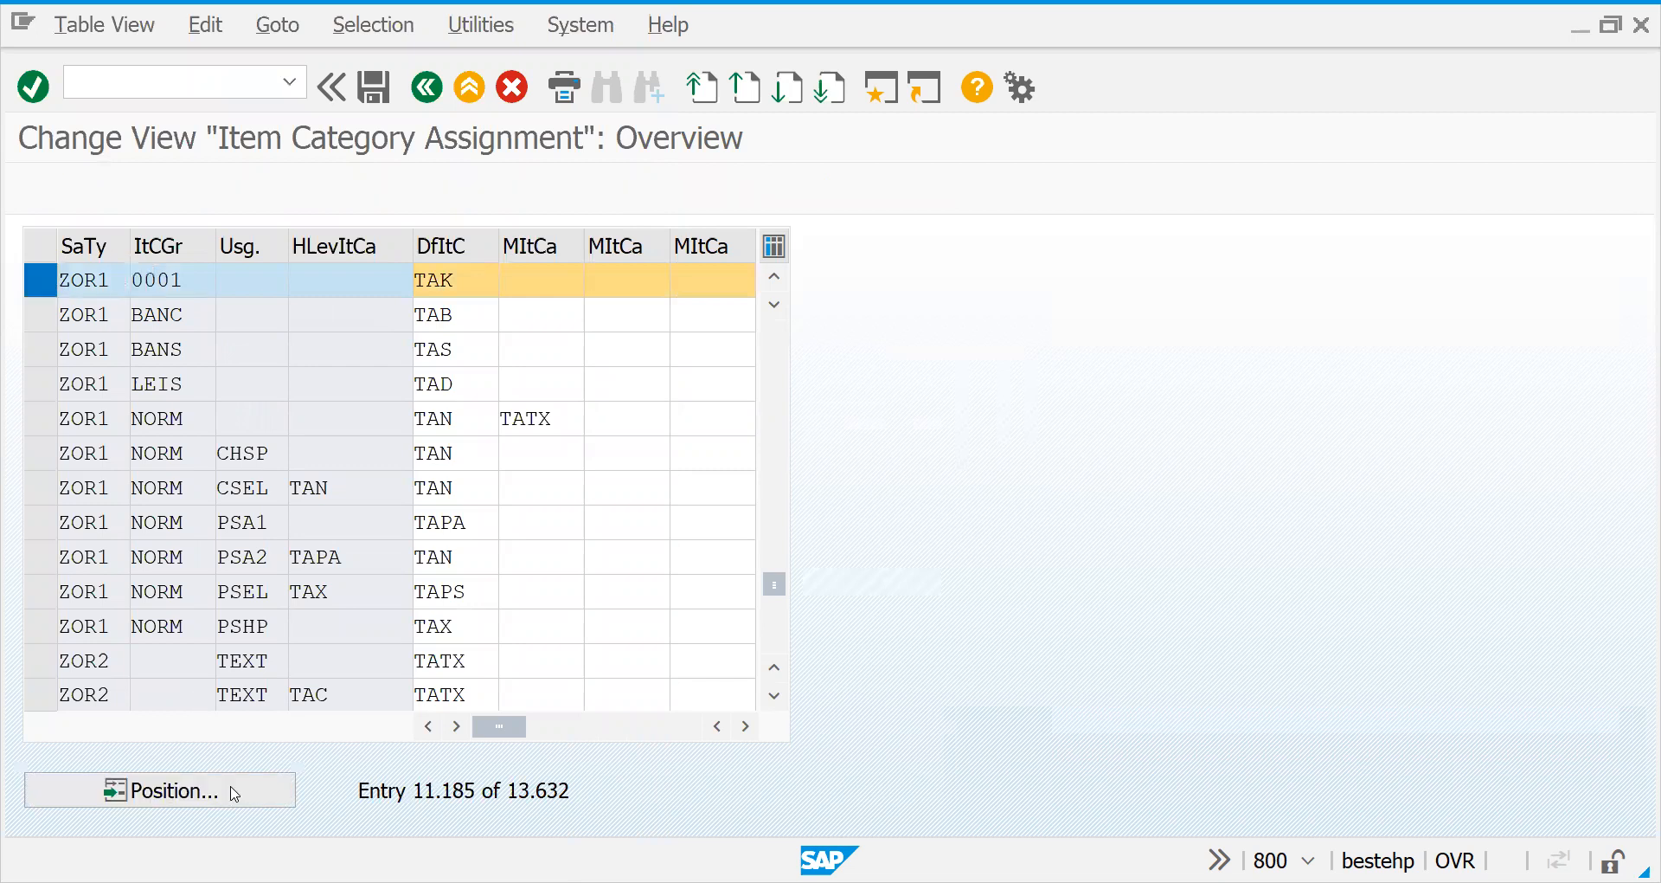
text(OR)
key(Return)
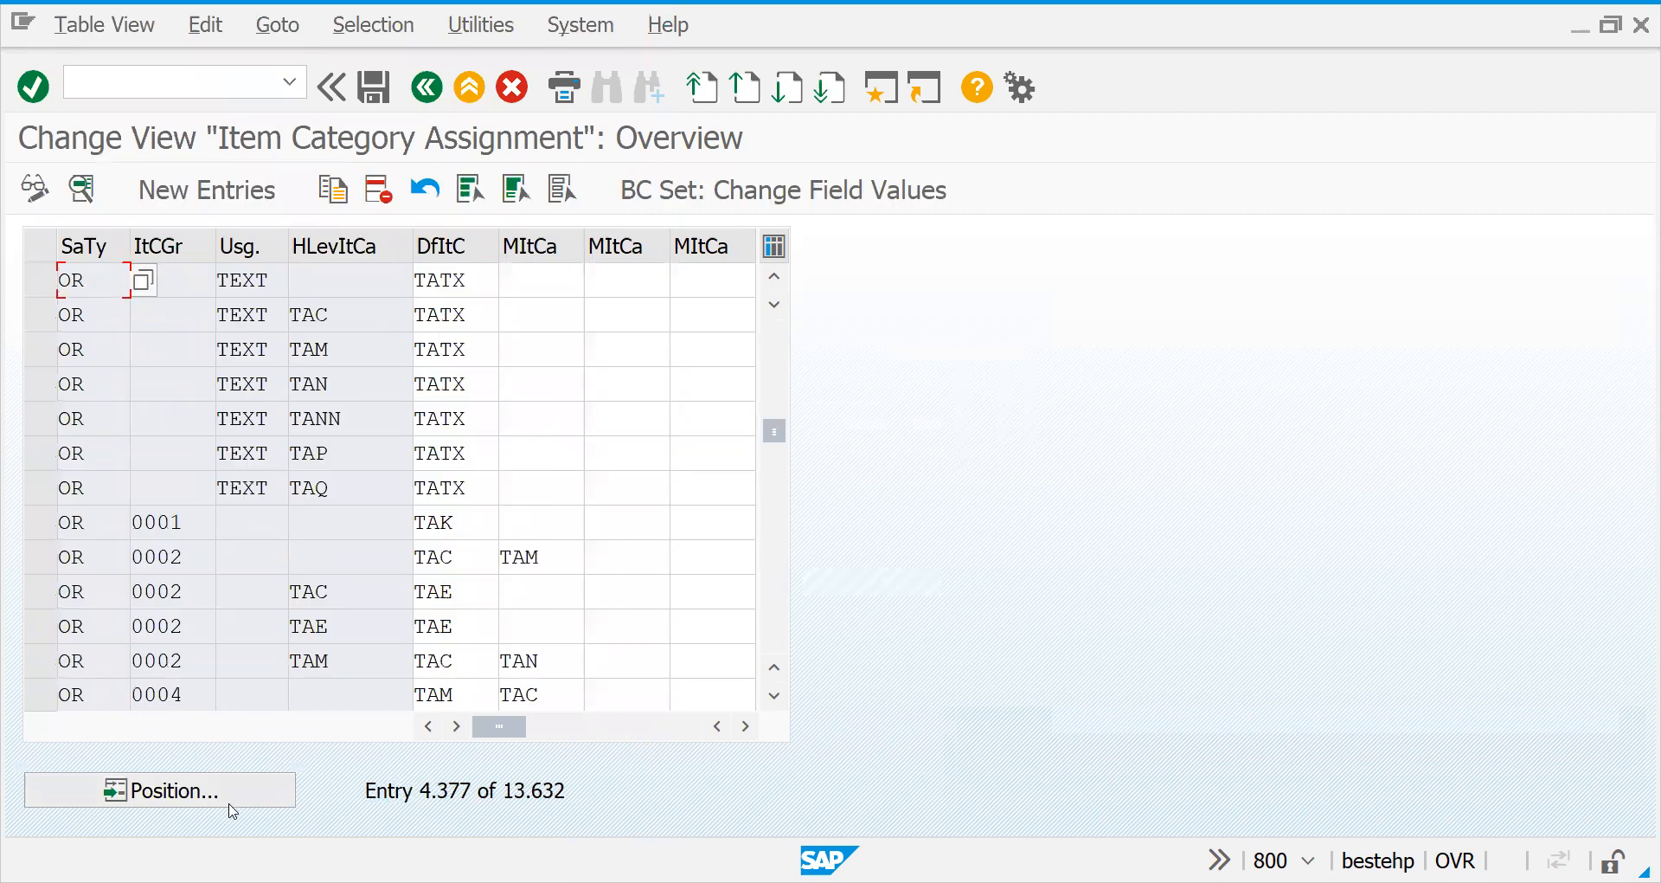
click(230, 803)
key(Tab)
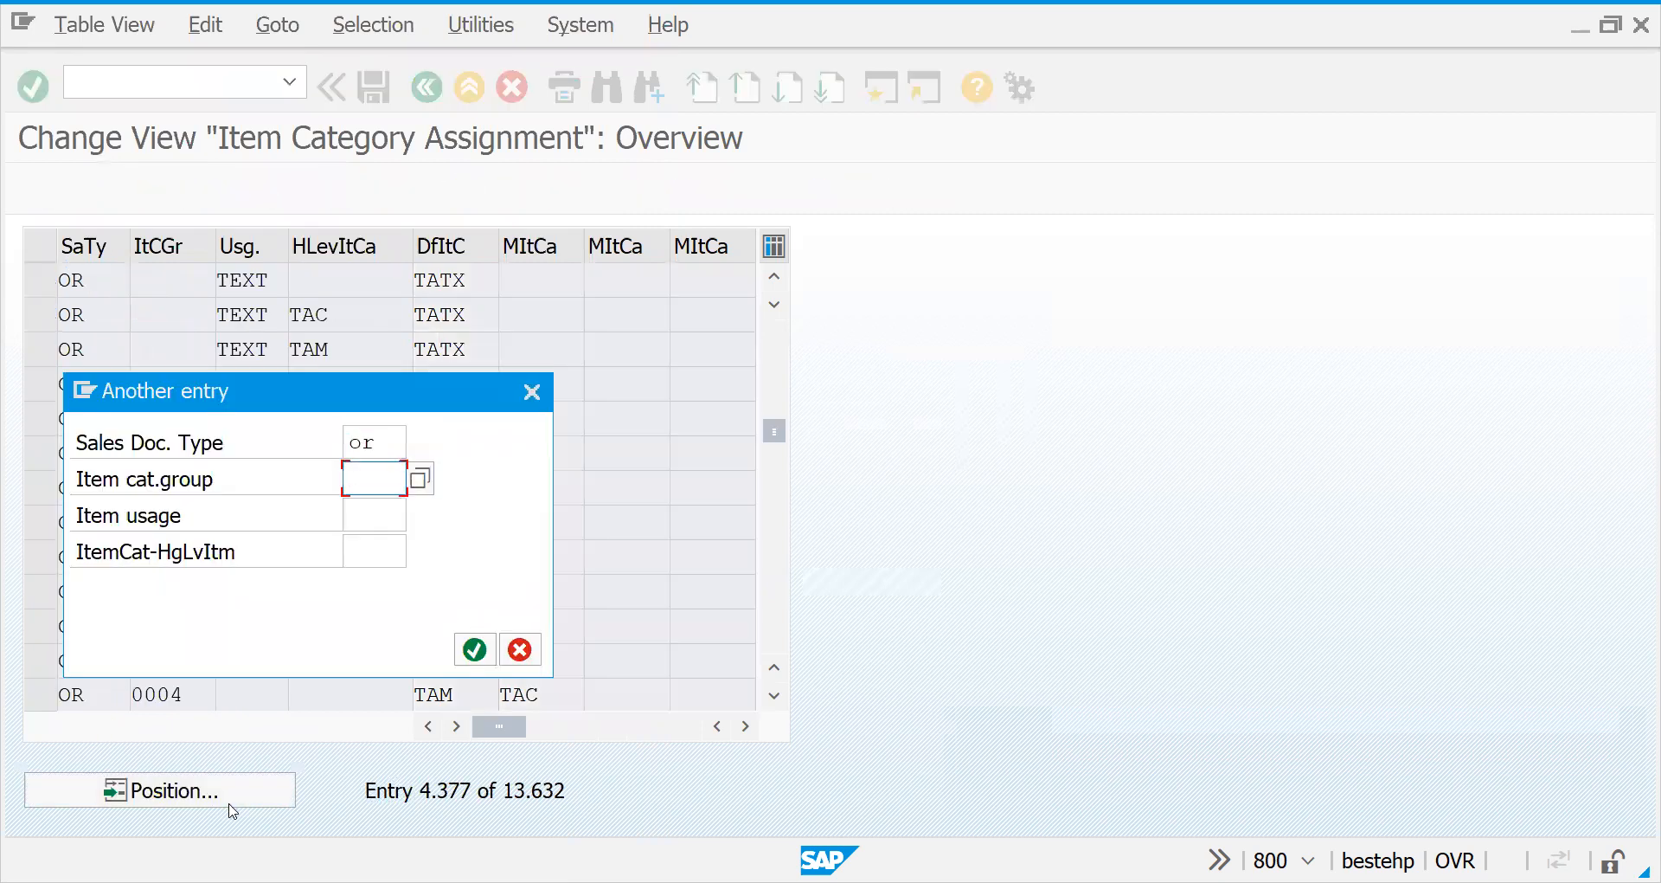
text(0001)
key(Return)
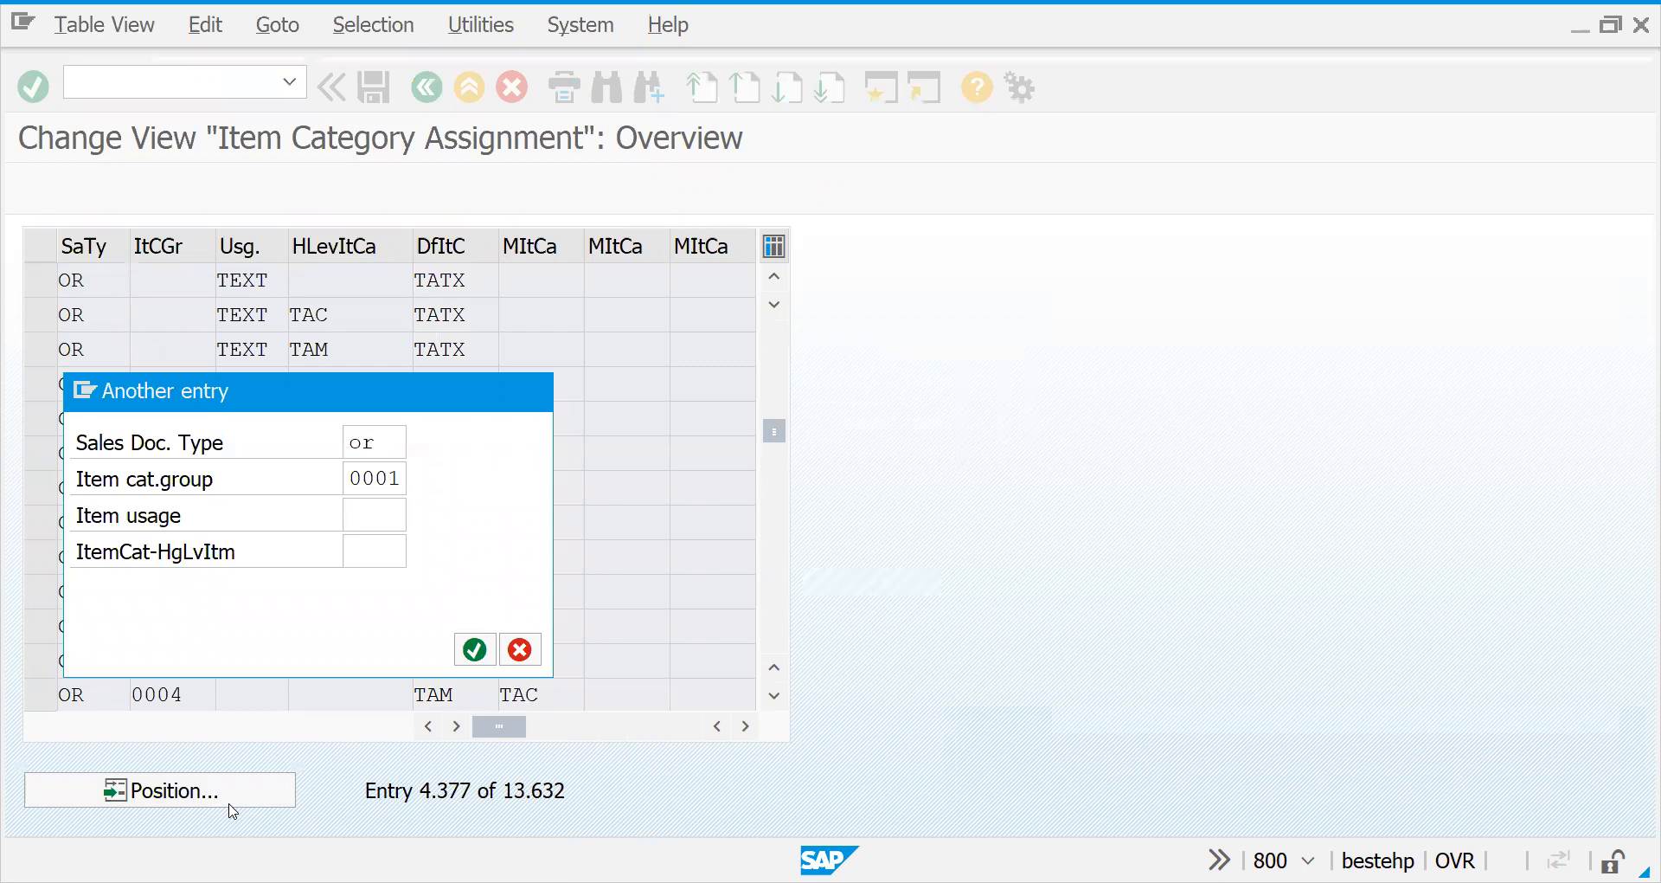
key(Tab)
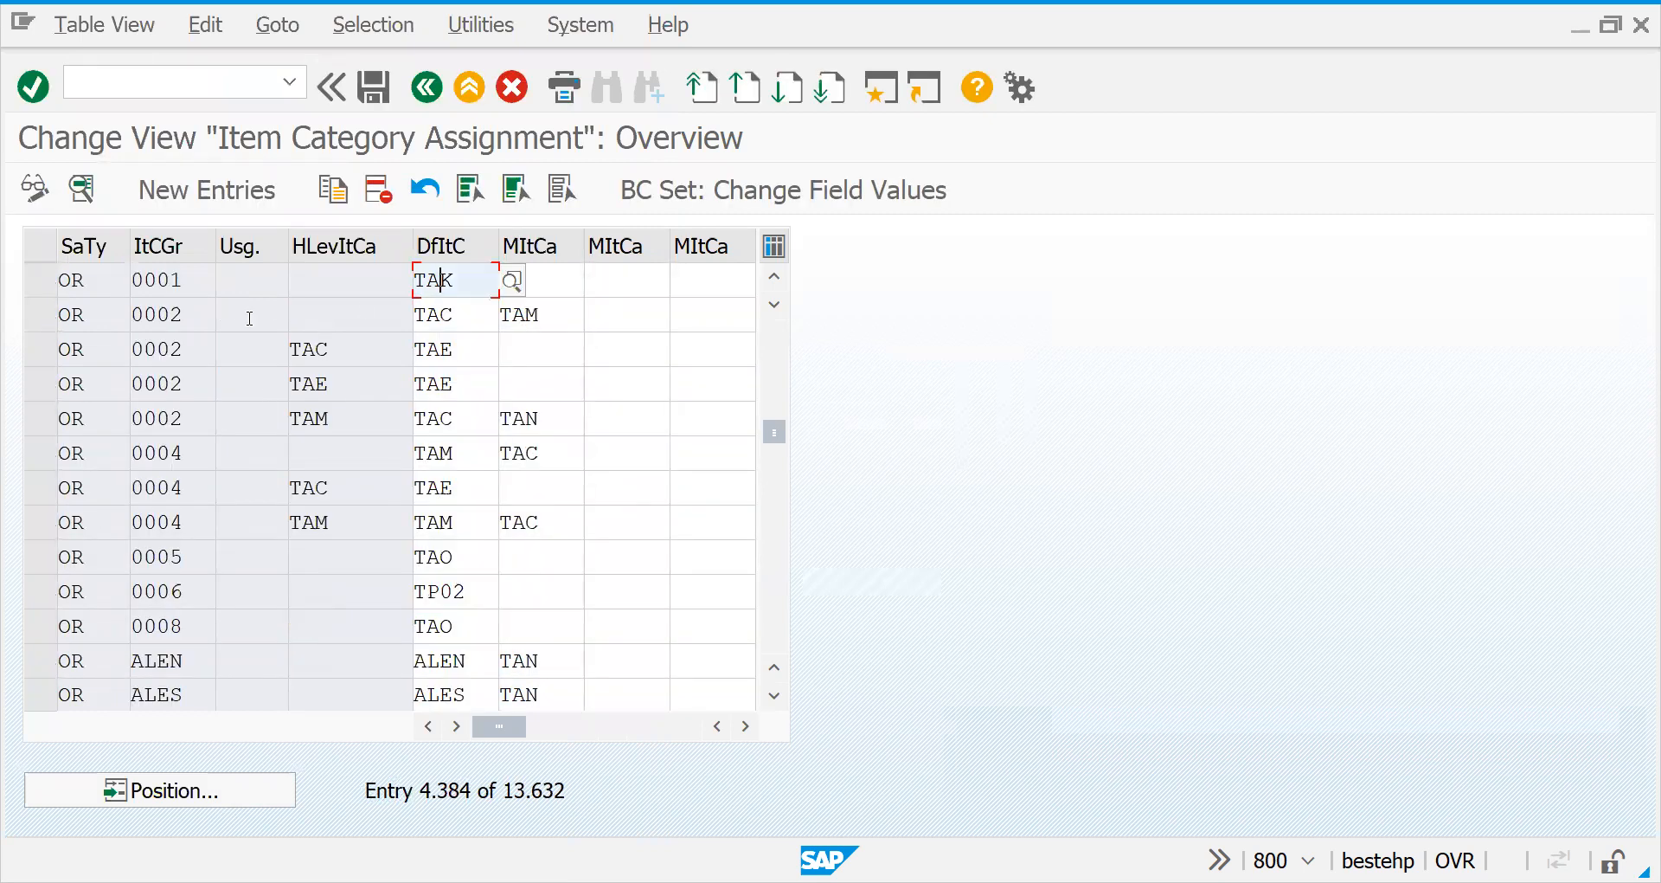
Step: Run transaction /nvov5 and find the schedule line category assignment for item category TAK
click(130, 82)
text(/nvov)
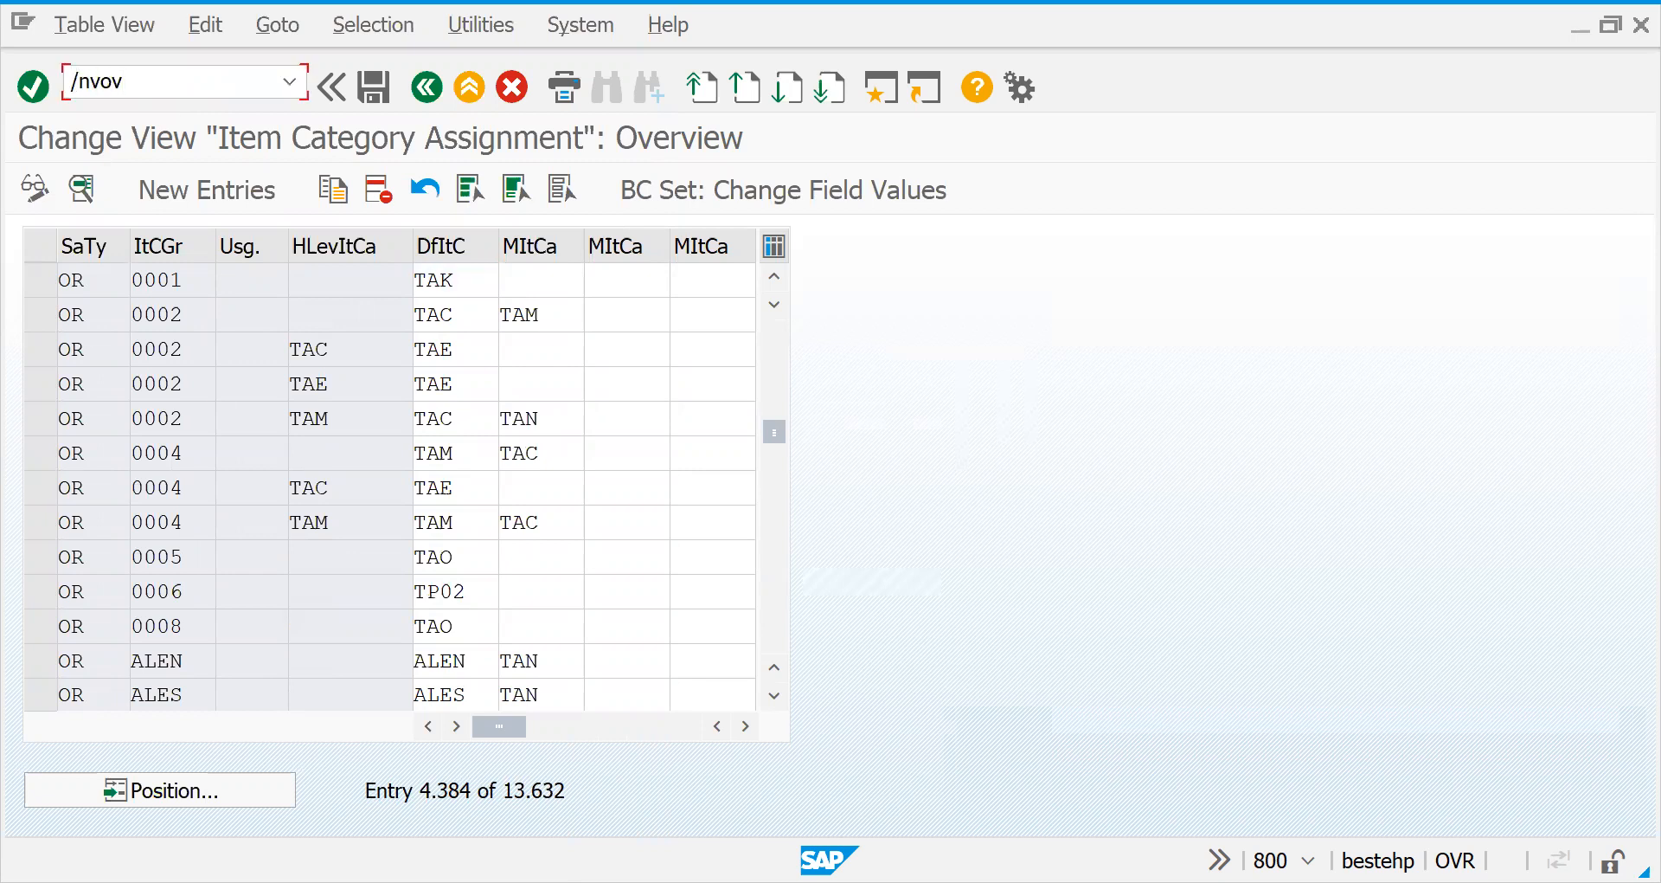
text(5)
key(Return)
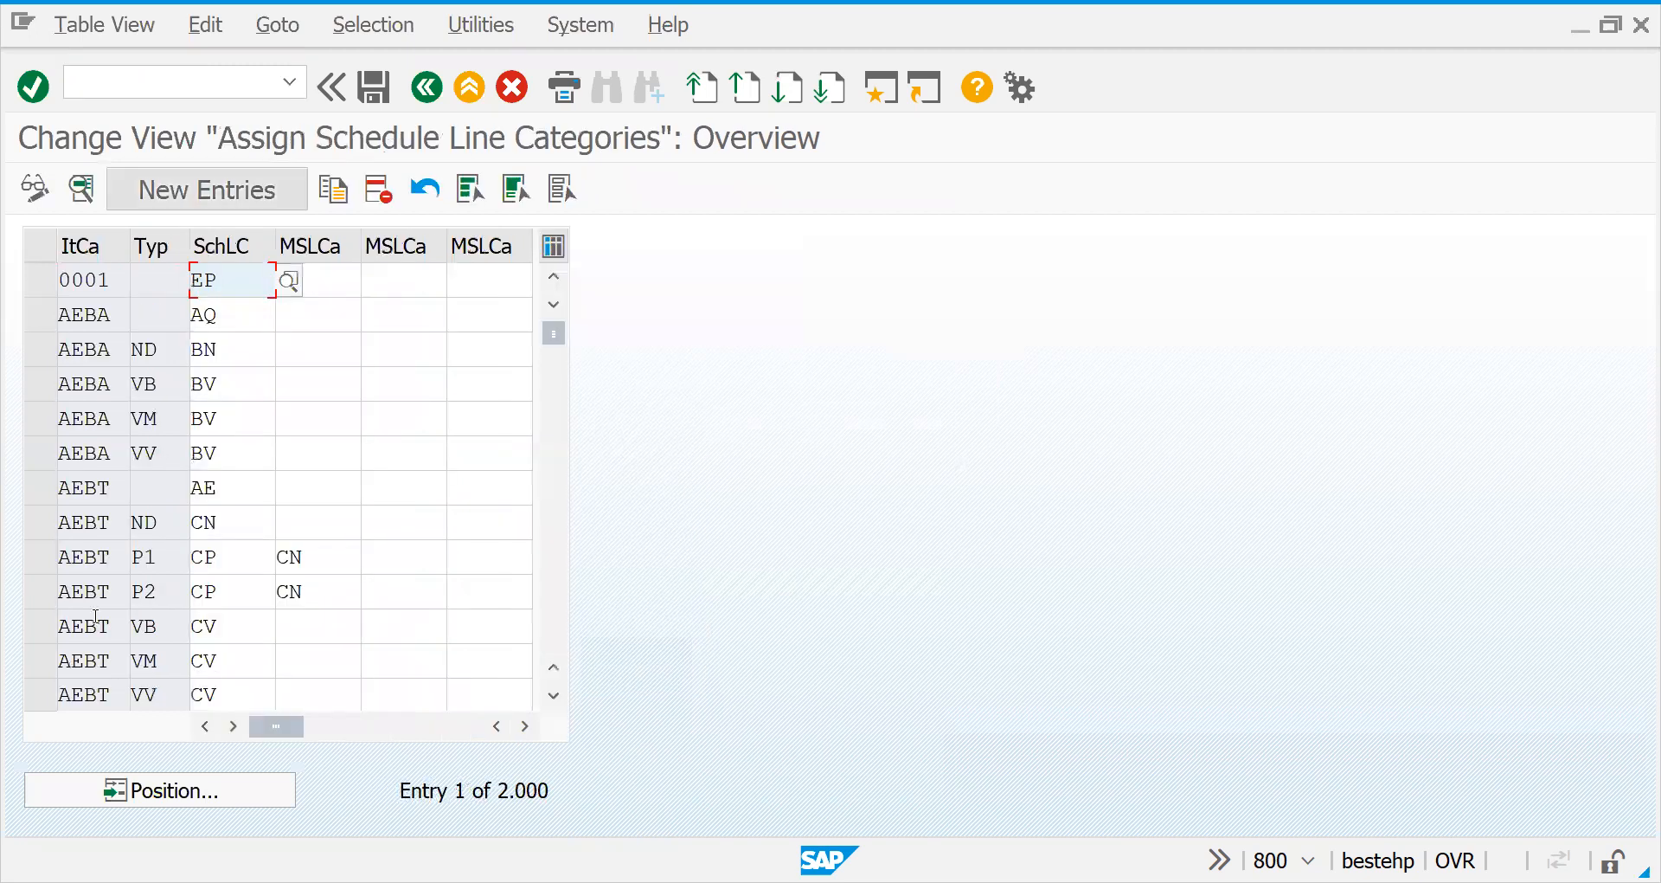
click(180, 792)
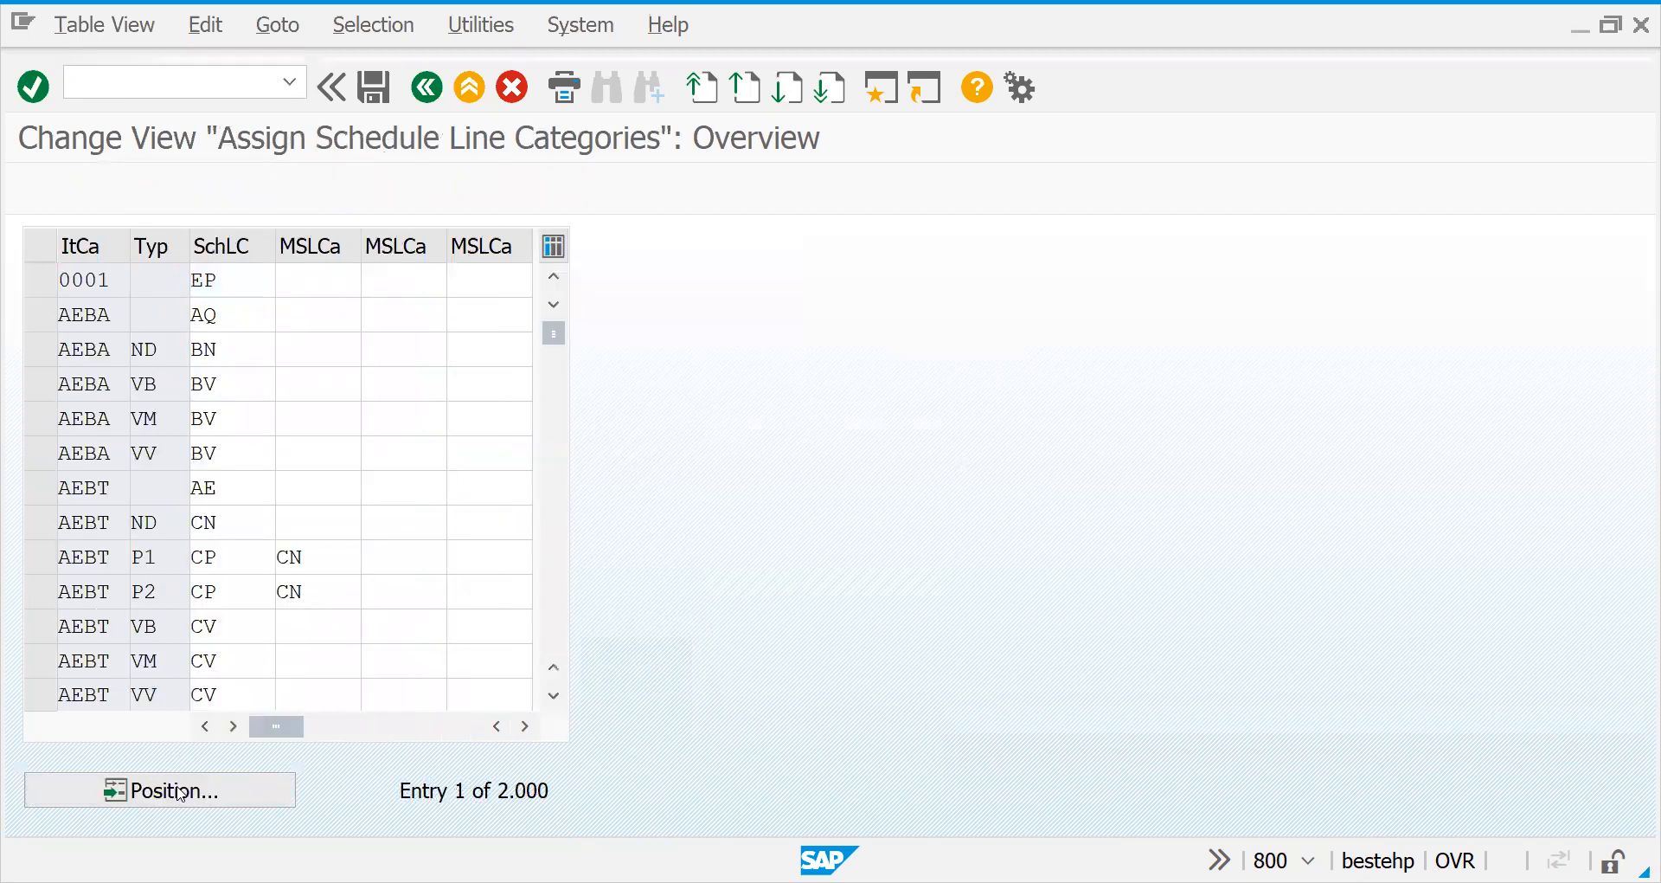
text(a)
key(BackSpace)
text(tak)
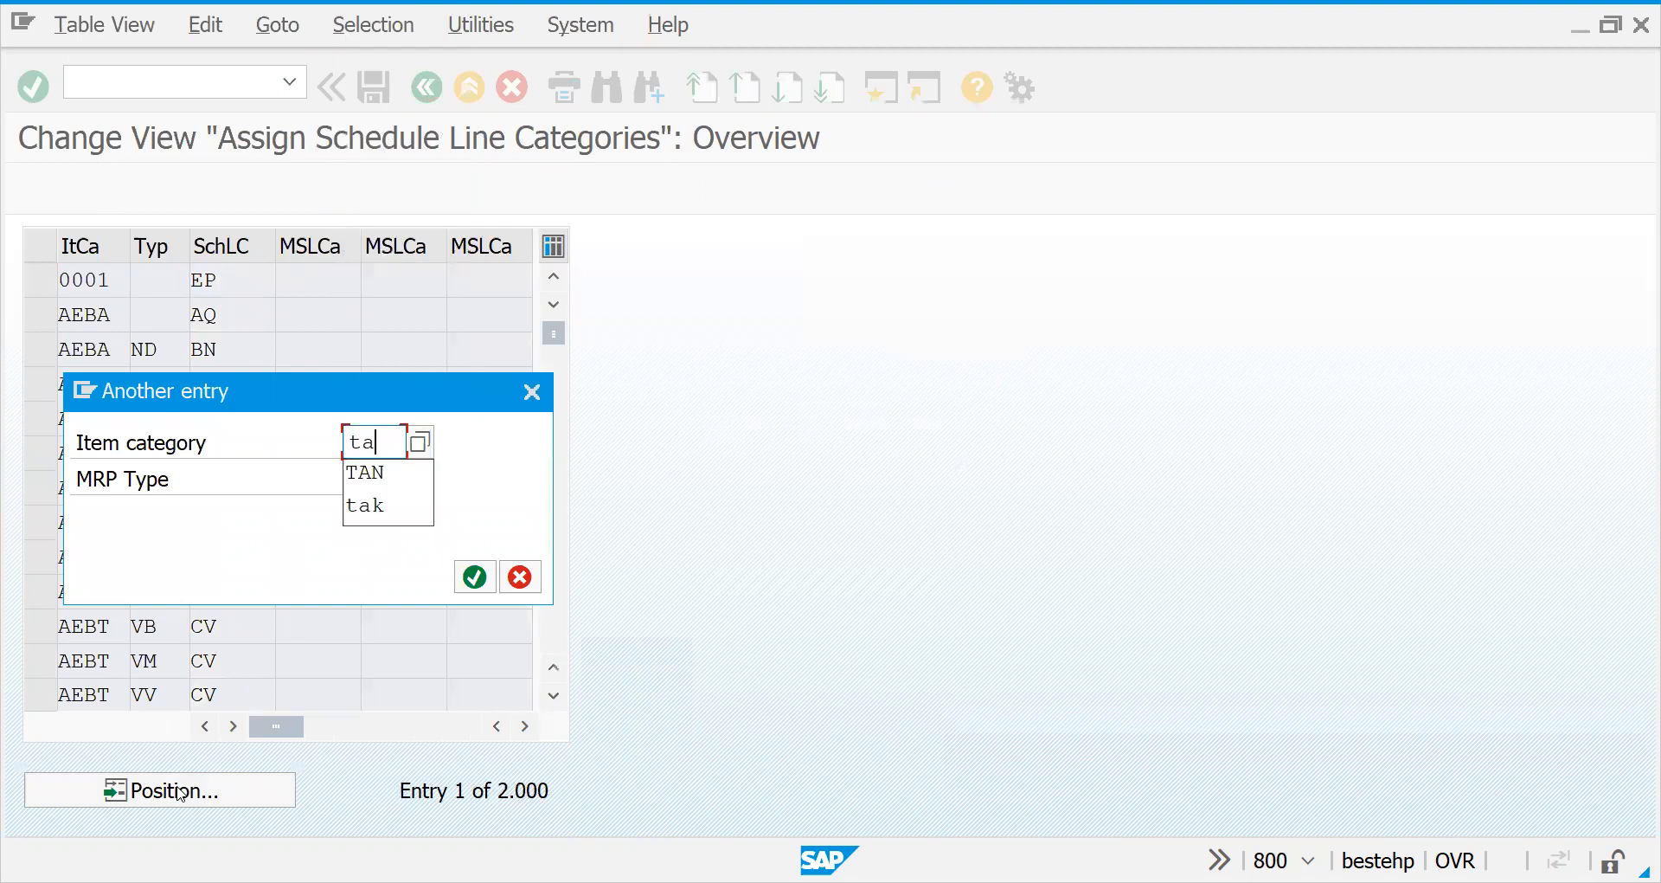
key(Return)
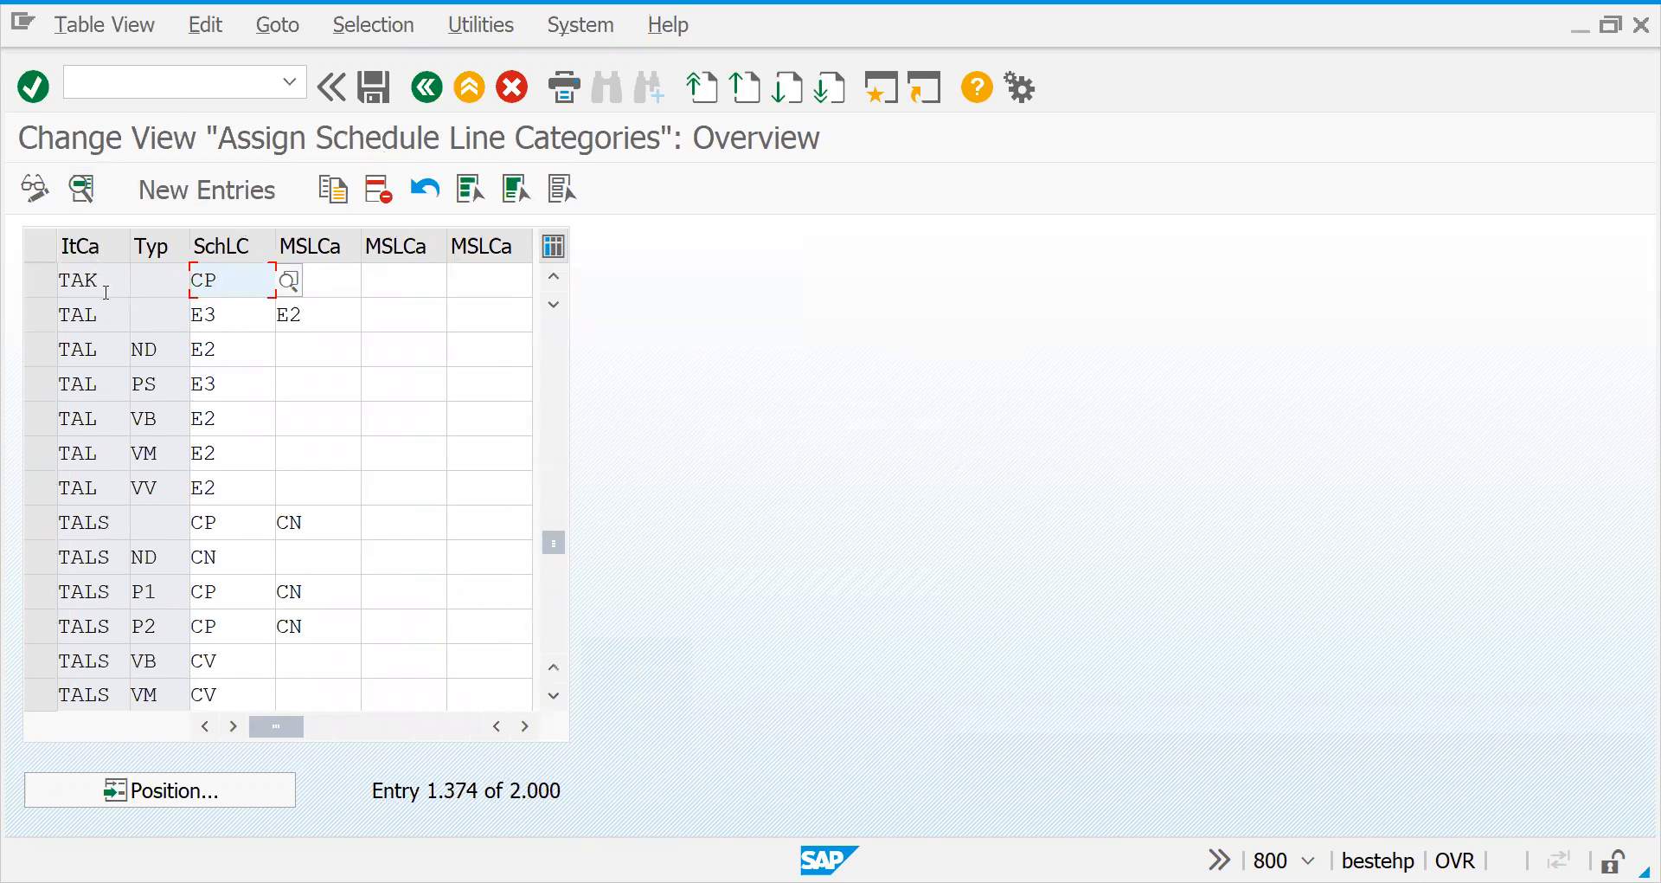
Step: Run transaction /nmm01 to start creating a material
click(161, 89)
text(/n)
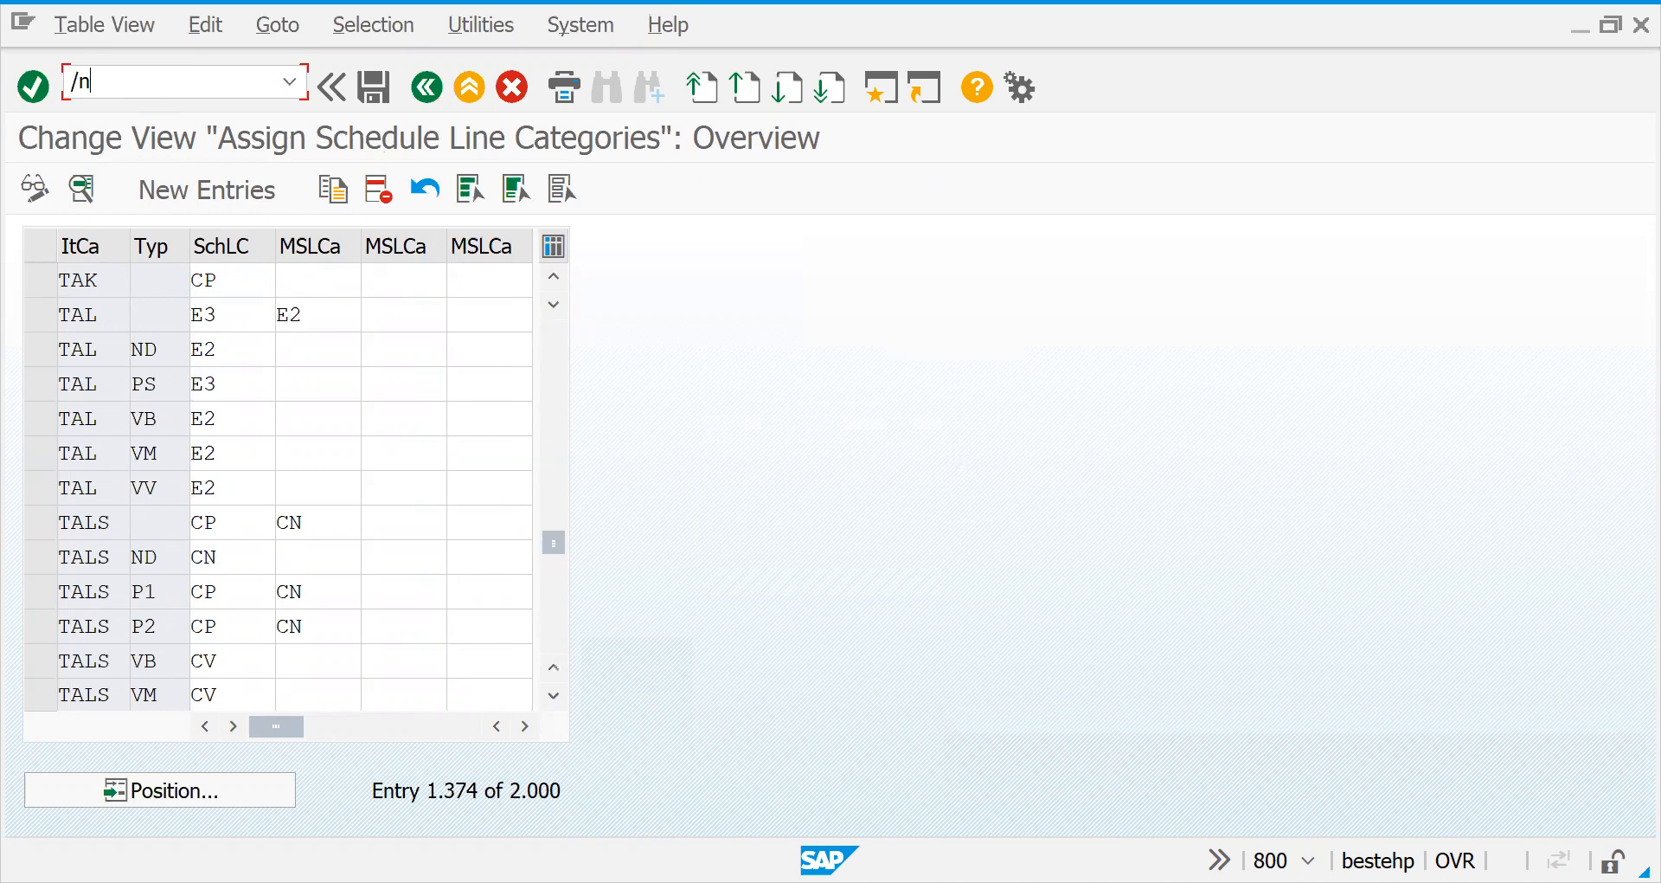
text(va)
text(01)
key(BackSpace)
key(BackSpace)
key(BackSpace)
key(BackSpace)
key(BackSpace)
text(nmm-1)
key(BackSpace)
key(BackSpace)
text(01)
key(Return)
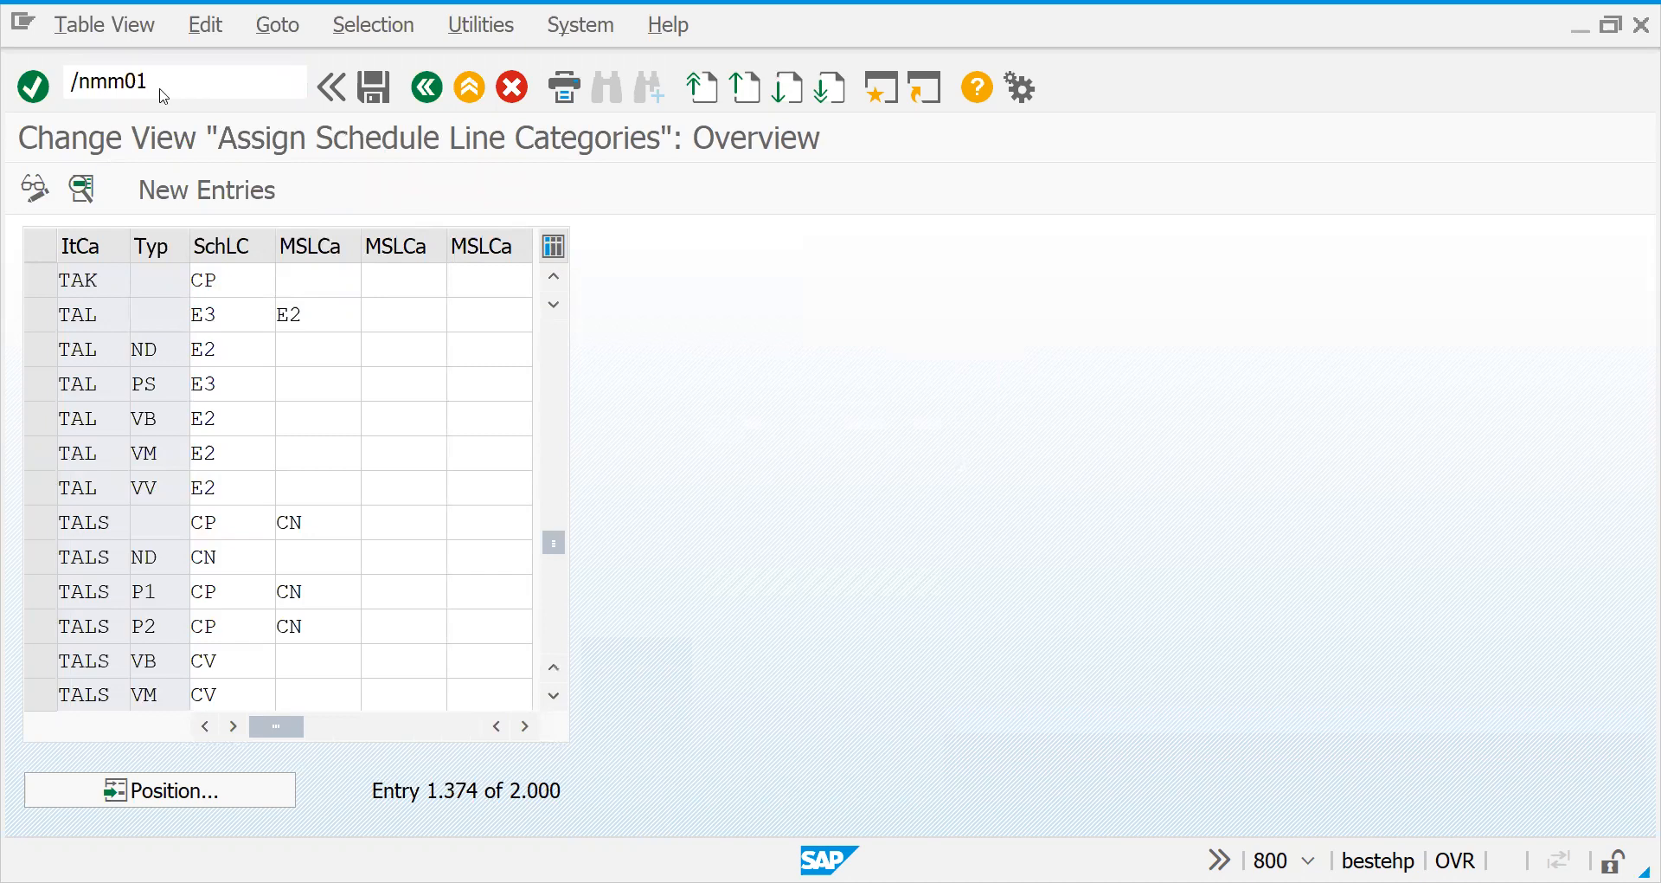
Step: Set the new material's industry sector to 1 Retail and its material type to HAWA Trading goods
click(370, 320)
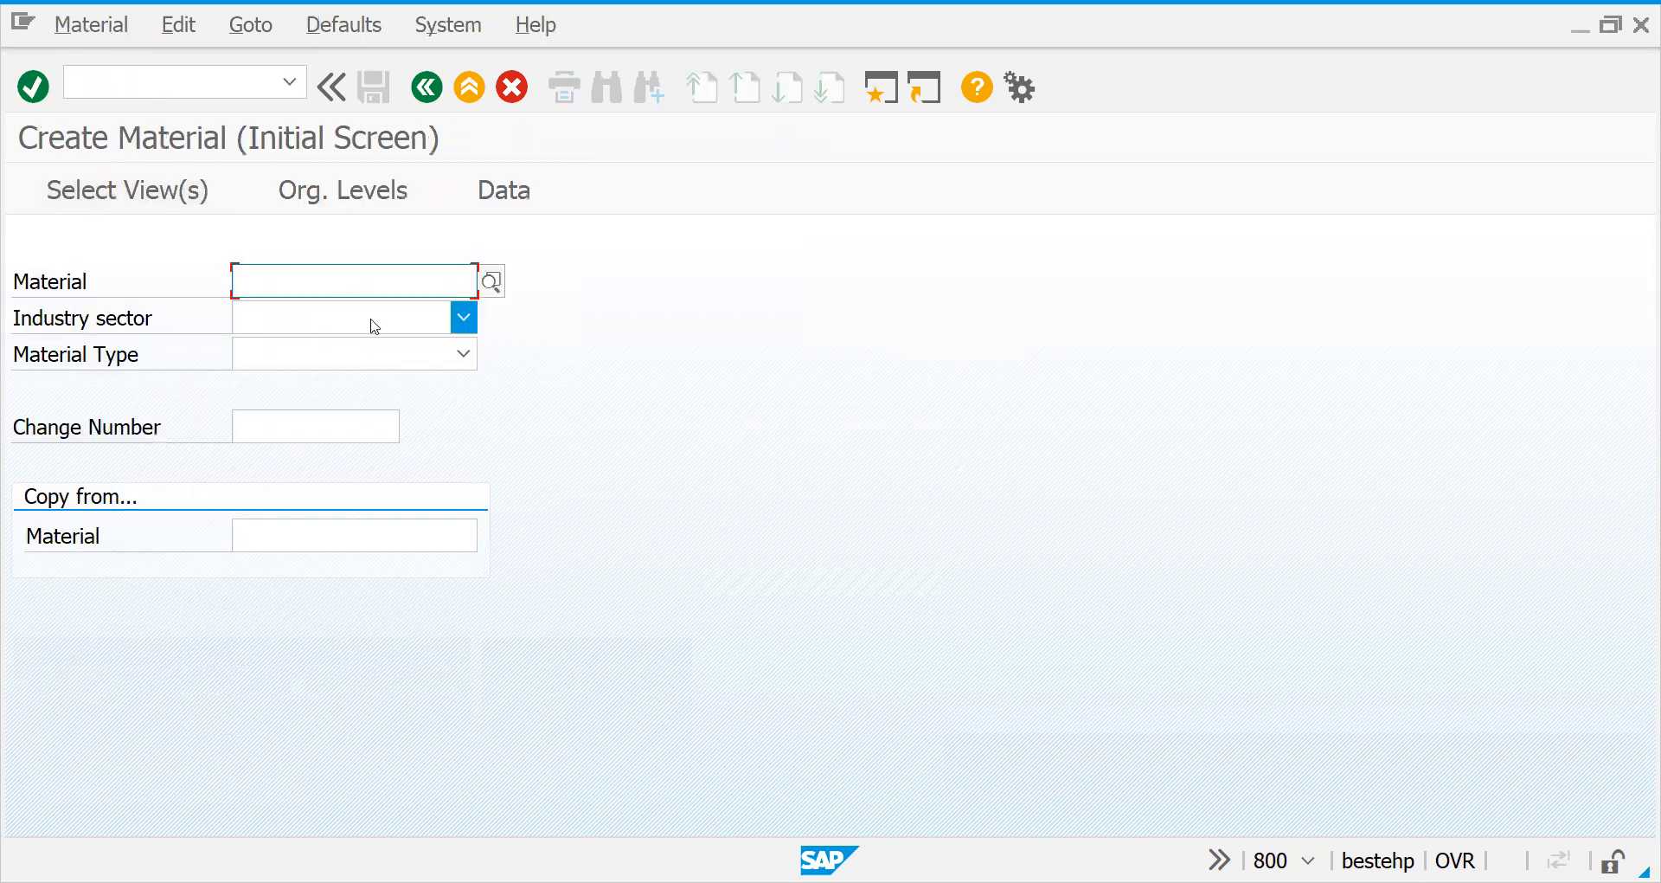
click(339, 349)
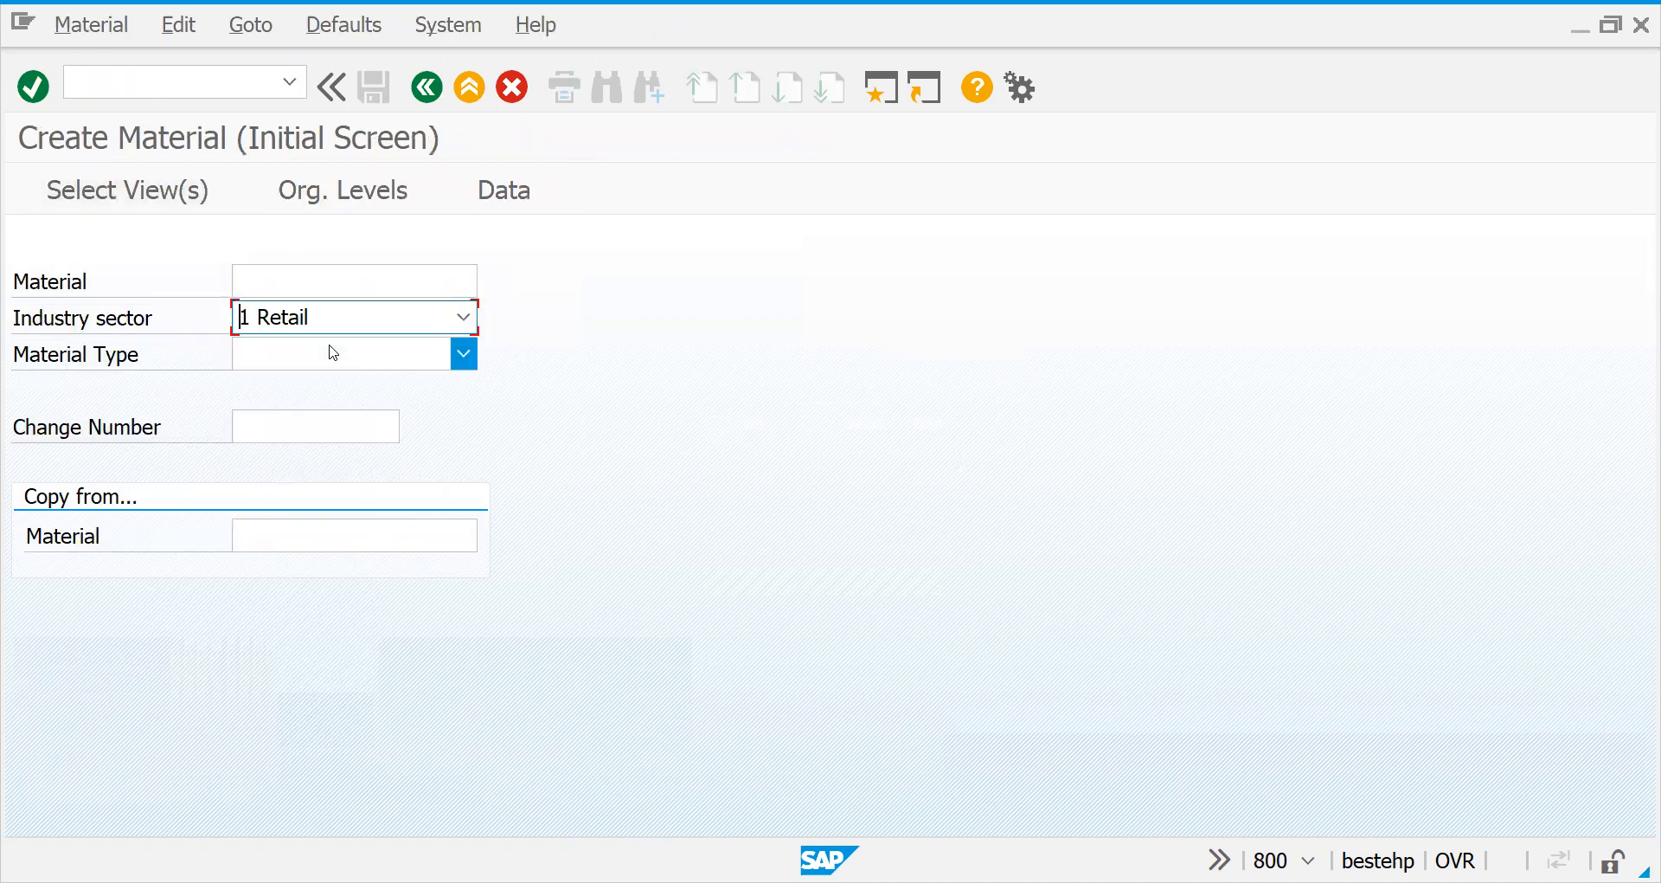
click(349, 362)
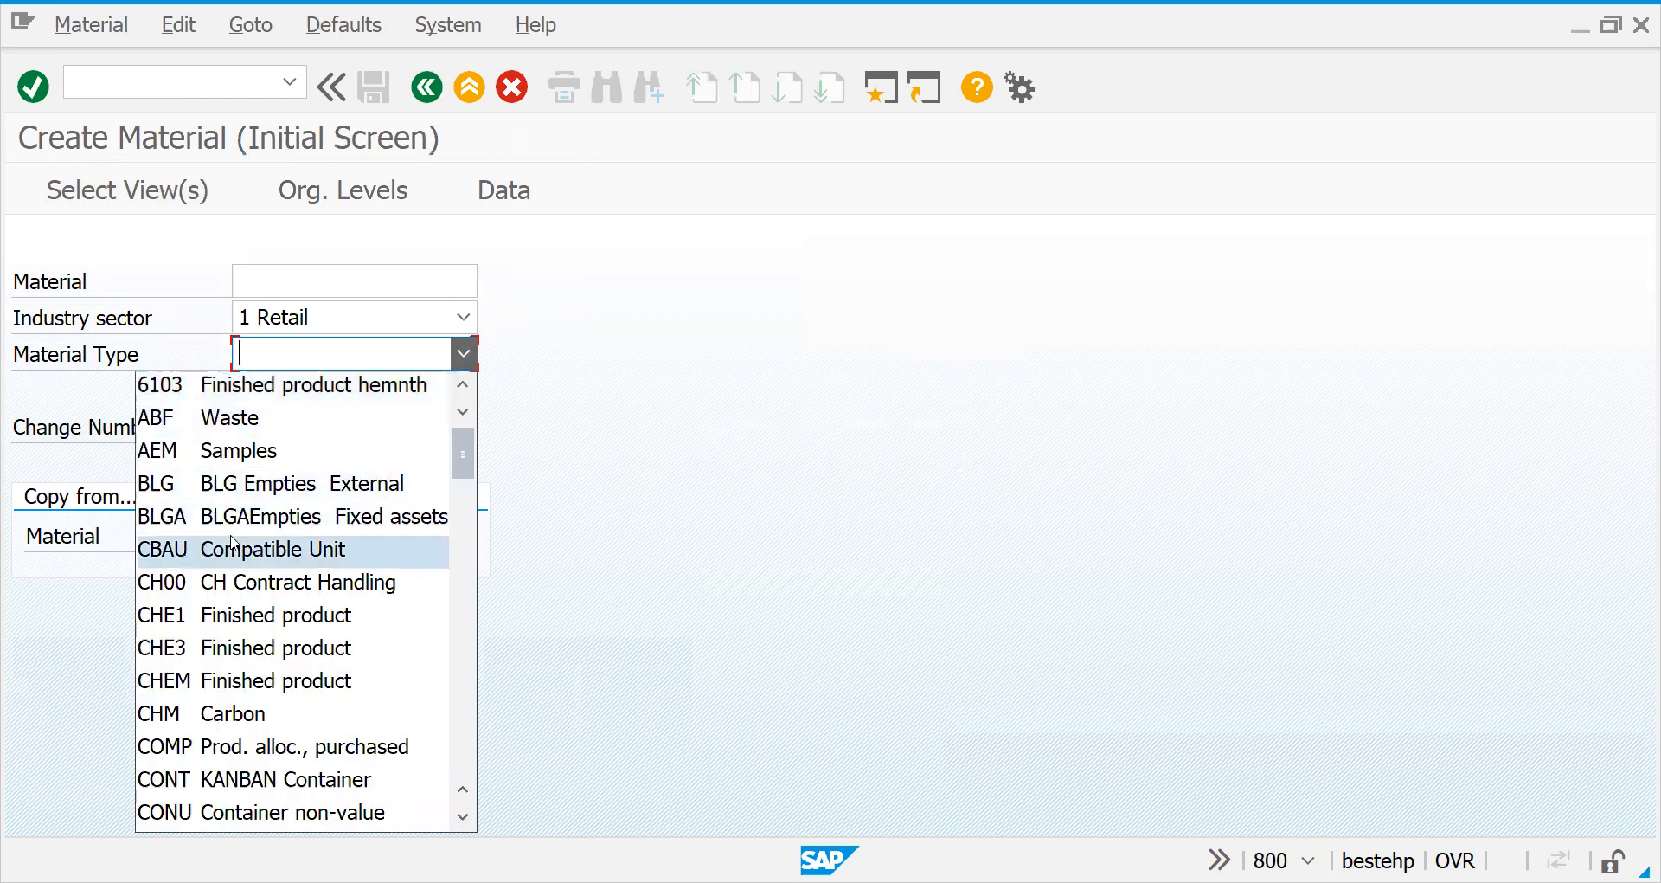
scroll(233, 606, down, 4)
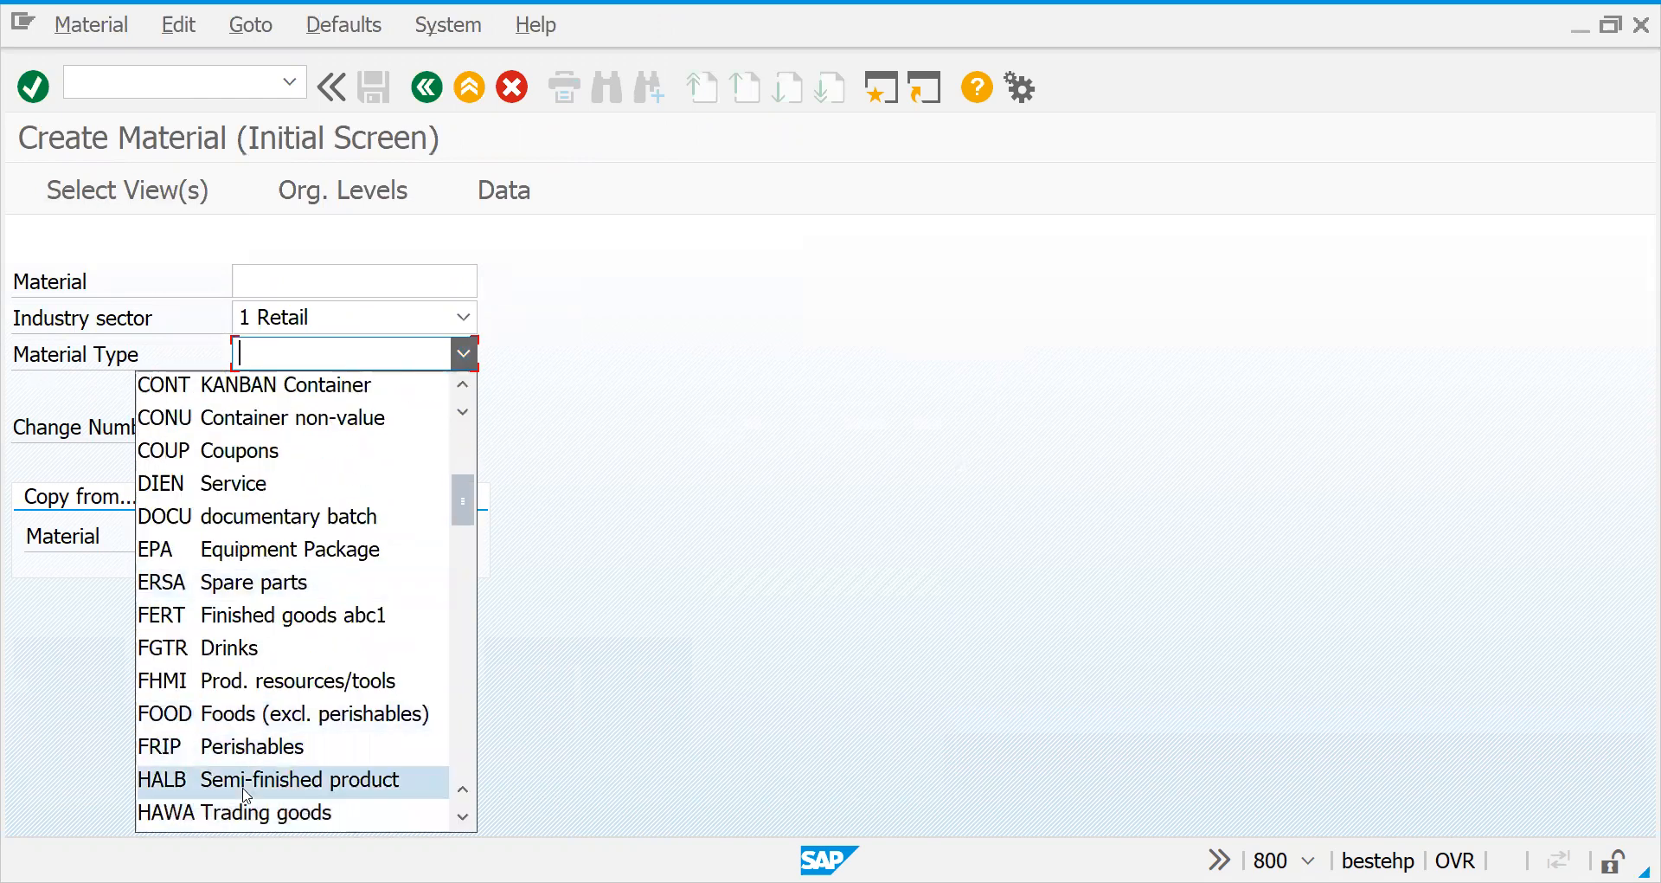
click(243, 822)
Step: Leave the material number blank and accept plant 2727, storage location SALE, sales organization 2727 and distribution channel 27
click(306, 283)
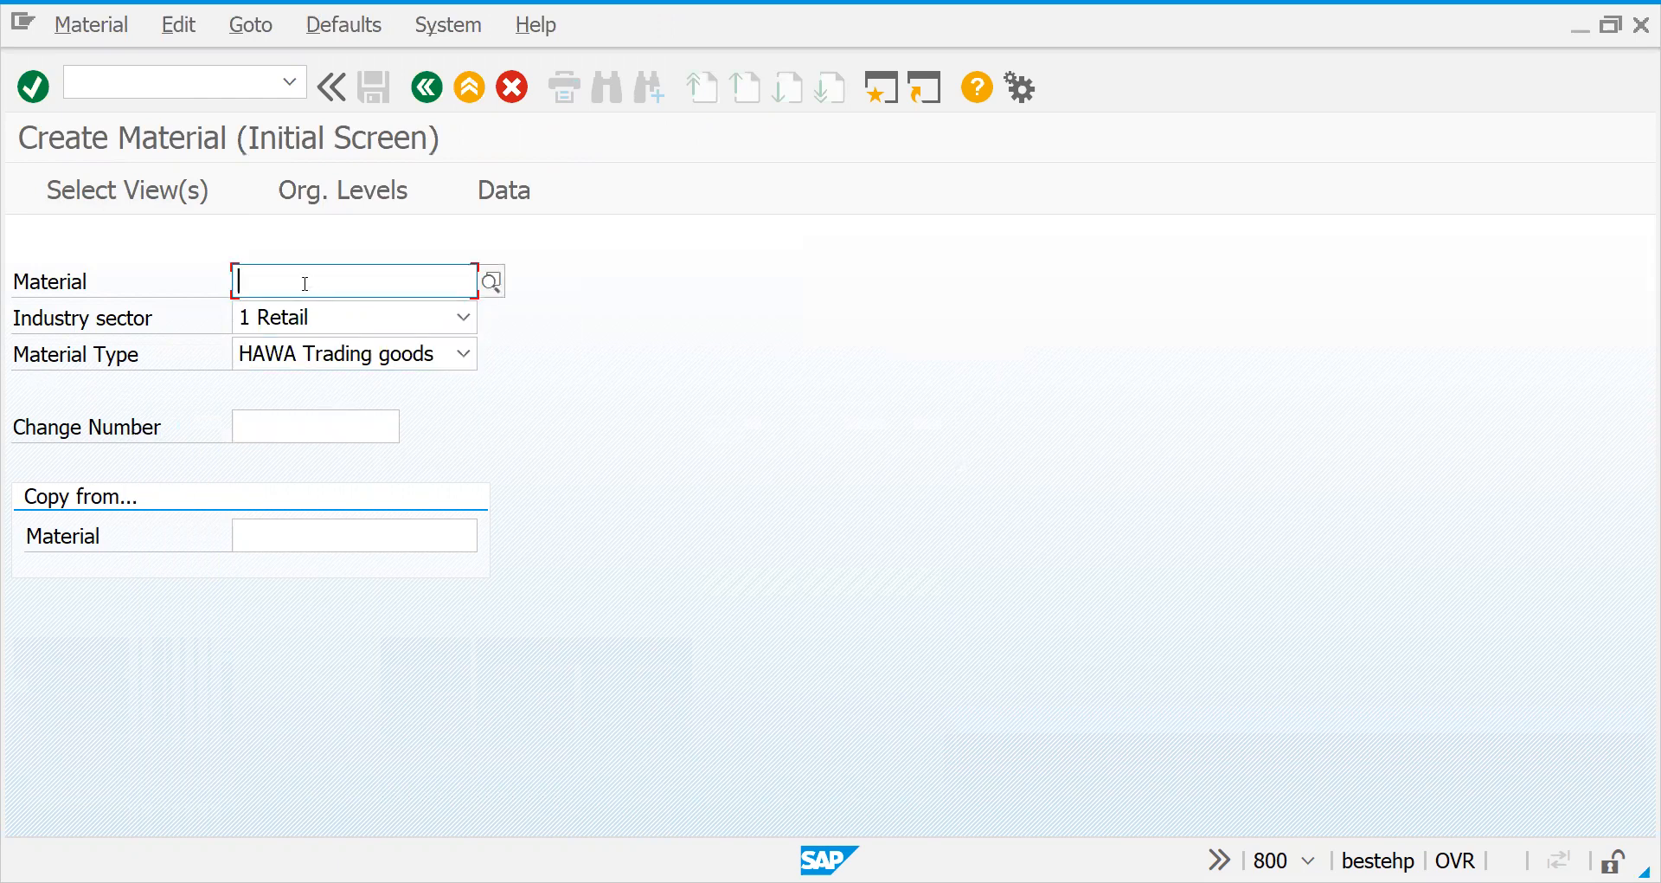
key(Return)
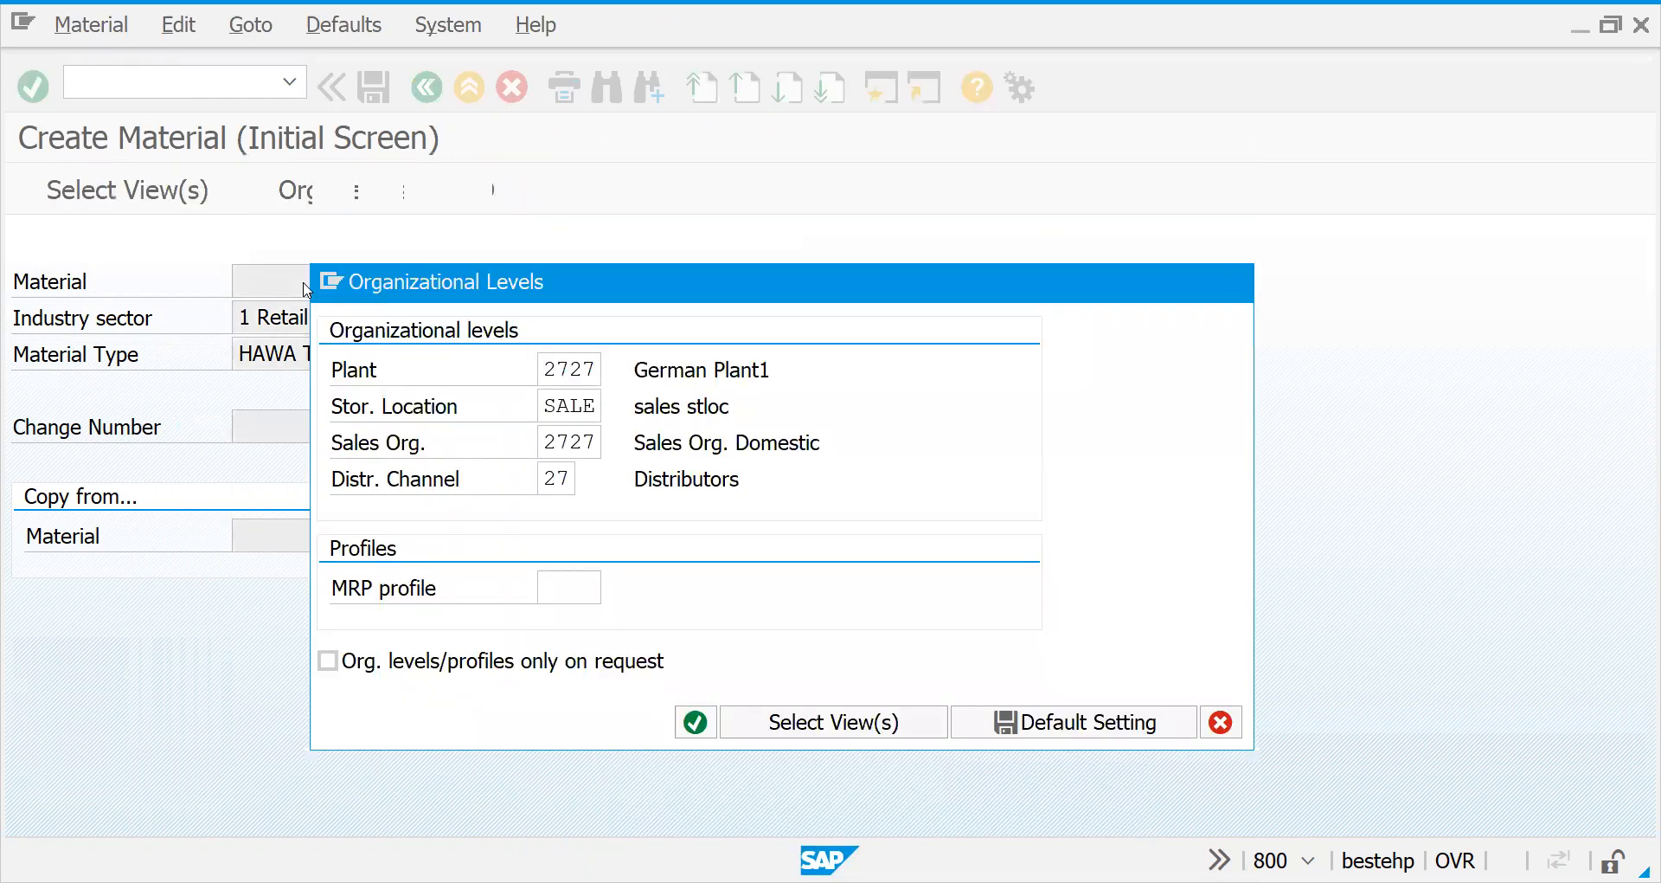
key(Return)
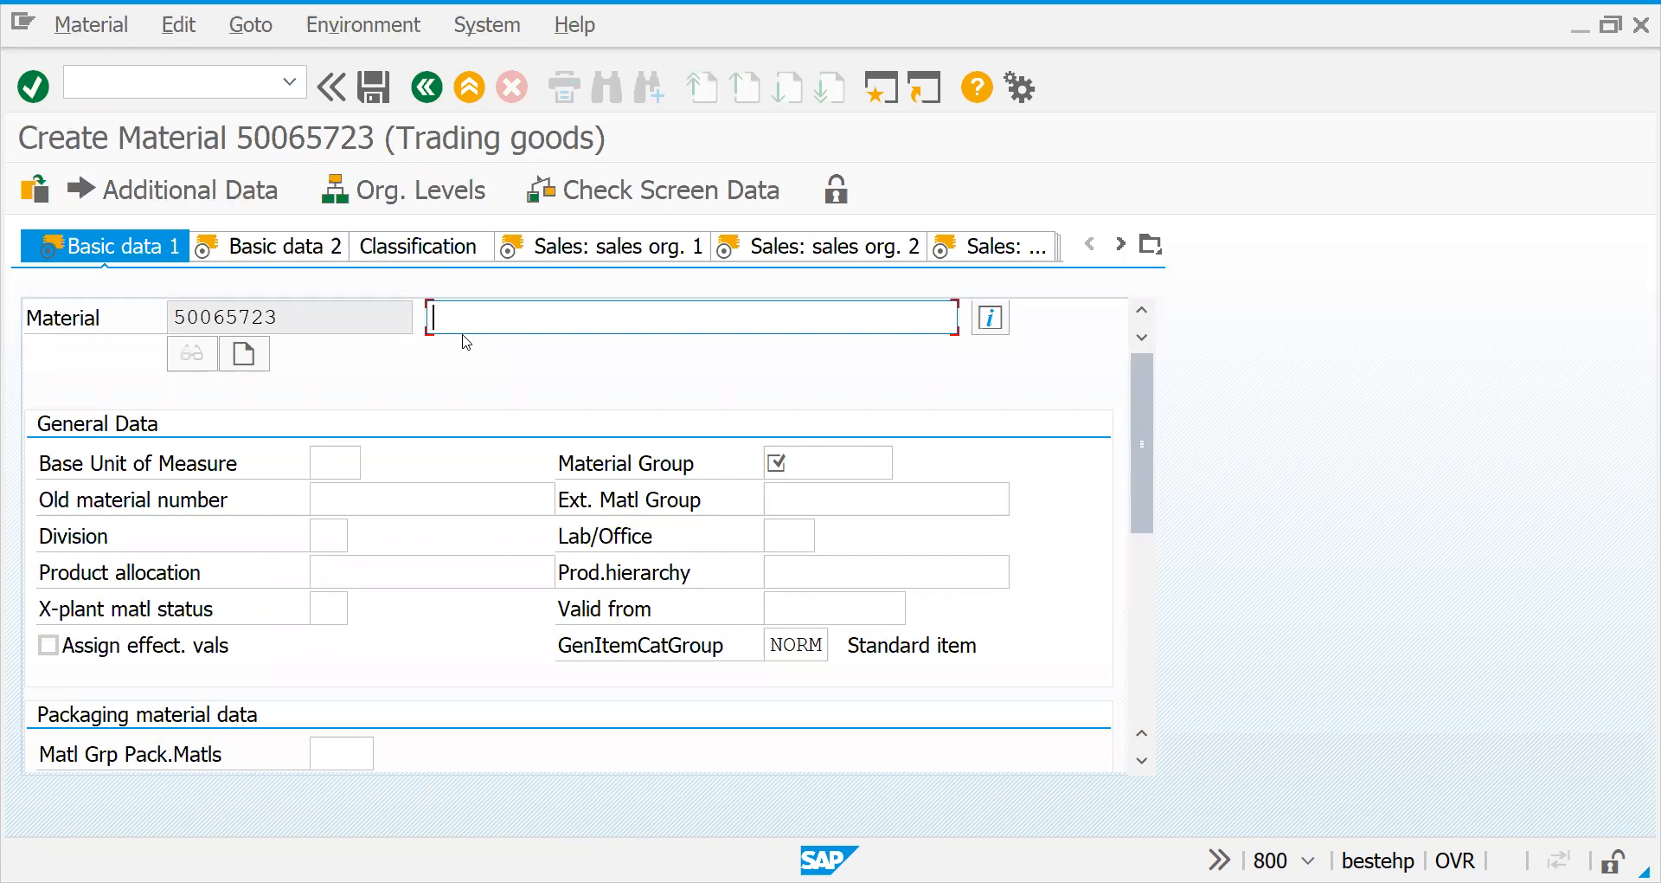
Step: Describe the new material as STARWBERRY FLAVOUR BIS and set its base unit of measure to PC
text(STARWBERRY FA)
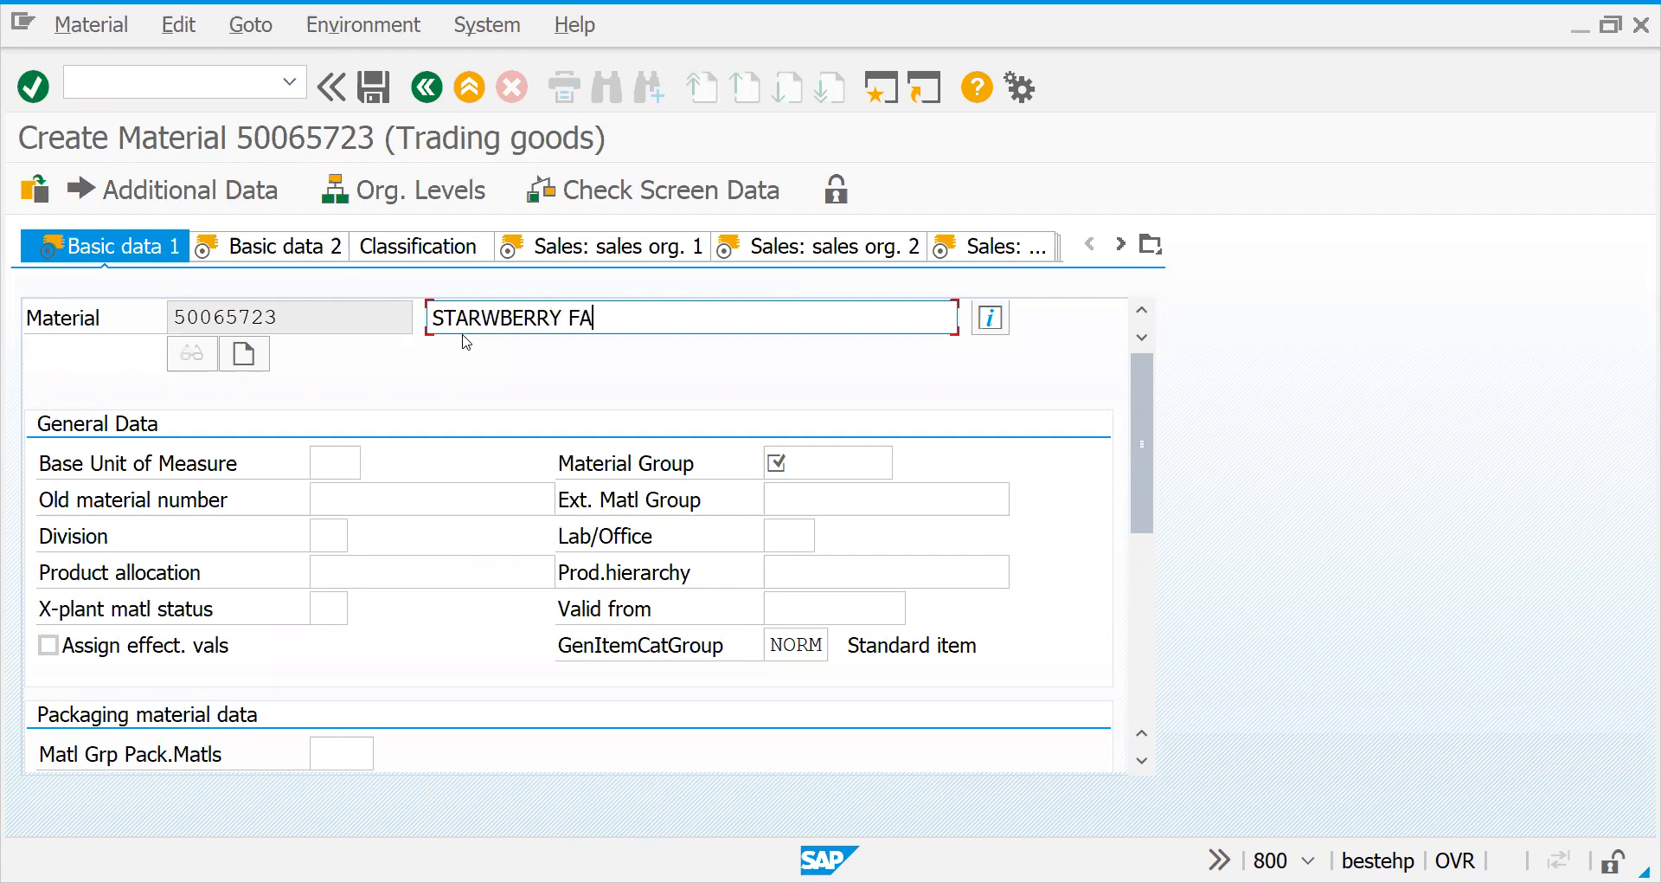
text(L)
text(VOUR BIS)
click(345, 459)
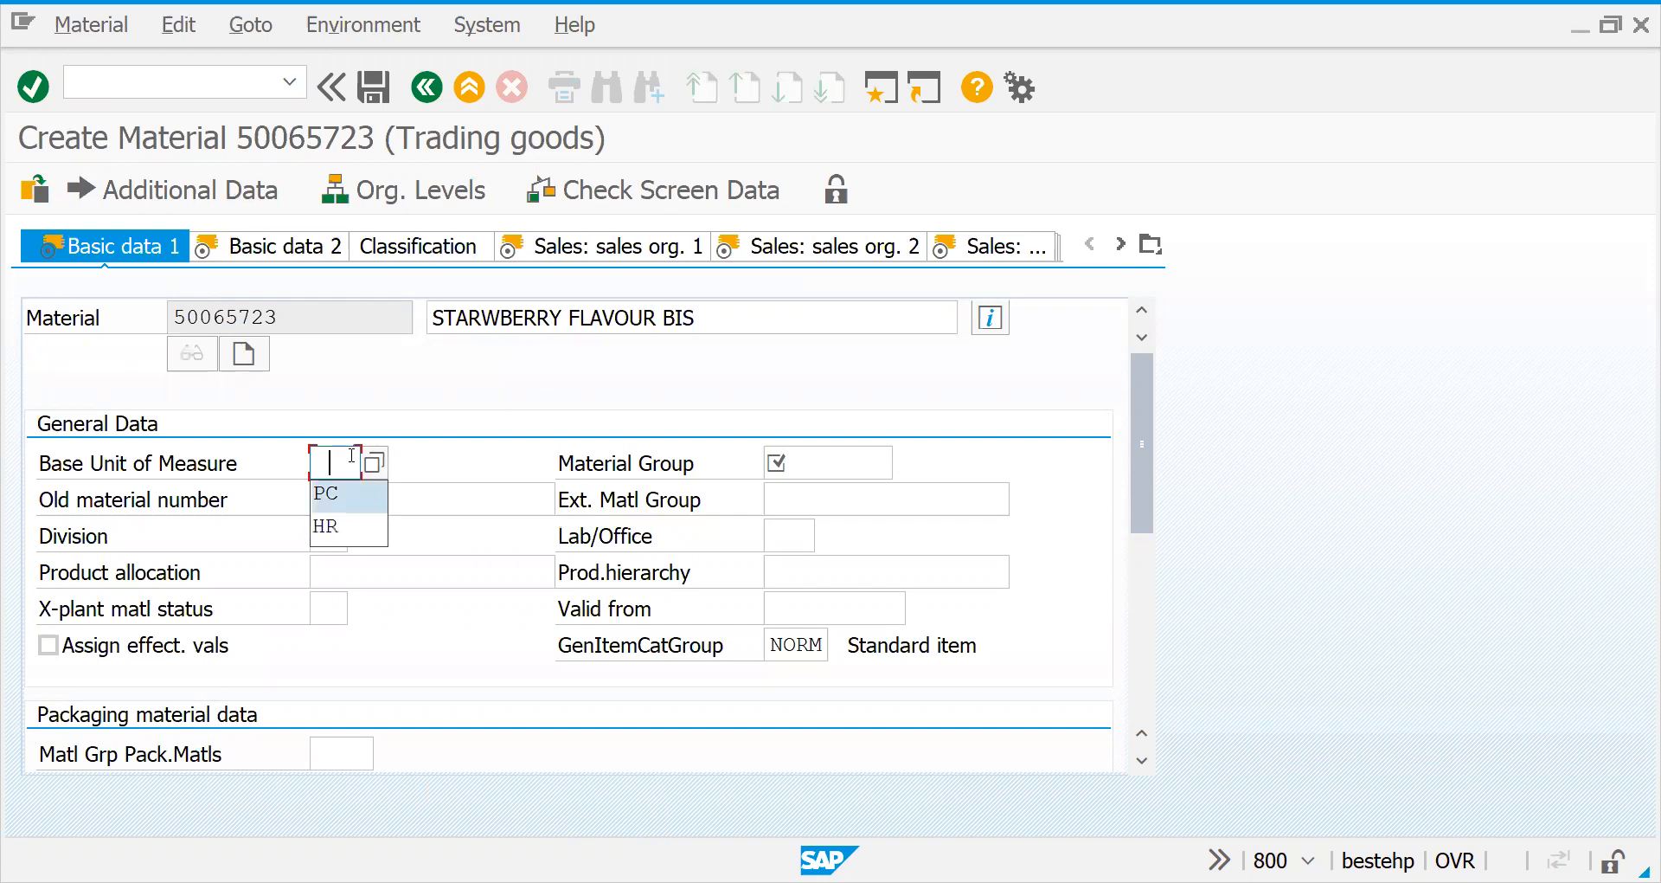
key(Return)
Step: Assign the material to material group 00706
click(795, 456)
key(Down)
key(Return)
Step: Set the material's gross weight to 200 KG and its net weight to 199 KG
drag(1144, 506, 1106, 699)
click(502, 439)
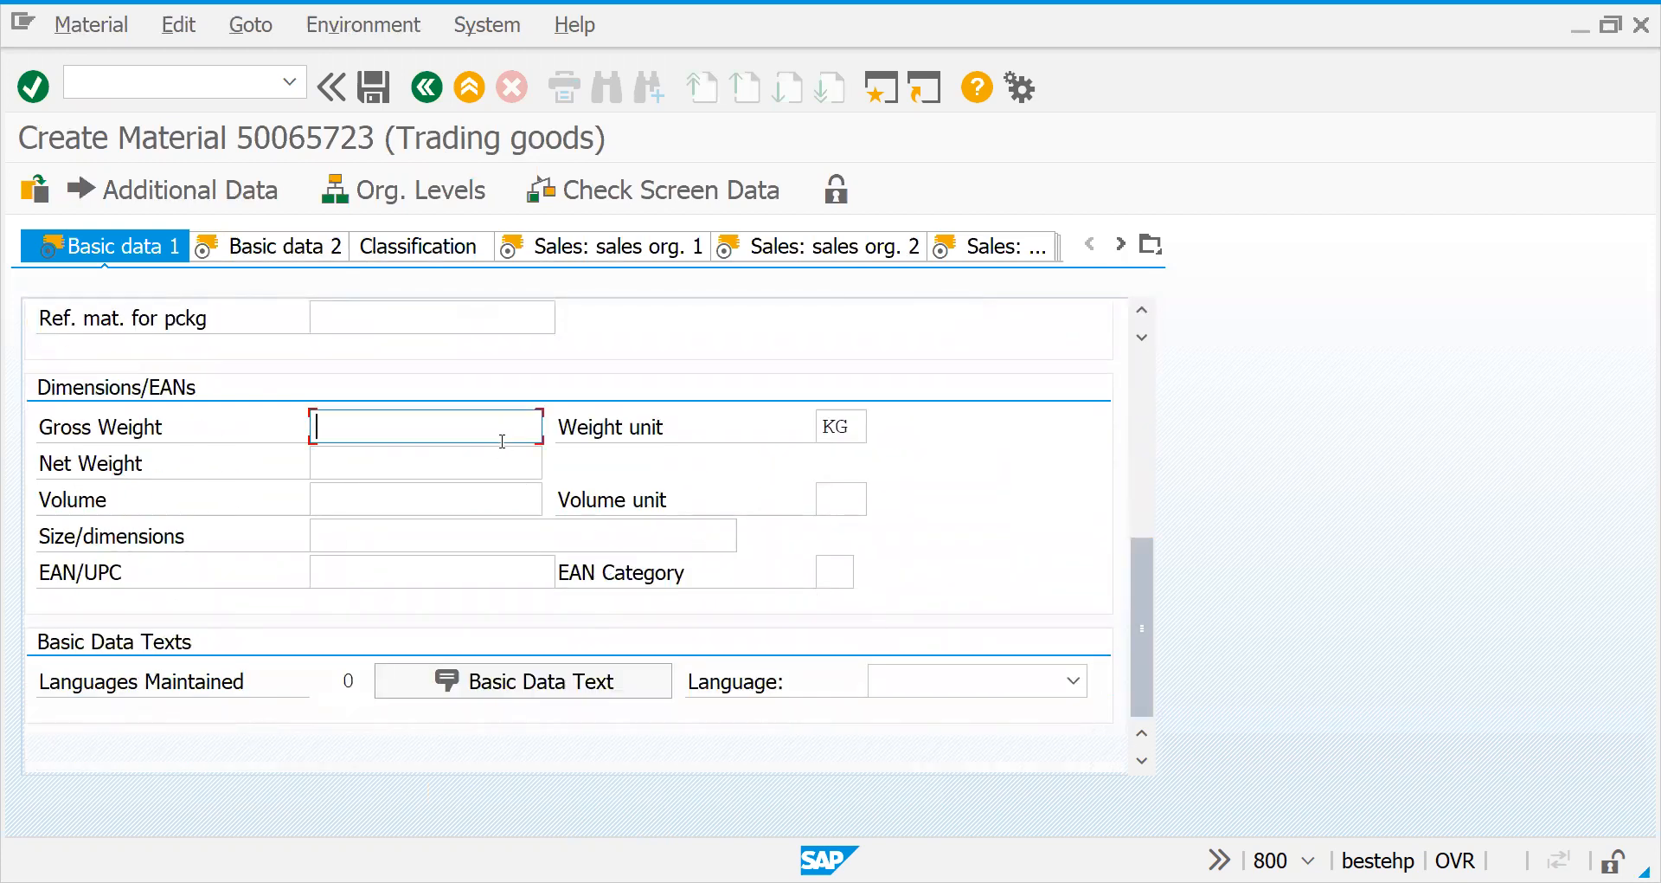
text(200)
click(478, 467)
text(1)
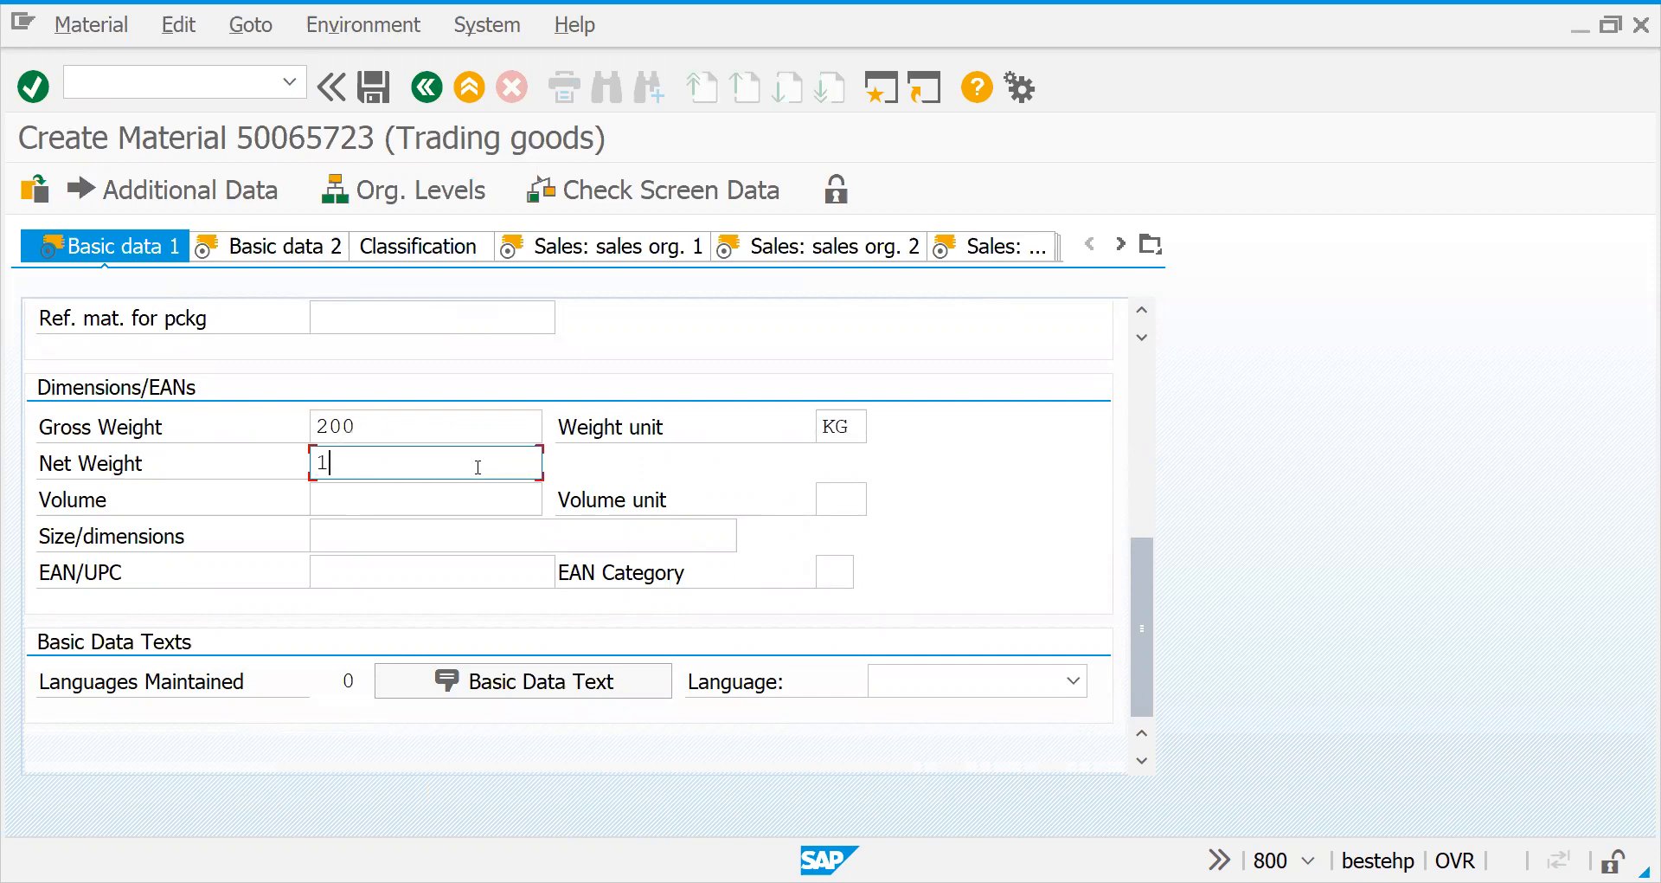
text(99)
Step: Set the material's division to 27 and continue to the first sales organization view
drag(1133, 606, 1151, 447)
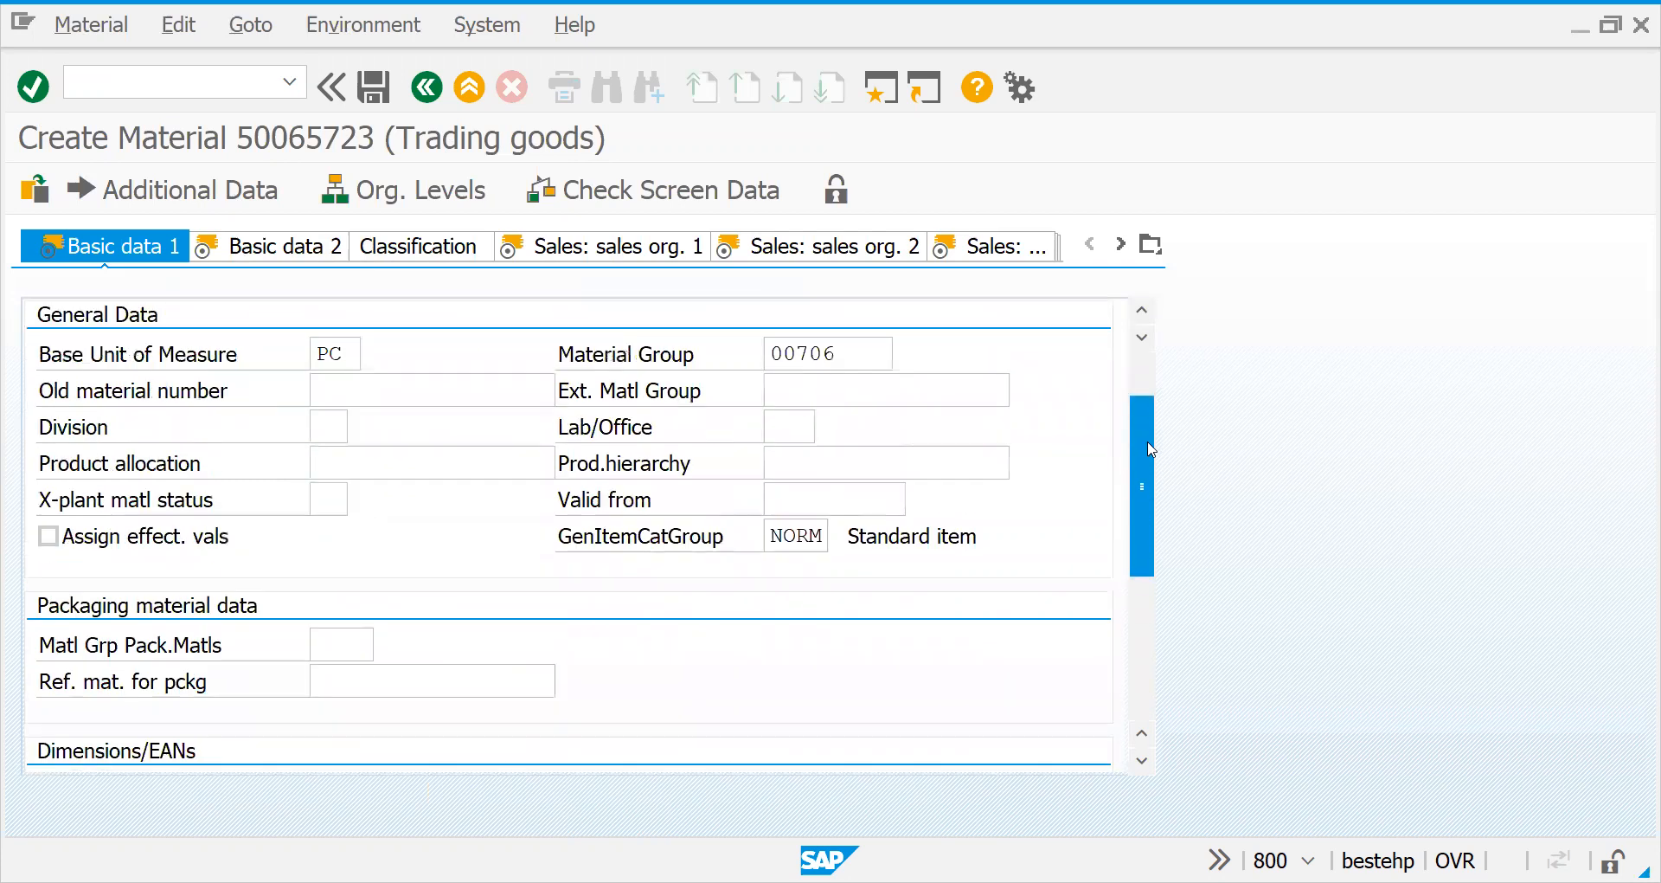
click(330, 465)
text(20)
key(Return)
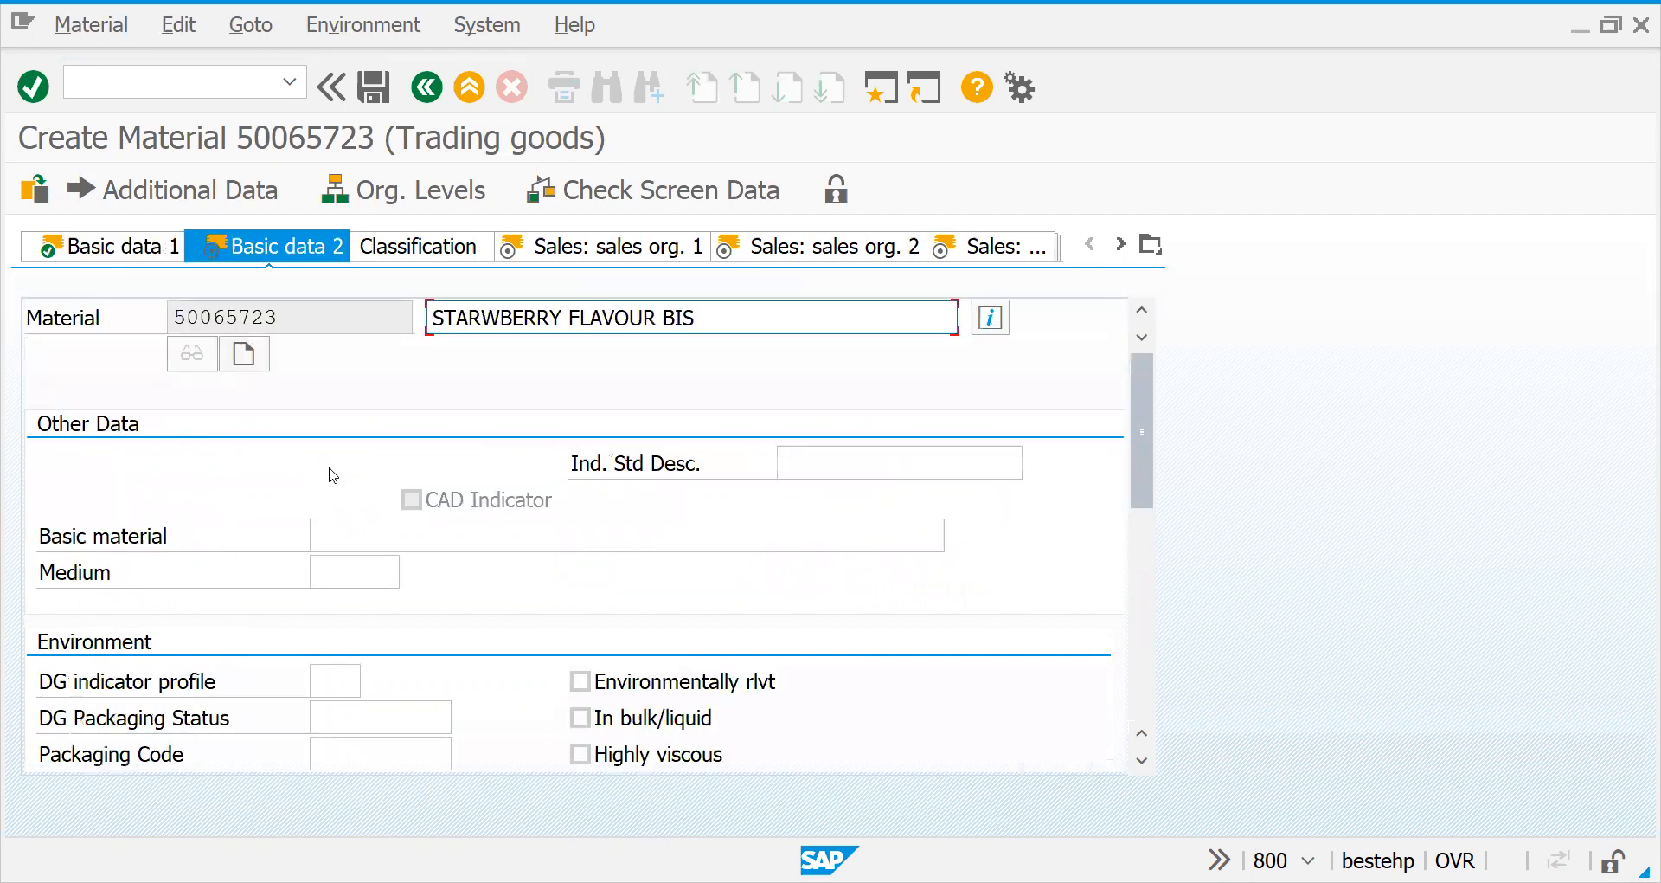
key(Return)
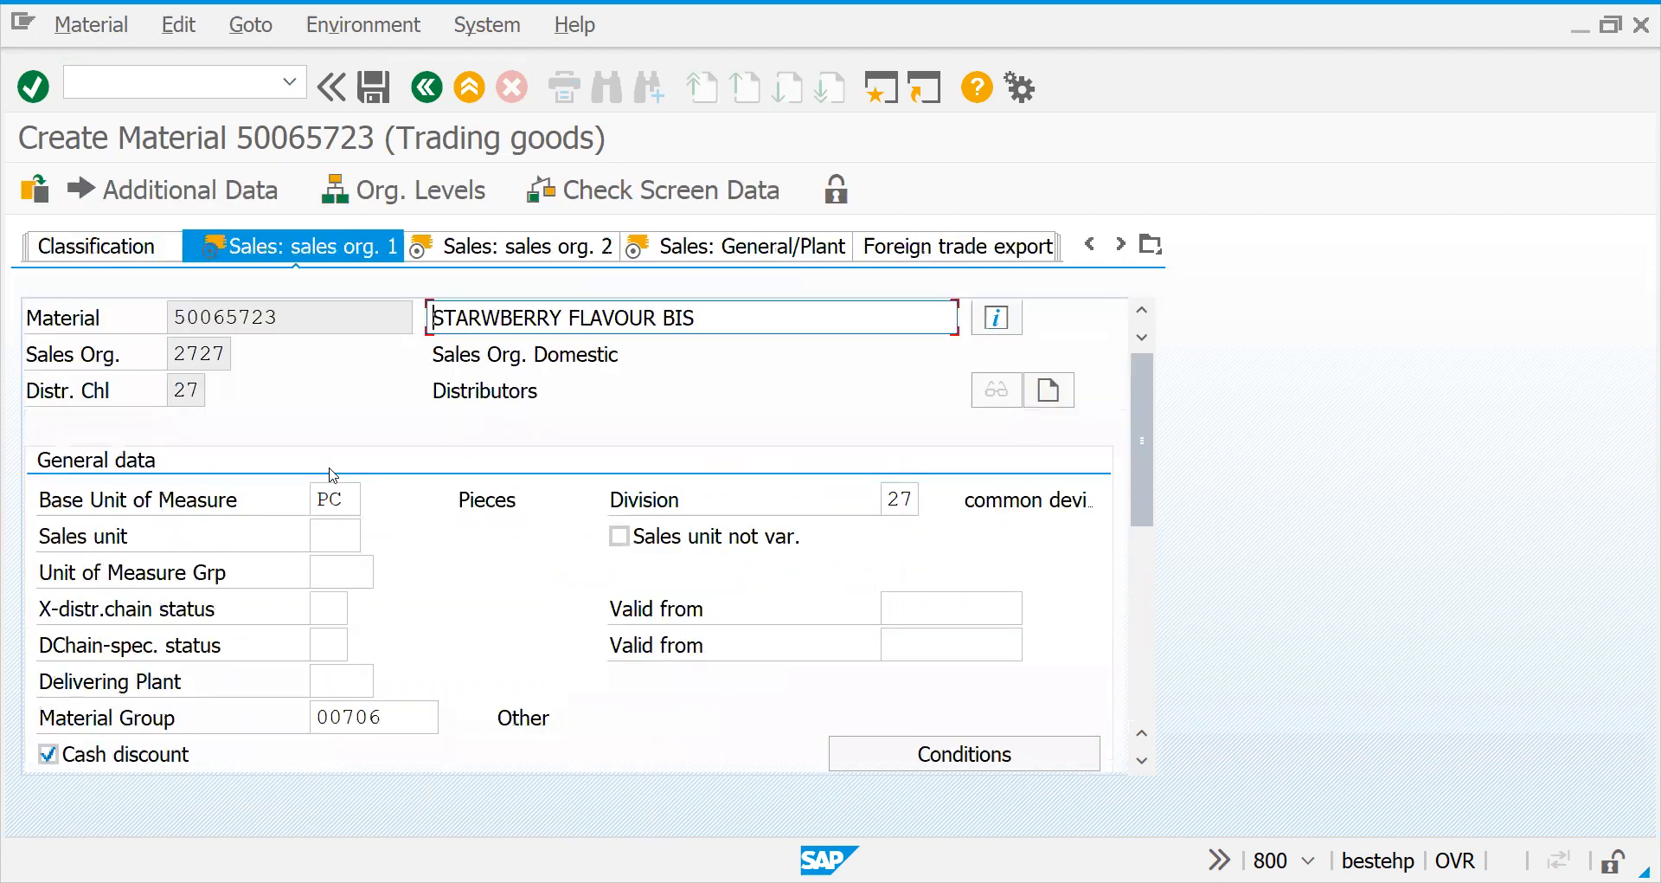
Step: Set the delivering plant to 2727 and the output tax classification to 1 Full Tax for Germany and France
click(352, 682)
text(2727)
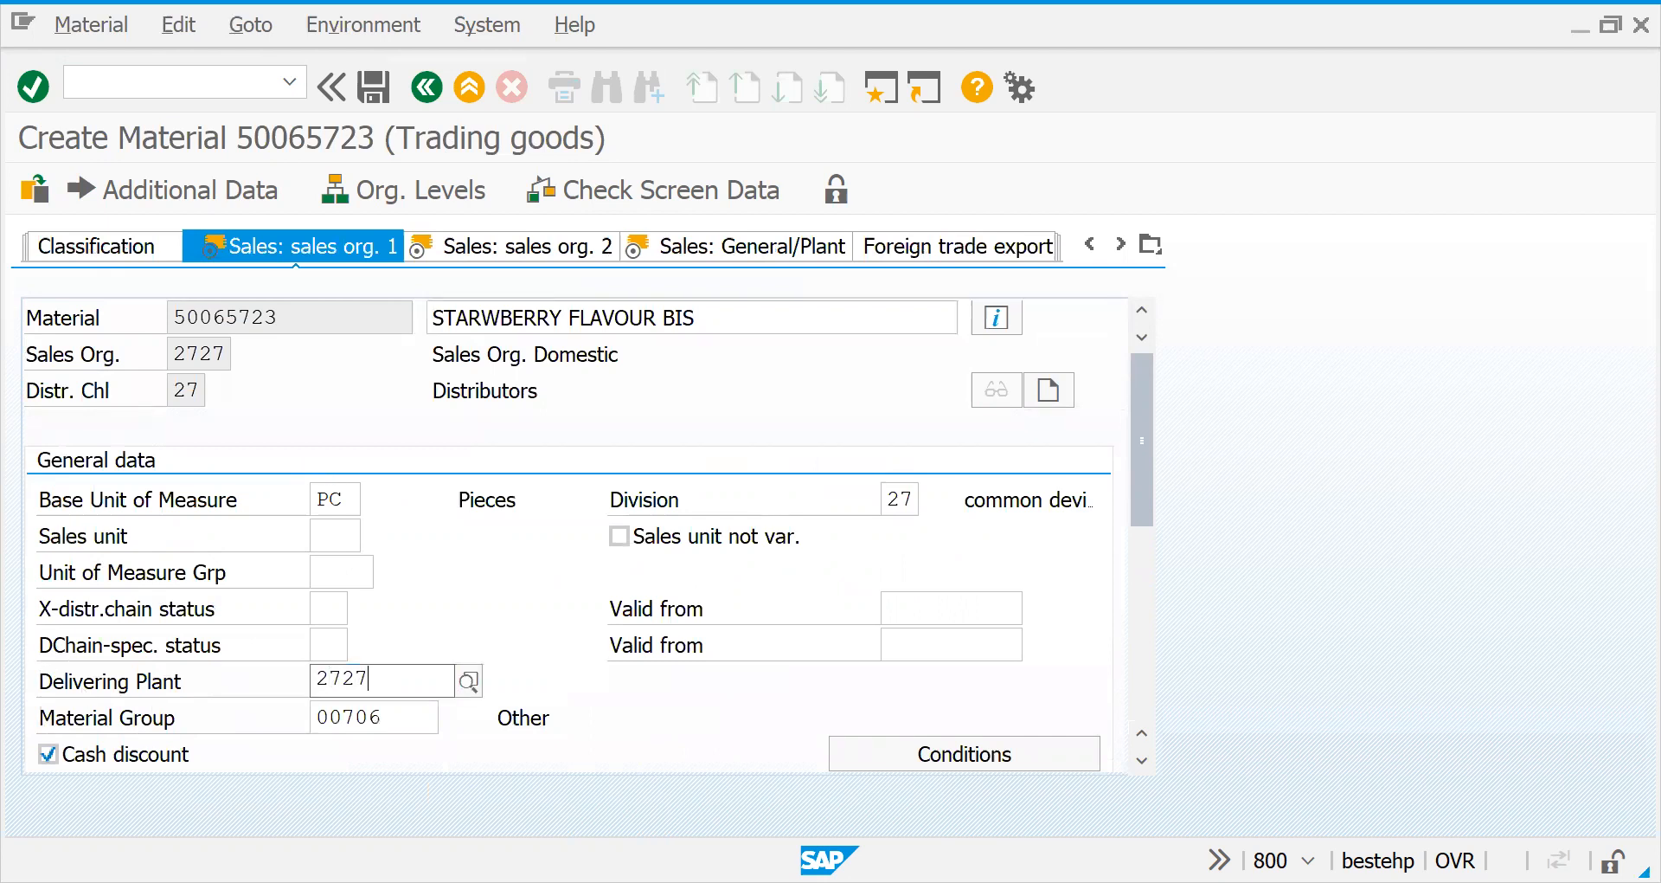
key(Return)
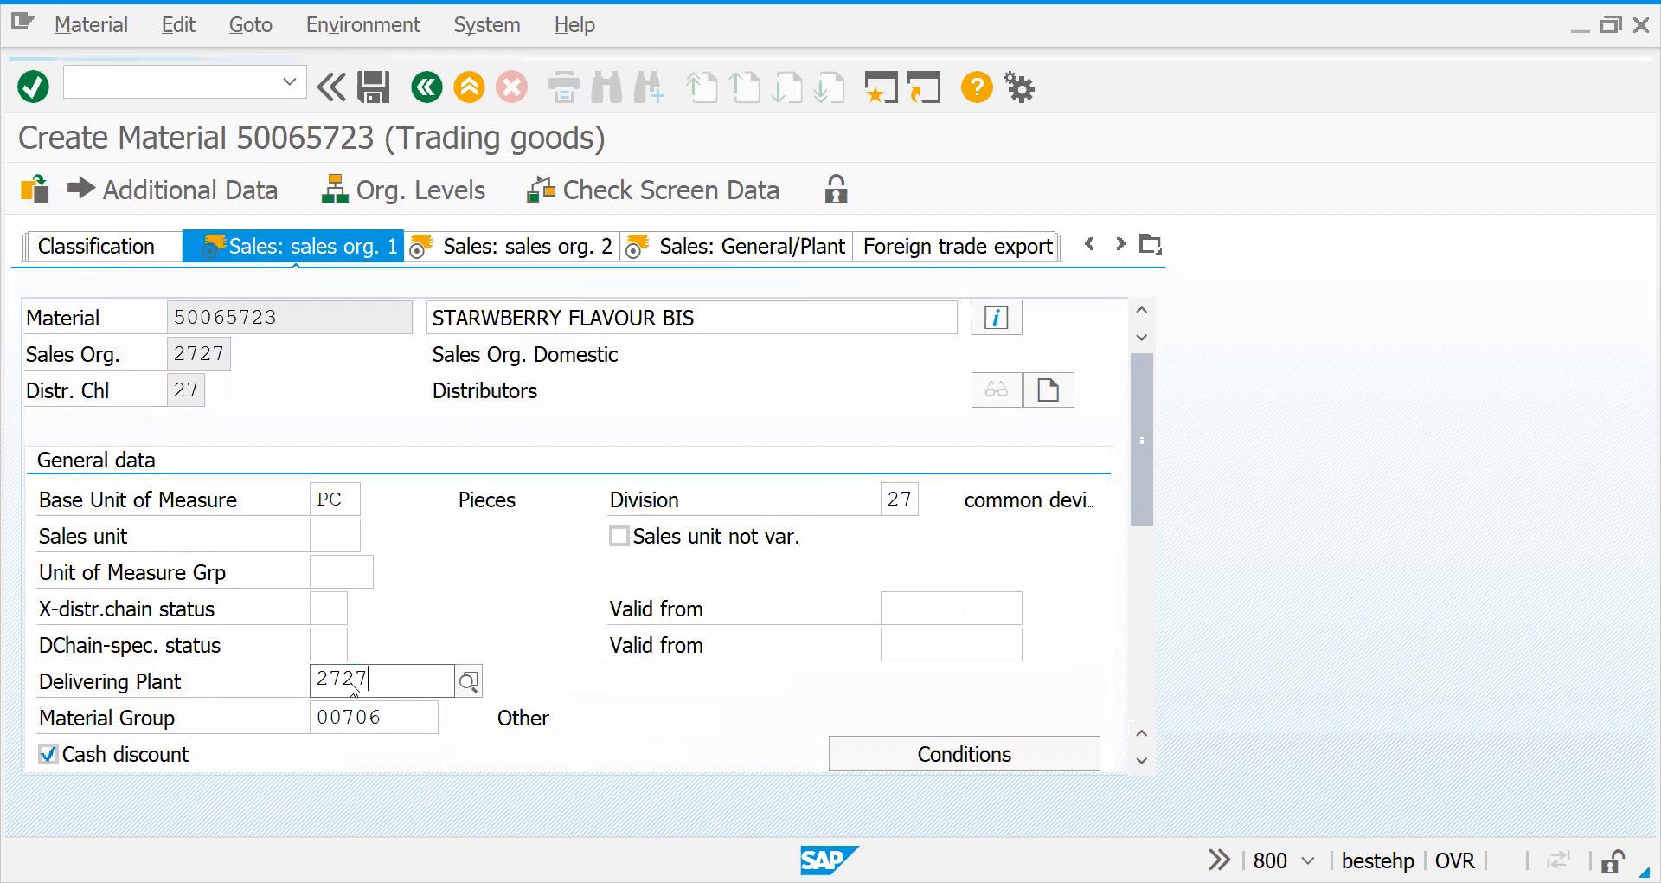
text(1)
key(Return)
text(1)
key(Return)
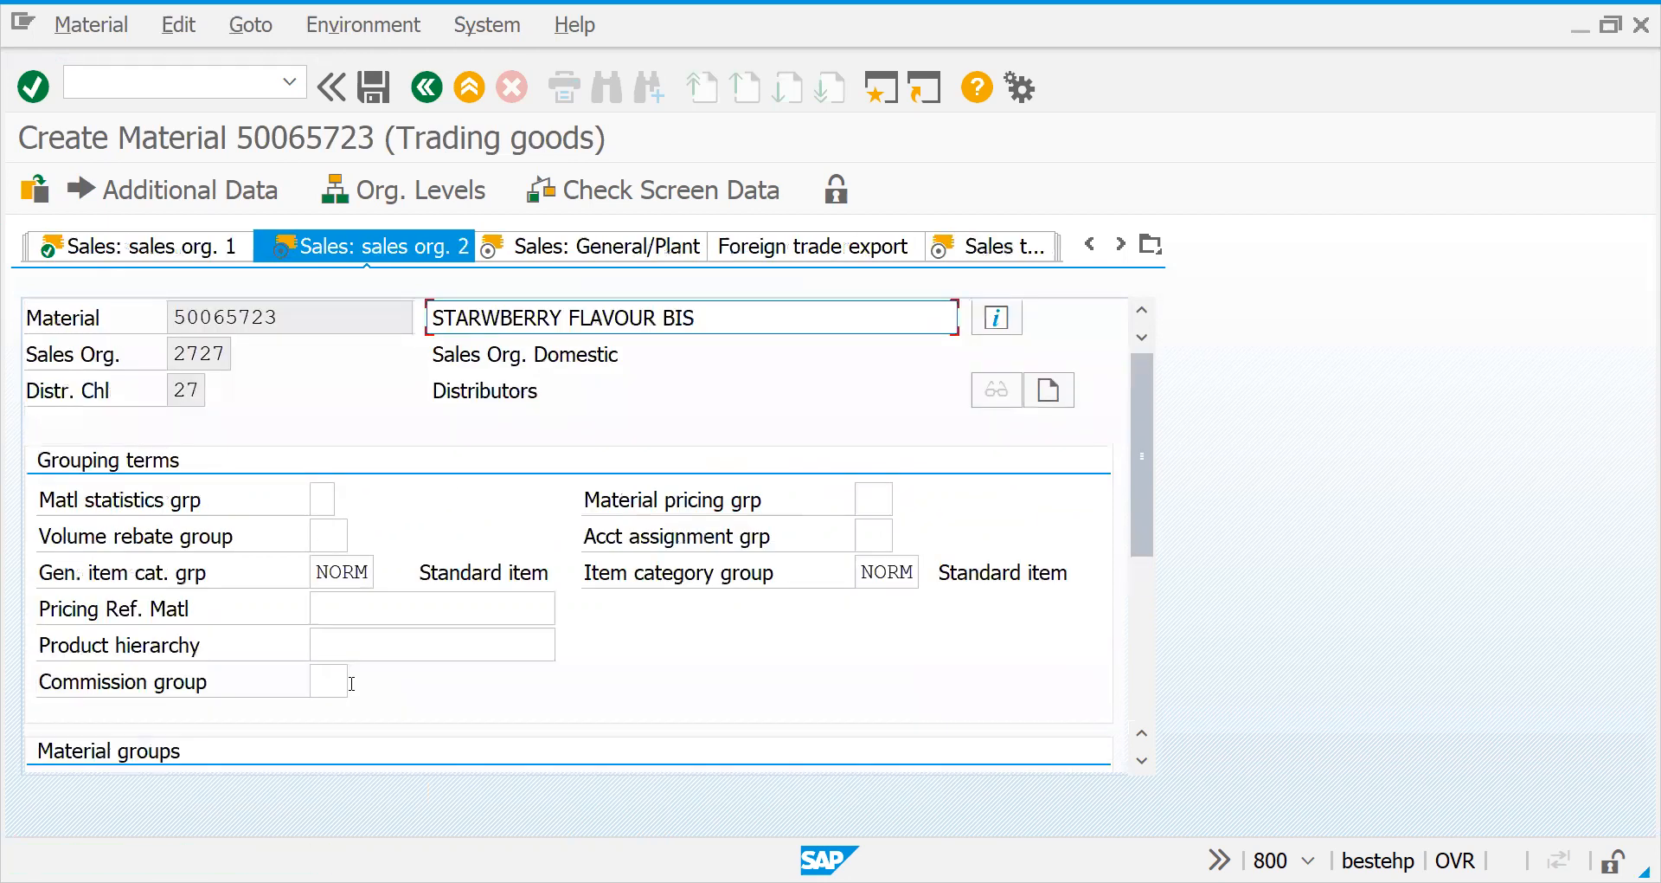
Step: Return to the first sales organization view, look up the cardboard box unit and set the sales unit to BOX
click(194, 251)
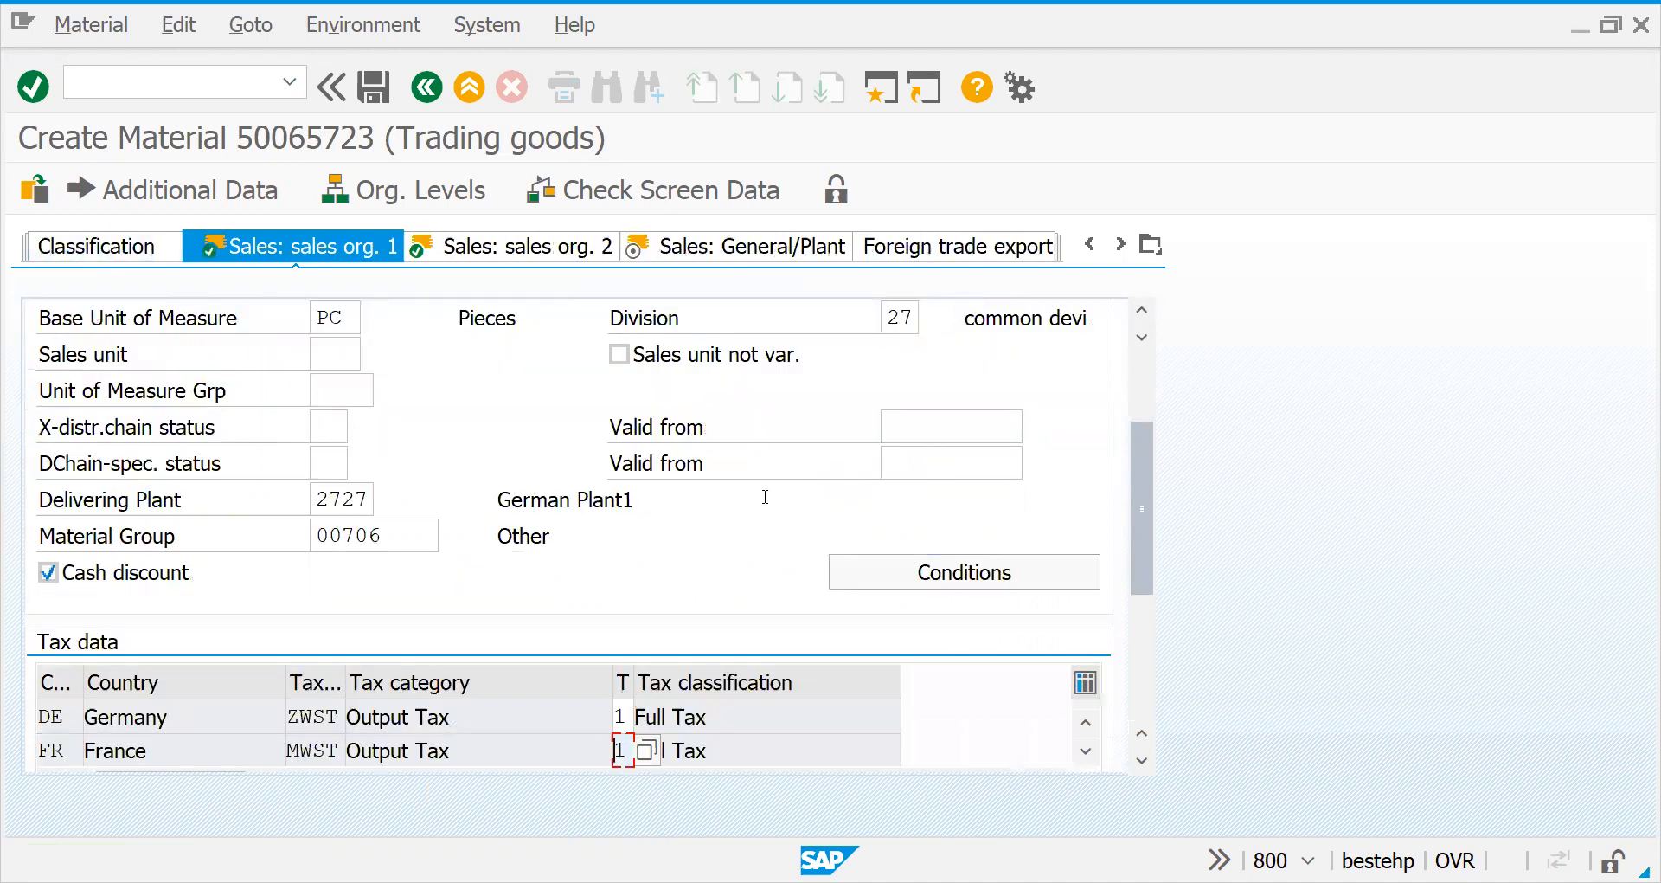
key(Return)
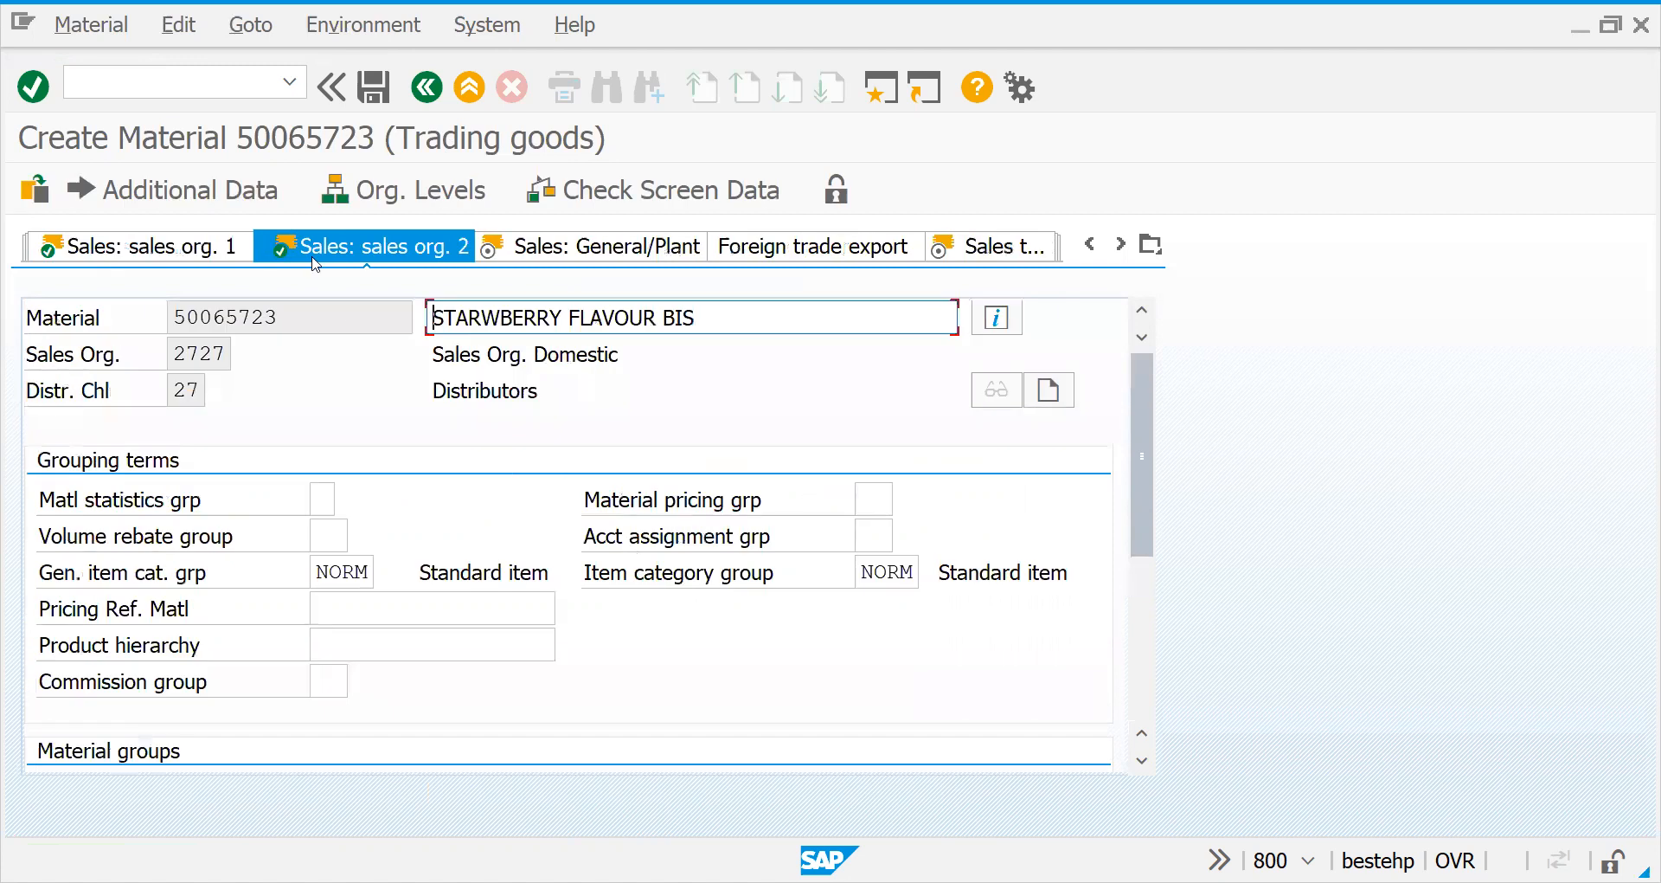
click(334, 353)
click(368, 360)
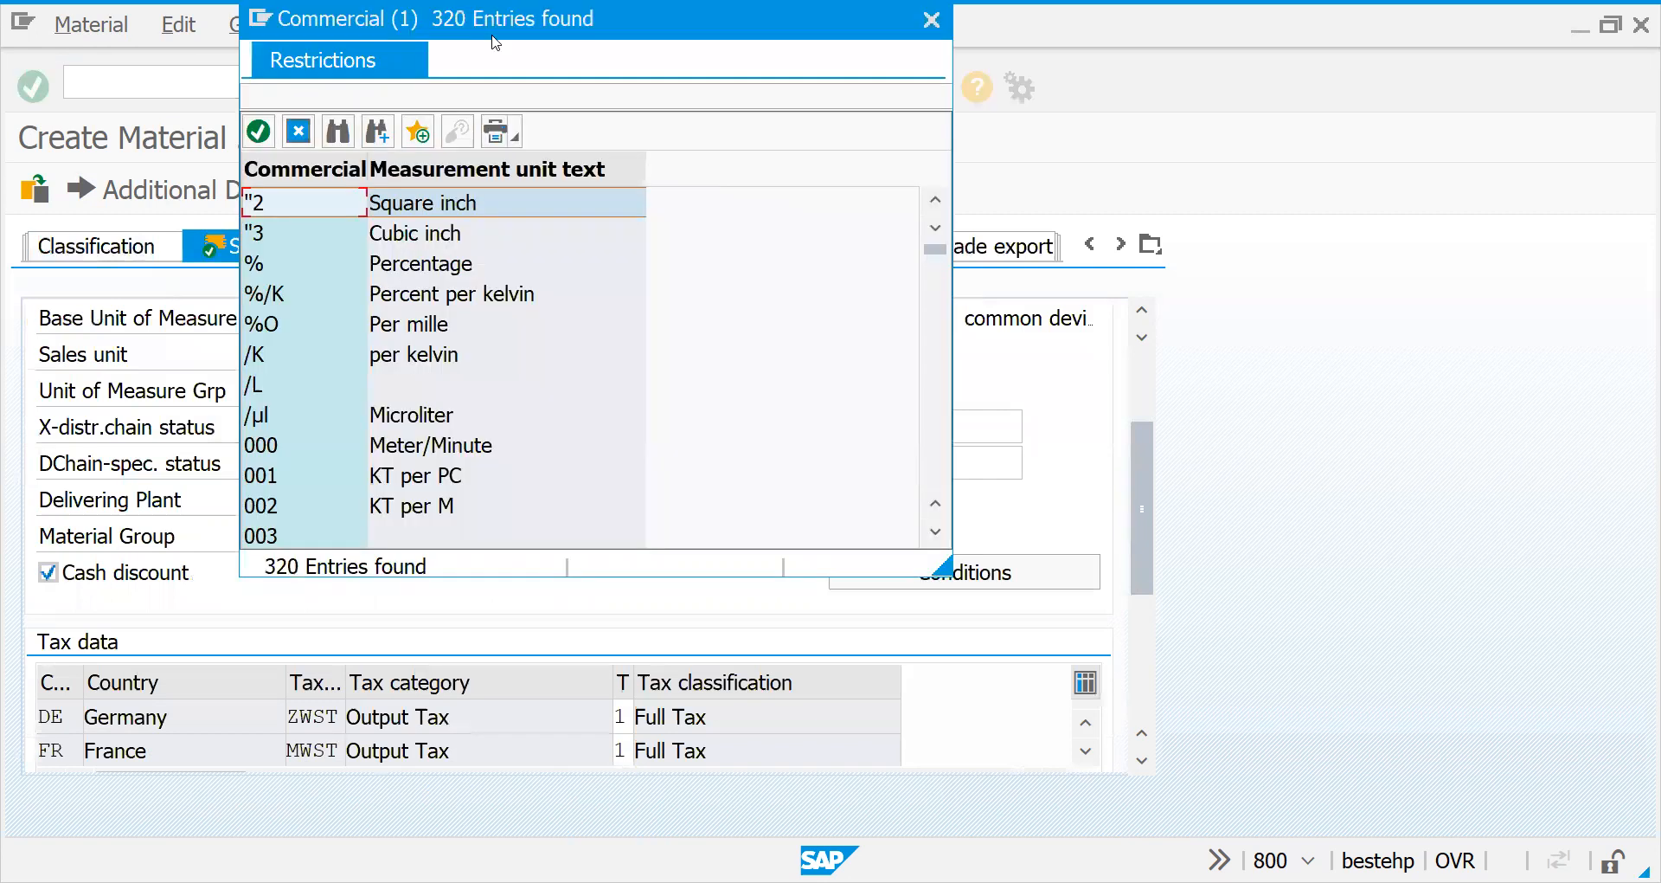
click(492, 87)
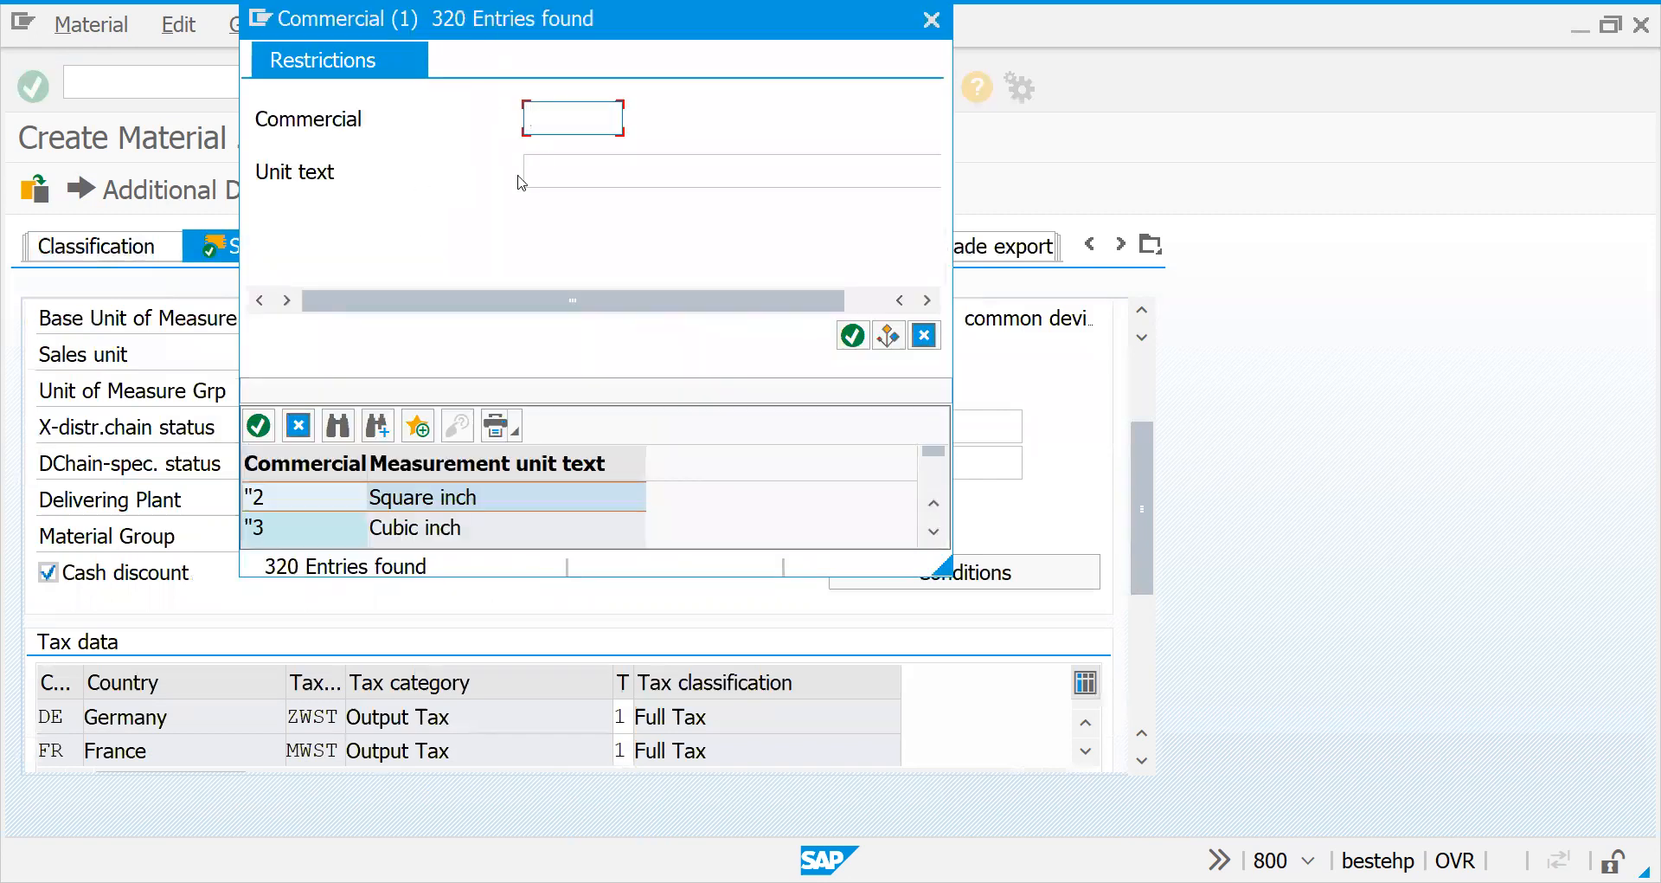
text(BOX)
key(Return)
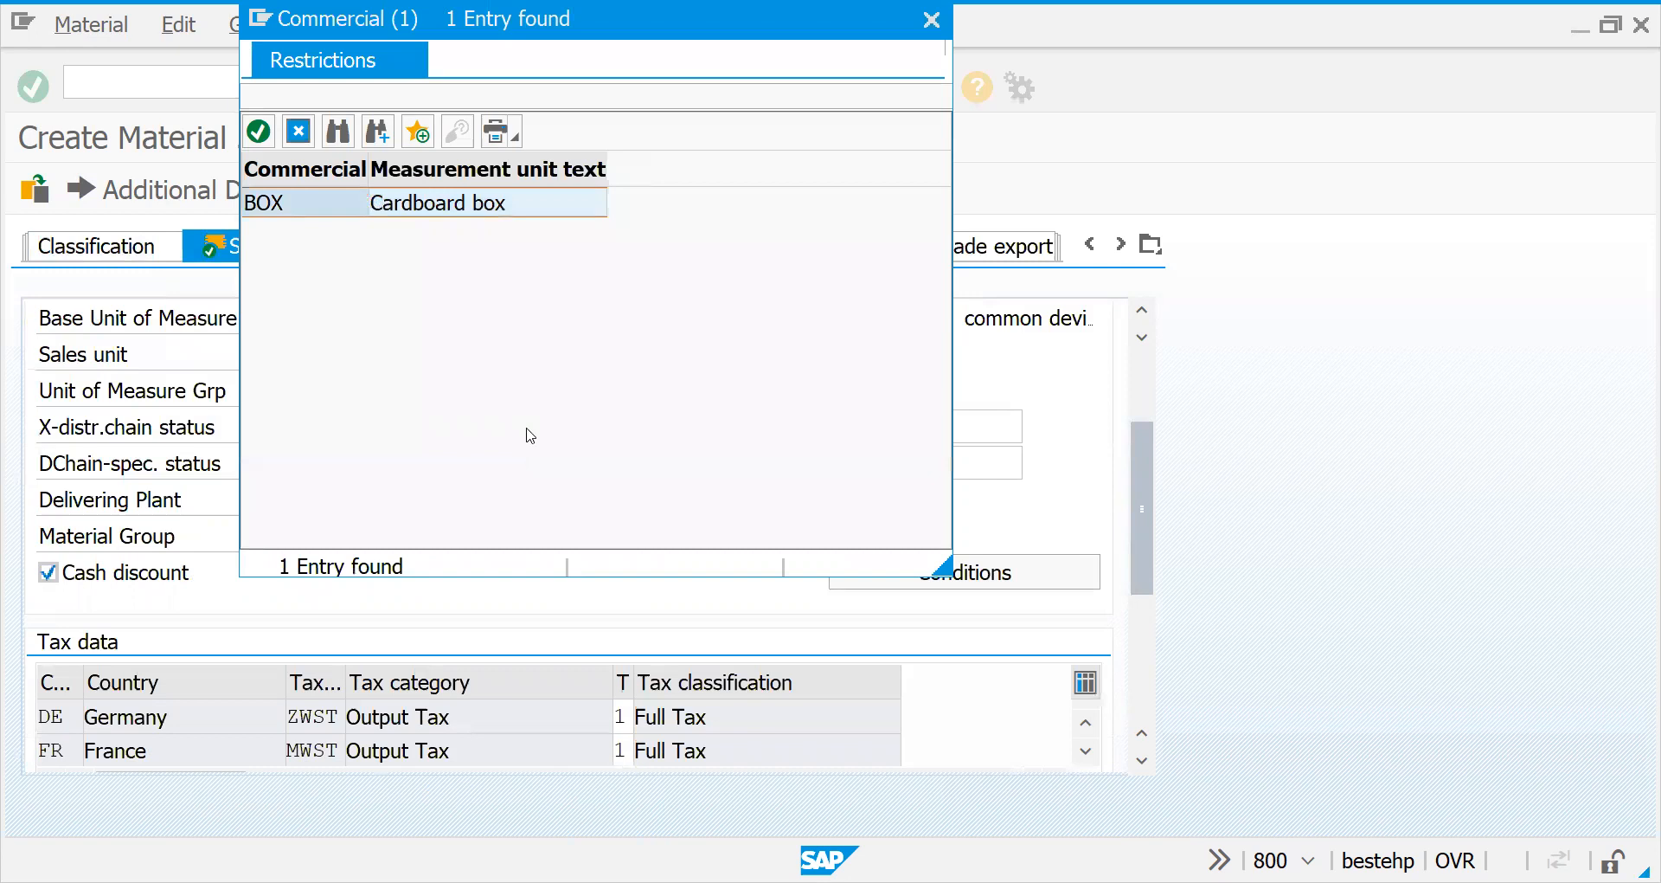
key(Return)
key(Return)
Step: Define the unit conversion as 1 BOX equal to 10 PC
text(1)
key(Tab)
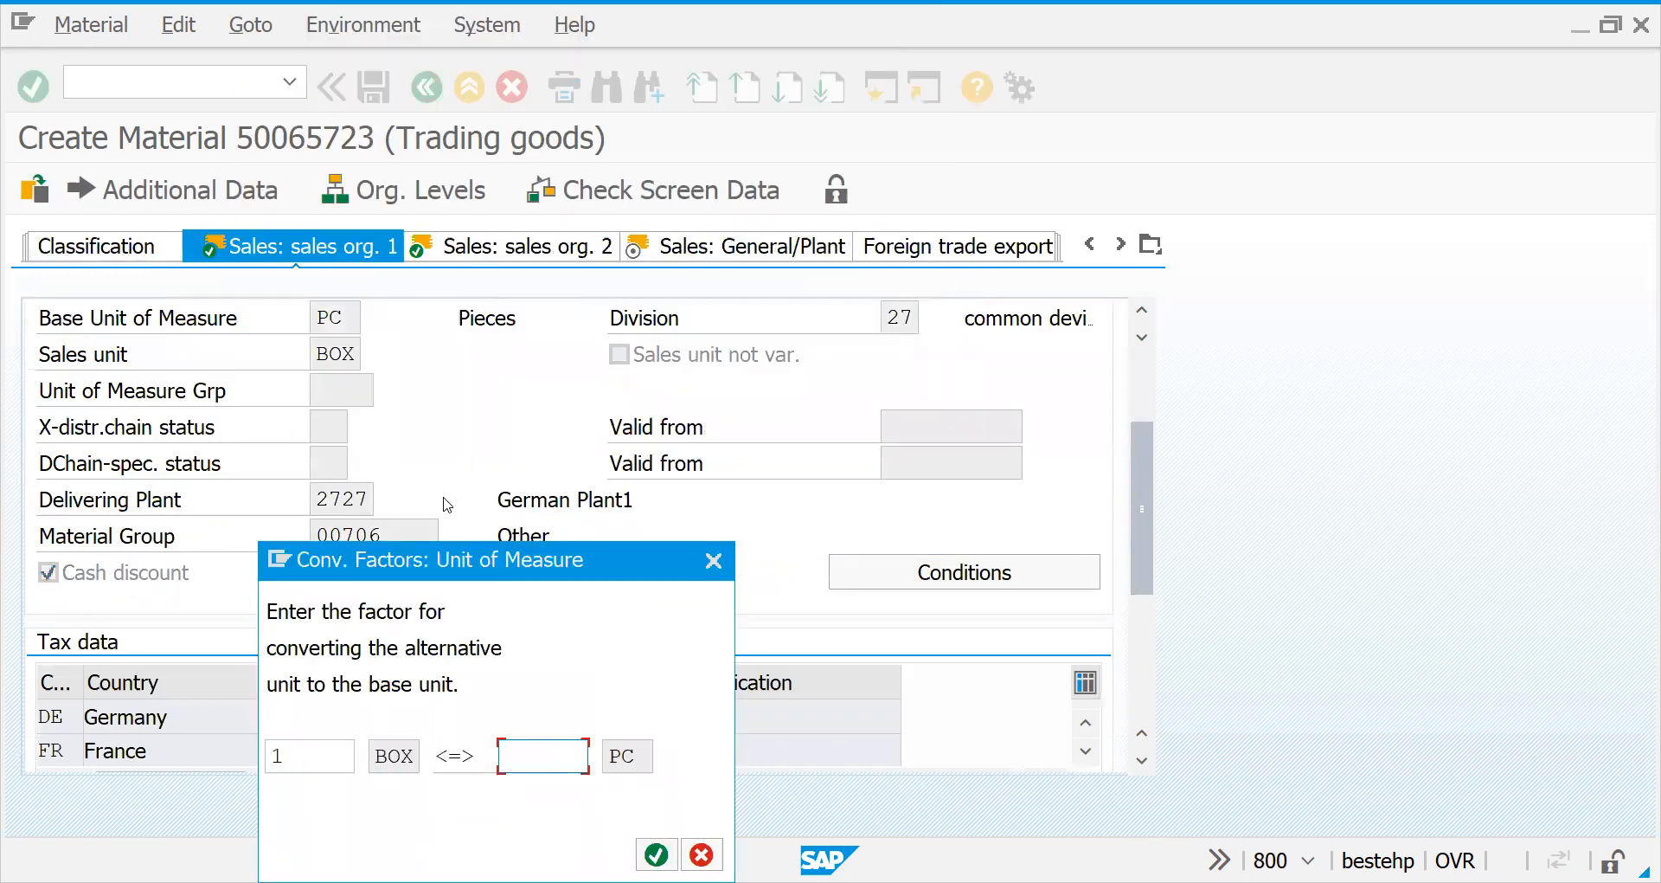
text(10)
key(Return)
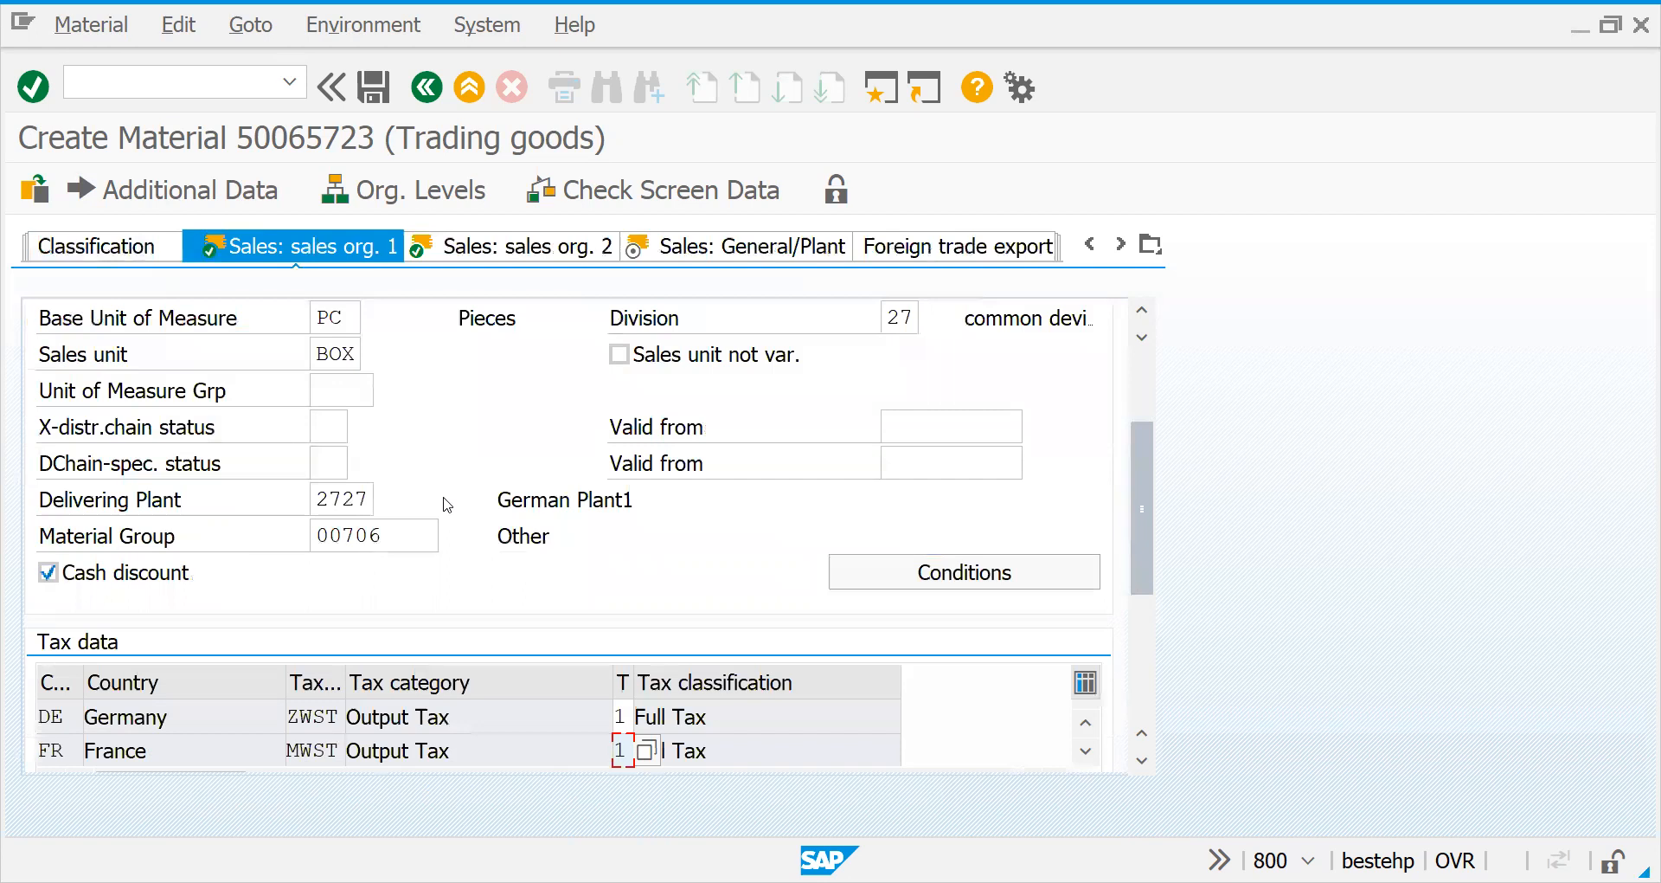
Step: Set the material's account assignment group to A1 in the second sales organization view
key(Return)
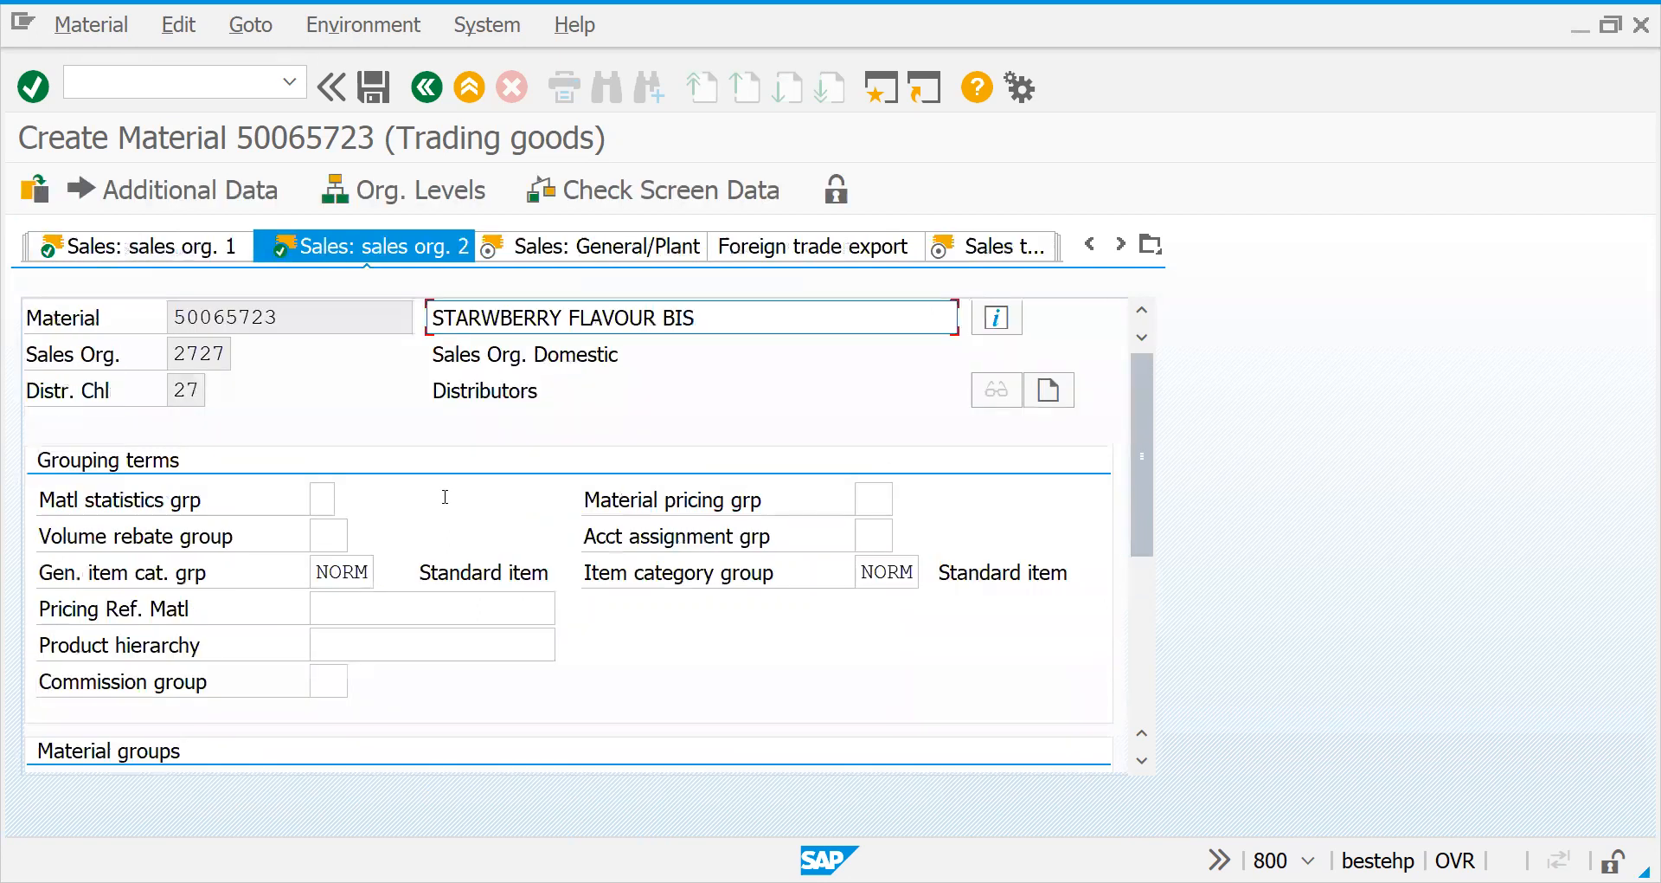
click(886, 533)
click(886, 533)
click(866, 567)
key(Return)
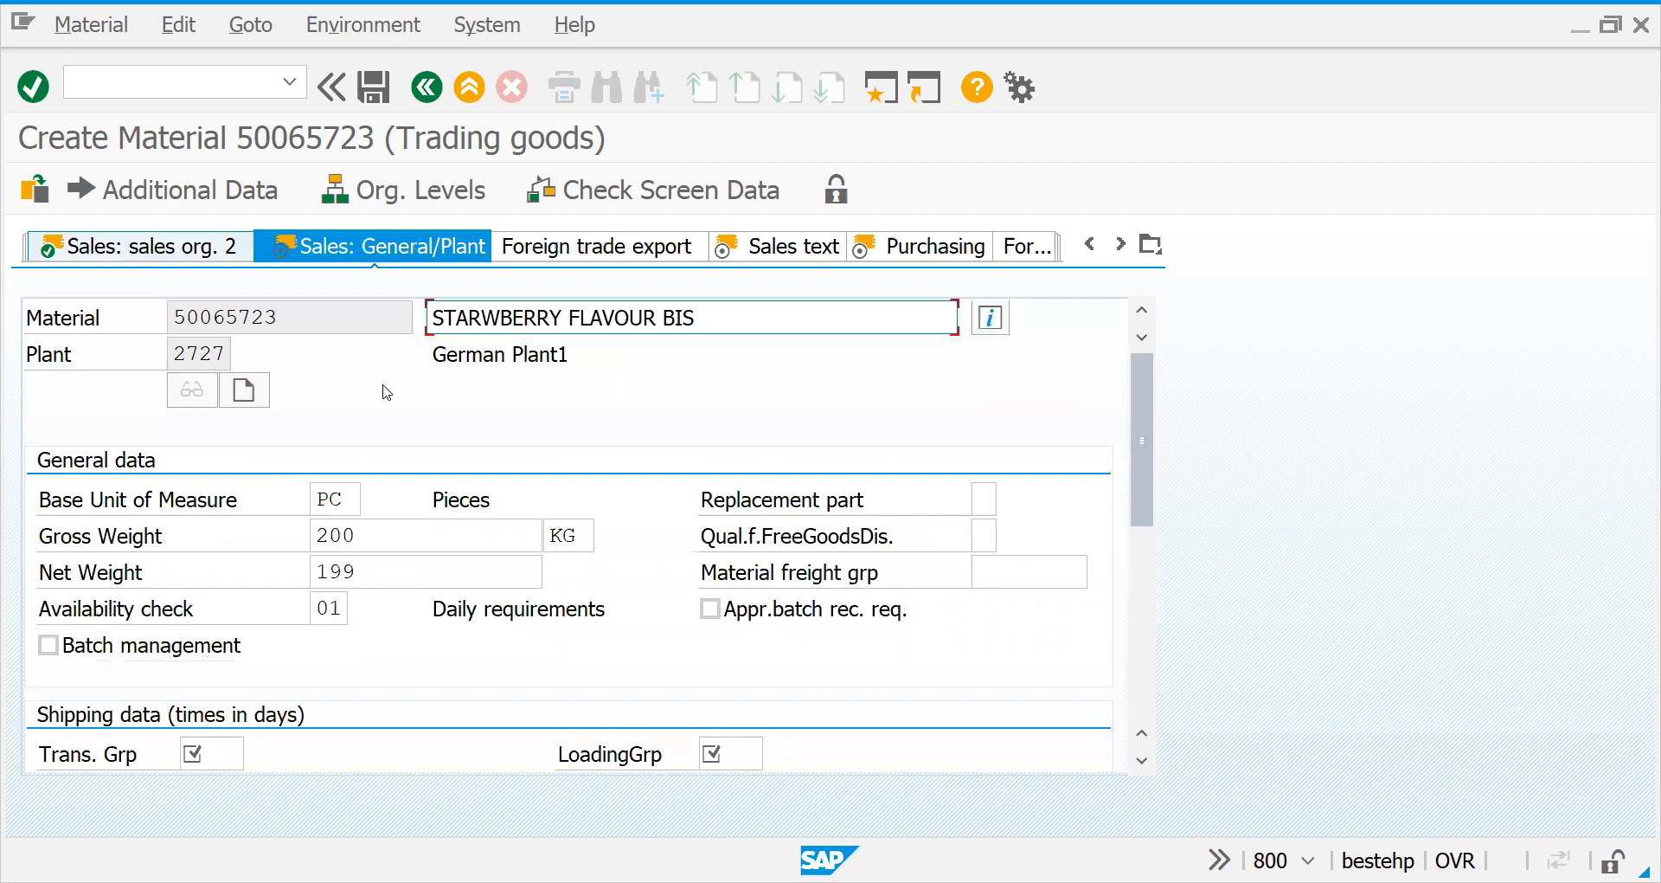
Step: Set the plant shipping data to transportation group 0001 On palettes and loading group 0003 Manual
click(161, 249)
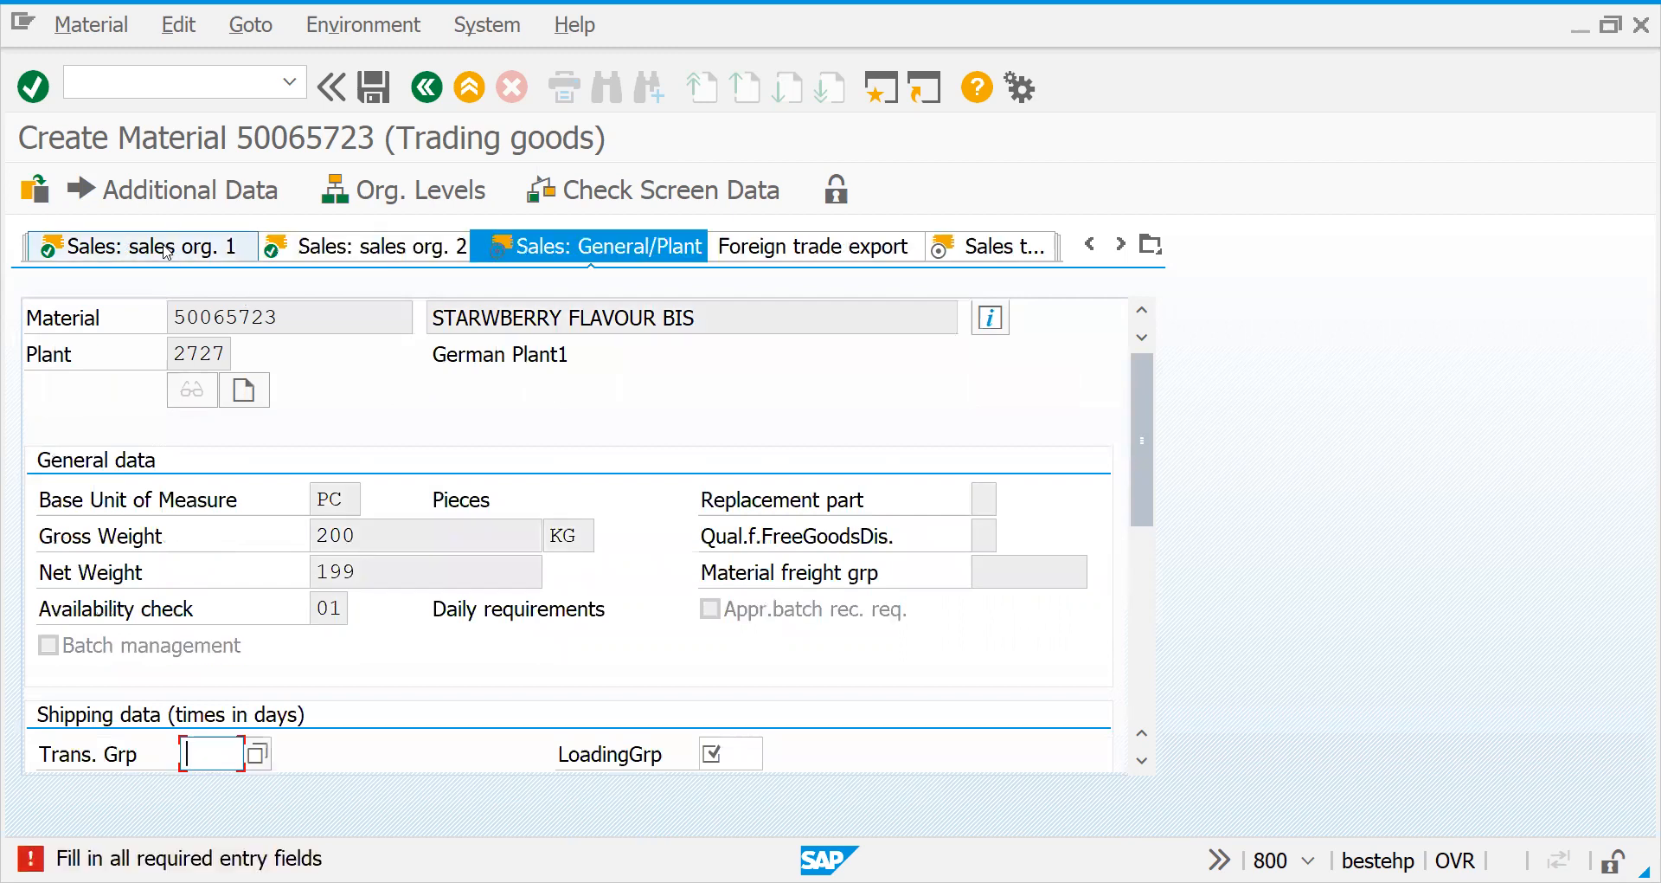
click(167, 251)
key(Down)
key(Tab)
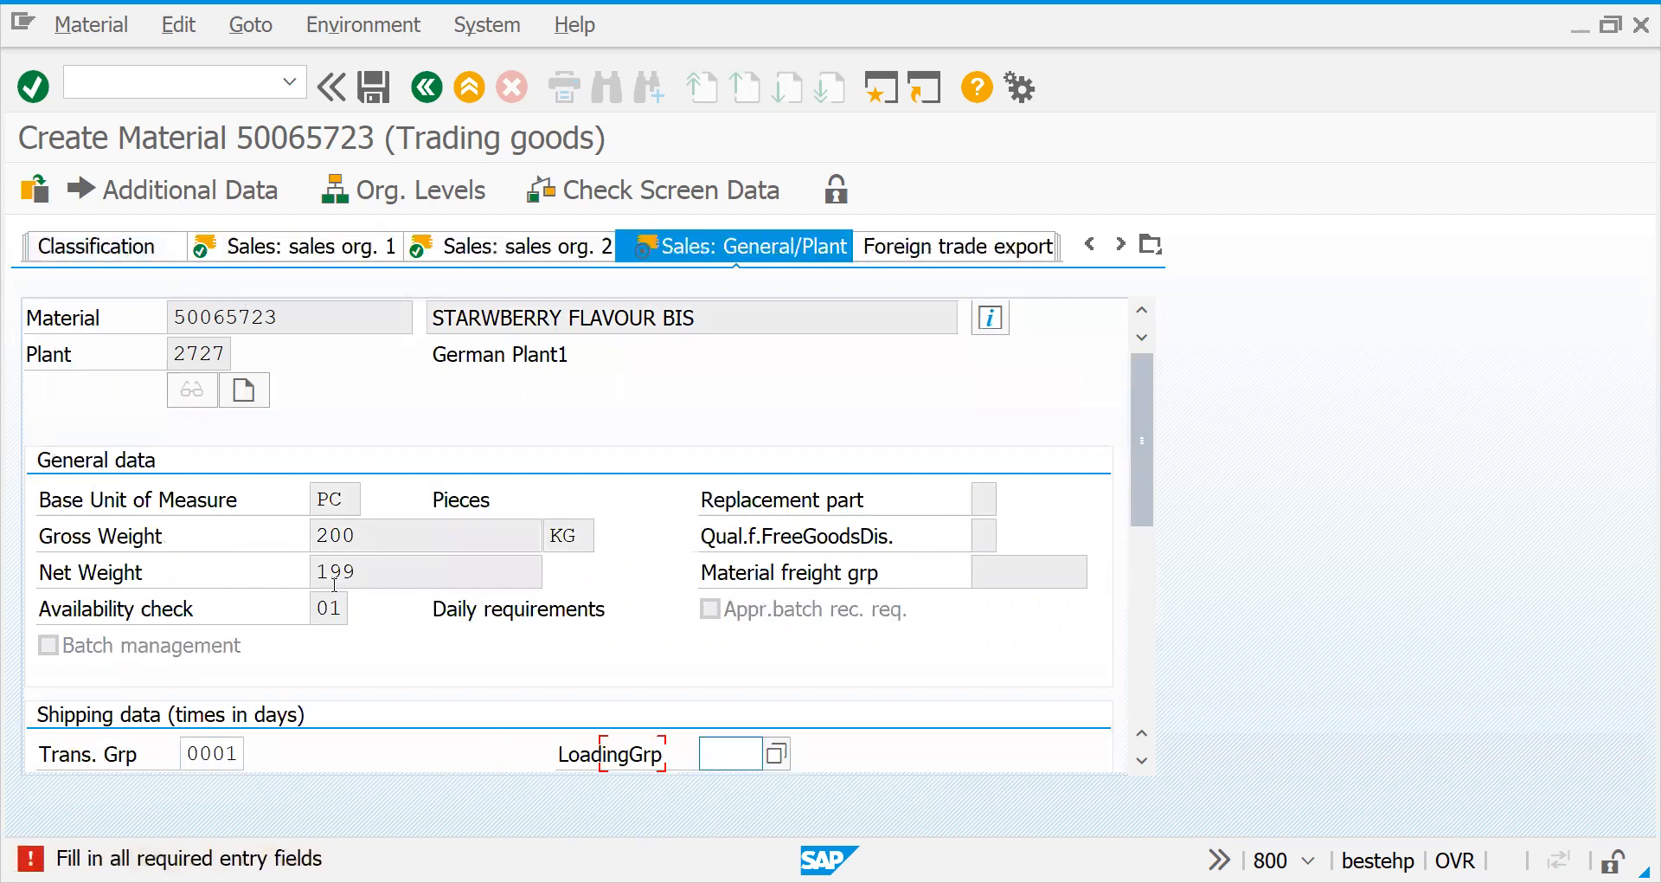
key(Down)
key(Return)
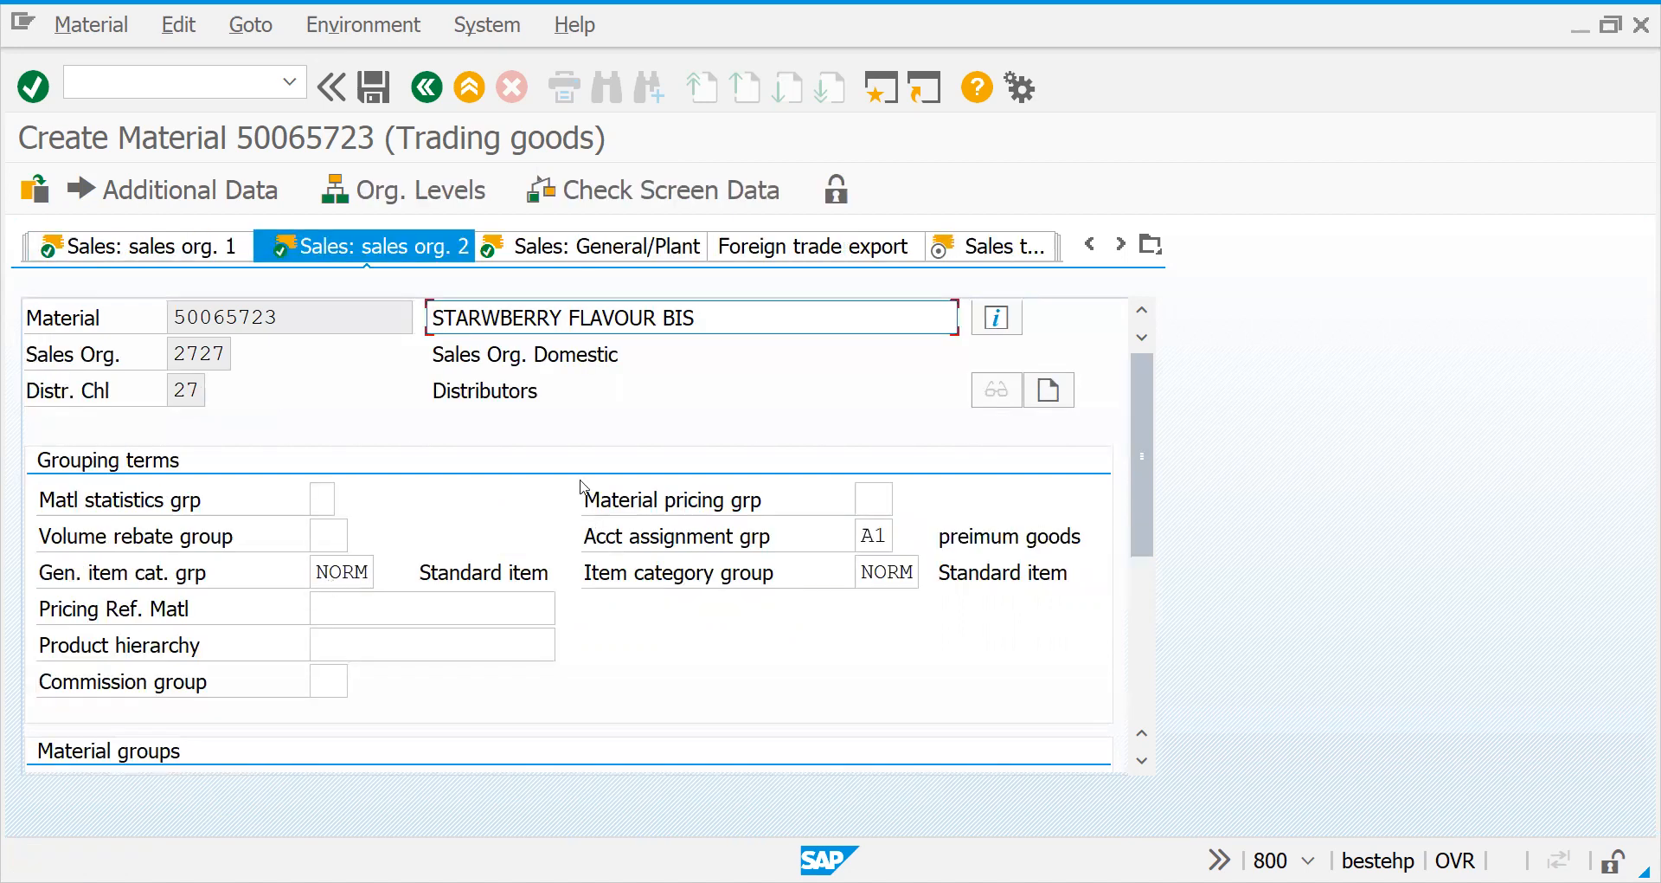
Step: Review the material's entries in the two sales organization views and the general plant view
key(Return)
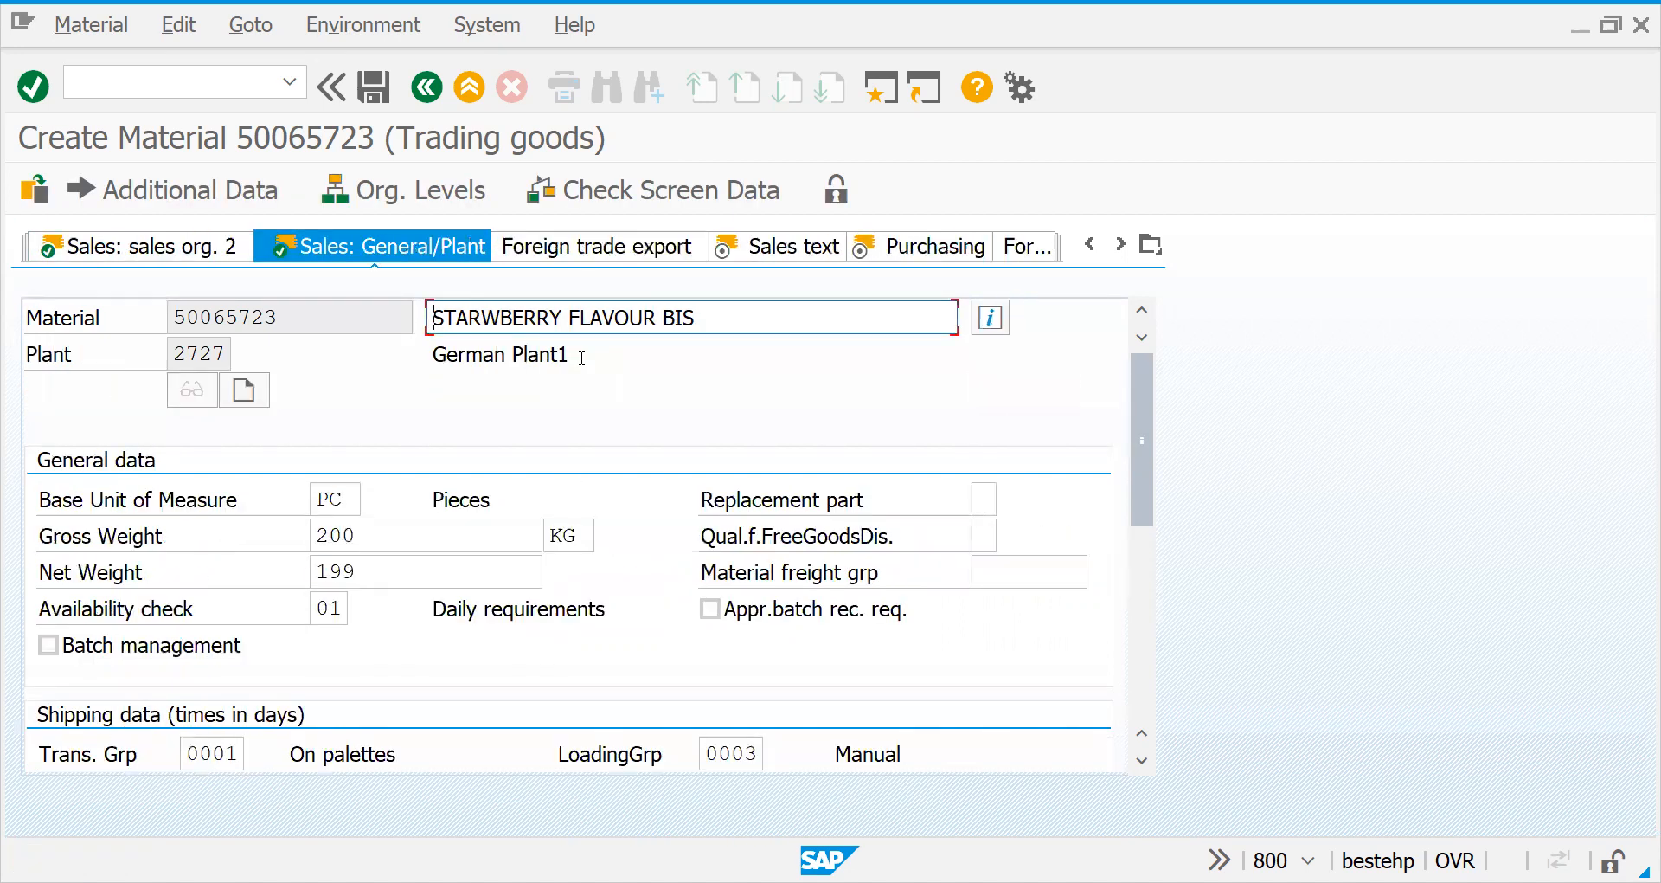
drag(1142, 484, 1144, 428)
click(203, 245)
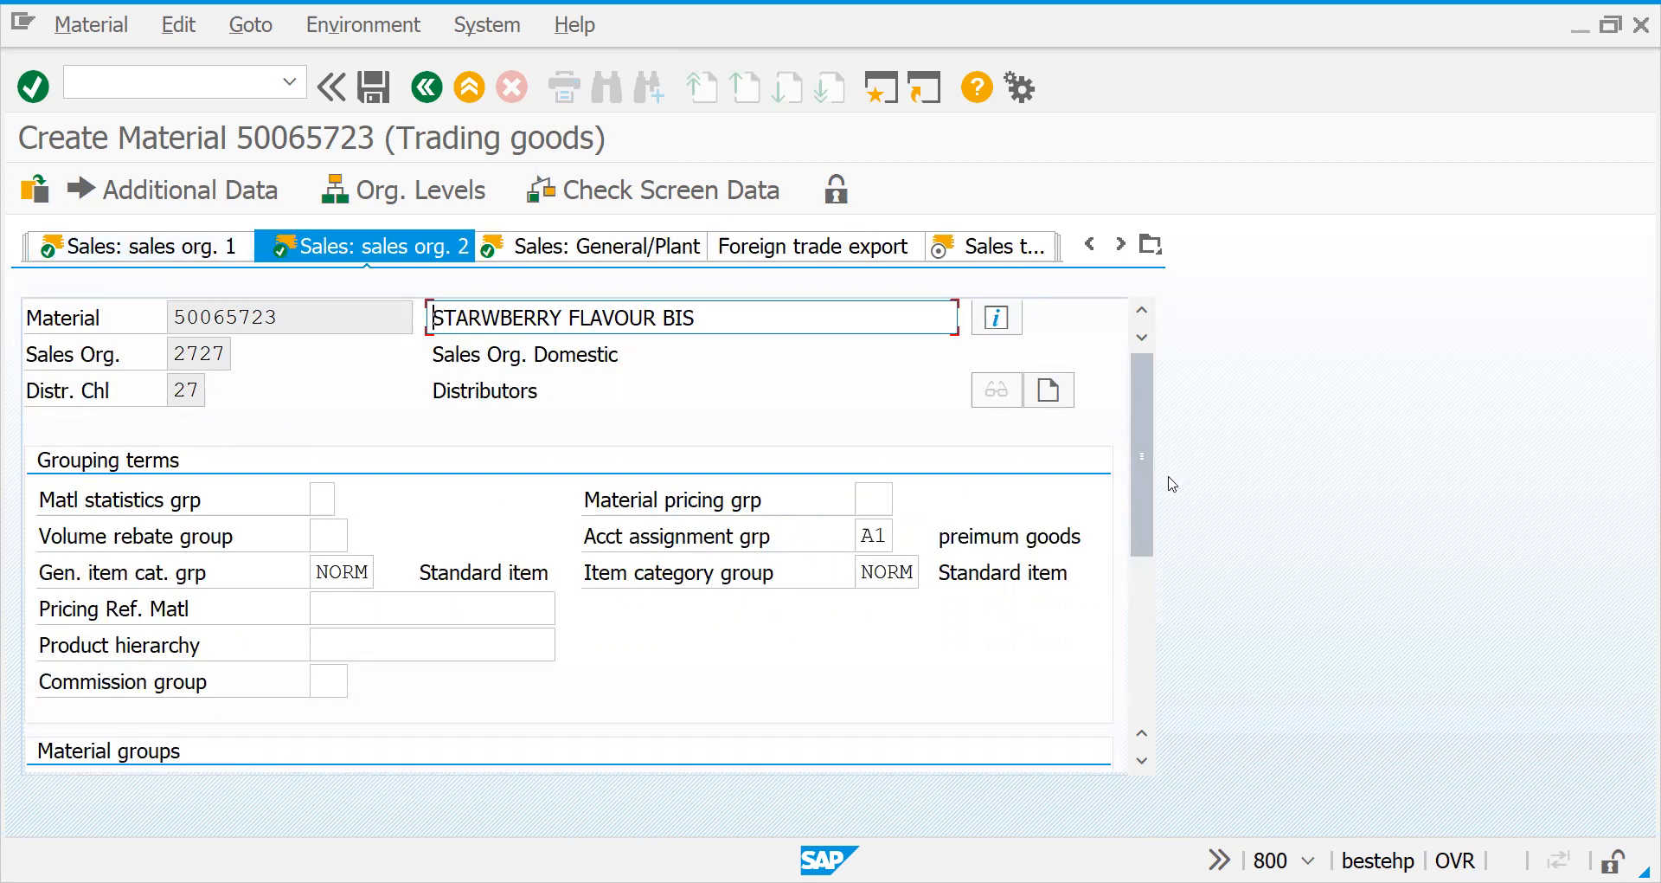
click(194, 251)
drag(1143, 454, 1162, 379)
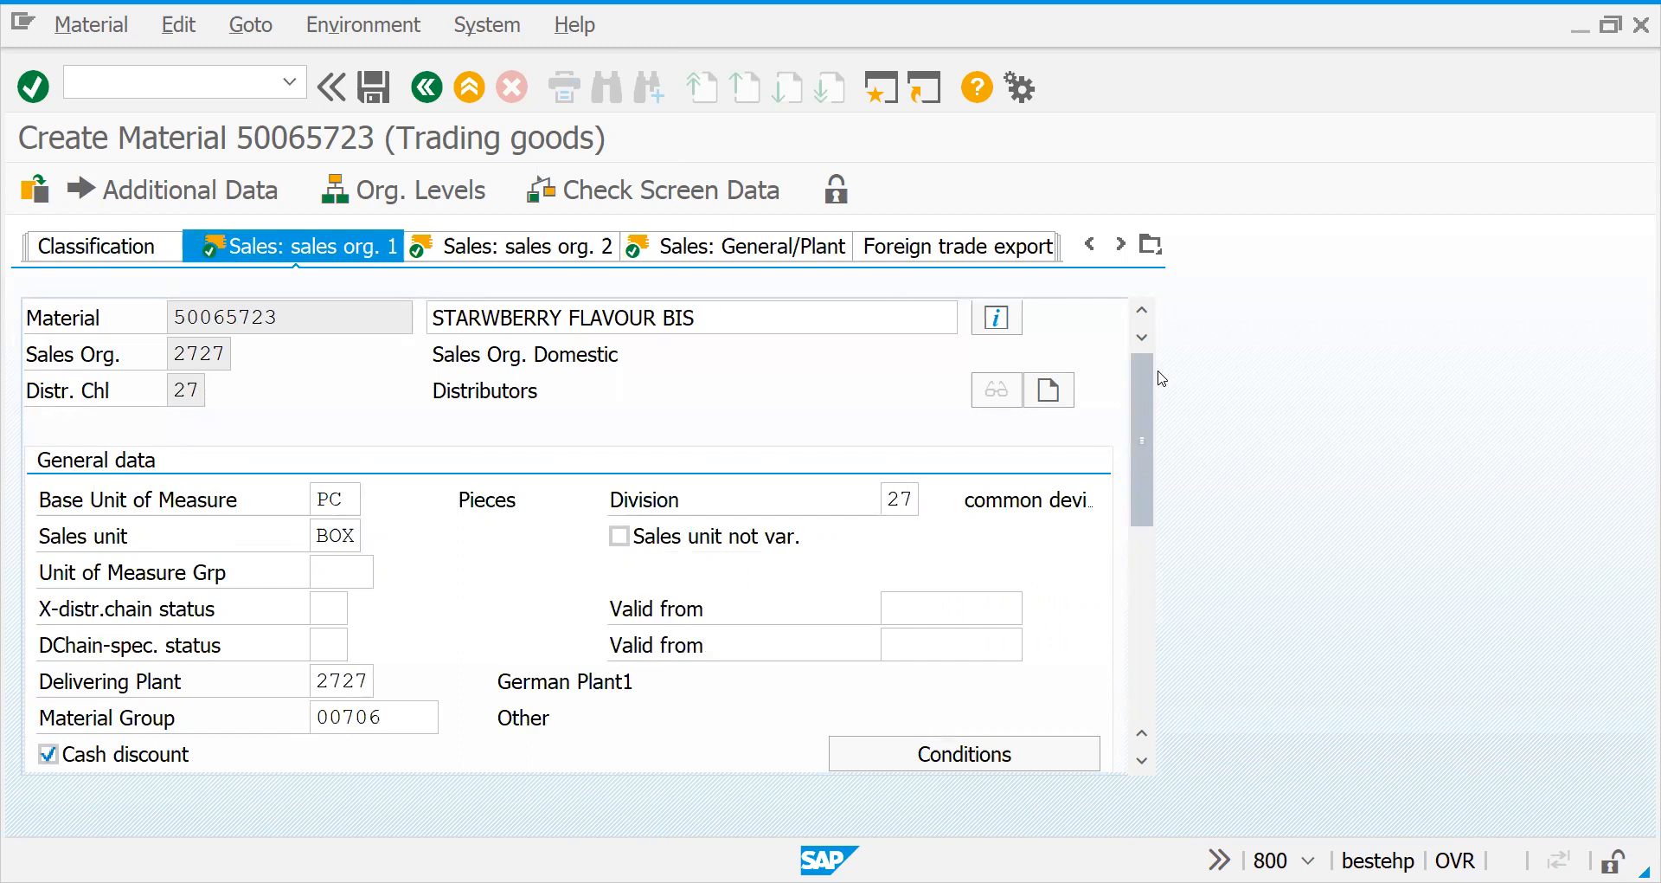
key(Return)
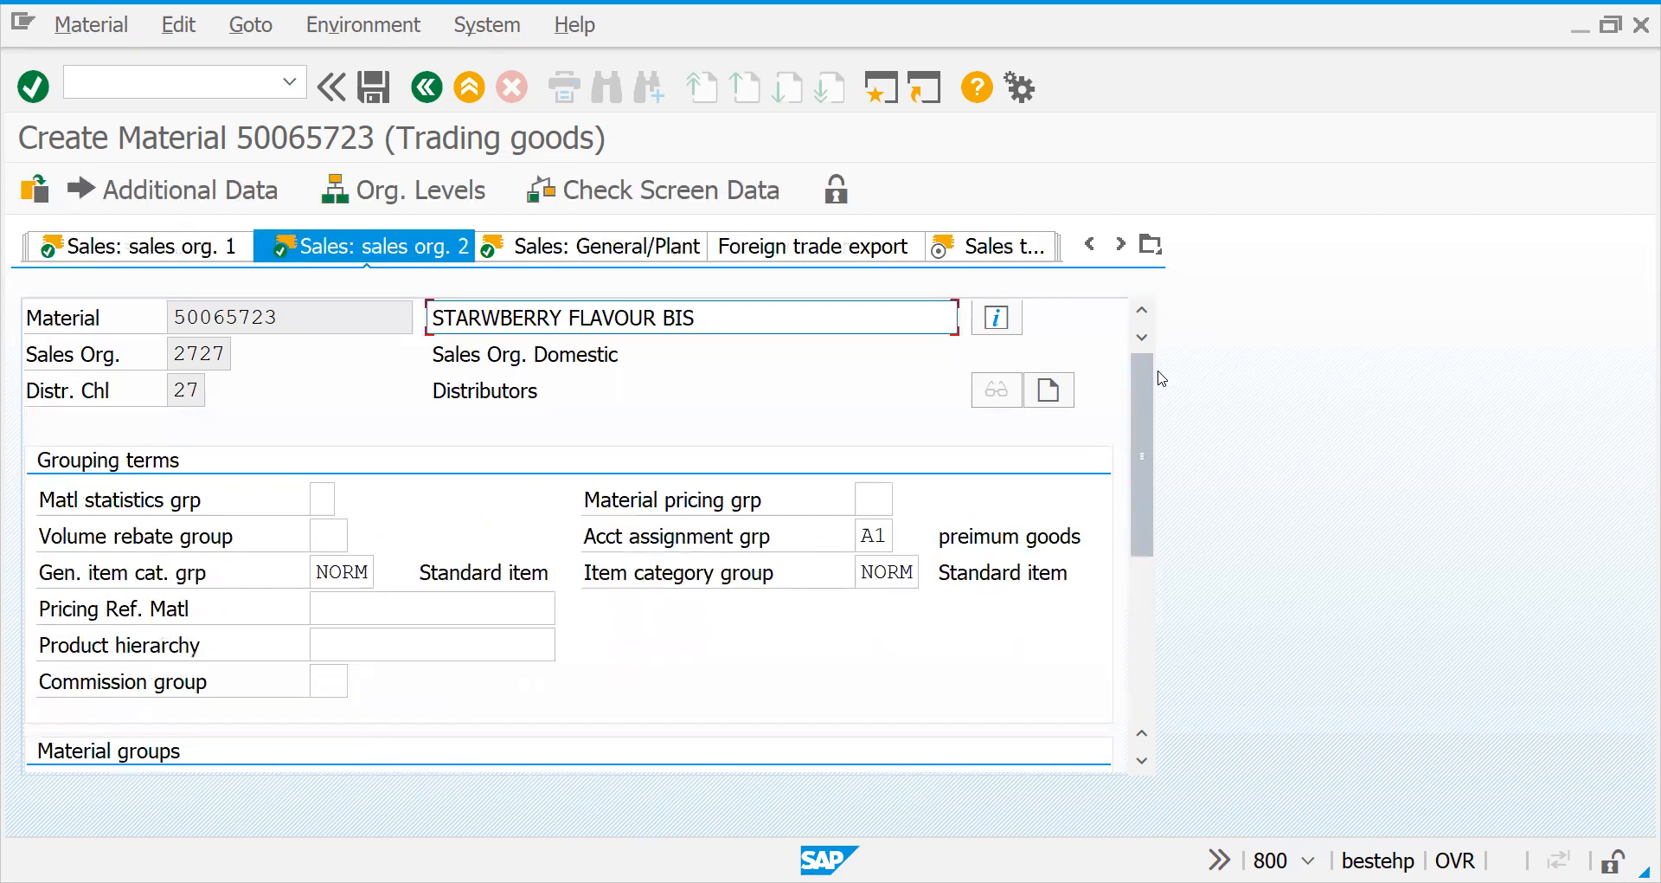
drag(1144, 419, 1130, 533)
key(Return)
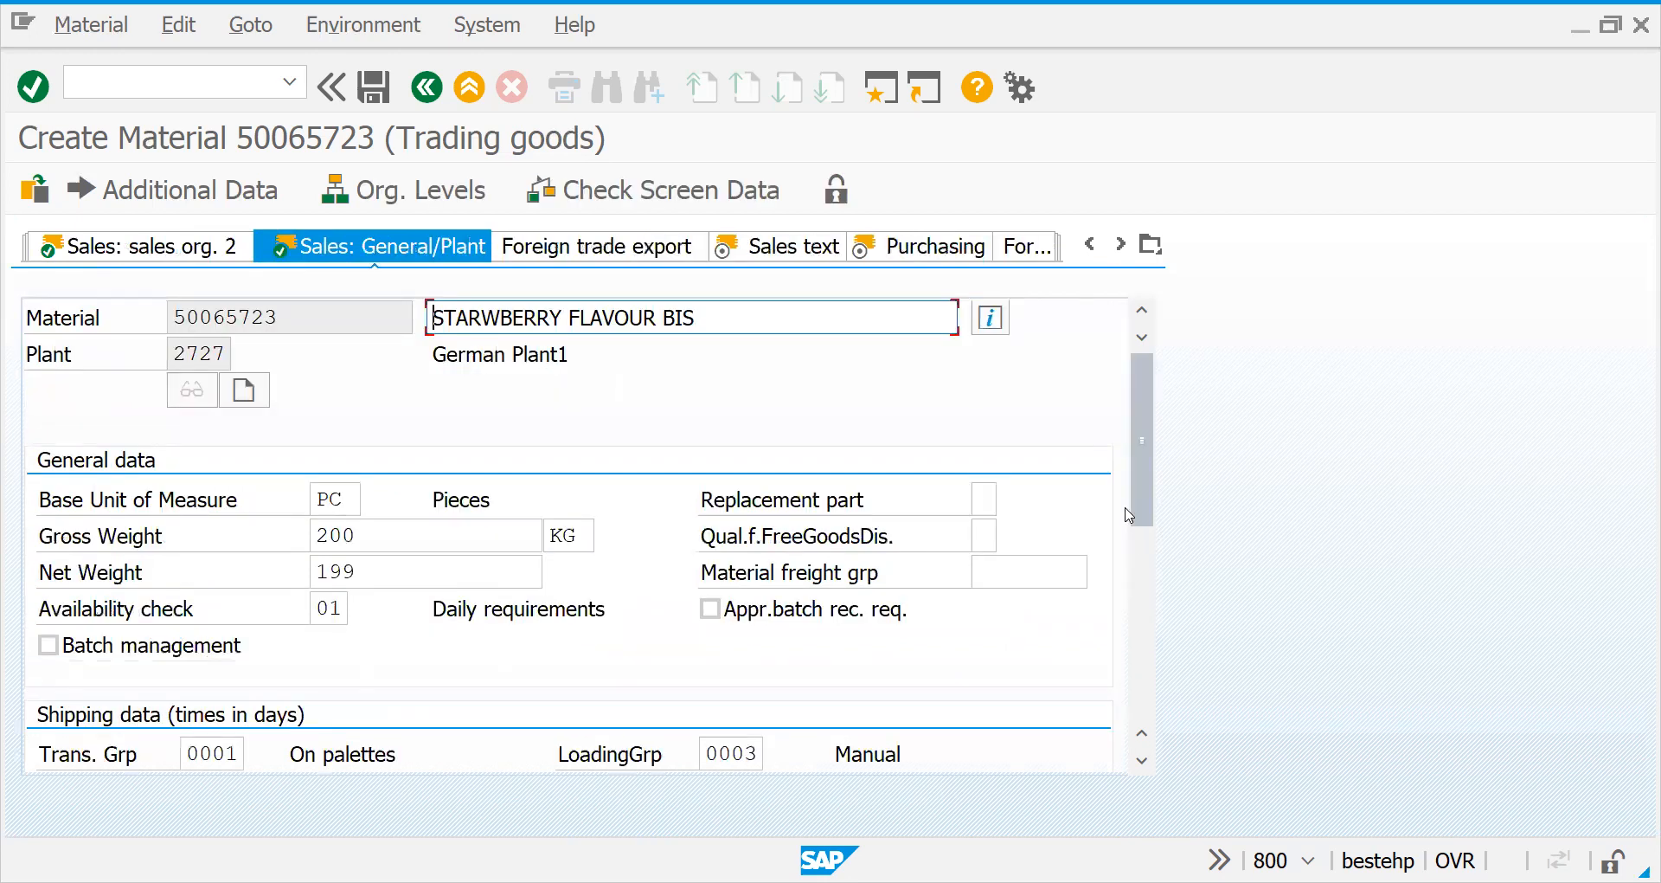
Step: Set the availability check to 02 Individual reqmt and proceed to the sales text view
drag(1133, 475, 1134, 481)
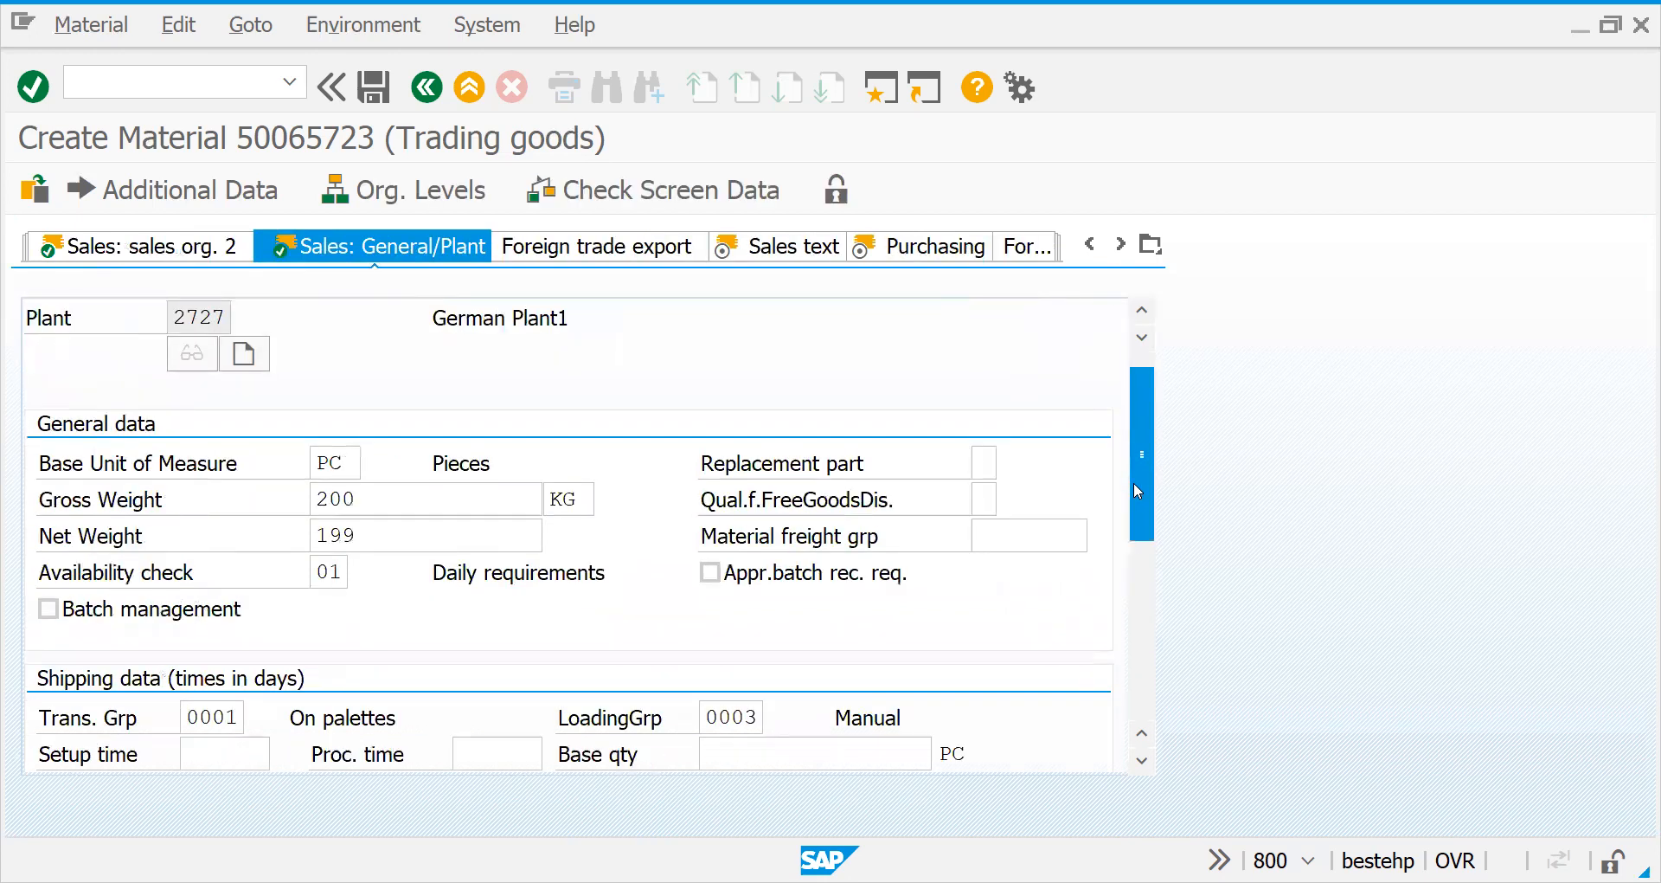
click(342, 577)
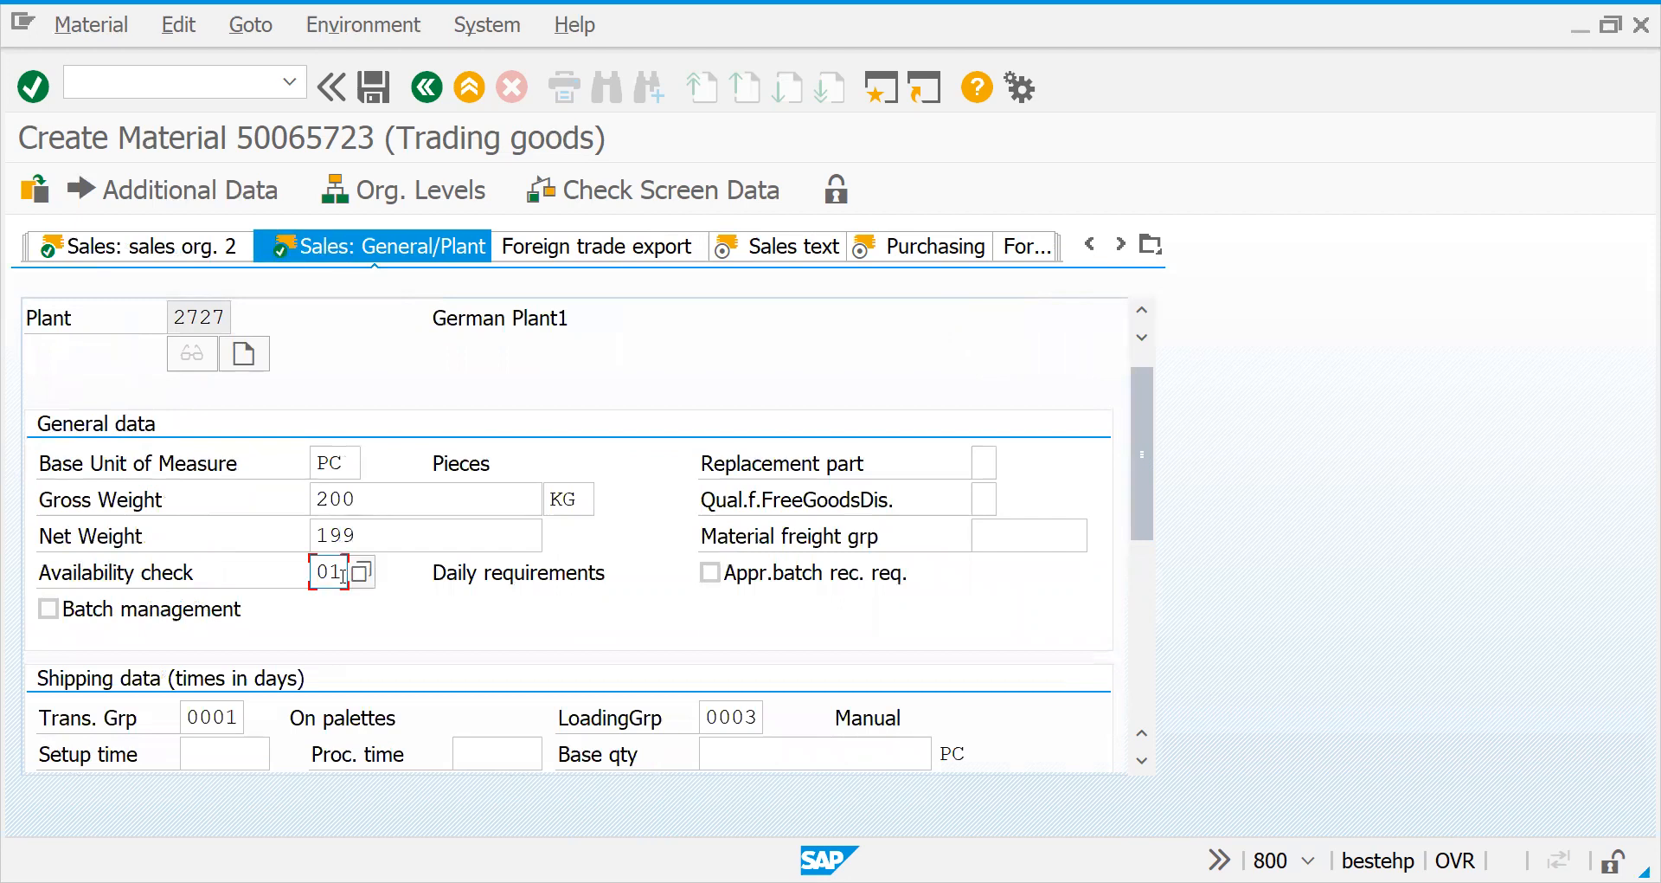
click(360, 578)
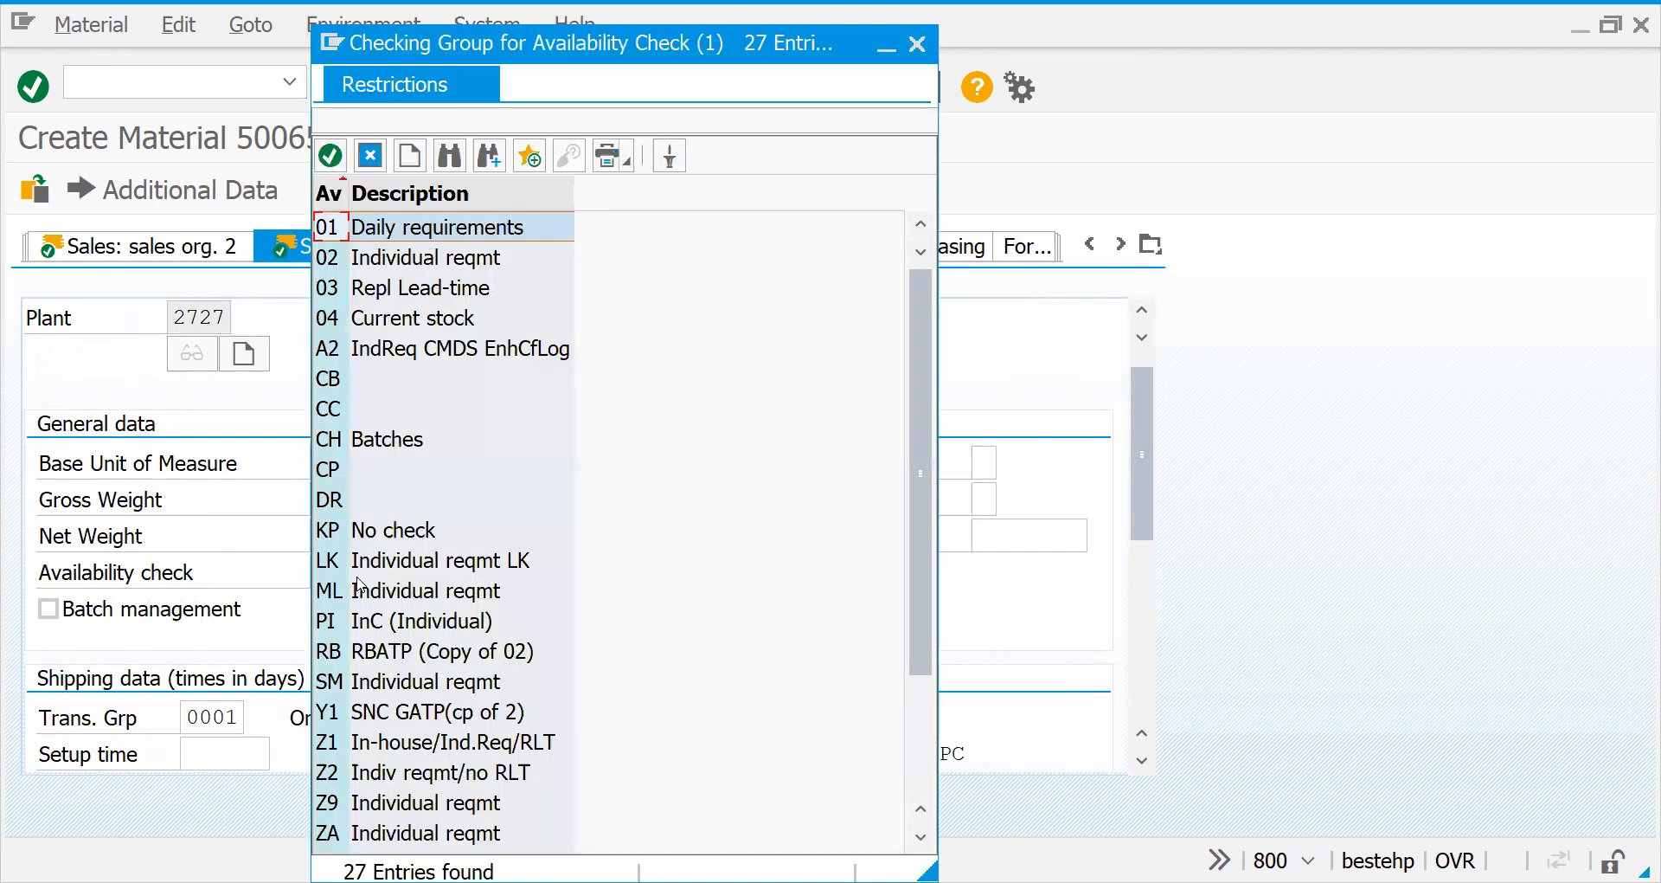
click(355, 280)
click(356, 261)
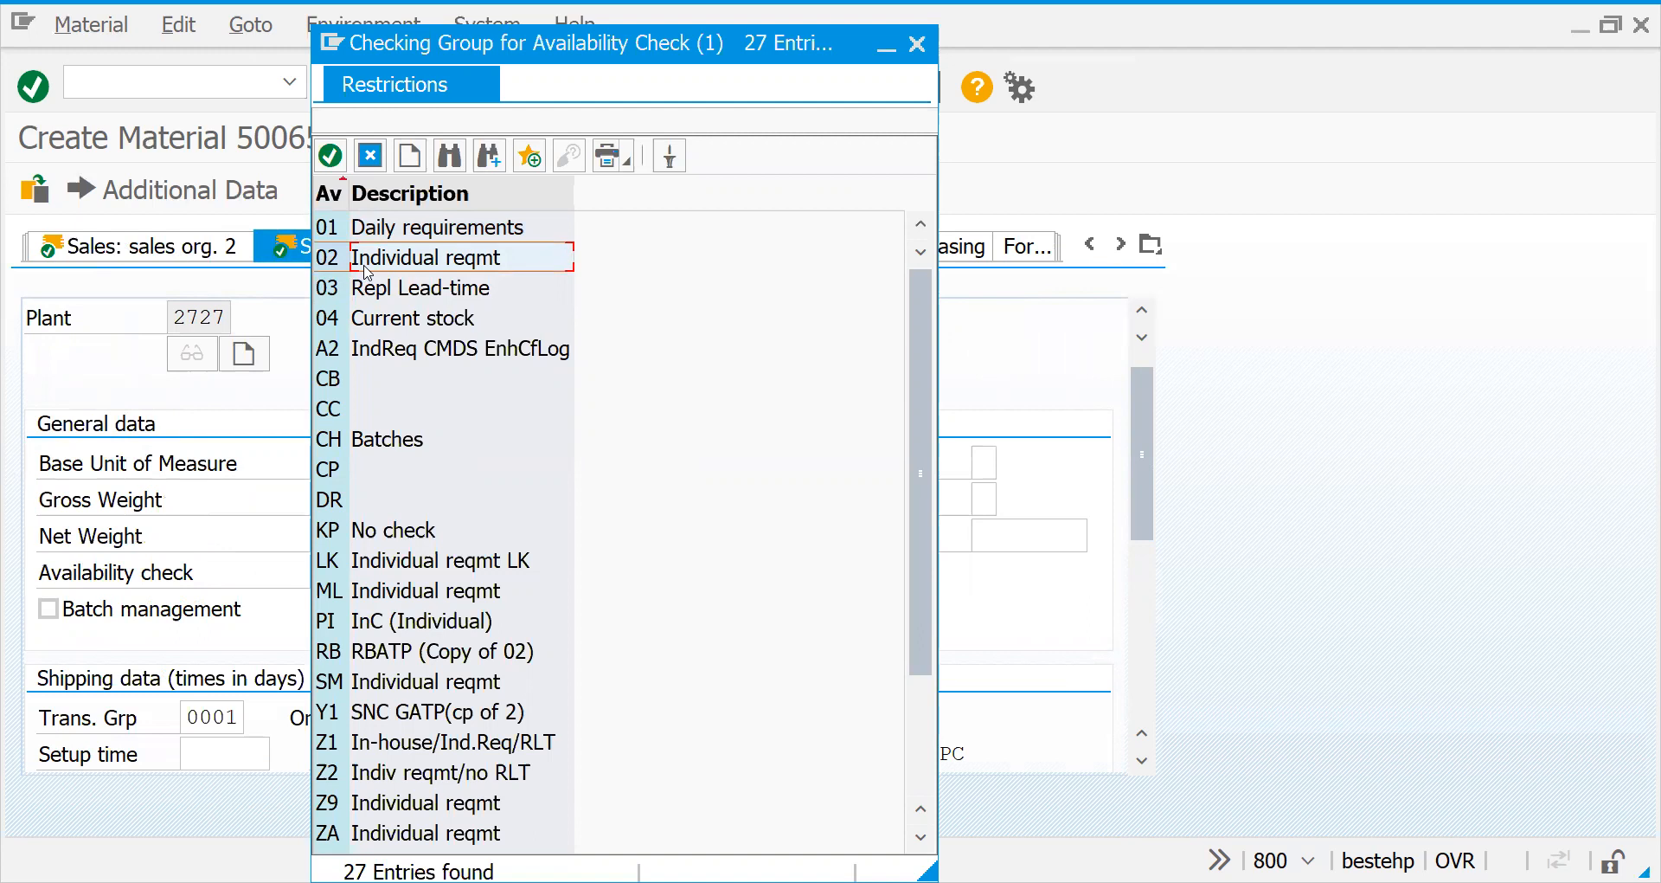
double_click(362, 264)
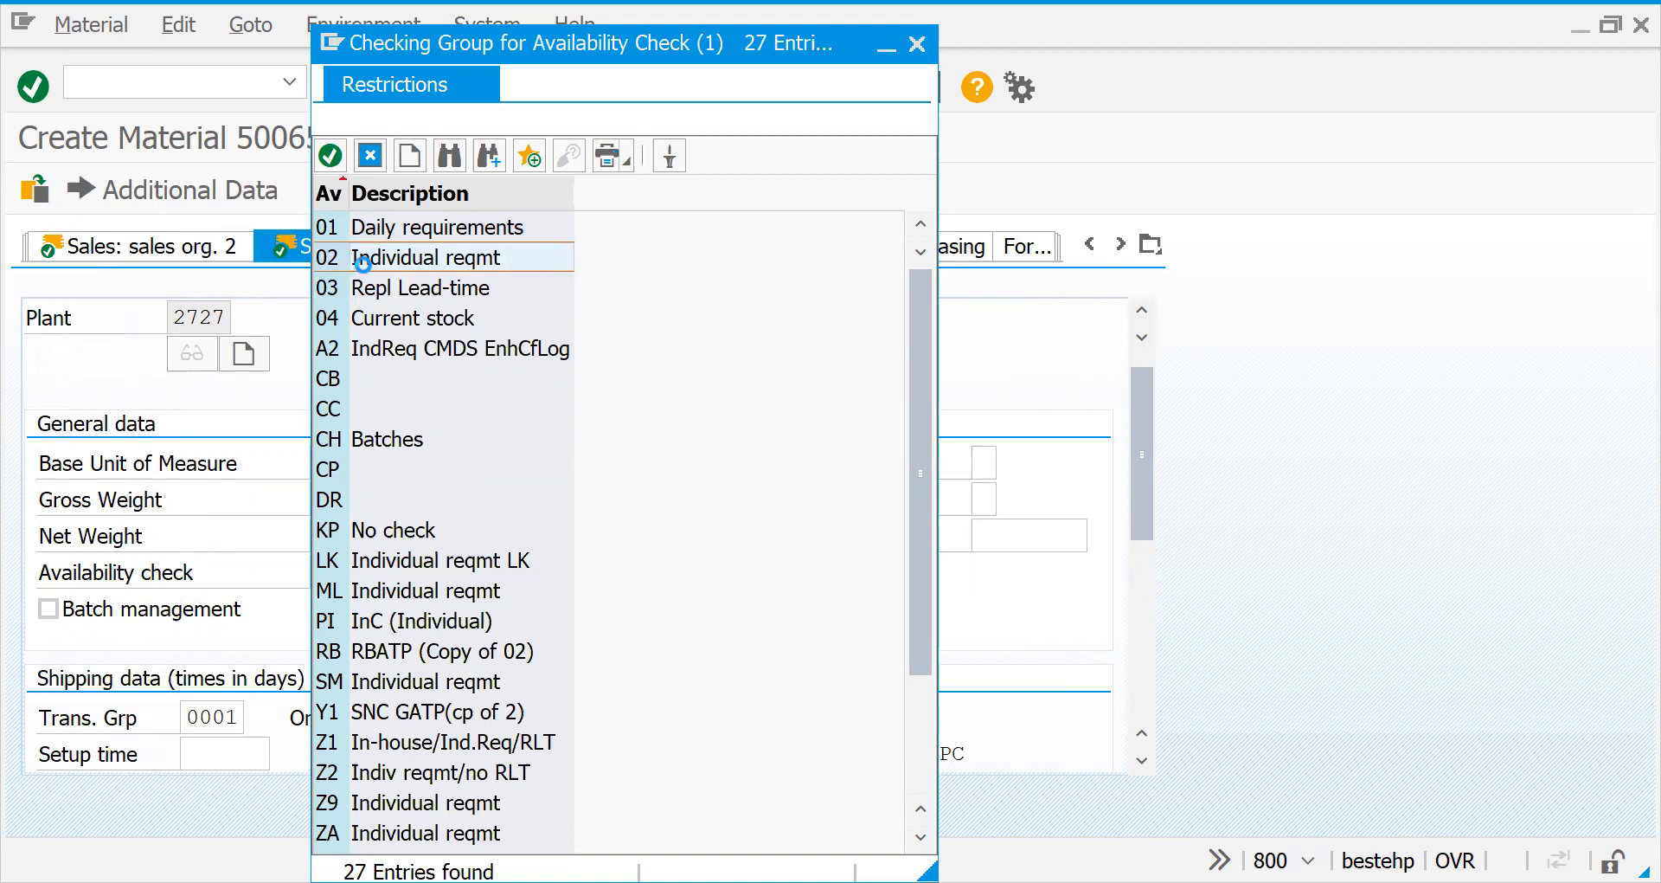
key(Return)
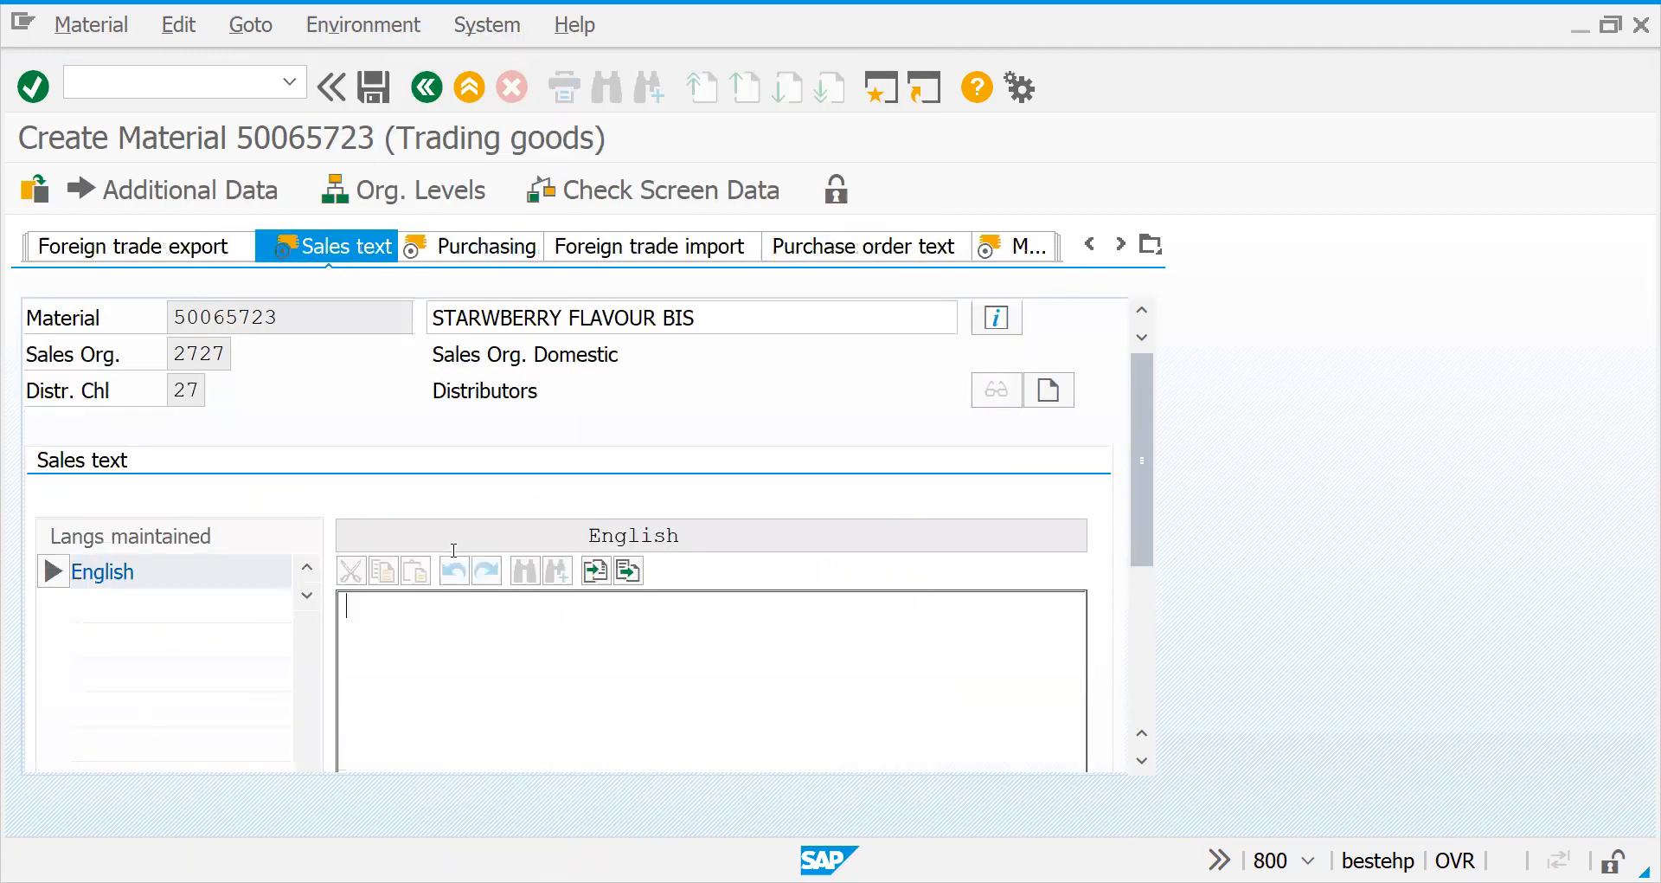
Step: Copy the material description STARWBERRY FLAVOUR BIS into the English sales text
drag(720, 318, 291, 334)
key(ctrl+c)
click(381, 631)
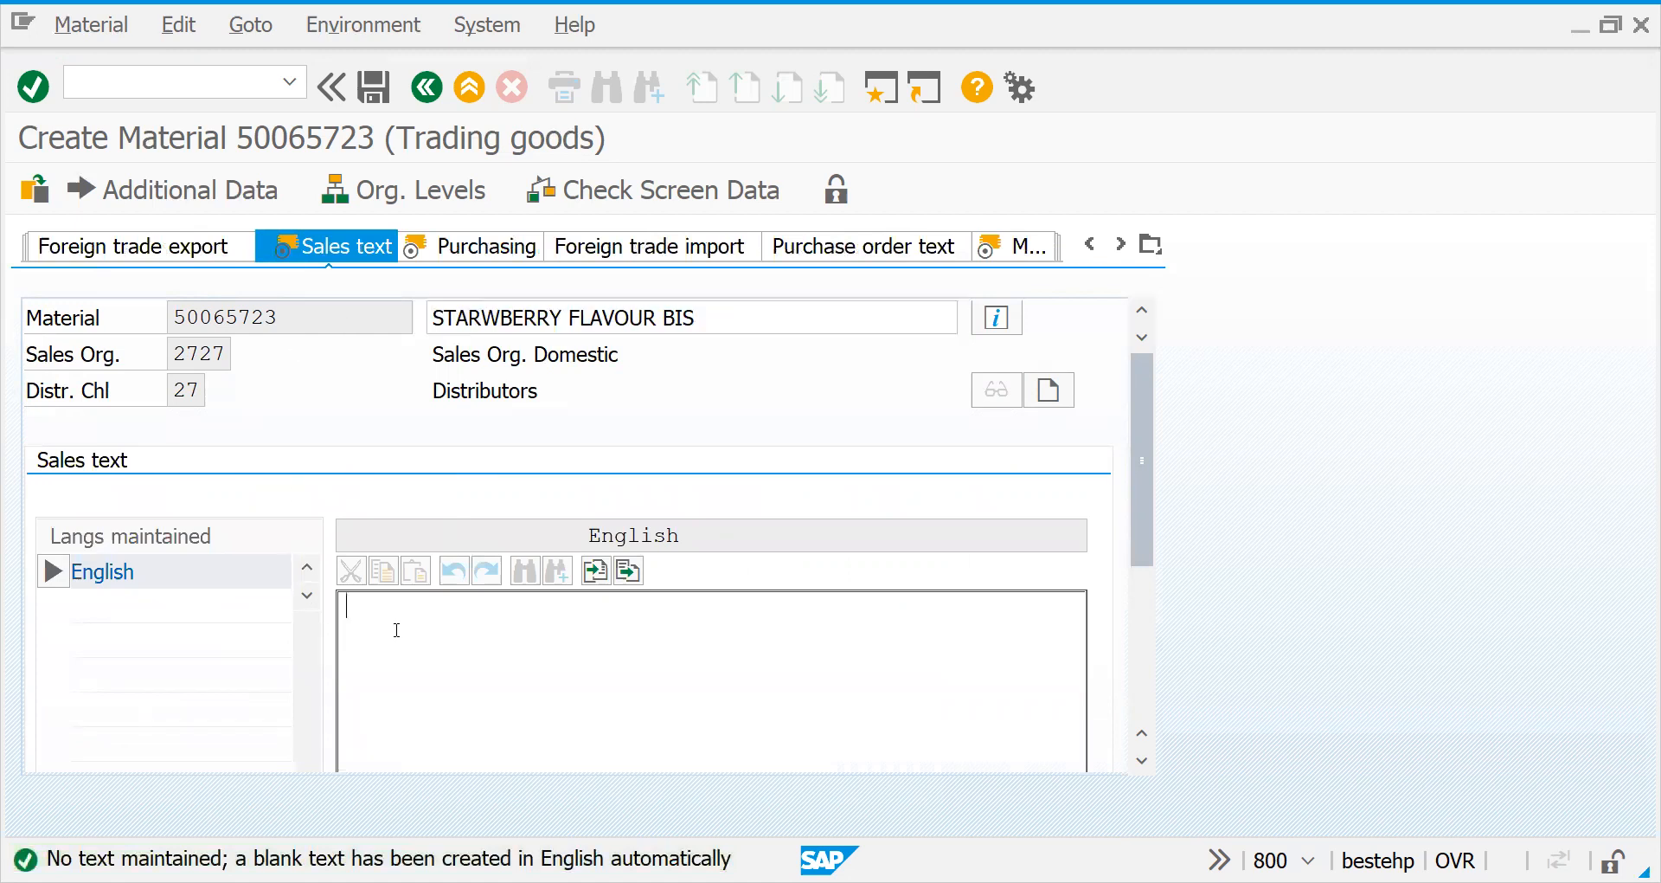
key(ctrl+v)
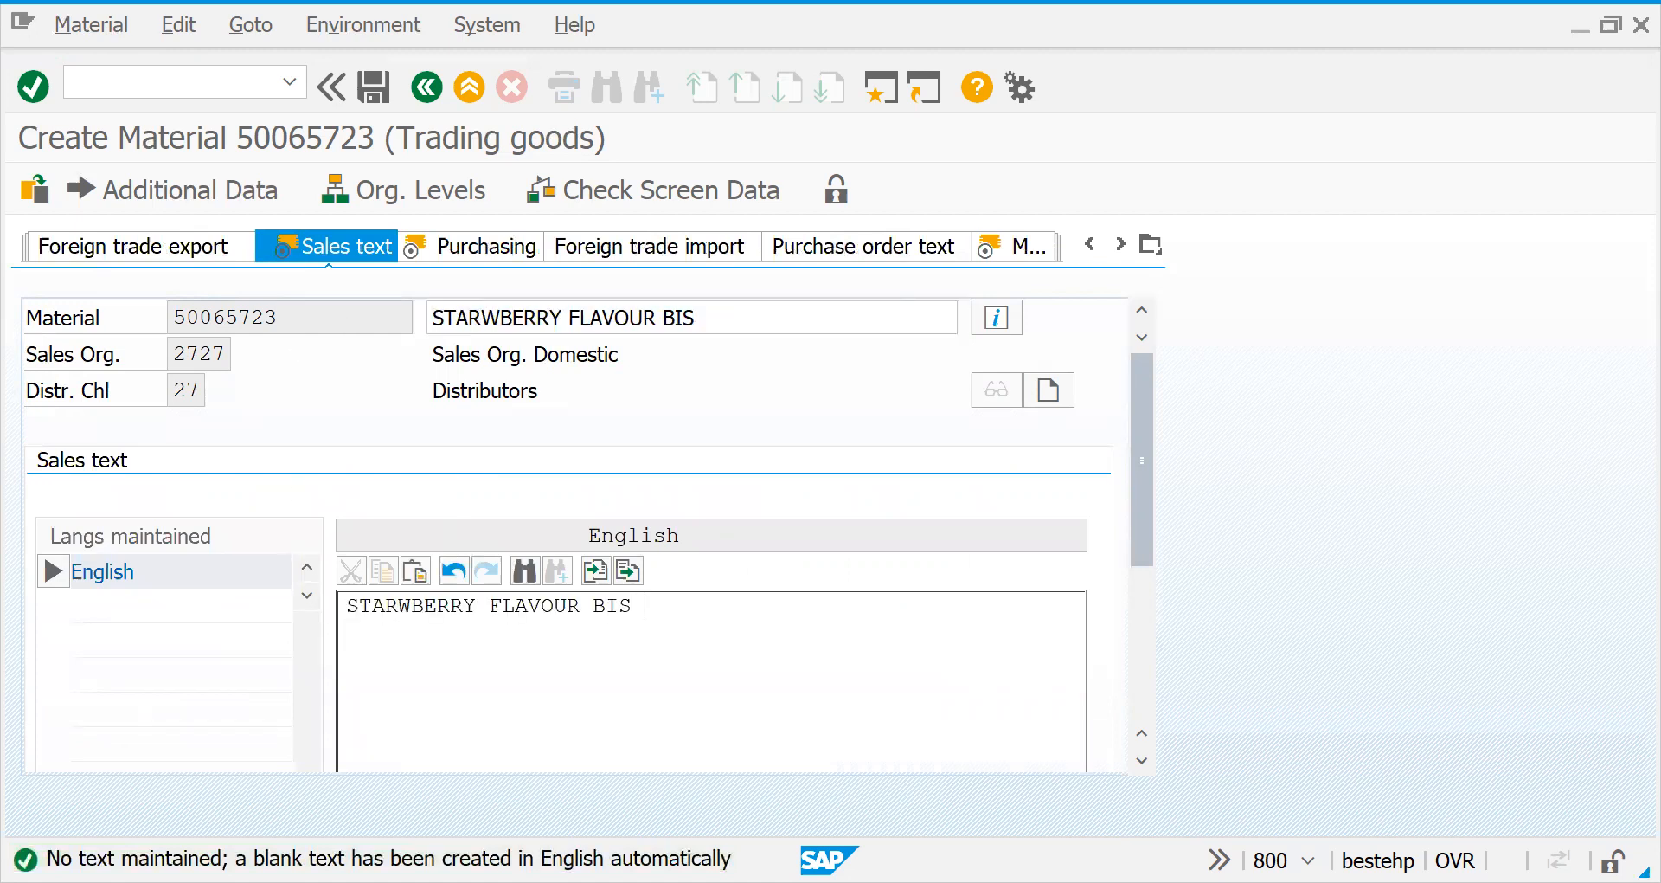
Step: Extend the English sales text after the material description with PREPIMUM OF PRIMUM CUSTOMERS
text(SI)
key(BackSpace)
key(BackSpace)
key(BackSpace)
text(PRI)
text(UM)
key(BackSpace)
key(BackSpace)
key(BackSpace)
text(EPIMUM OF PRIMUM CUSTOMERS)
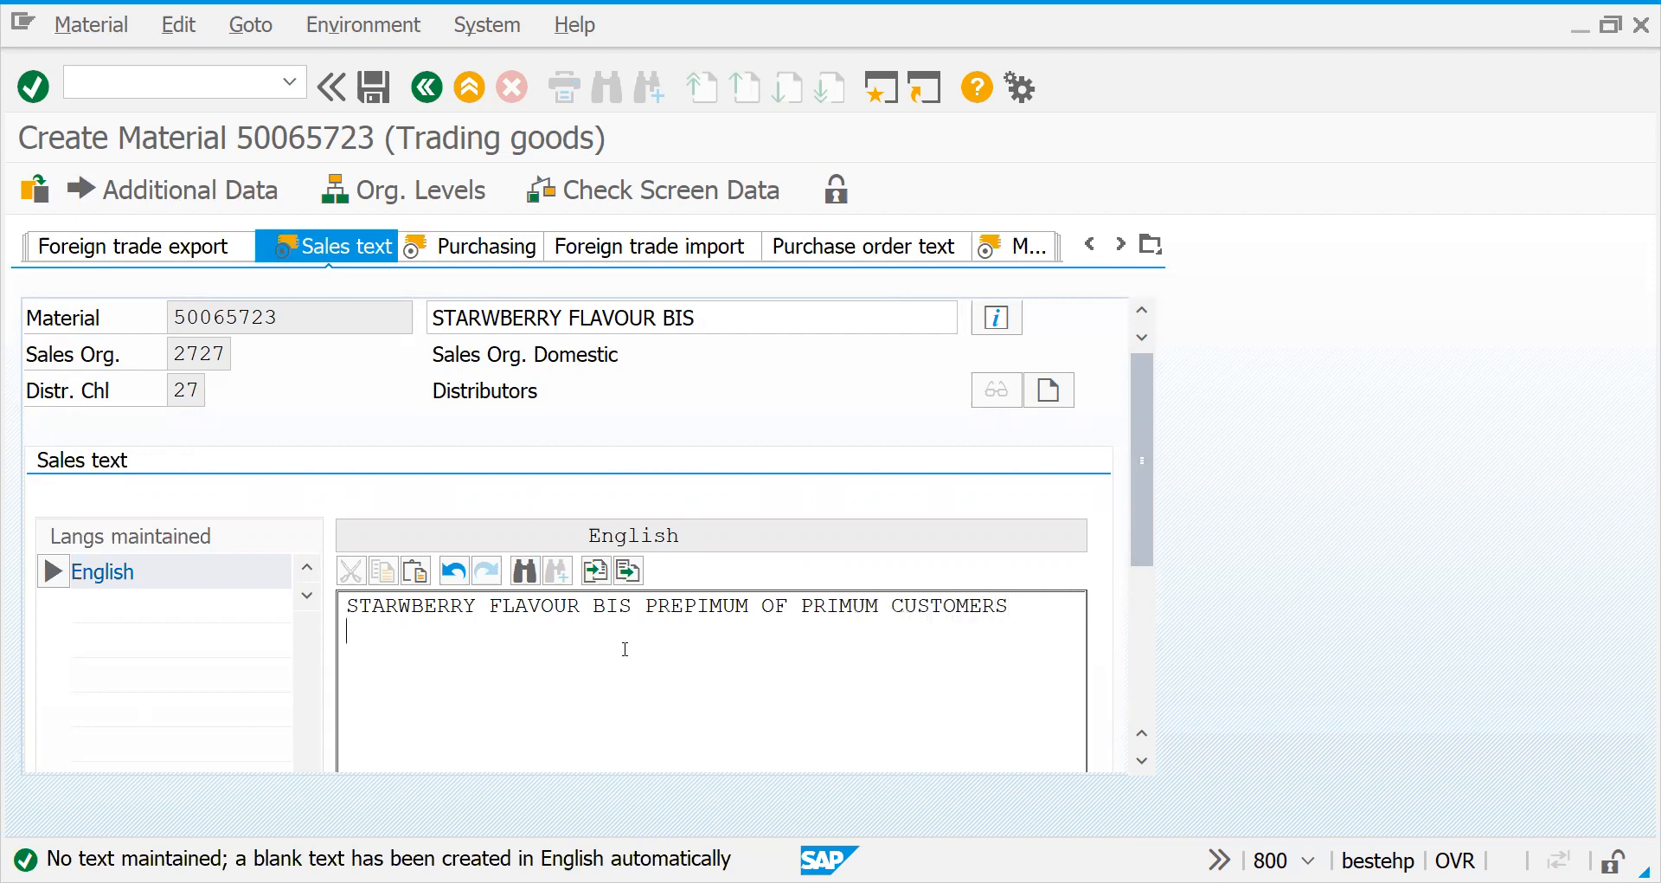
Step: Set the purchasing group to 000 in the purchasing view and proceed to the MRP 1 view
click(464, 256)
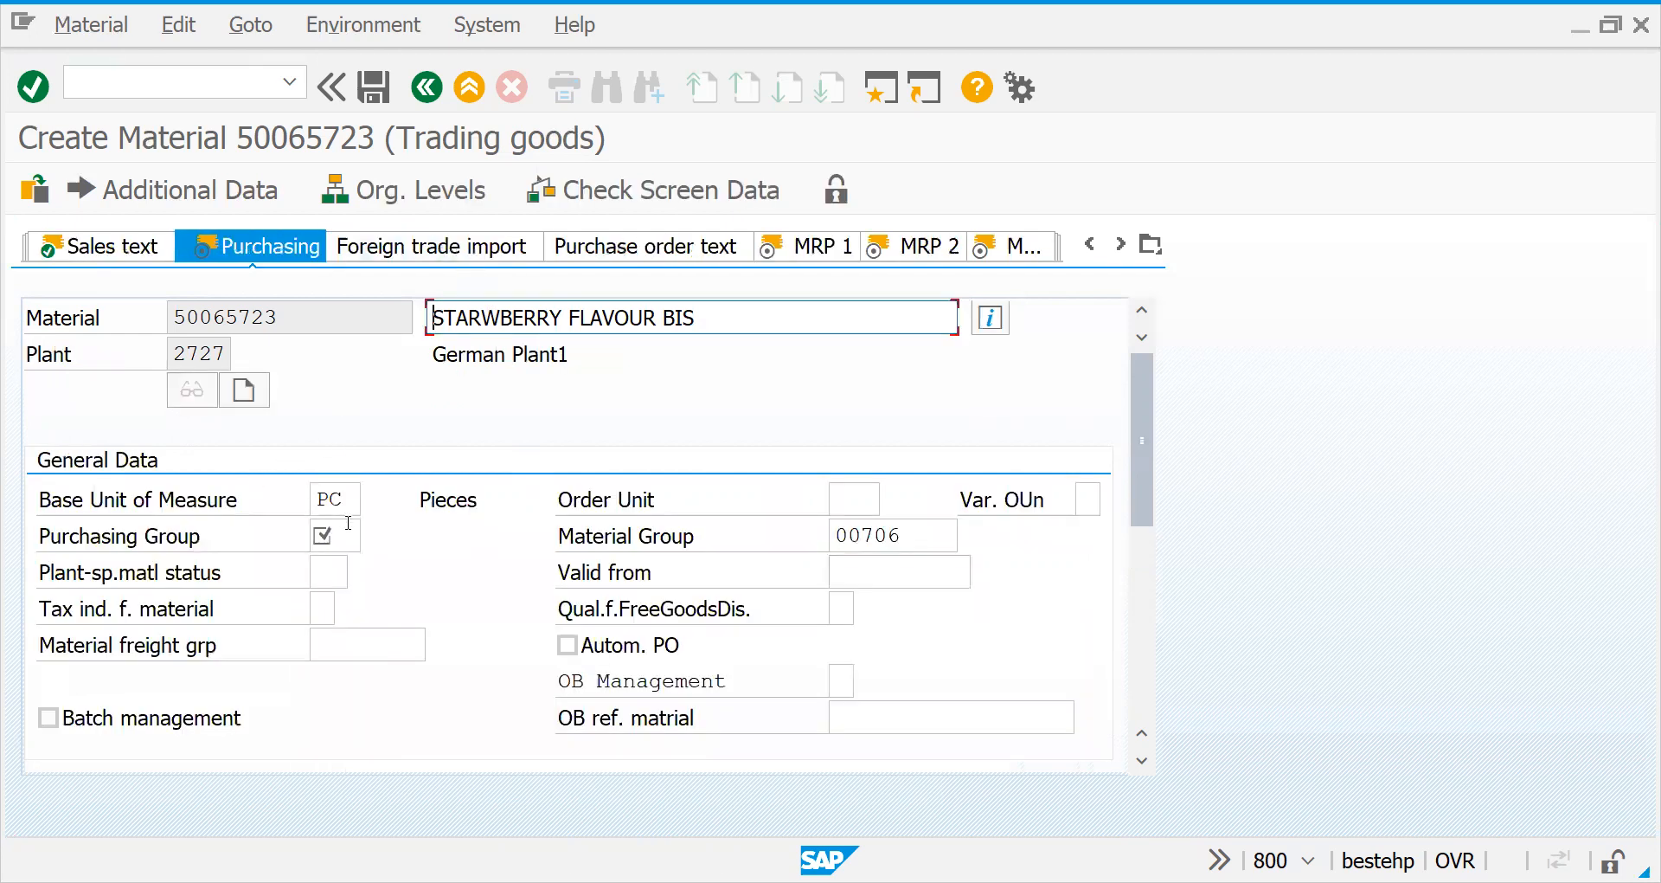
click(347, 523)
text(4)
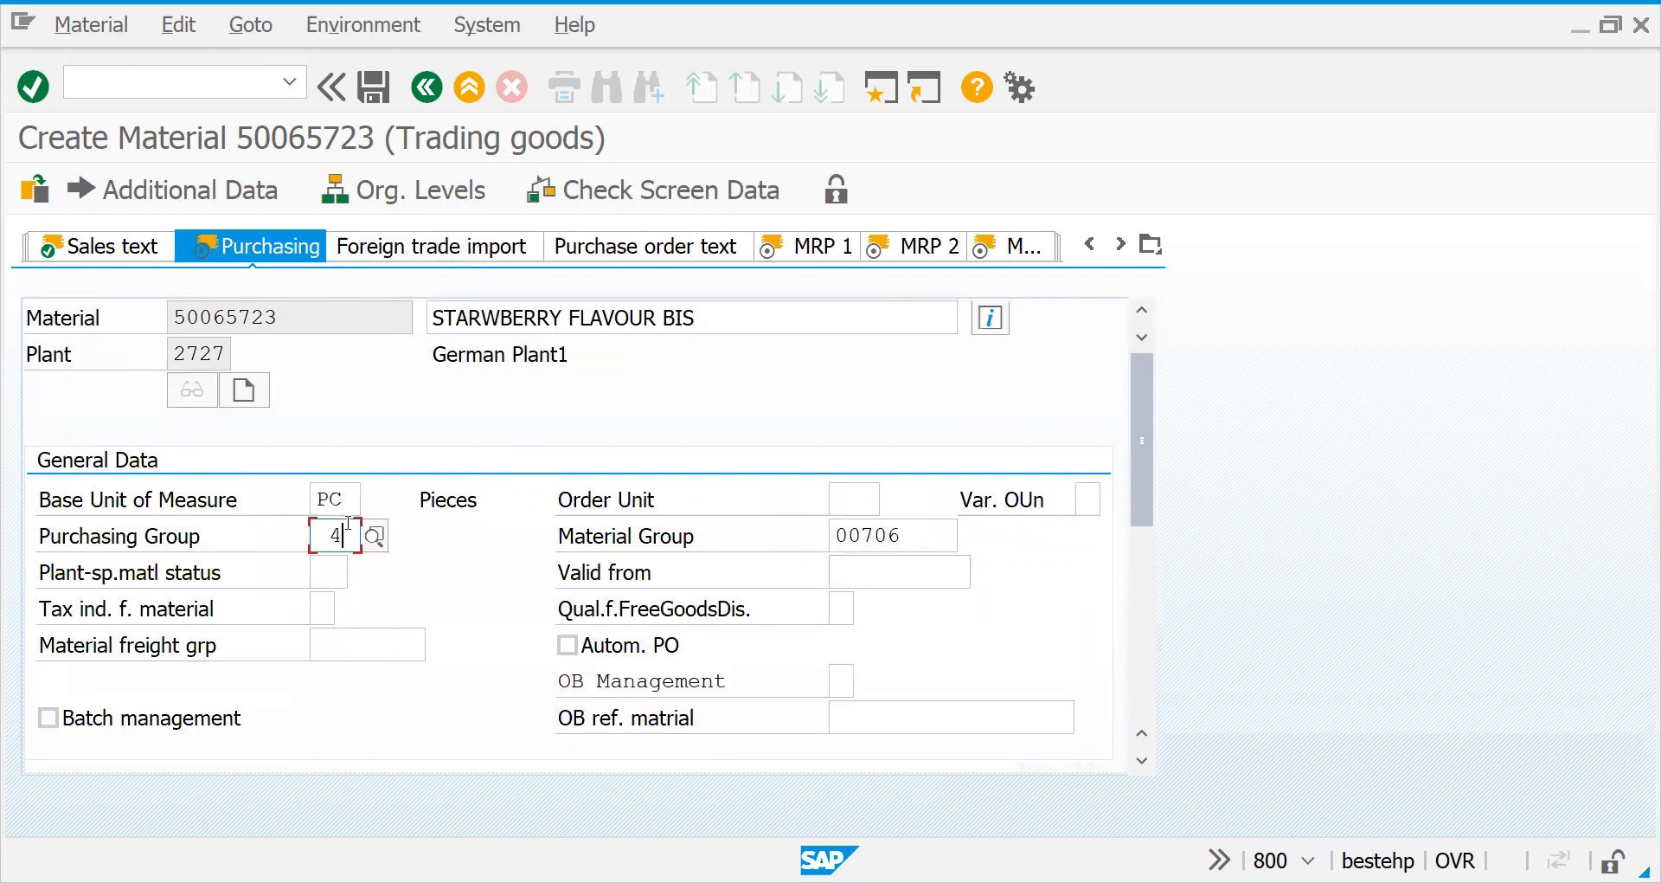
text(4)
key(BackSpace)
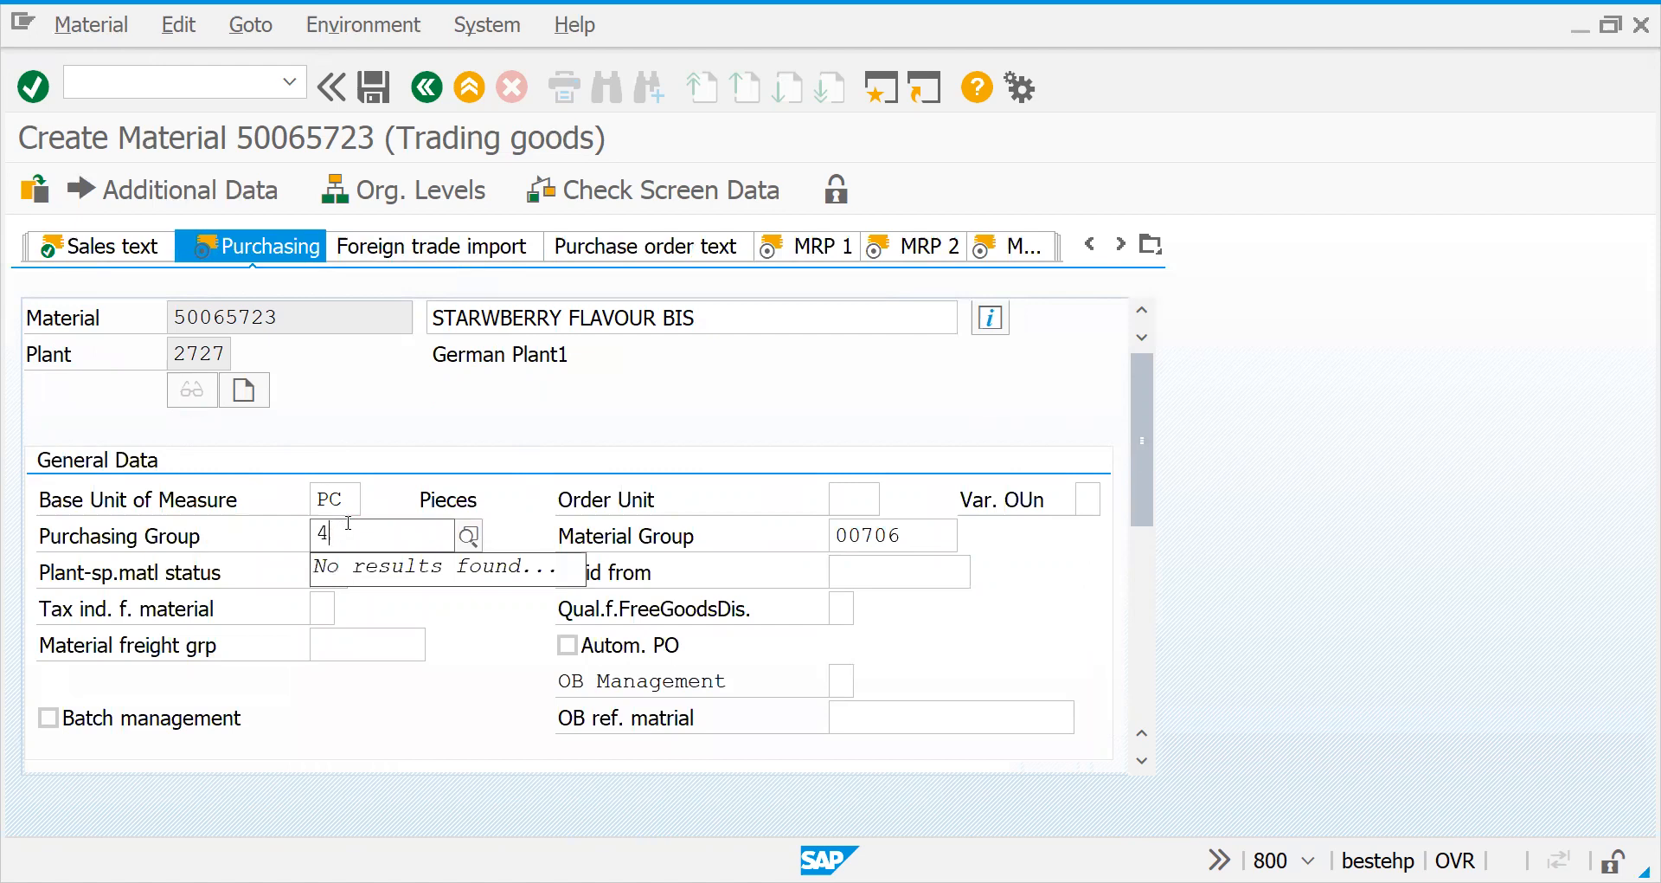
key(BackSpace)
key(Down)
key(Return)
key(Return)
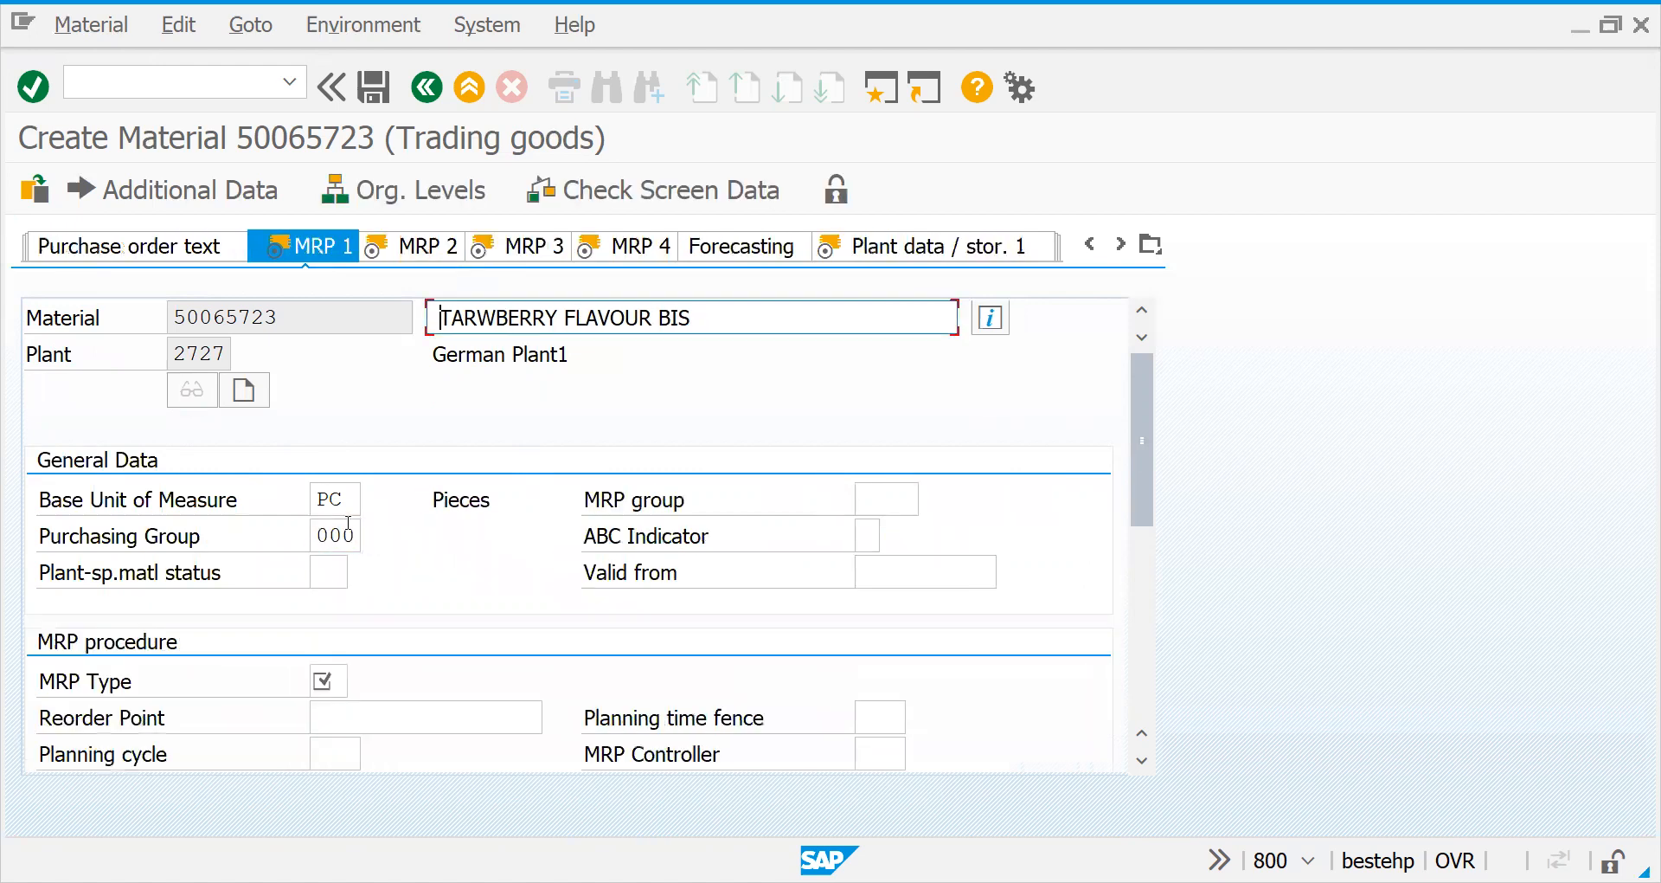
Step: Fill in the required MRP type, MRP controller FI1 and lot size W2, and proceed to the MRP 2 view
key(Return)
key(BackSpace)
key(Down)
key(Return)
key(Return)
key(BackSpace)
key(Down)
key(Return)
key(Return)
key(BackSpace)
key(Down)
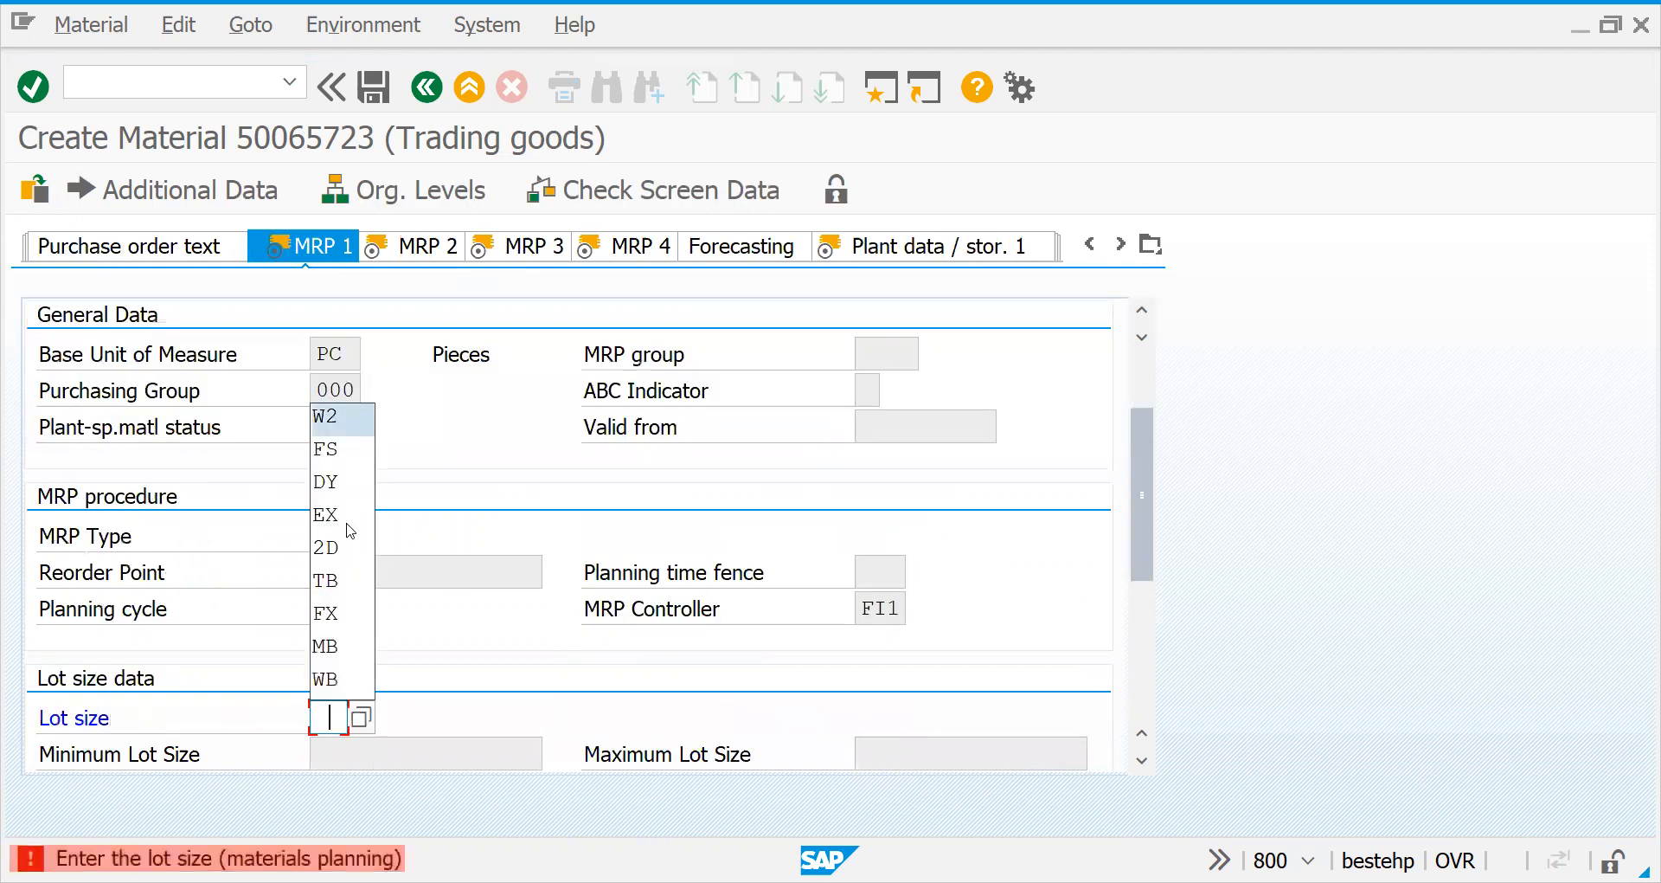
key(Return)
key(Return)
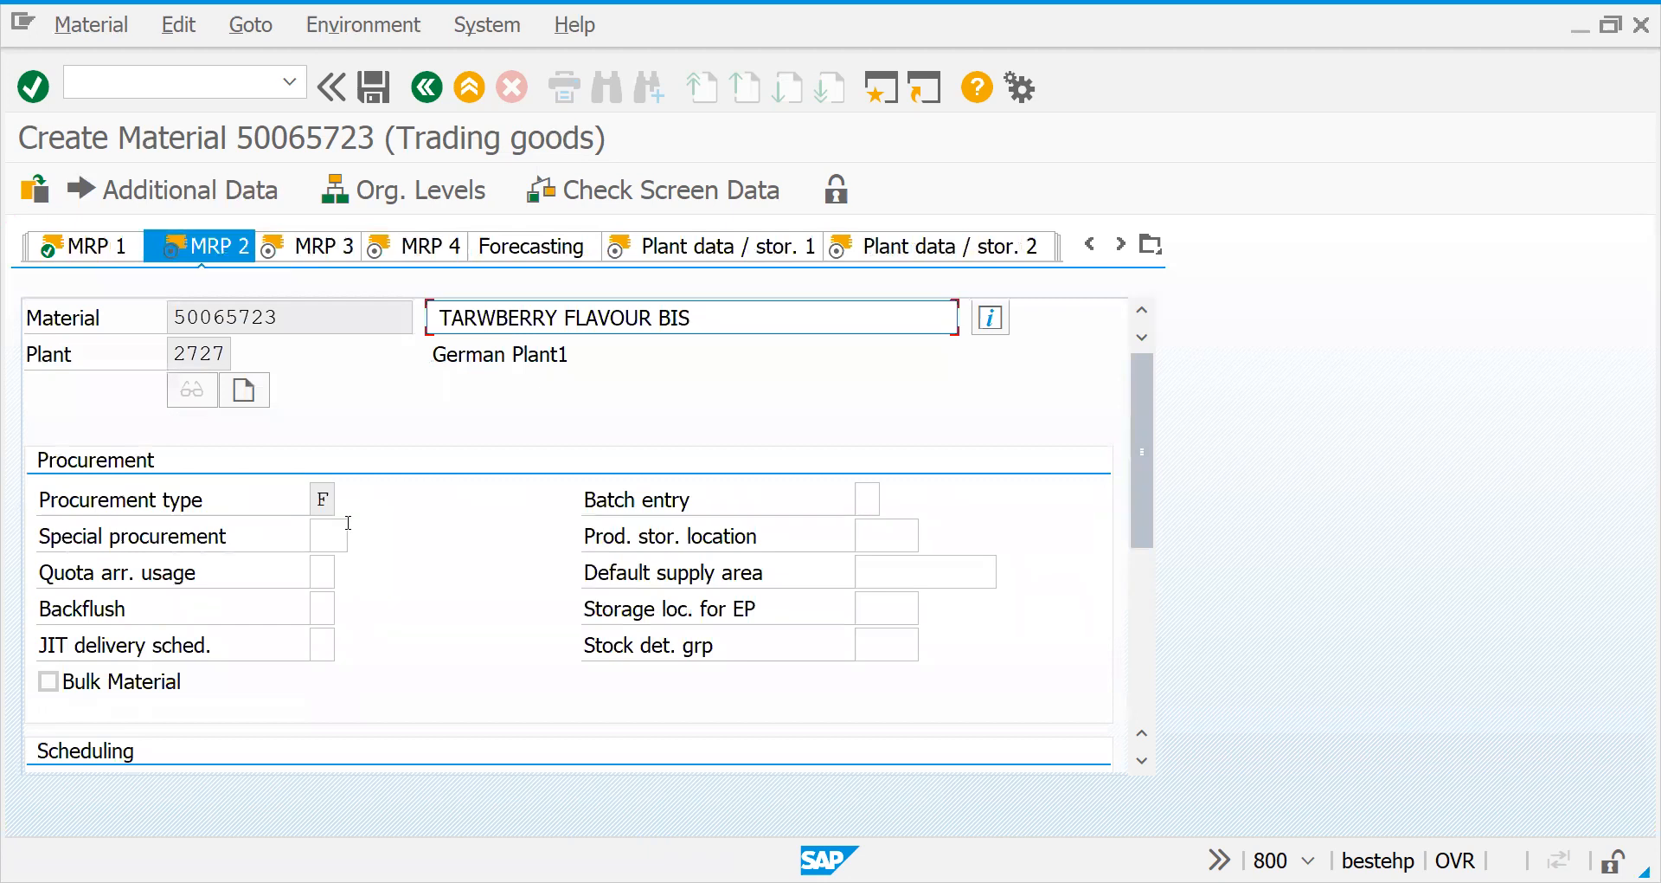
Step: Set the planned delivery time to 1 day and read the help text for that field
key(Return)
text(1)
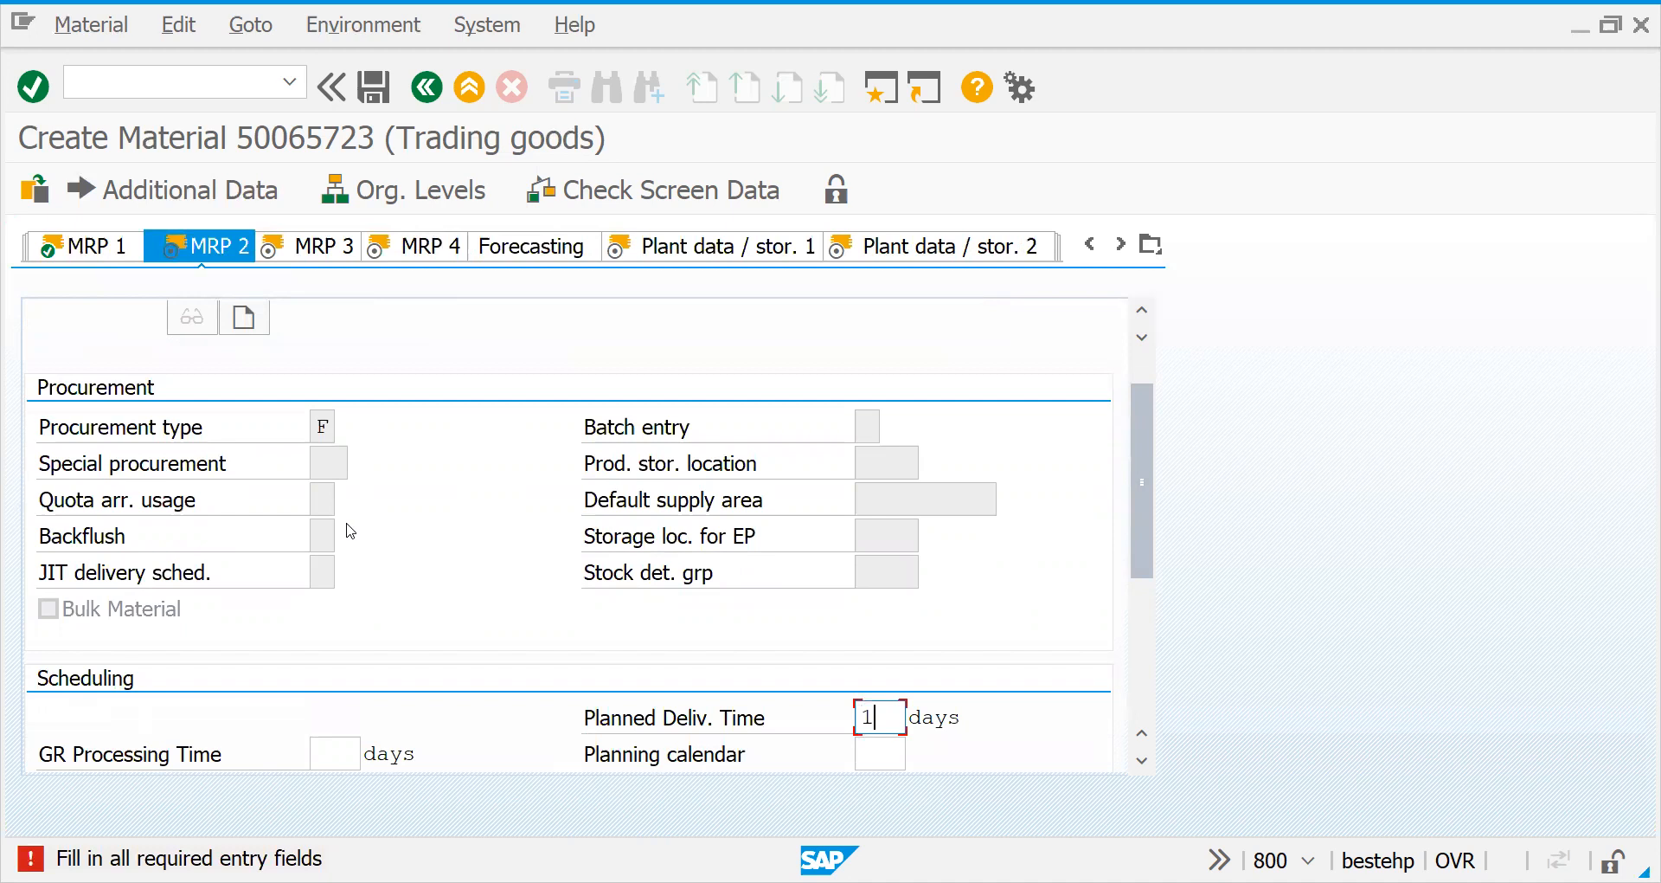
key(Return)
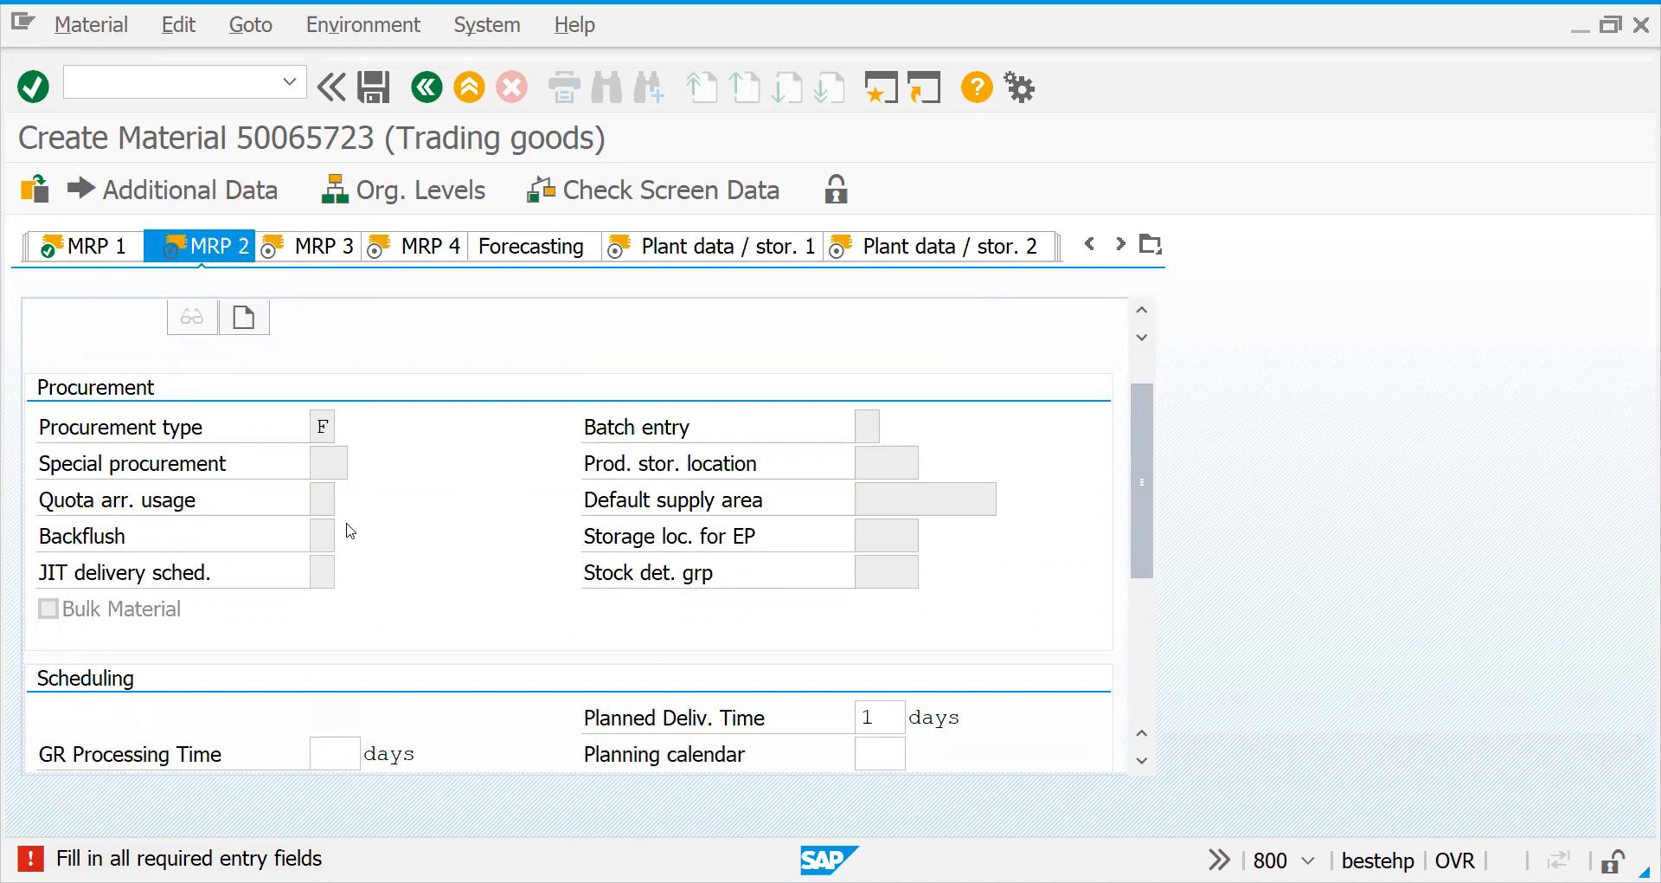
key(F1)
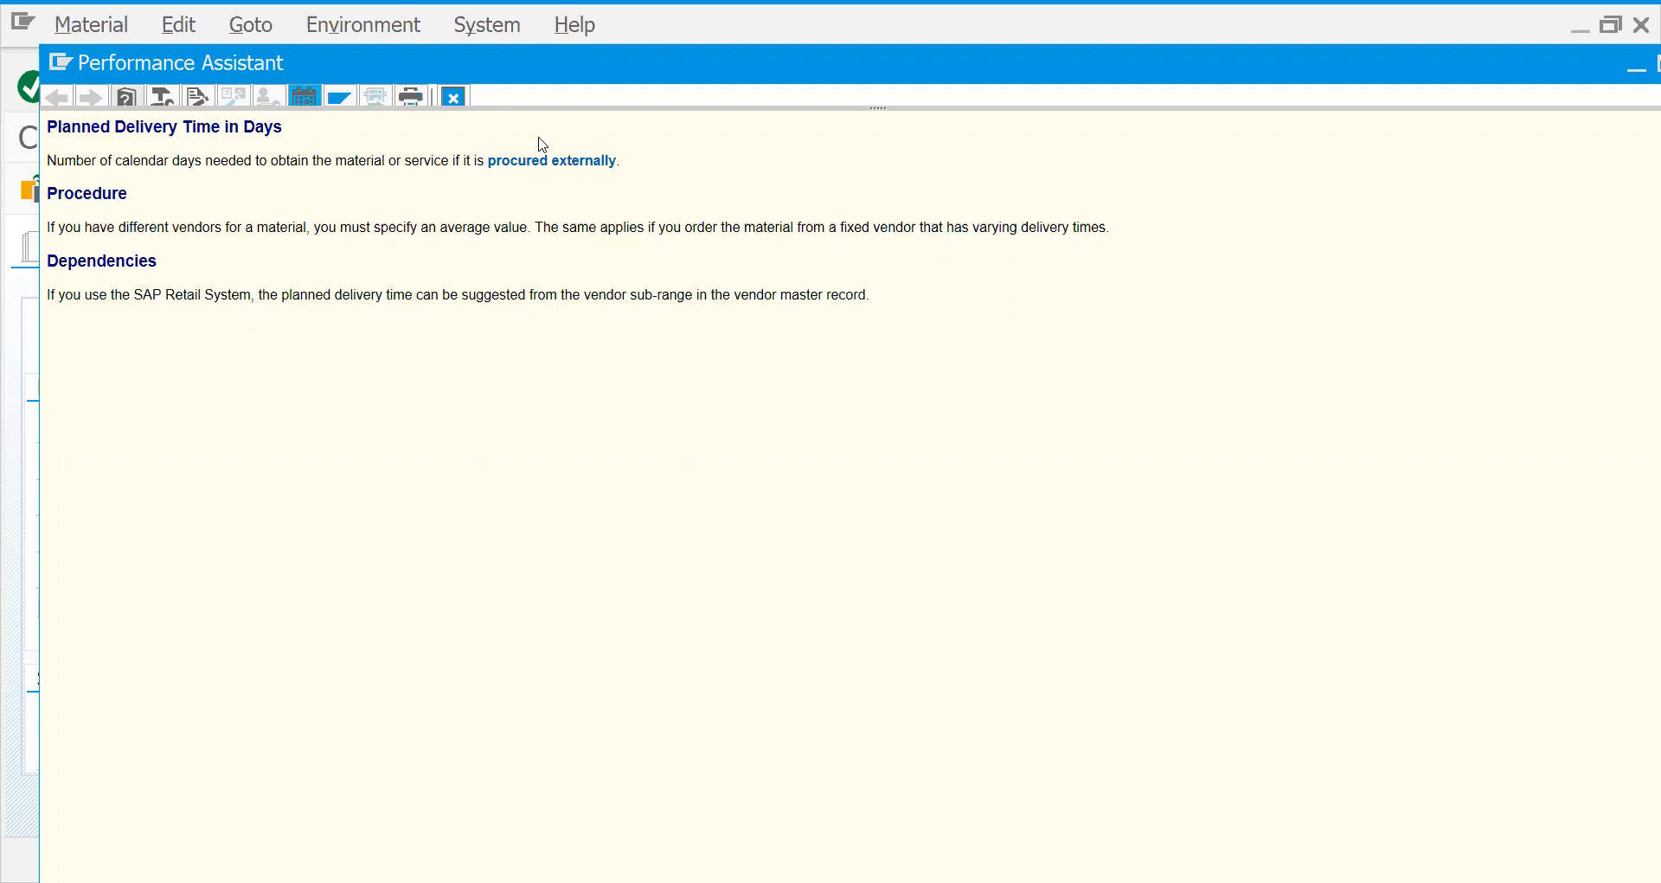
click(462, 103)
Step: Set the goods receipt processing time to 1 day and read the help text for that field
click(327, 762)
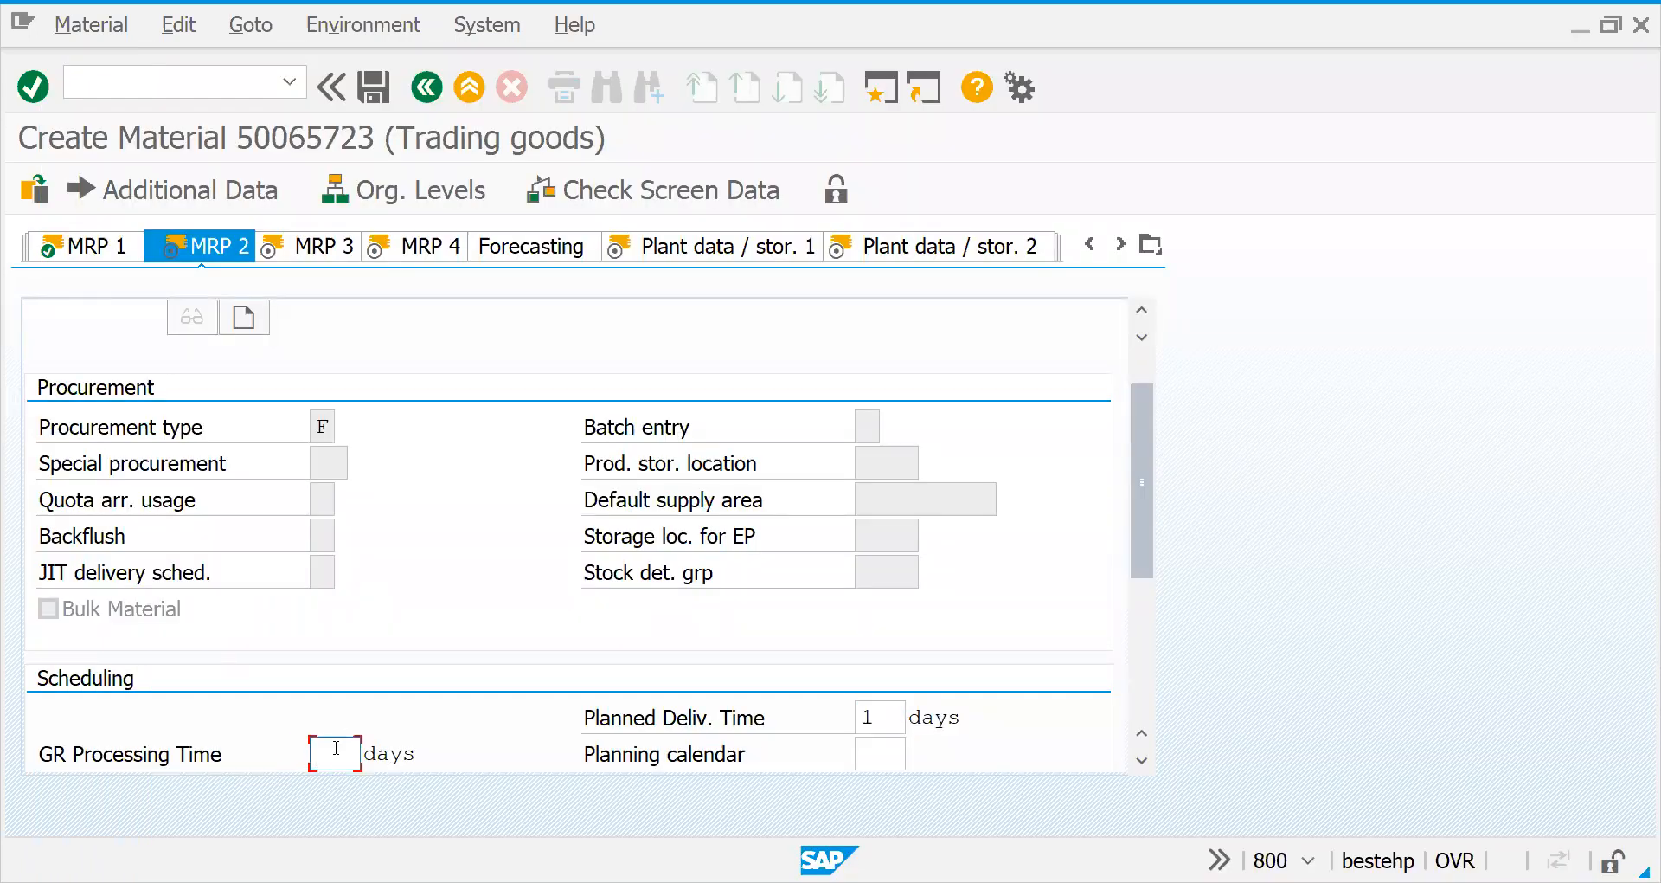
text(1)
key(Return)
key(F1)
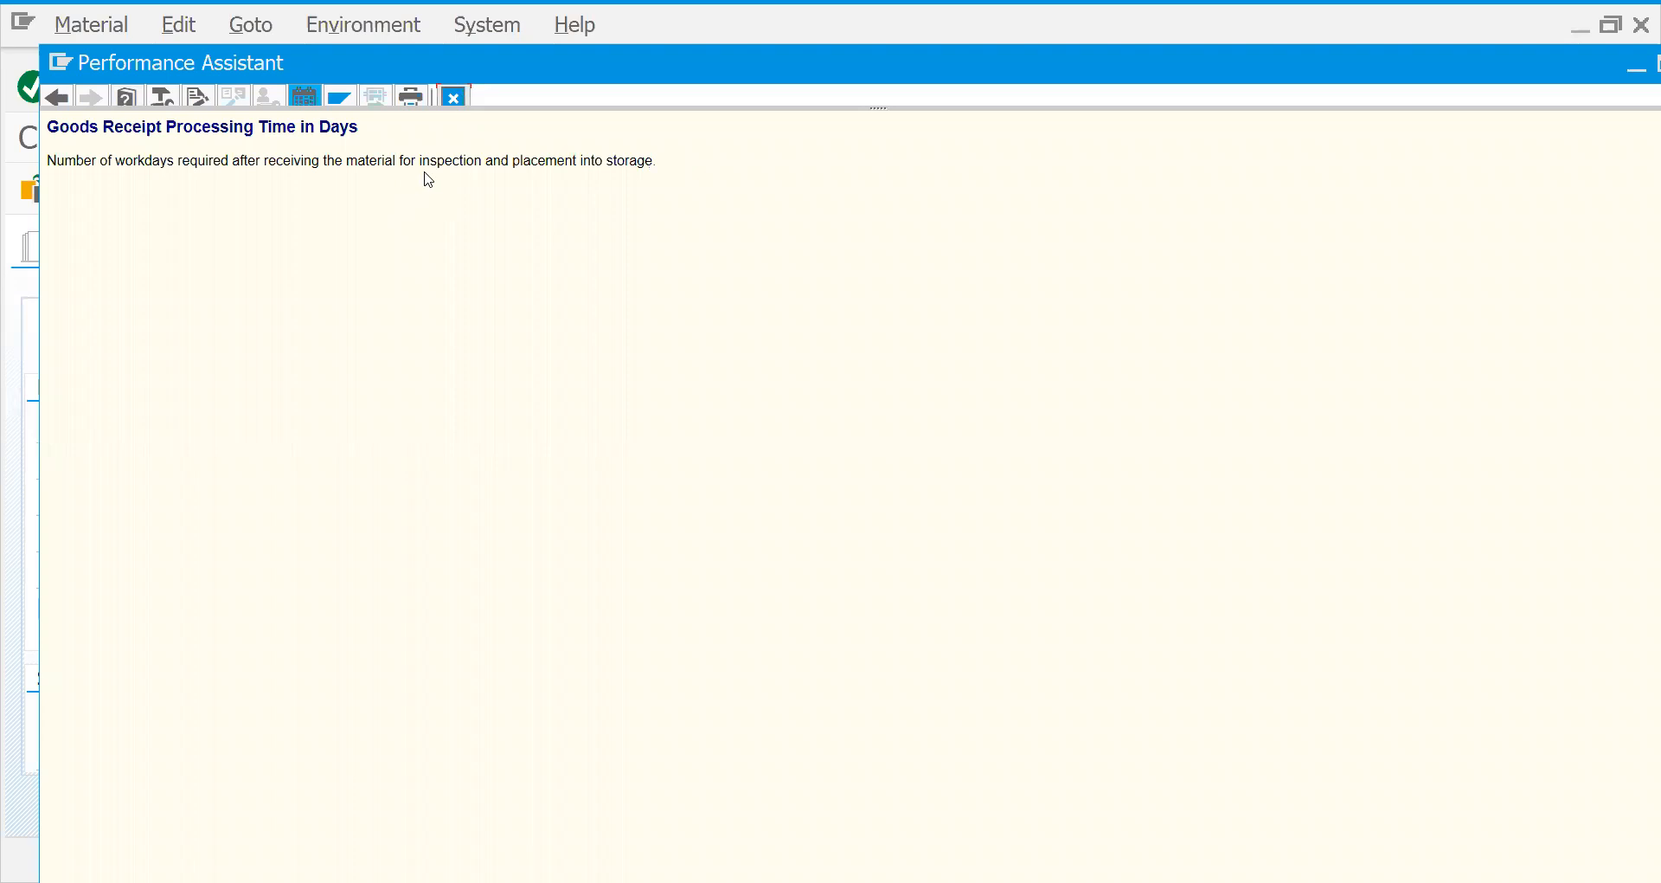
click(455, 97)
Step: Choose scheduling margin key 001 and proceed to the MRP 3 view
key(Return)
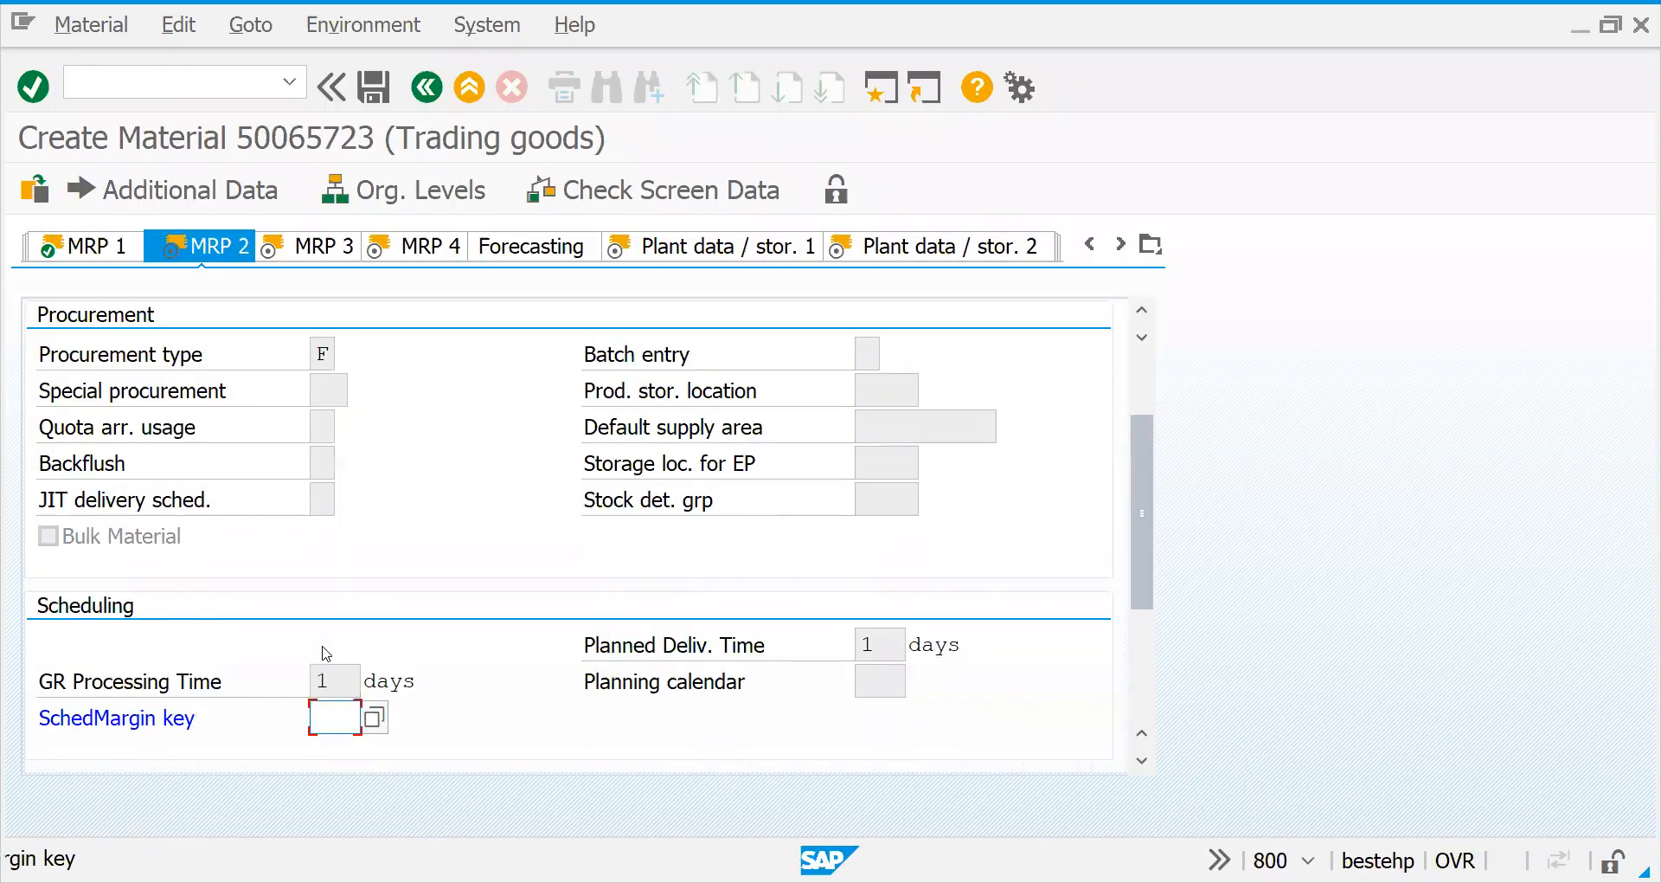
key(Down)
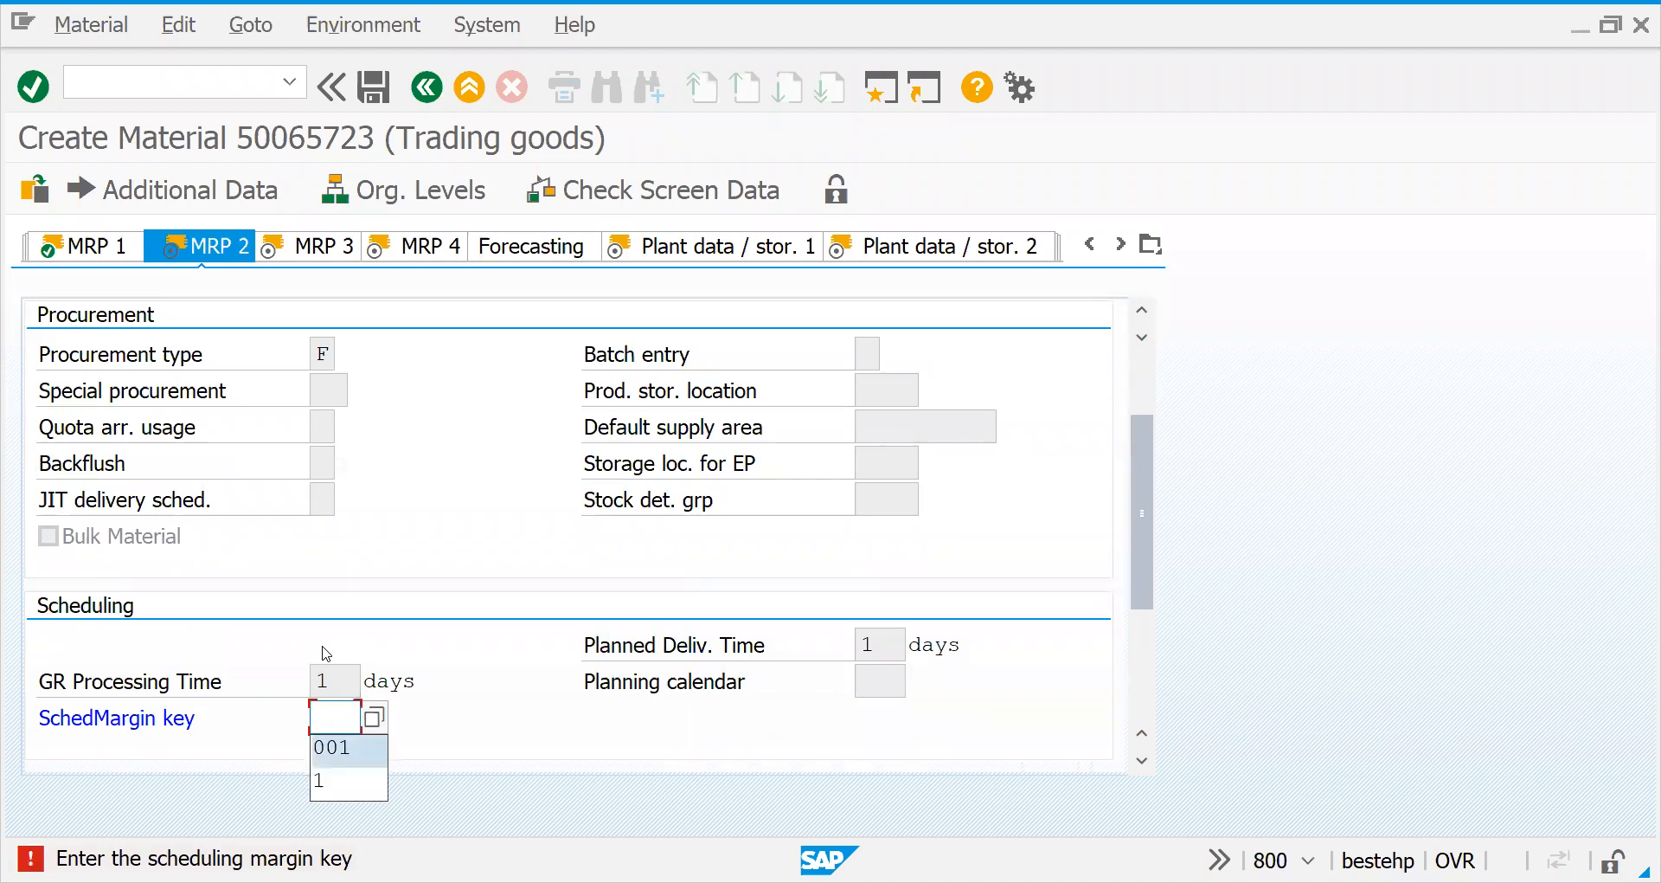
key(Return)
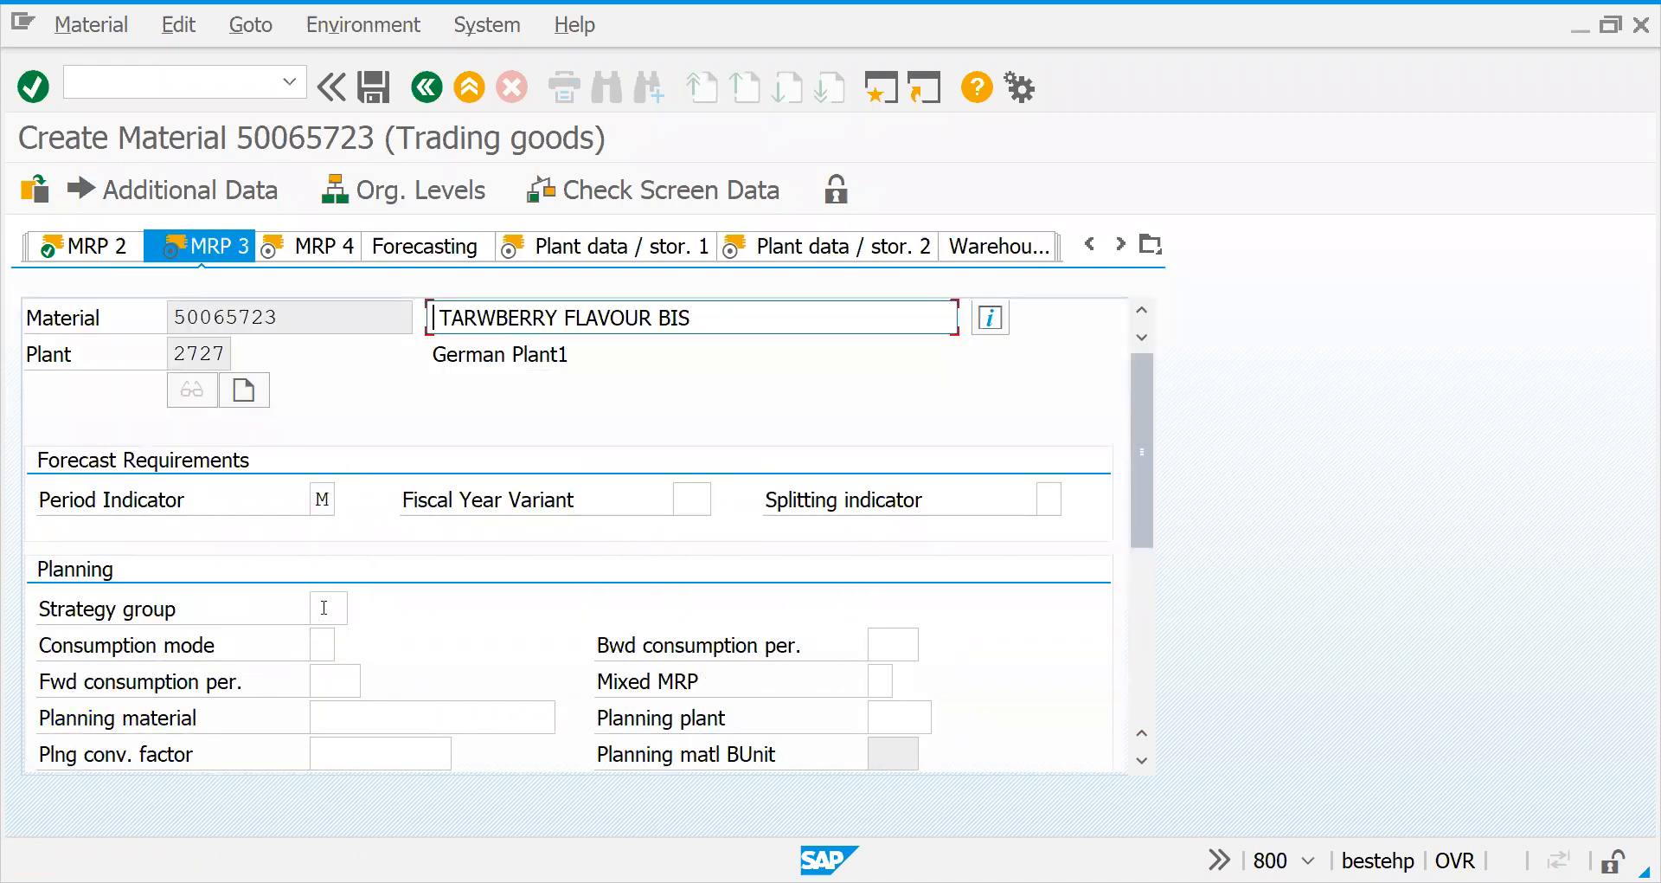
Step: Mark the Make-to-Order/No Assembly Order environment and choose strategy group 10 Make-to-stock production for the material
click(324, 607)
click(360, 610)
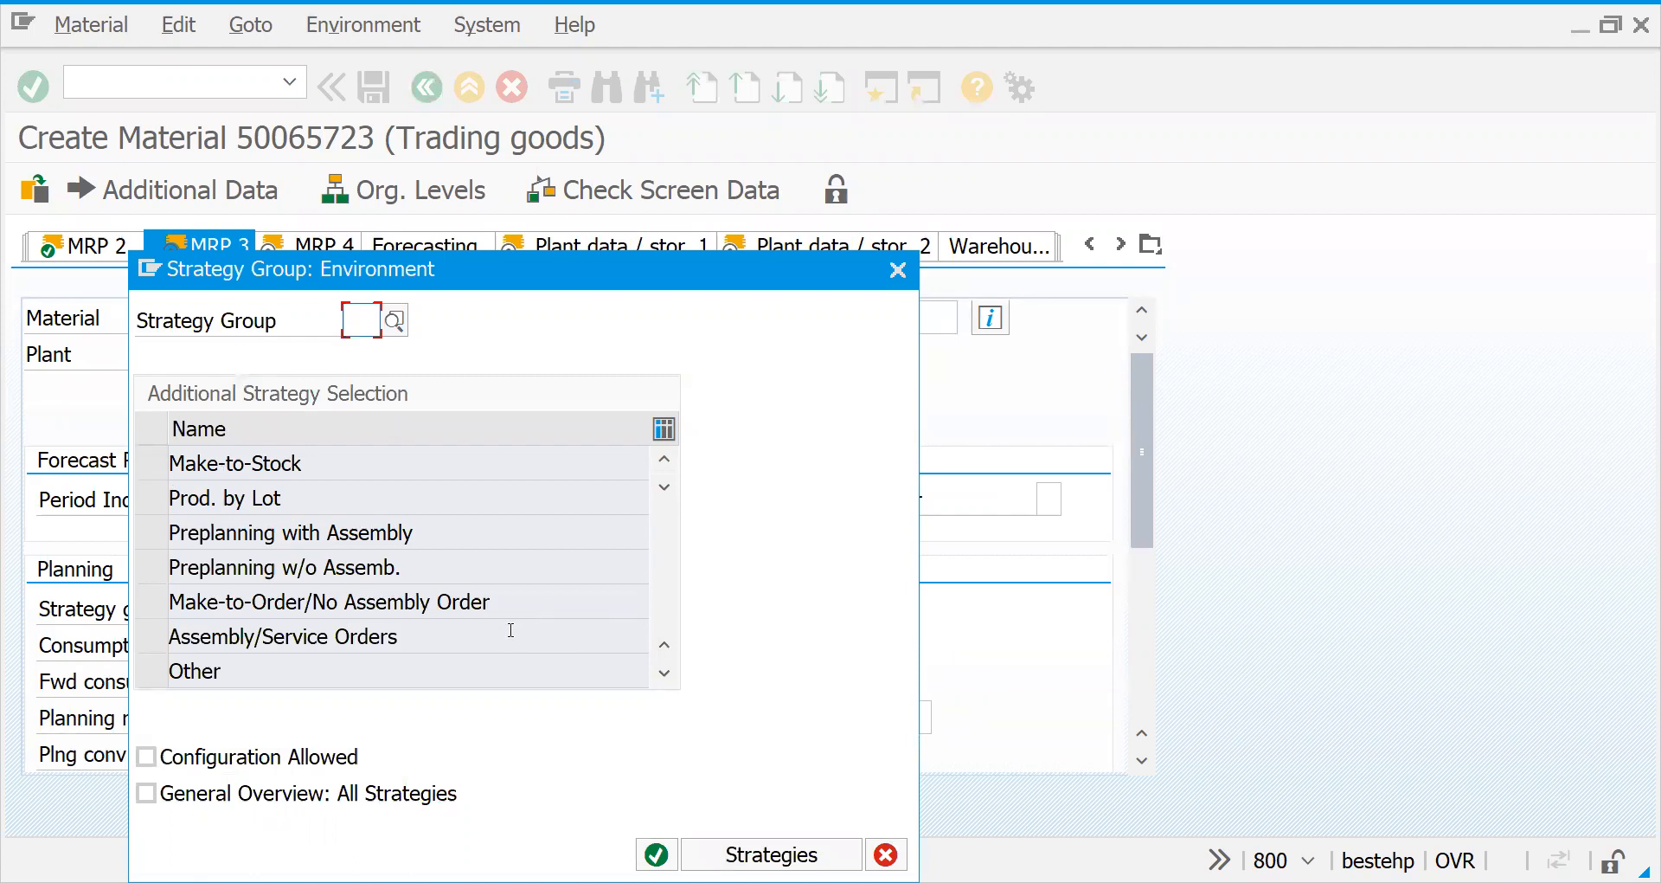
click(151, 601)
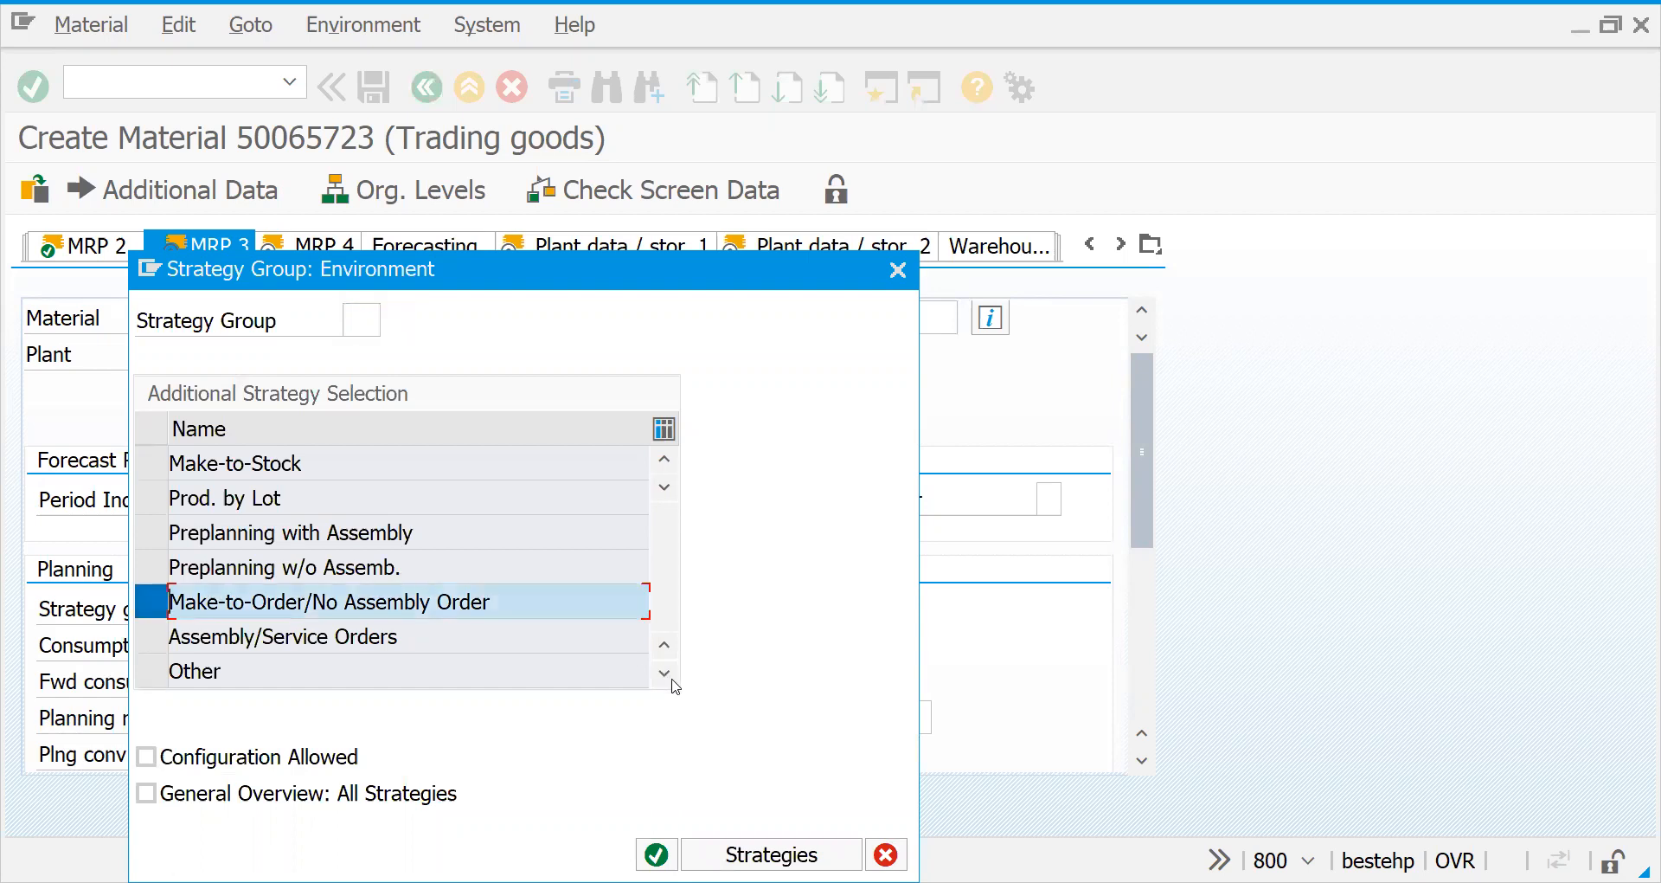
click(369, 324)
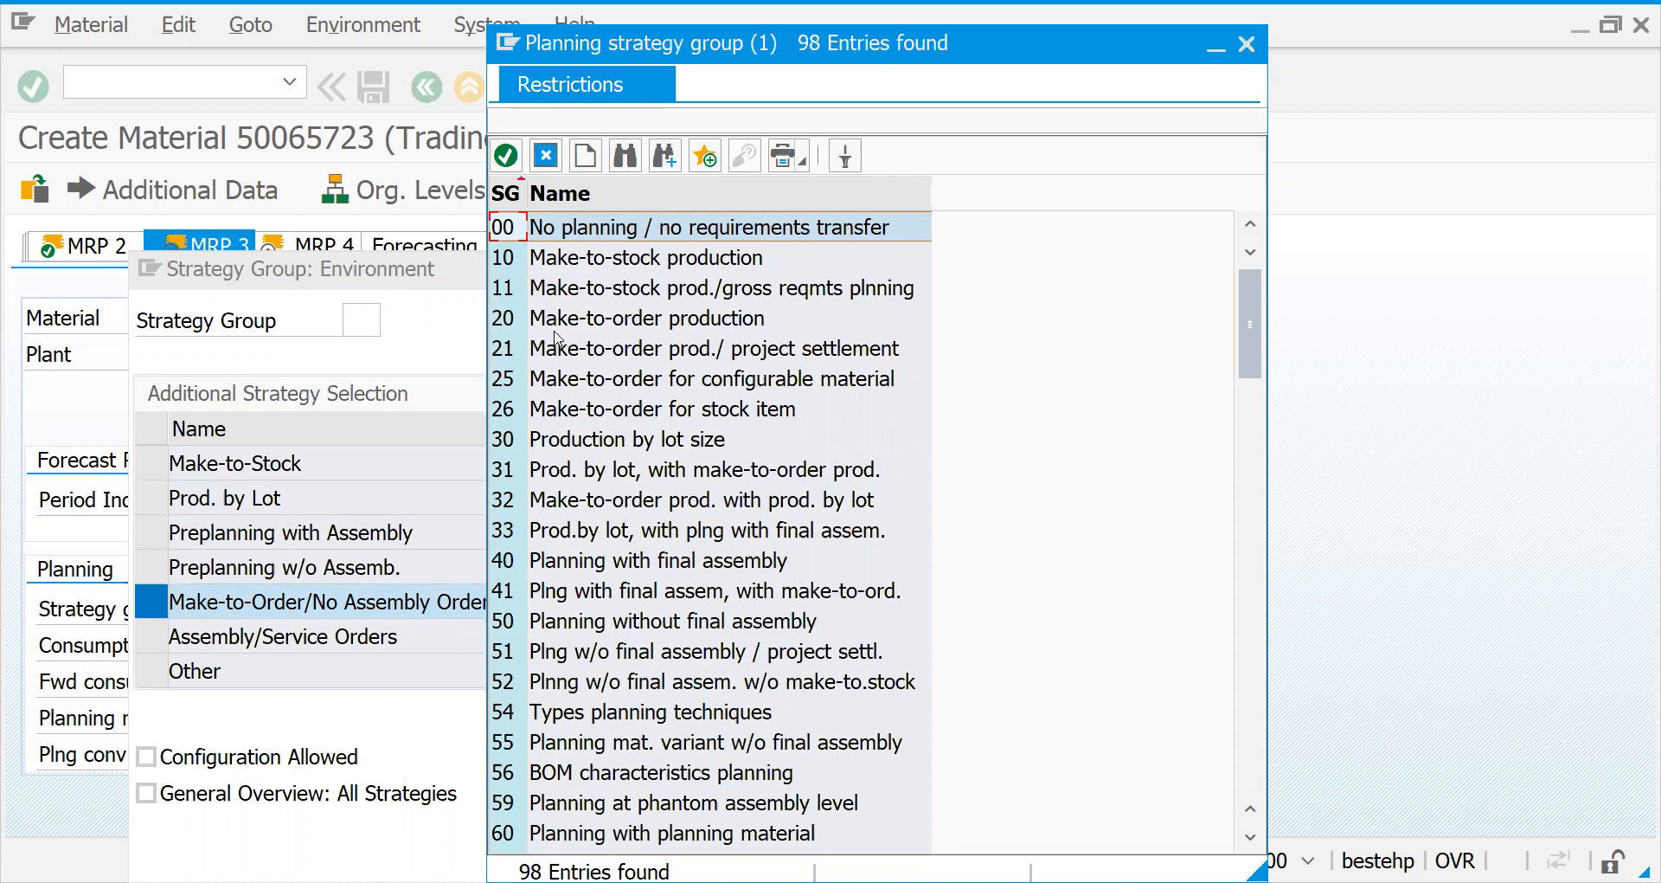
double_click(564, 264)
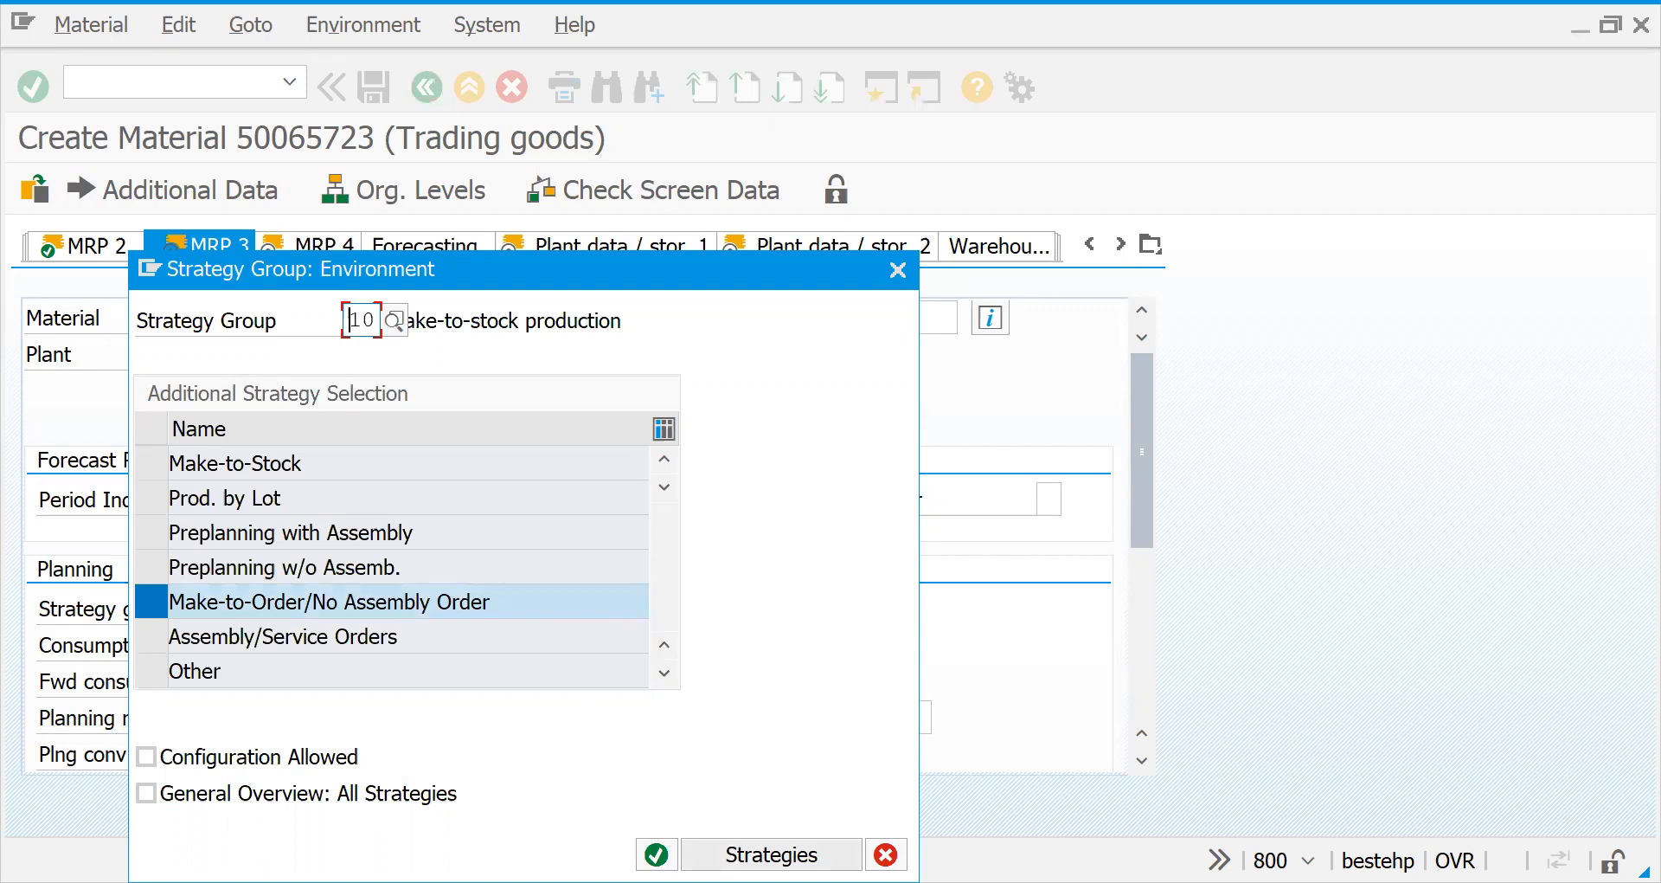
Step: Review the strategies listed for the Make-to-Order/No Assembly Order environment and close the strategy selection
click(727, 855)
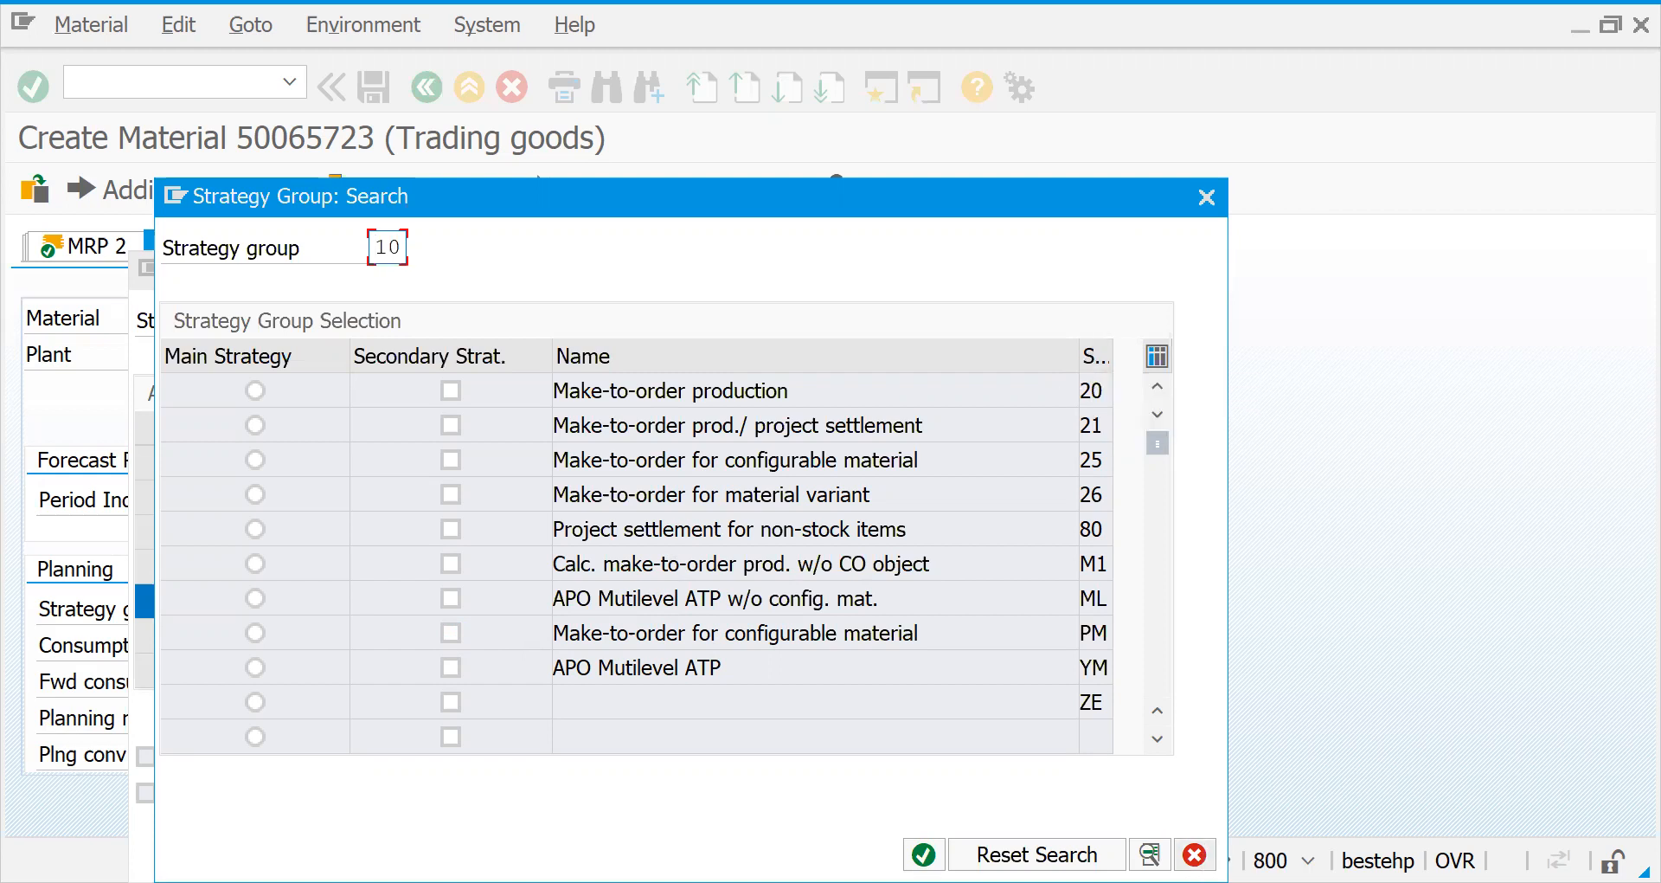
key(F12)
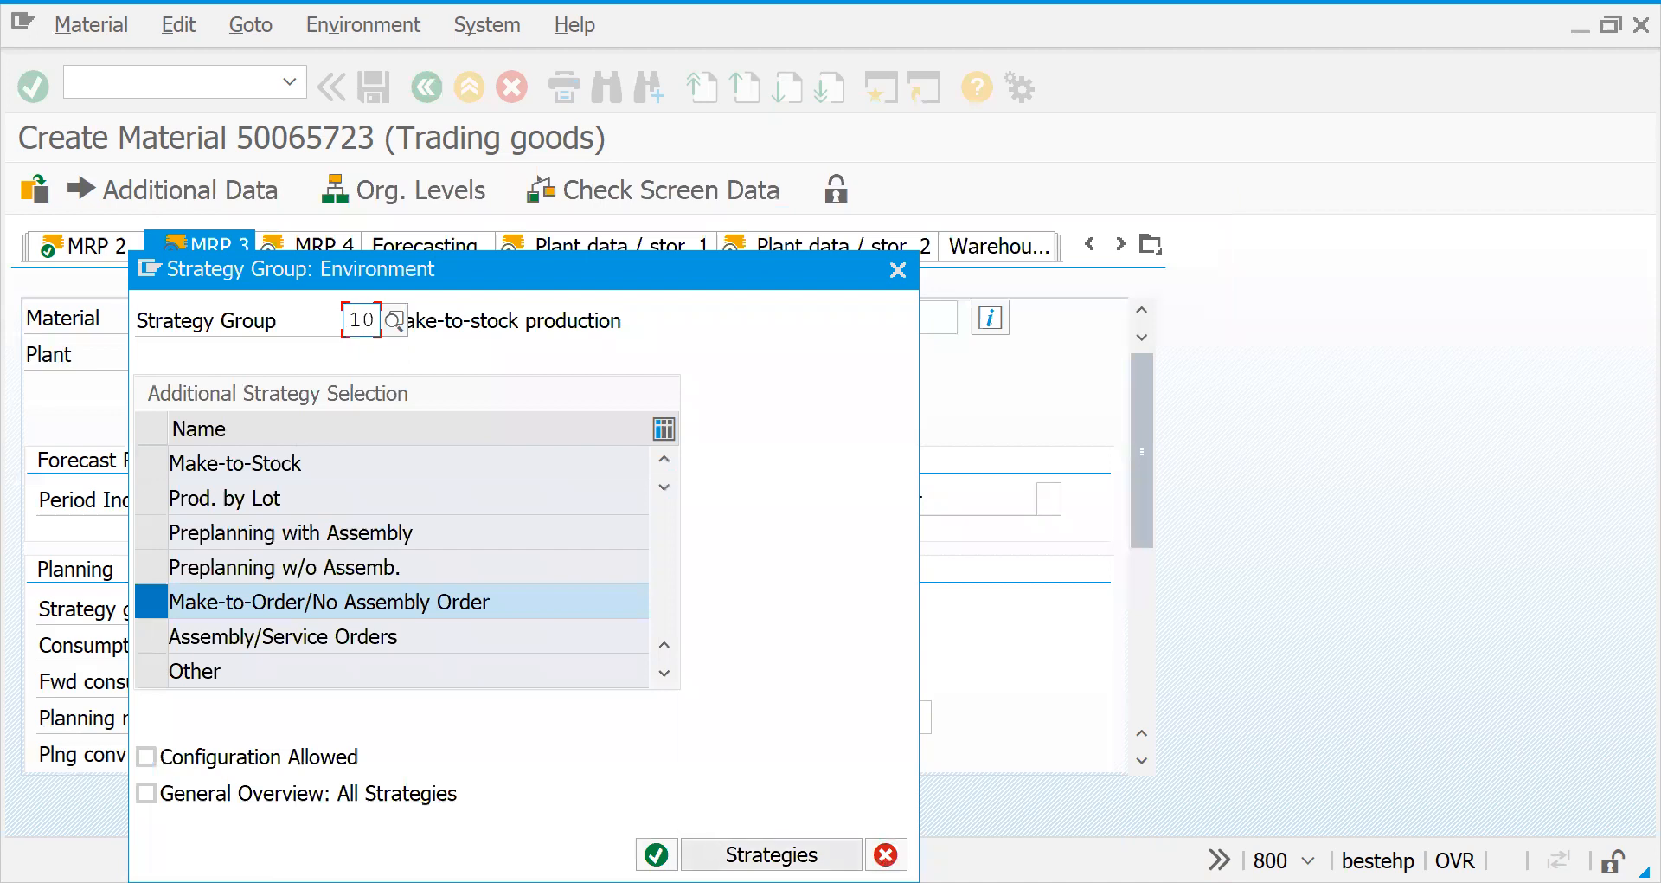
click(885, 855)
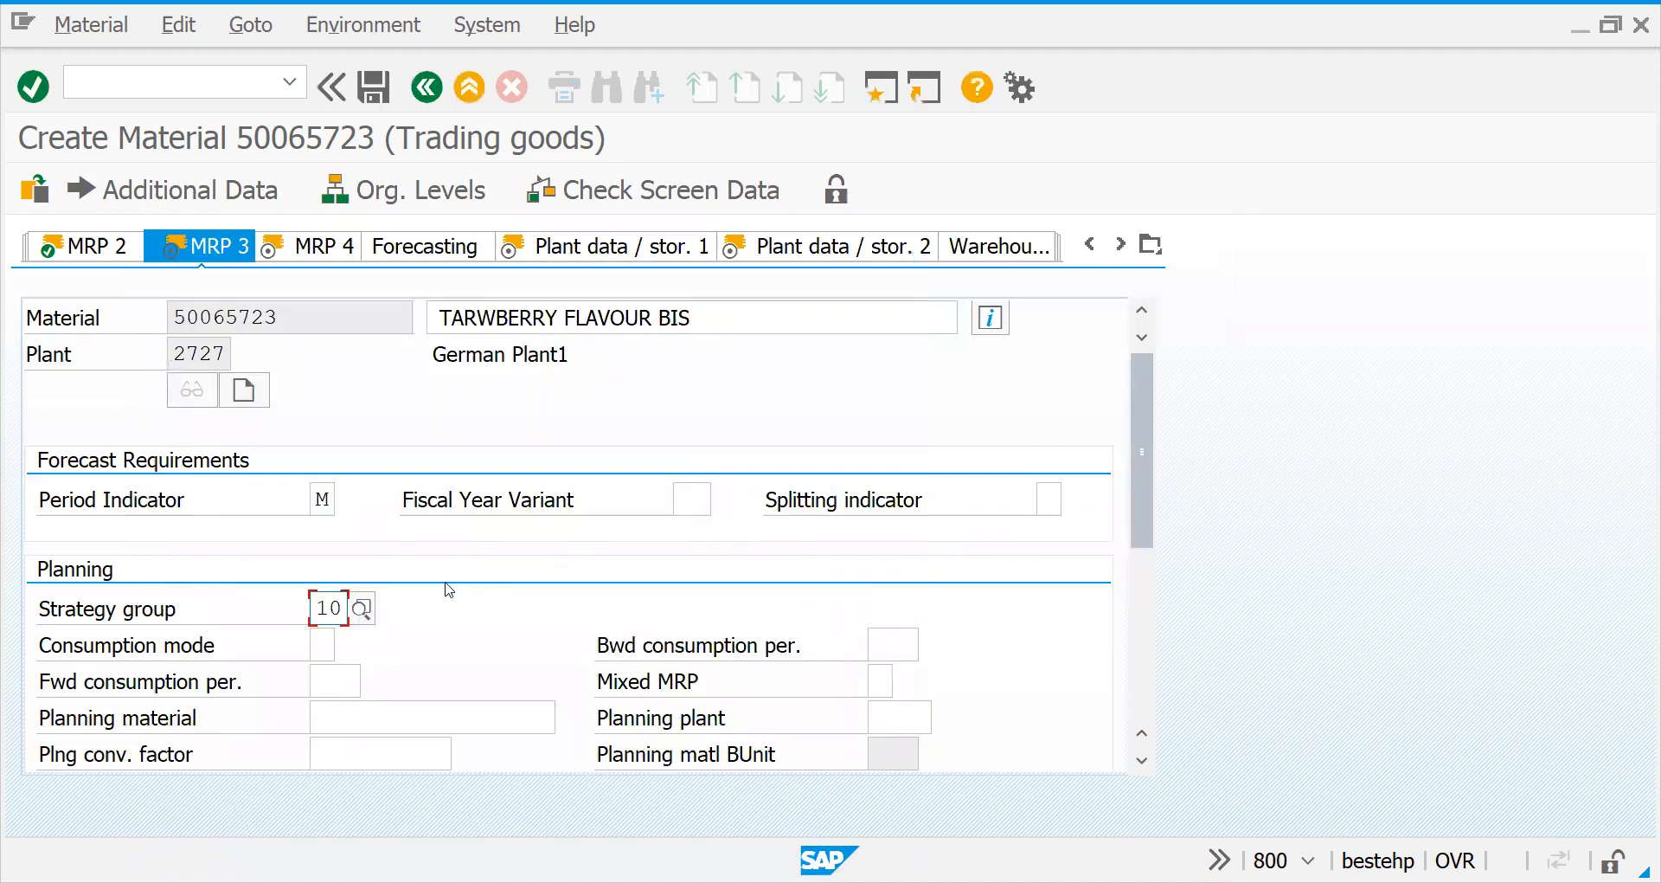
Step: Accept the remaining MRP and plant storage views and advance to the Accounting 1 view
click(330, 331)
key(Return)
key(Return)
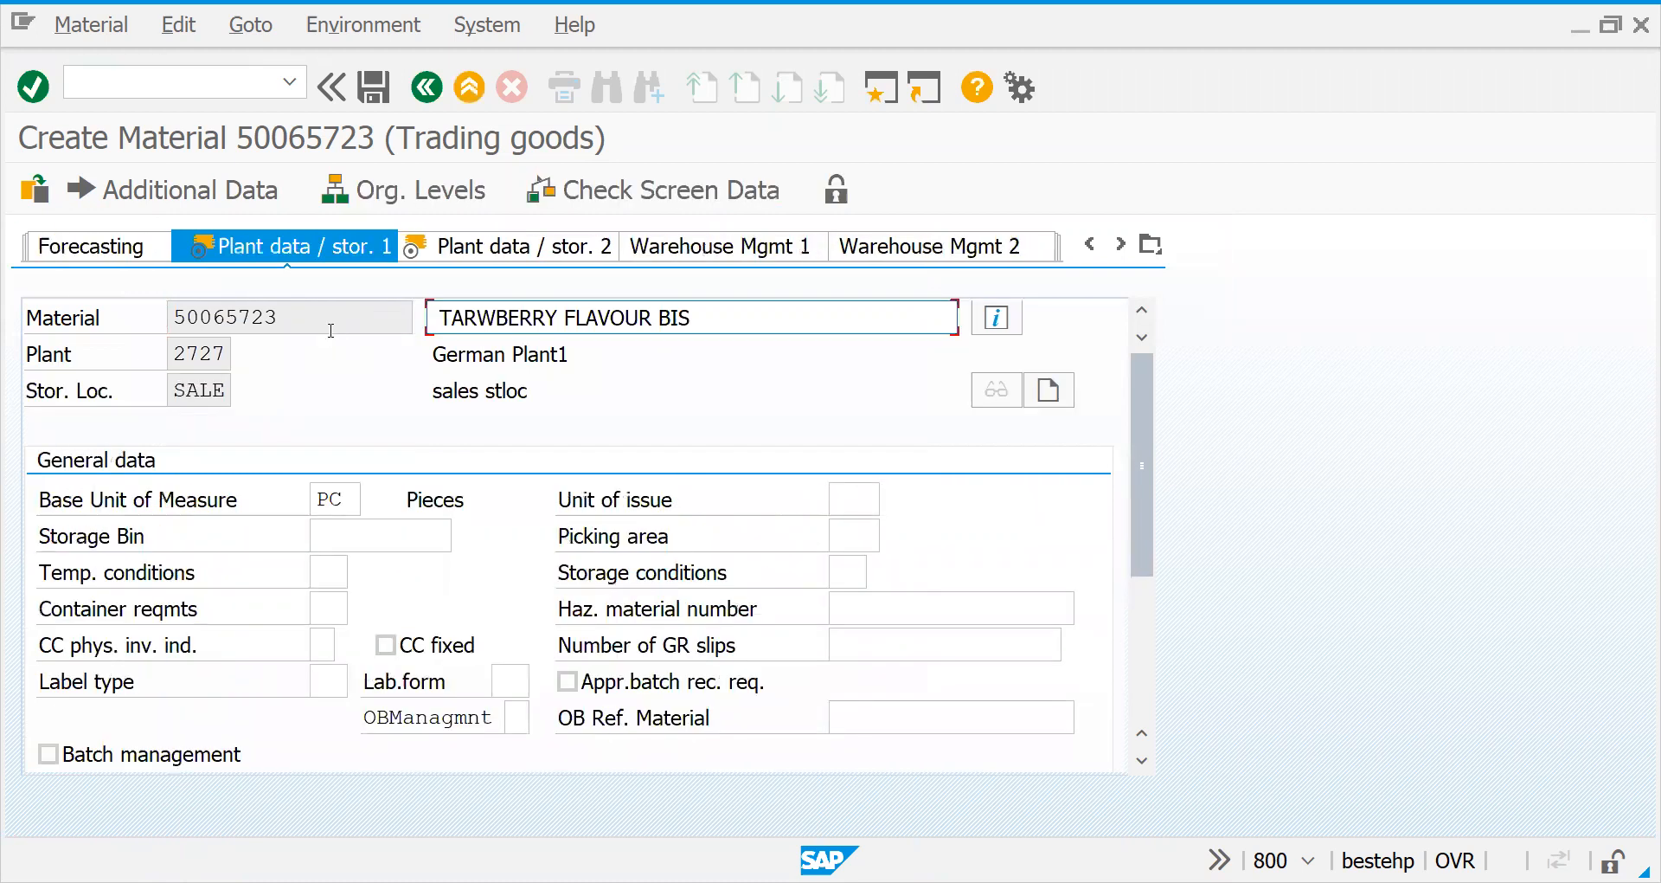
key(Return)
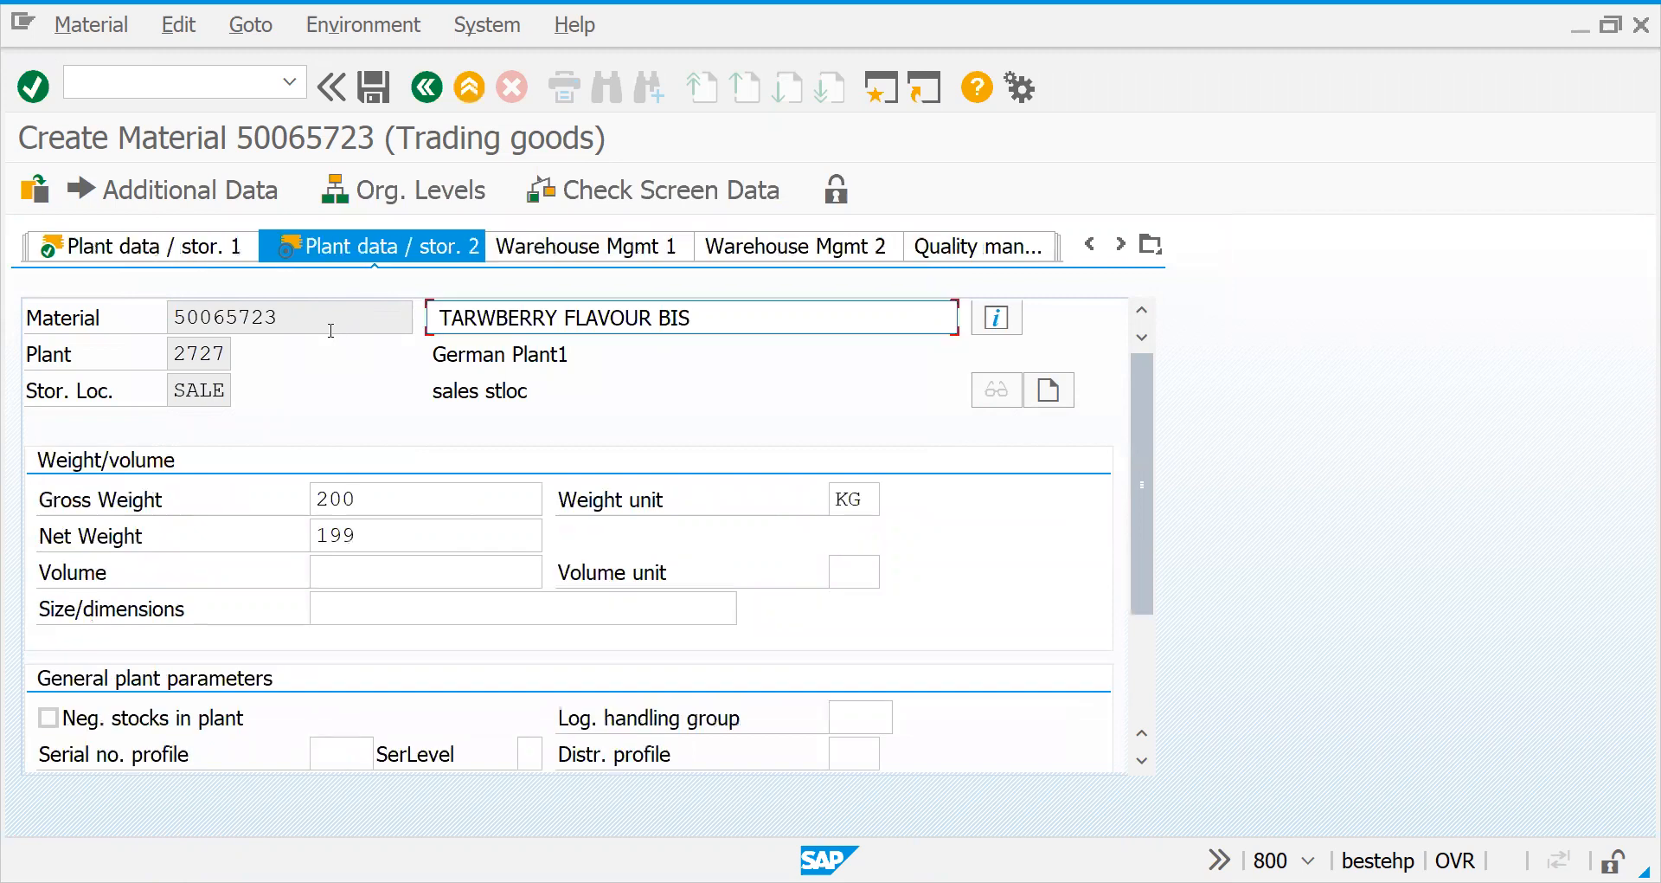
key(Return)
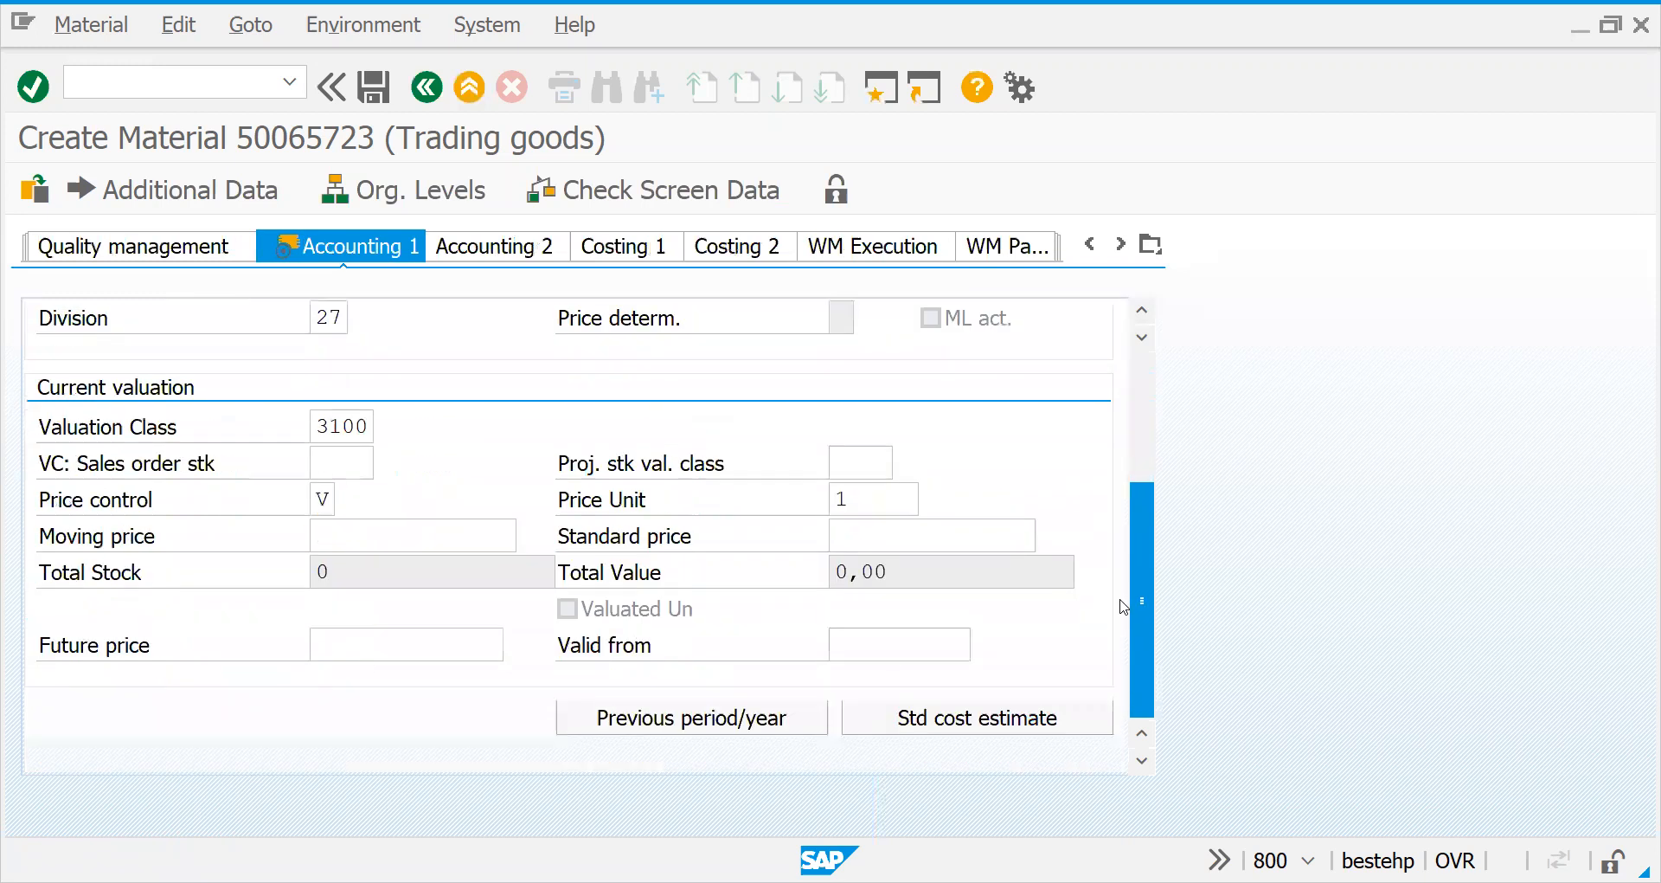
Step: Set the price control to S and the standard price to 10, and save the new material
scroll(404, 505, down, 2)
click(322, 499)
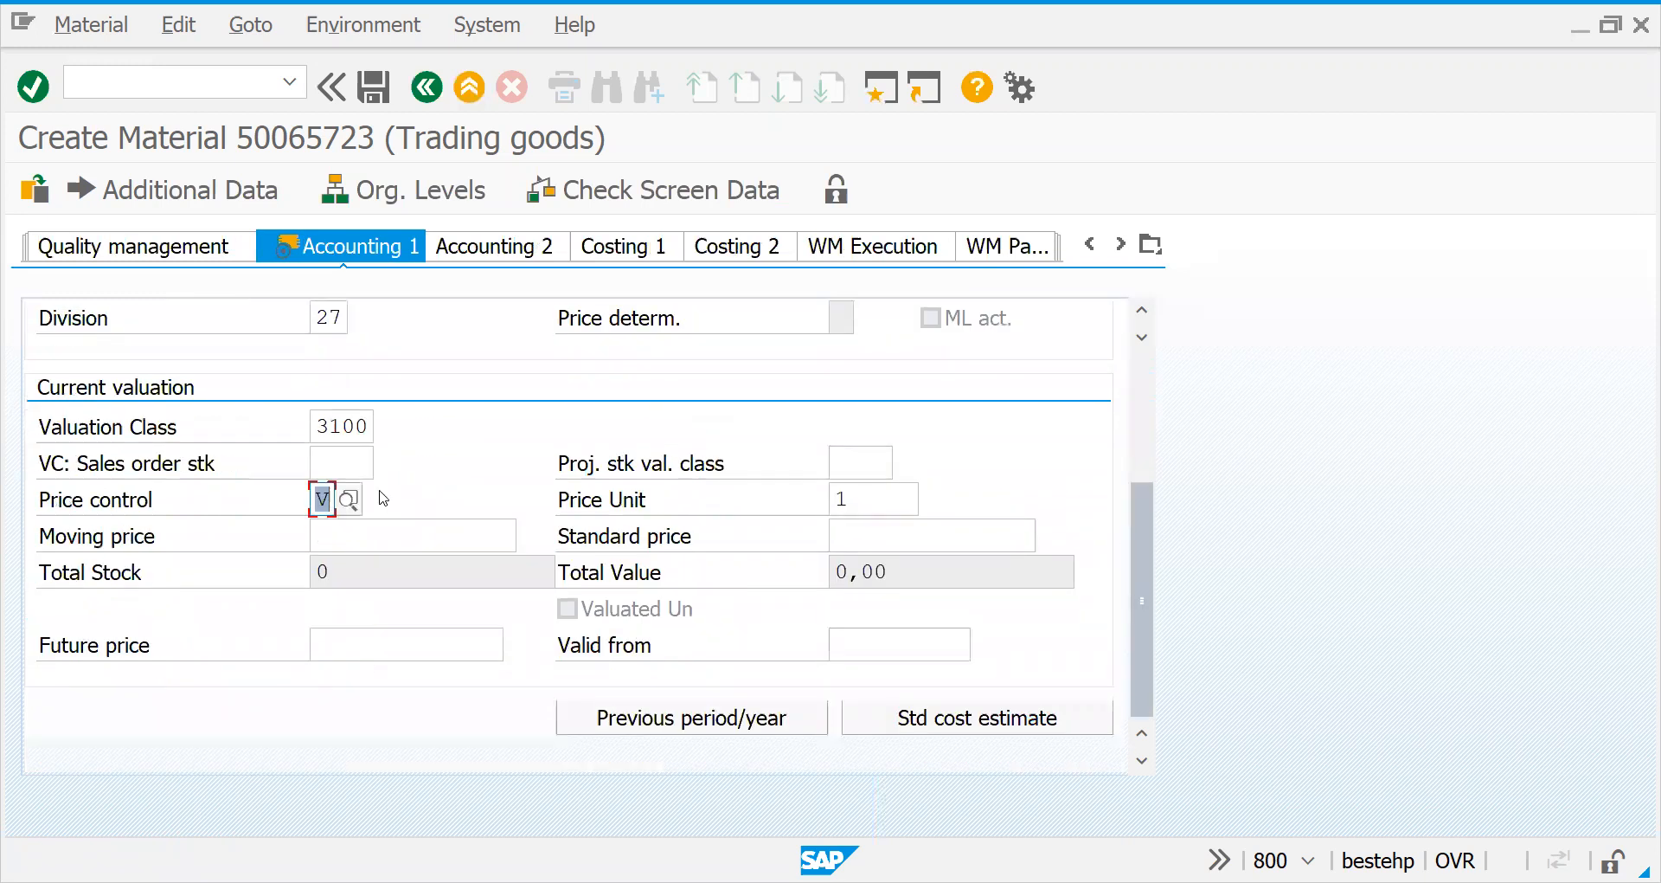
text(S)
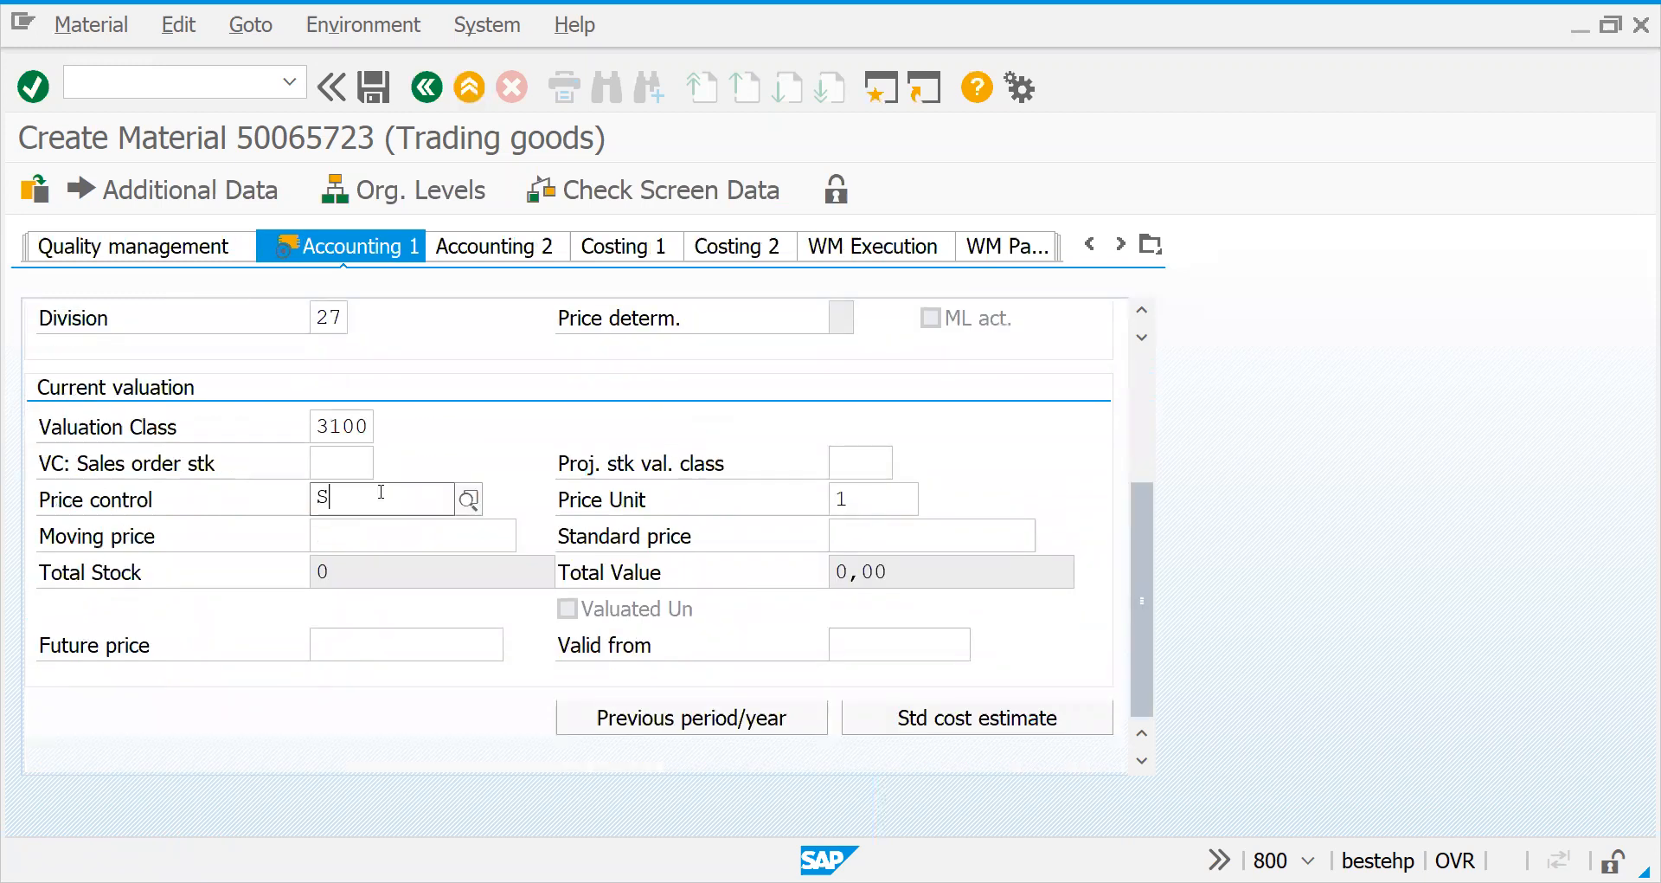
key(Tab)
key(Tab)
key(Tab)
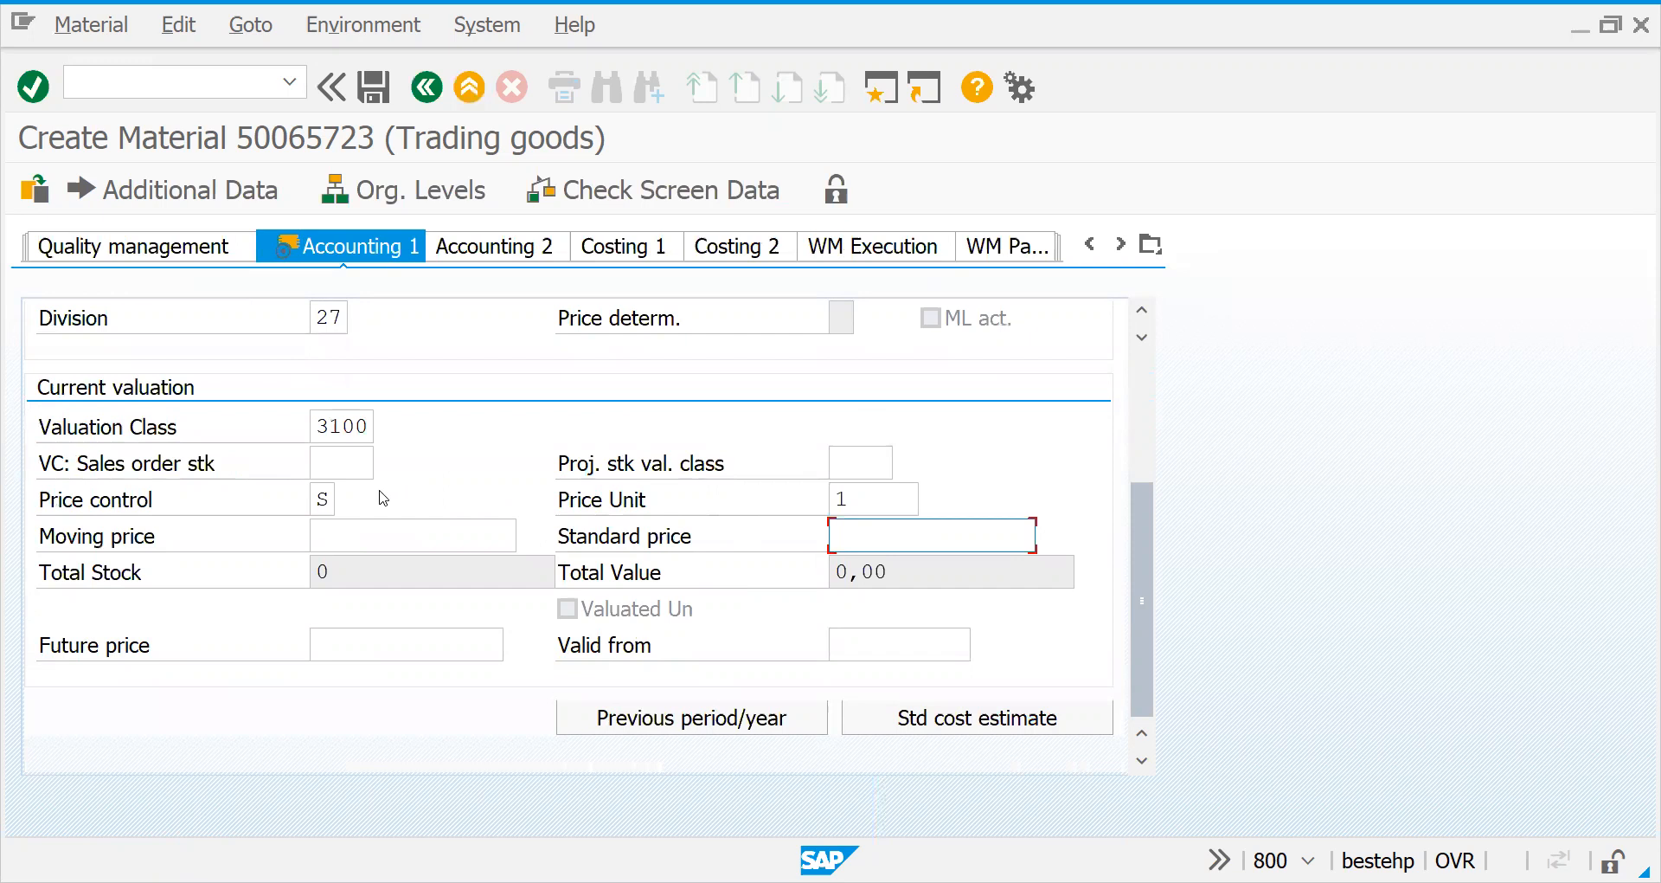
text(10)
key(Return)
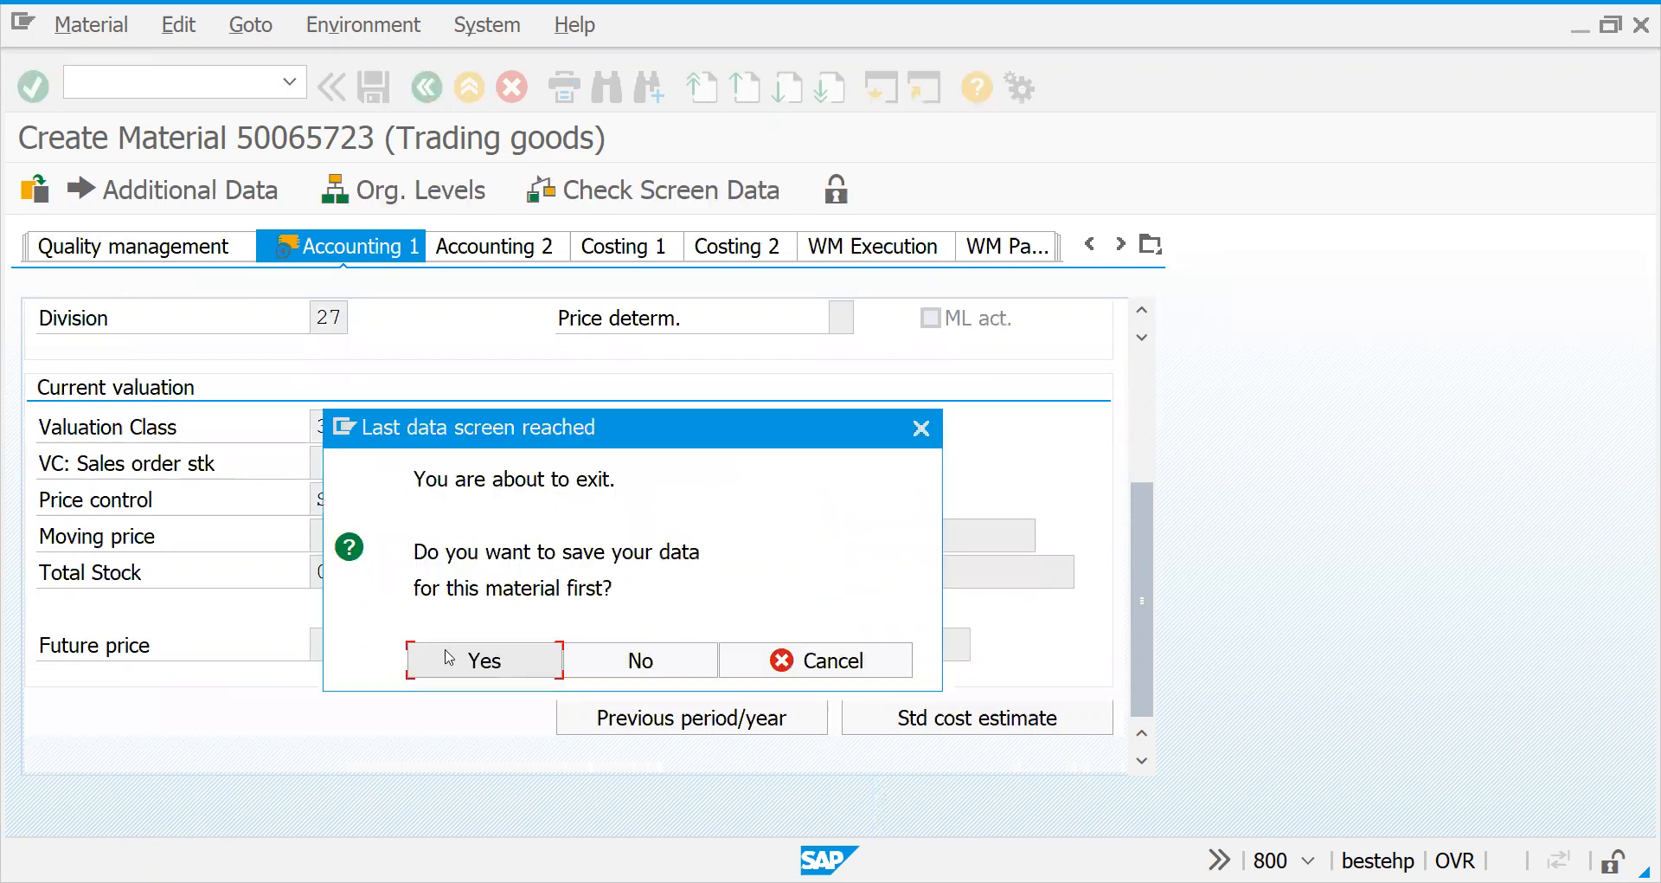
click(448, 657)
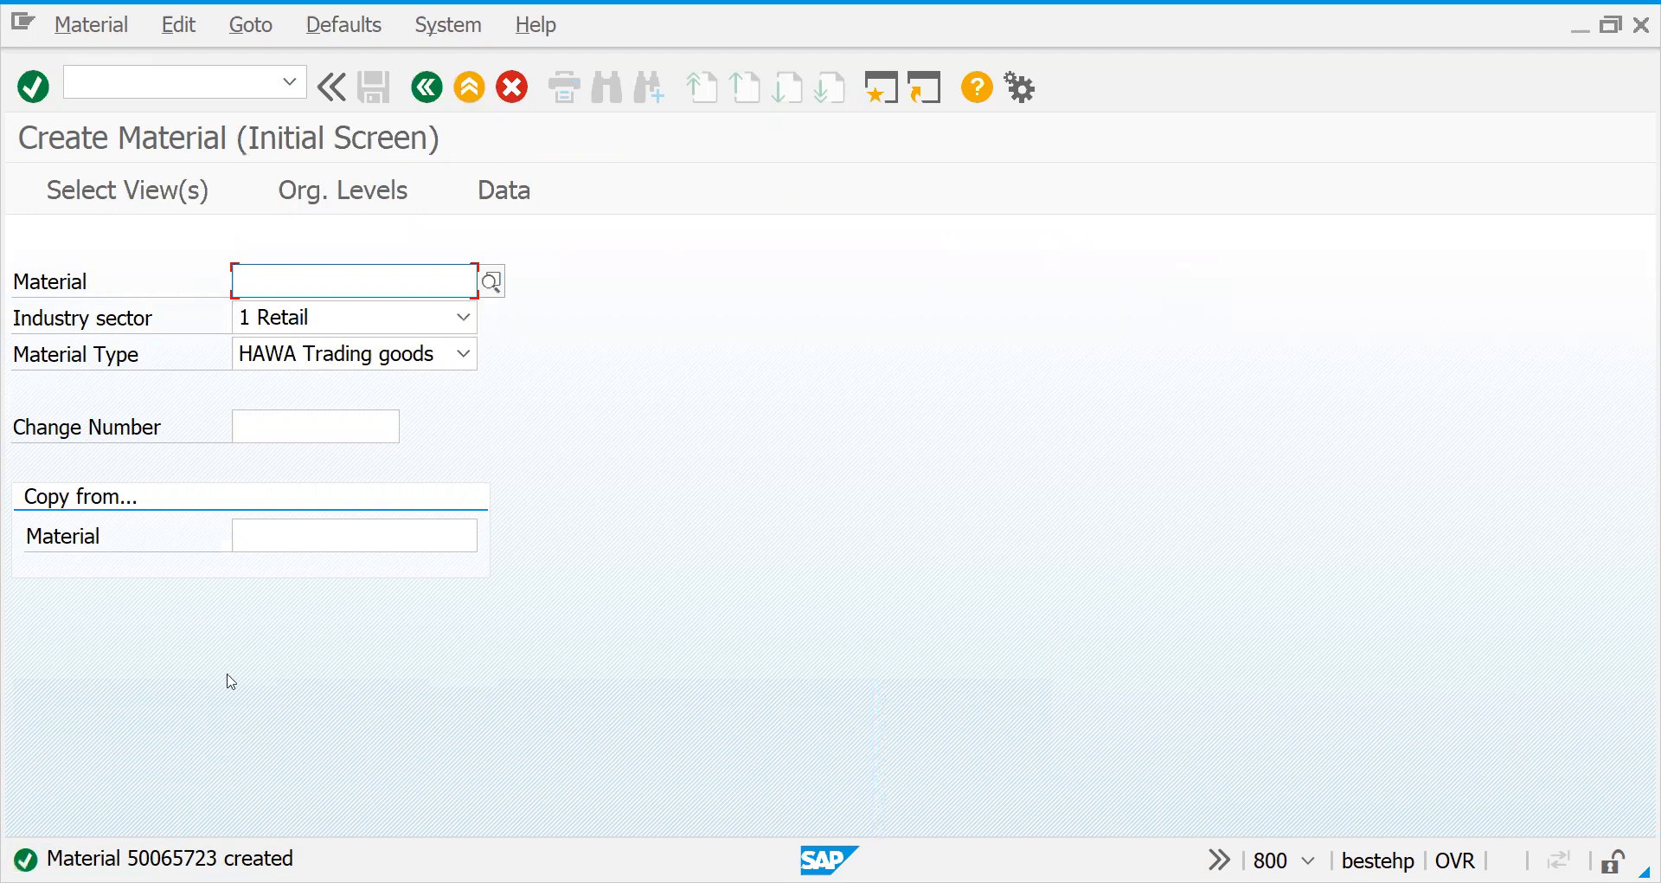
Step: Open the change material transaction MM02 and select the new material's number
click(176, 87)
text(/NVK)
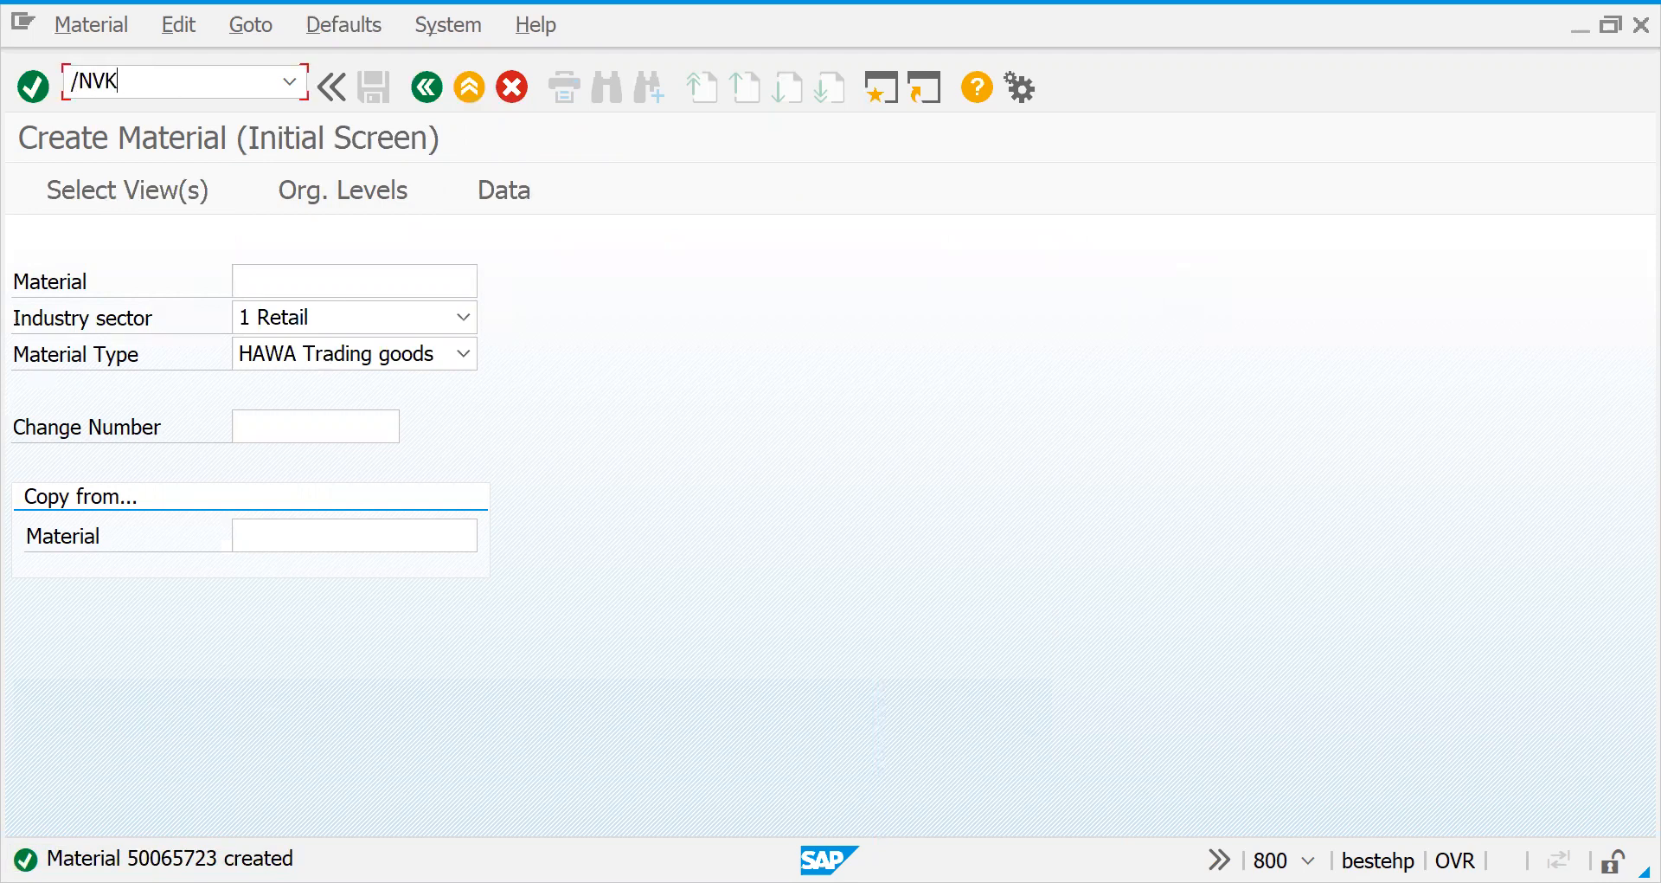
key(BackSpace)
key(BackSpace)
text(MM02)
key(Return)
double_click(378, 271)
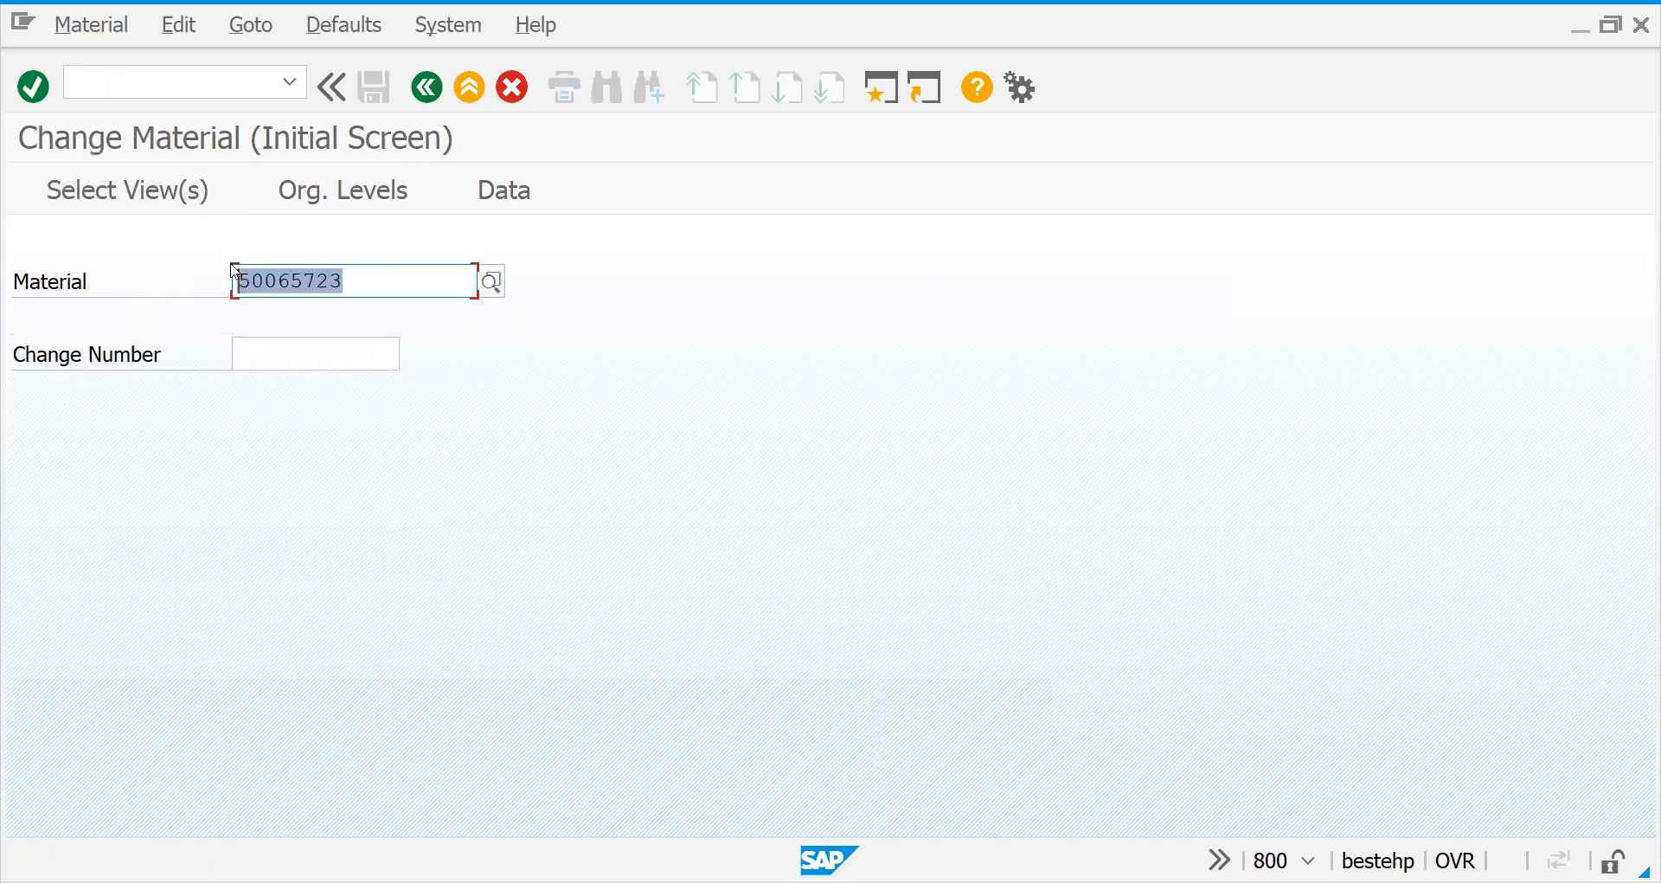
Step: Start a condition record in transaction VK11 for condition type BASP and bring up its key combinations
click(132, 80)
text(/NVK)
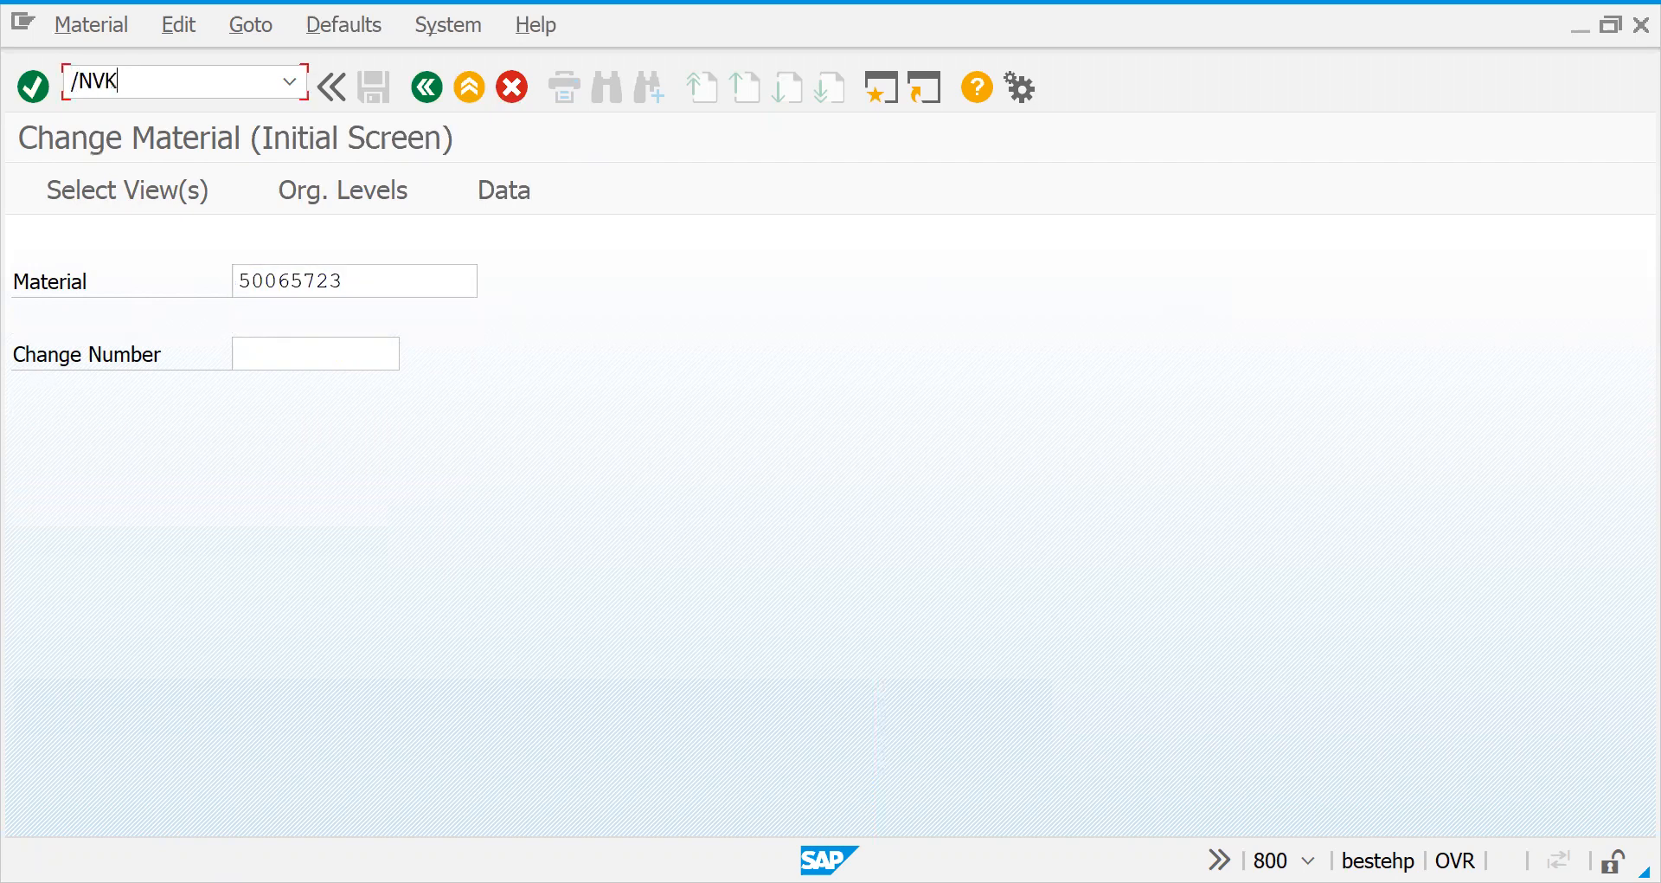
text(11)
key(Return)
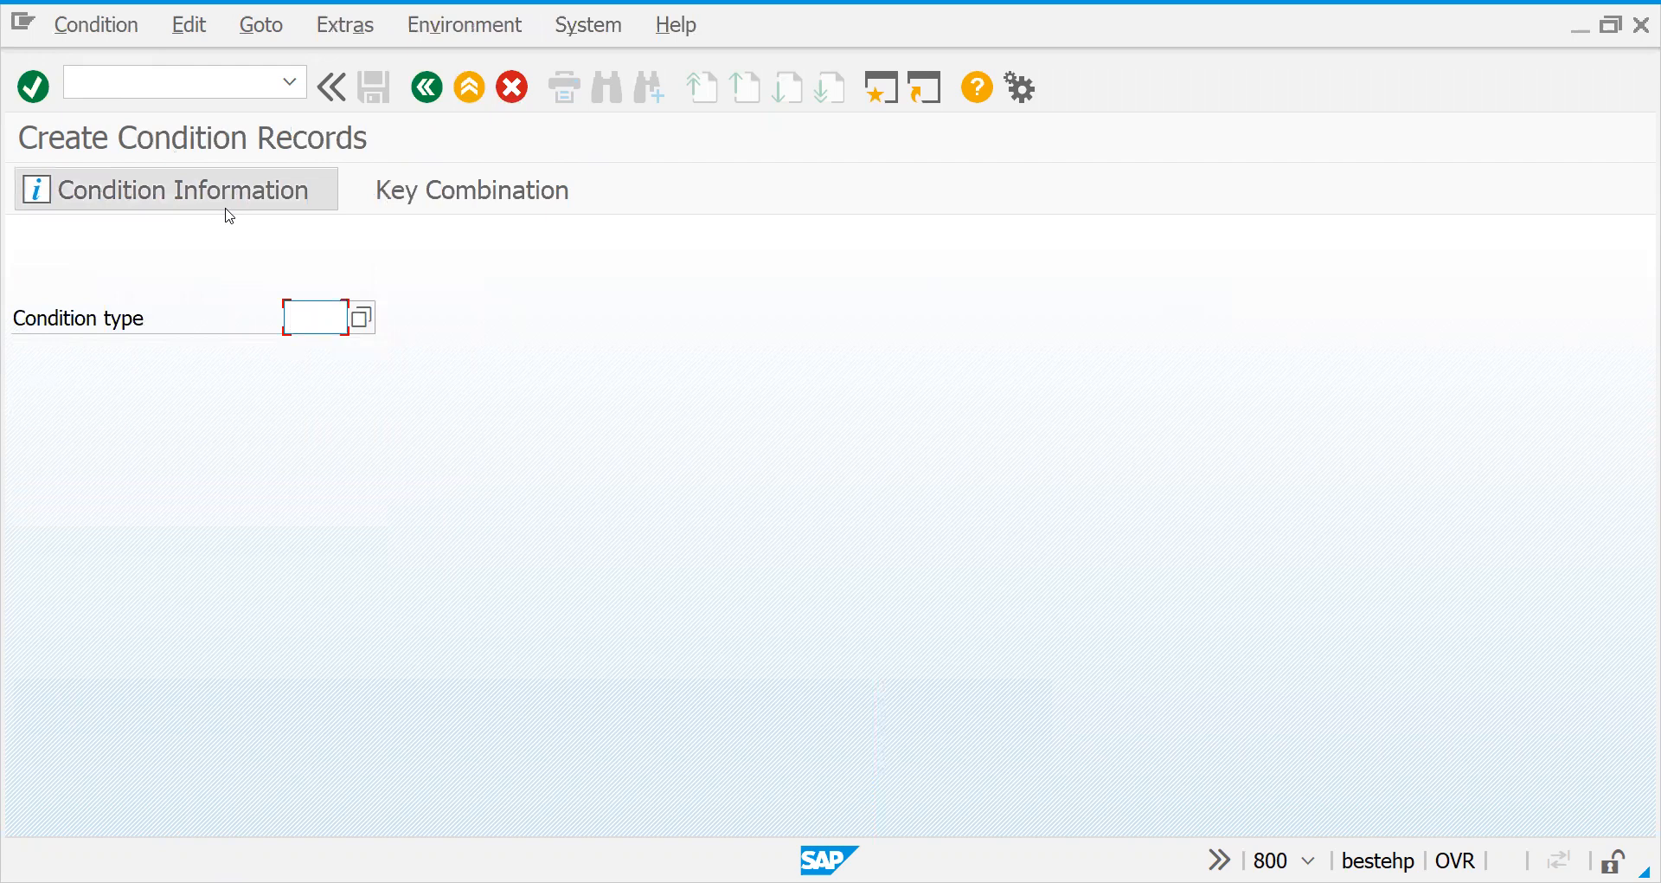
text(V)
key(BackSpace)
key(Down)
key(Return)
key(Return)
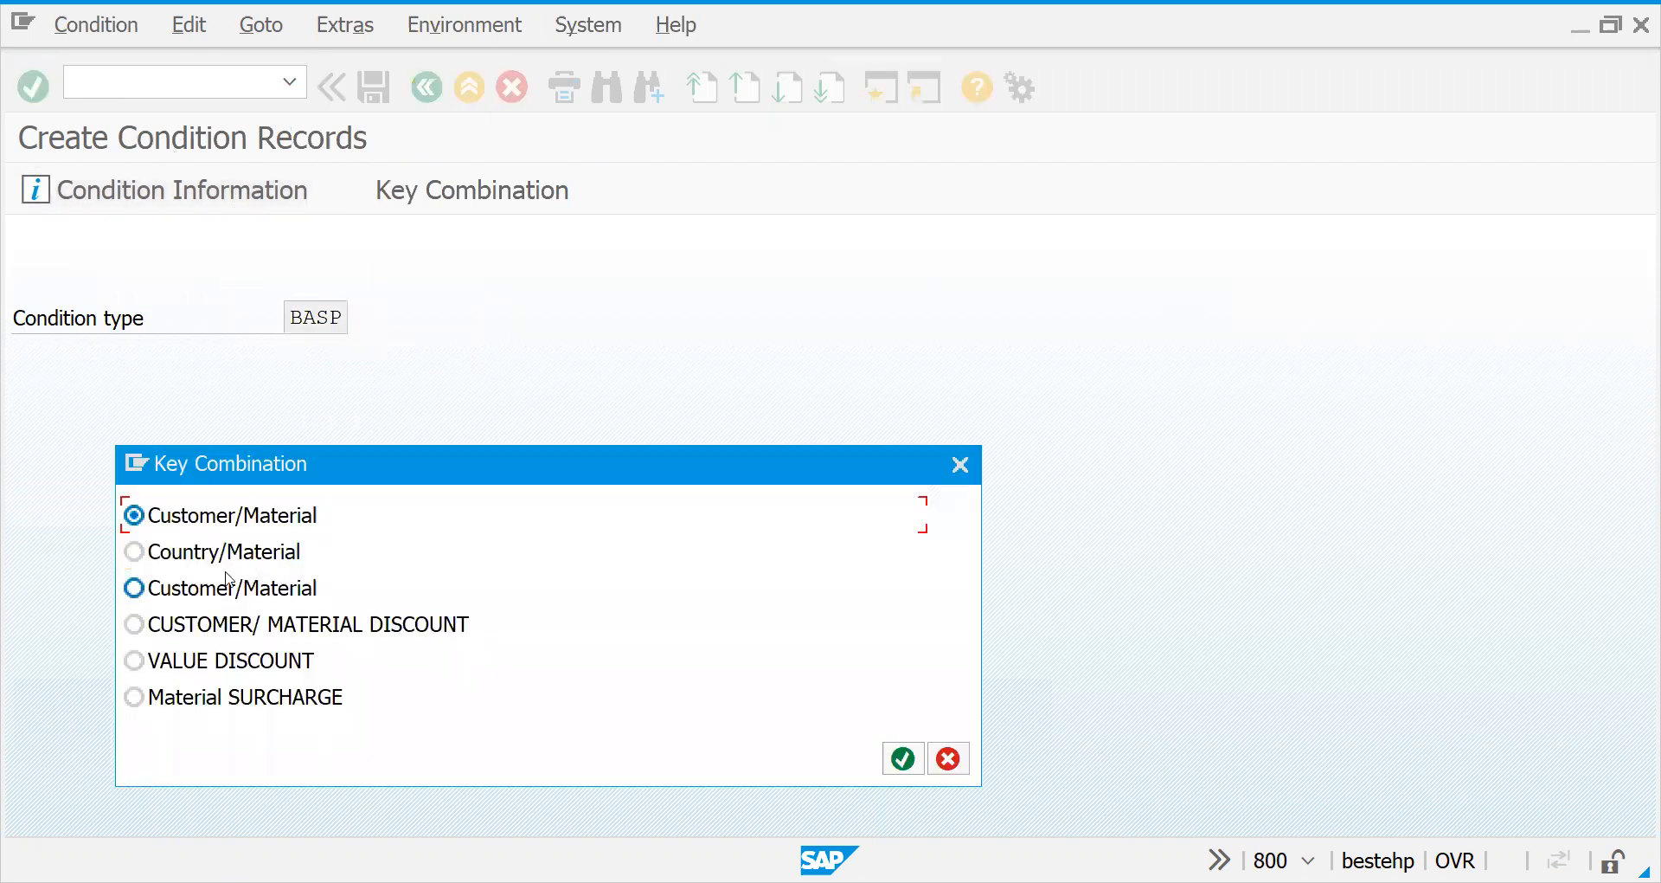
Step: Open the BASP base price entry for the Customer/Material key combination with brand Q ltd as the customer
double_click(229, 584)
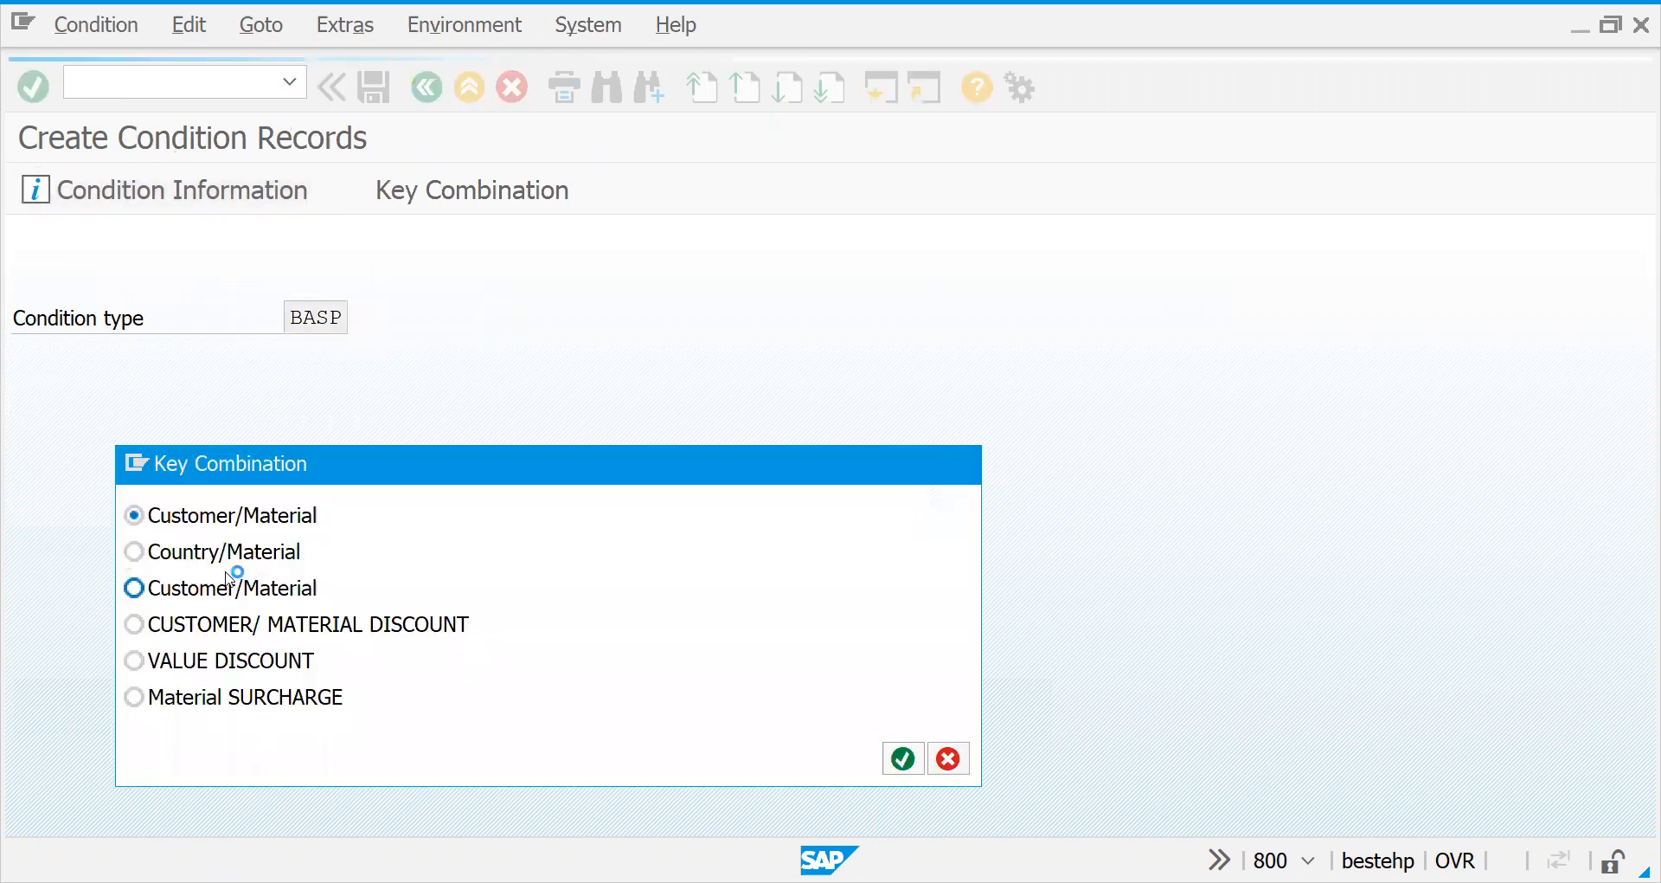
key(Down)
key(Return)
key(Return)
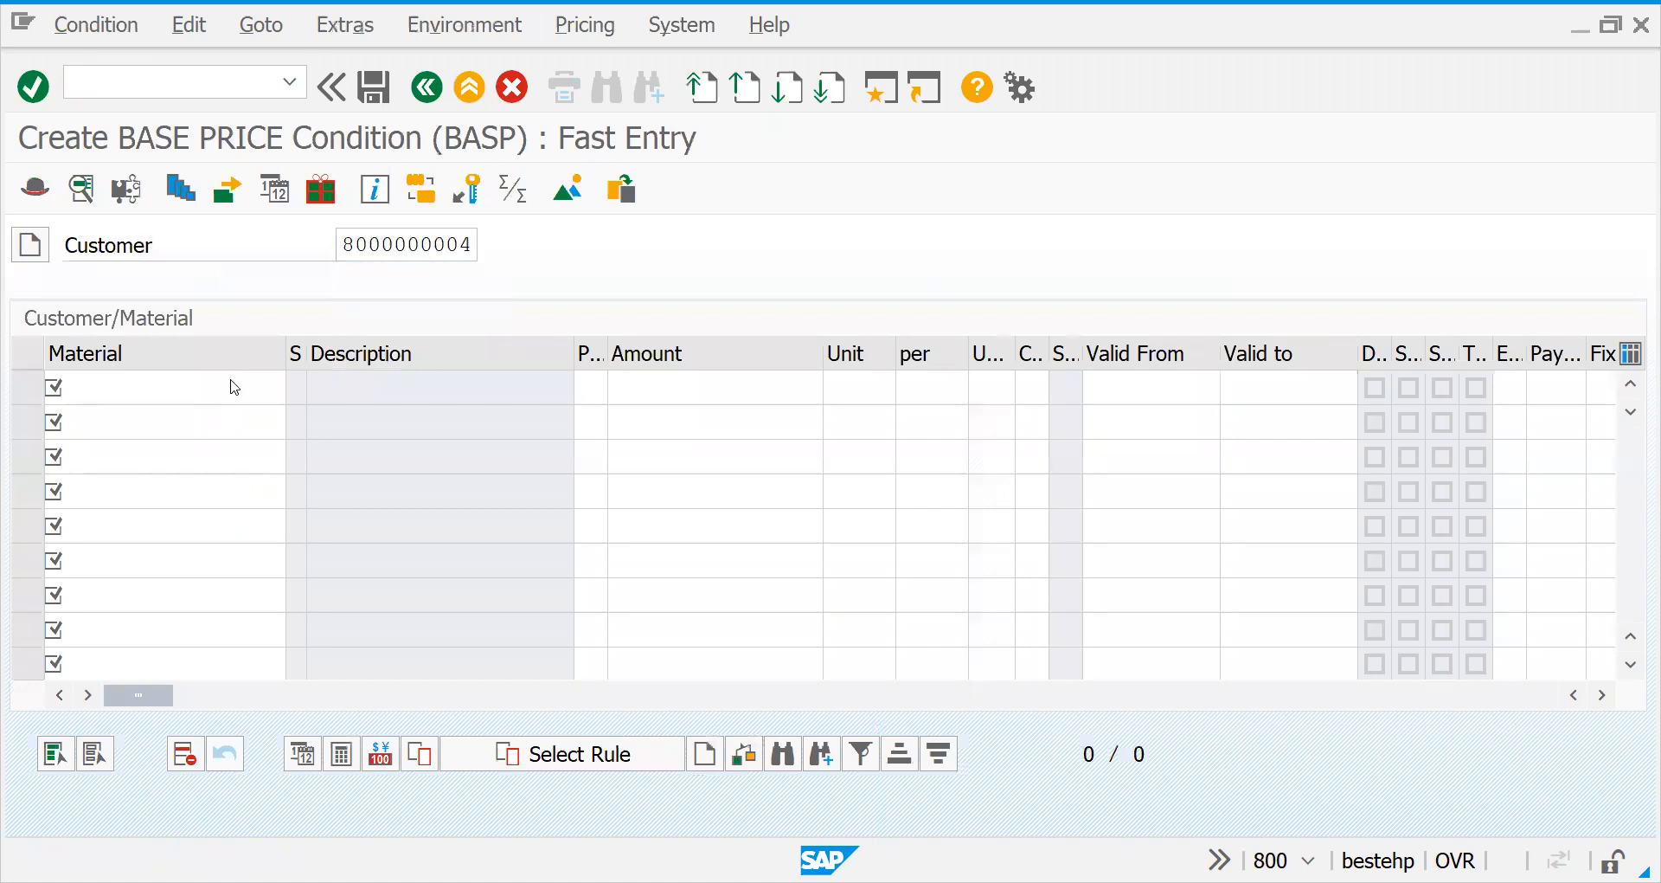
Step: Enter a base price of 15 EUR for material 50065723 and save the condition record
click(208, 386)
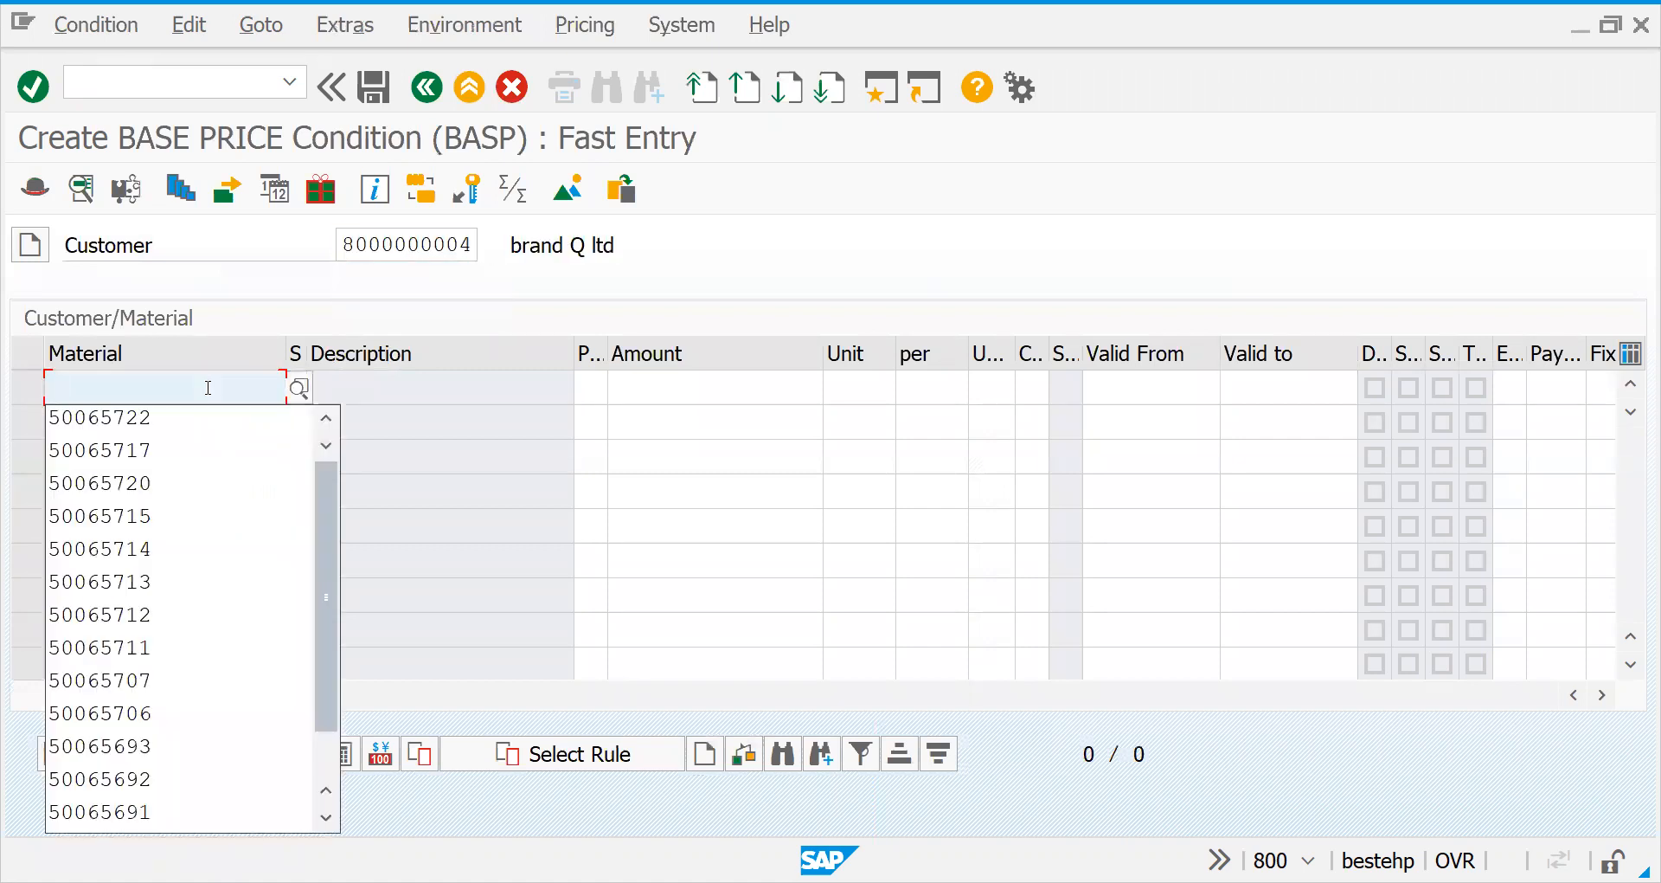
text(50065723)
key(Tab)
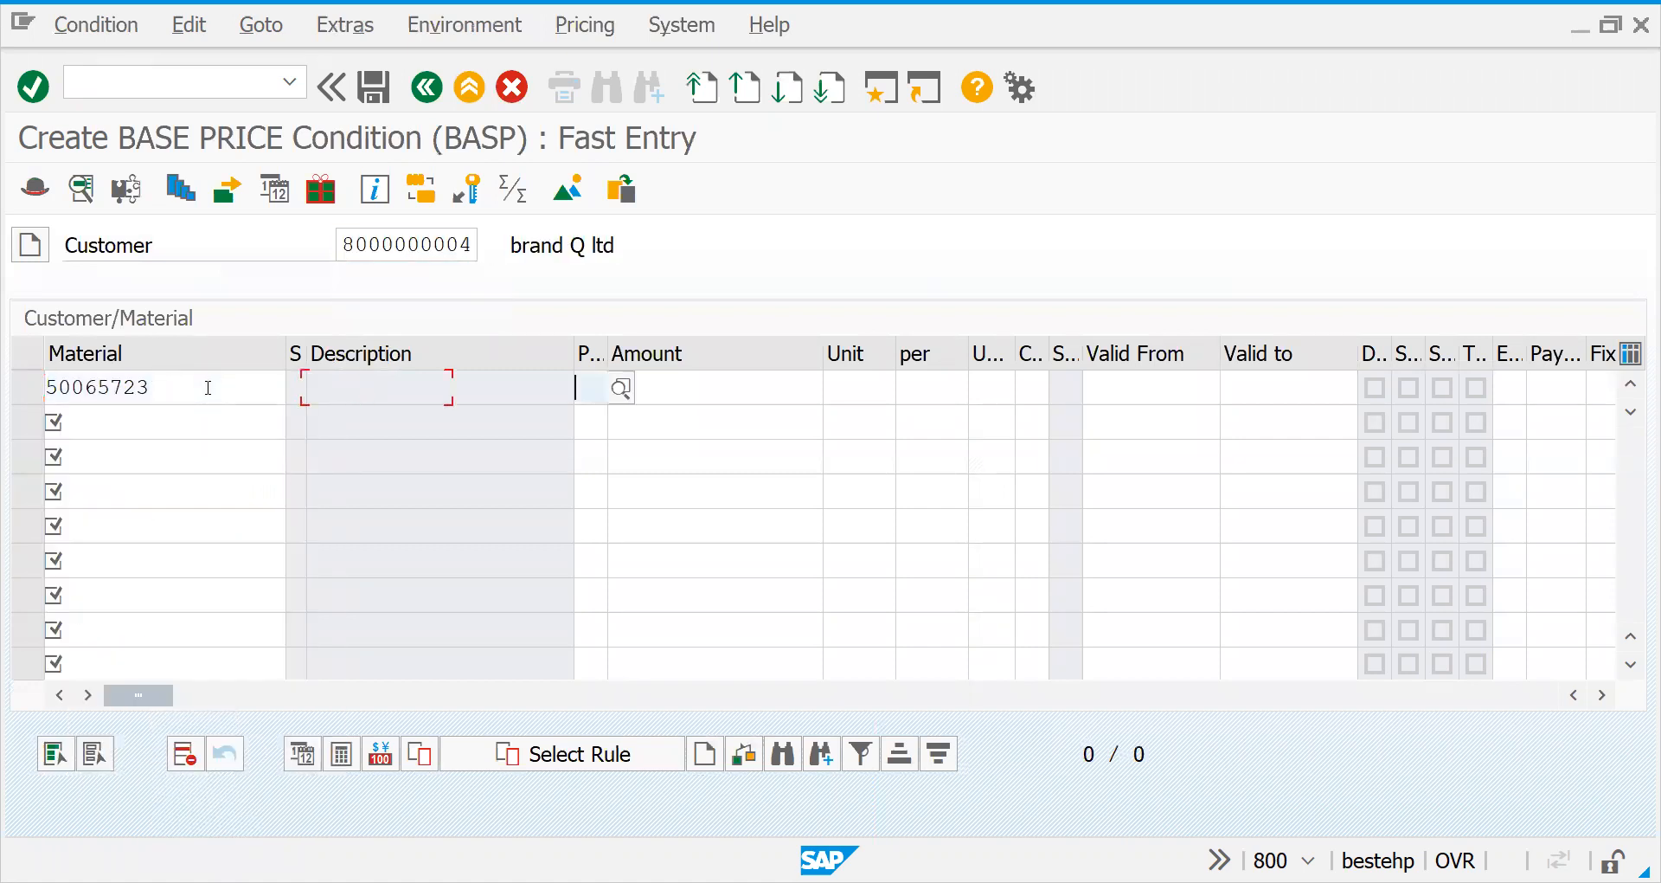
key(Tab)
text(15)
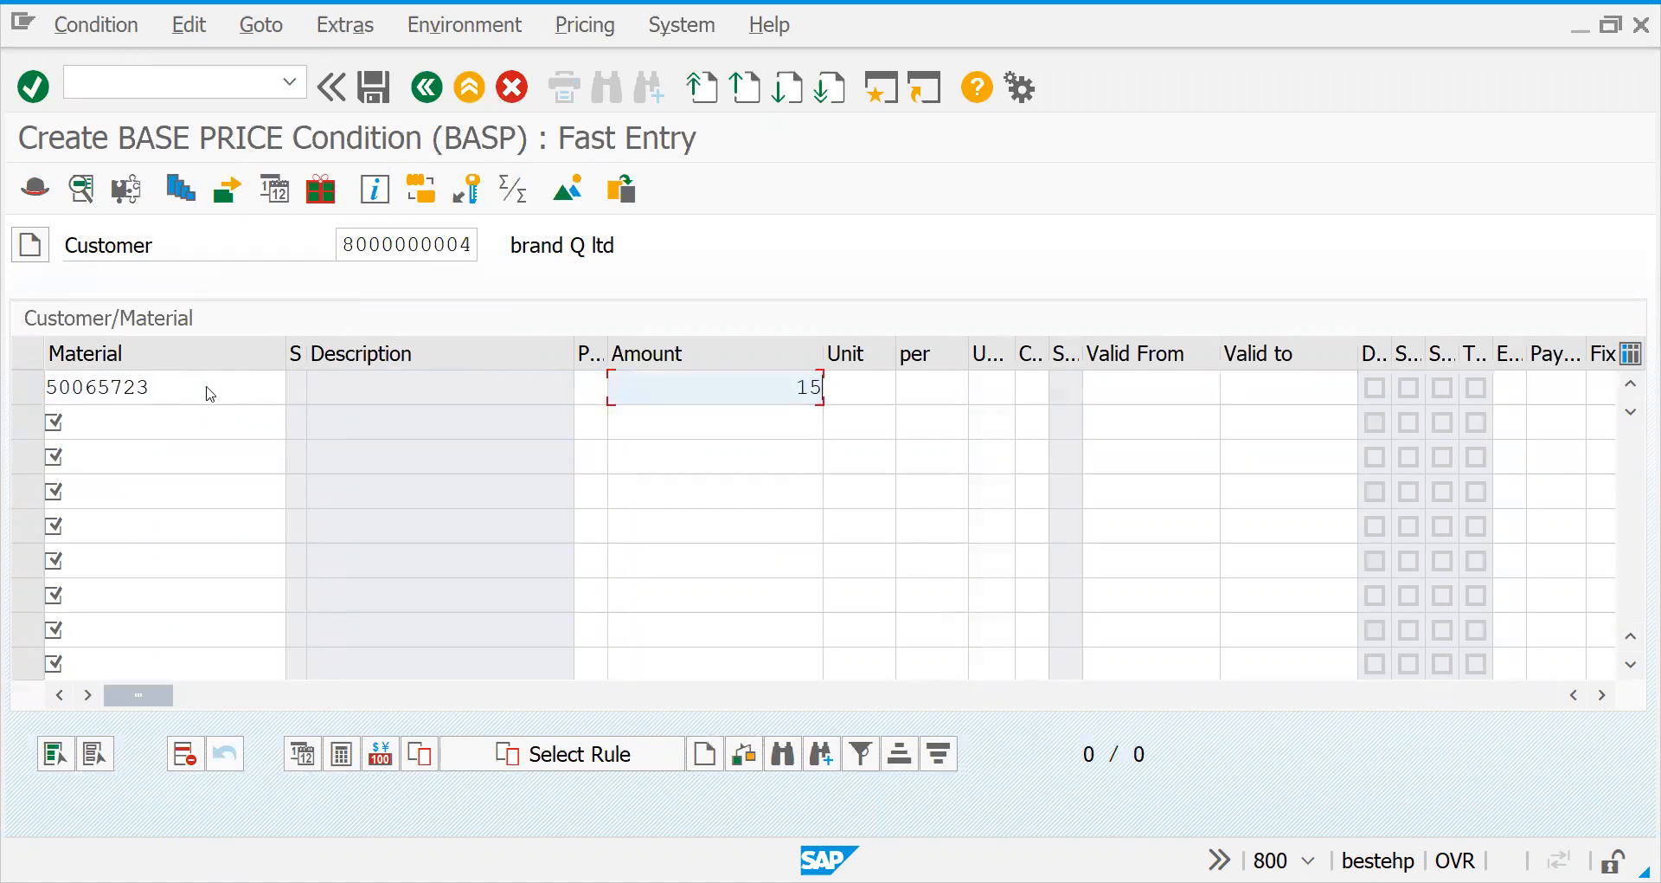
key(Return)
key(Tab)
key(Tab)
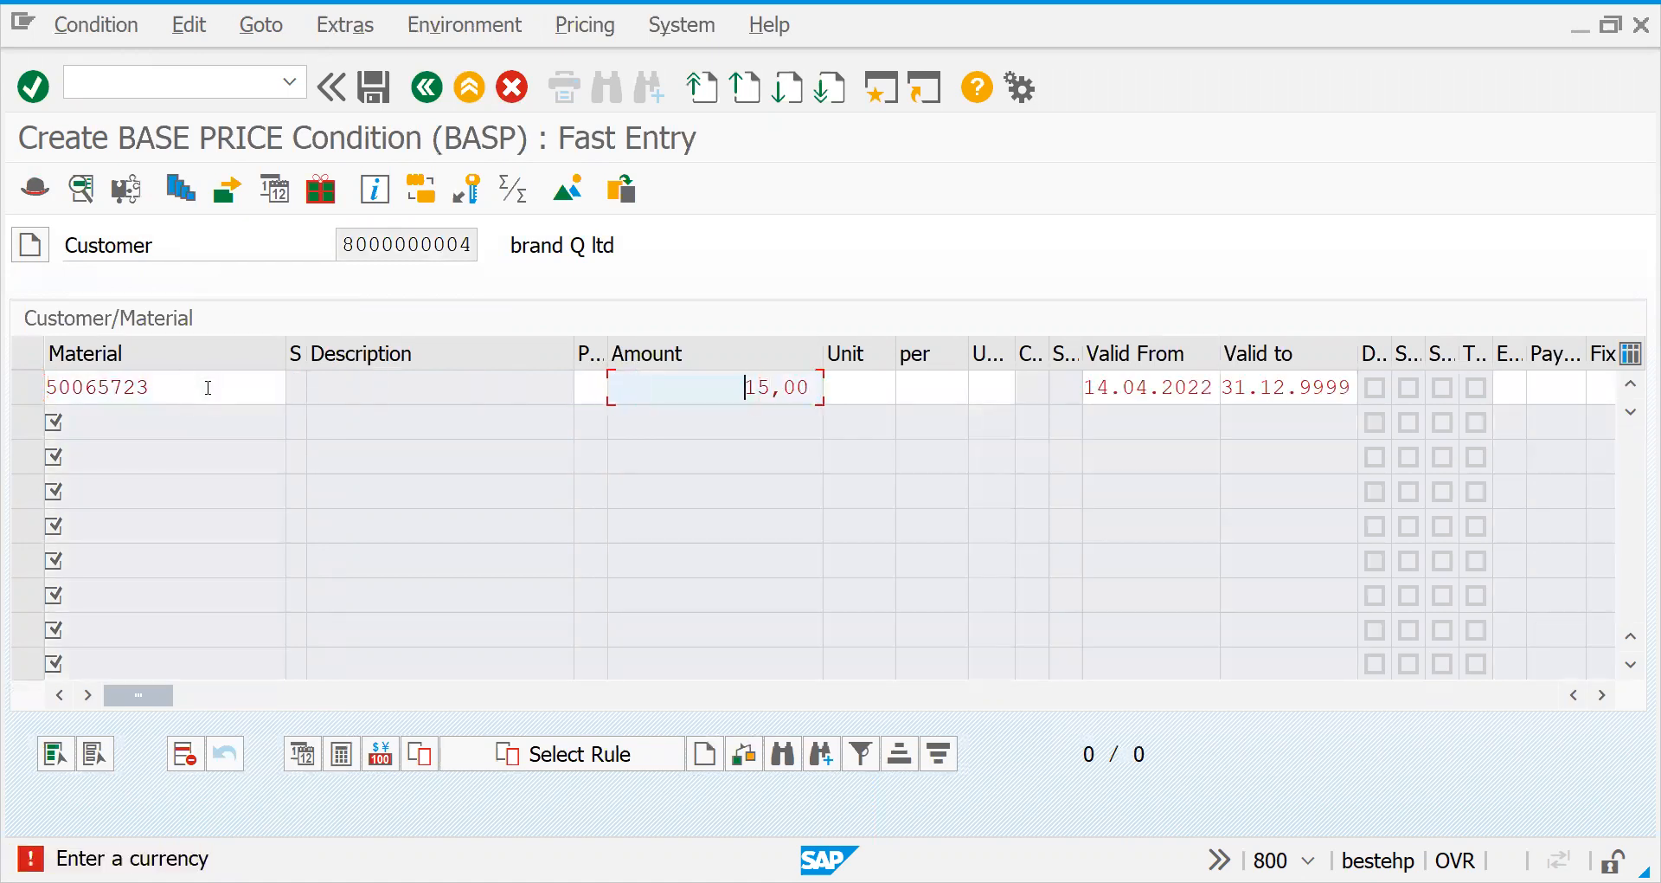
text(EUR)
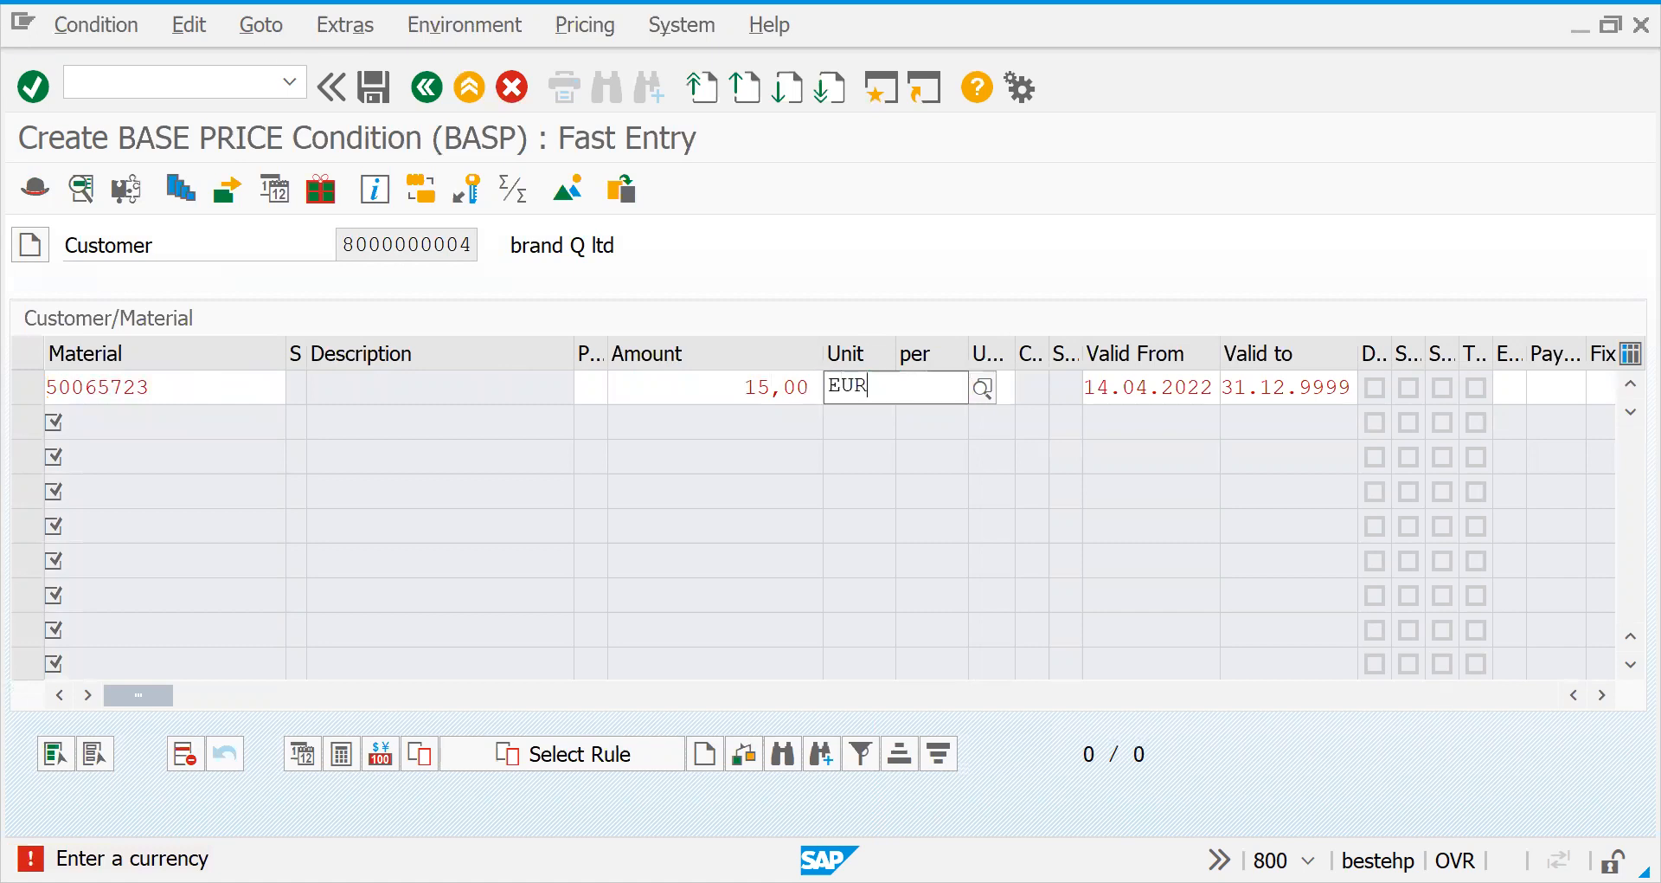
key(Return)
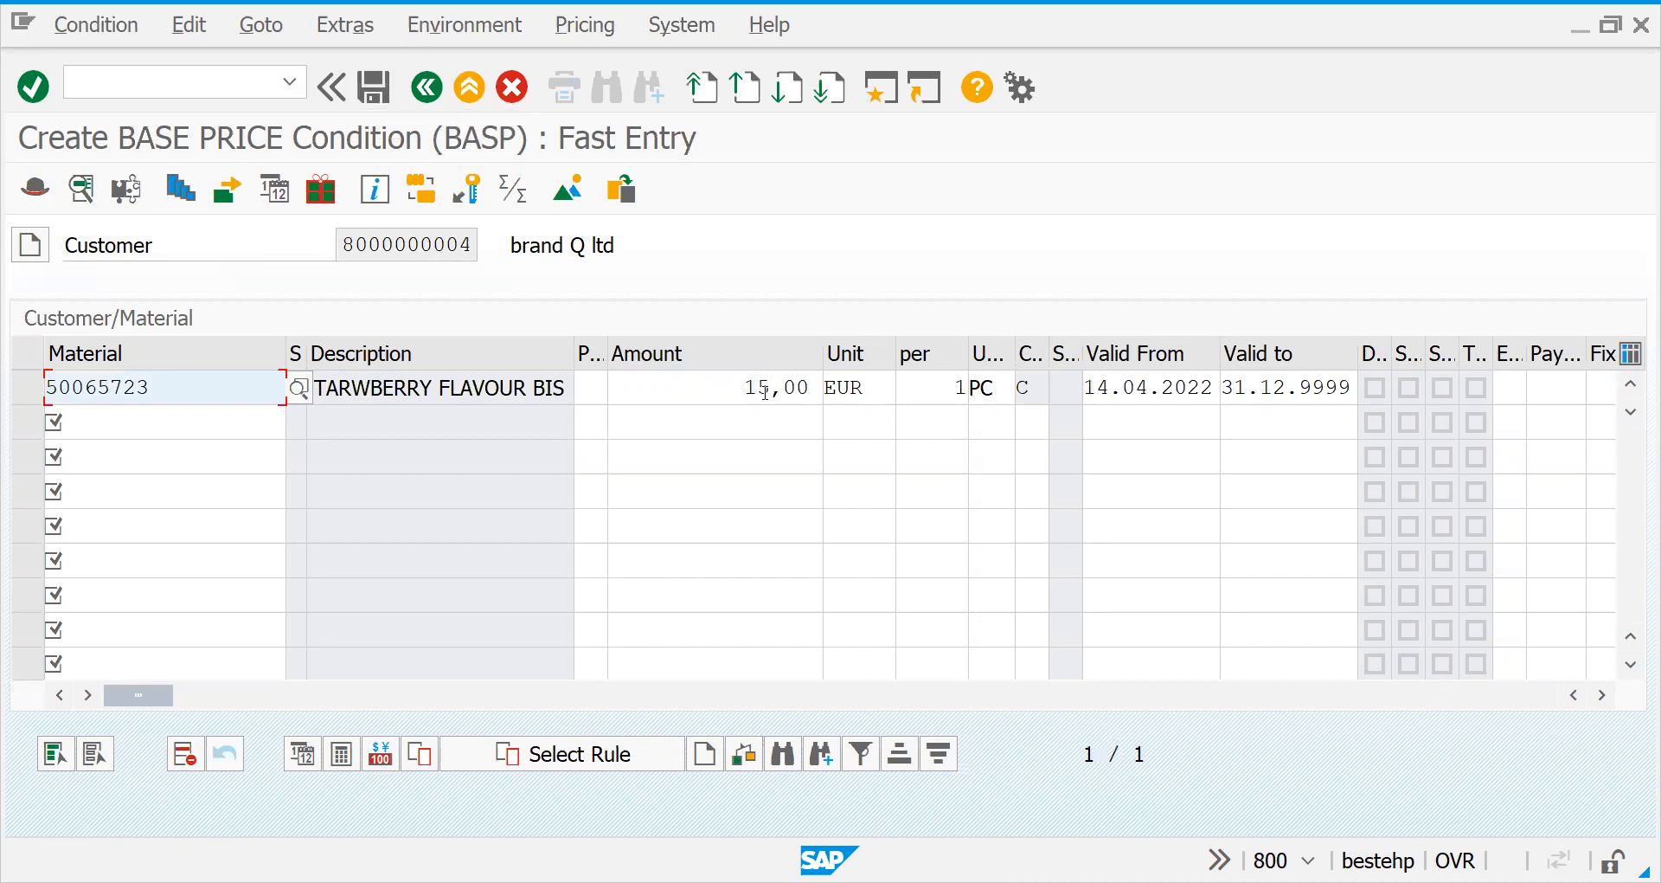
click(380, 98)
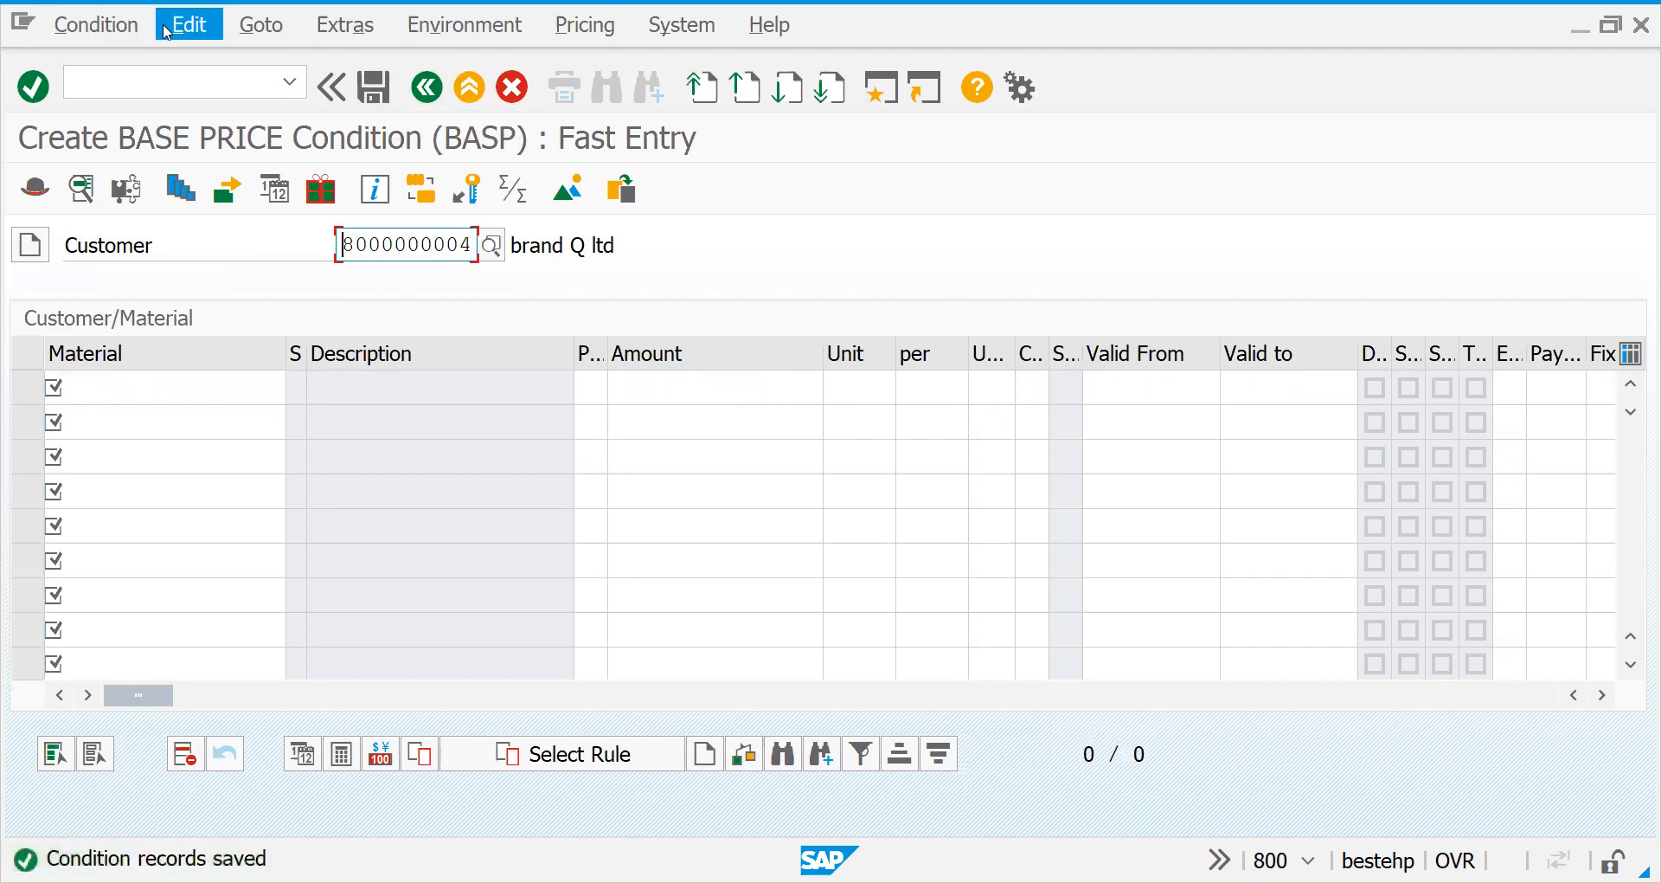
Step: Open customer brand Q ltd in transaction XD02 for sales area 2727/27/27 and review its address data
click(135, 97)
text(/)
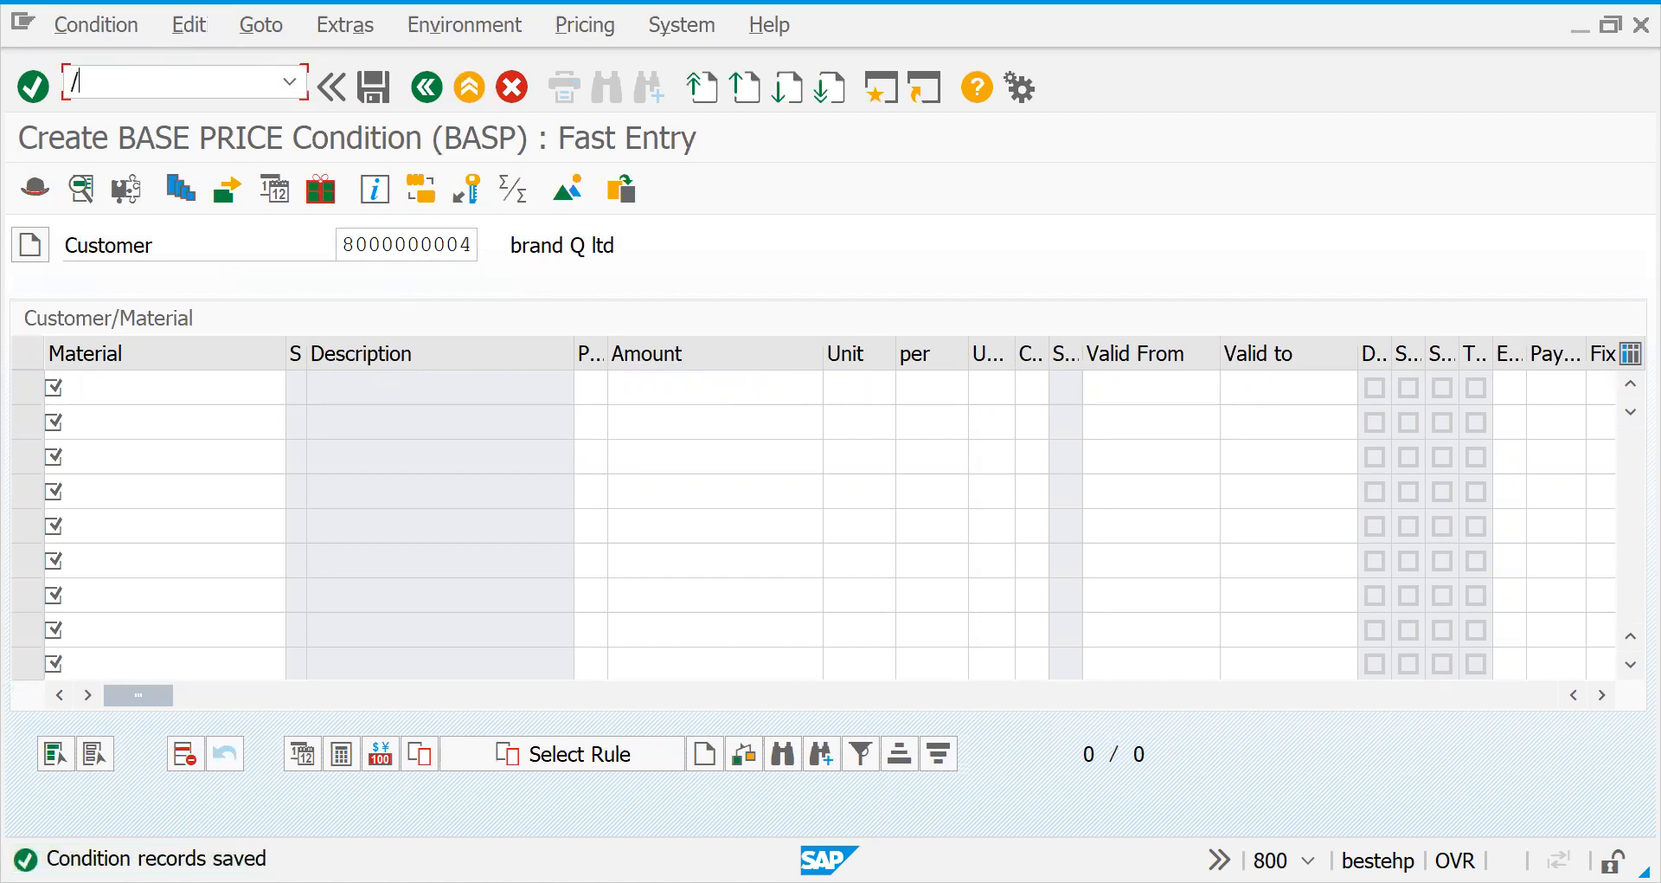
text(NXD02)
key(Return)
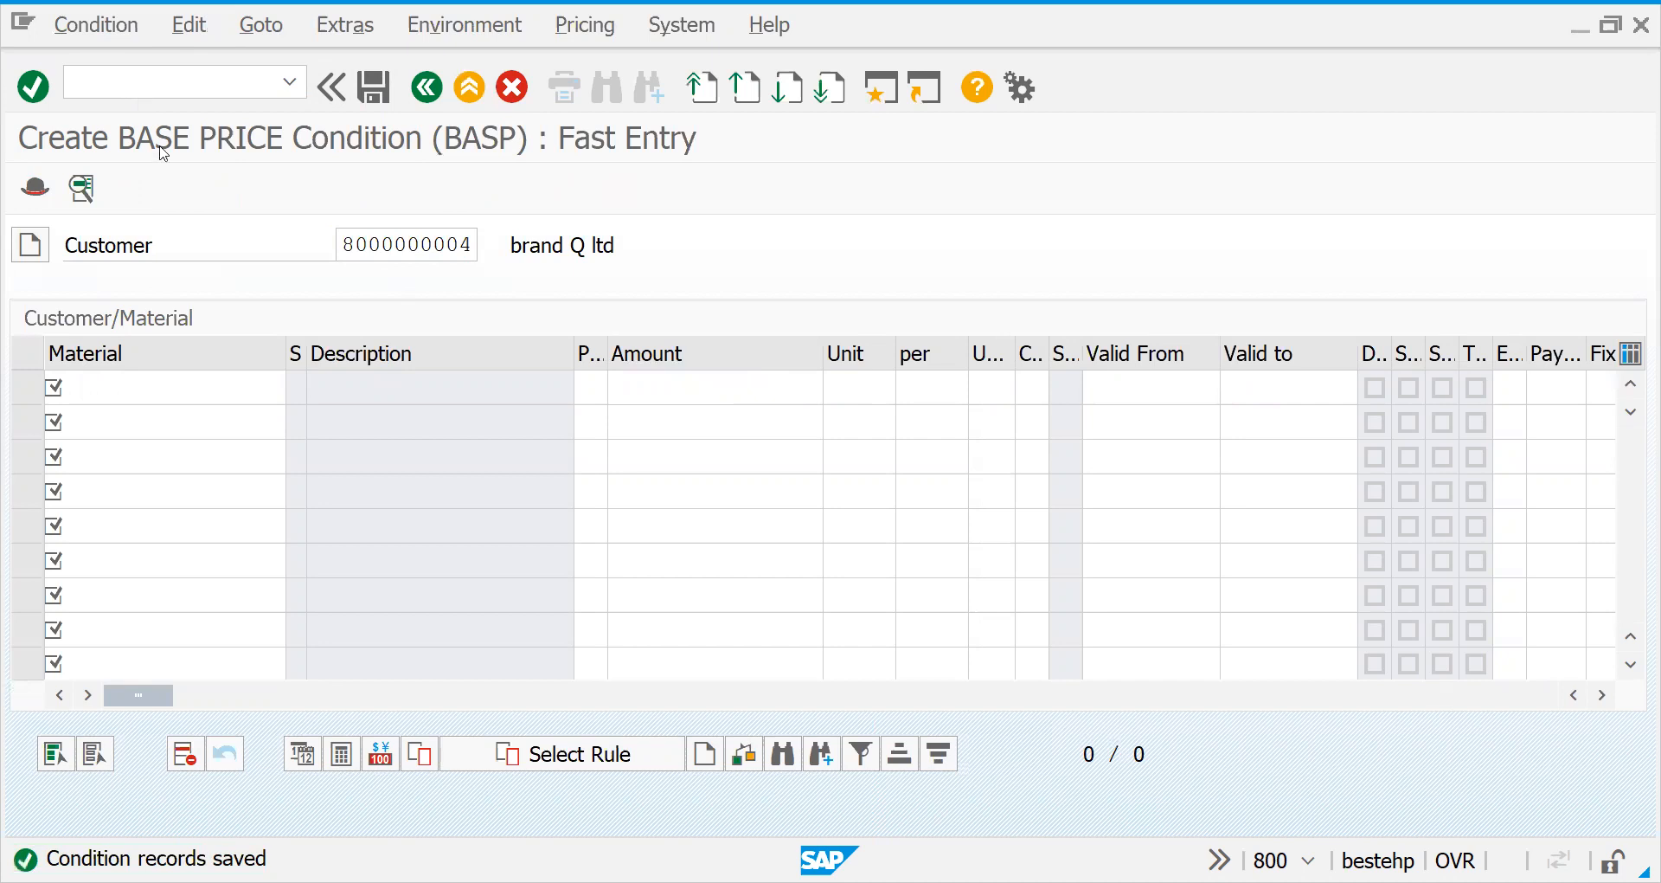
click(629, 626)
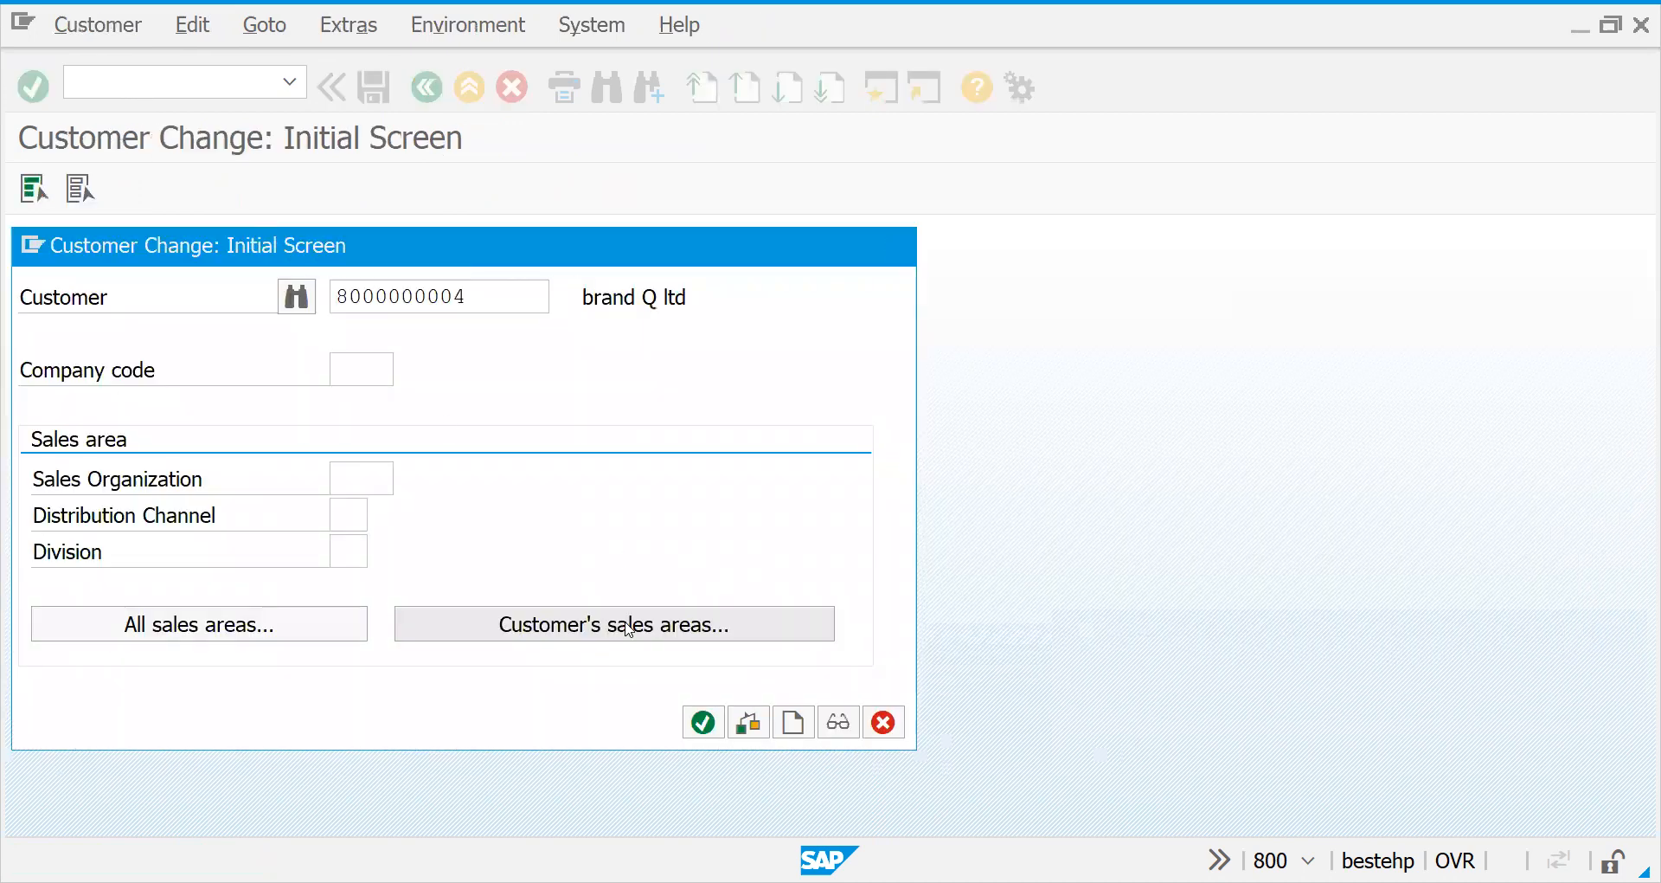
double_click(404, 385)
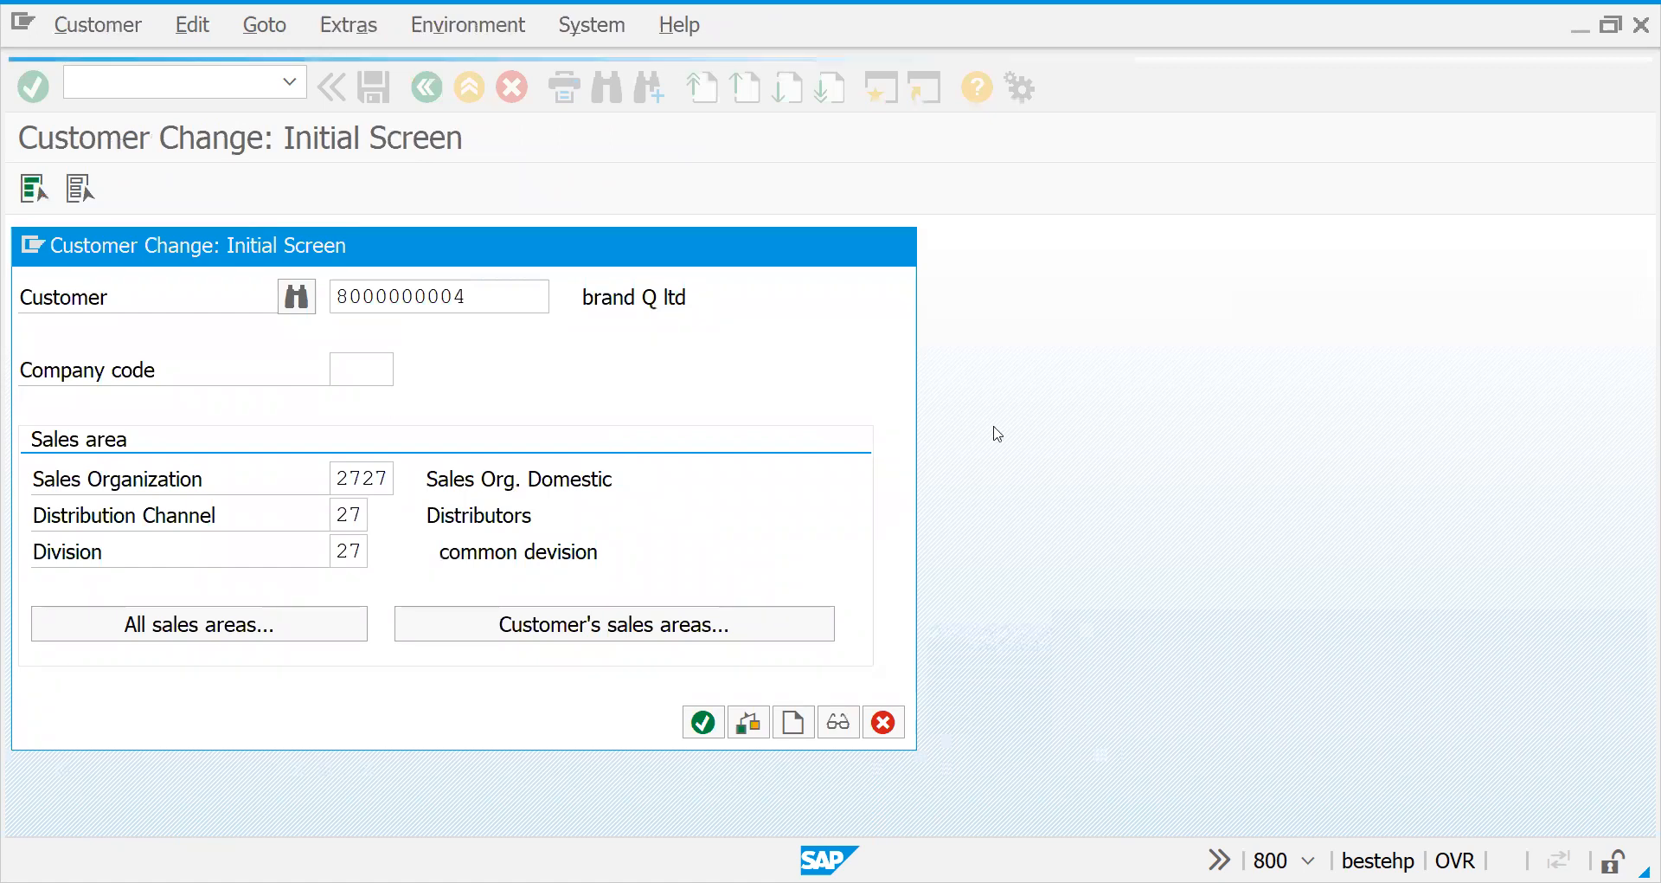
key(Return)
drag(1624, 450, 1636, 501)
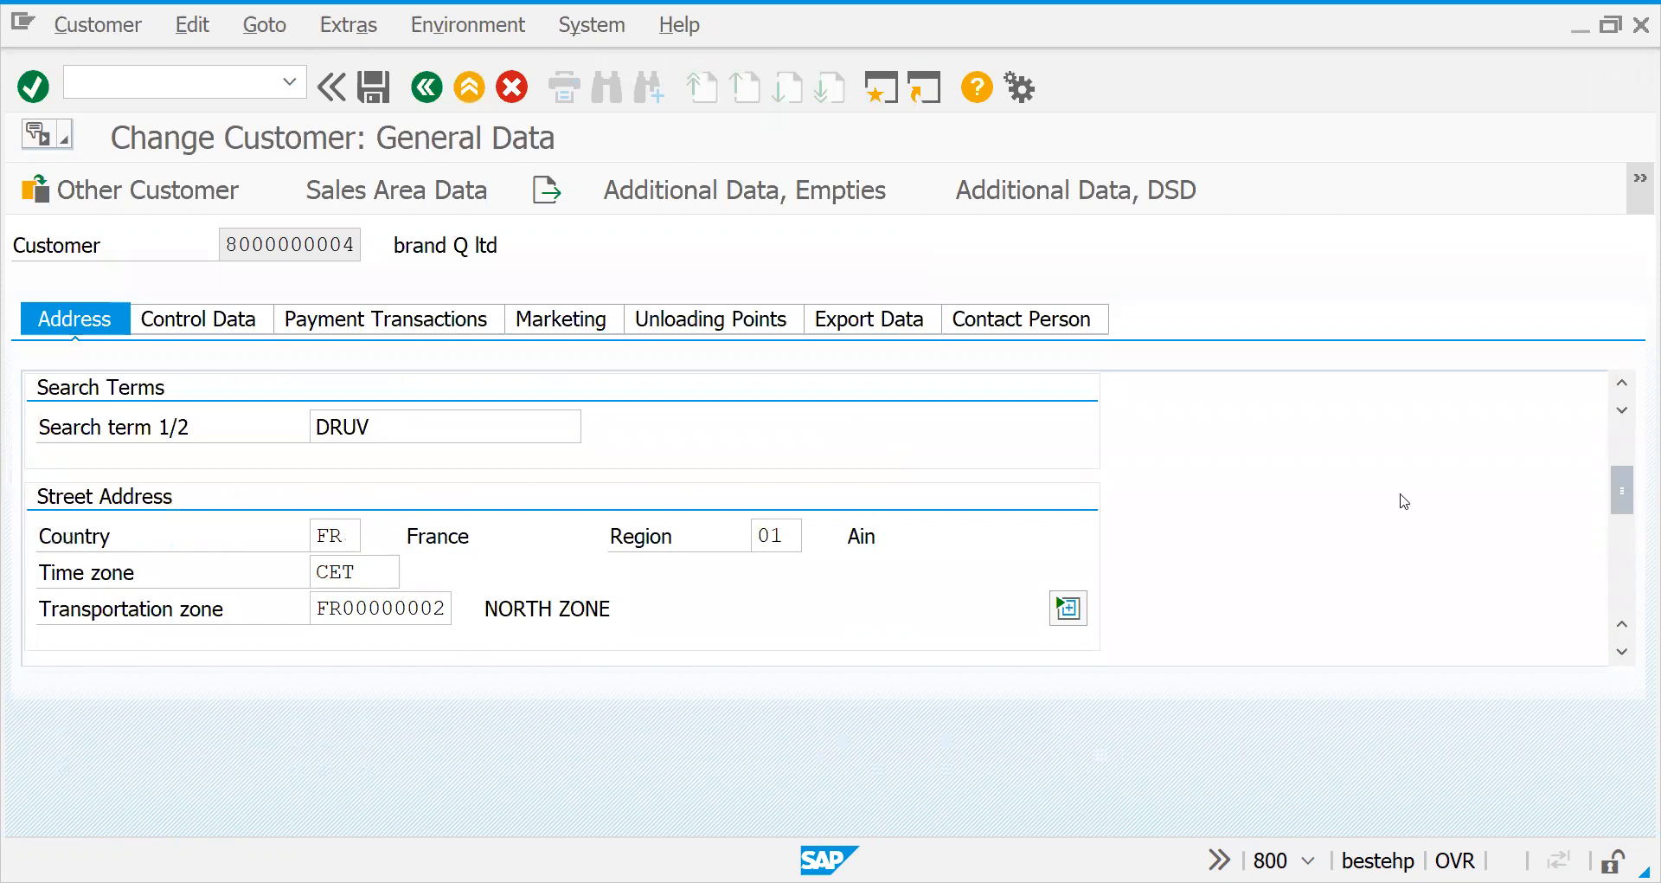
Step: Start a sales order in transaction VA01 with order type ZOR1, sales area 2727/27/27 and brand Q ltd as sold-to party
text(/NVA01)
key(Return)
key(BackSpace)
key(Down)
key(Return)
key(Return)
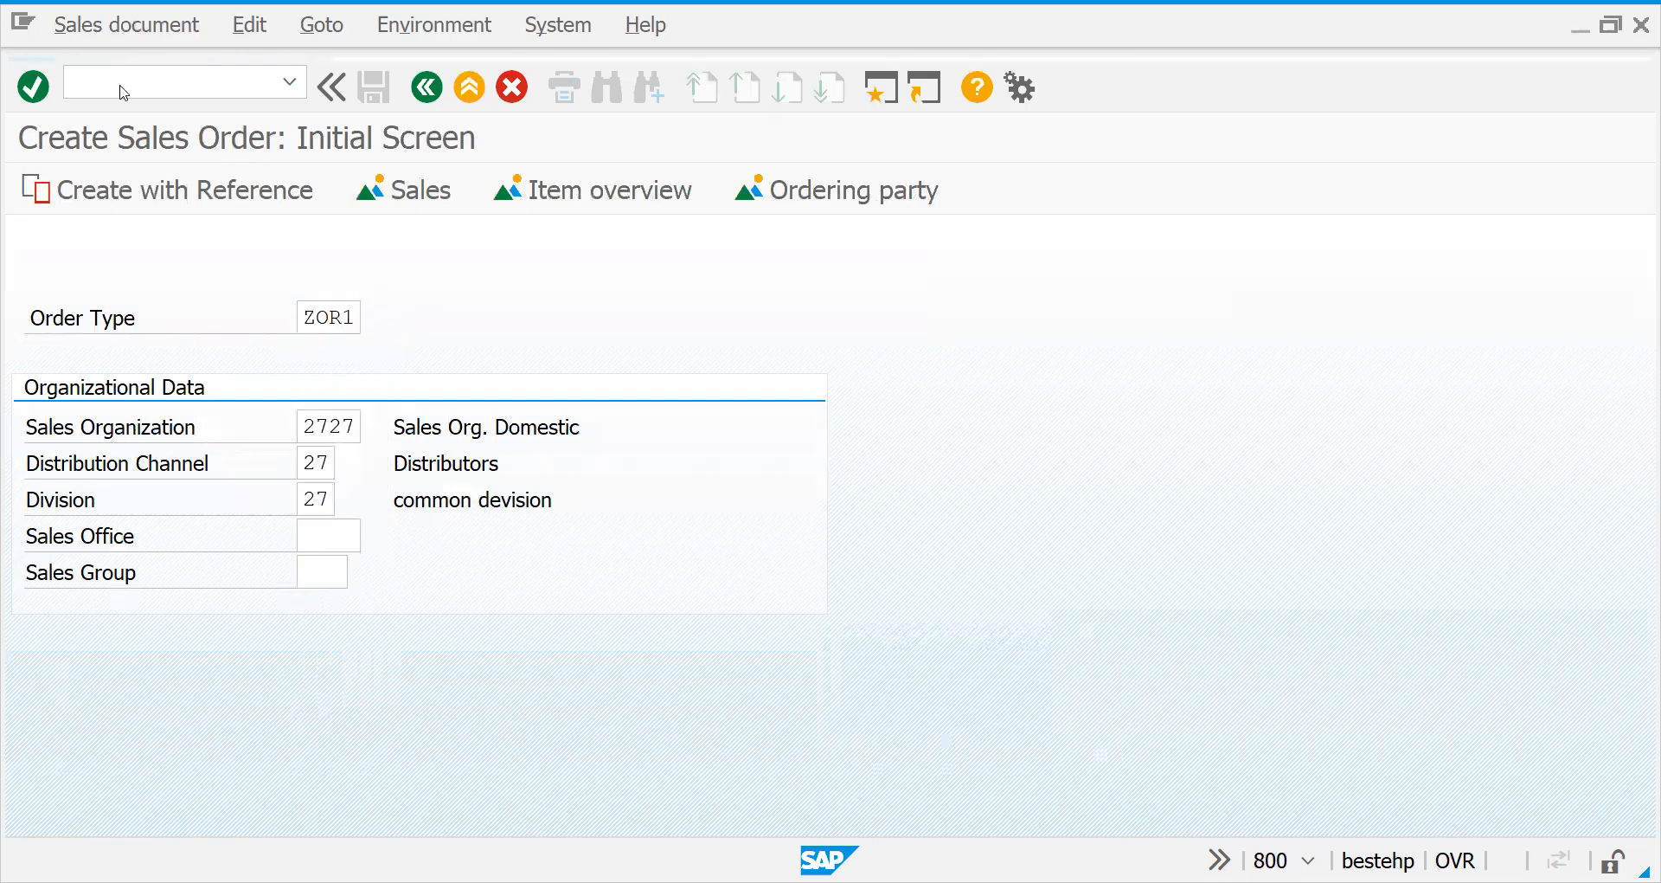
key(BackSpace)
key(Down)
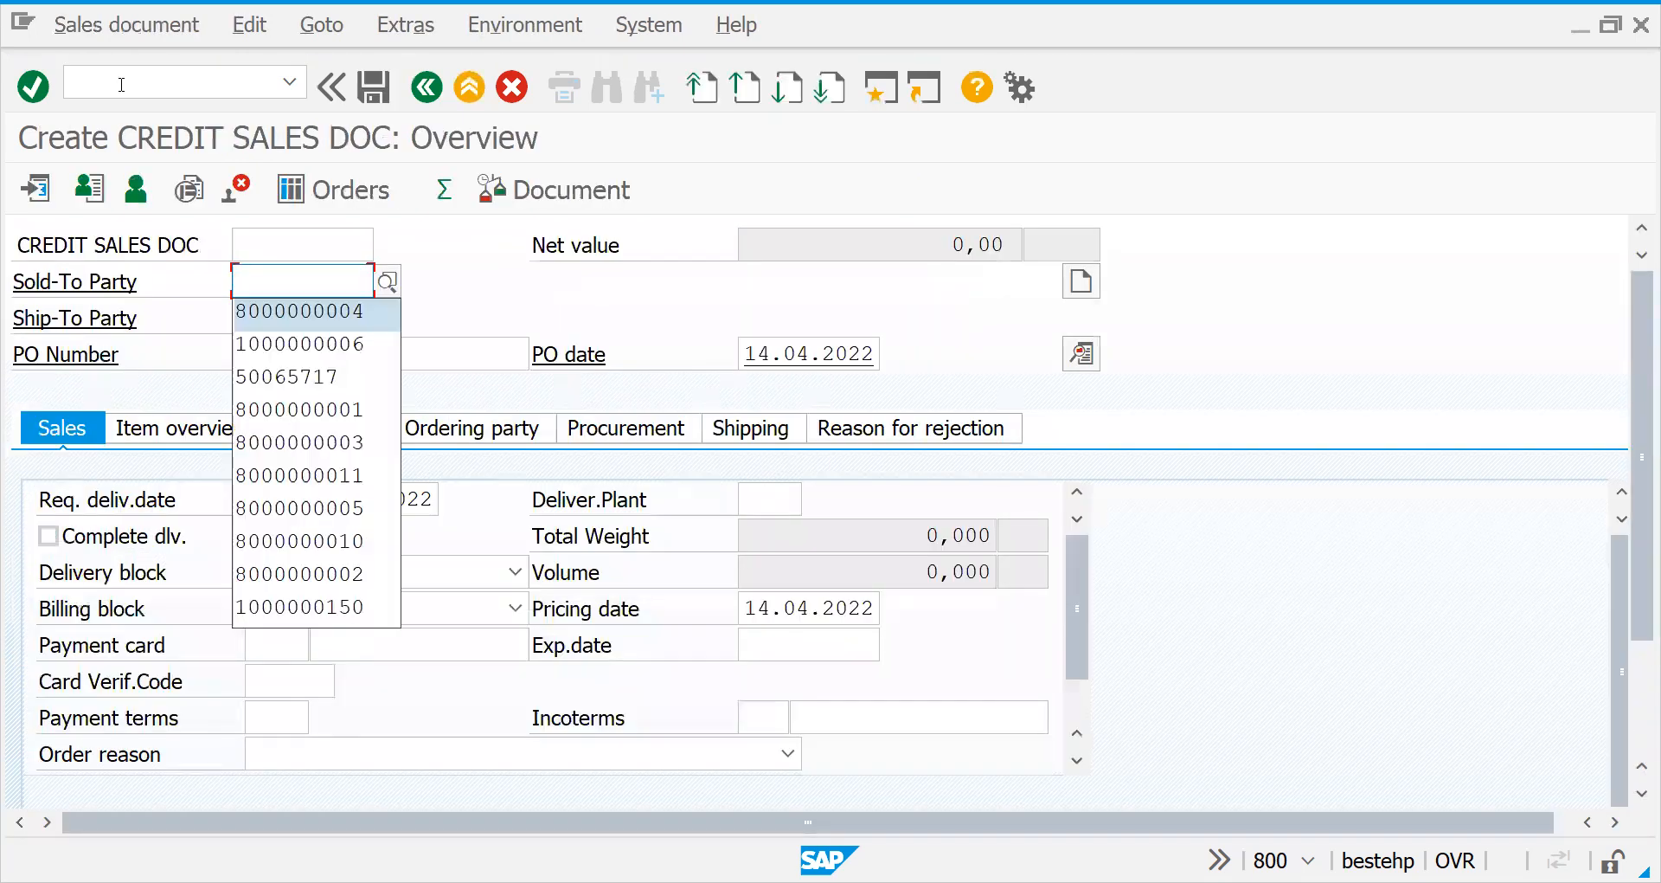
key(Return)
key(Return)
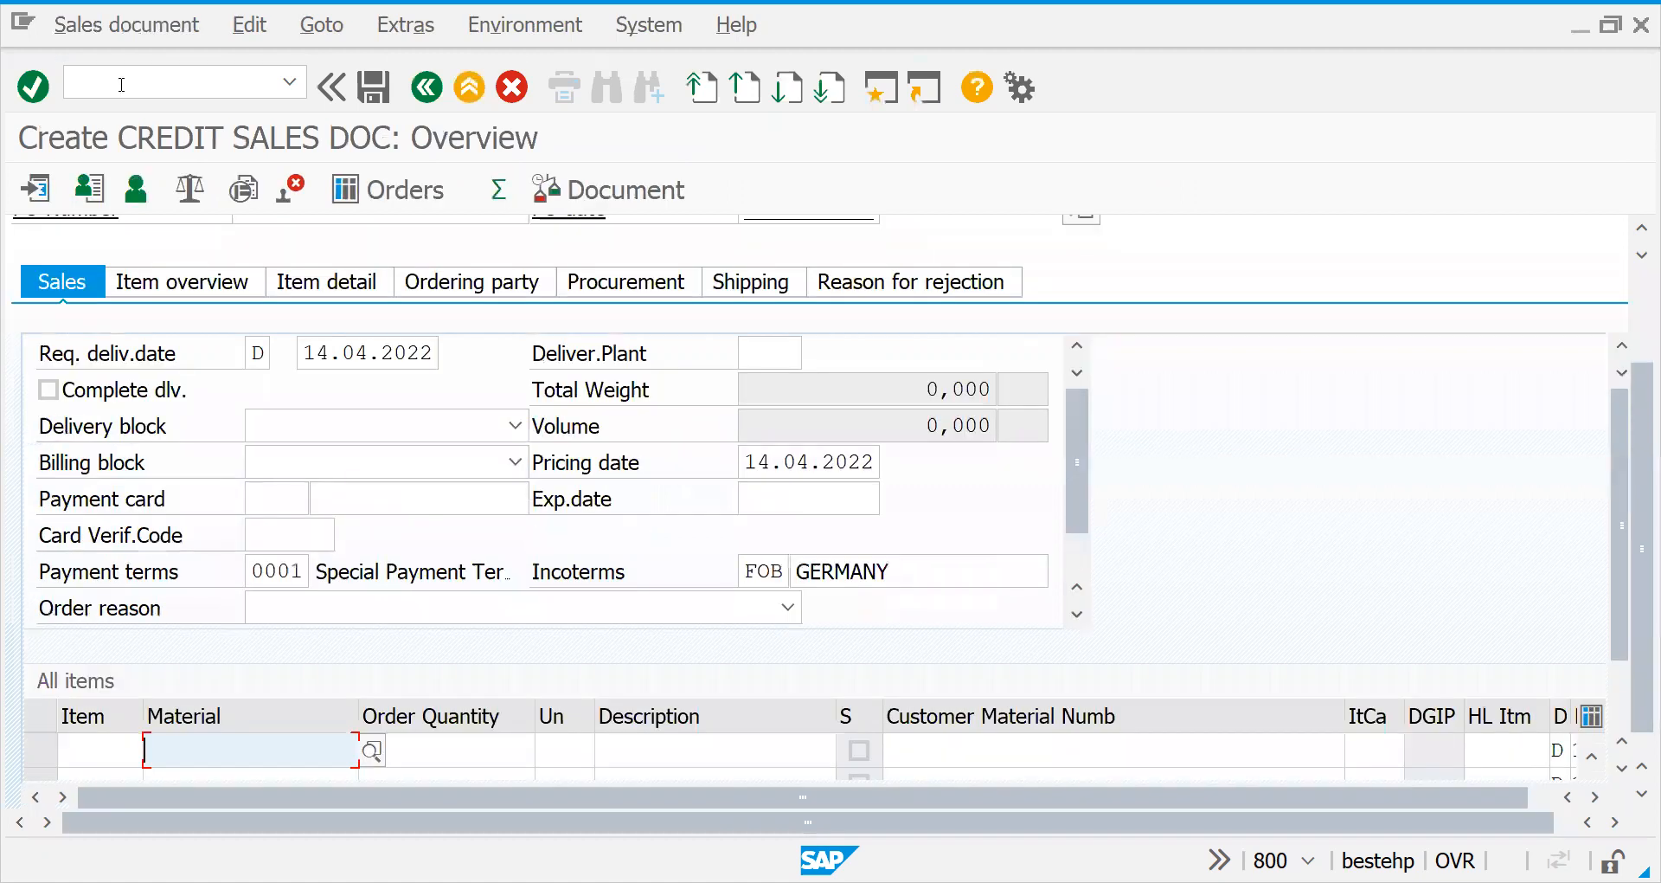
Step: Add material 50065723 with quantity 1, accept the delivery proposal and select the order item to check its item category
text(50065723)
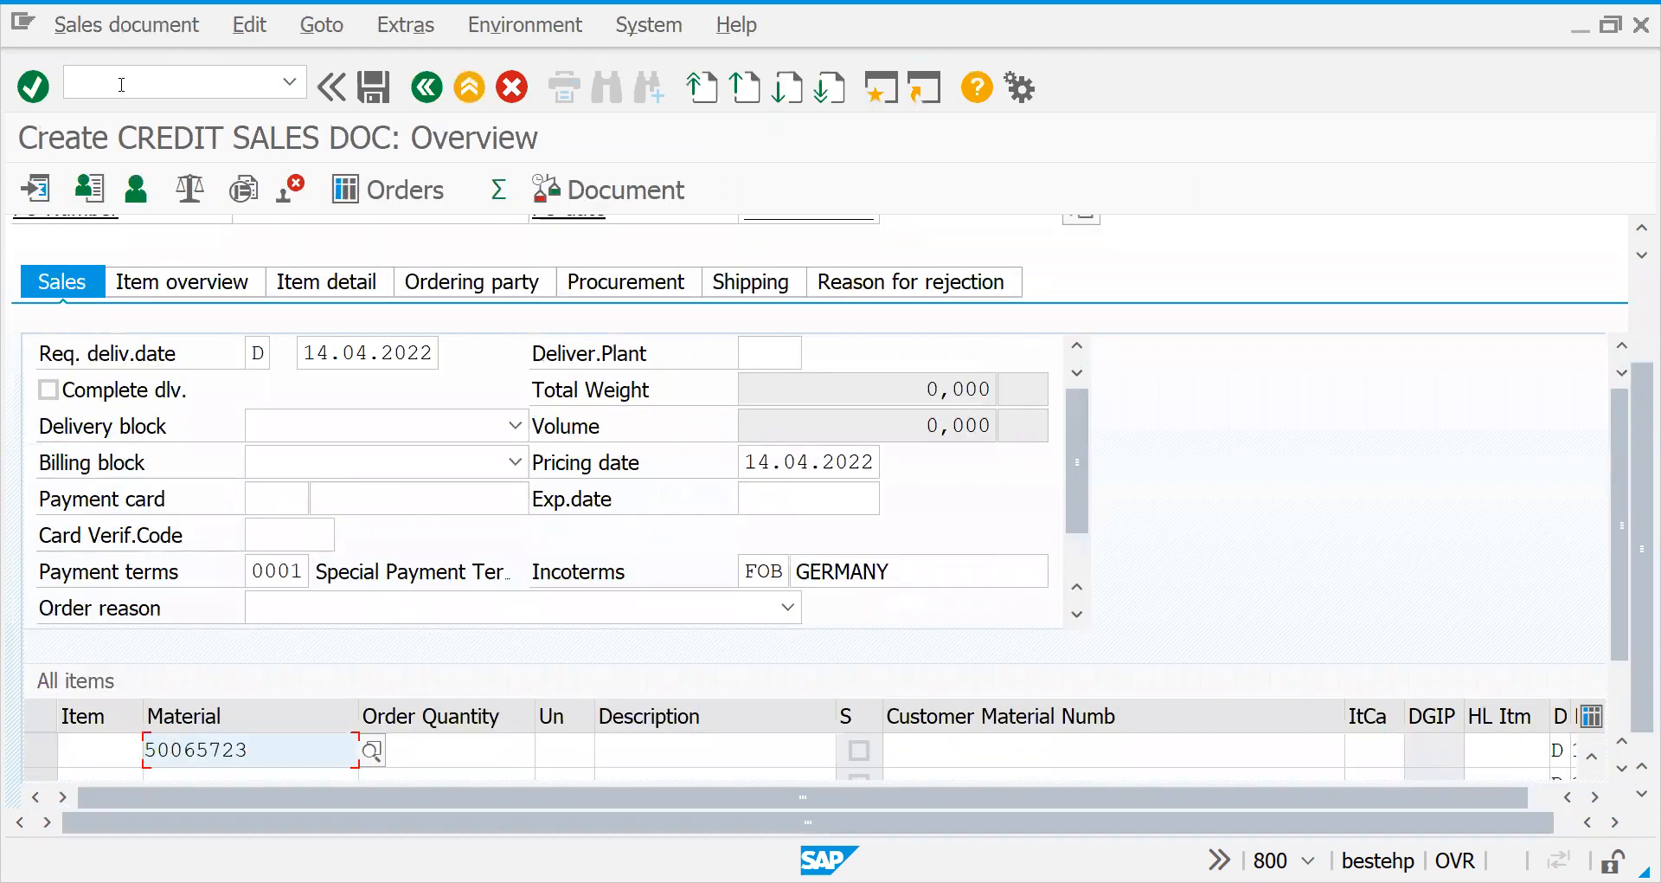
key(Tab)
text(1)
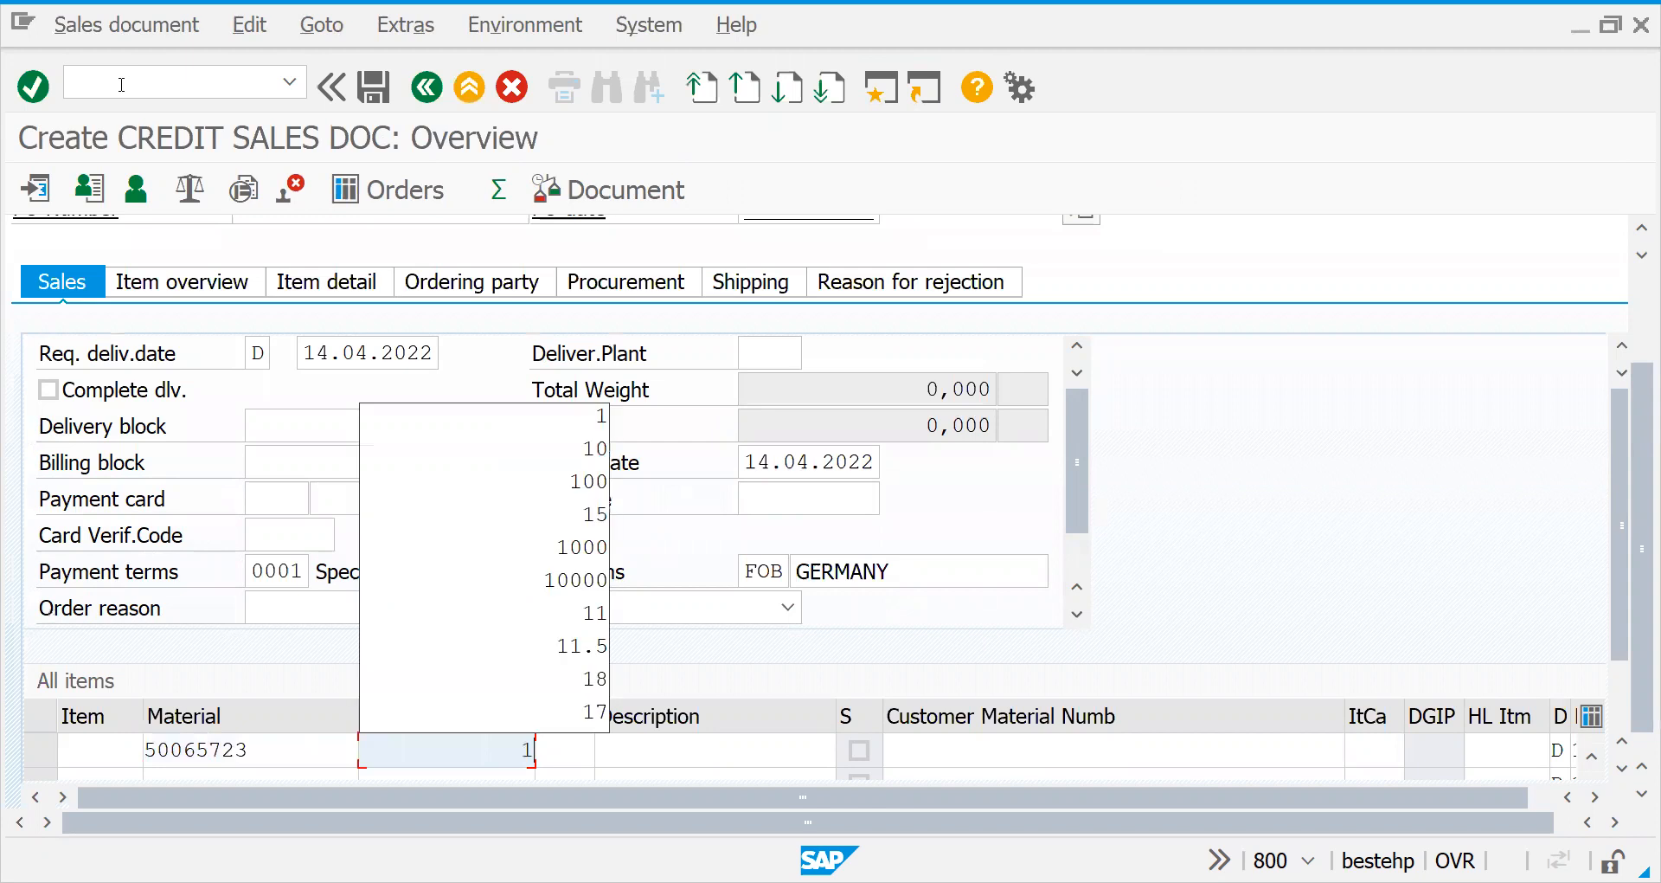
key(Return)
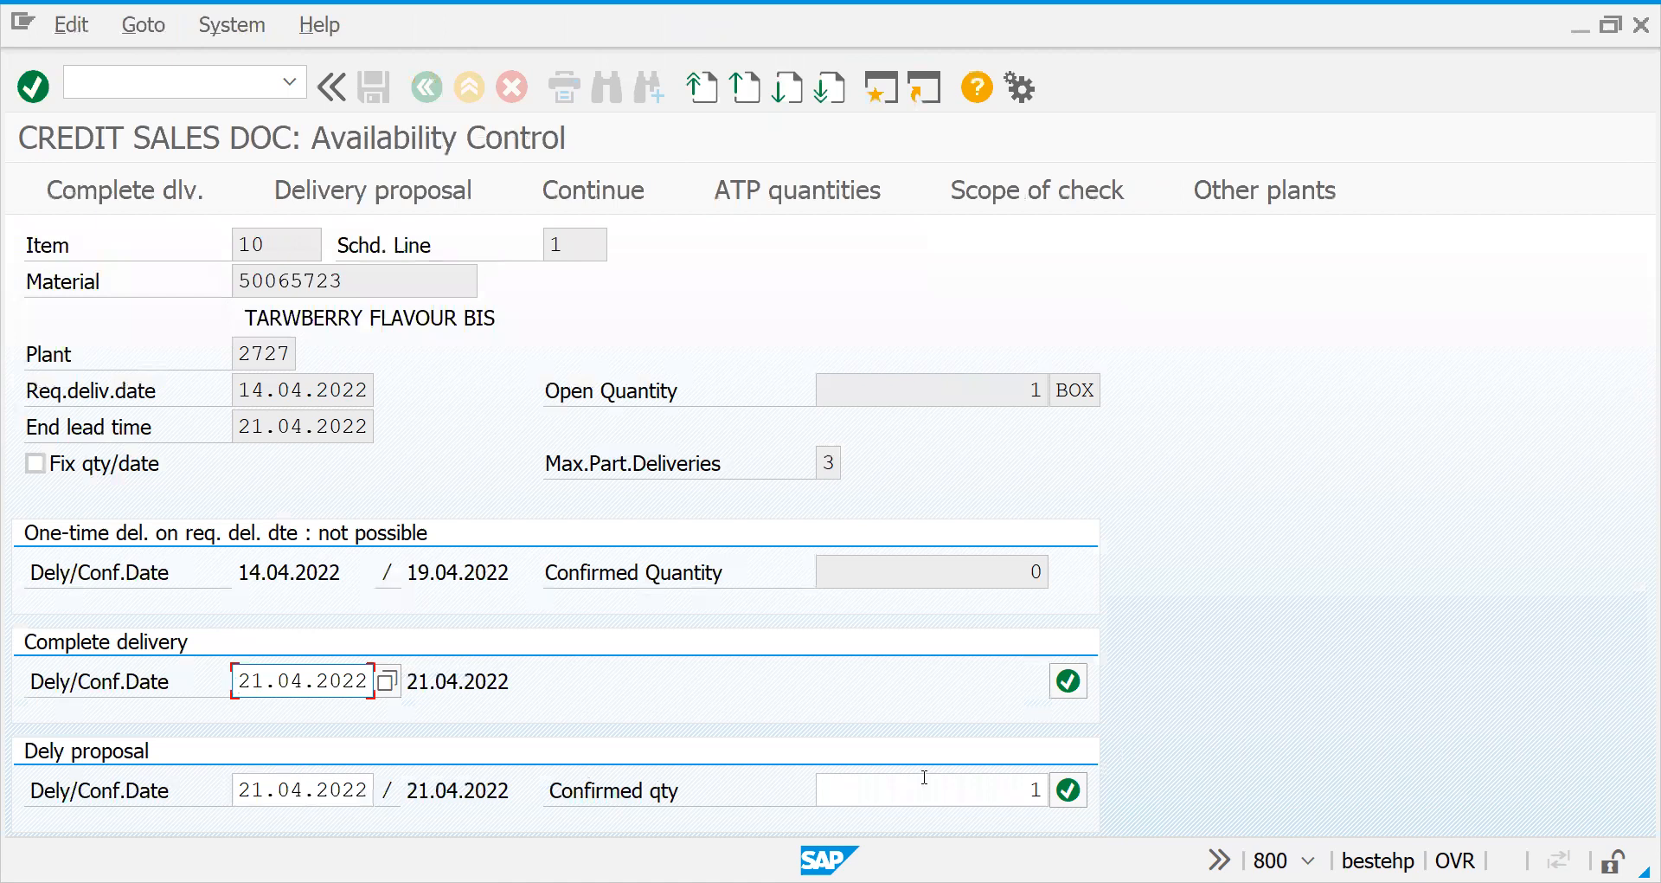
click(1070, 800)
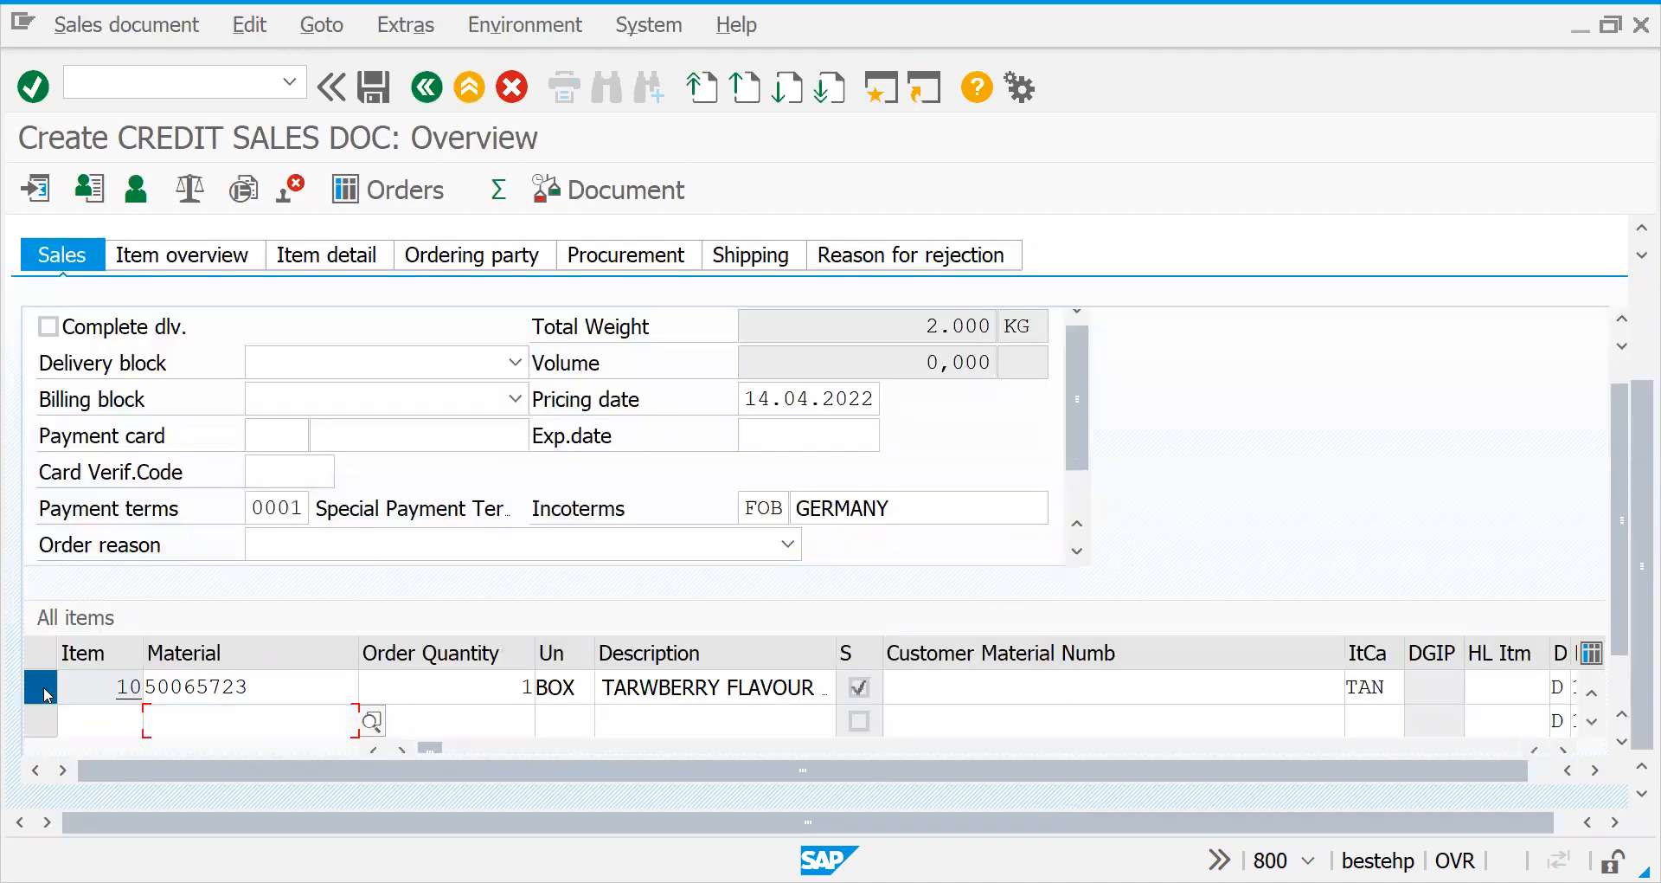
click(46, 694)
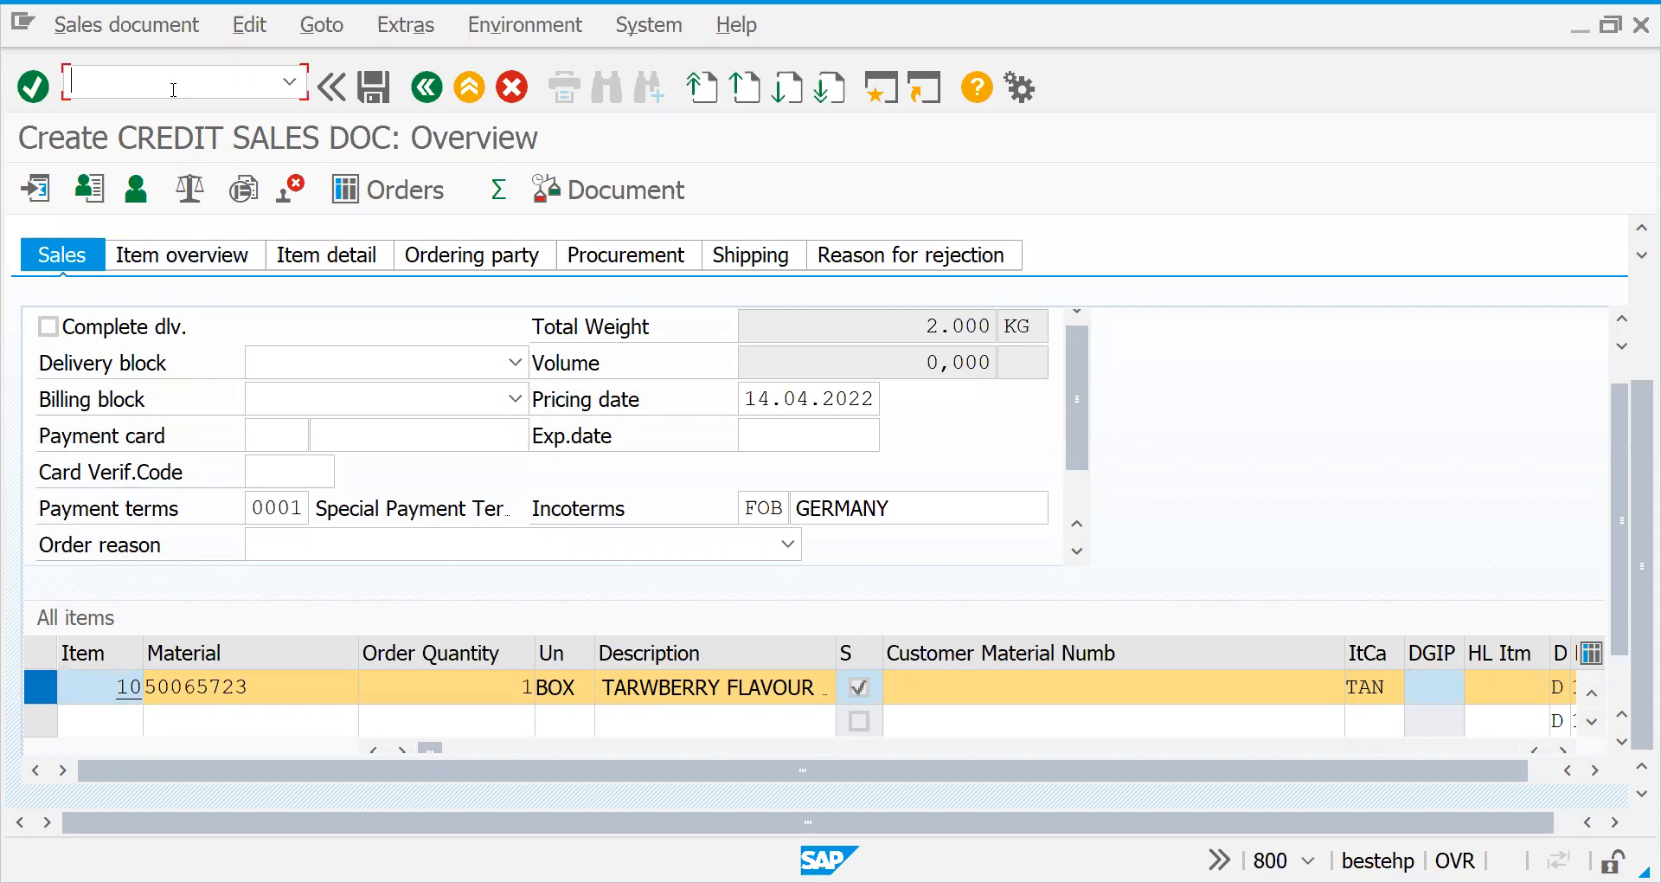
Step: Open material 50065723 in transaction MM02 and advance to the Sales: sales org. 2 view
text(/NMM02)
key(Return)
key(Return)
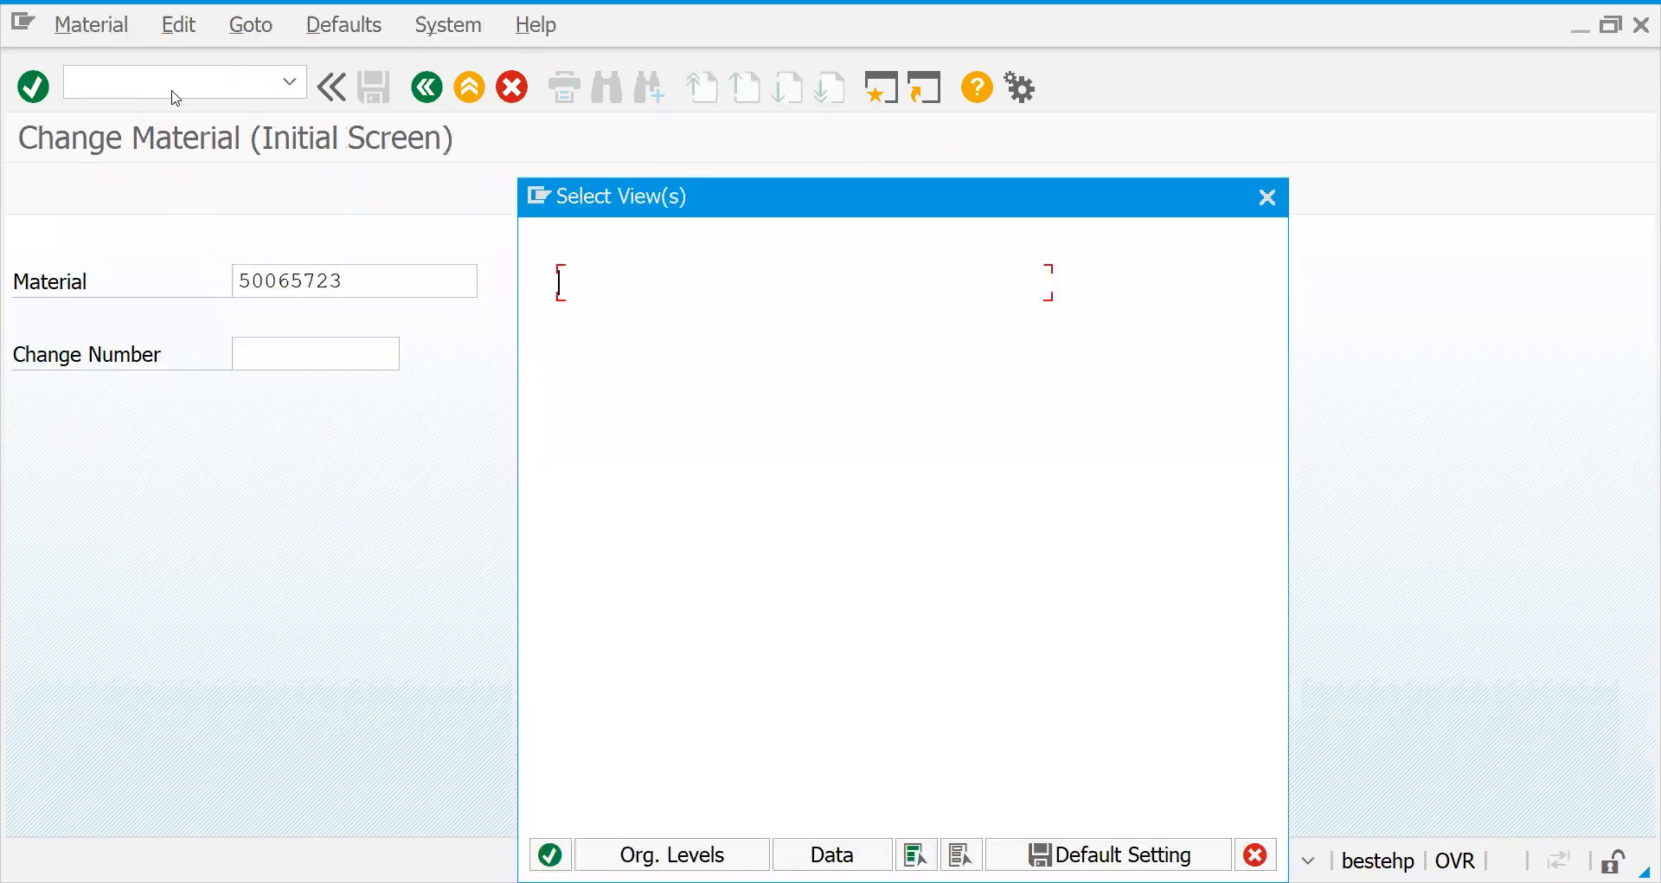
key(Return)
key(Return)
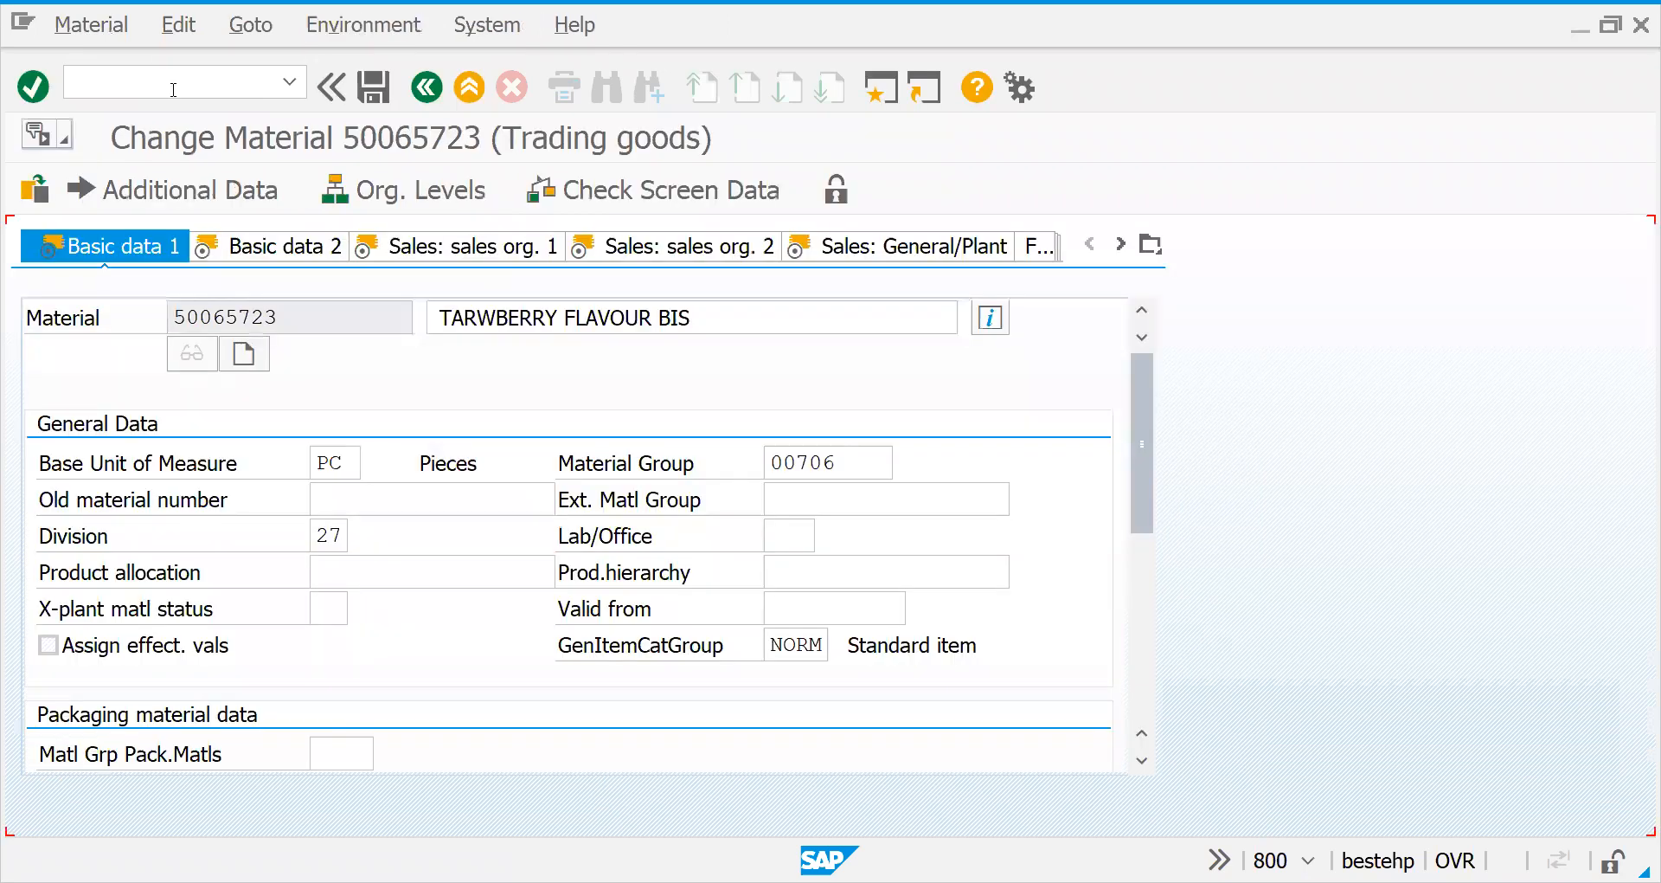
key(Return)
key(Return)
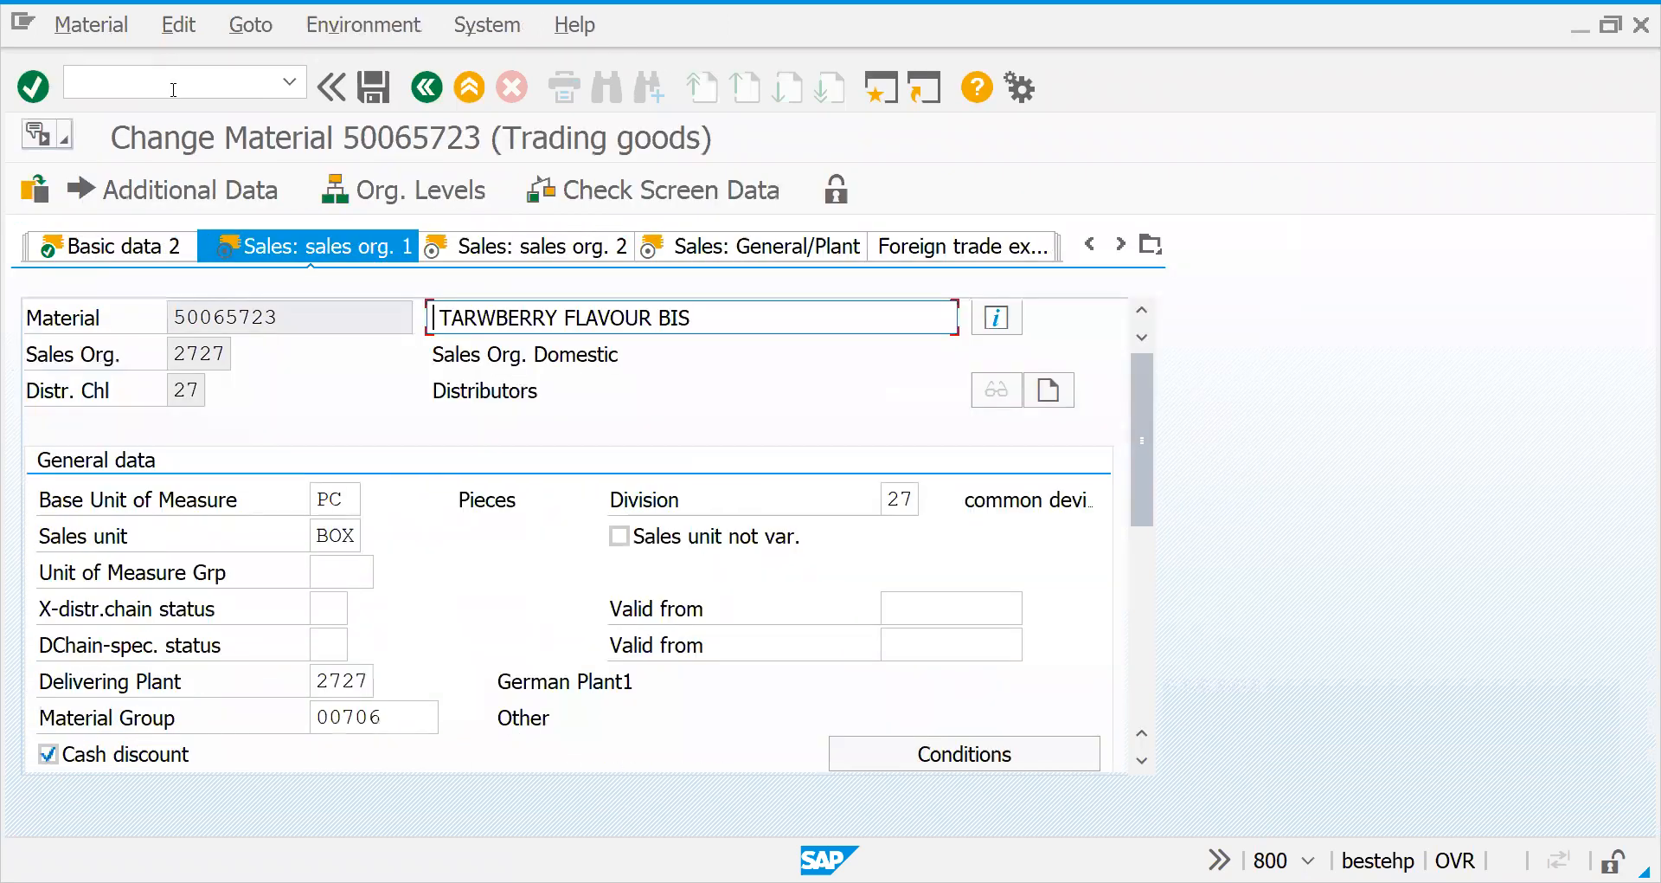
key(Return)
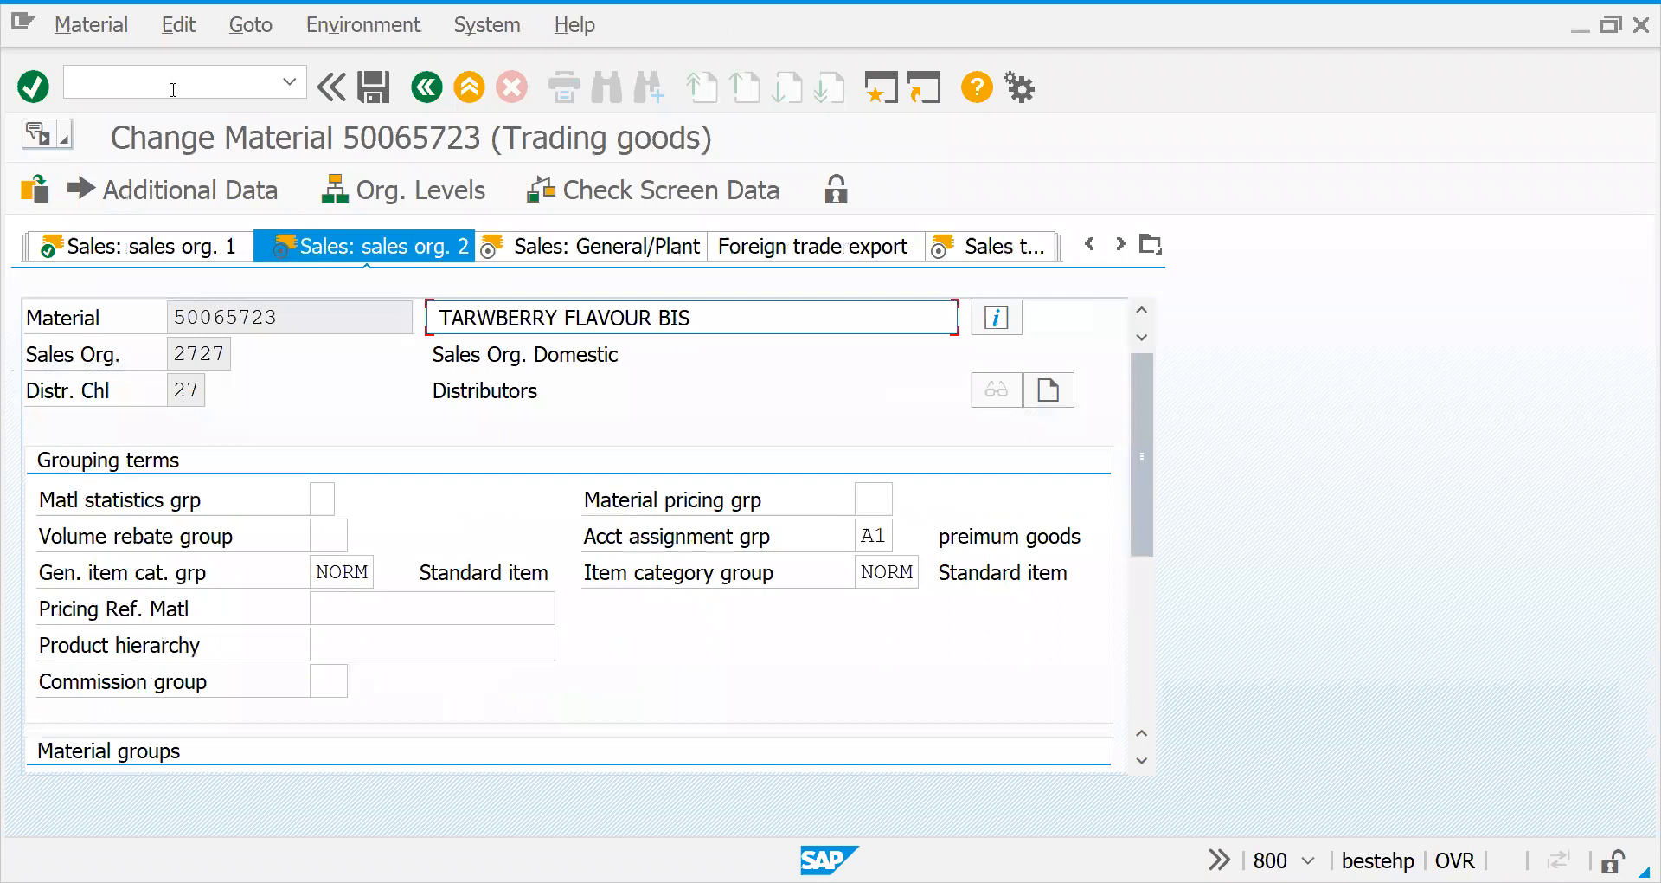
Step: Set the material's item category group to 0001 and save the changed material
double_click(870, 574)
text(001)
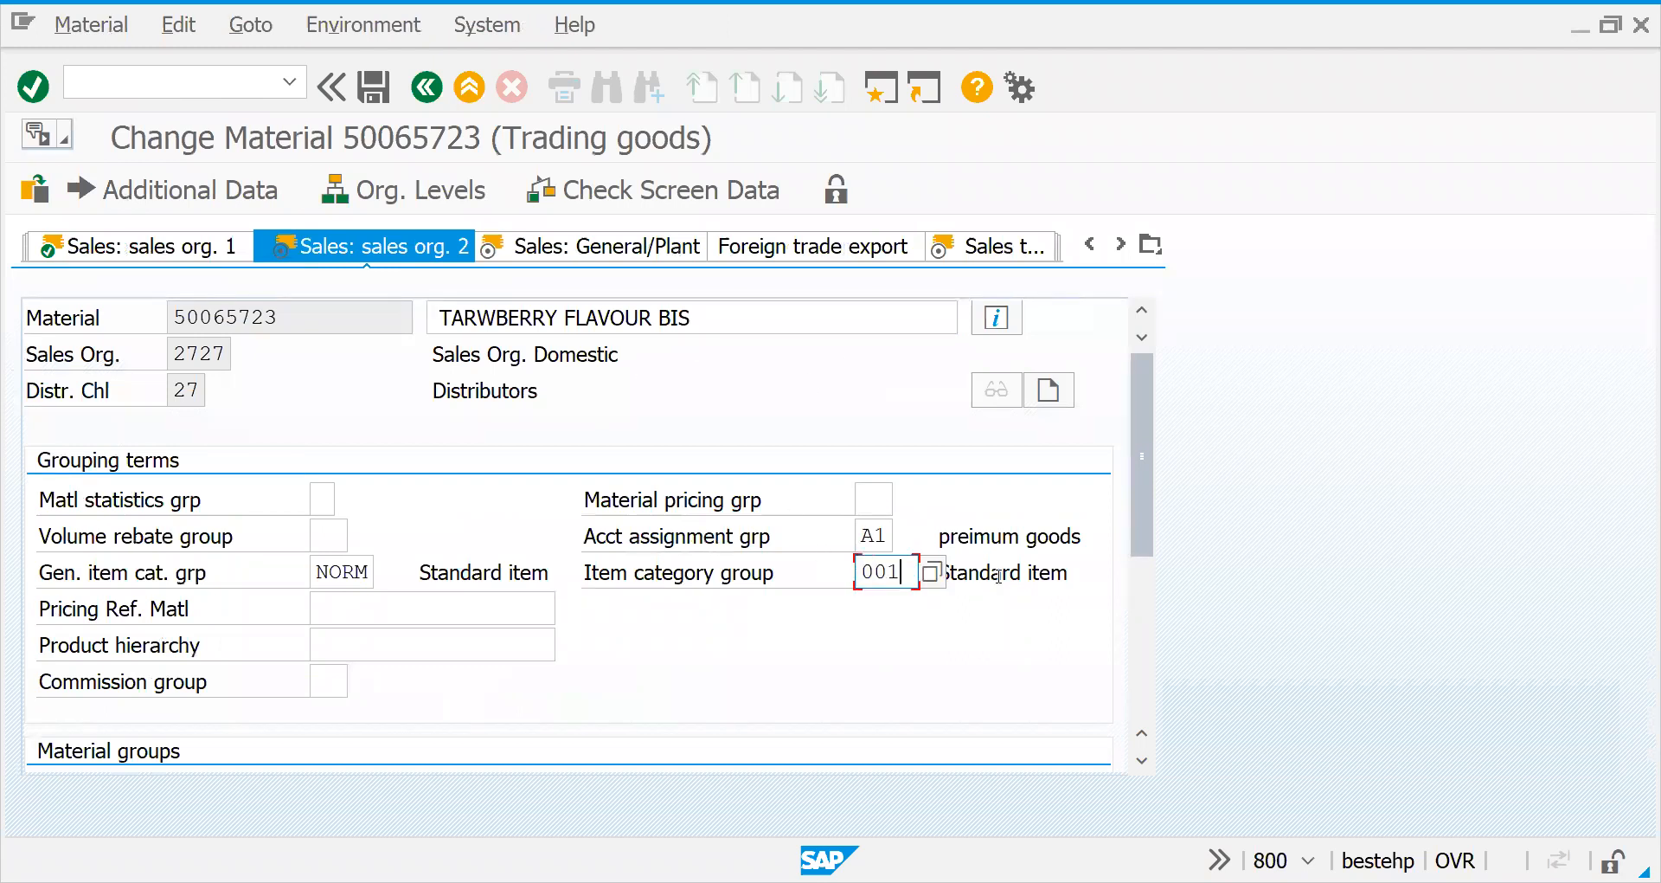
text(01)
key(Return)
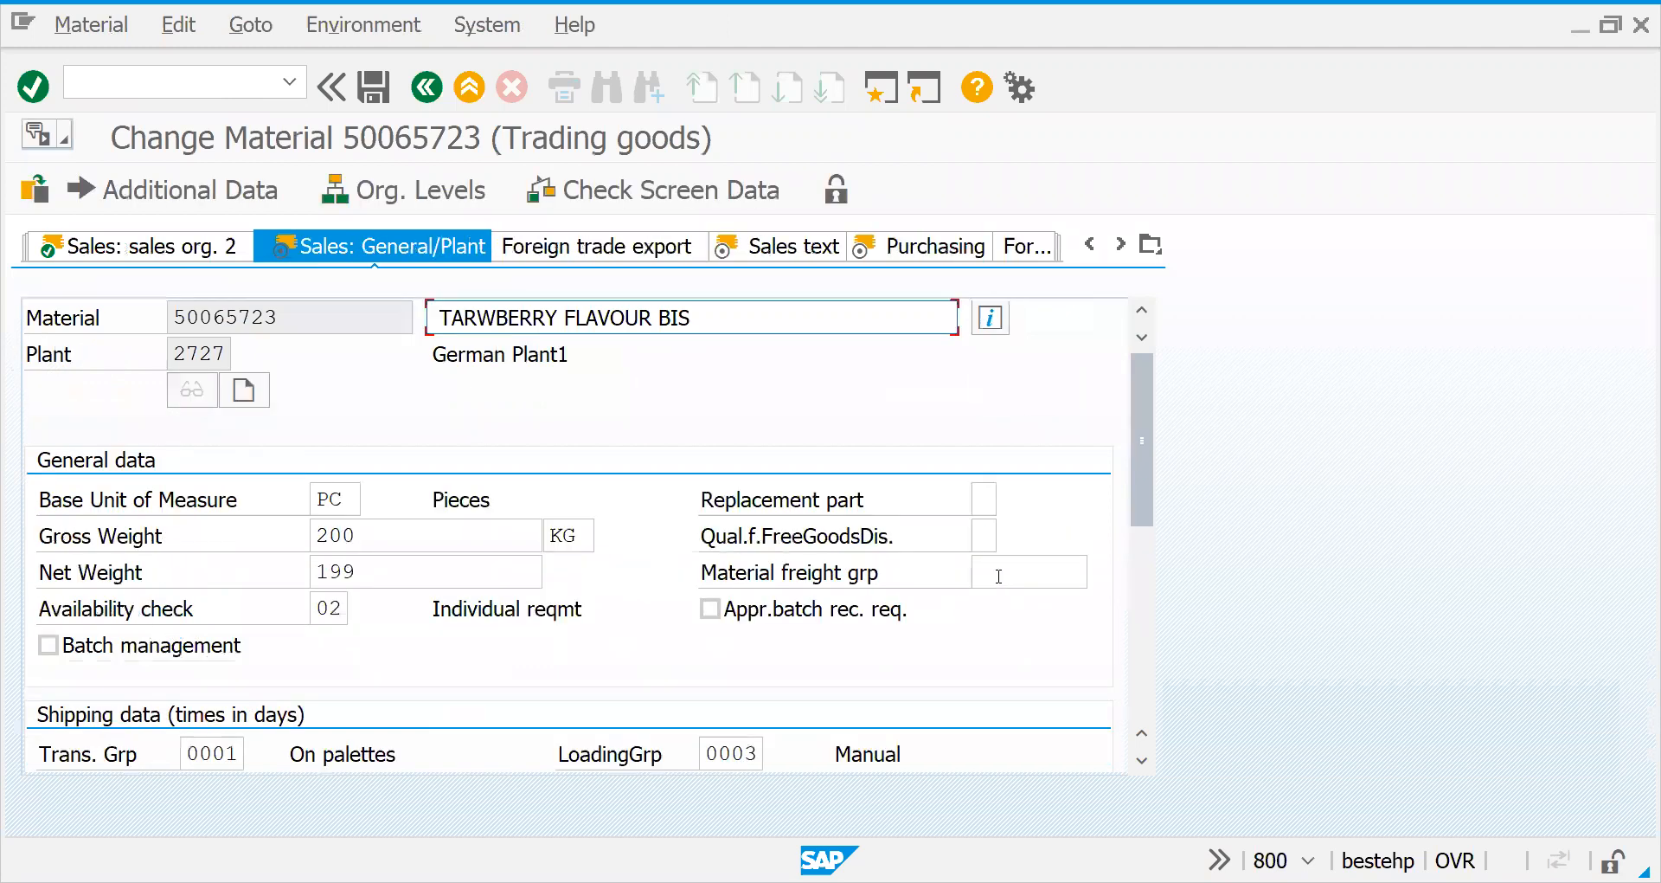
click(377, 94)
Step: Start a new sales order in transaction VA01 with the preset order type and brand Q ltd as sold-to party
click(190, 81)
text(/nVA01)
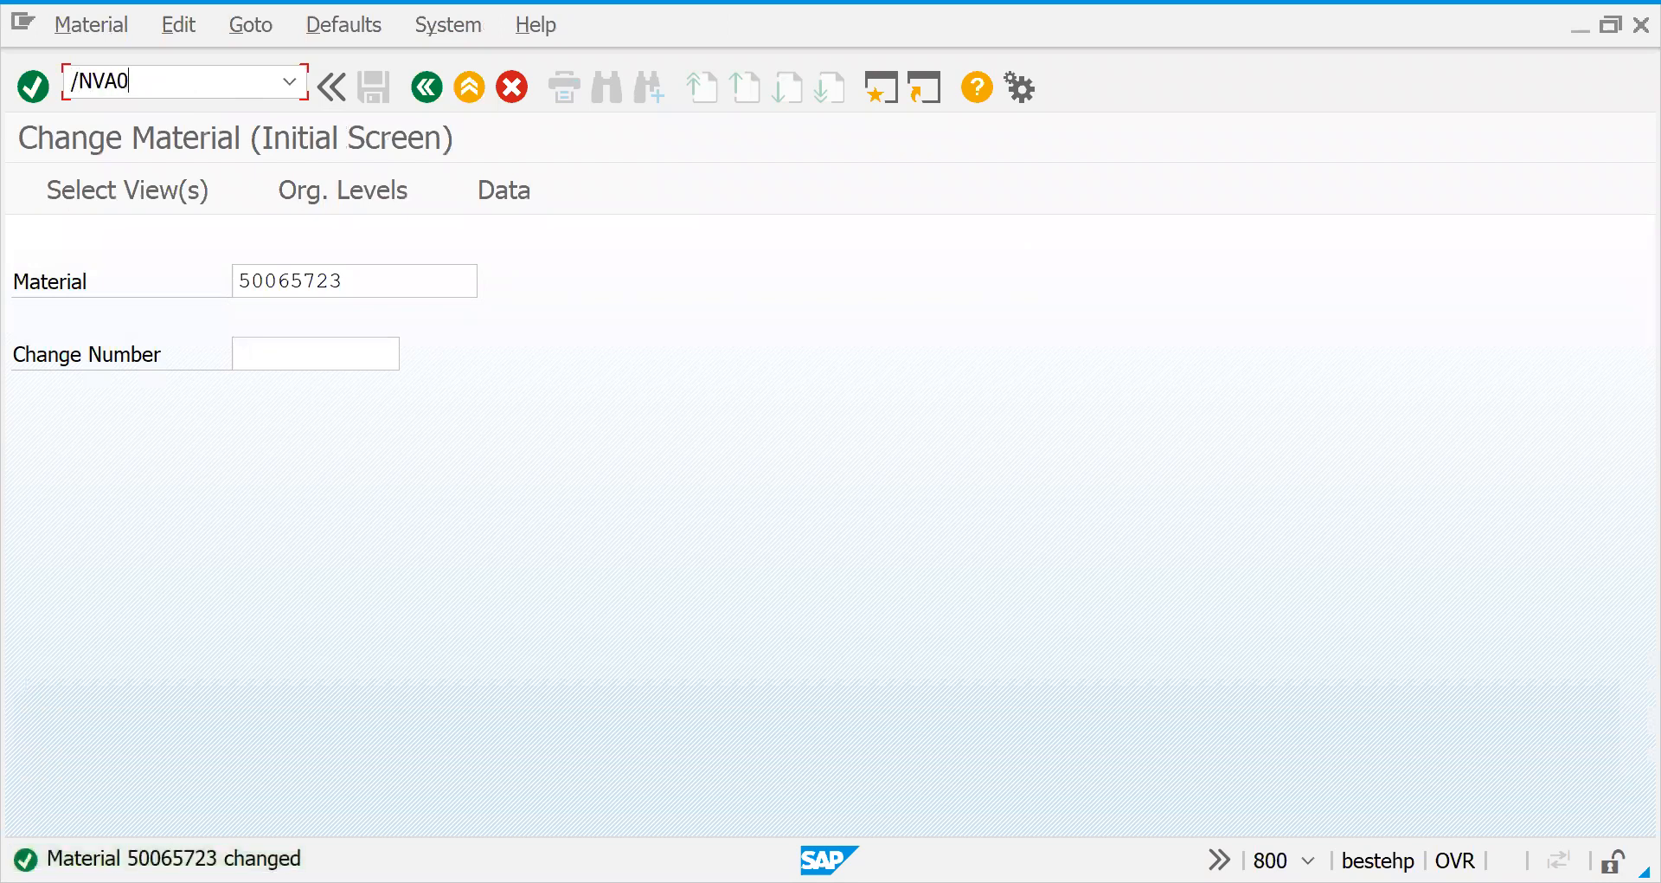
key(Return)
key(Return)
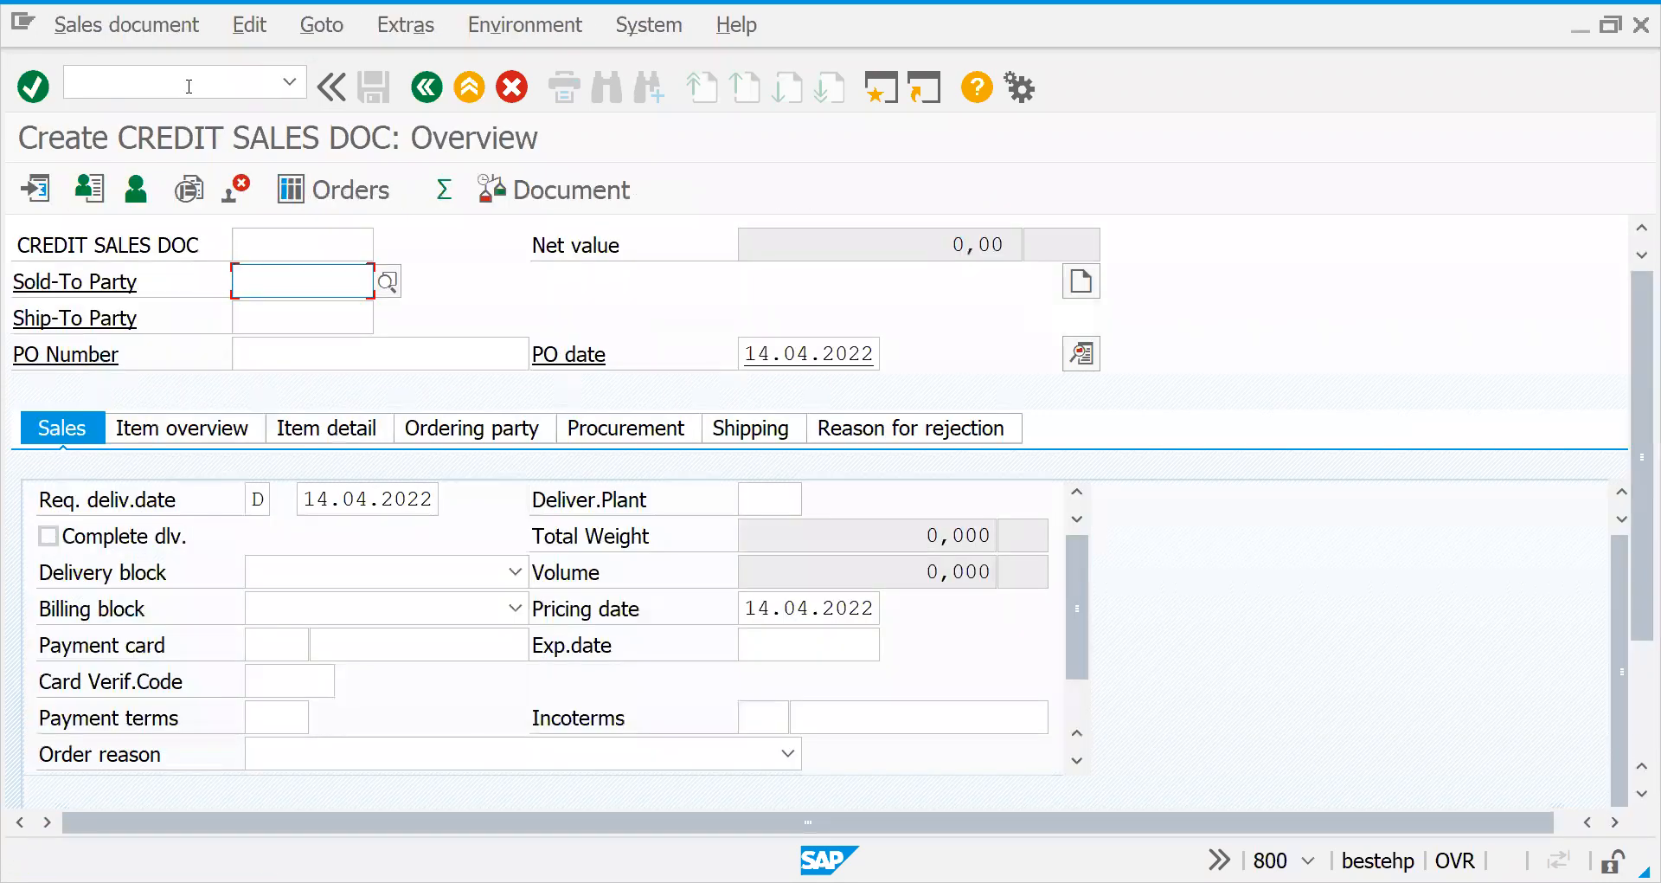
key(shift+Tab)
key(Down)
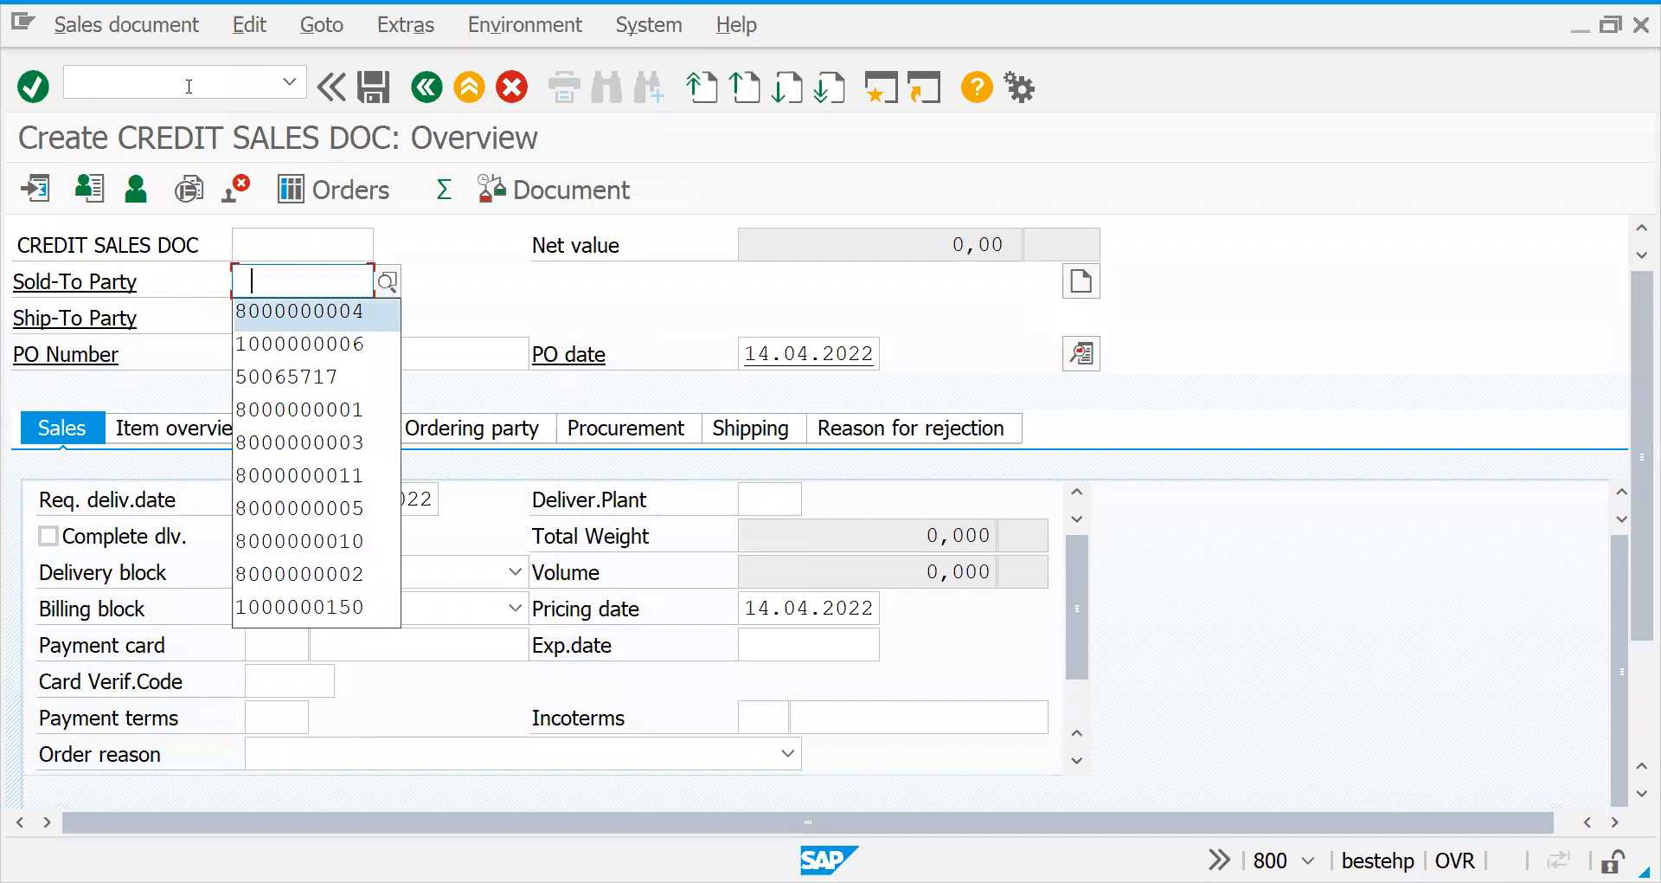
key(Return)
key(Return)
Step: Add material 50065723 with order quantity 1, then view its ATP quantities and return to the availability control
key(Down)
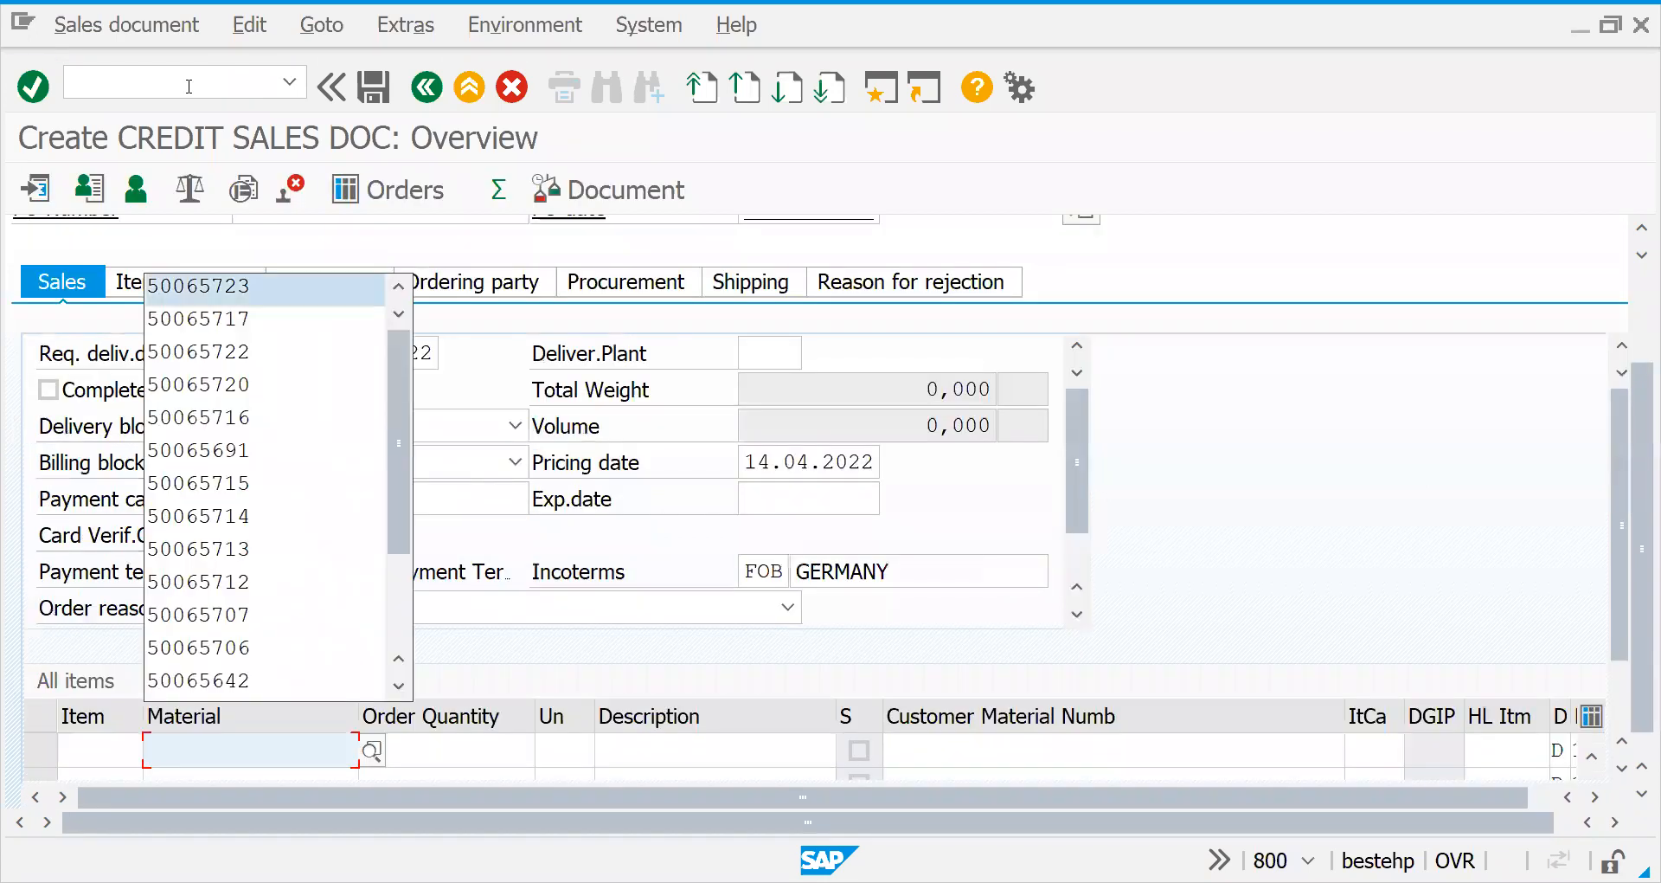
key(Return)
key(Tab)
text(1)
key(Return)
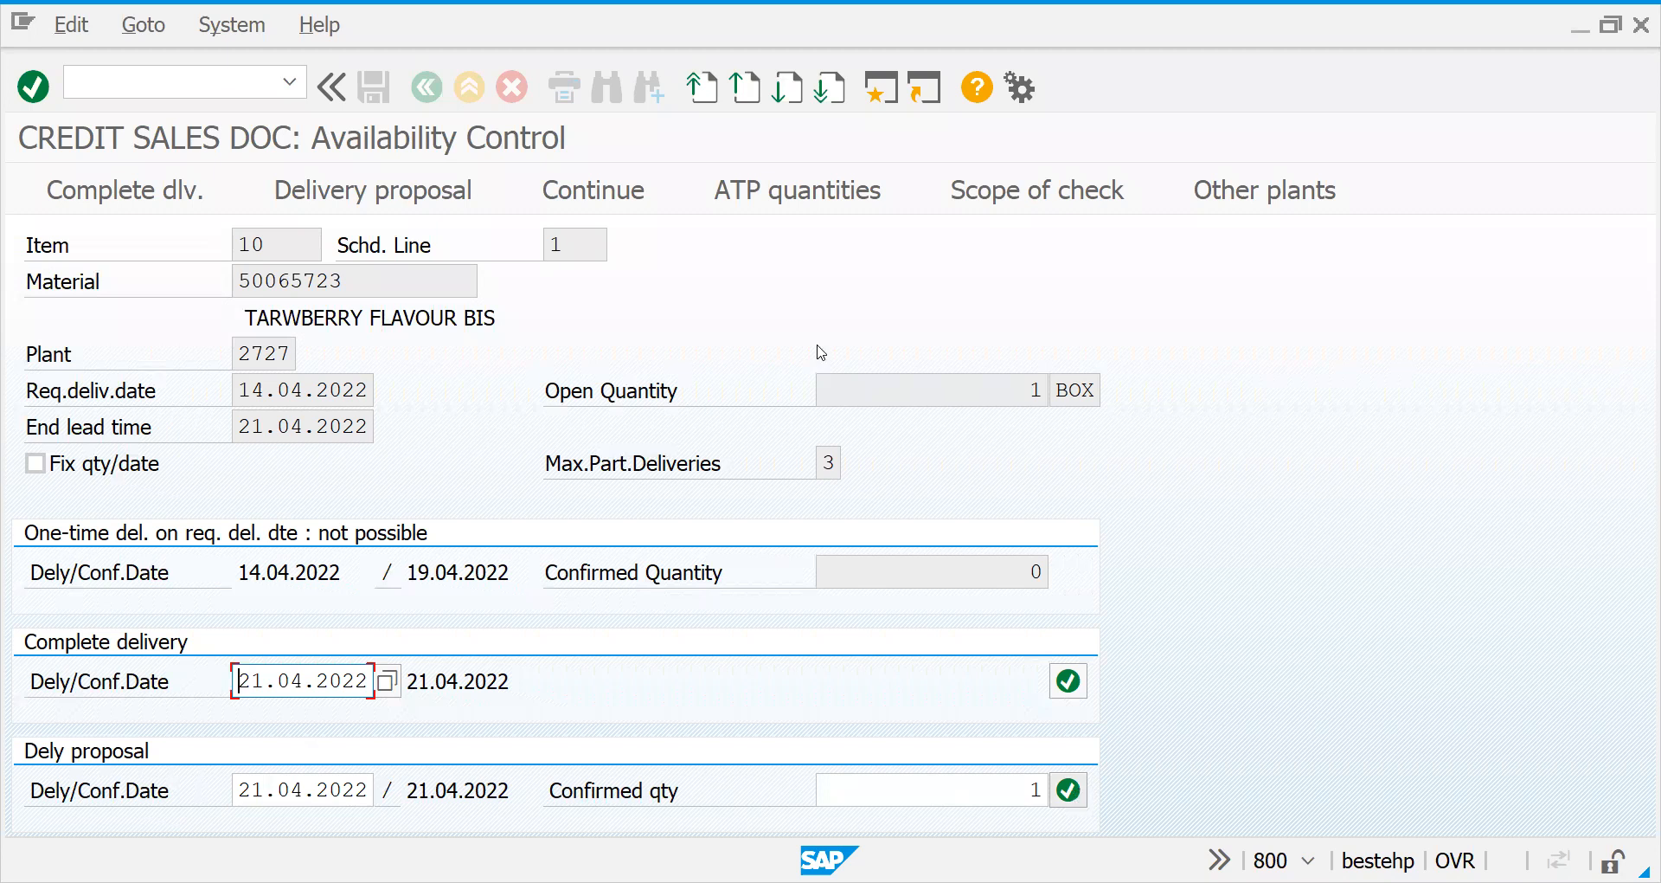
click(813, 189)
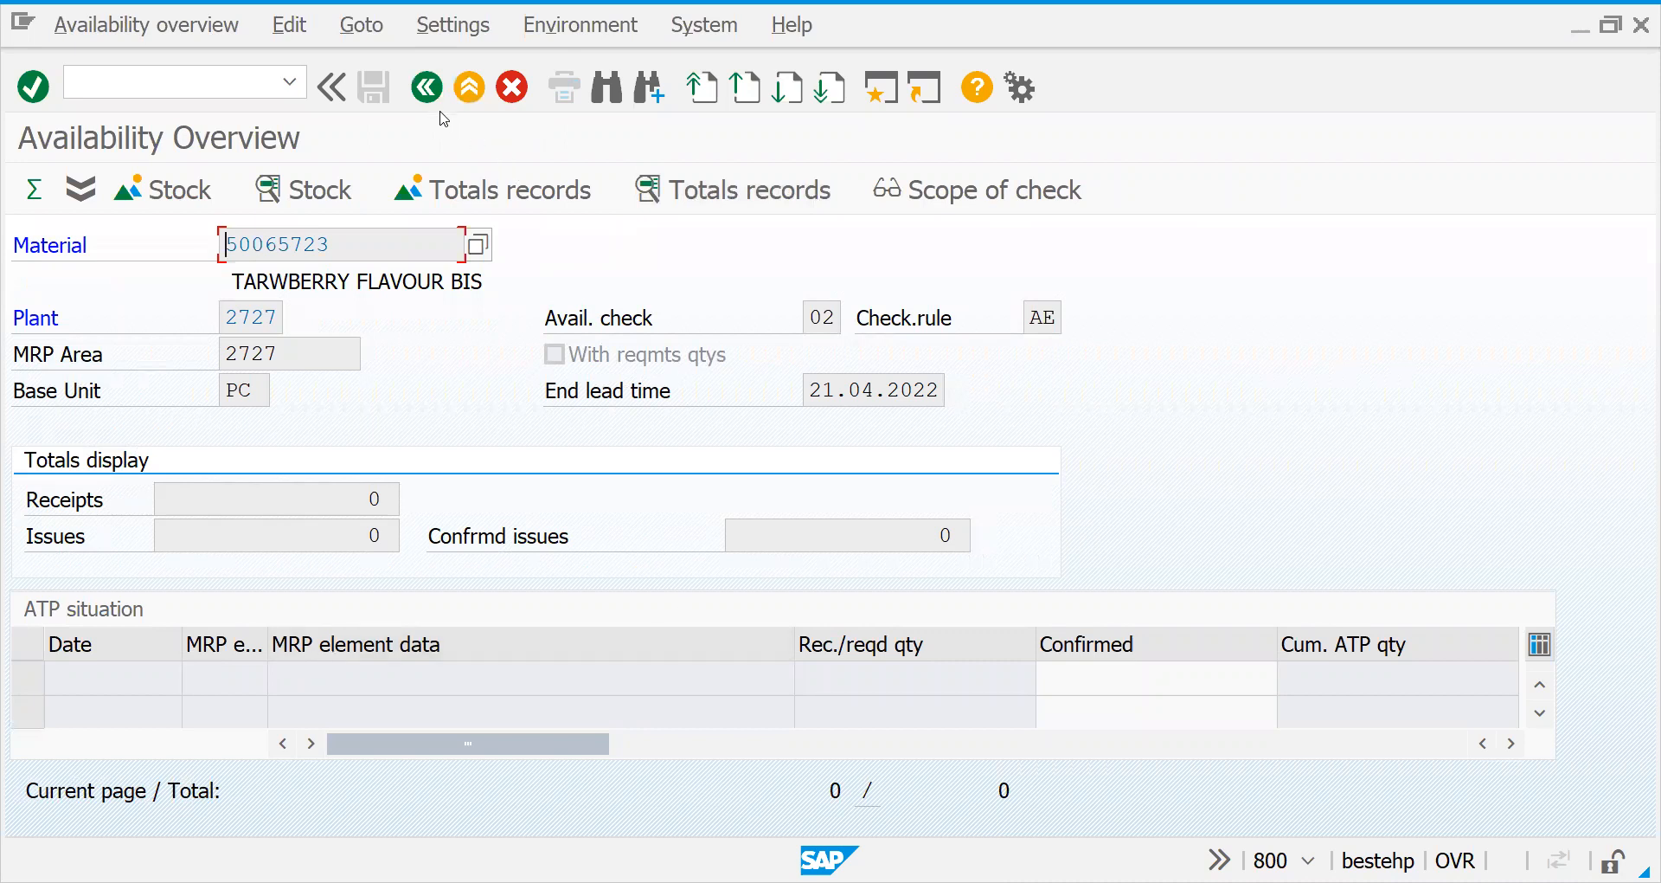
click(426, 87)
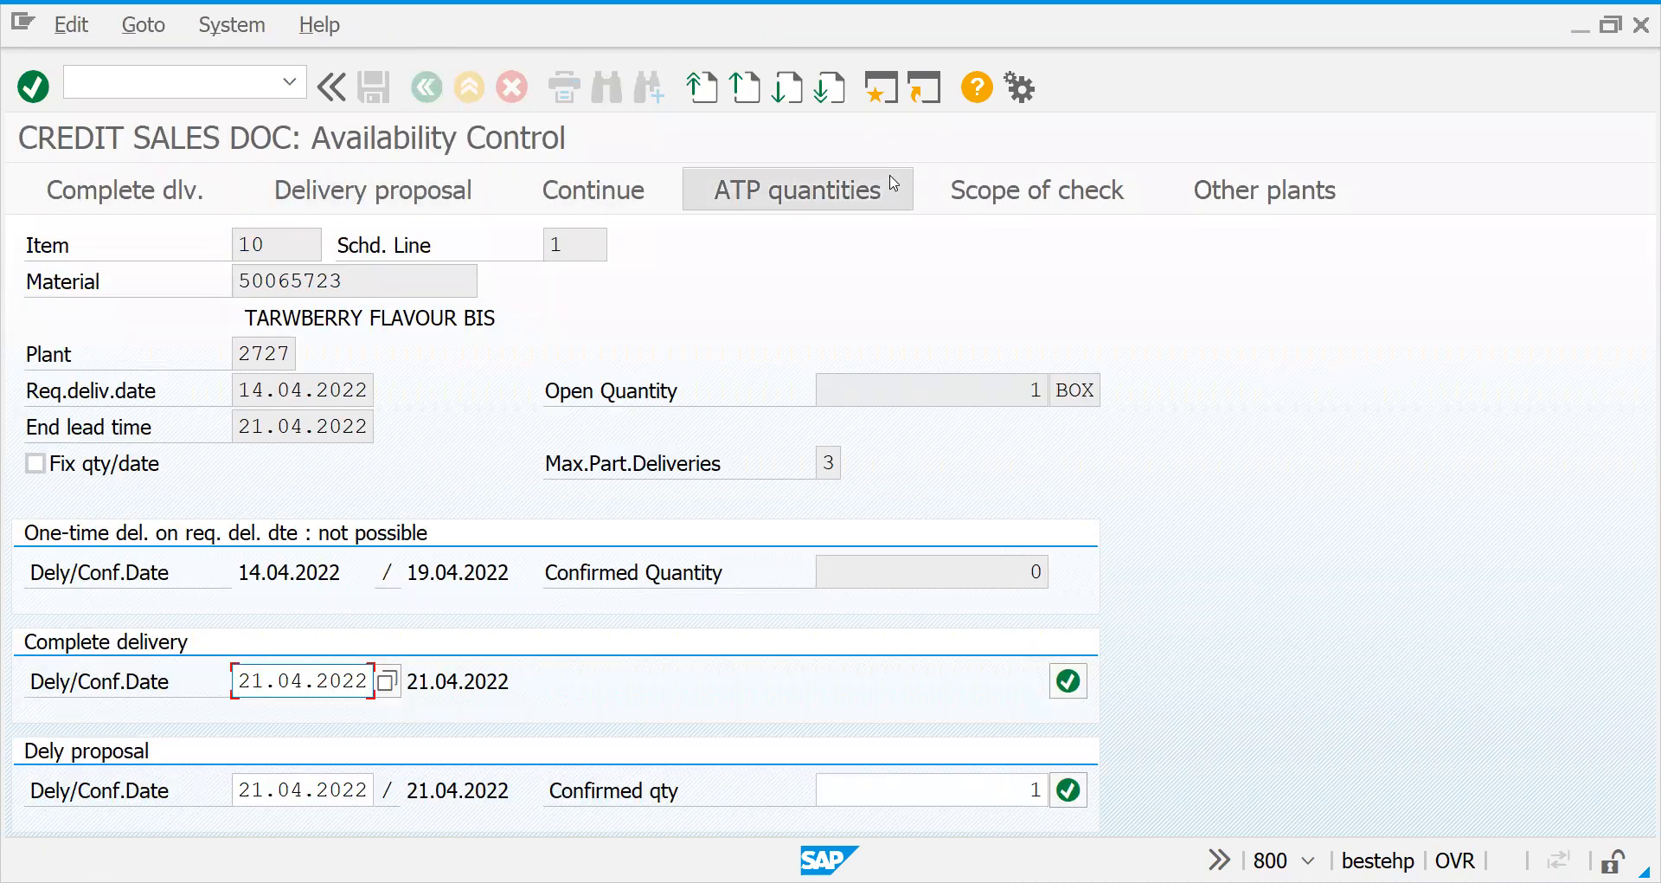
Step: Review the item's scope of check, ATP quantities and other plants from the availability control
click(1034, 196)
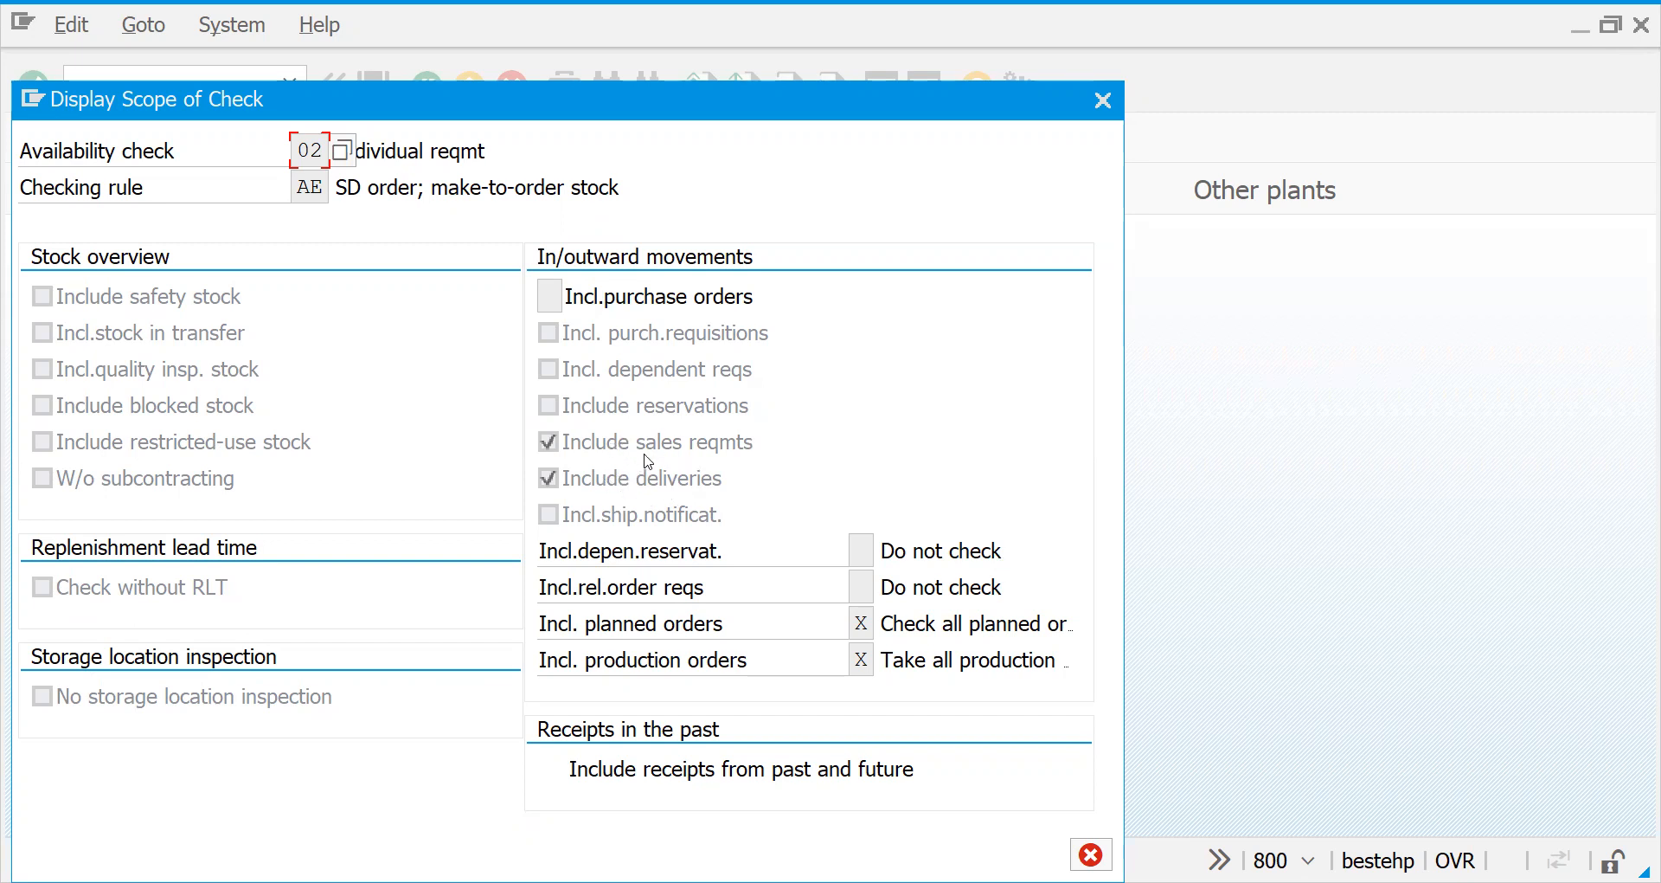
key(Escape)
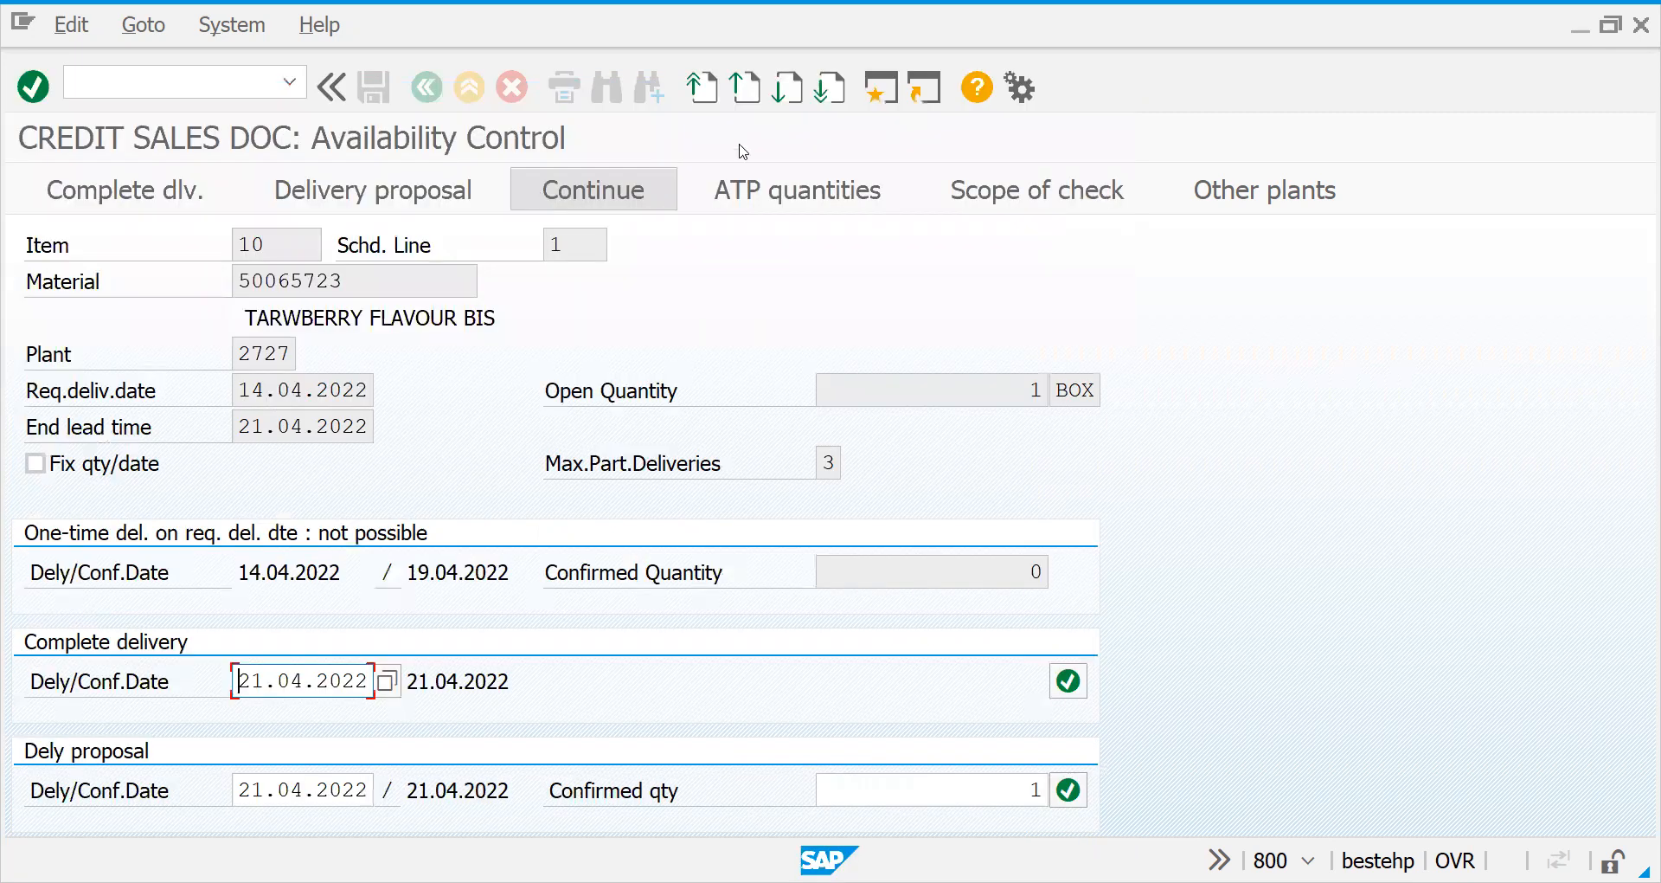
click(762, 199)
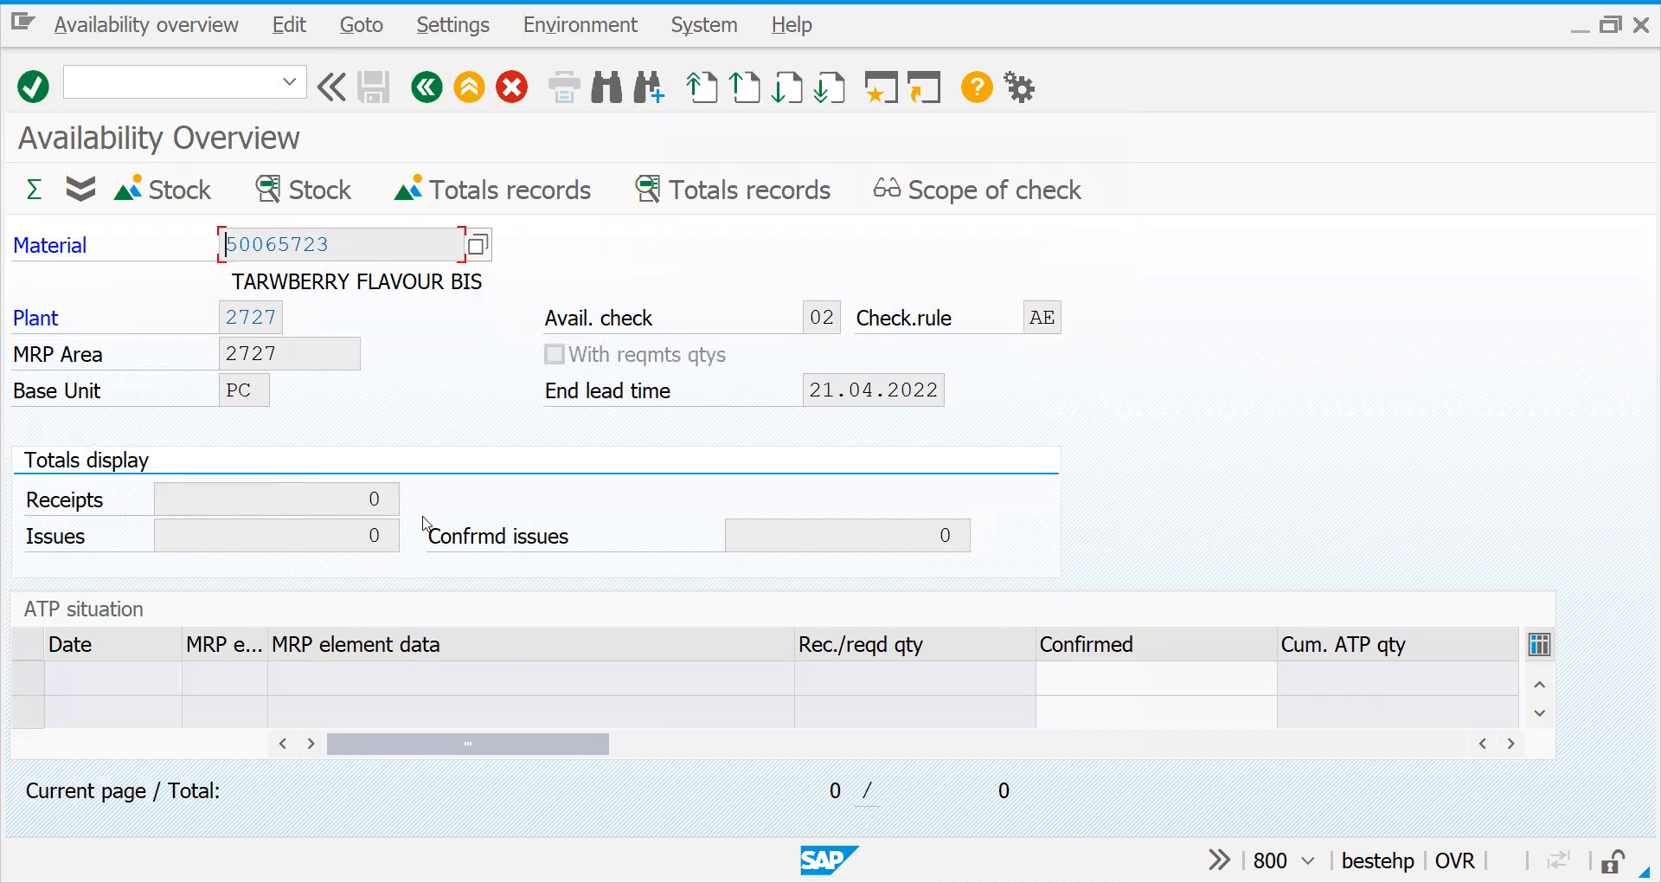
click(439, 91)
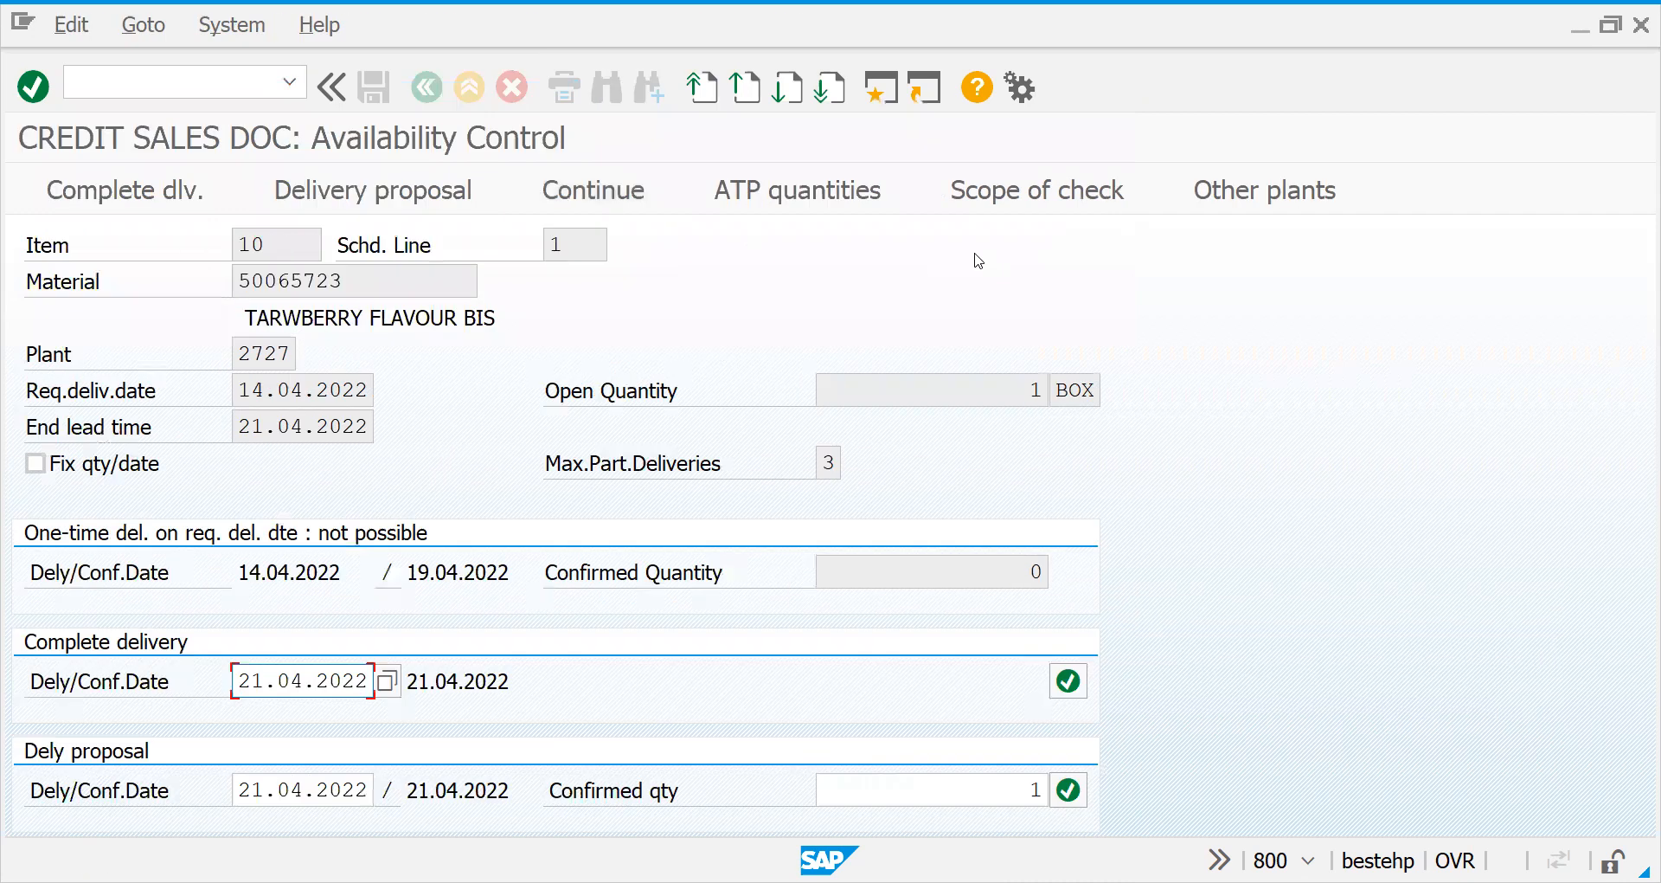
click(1322, 204)
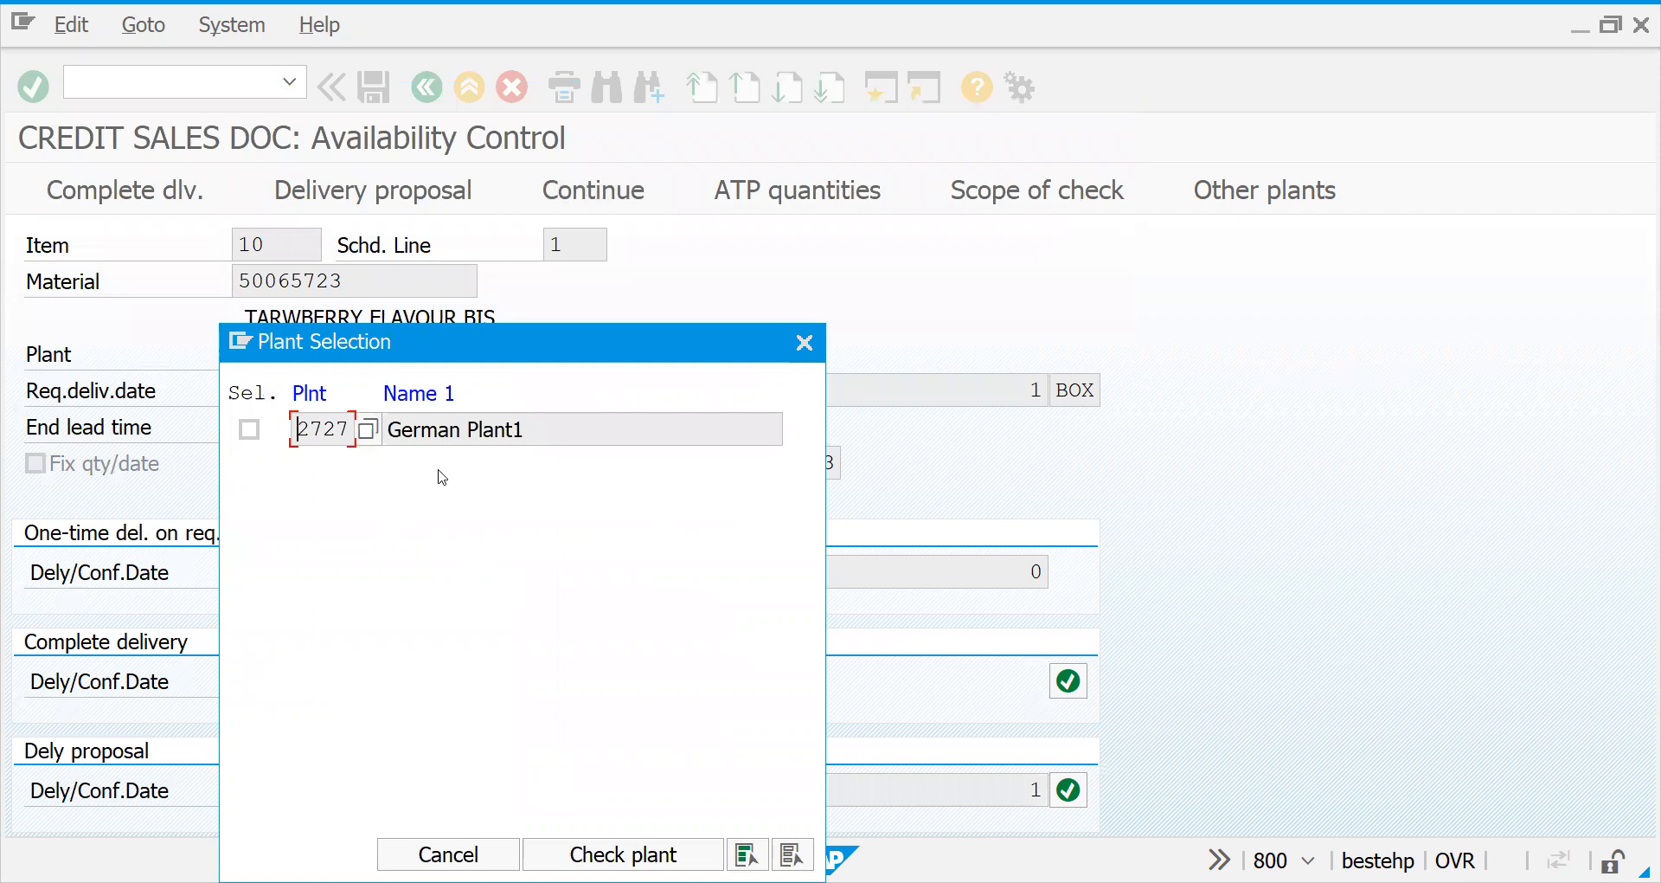
key(Escape)
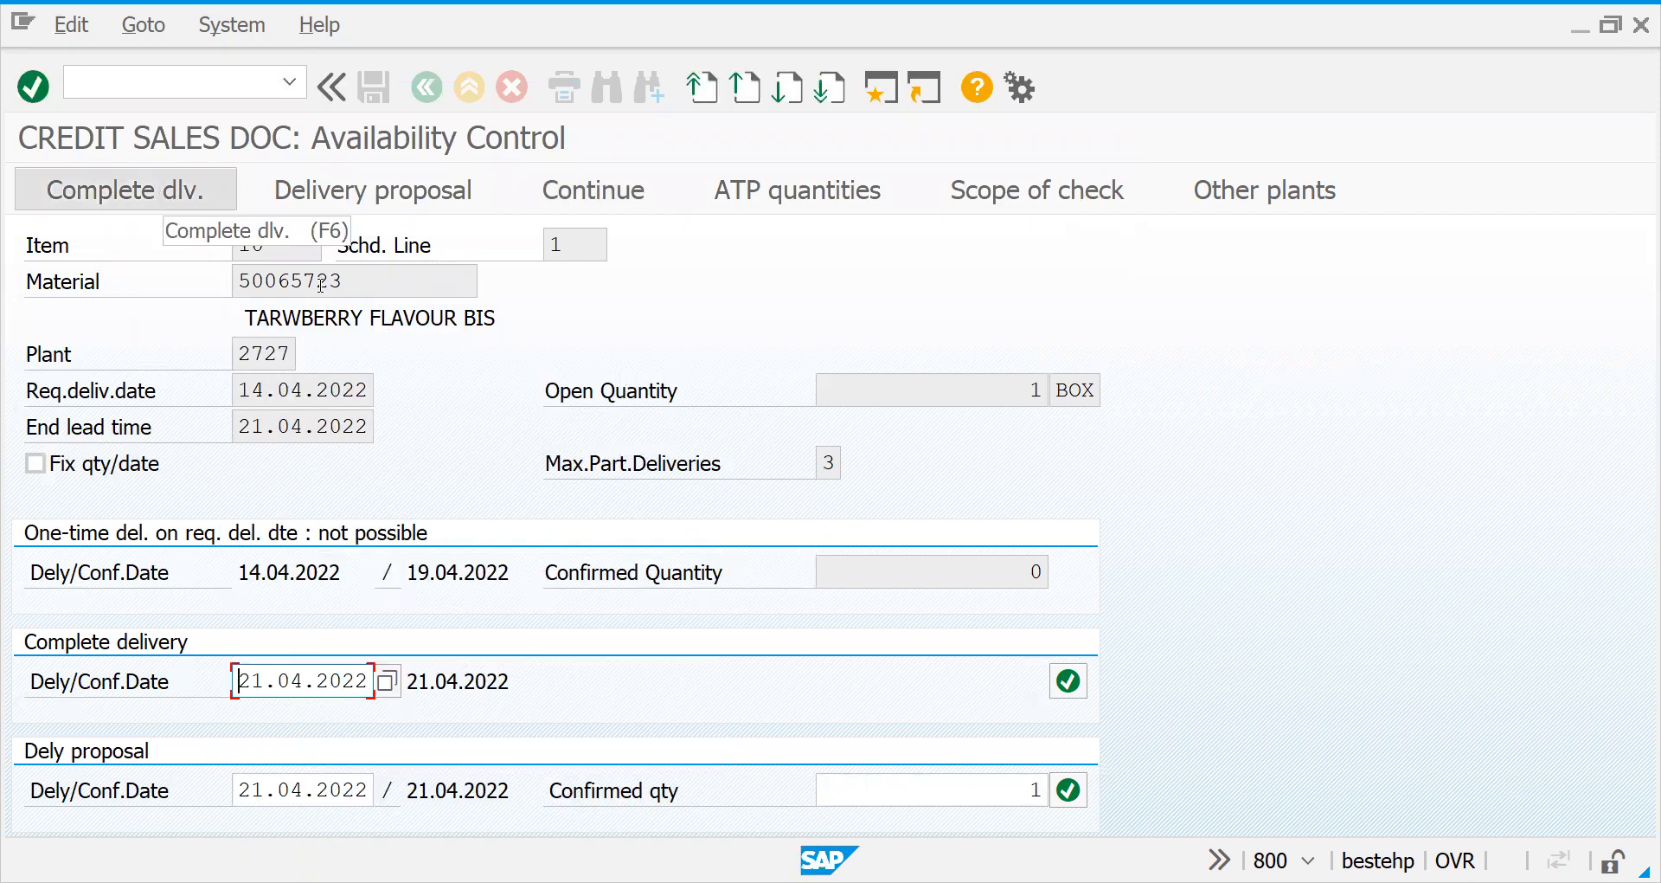
Step: Set the order quantity of item 10 to 5 BOX and accept the delivery proposal in the availability control
click(1079, 799)
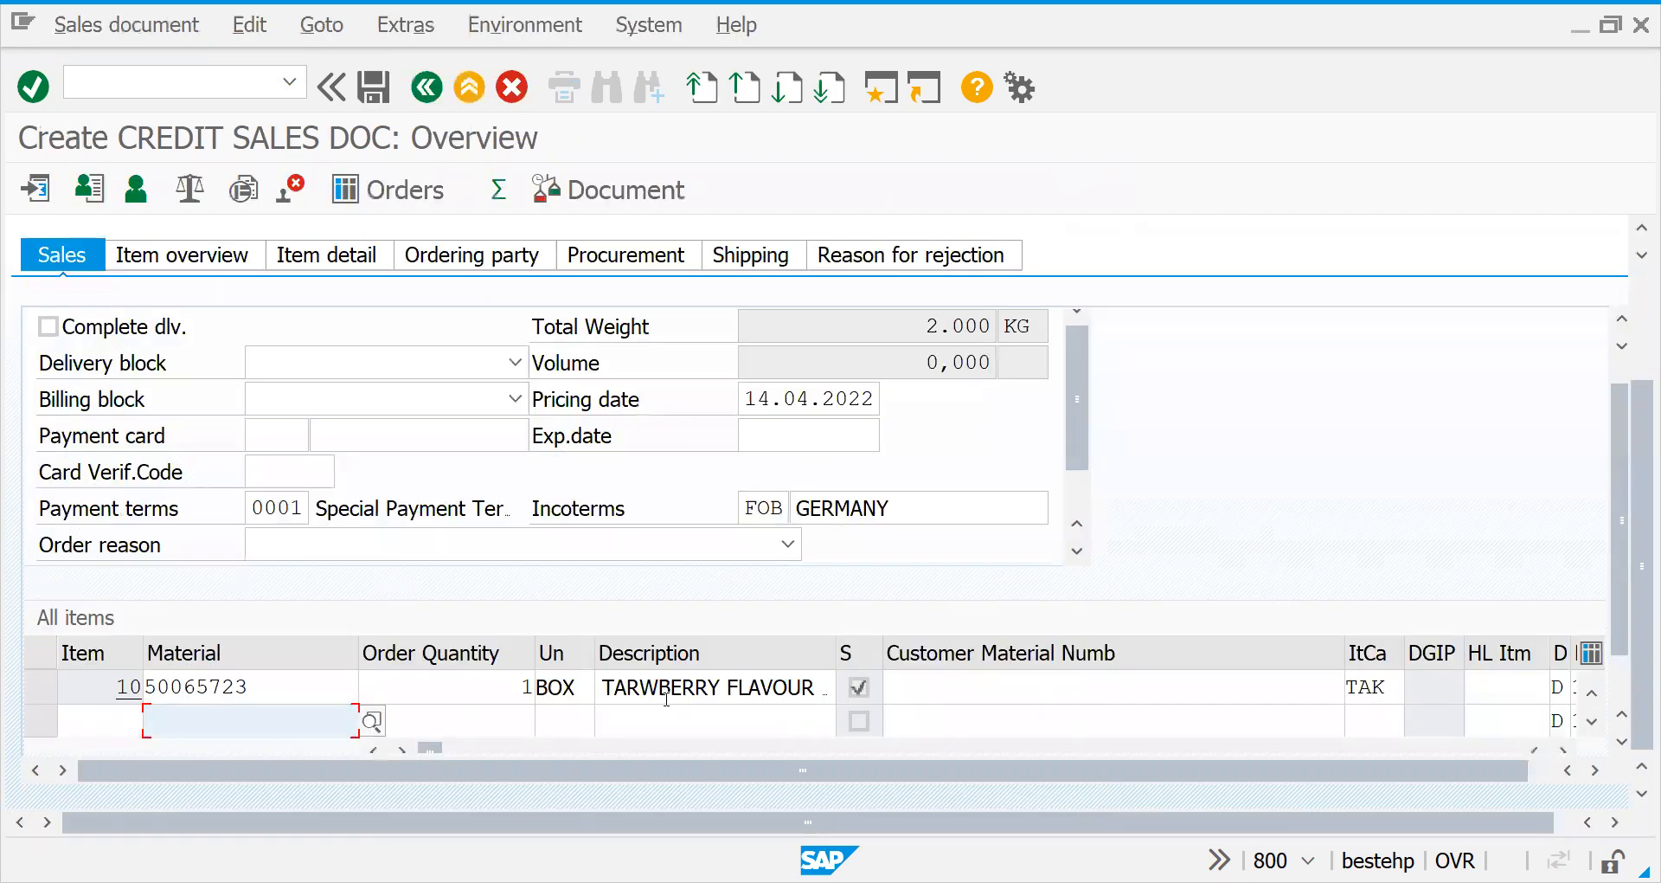
click(494, 690)
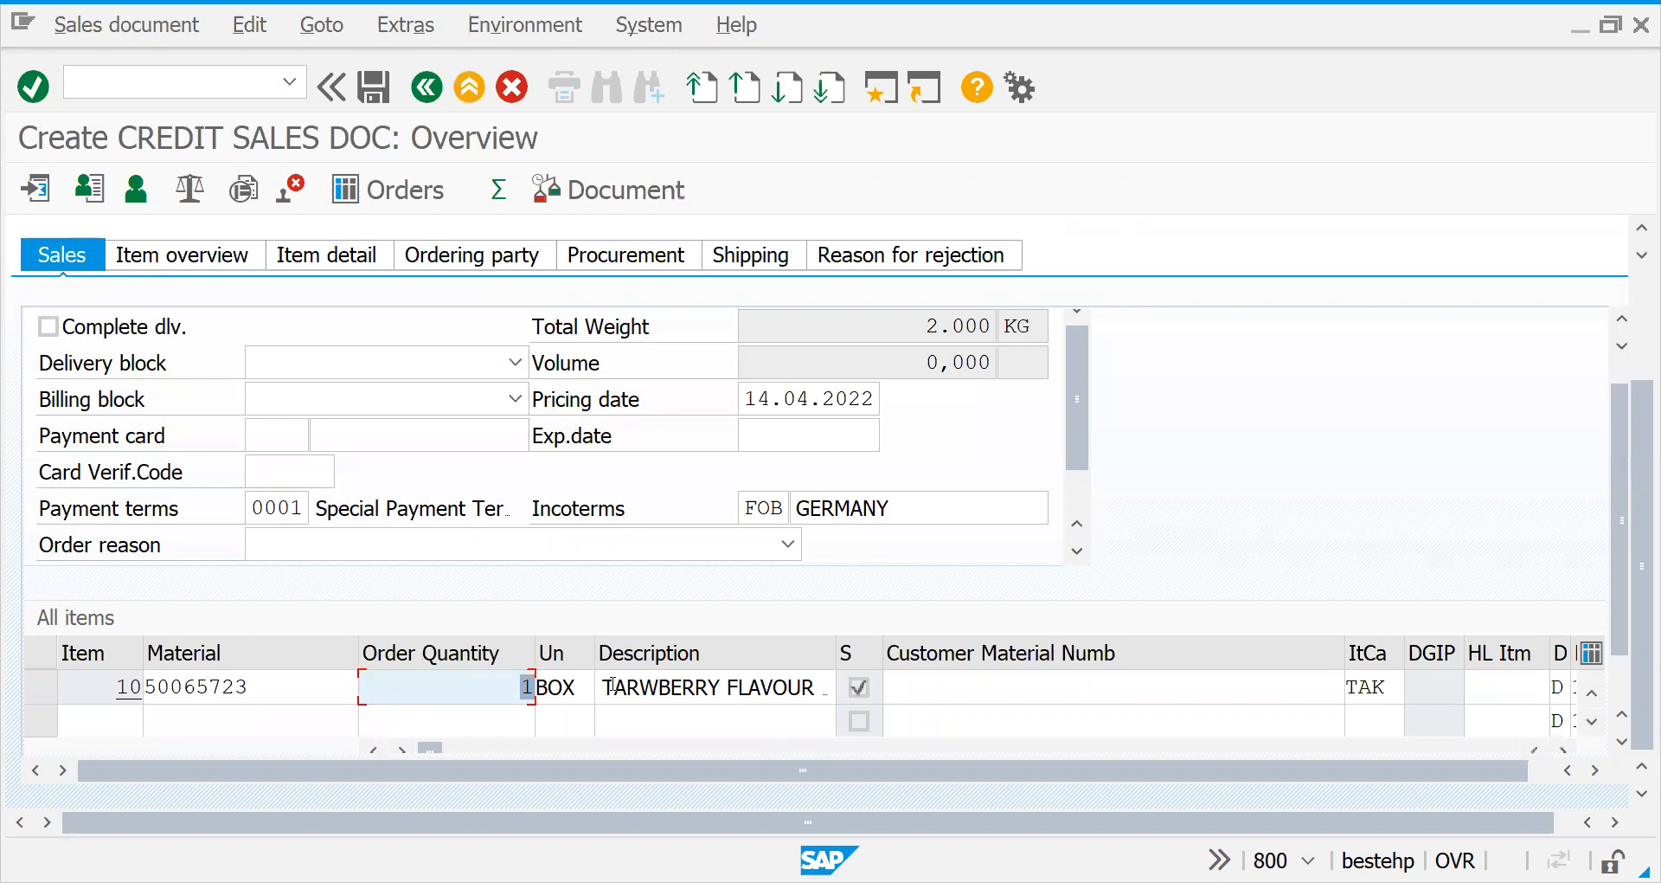
text(5)
key(Return)
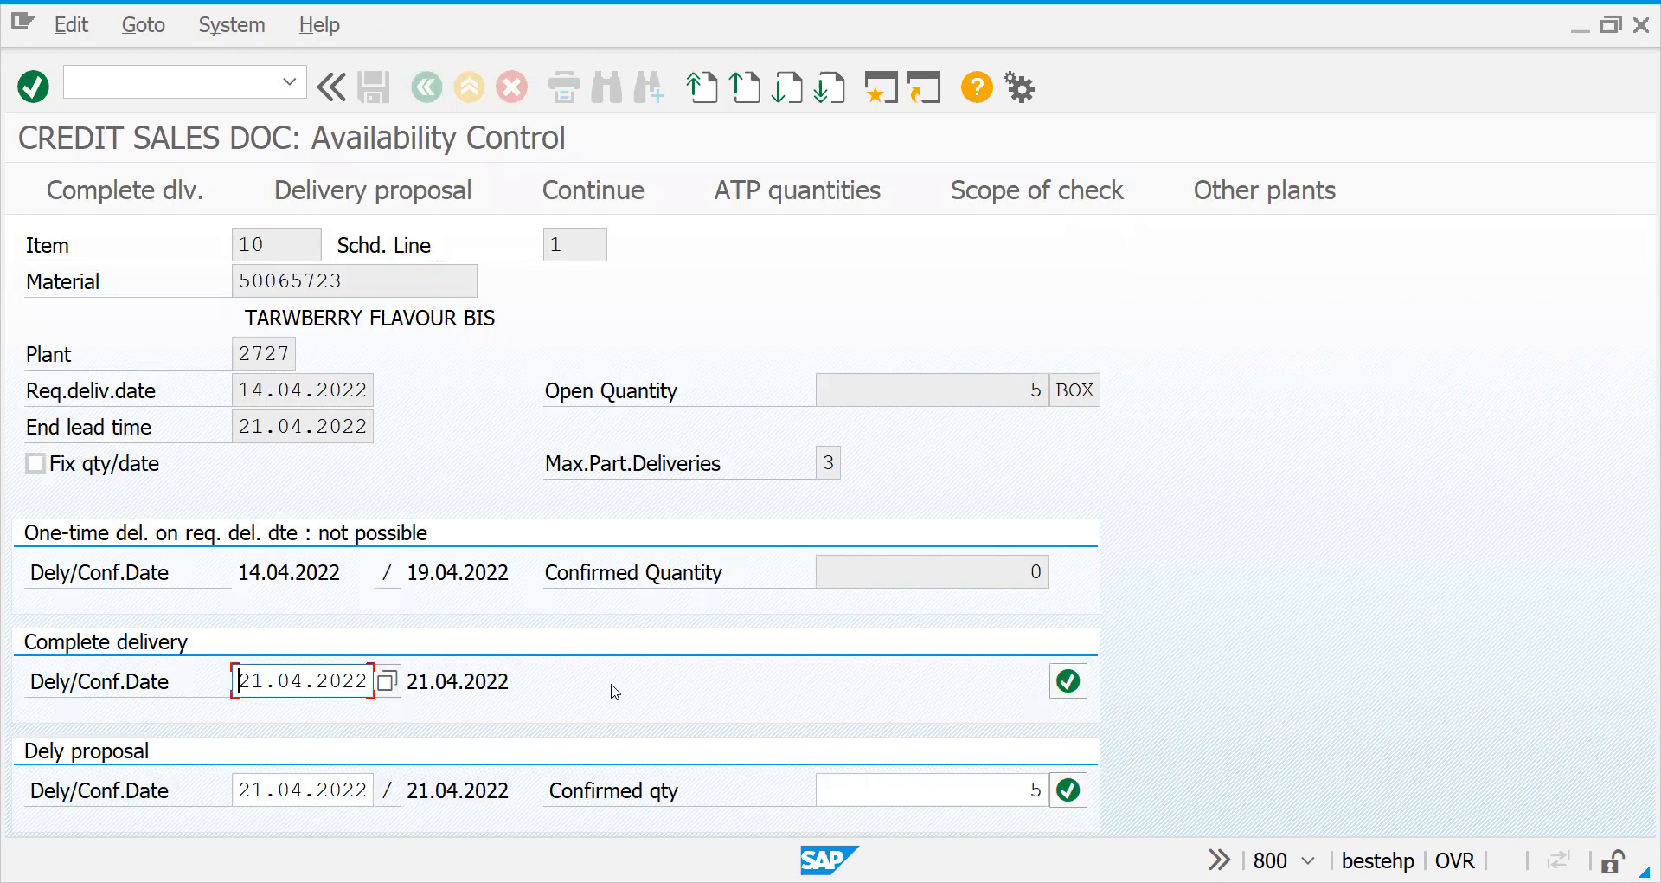
click(1063, 801)
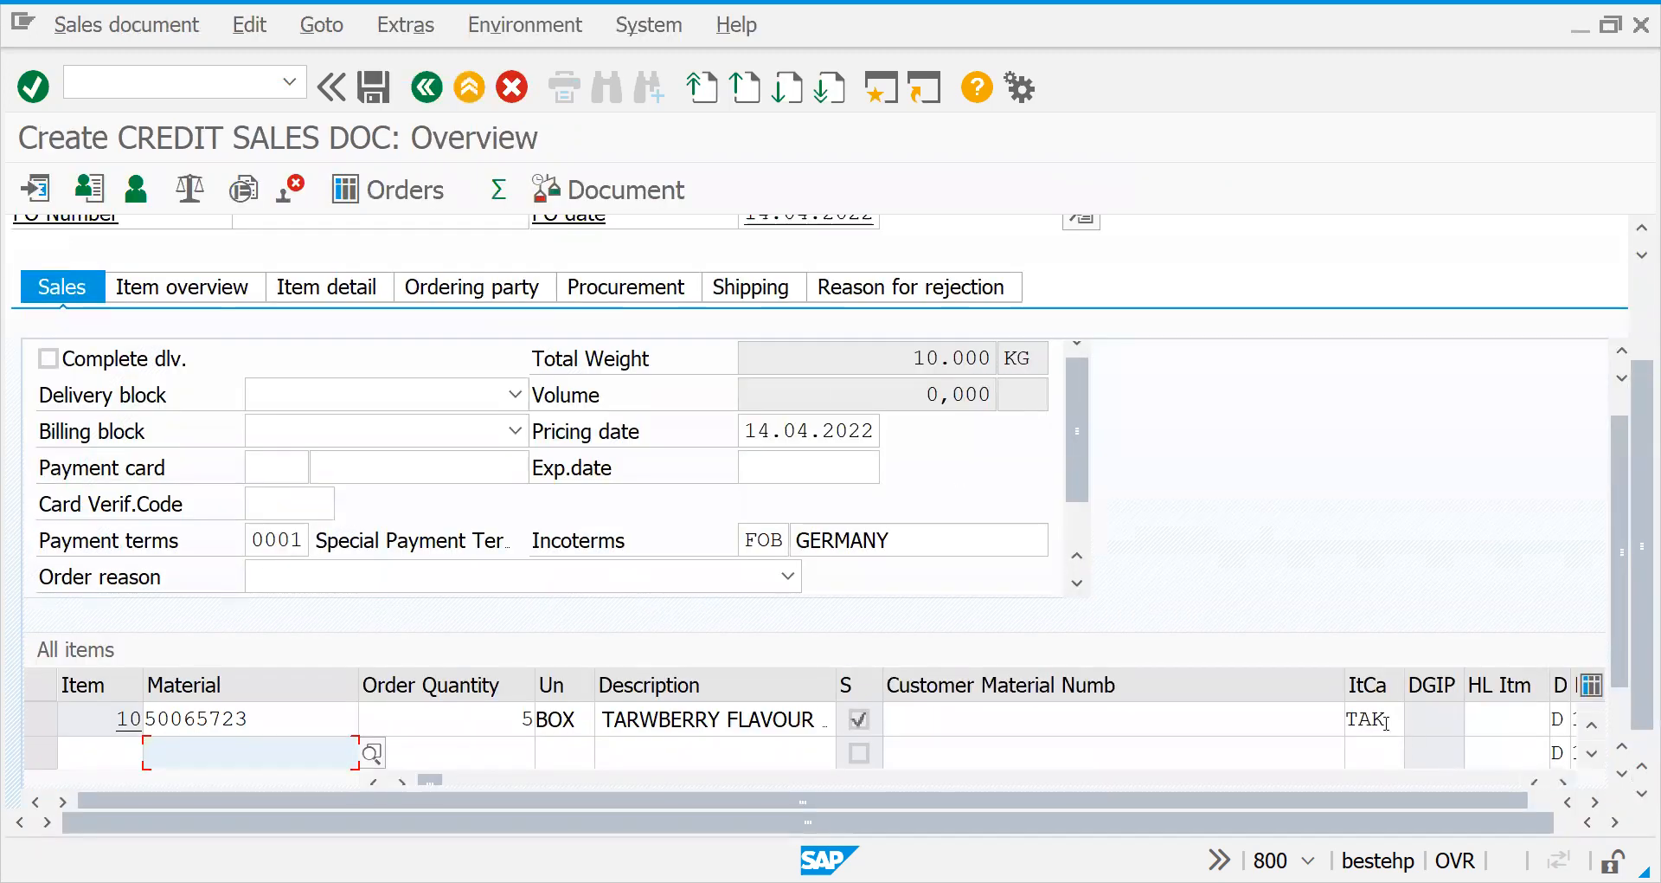
Step: Display the schedule lines of item 10 and save the sales order
double_click(888, 709)
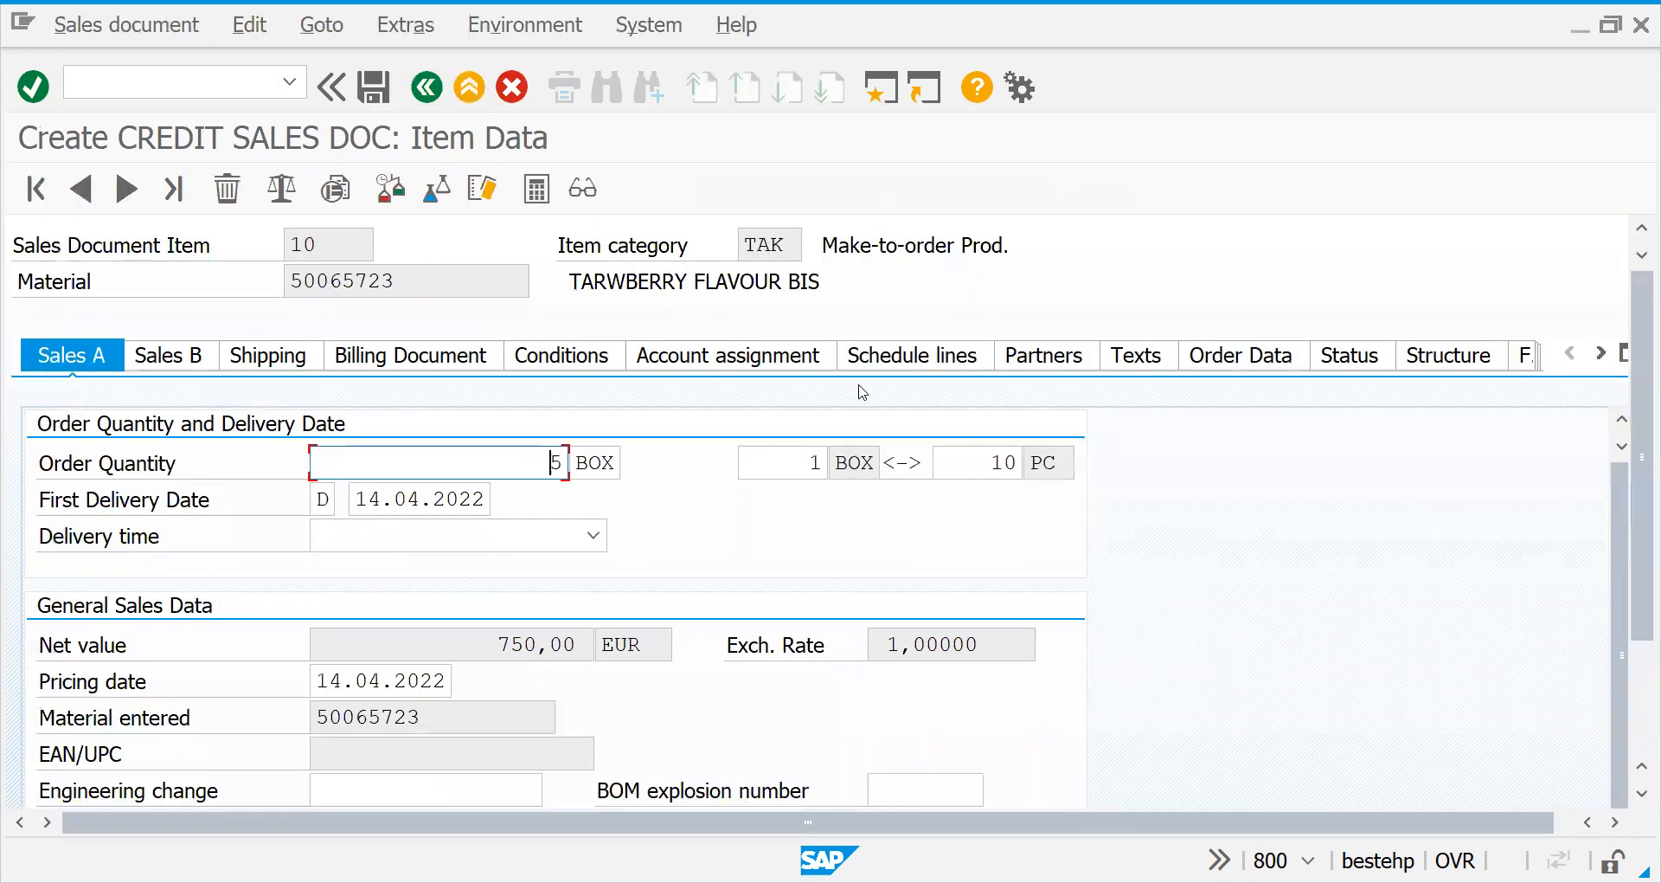
click(882, 373)
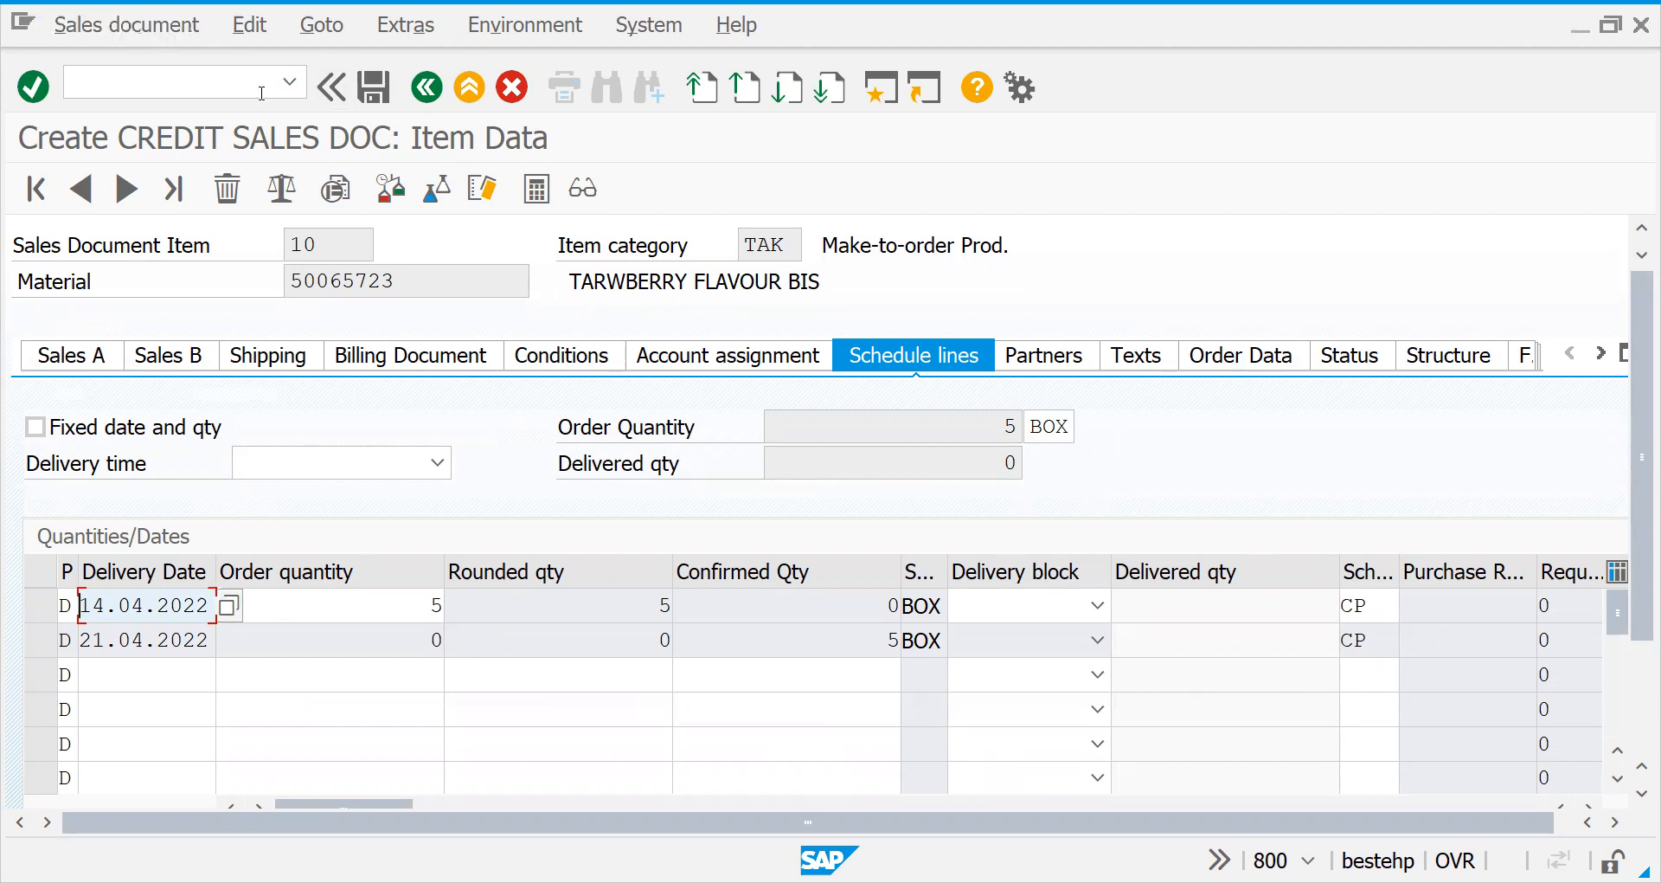
key(ctrl+s)
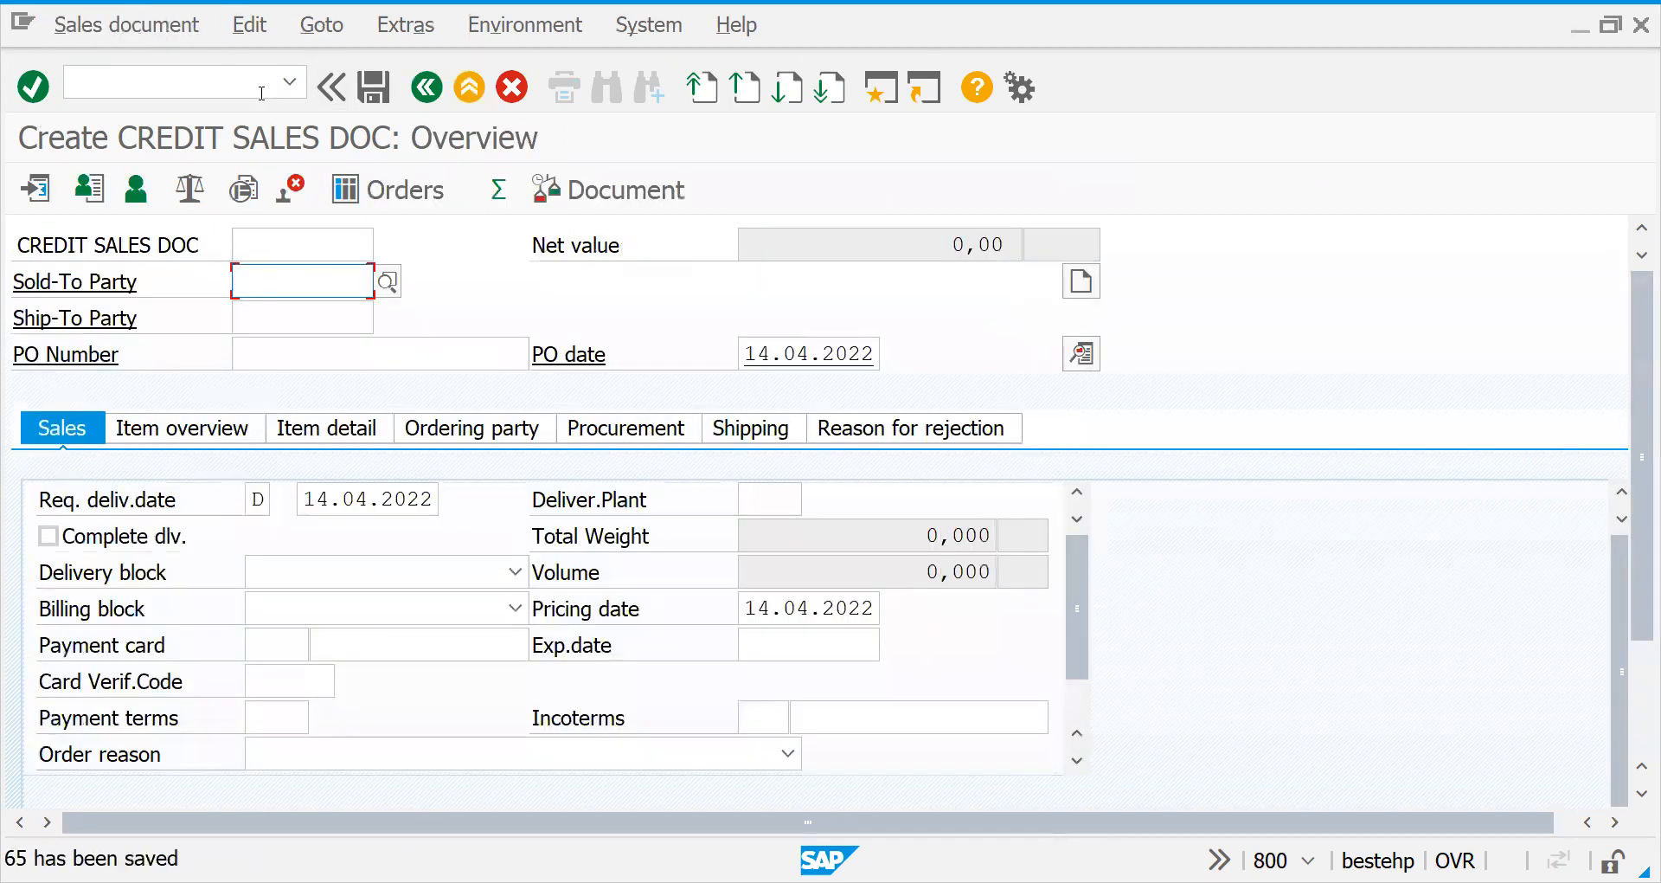
Step: Create an outbound delivery for the saved order in transaction VL01N with shipping point 2727 and selection date 21.04.2022
click(209, 86)
text(/NVL01N)
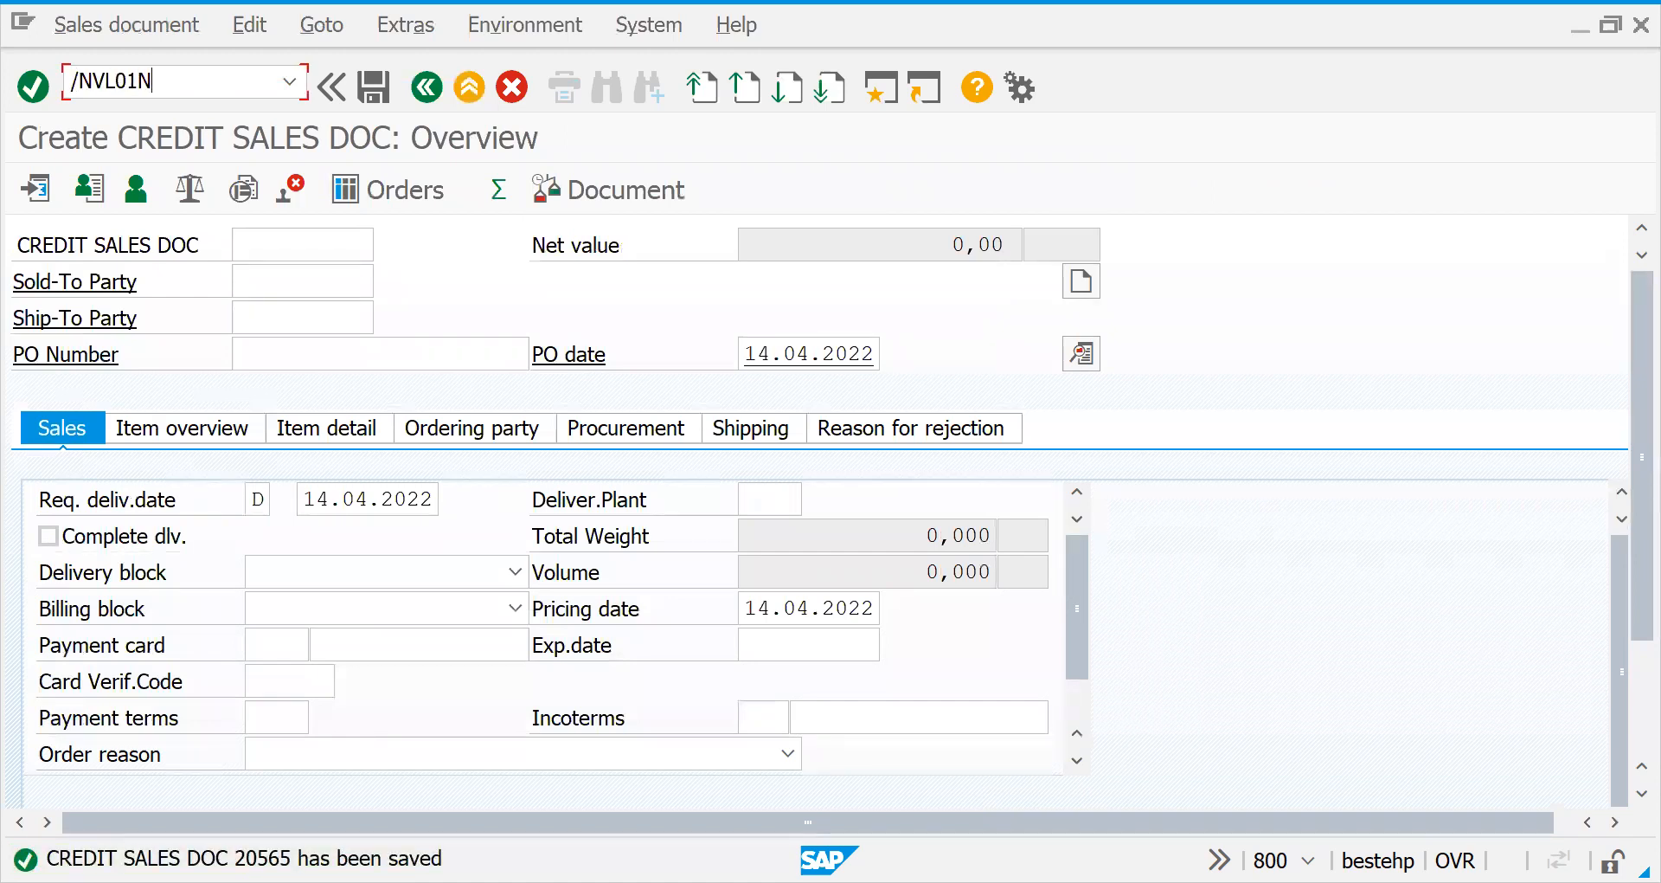
key(Return)
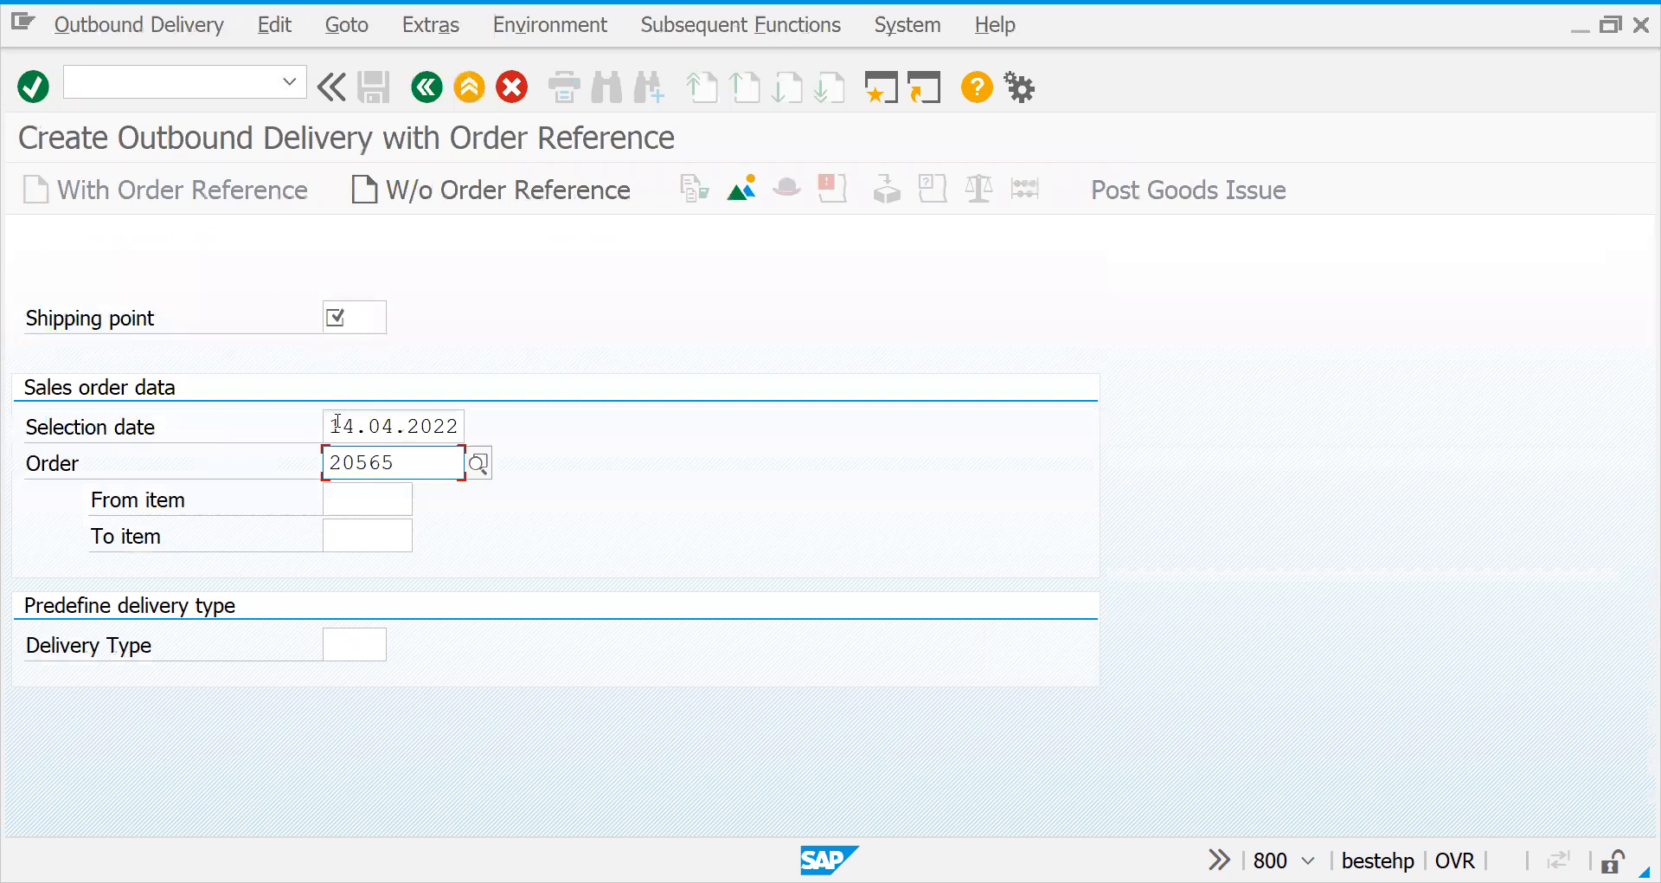
click(335, 426)
text(21)
click(362, 307)
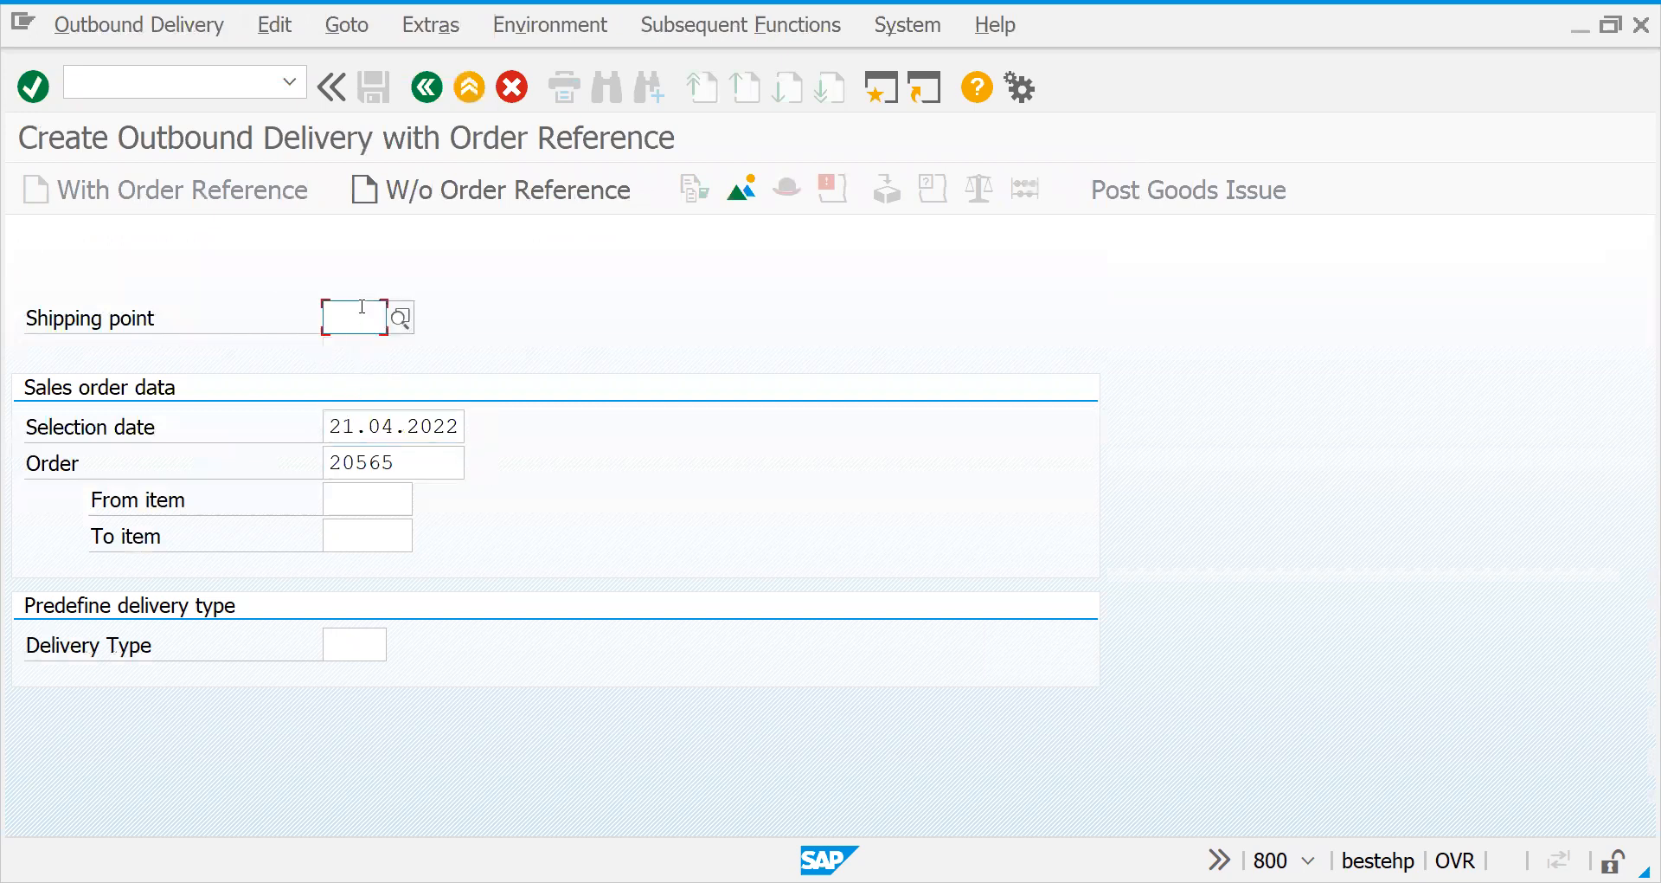
key(Down)
key(Return)
key(Return)
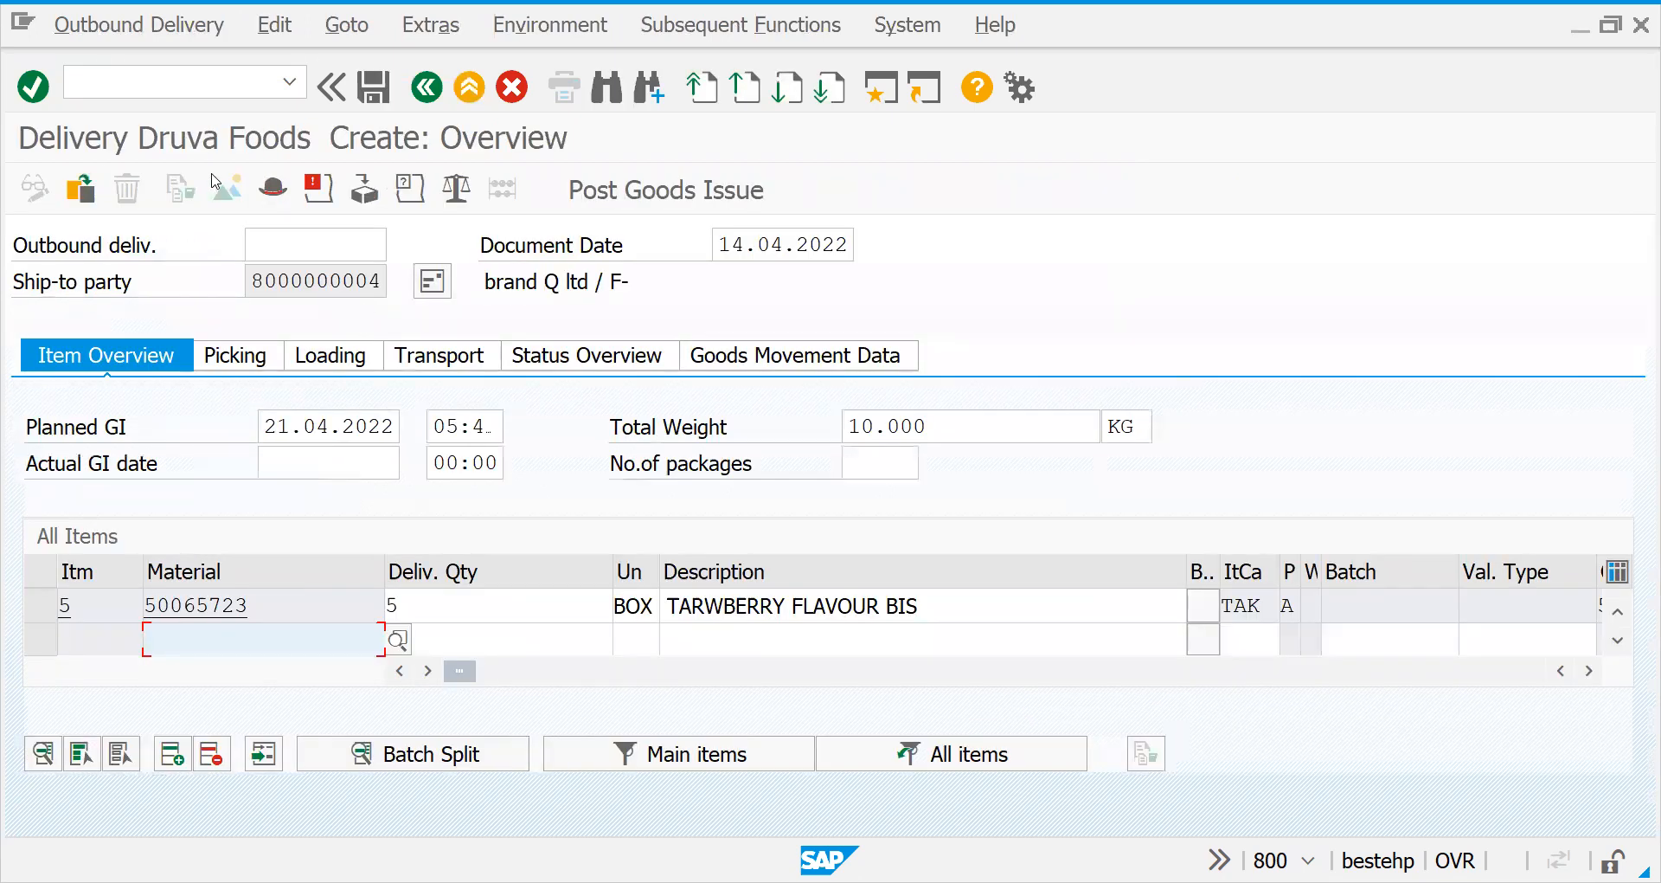
Step: Open the saved sales order in transaction VA02 and display its procurement data
click(145, 80)
text(/NVA02)
key(Return)
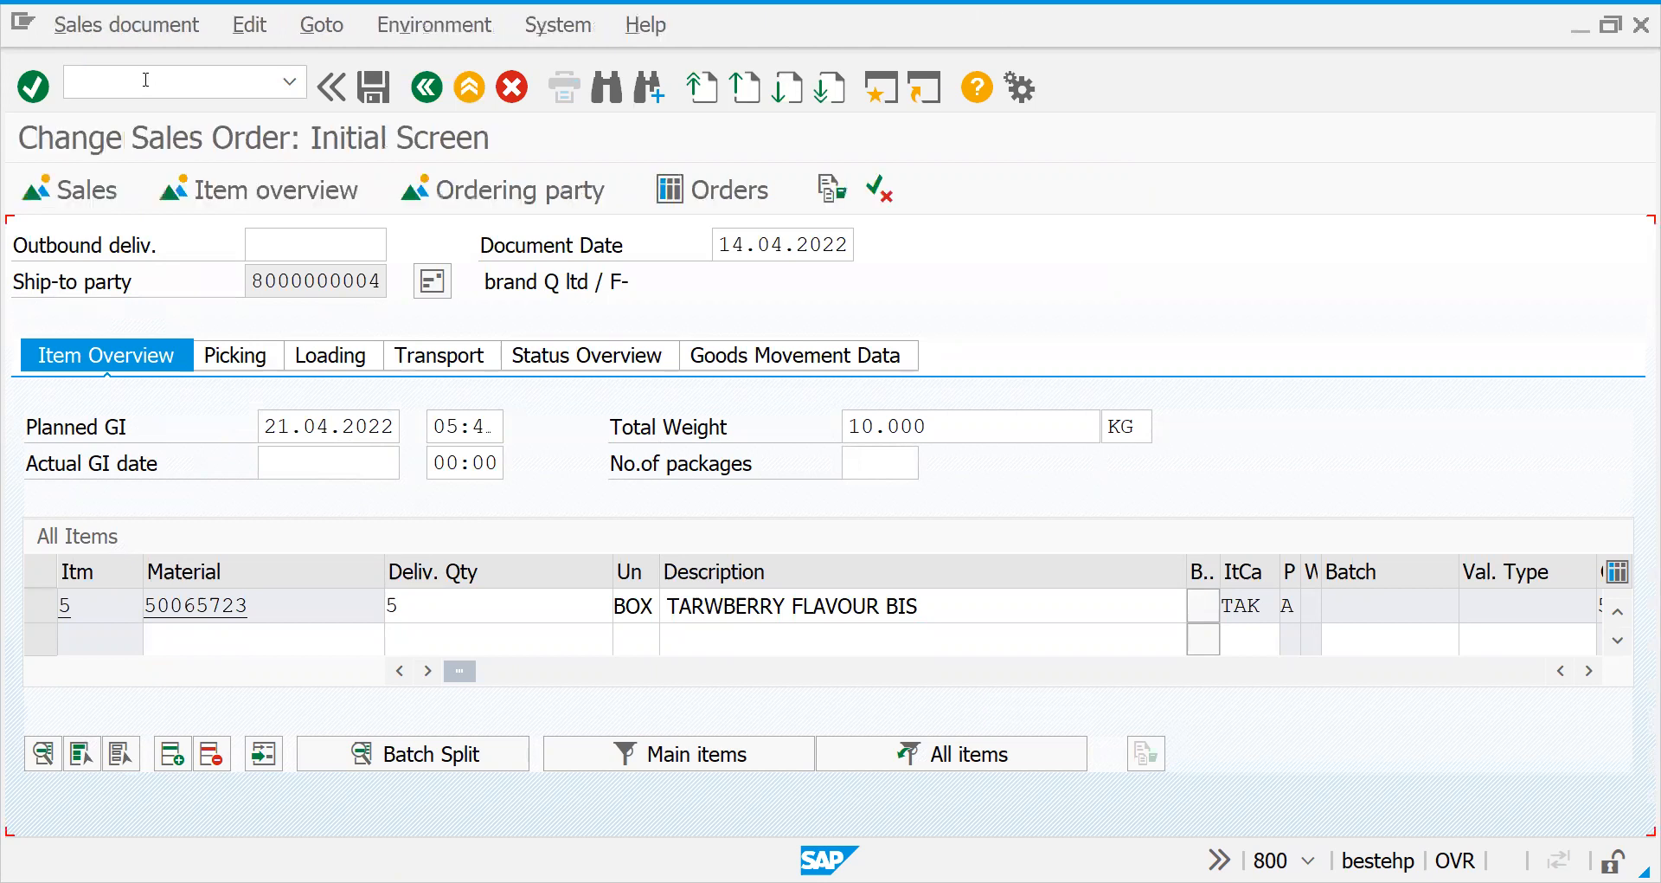
key(Return)
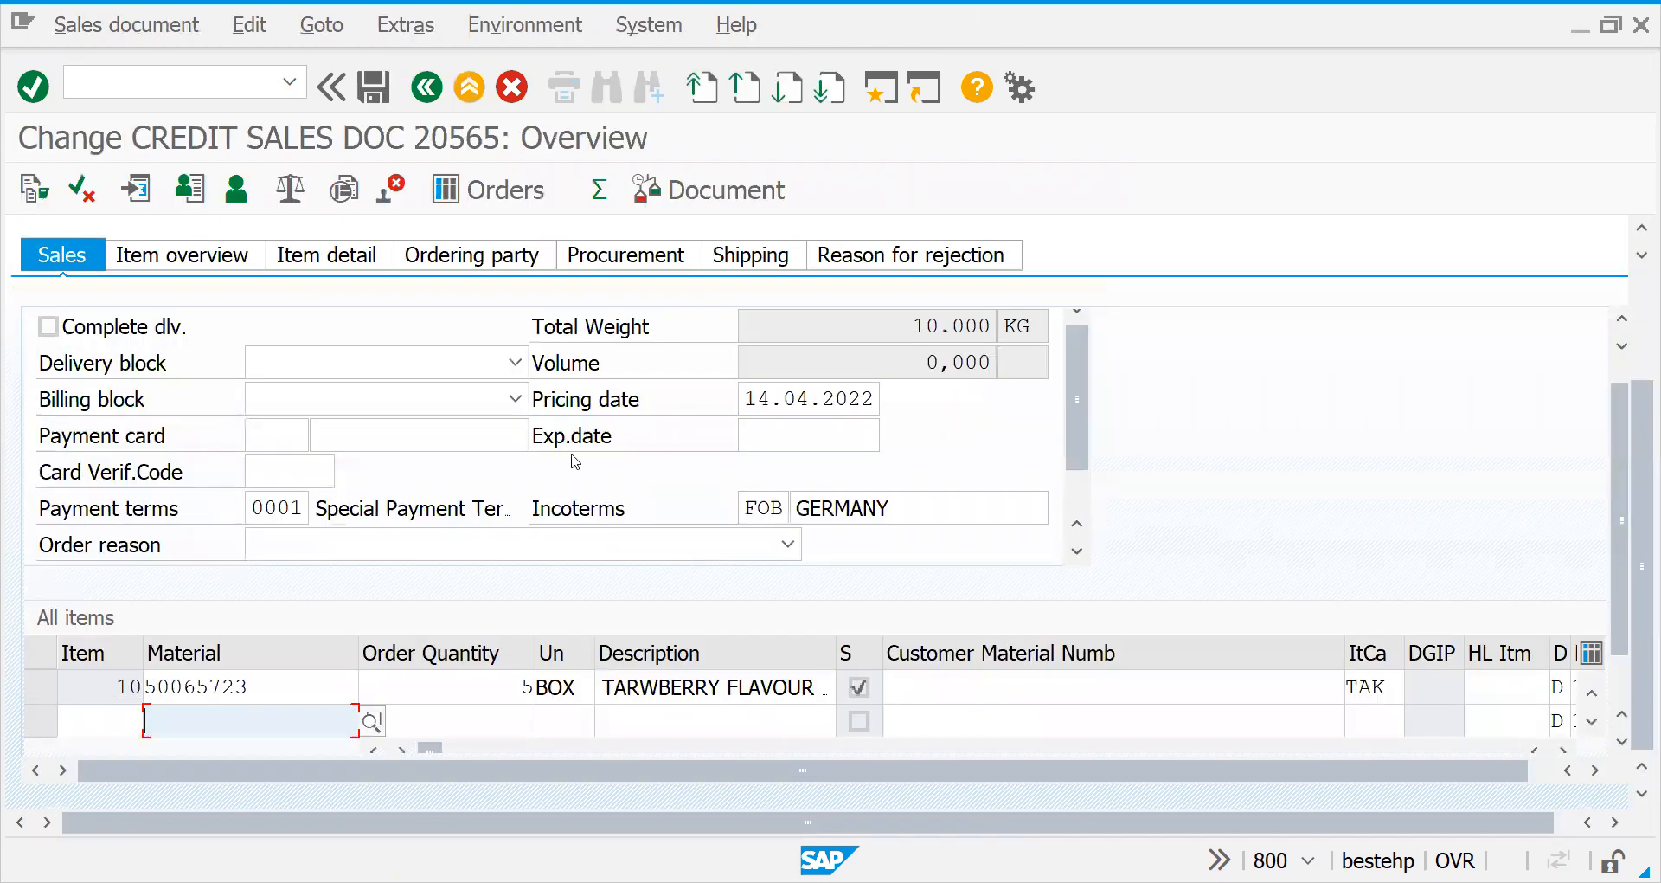
click(621, 257)
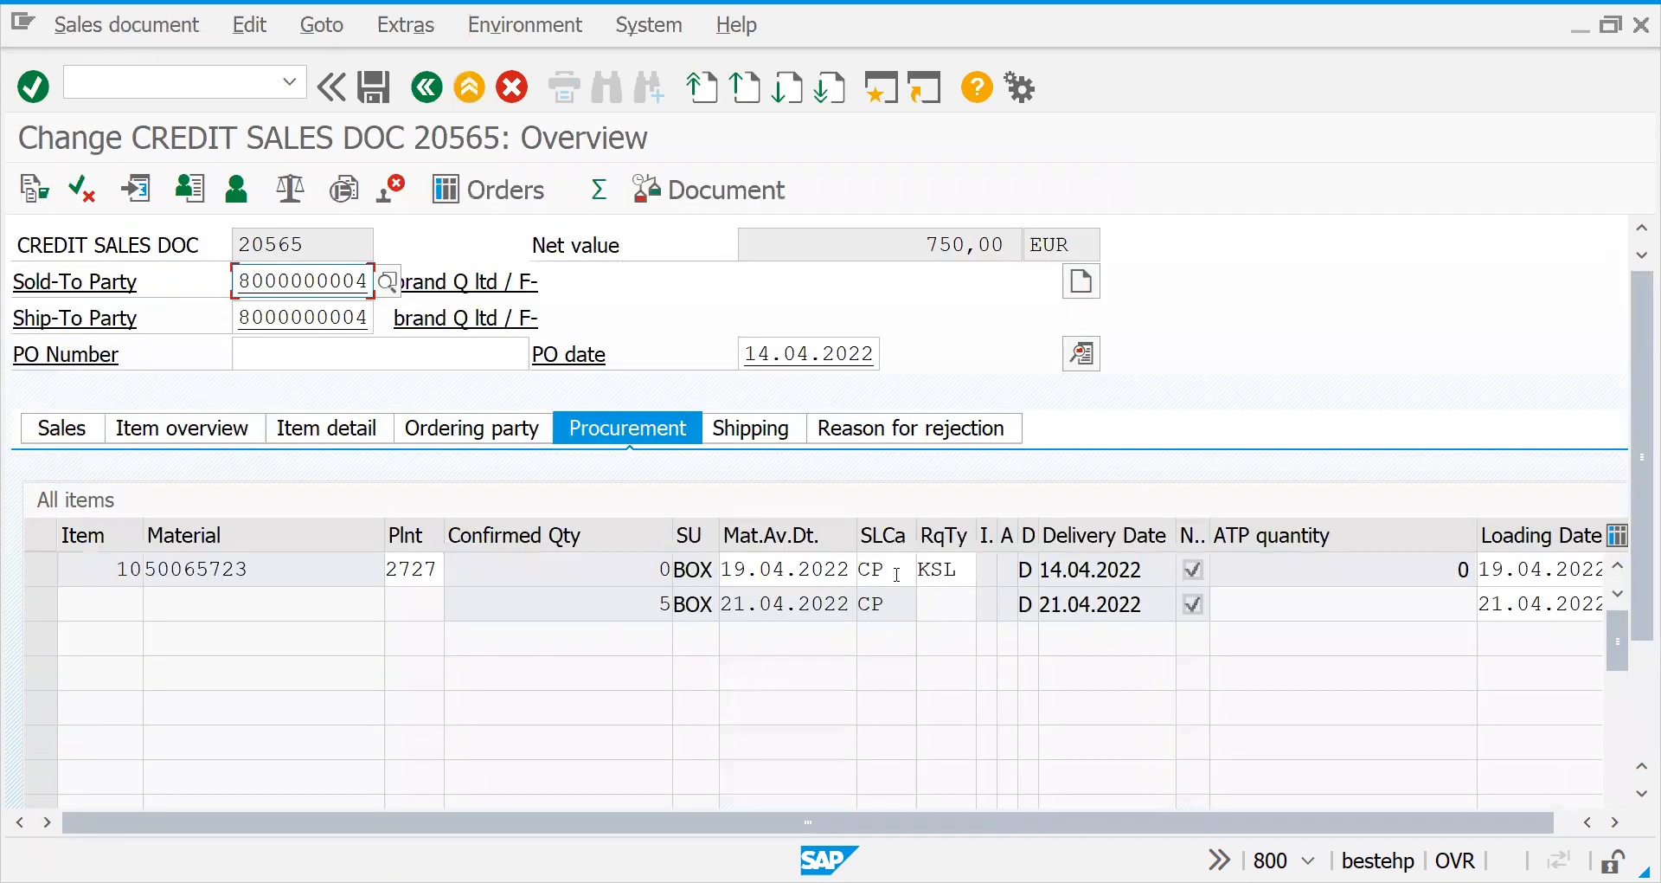
Step: Try to change the item's requirements type to KE, Indiv.cust.ord. w/o consumpt., and save the sales order
click(957, 572)
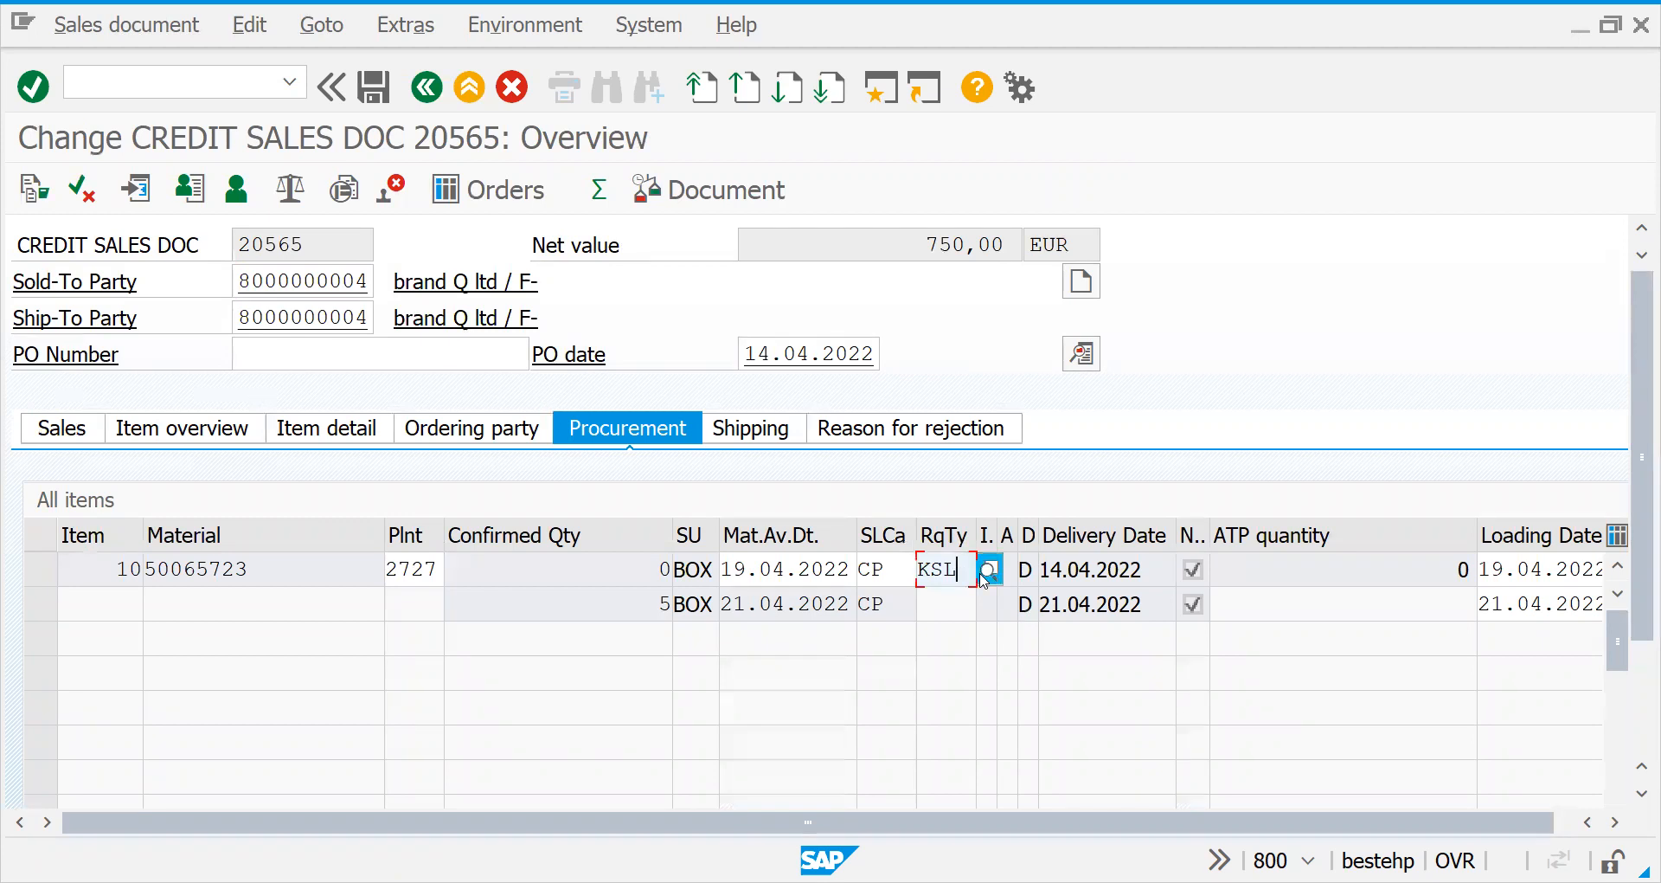
key(F4)
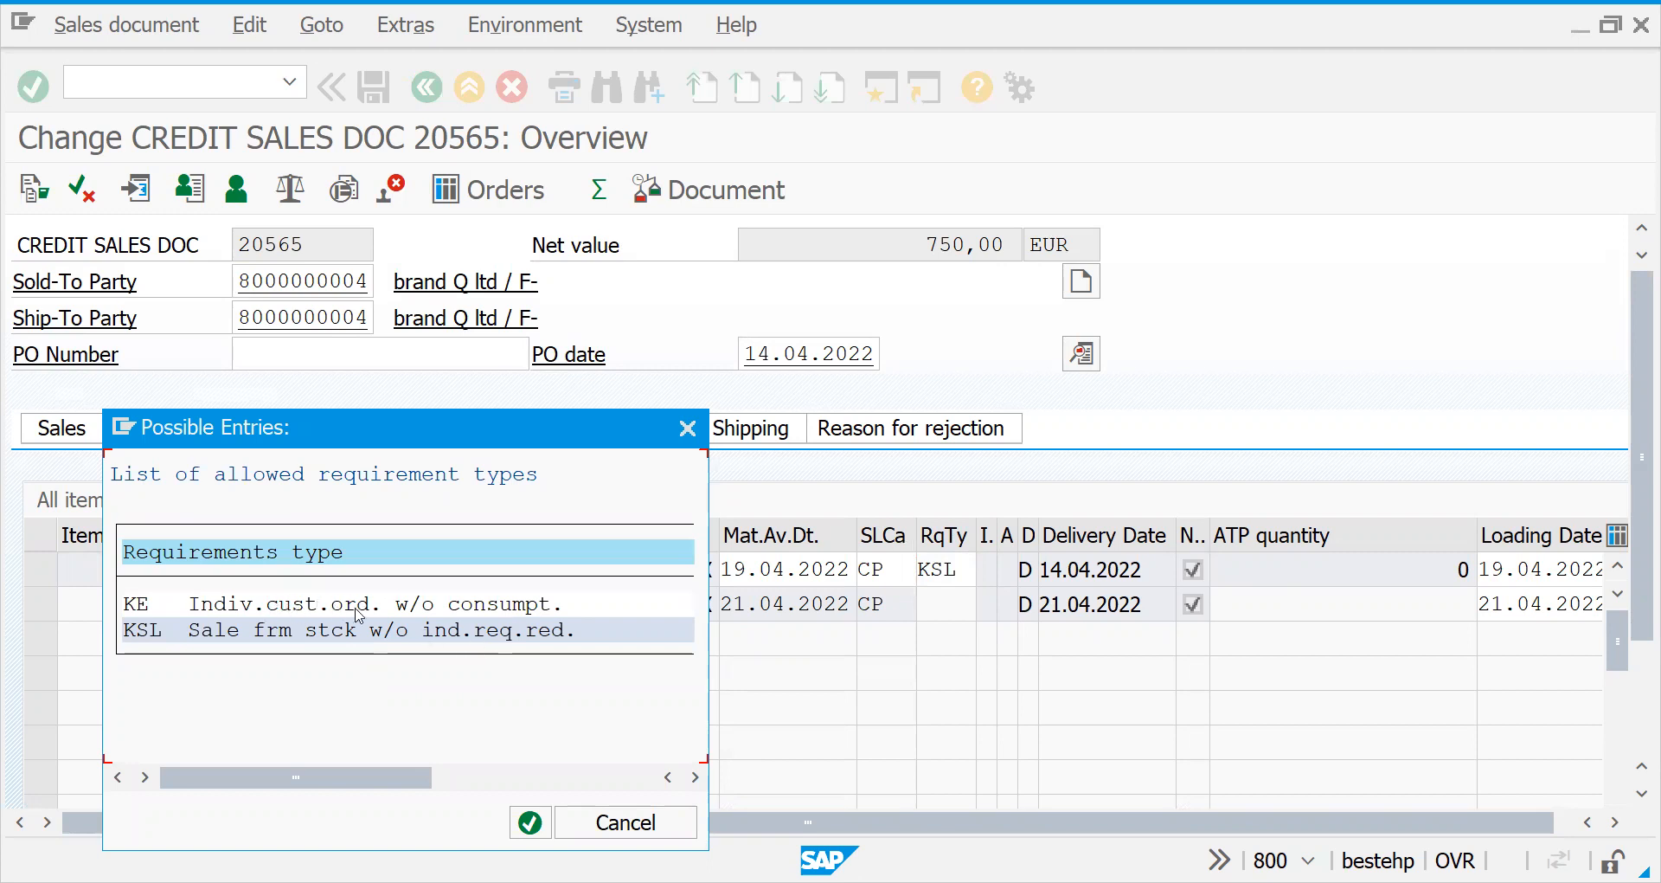
double_click(403, 609)
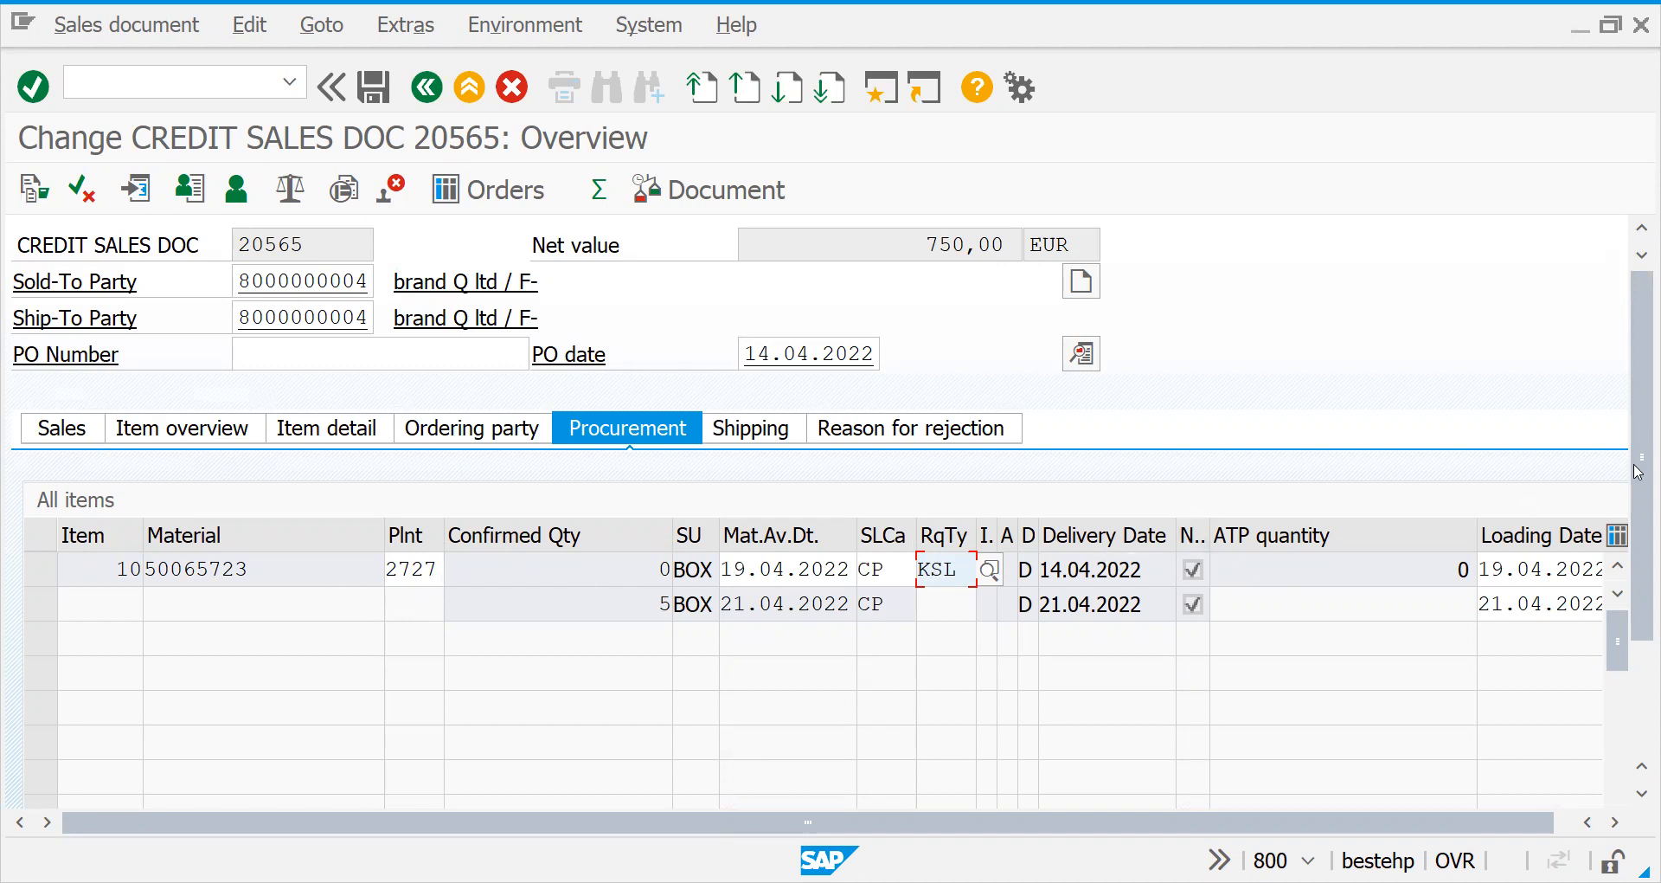
mouse_move(1638, 532)
mouse_down()
mouse_move(1637, 623)
mouse_move(1639, 524)
mouse_up()
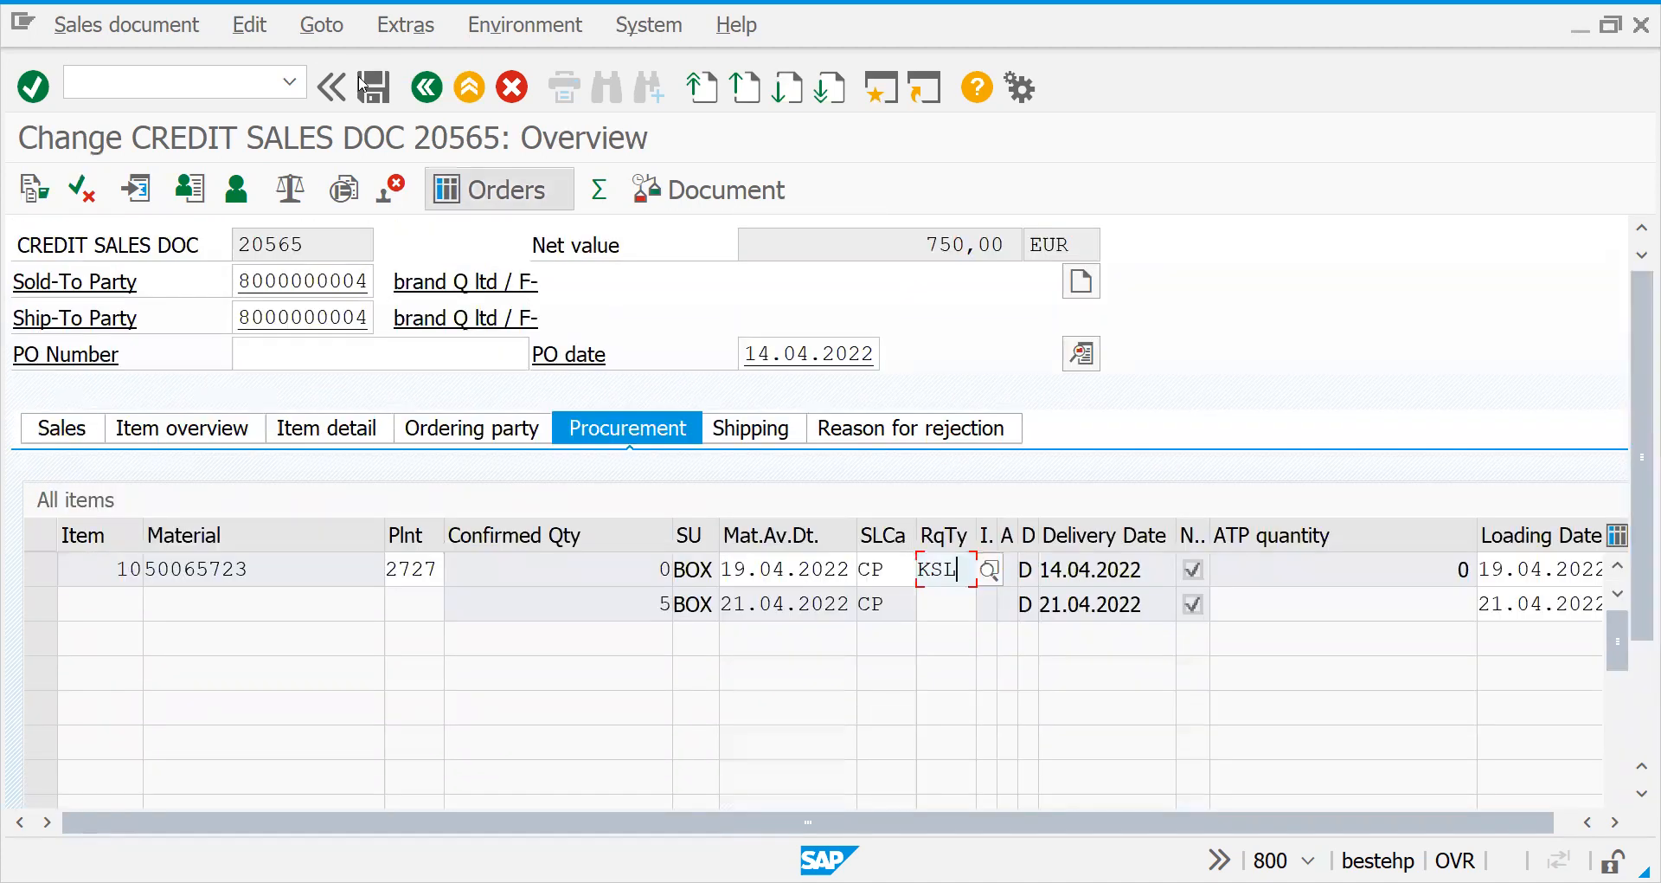
click(372, 90)
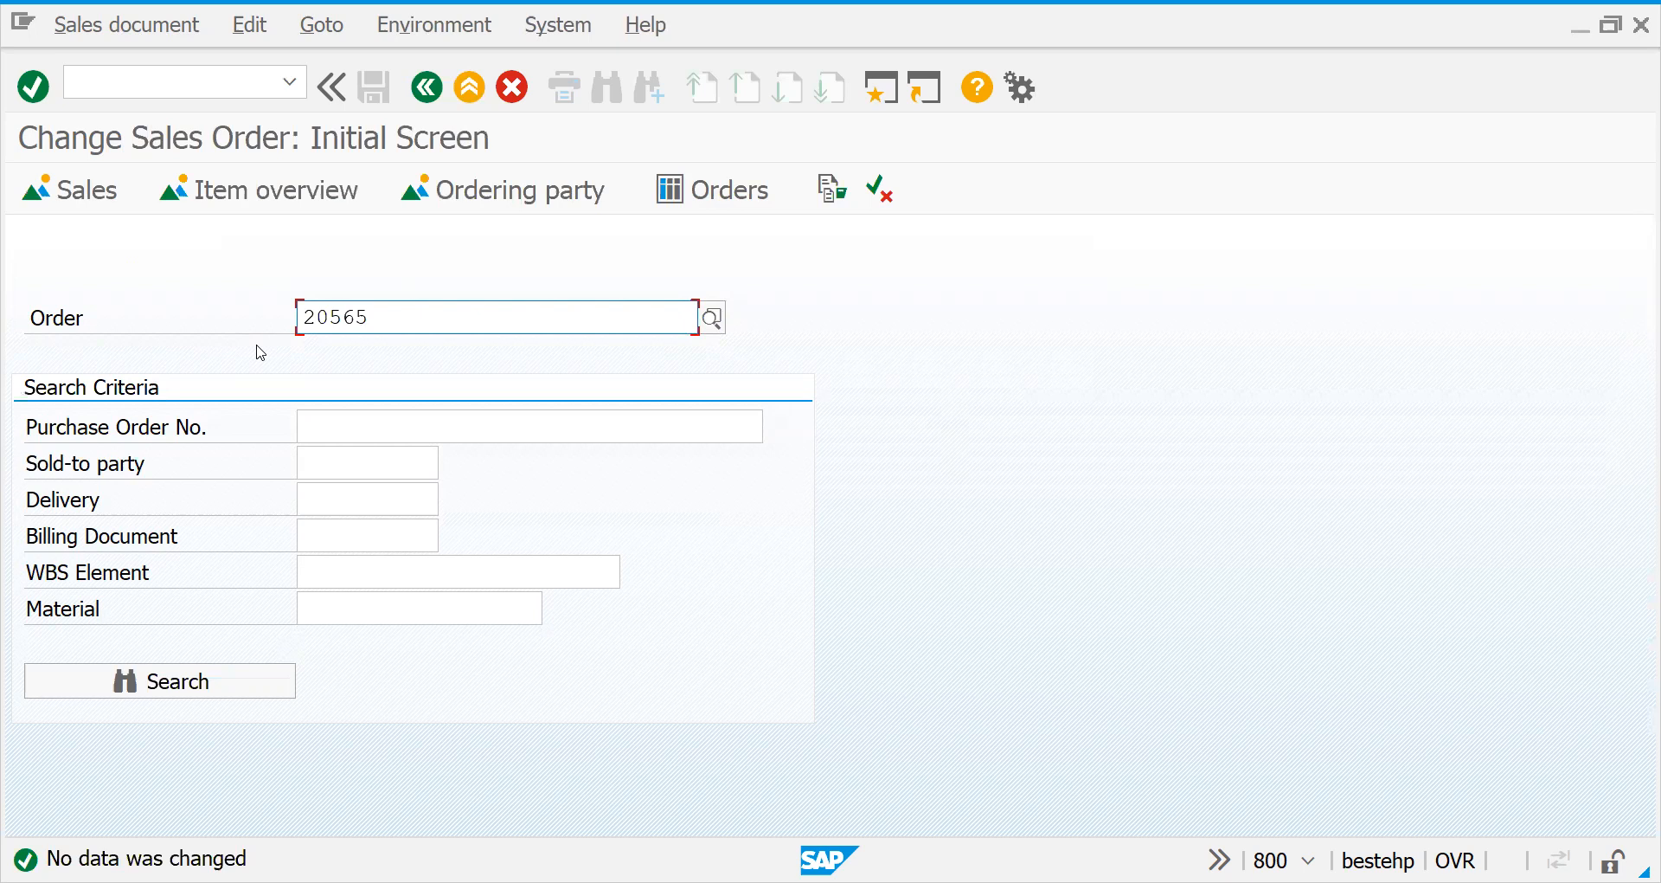
Step: Reopen transaction VL01N and create the outbound delivery with the preset shipping point, selection date and order
click(143, 89)
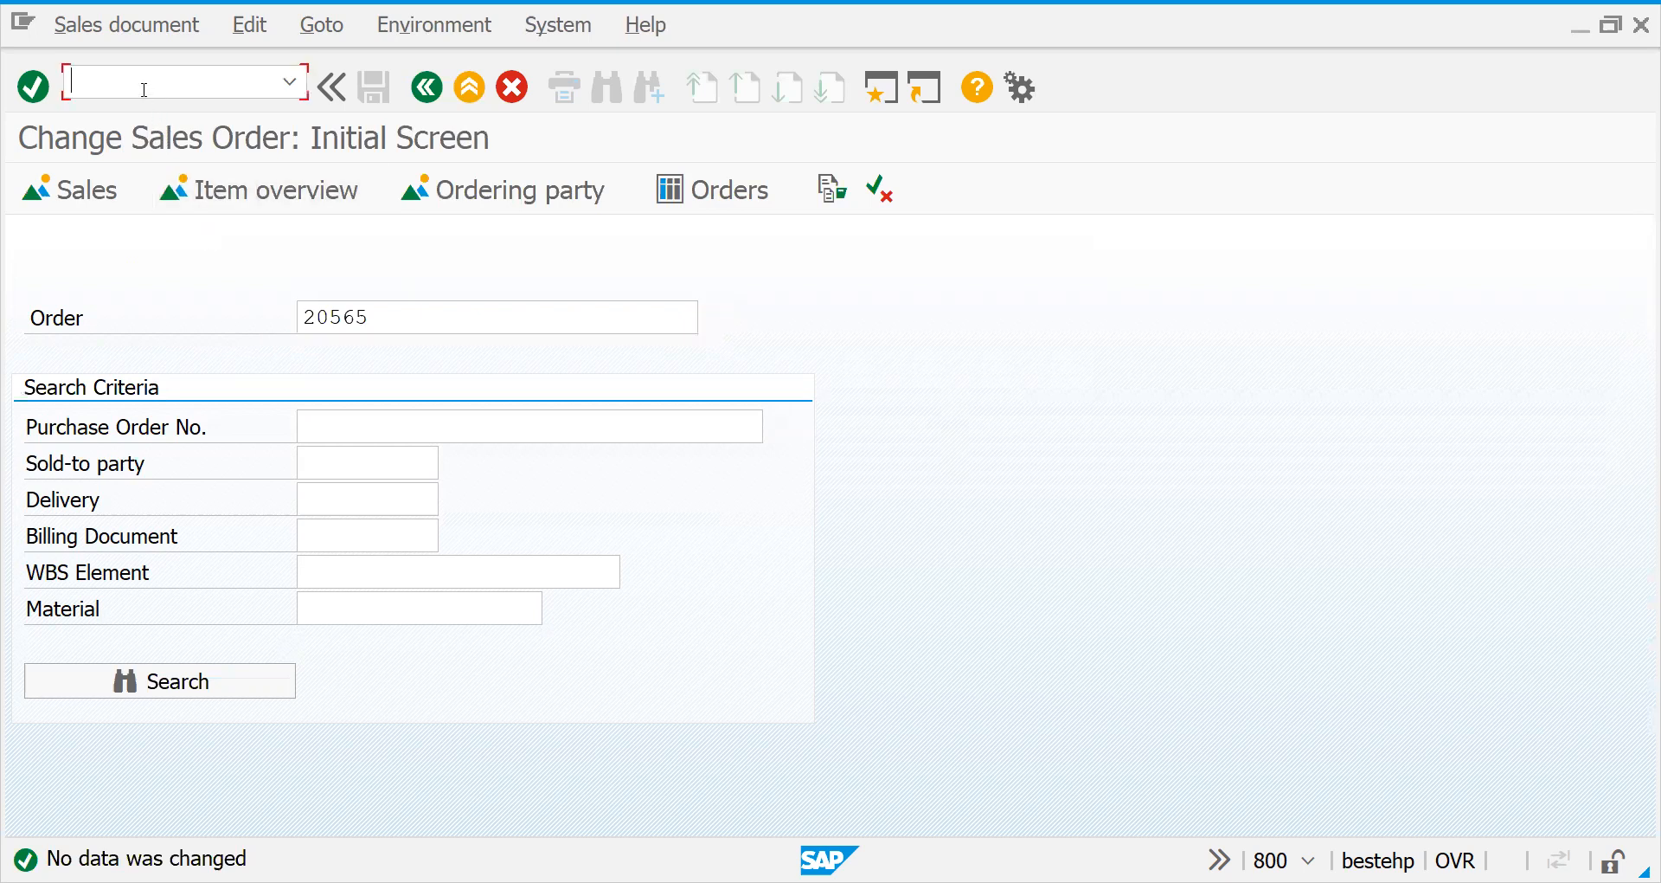
text(/NVL01N)
key(Return)
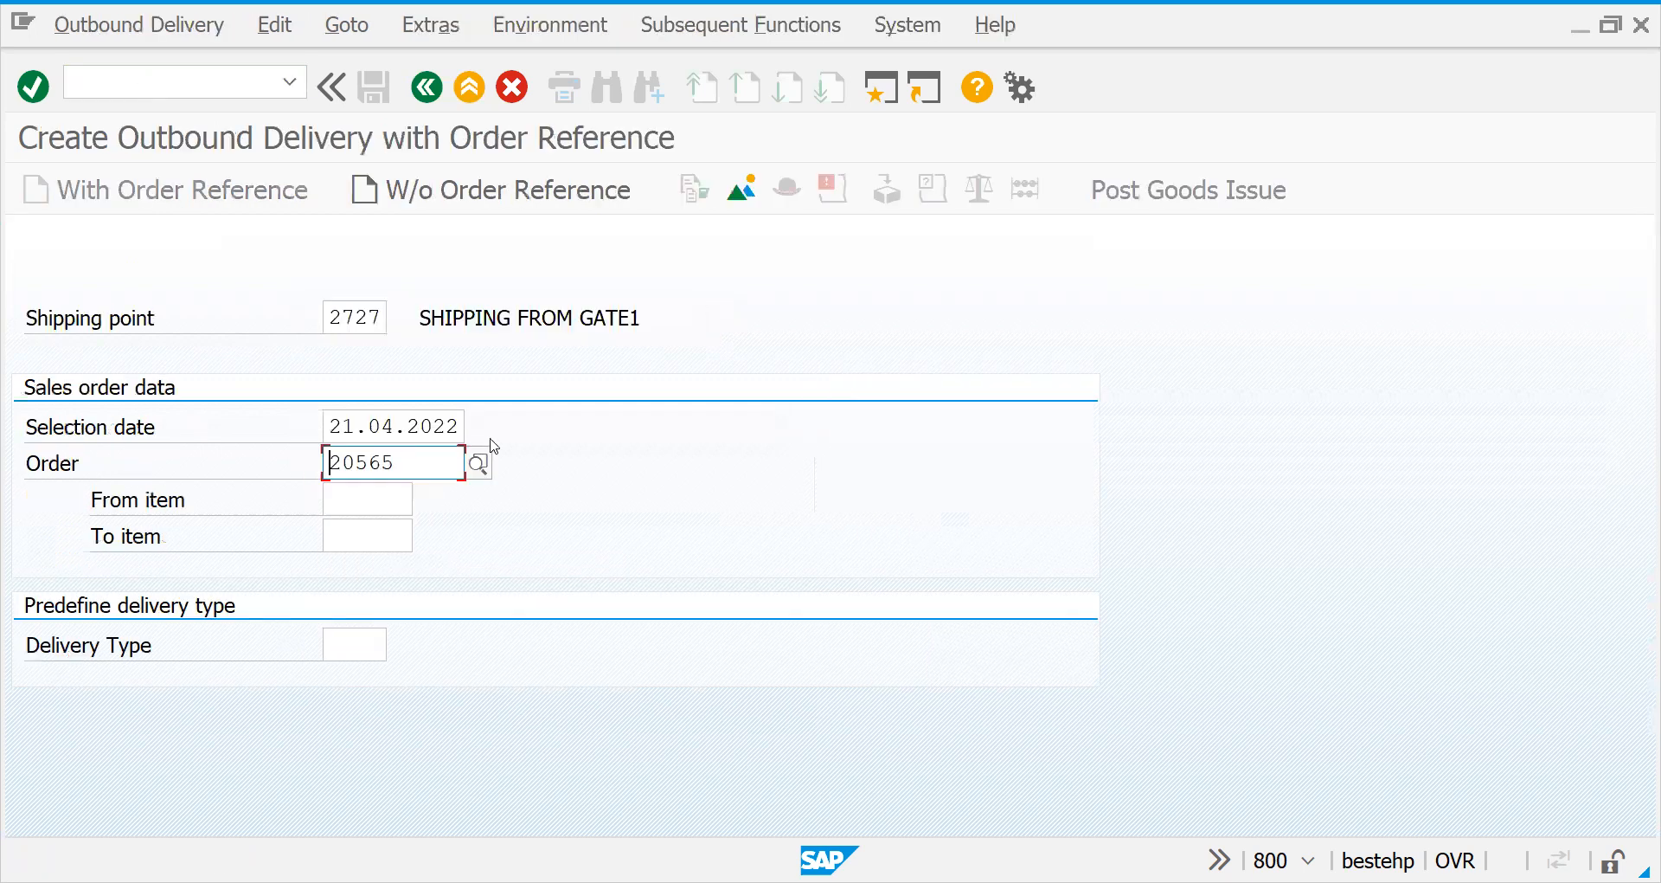
key(Return)
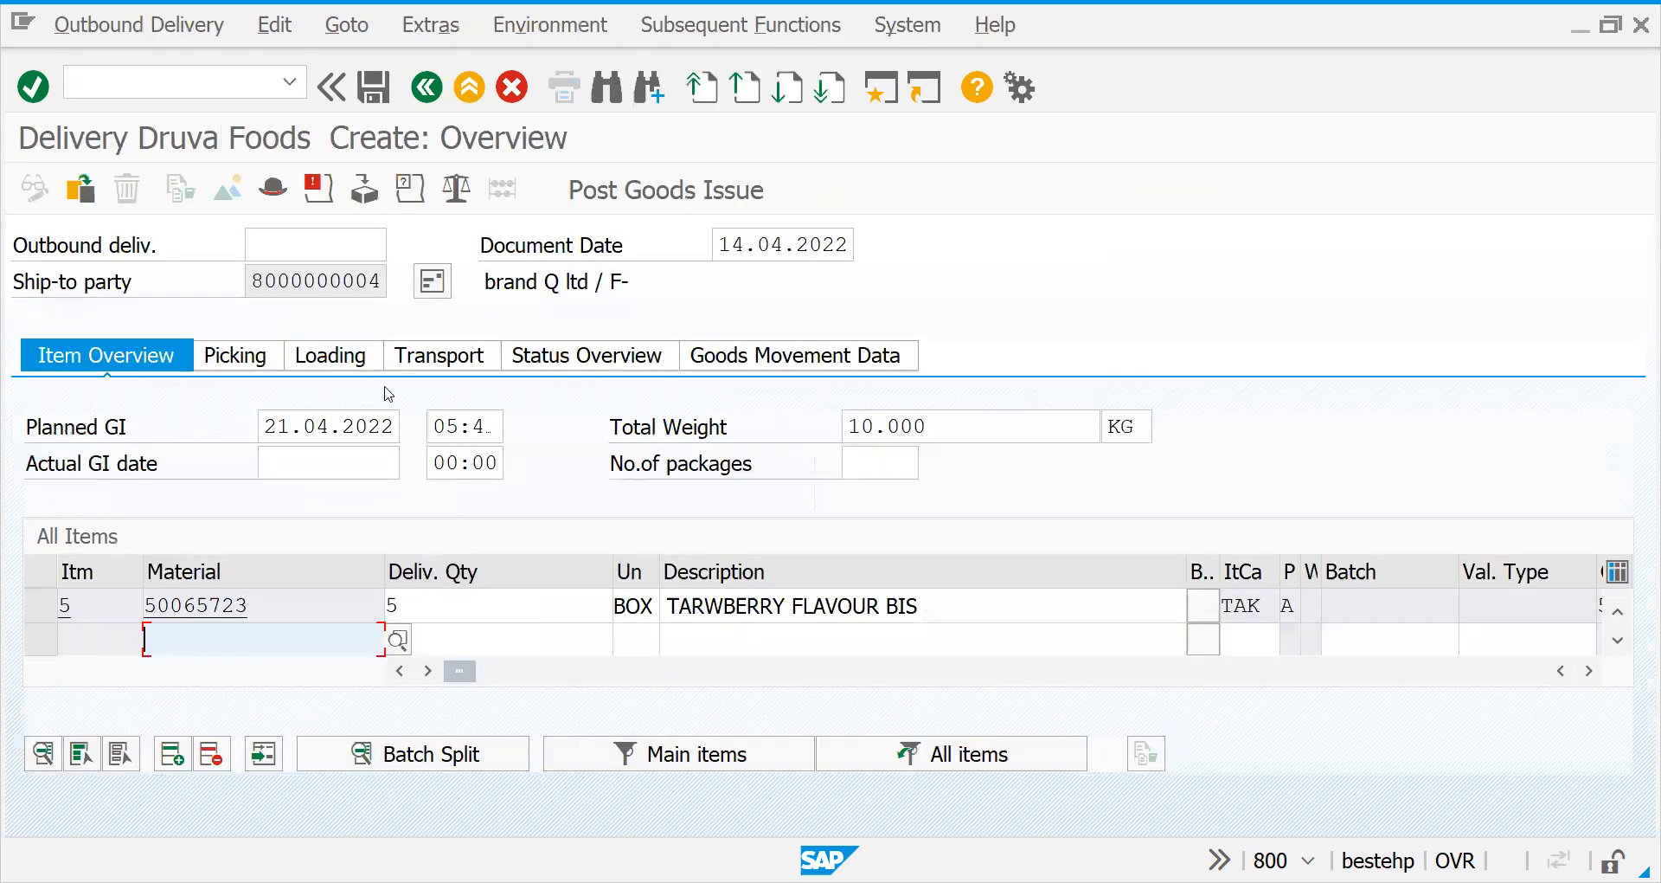
Step: Enter a picked quantity of 5 for the delivery item and try to post the goods issue
click(257, 353)
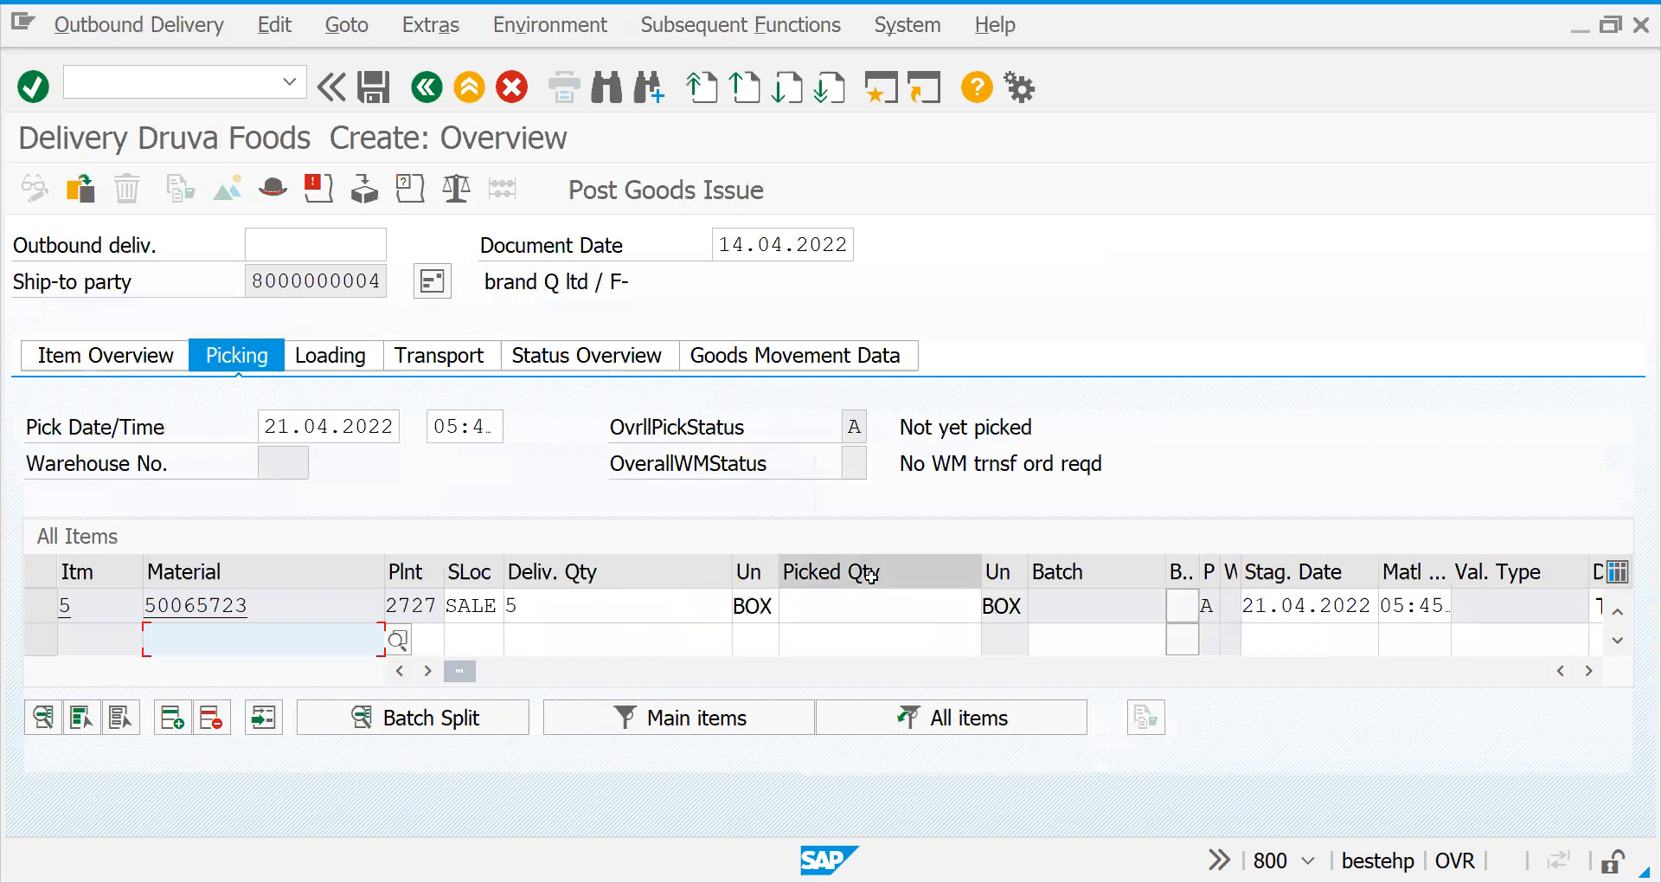
click(871, 602)
text(5)
key(Return)
click(610, 192)
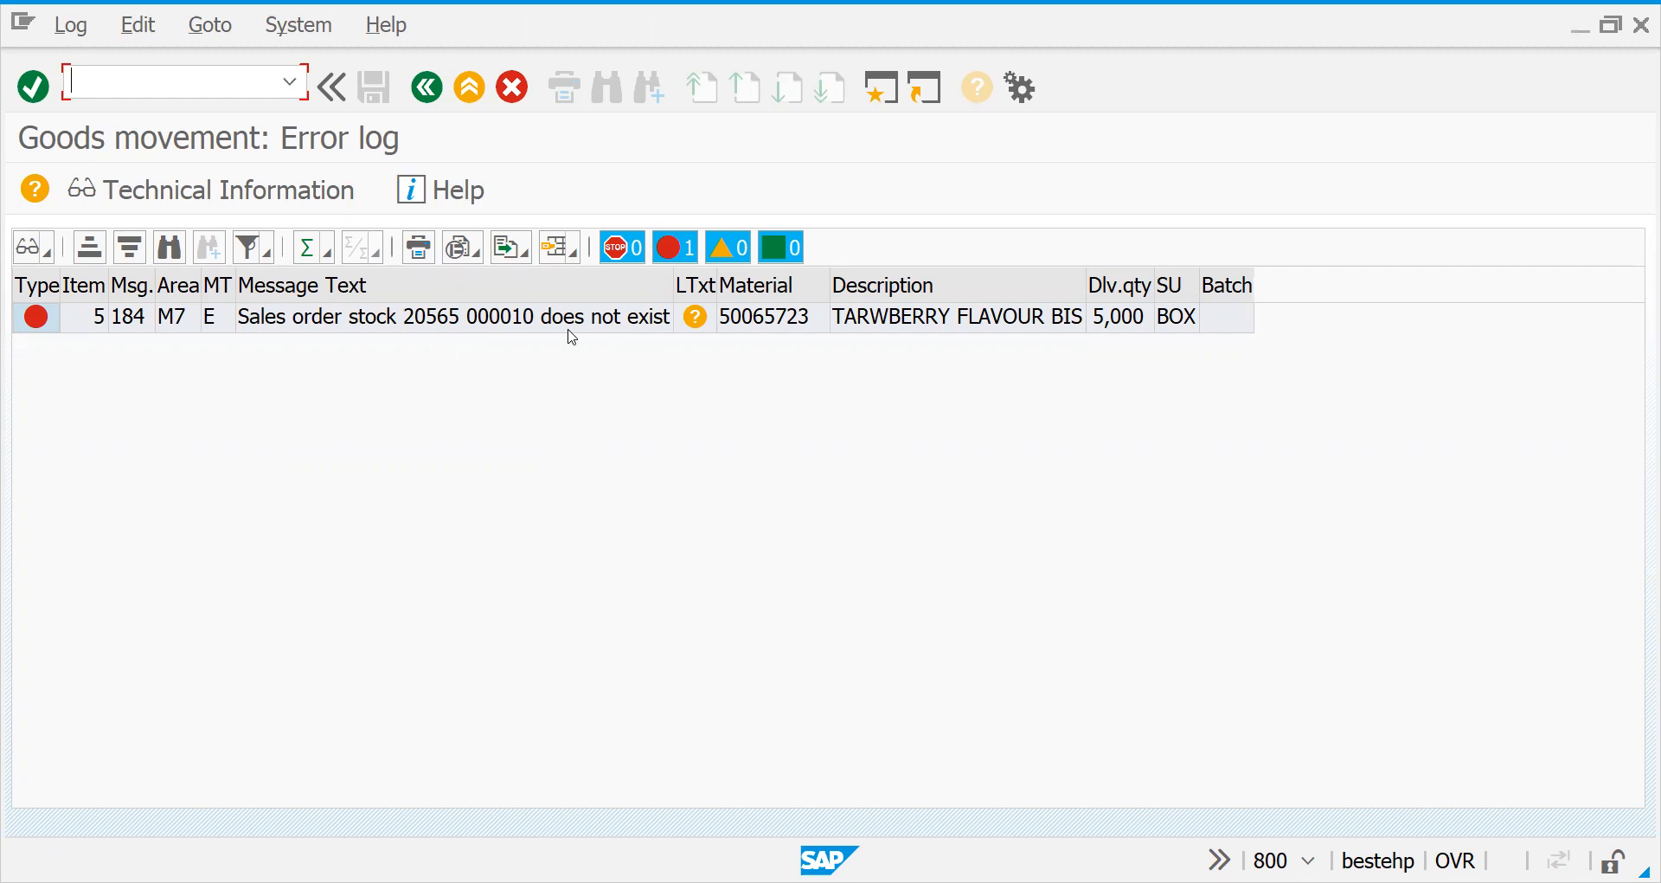
Step: Start a goods receipt in transaction MB1C with movement type 561, plant 2727 and storage location SALE
click(424, 97)
text(/NM)
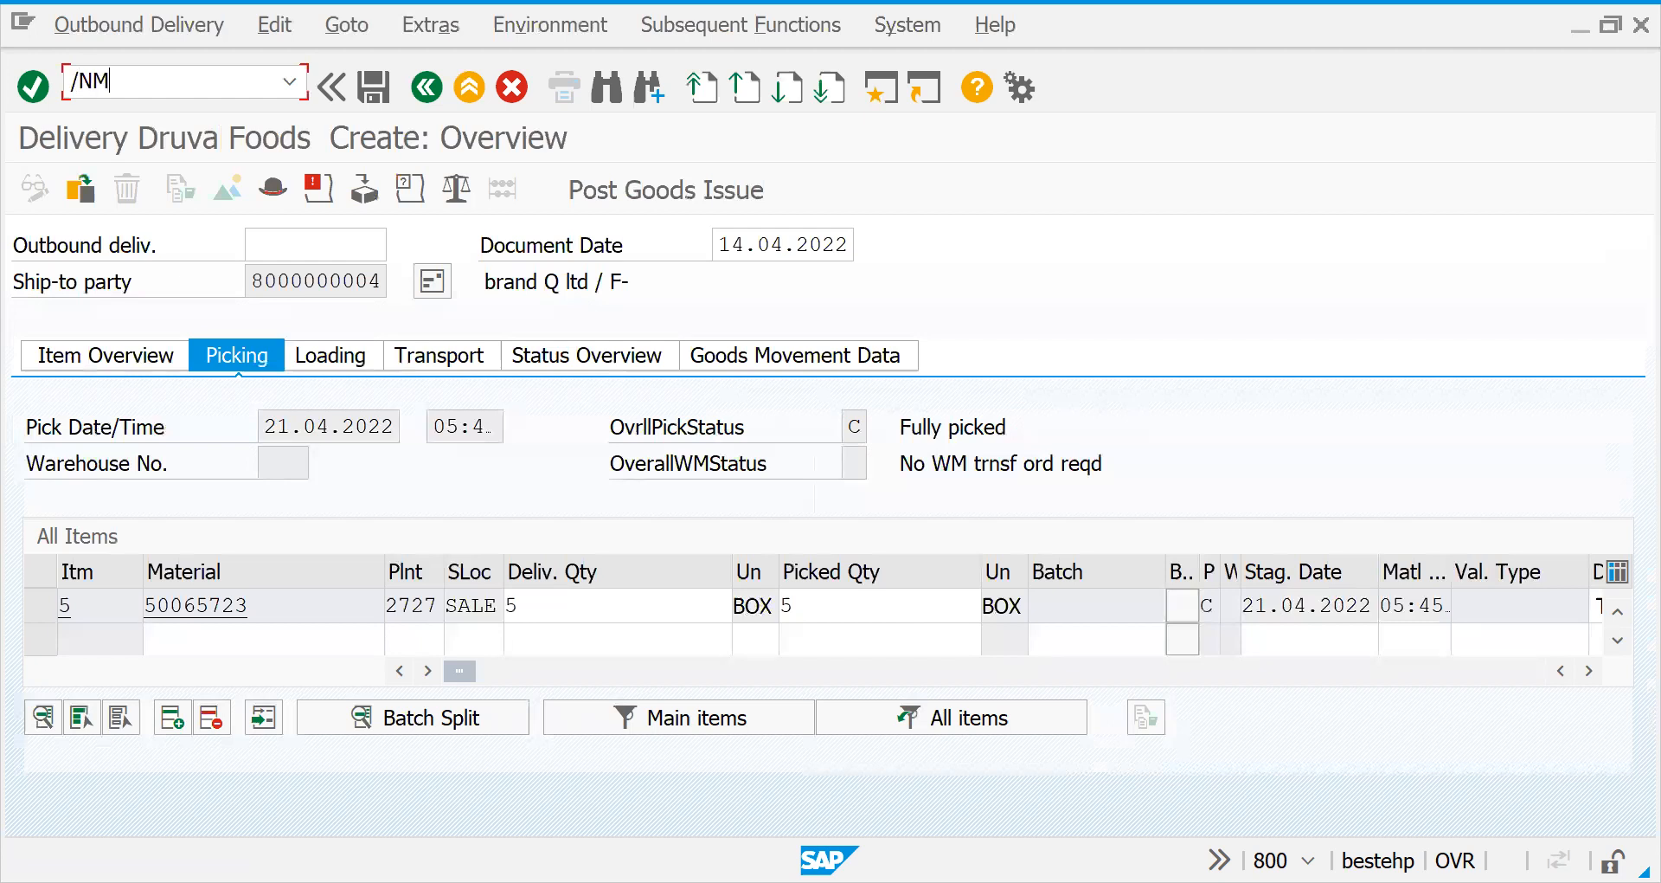
text(B1C)
key(Return)
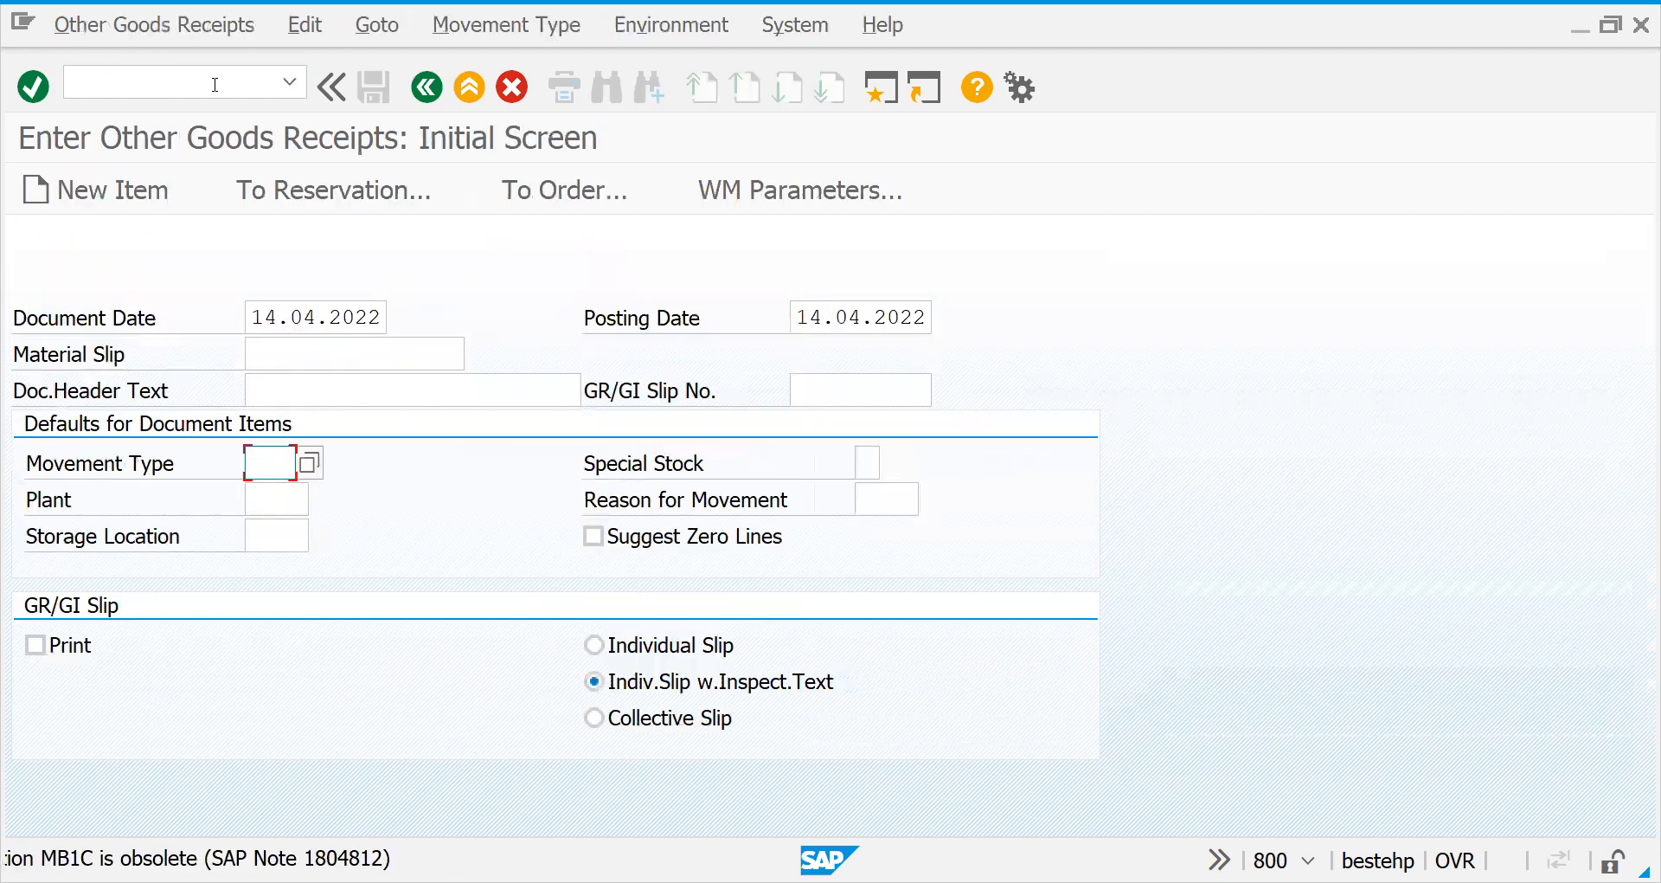
text(561)
key(Tab)
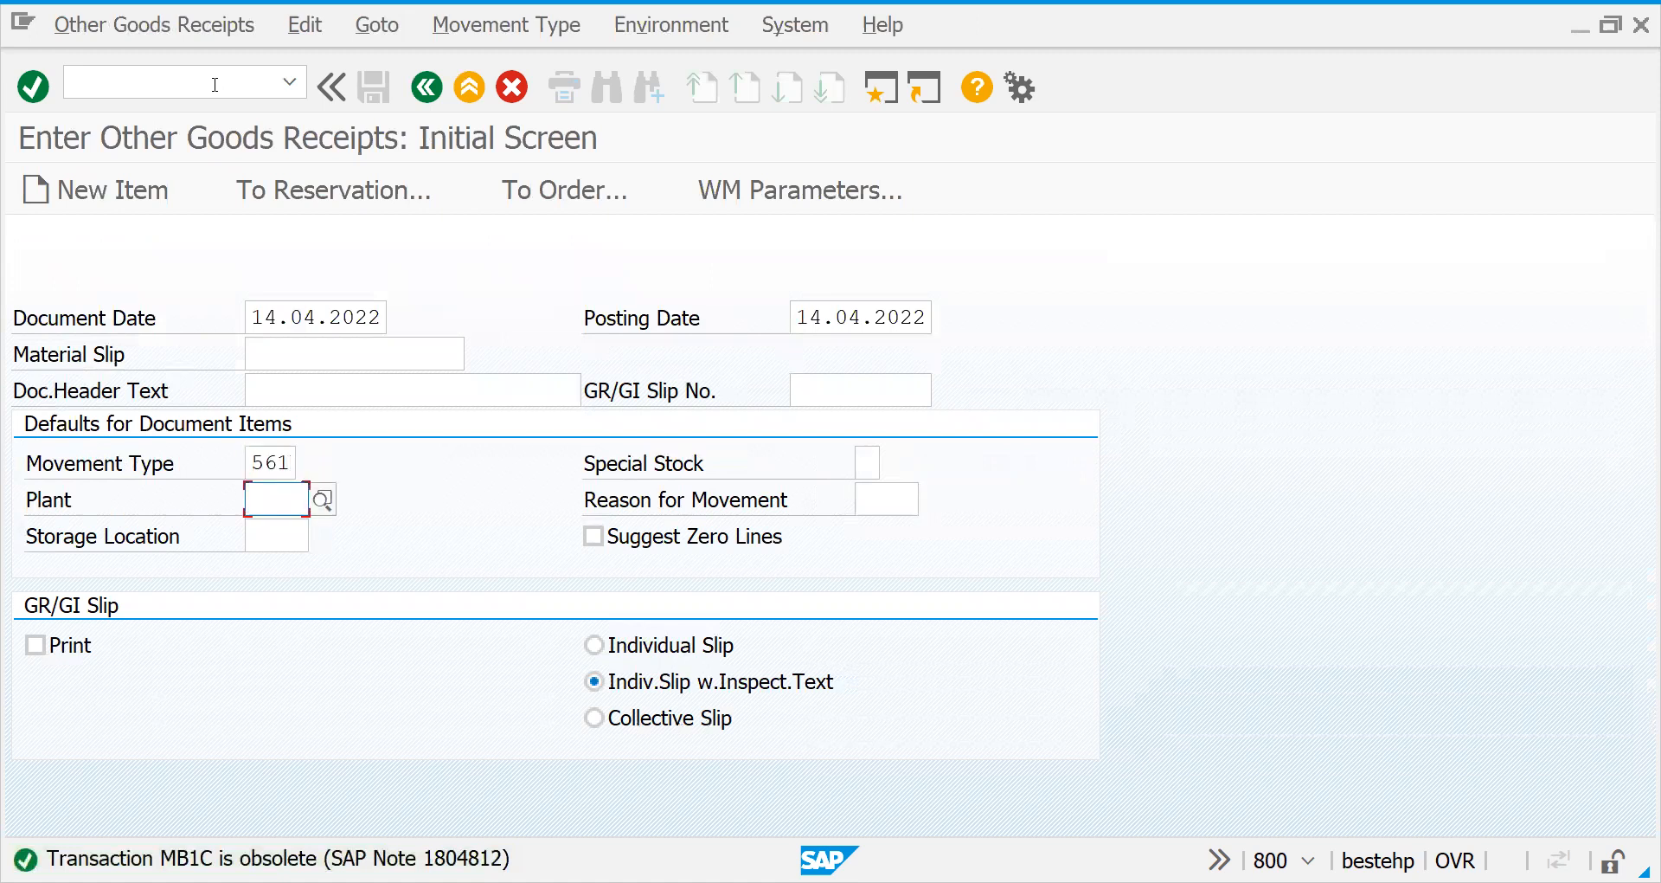
text(2727)
key(Tab)
text(SALE)
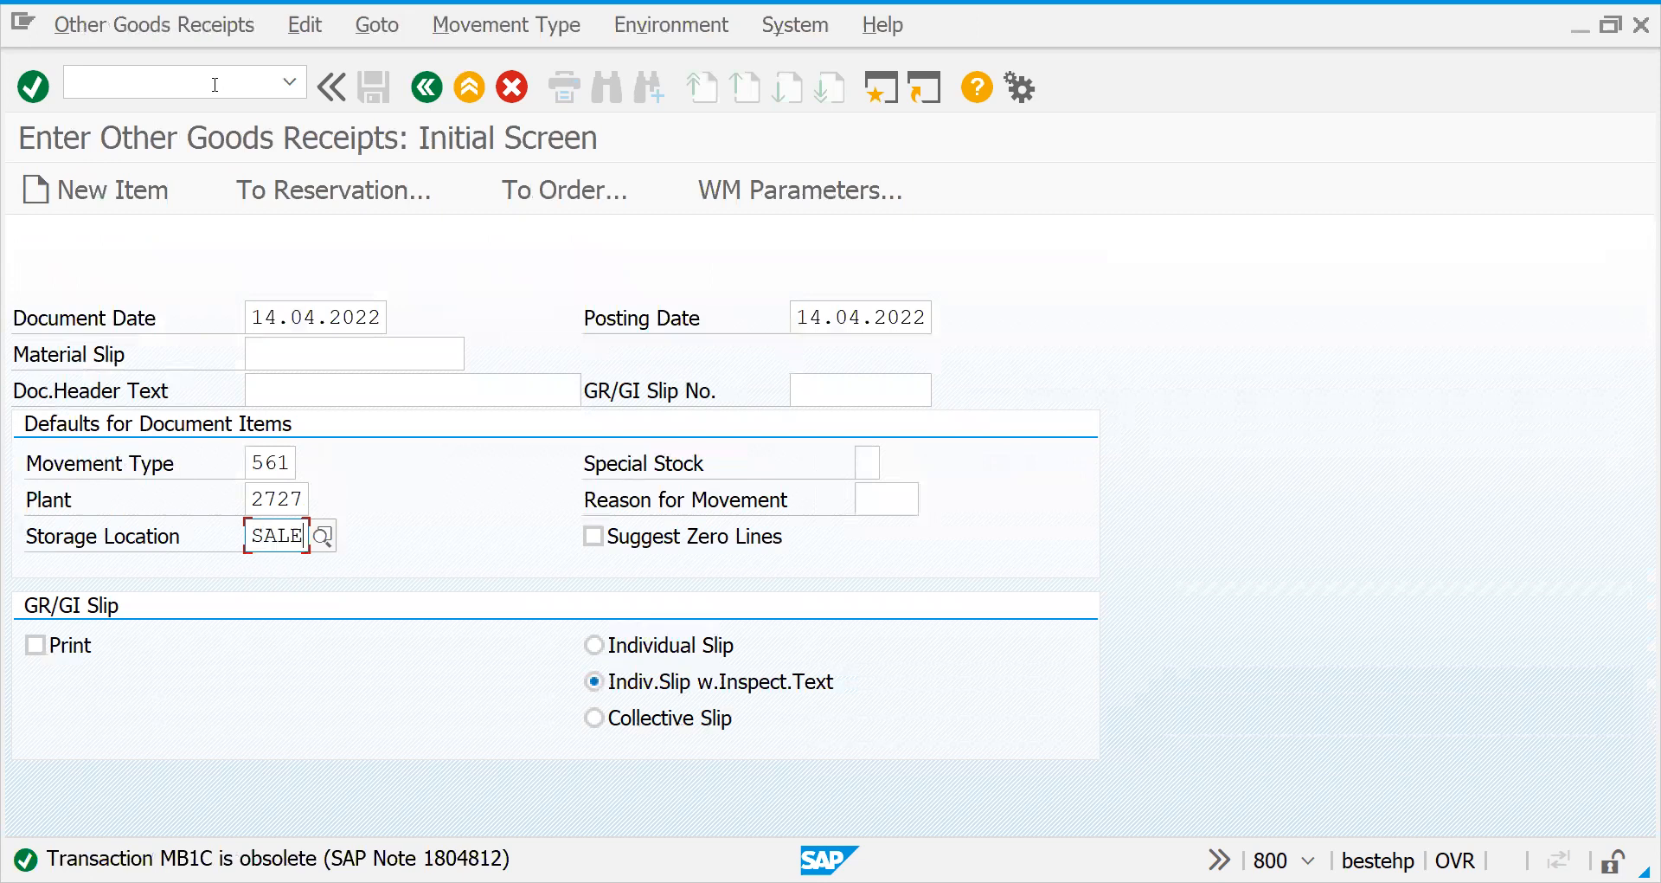
Step: Set the goods receipt's special stock indicator to E and proceed to the new items entry
click(868, 460)
text(E)
click(754, 470)
key(Return)
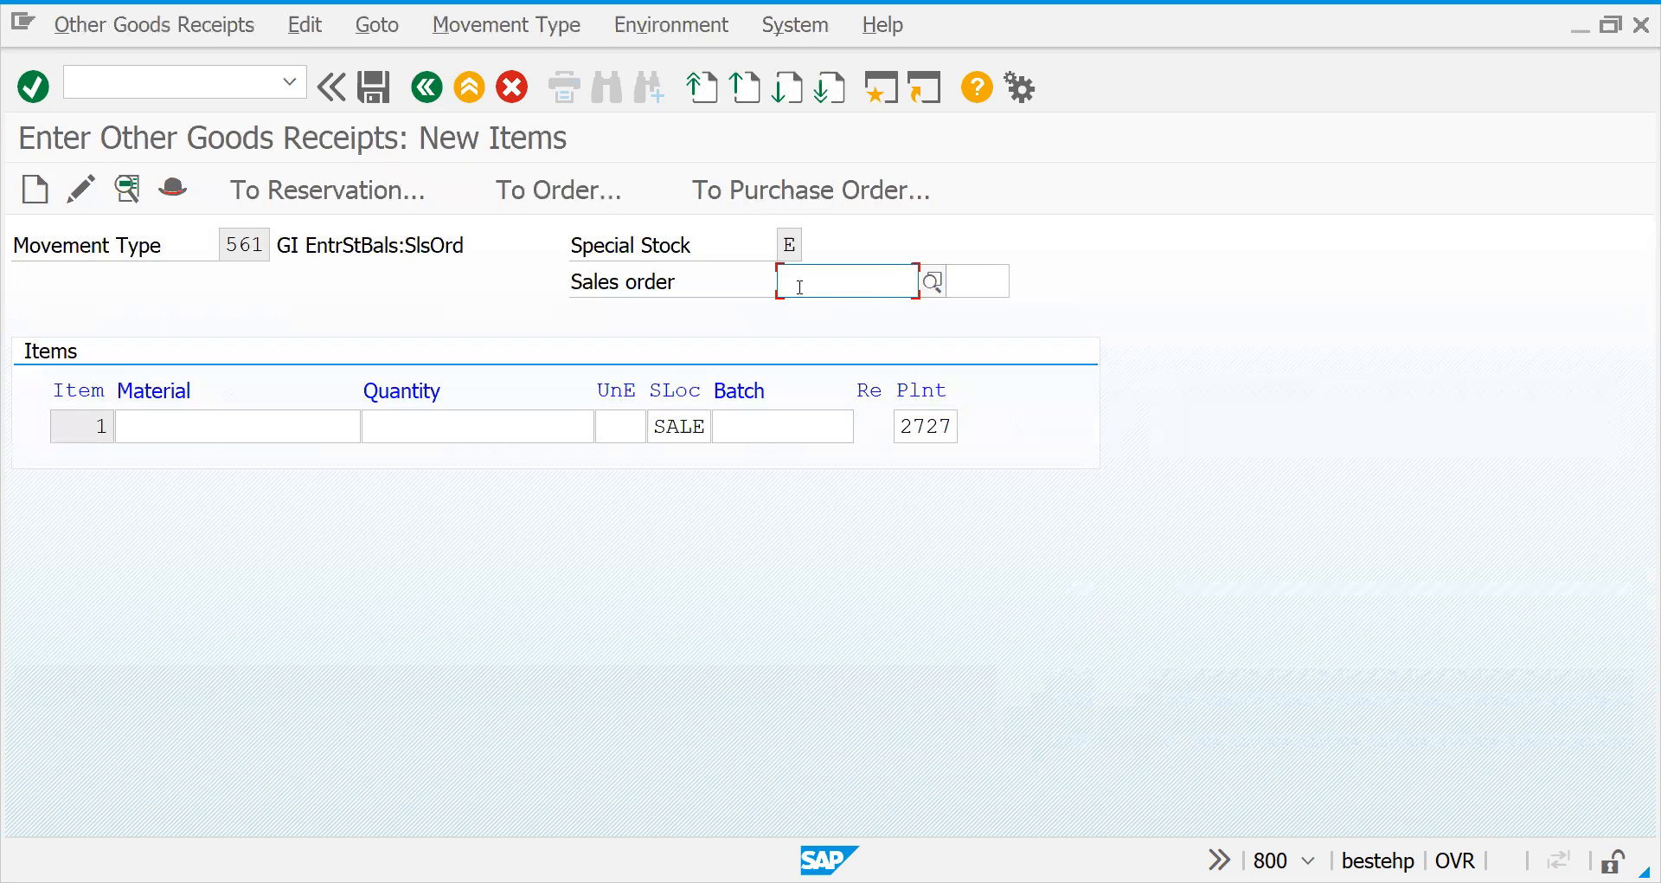
Step: Open the existing sales order for change in a separate session with transaction VA02
click(142, 87)
text(/OVA02)
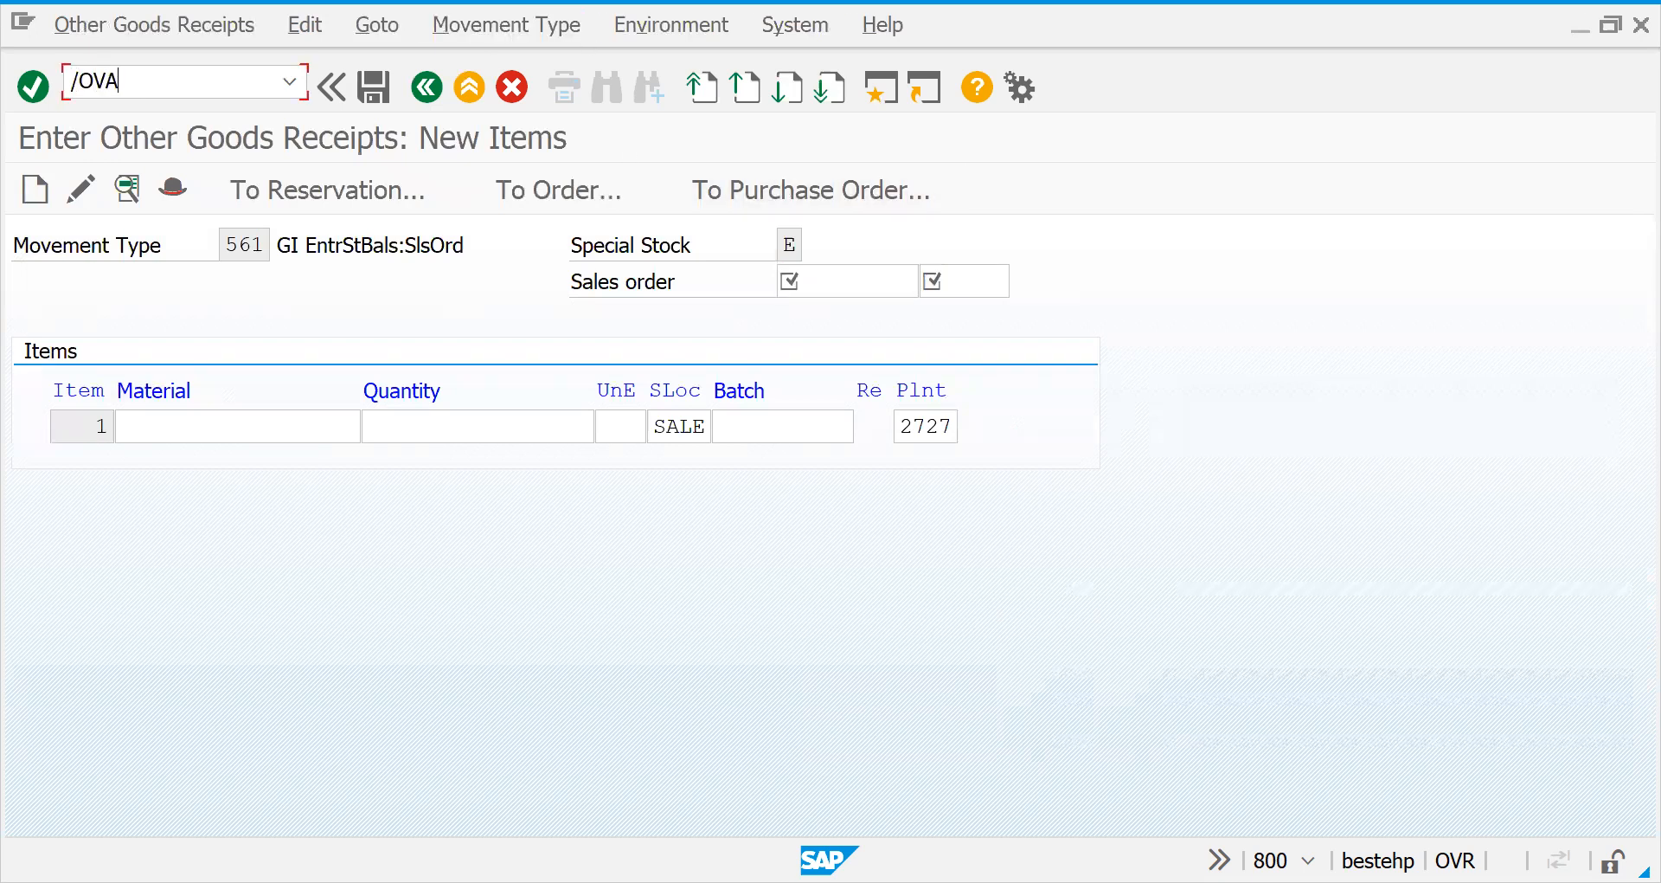
key(Return)
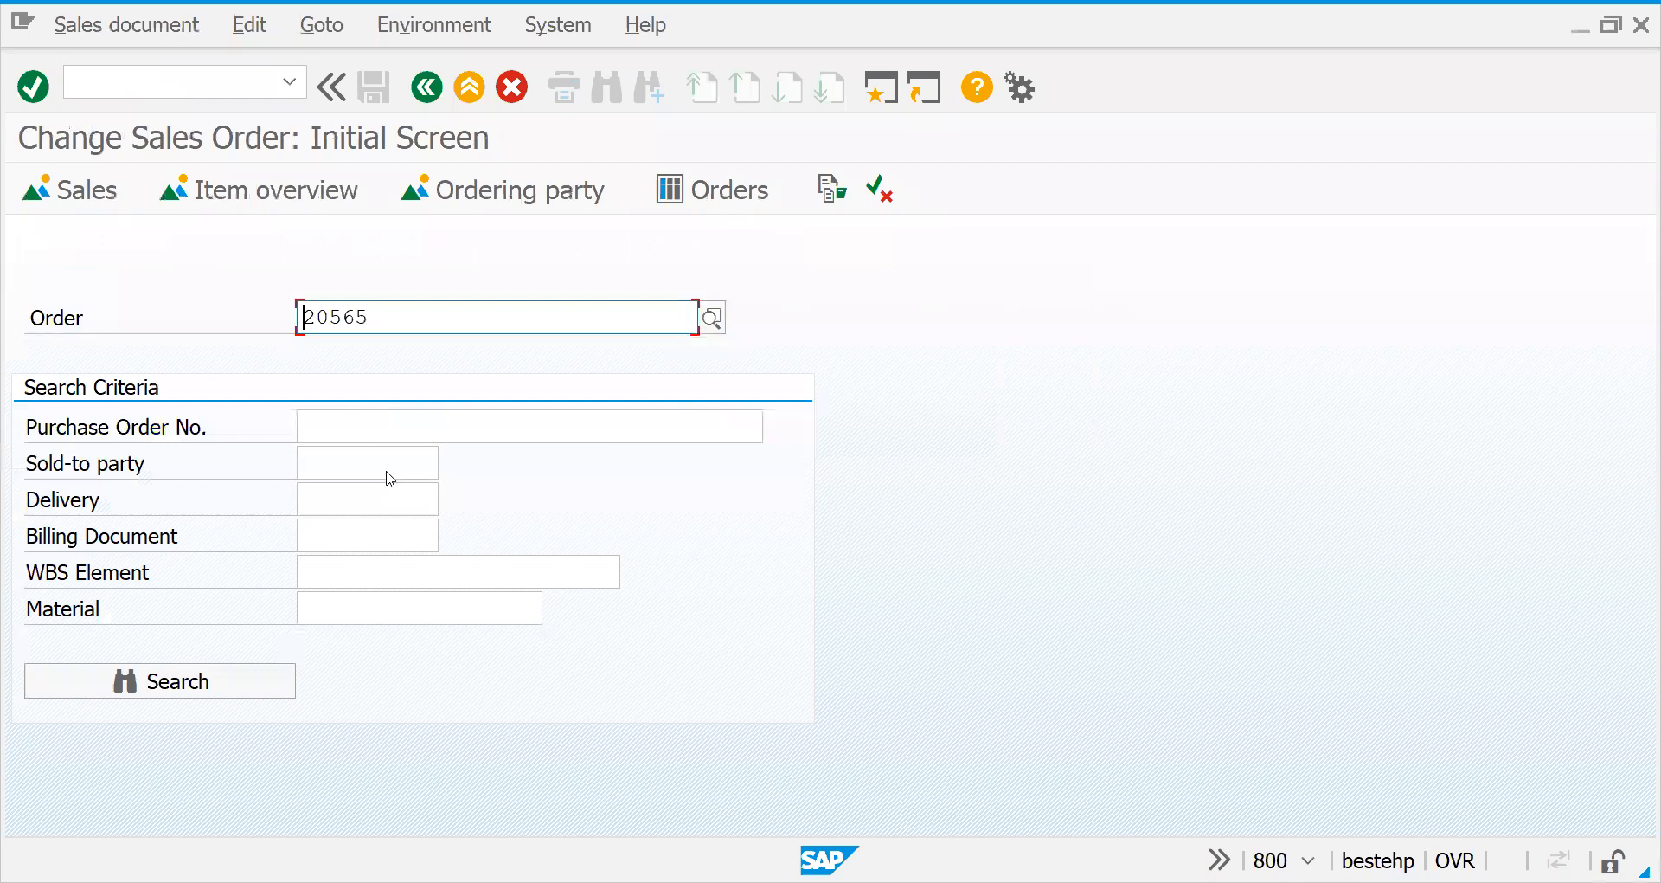
key(Return)
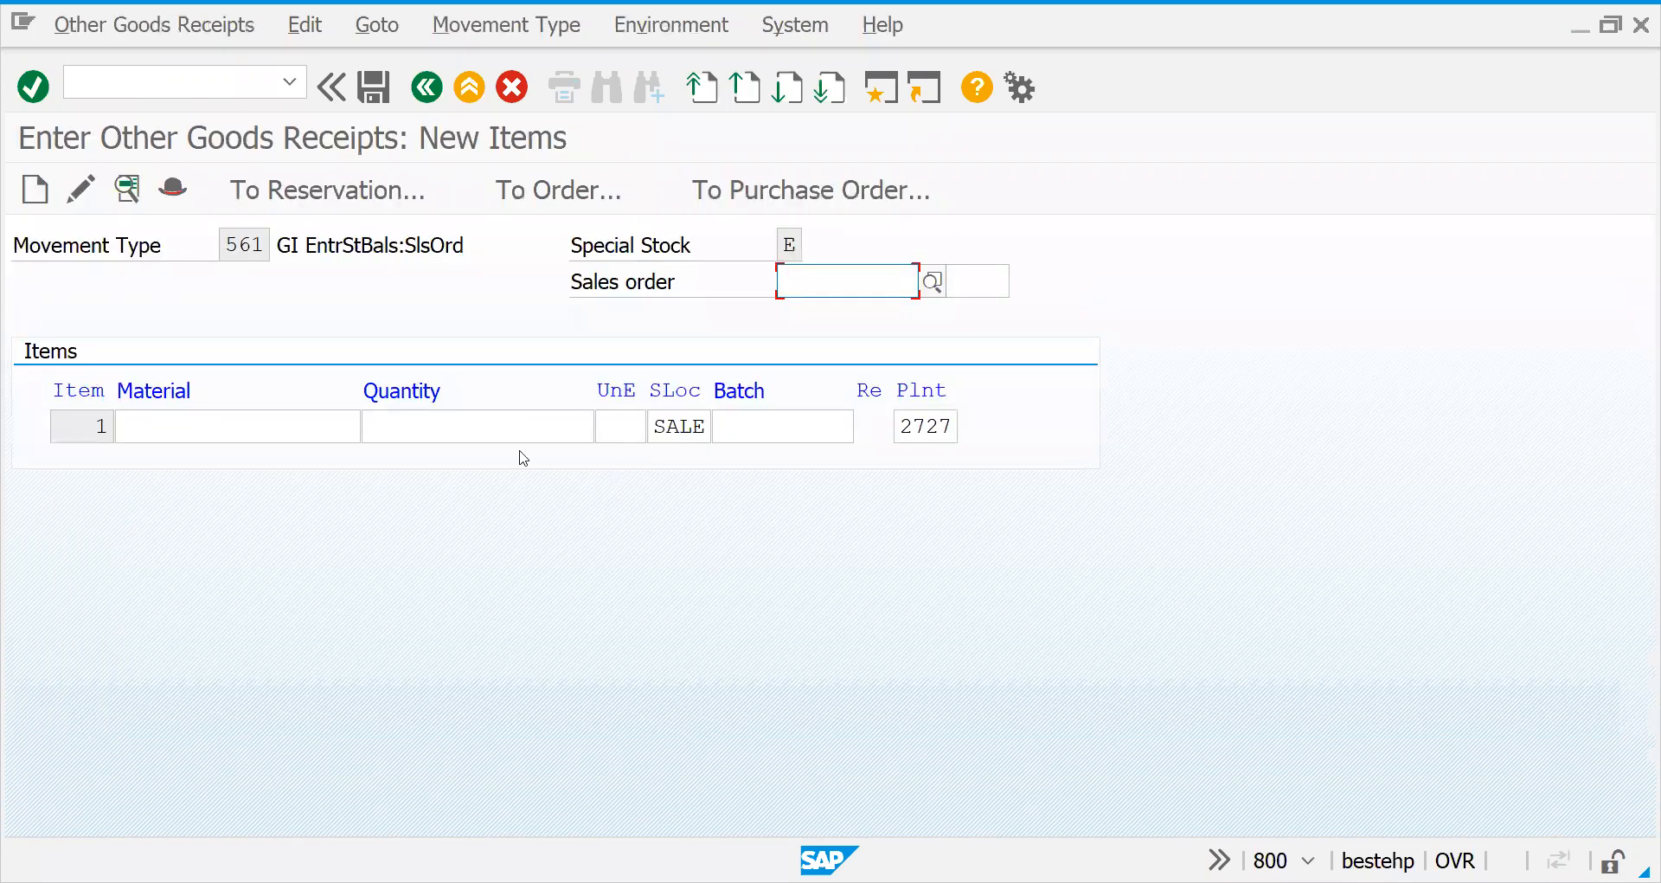
Step: Assign the goods receipt to the biscuit sales order, item 10
click(307, 437)
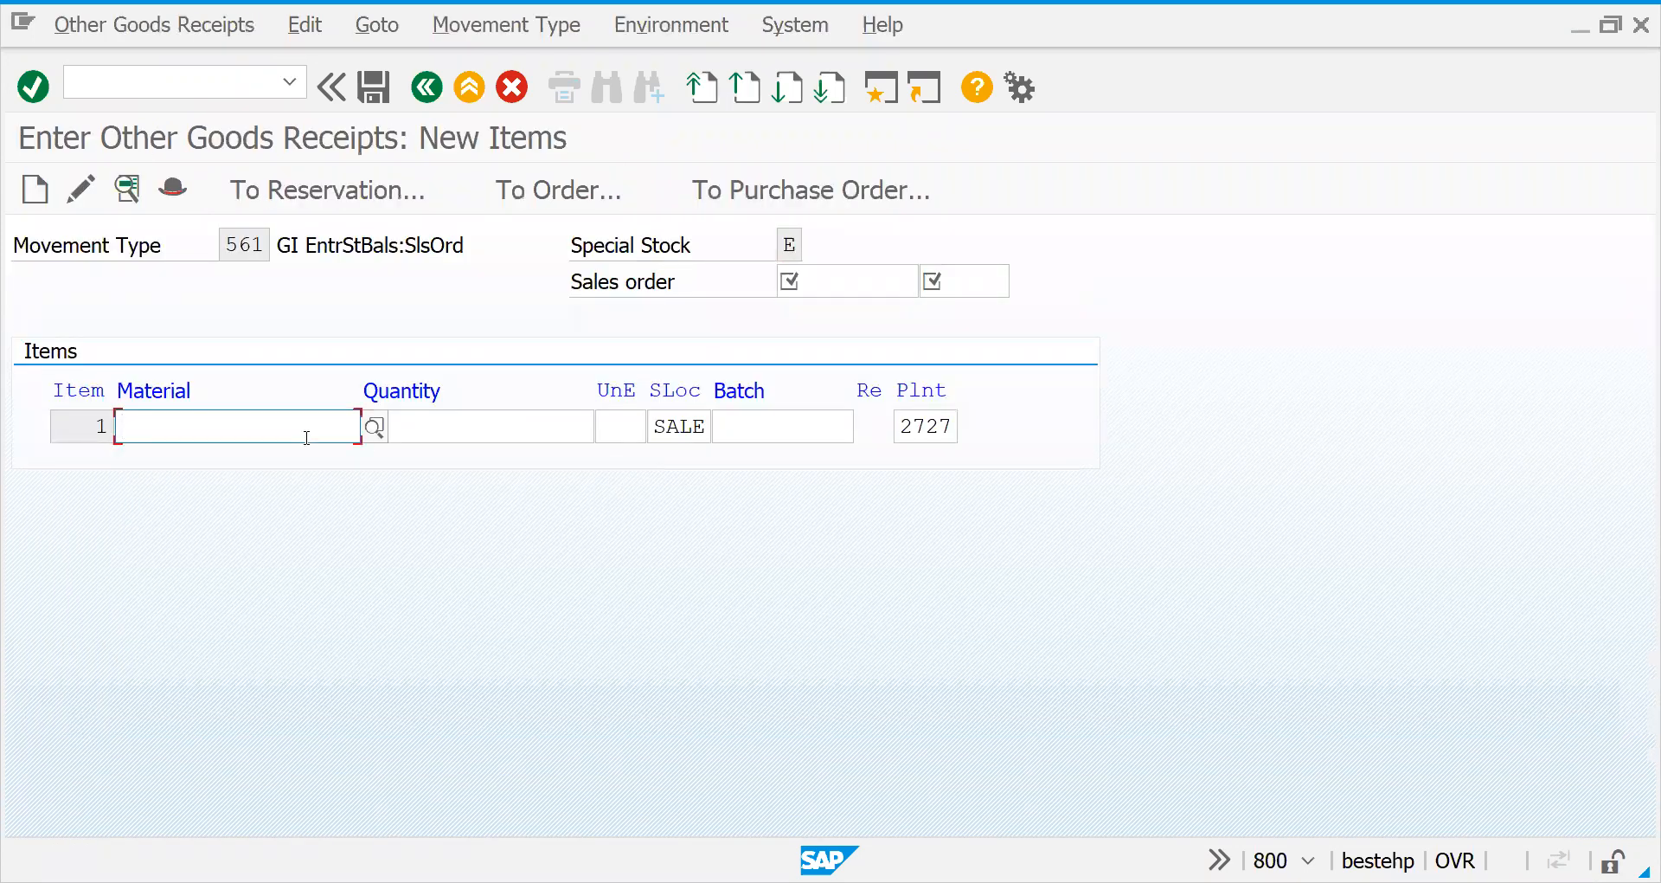
click(829, 279)
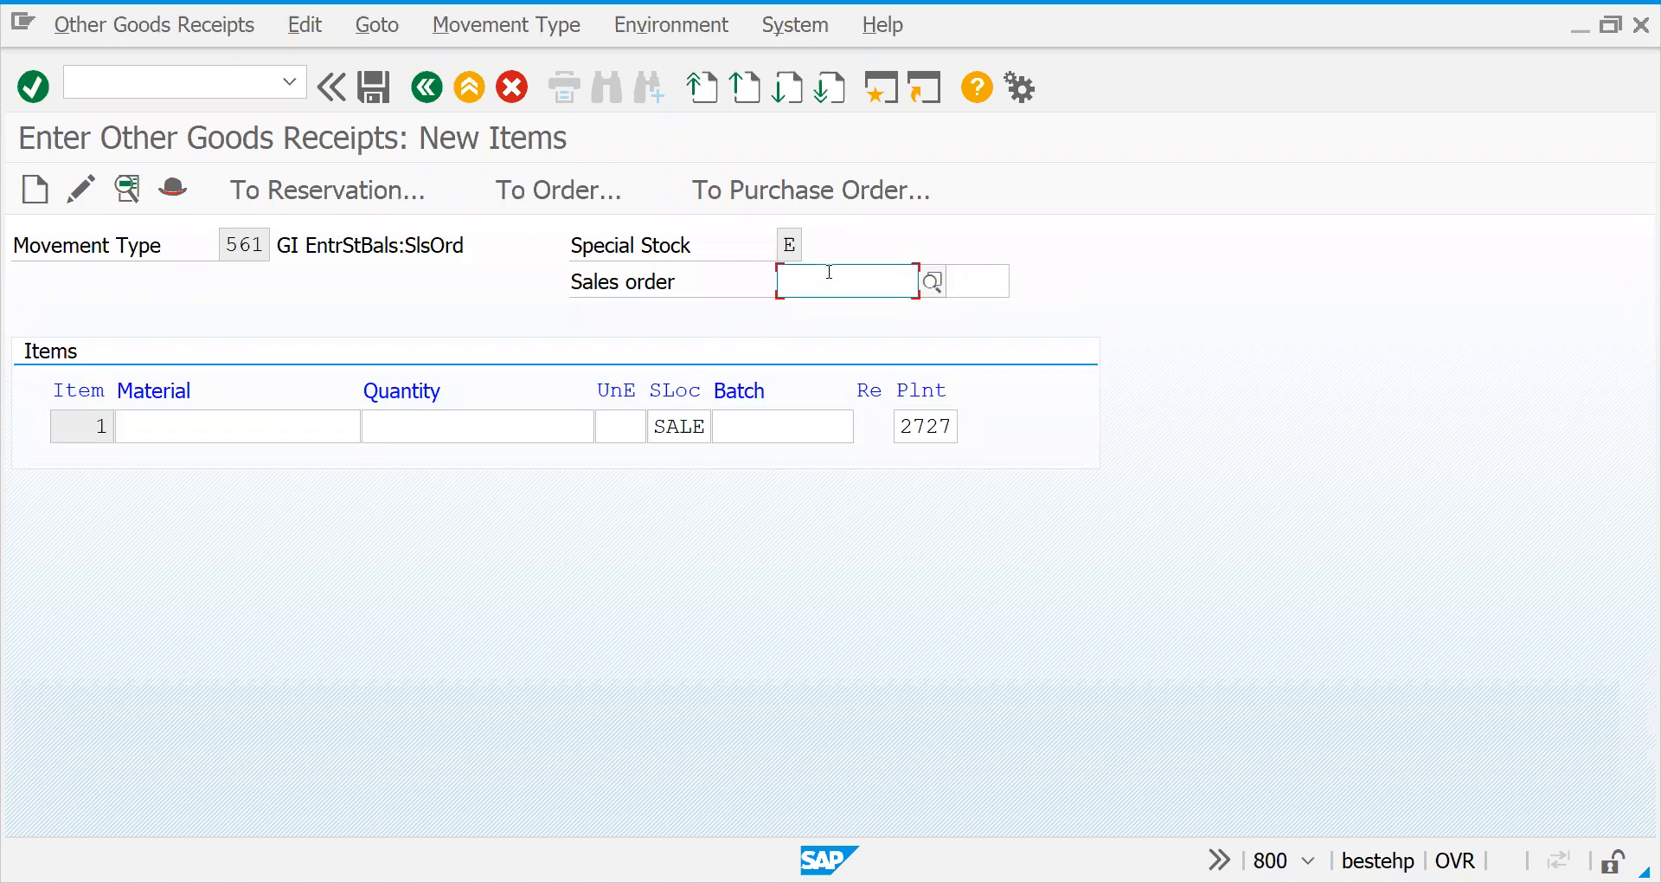
text(20565)
click(978, 285)
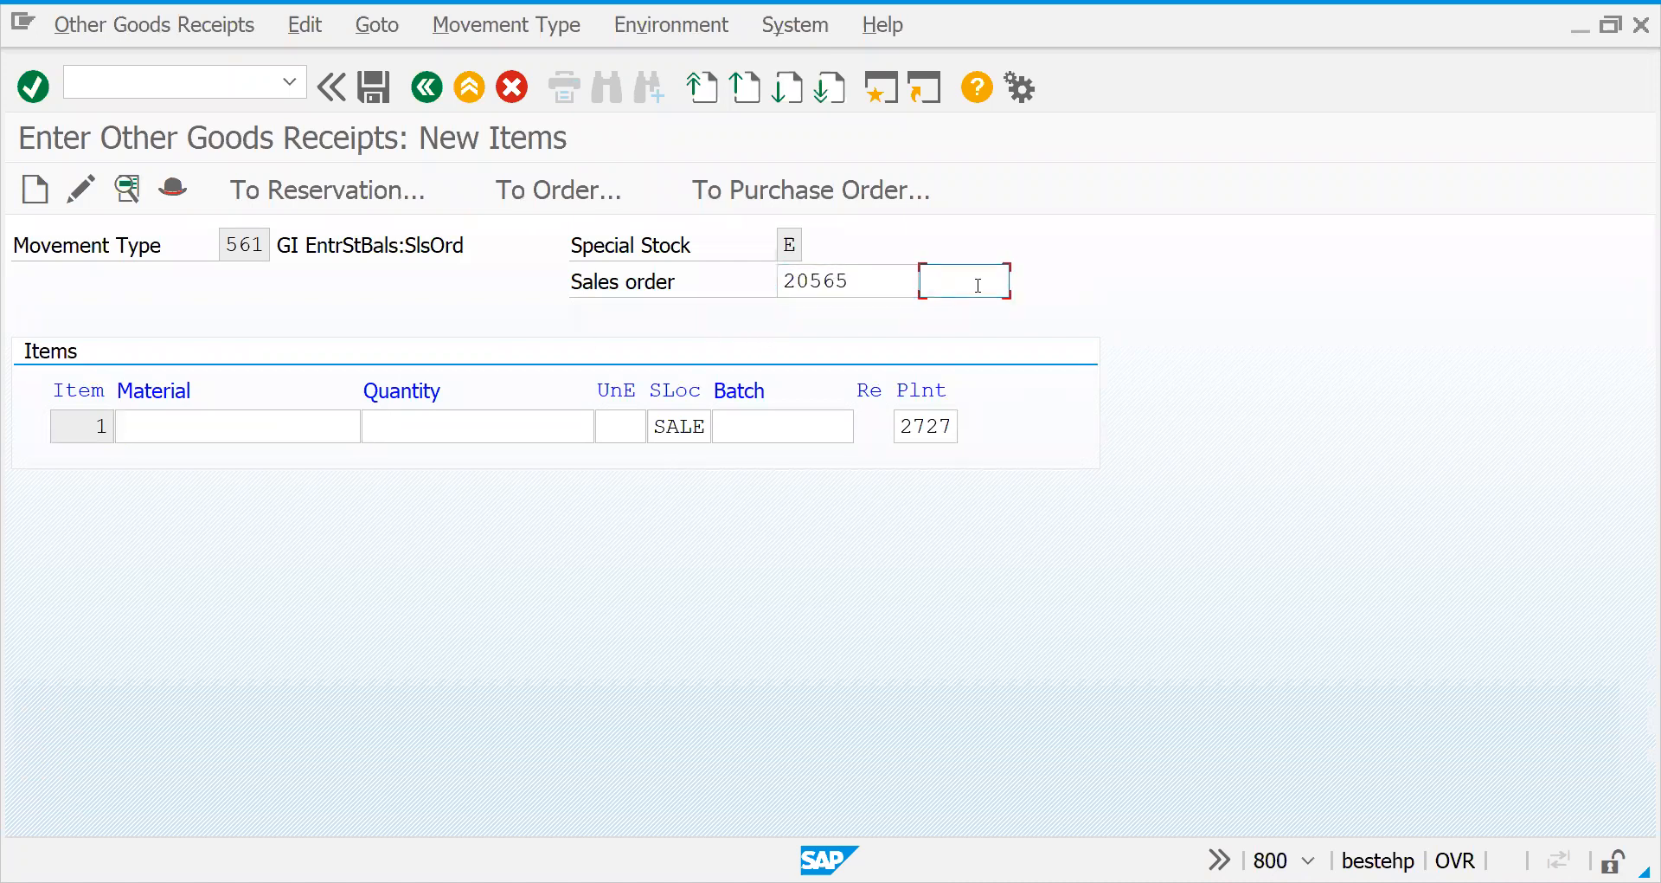
text(10)
Step: Enter the sales order's material 50065723 with quantity 50 as the goods receipt item and post the receipt
key(alt+Tab)
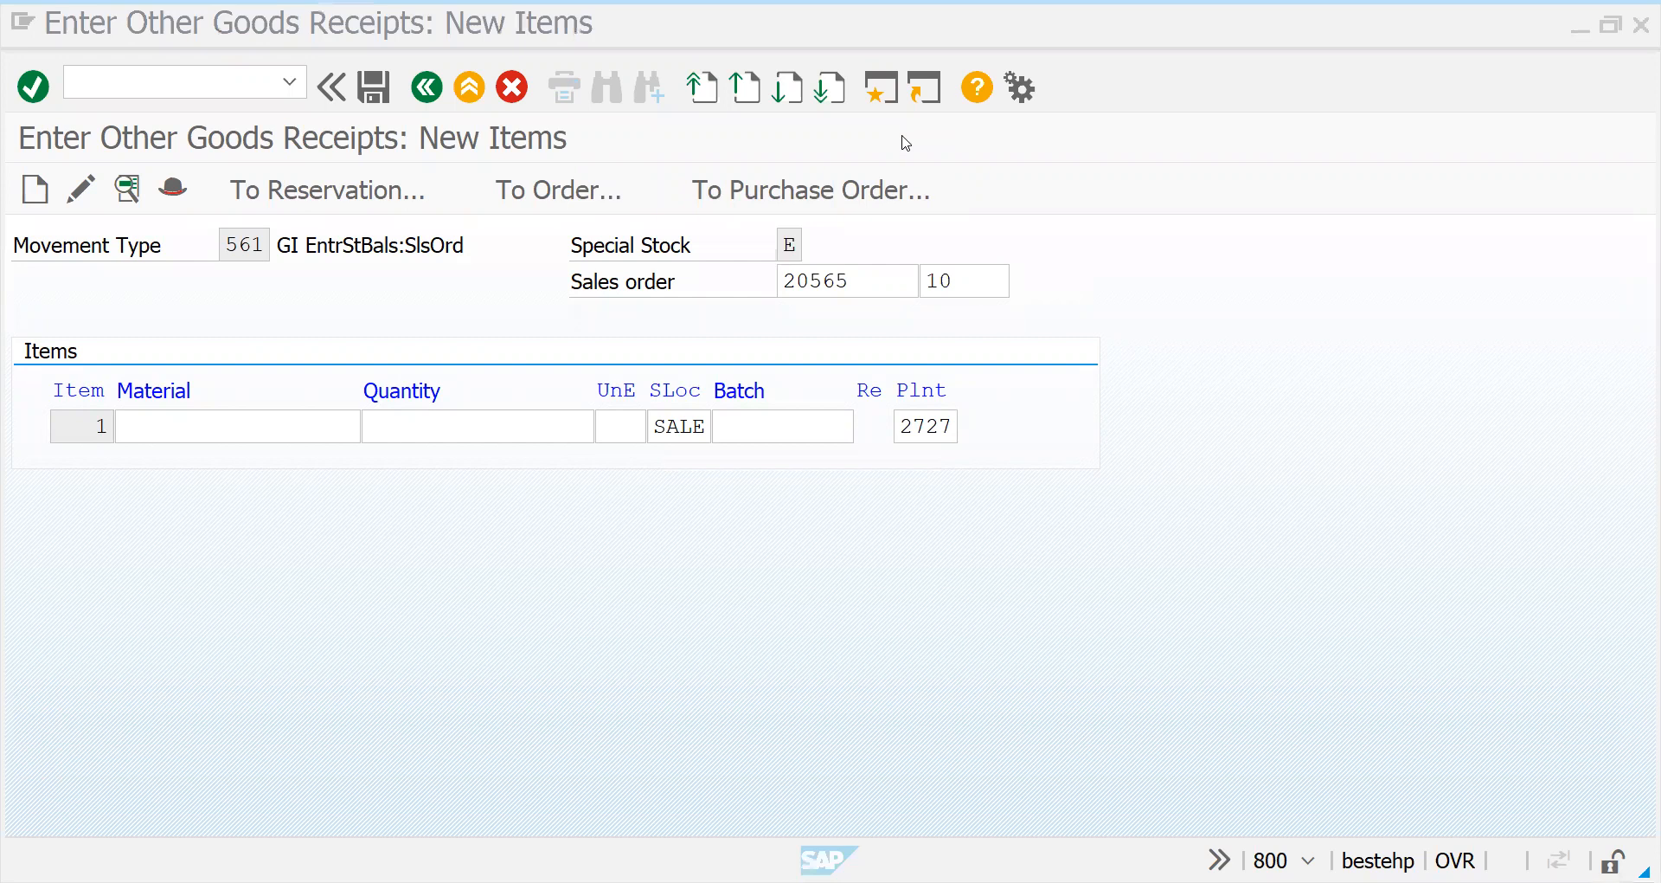
key(alt+Tab)
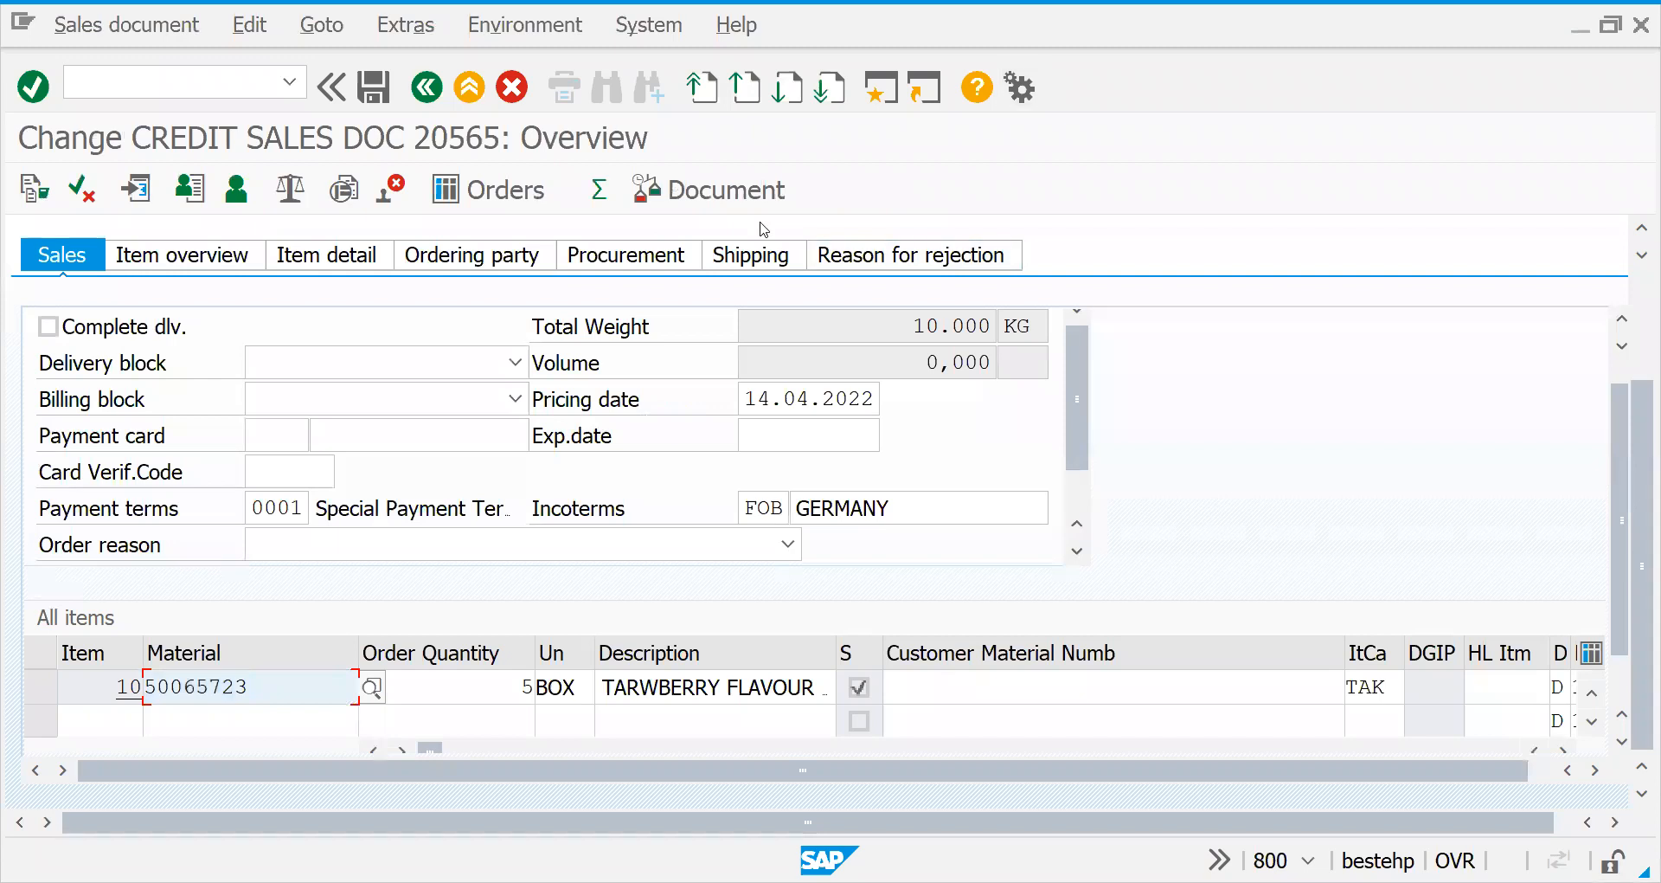
key(alt+Tab)
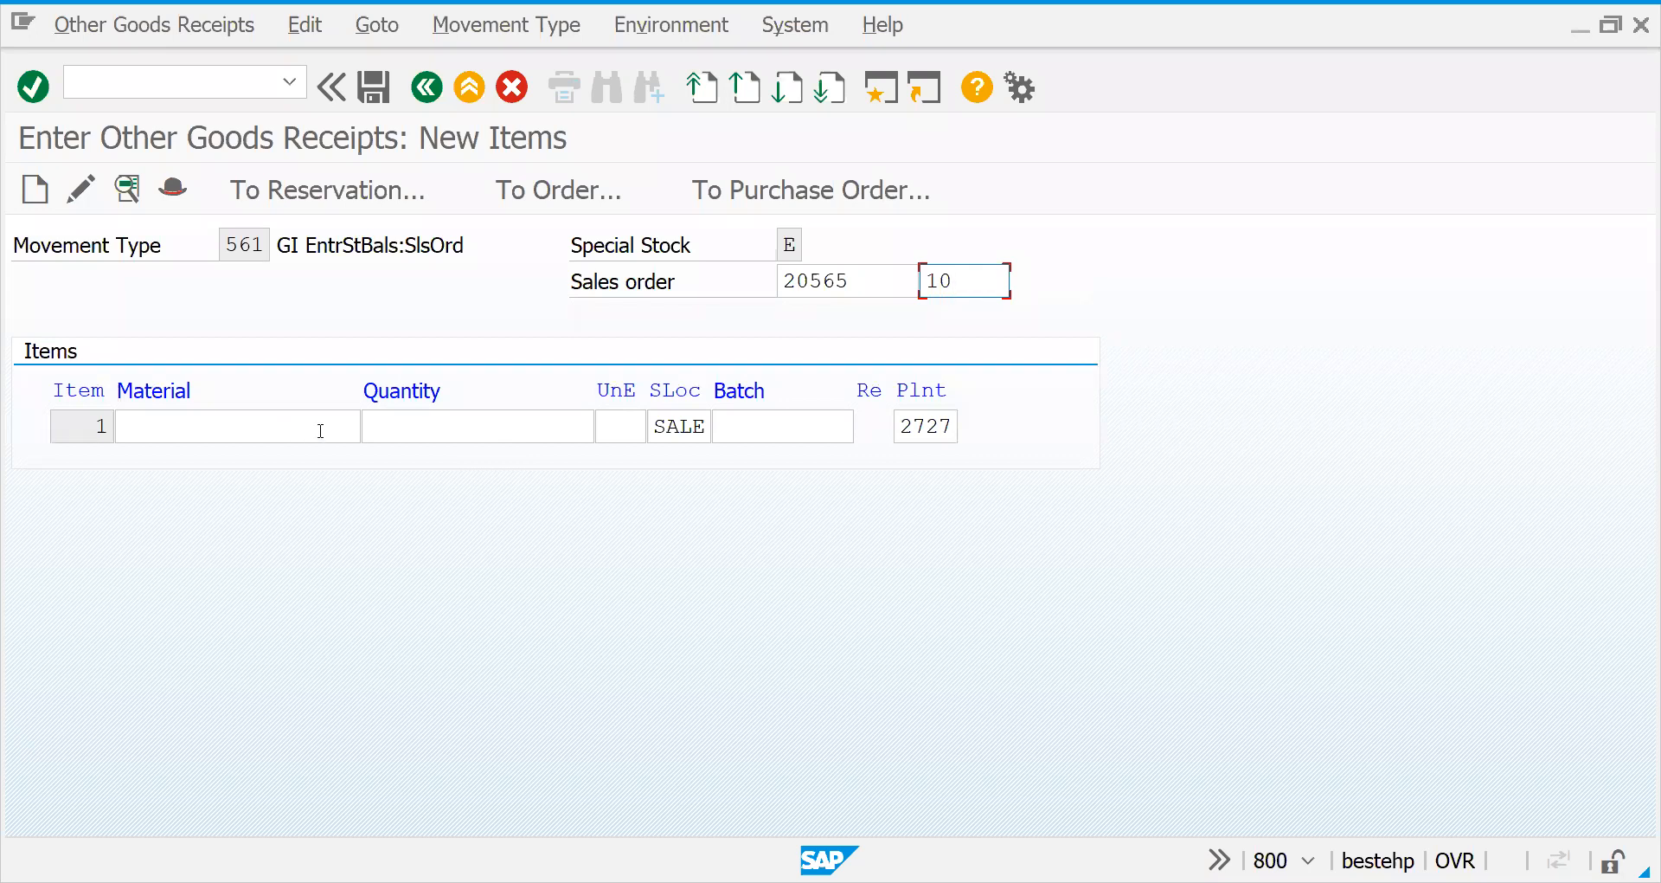
click(265, 432)
text(50065723)
key(Tab)
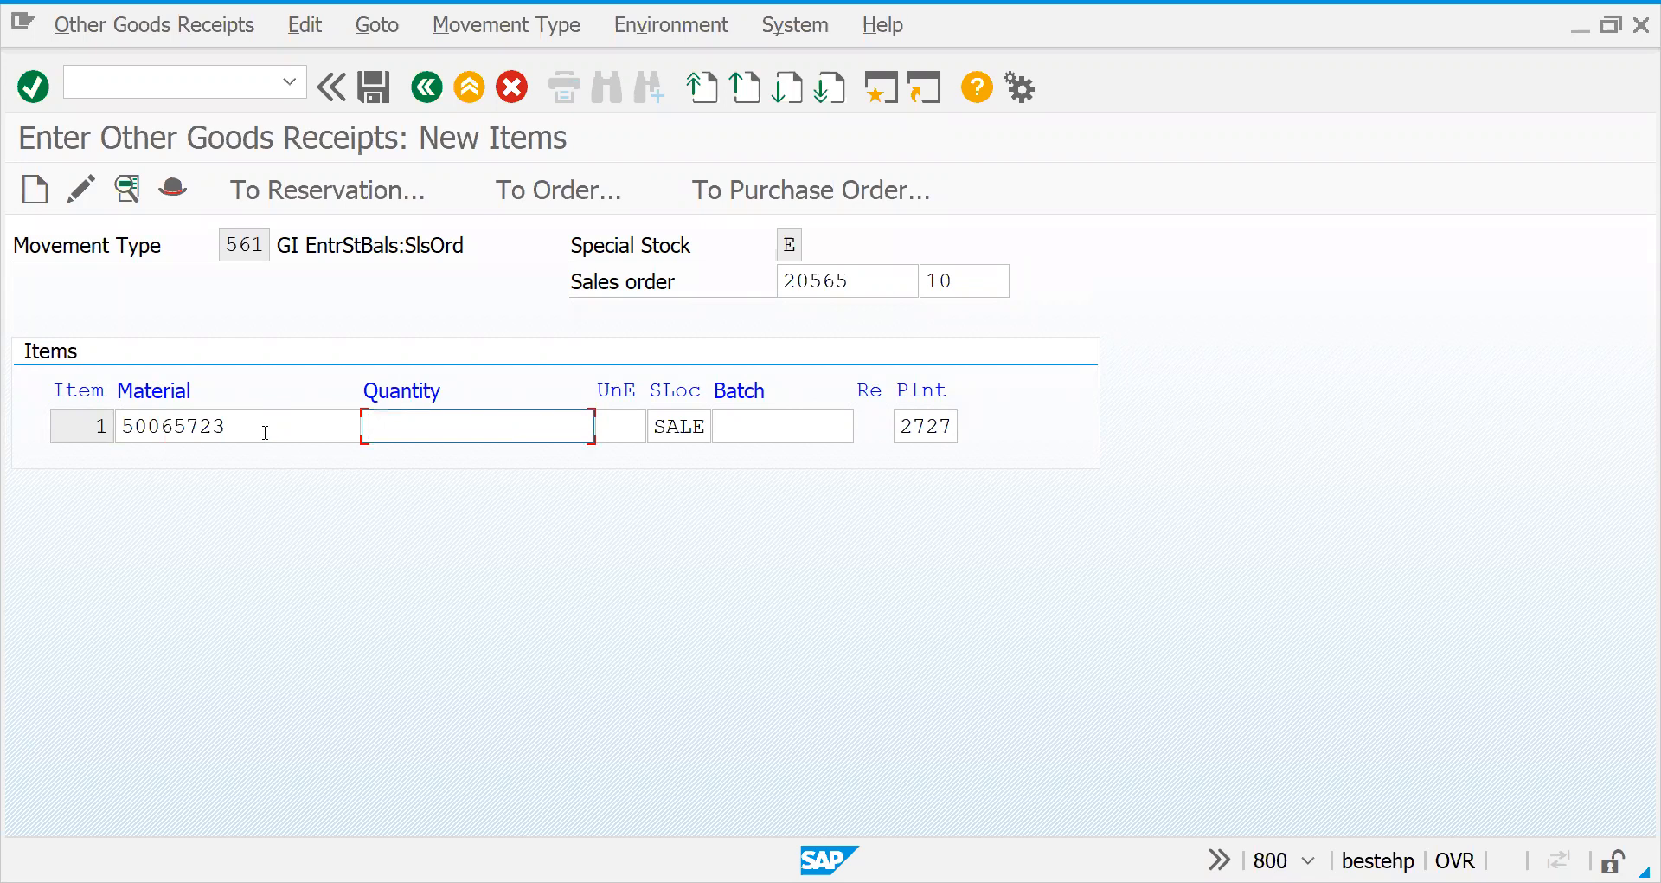
text(50)
key(Return)
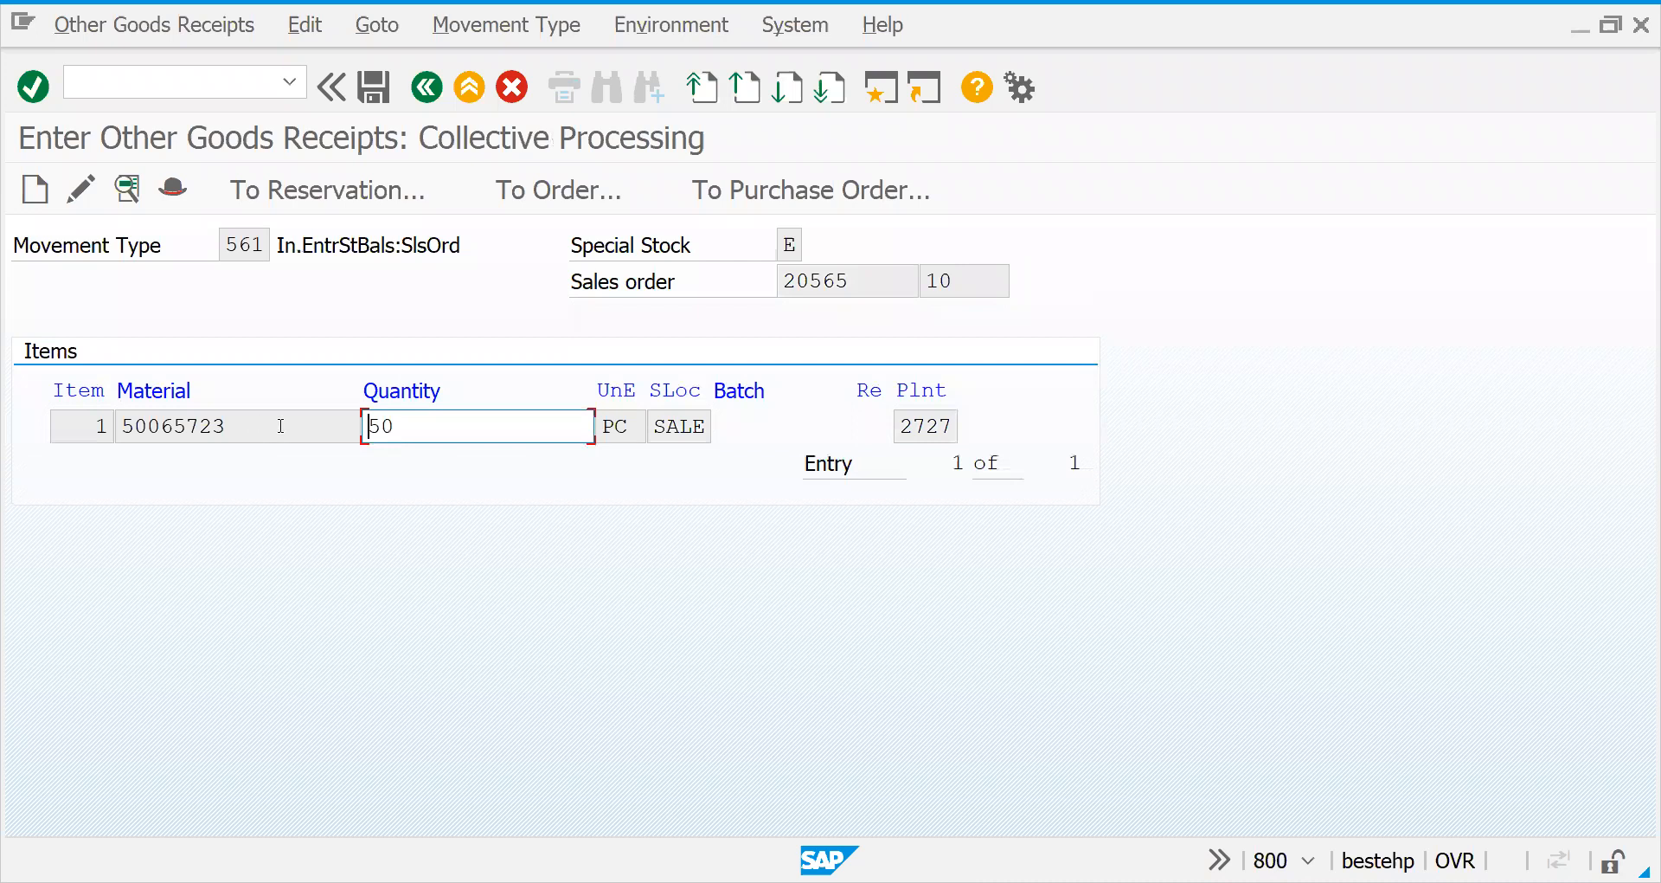
click(373, 87)
Step: Display the stock overview of material 50065723 in transaction MMBE and examine the details of its sales order stock
click(185, 81)
text(/NMMBE)
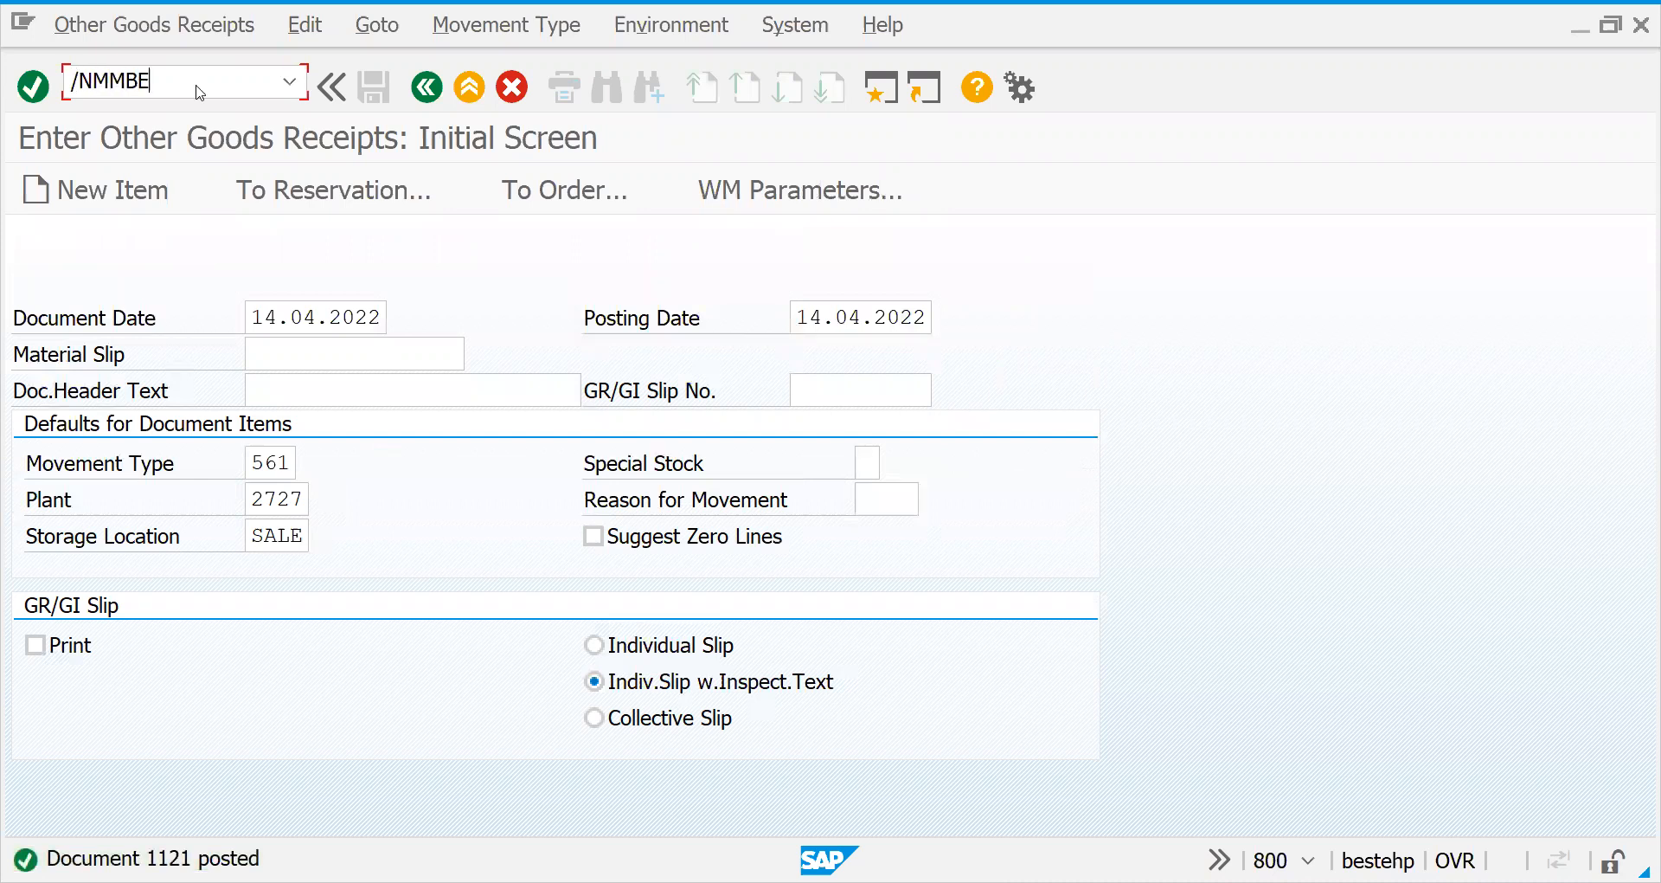
key(Return)
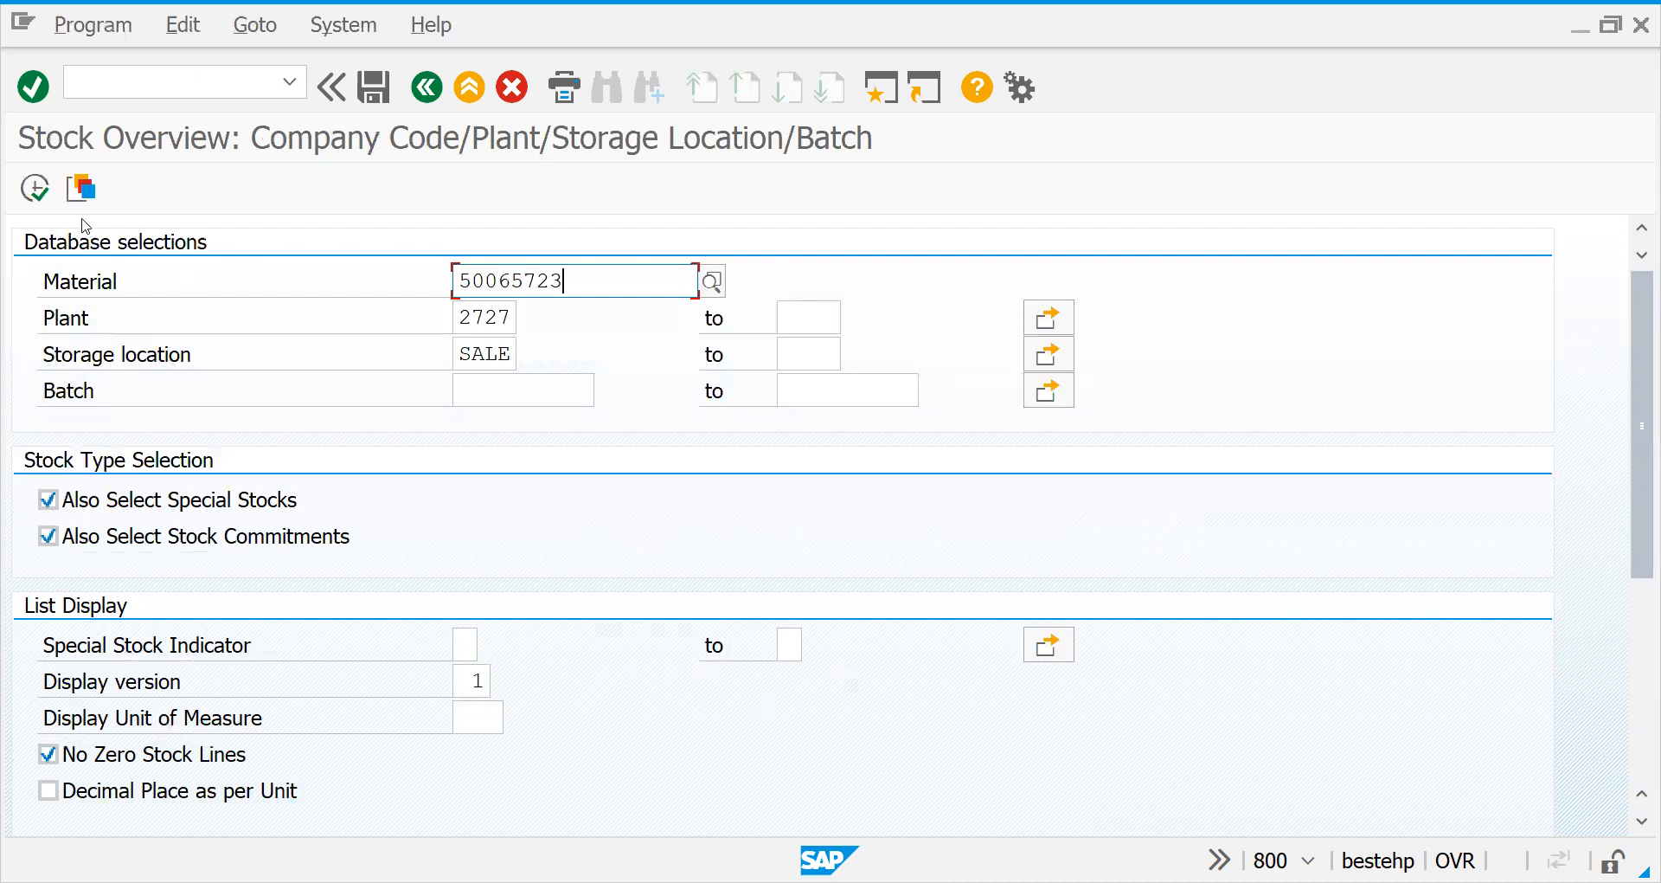
click(35, 188)
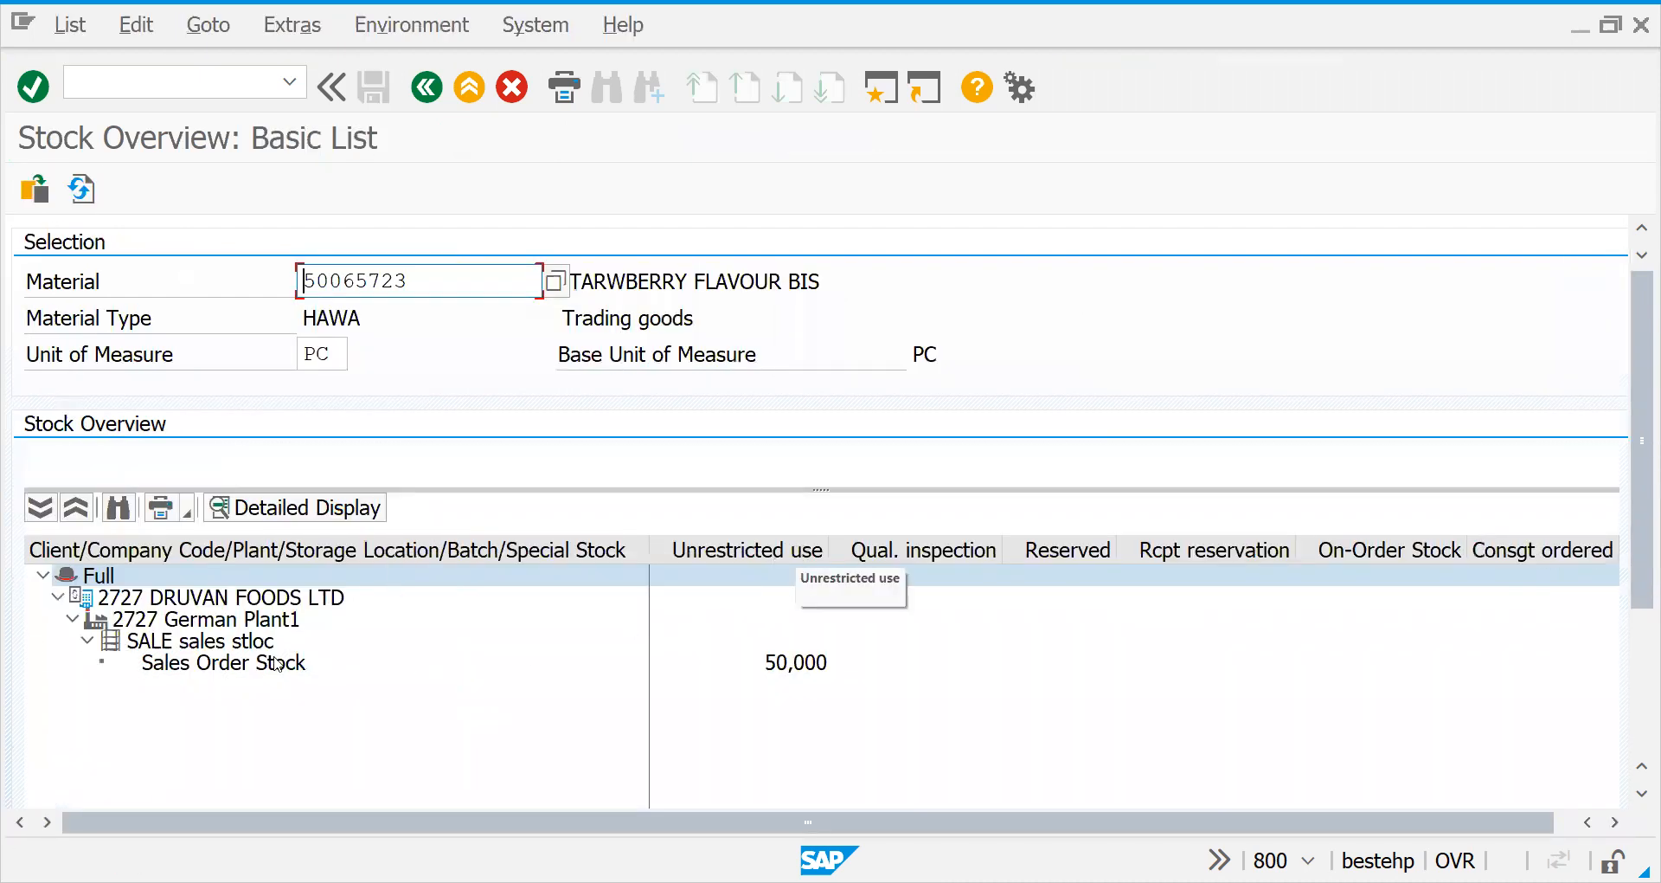
click(240, 664)
double_click(240, 665)
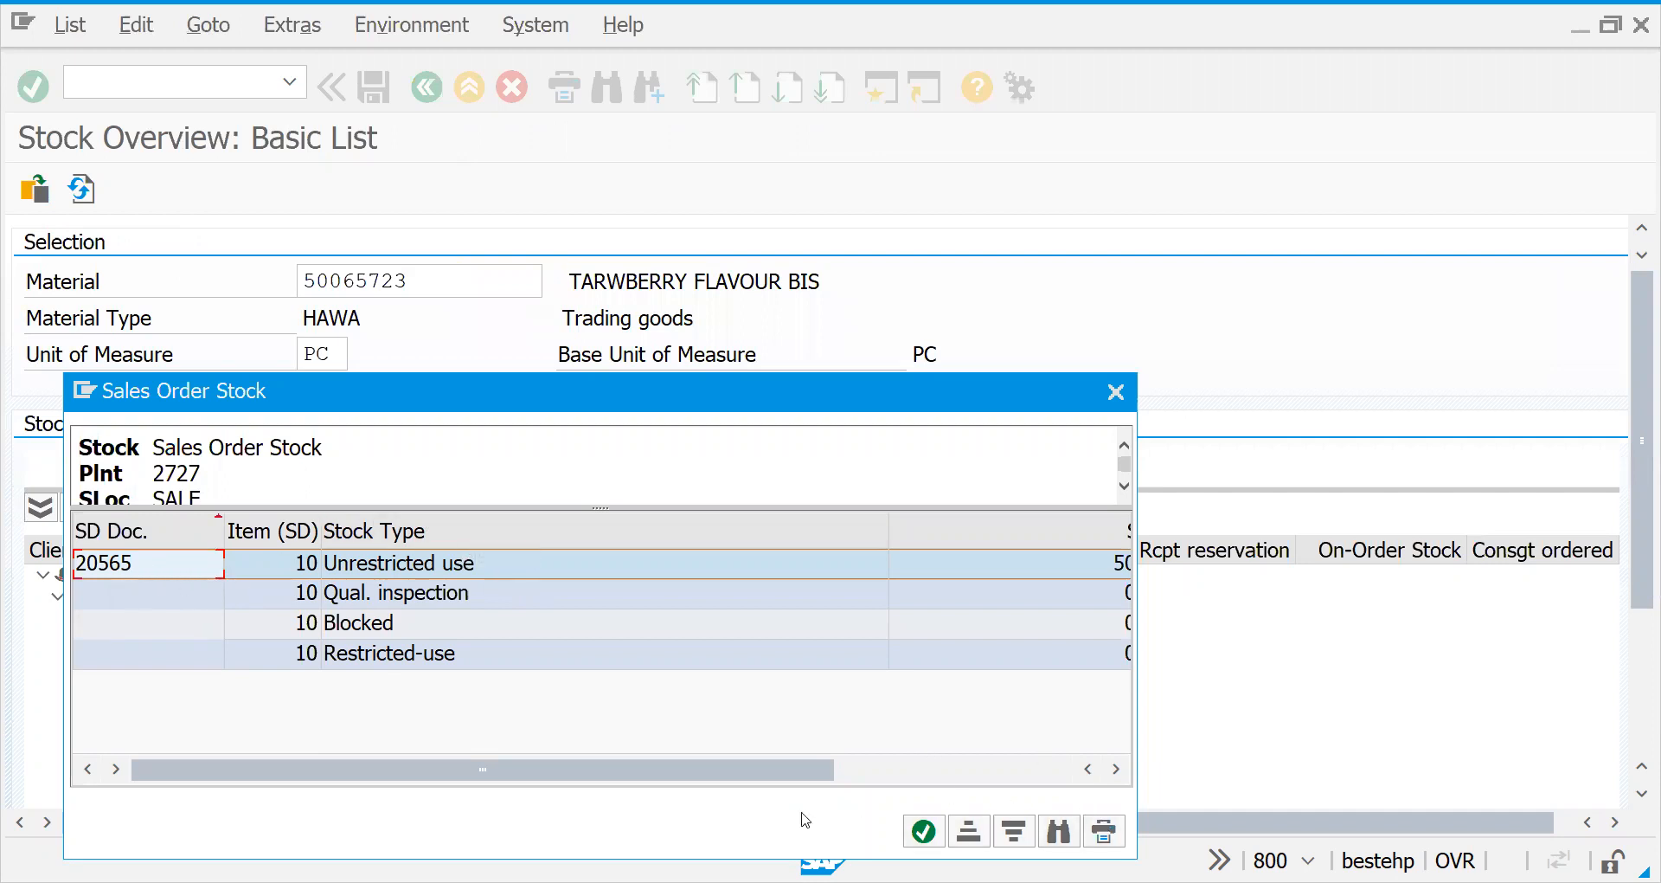
click(1017, 778)
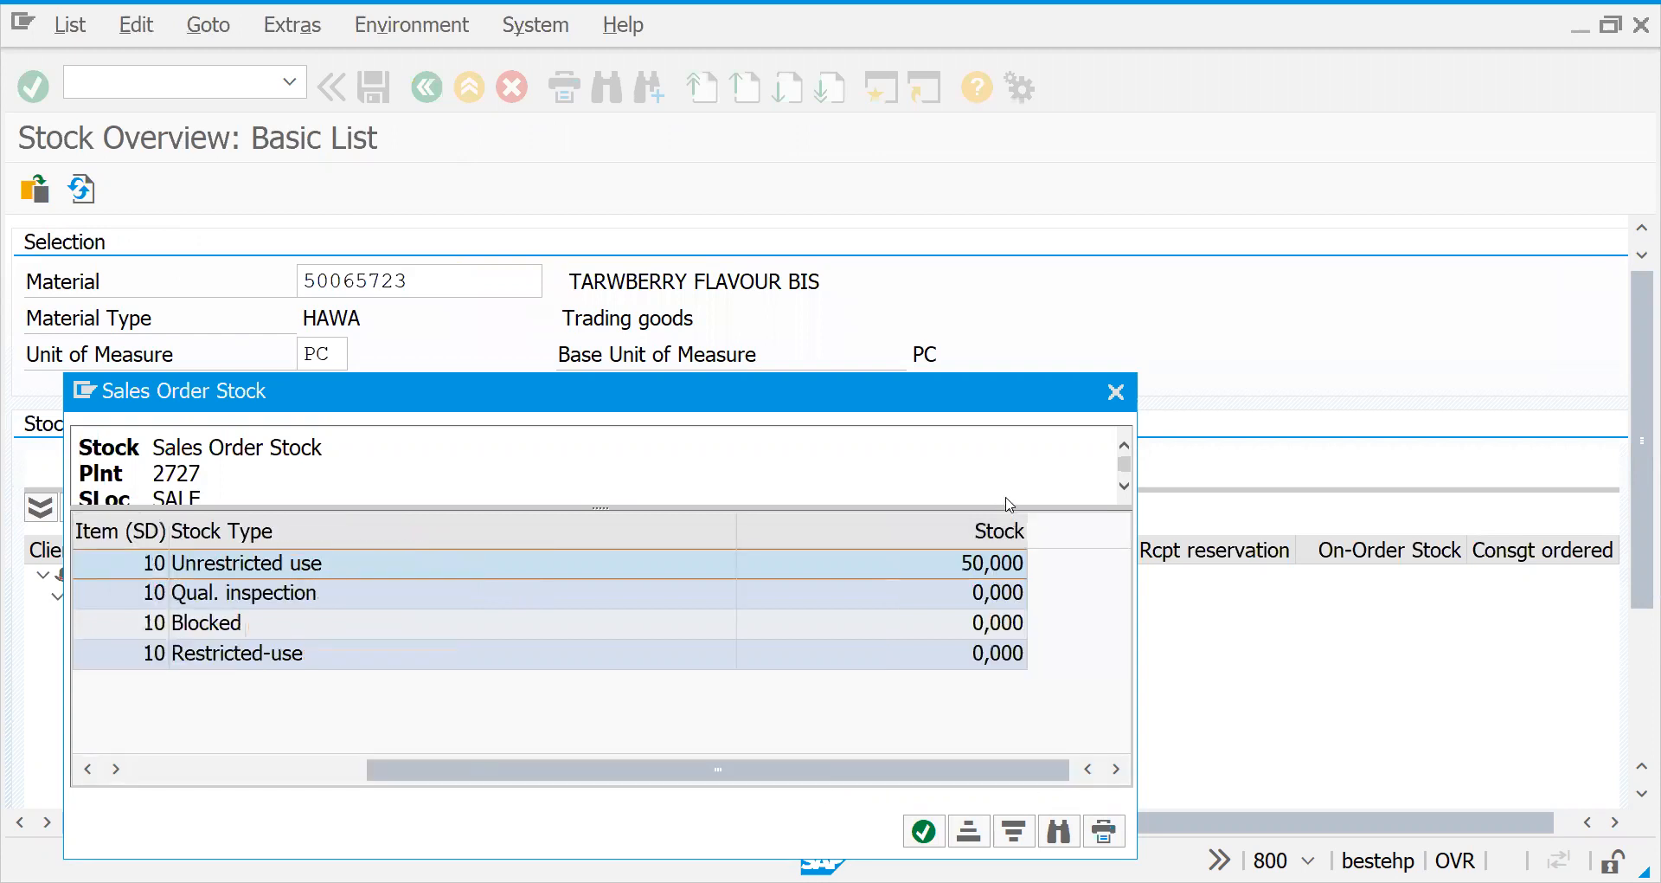
click(1116, 391)
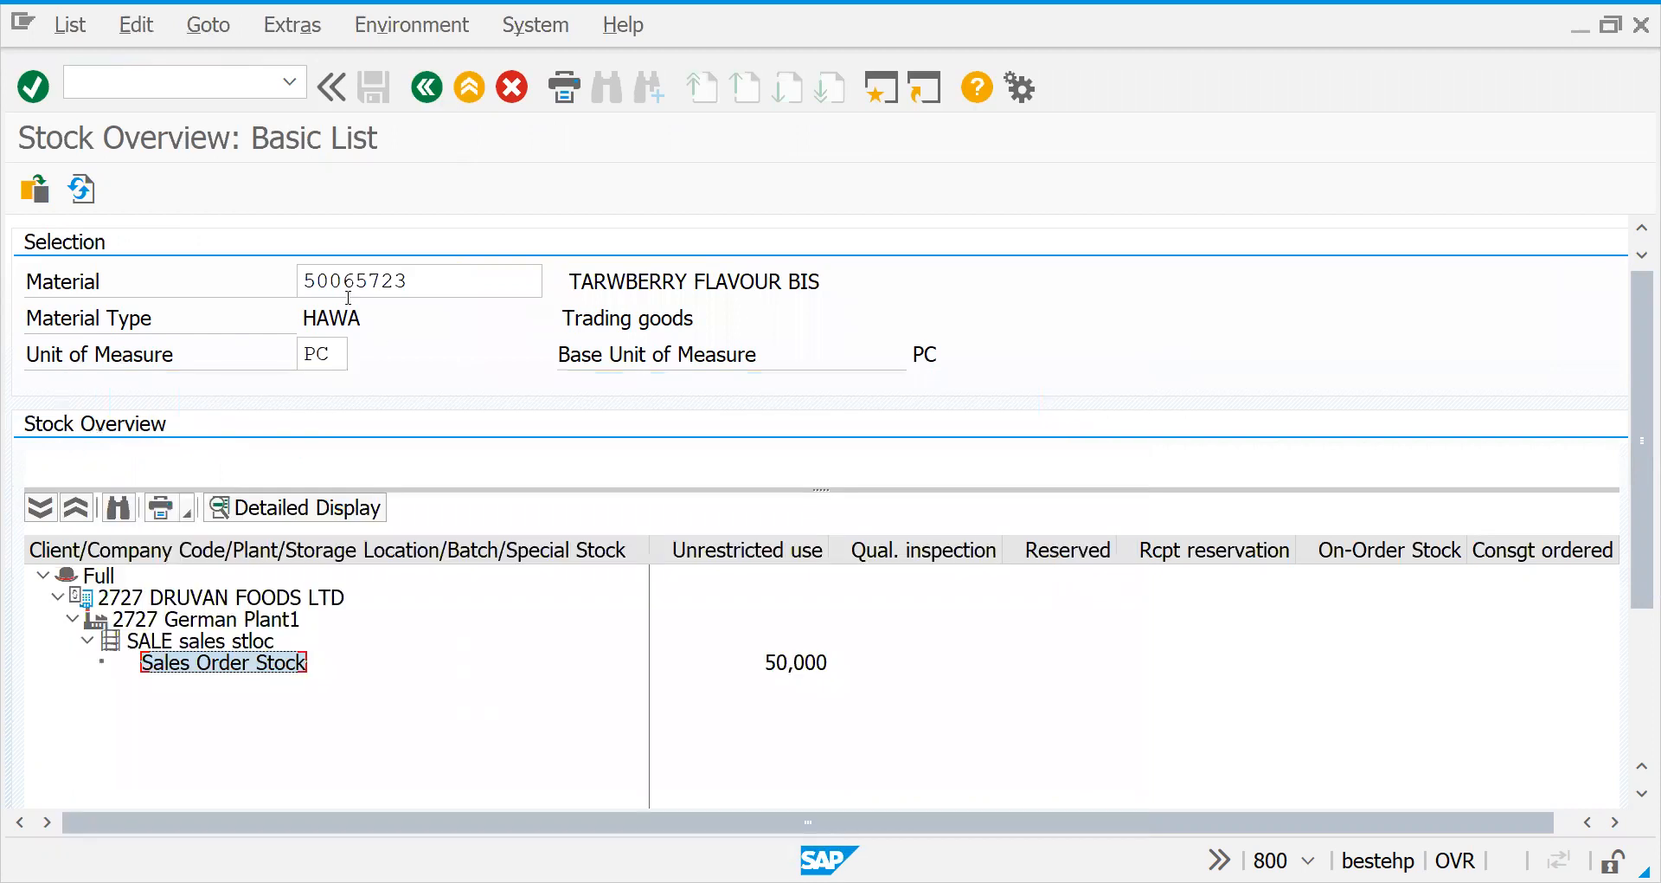
Step: Create the outbound delivery for the preset order in transaction VL01N, freeing the order held open in the other session
click(179, 83)
text(/NVL0)
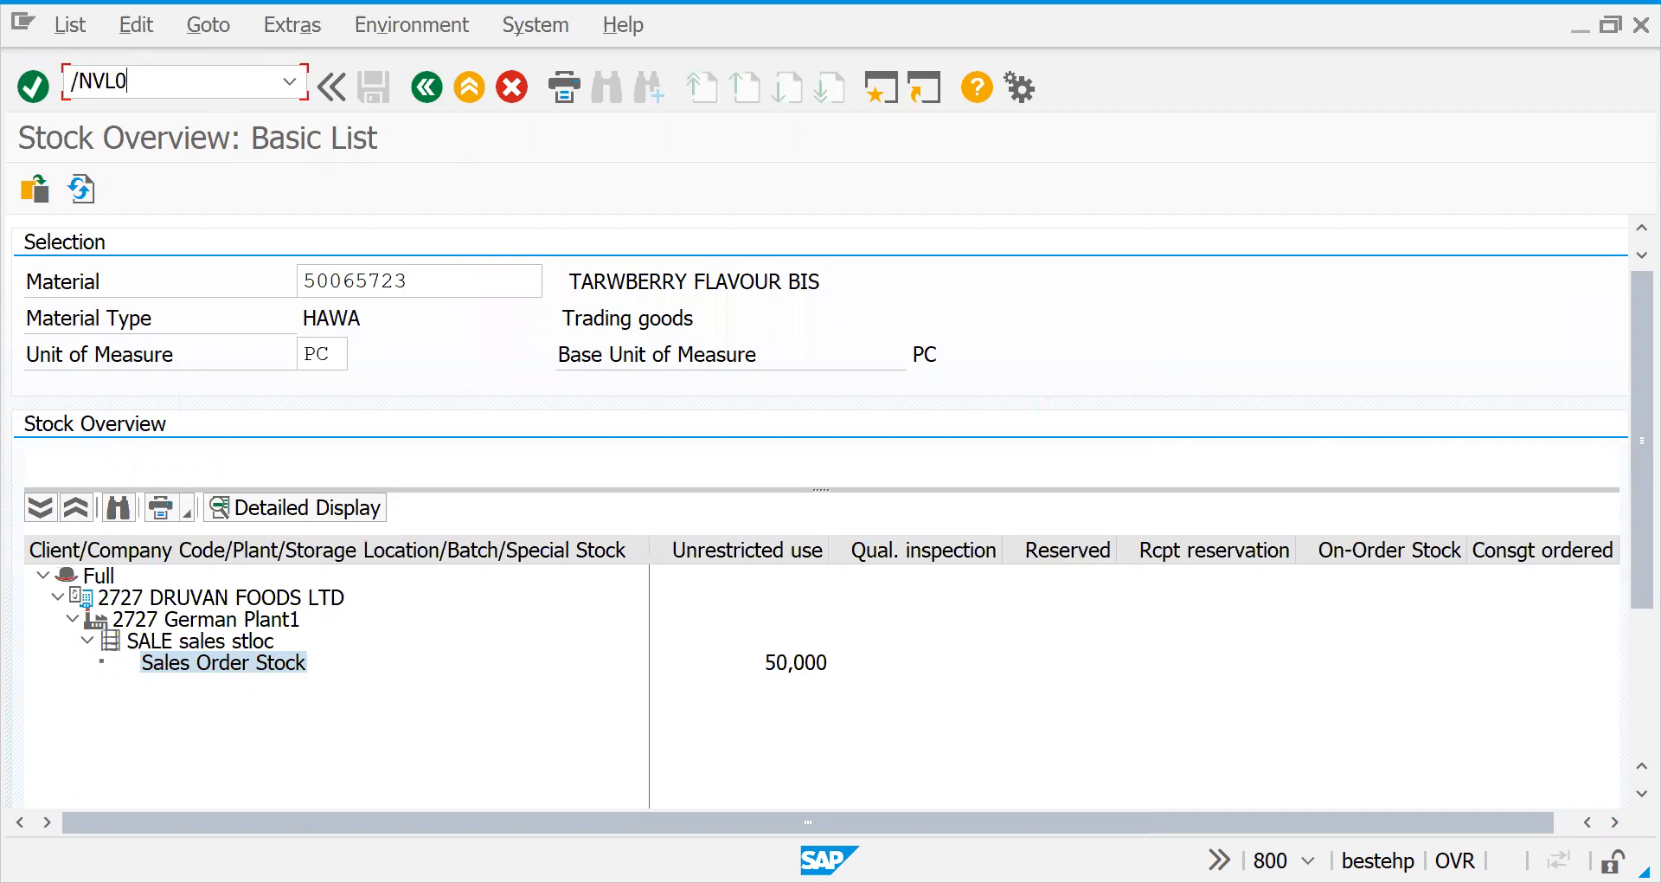
text(1N)
key(Return)
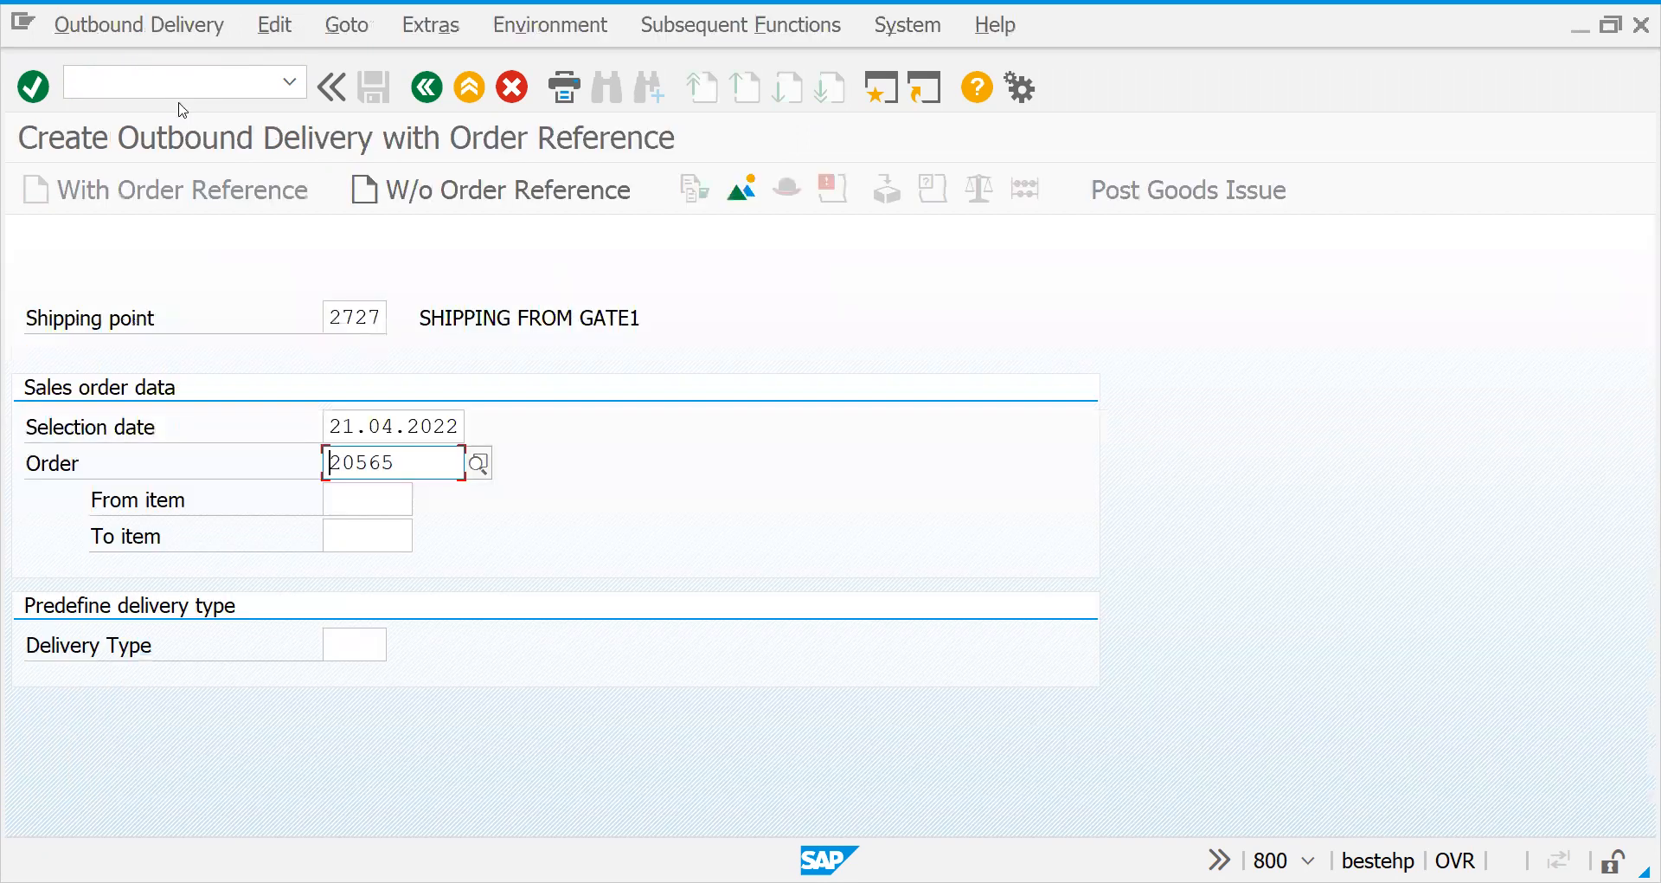
key(Return)
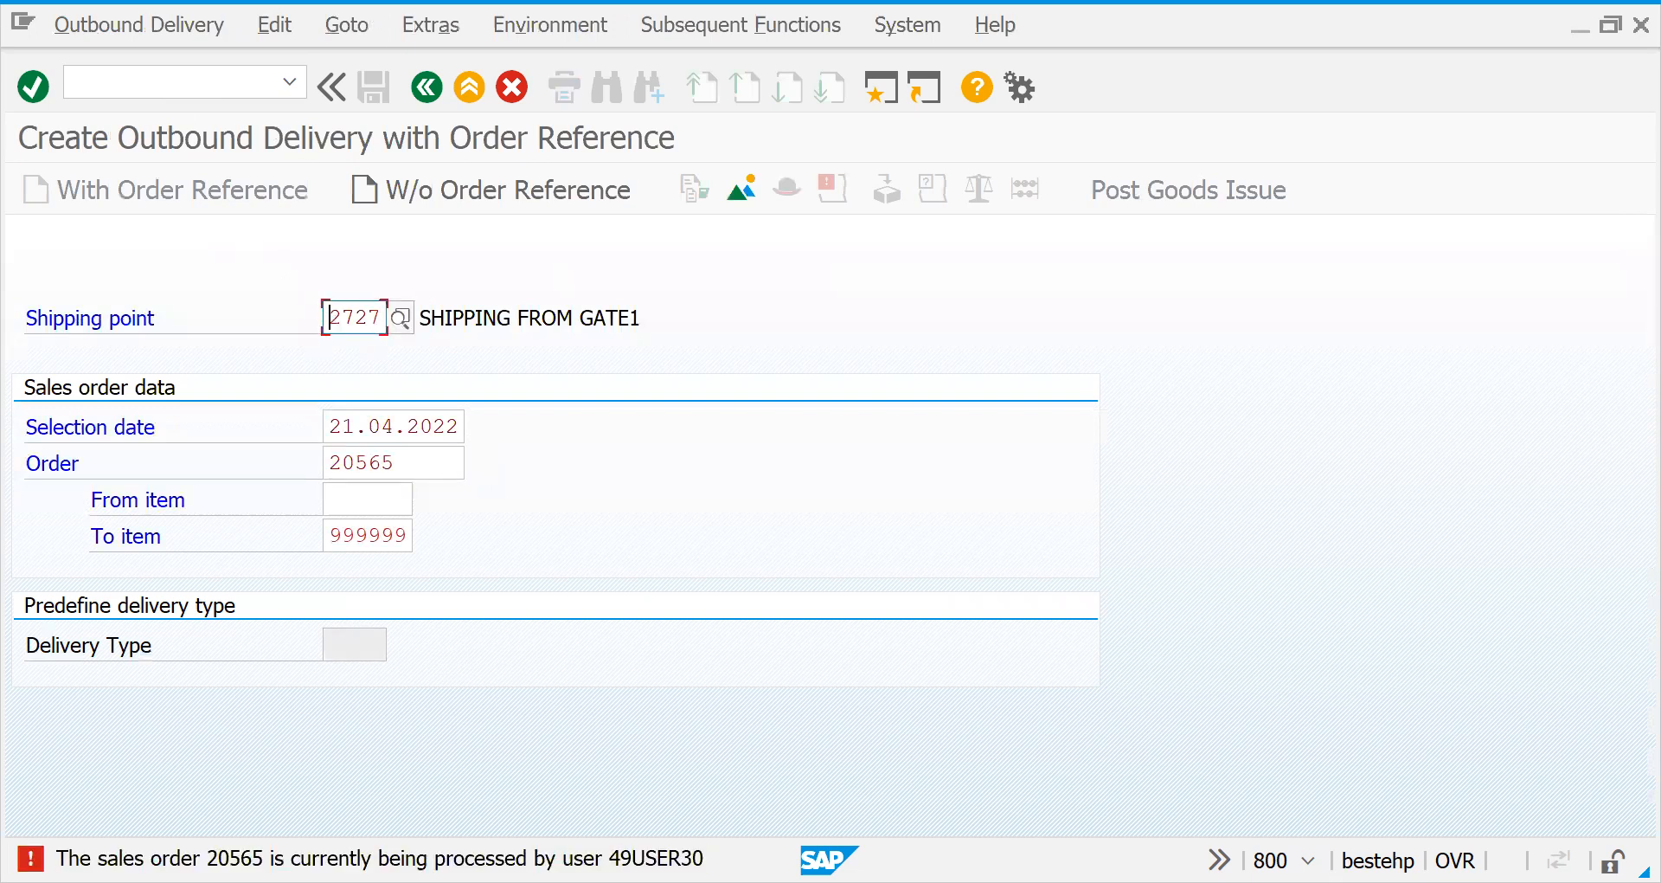
key(alt+Tab)
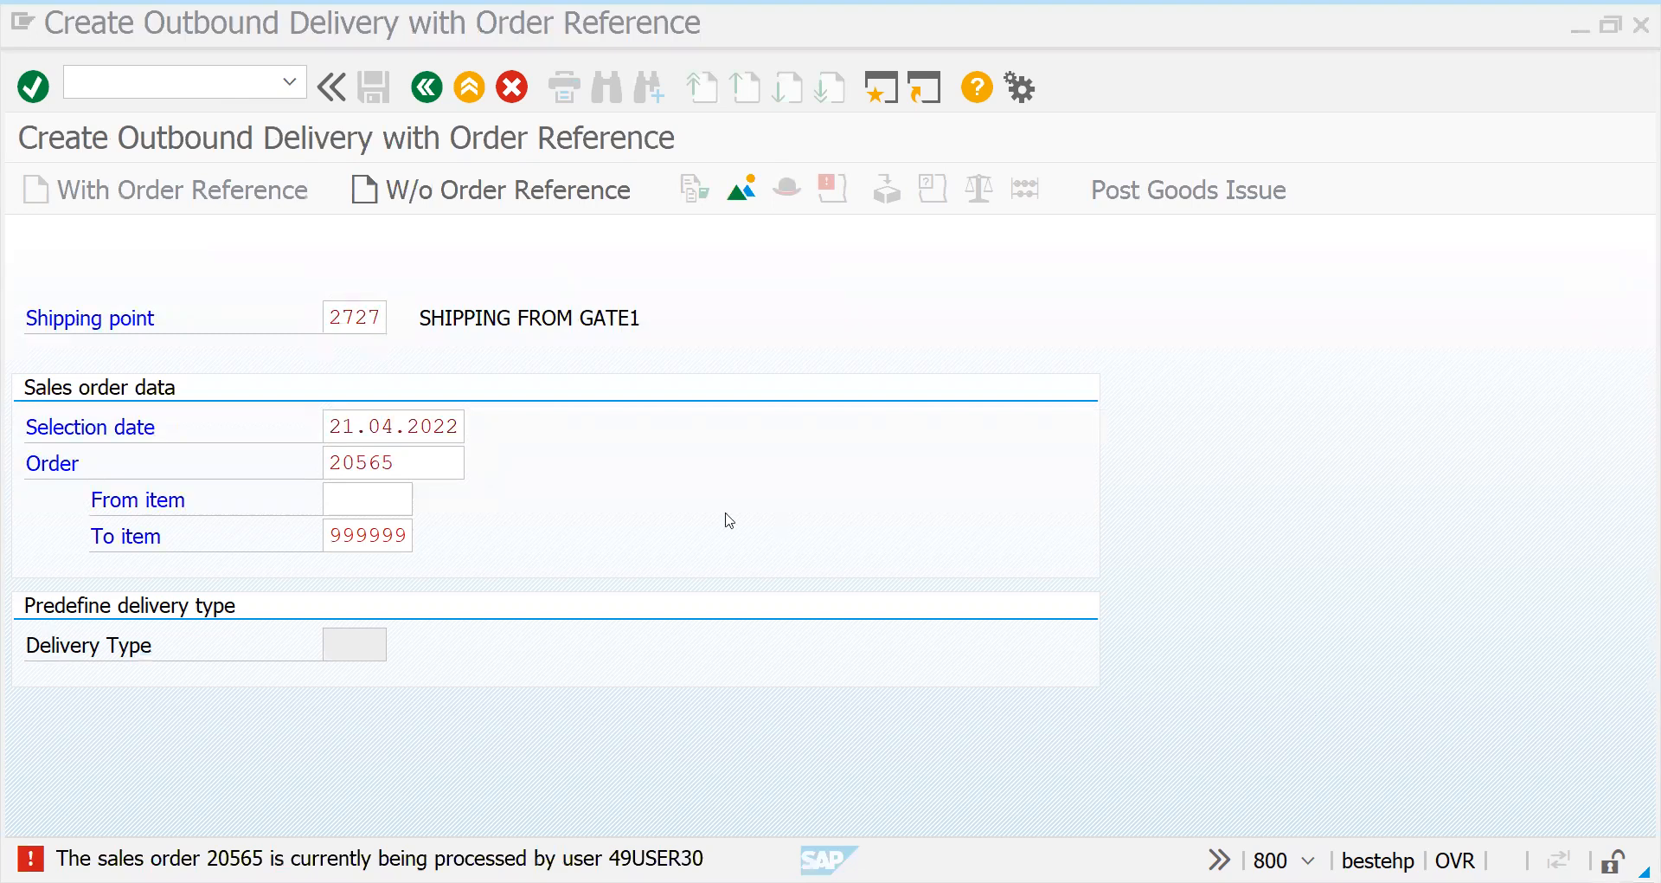
key(Return)
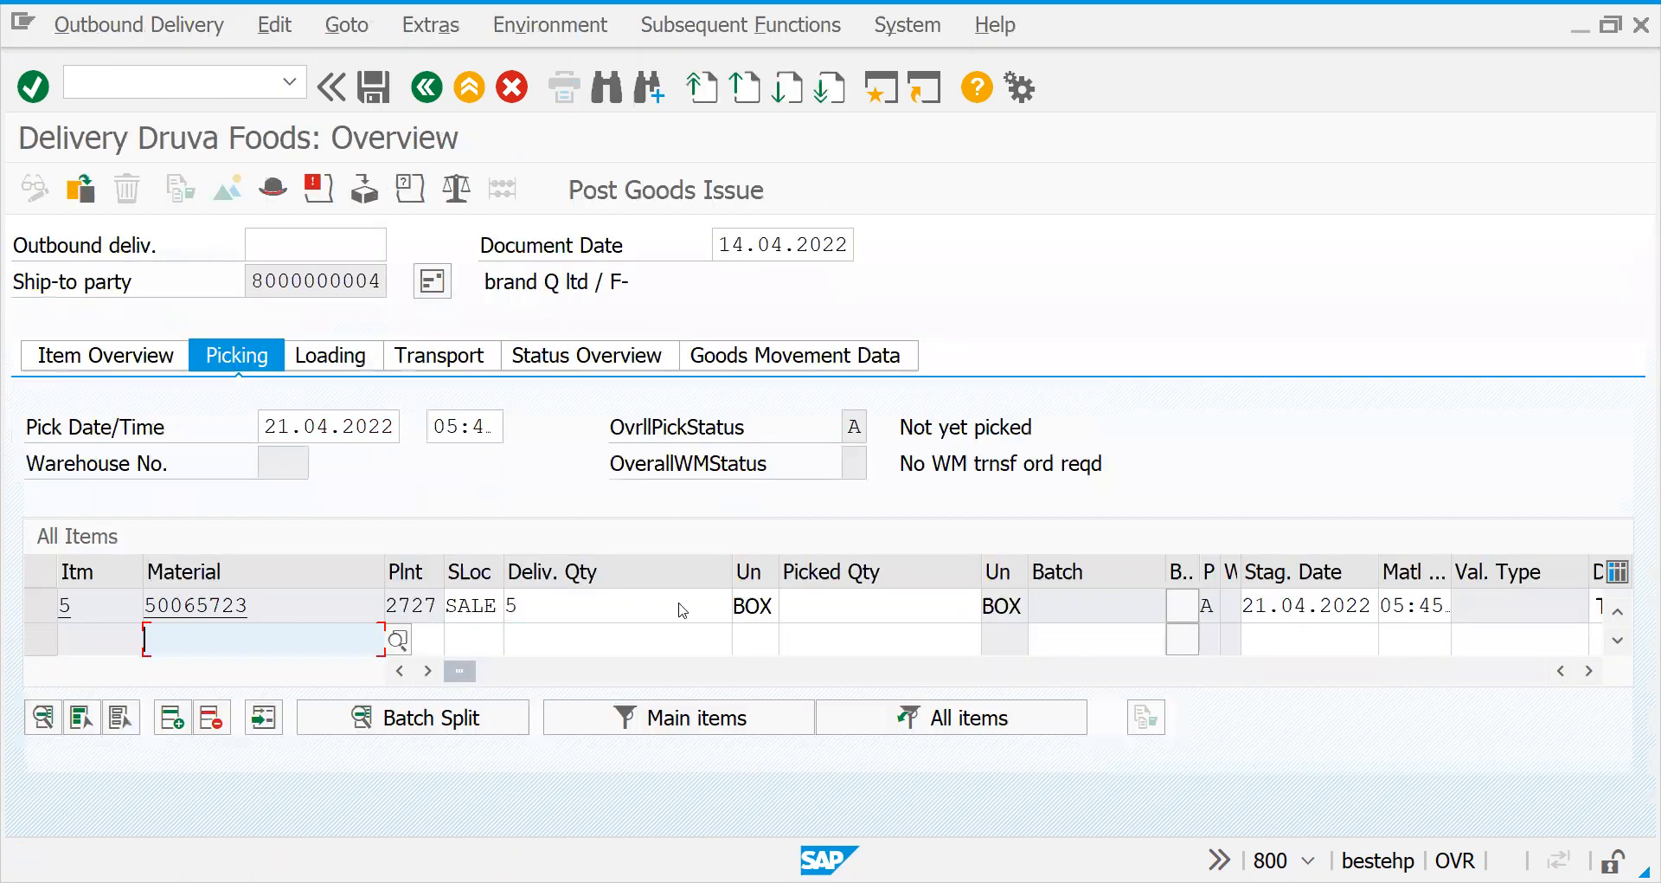
Step: Set the picked quantity of material 50065723 to 5 boxes and post the delivery's goods issue
click(804, 603)
text(5)
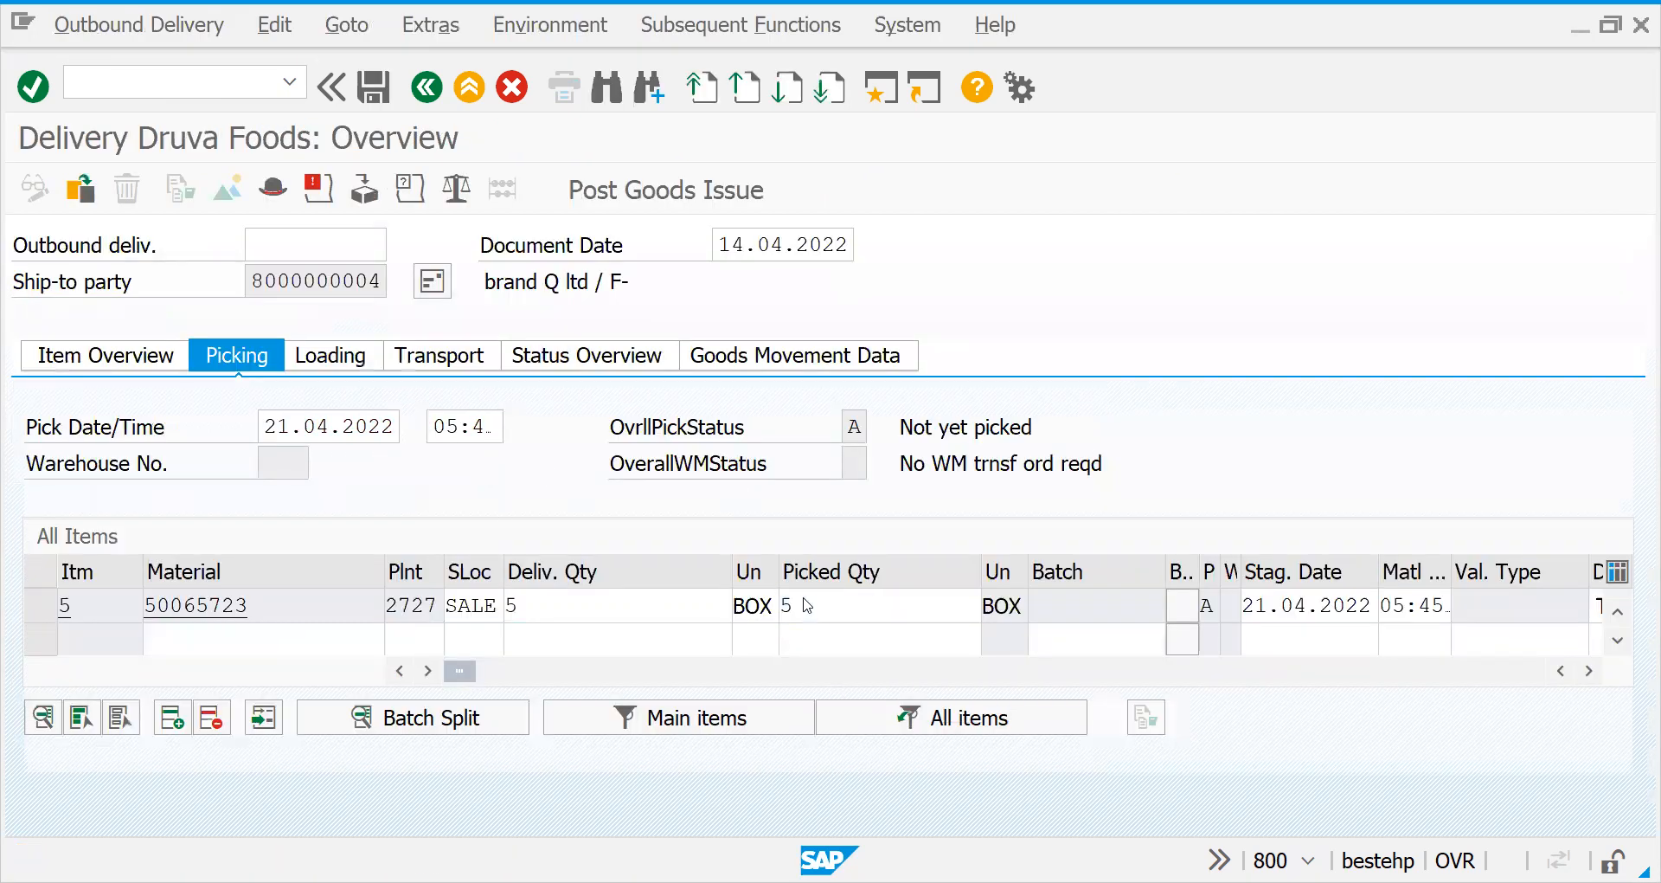
key(Return)
click(576, 190)
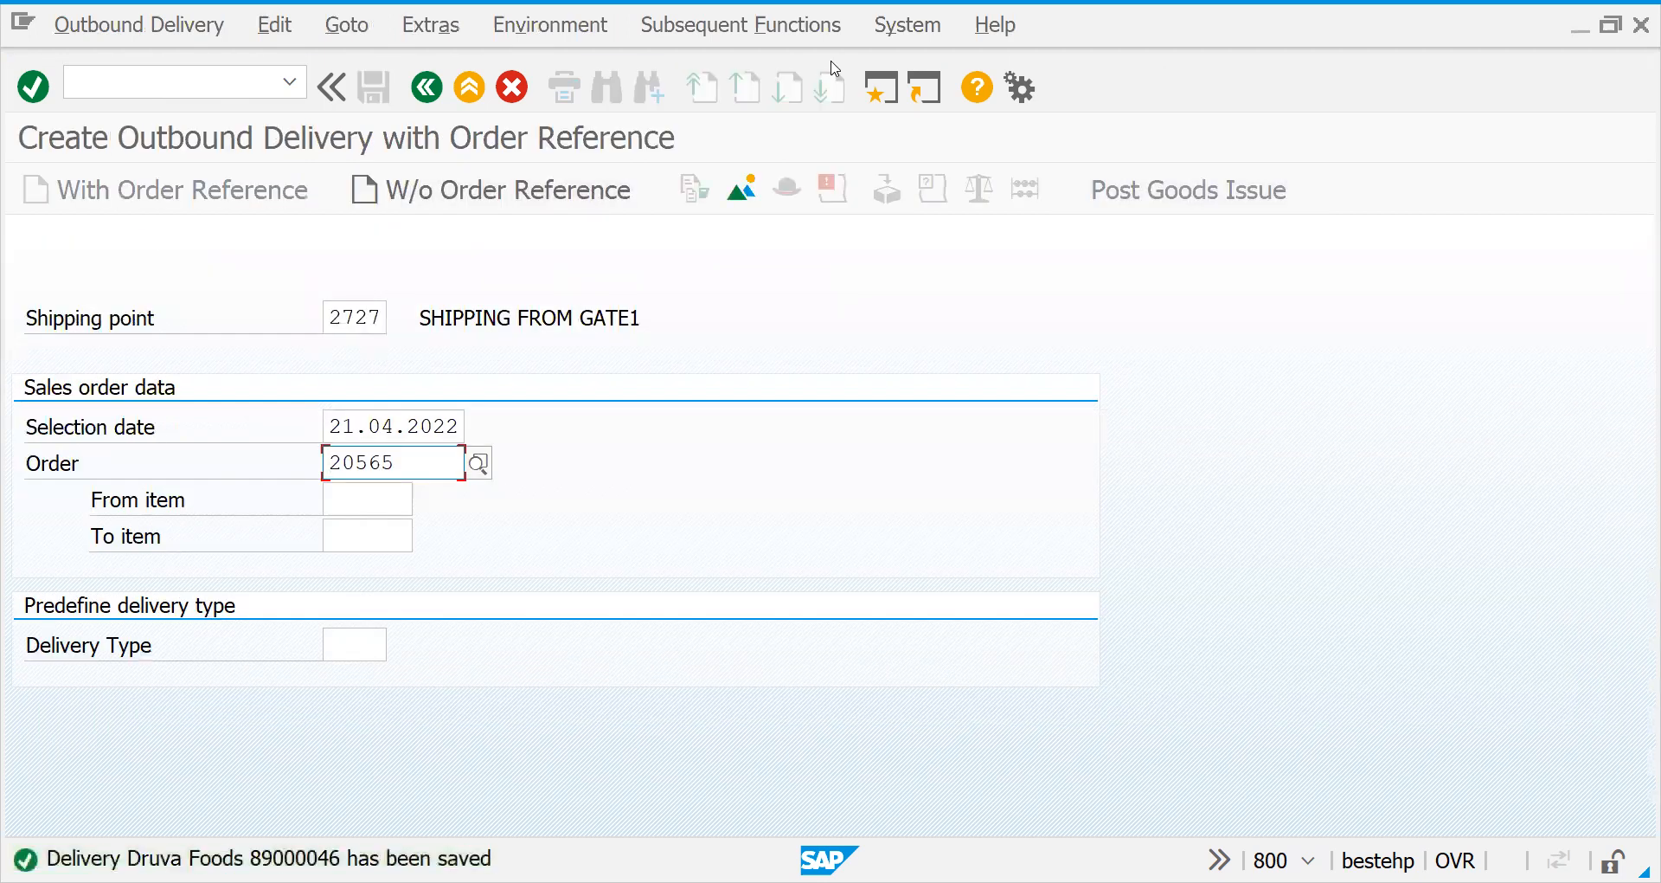
Step: Check the stock of material 50065723 again with transaction MMBE
click(171, 82)
text(/NMMBE)
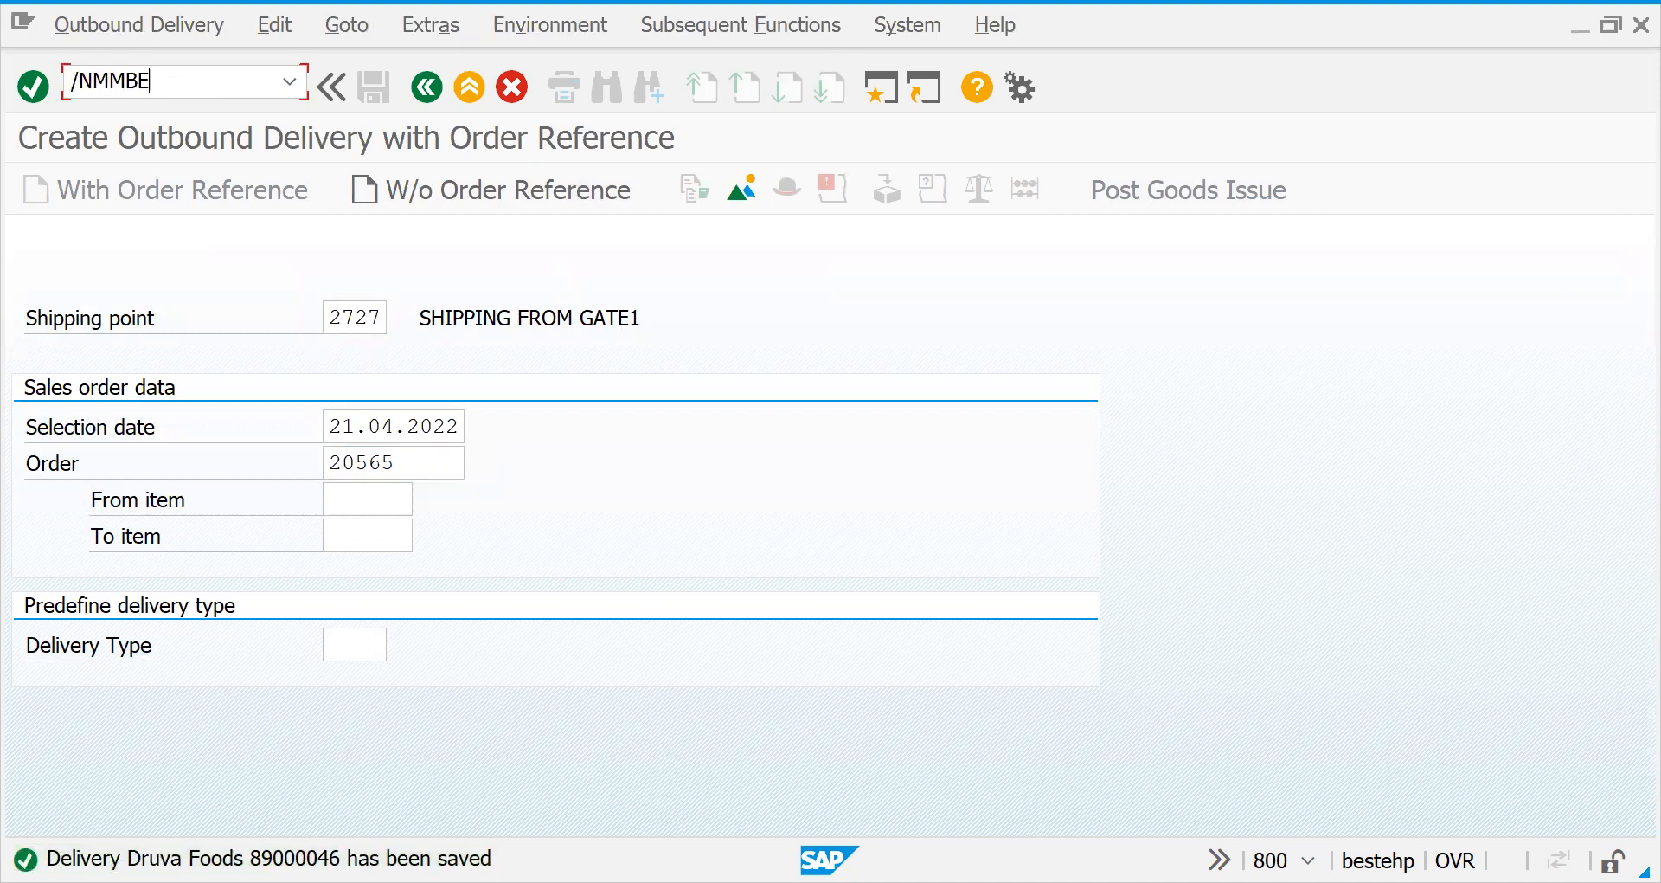
key(Return)
click(36, 184)
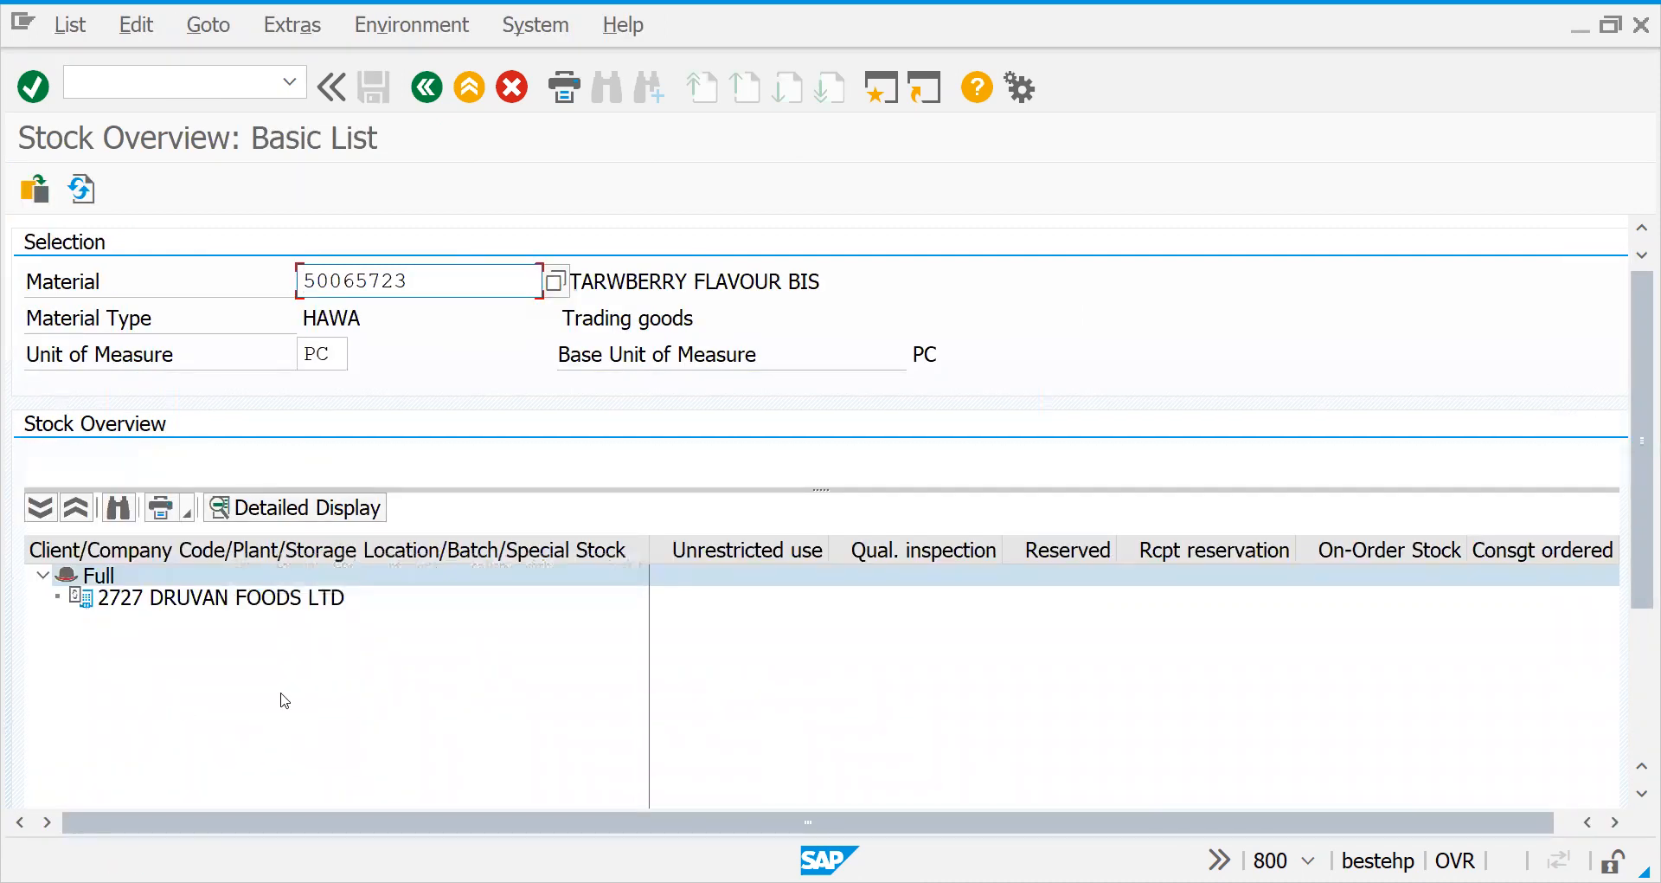
Step: Create the invoice for the preset delivery in transaction VF01 and save it
click(140, 81)
text(/NVF01)
key(Return)
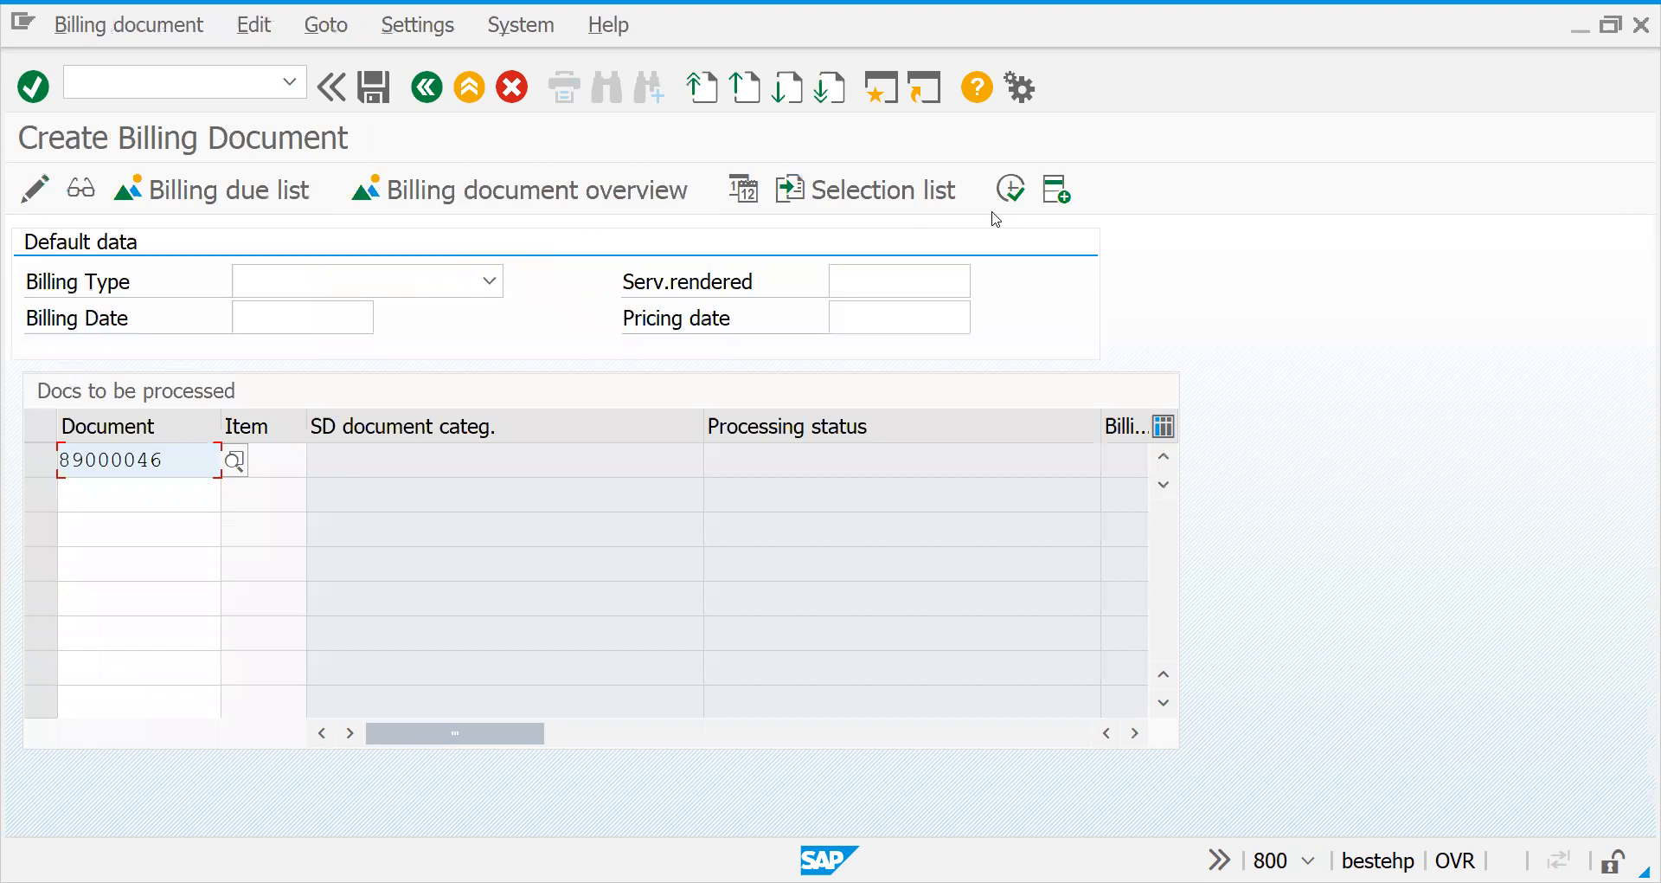
click(1010, 187)
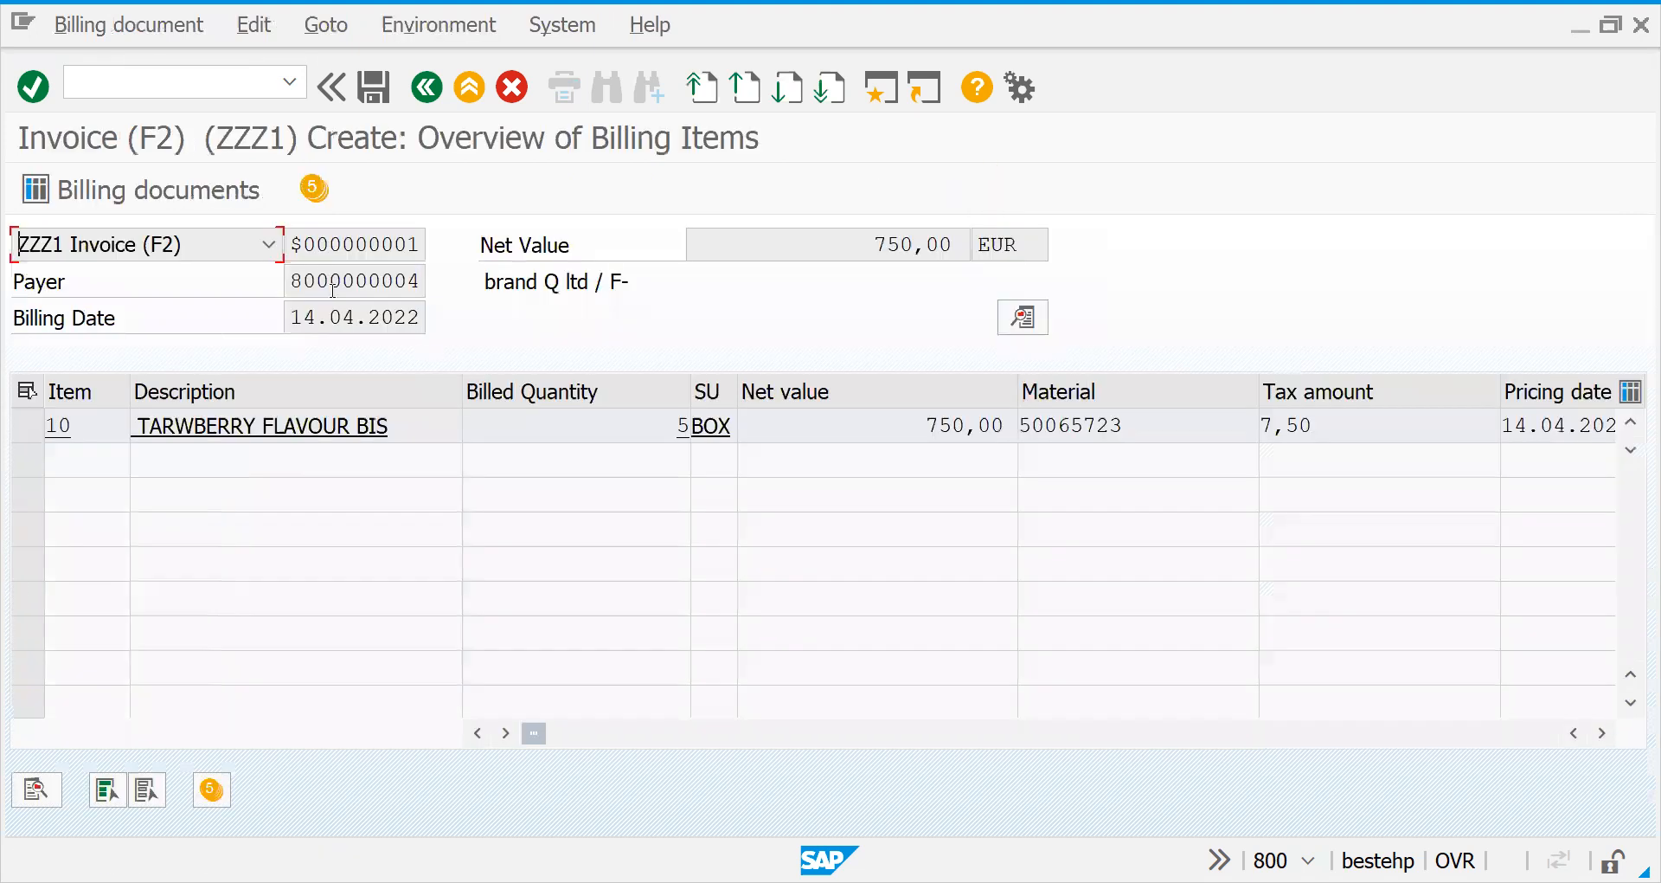
click(375, 95)
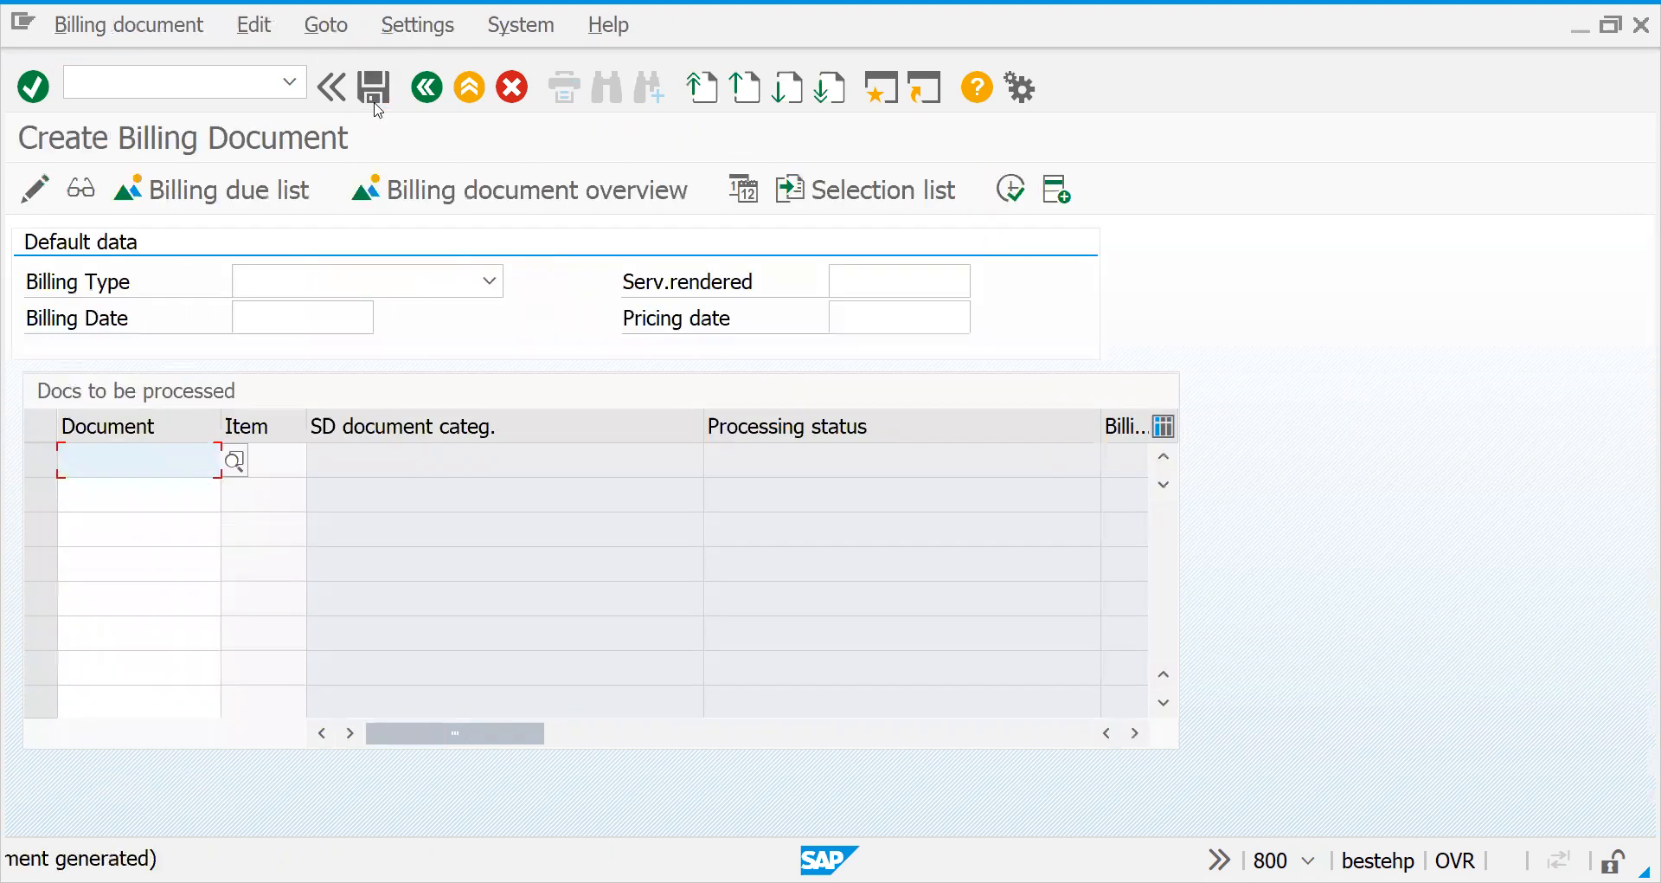
Step: Try to release the saved invoice to accounting in transaction VF02 and read the error's detailed explanation
click(184, 88)
text(/NVF02)
key(Return)
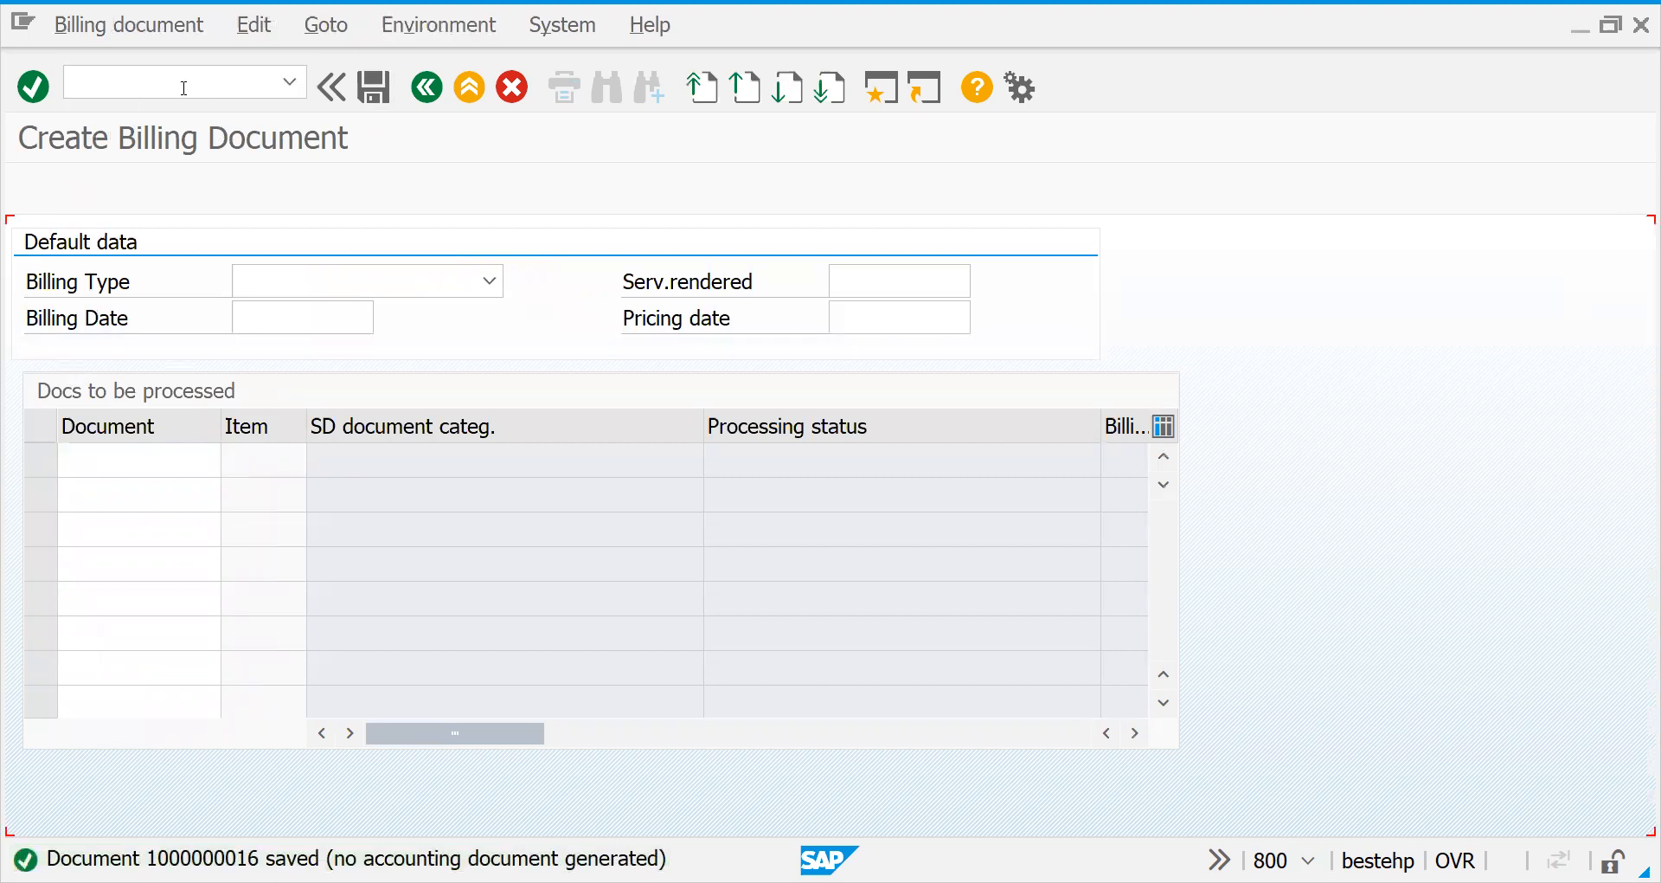
click(692, 190)
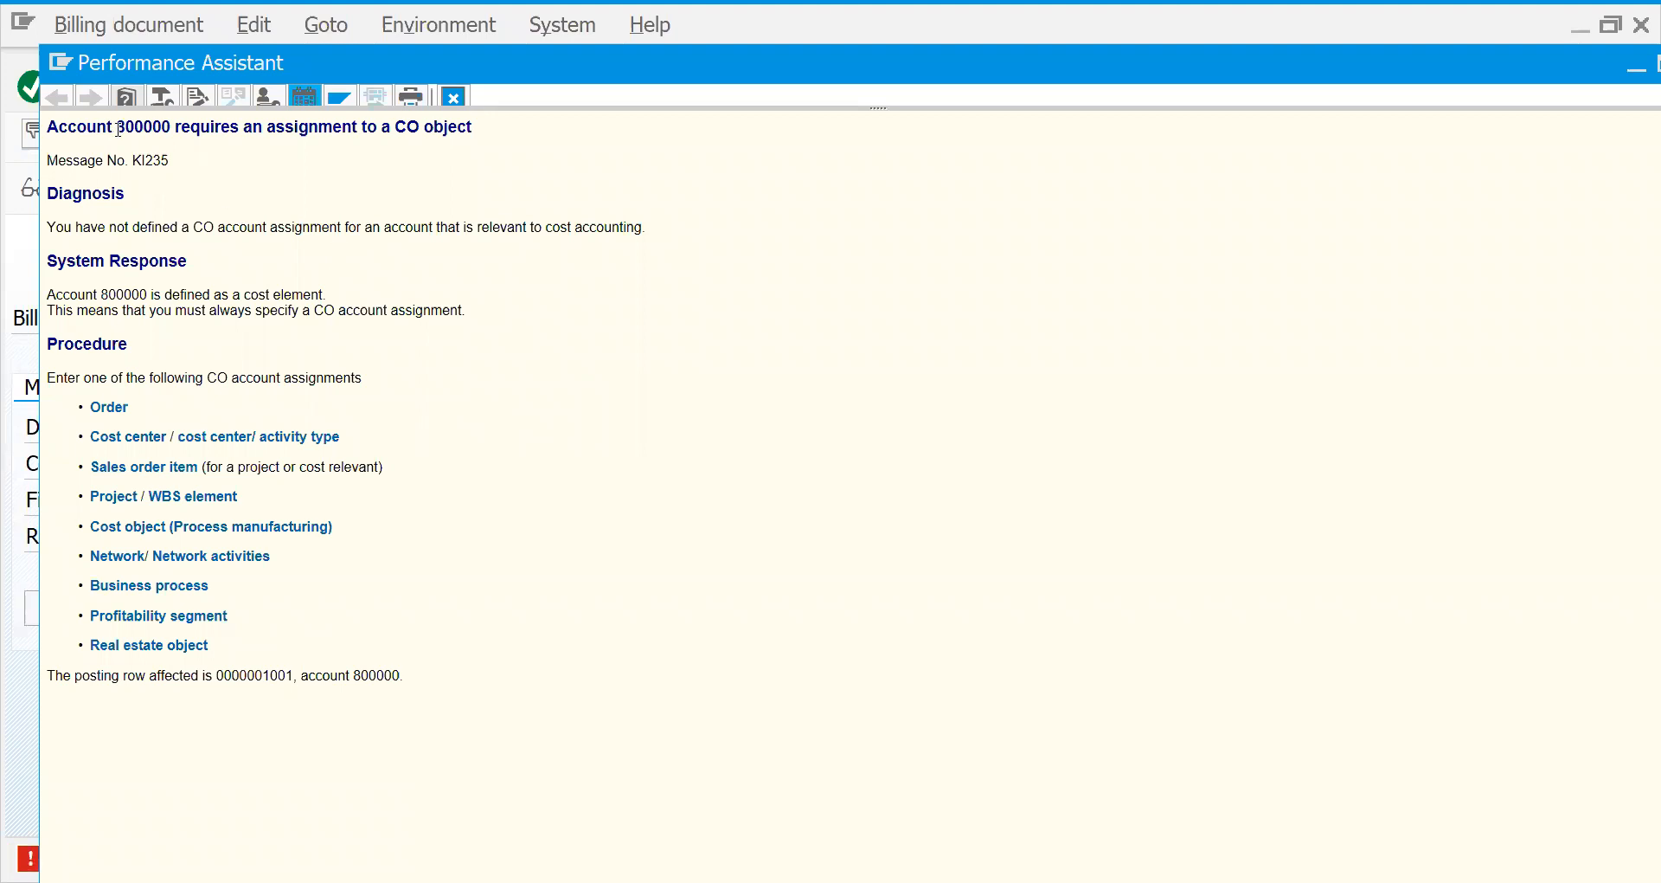
drag(123, 128, 171, 129)
click(454, 97)
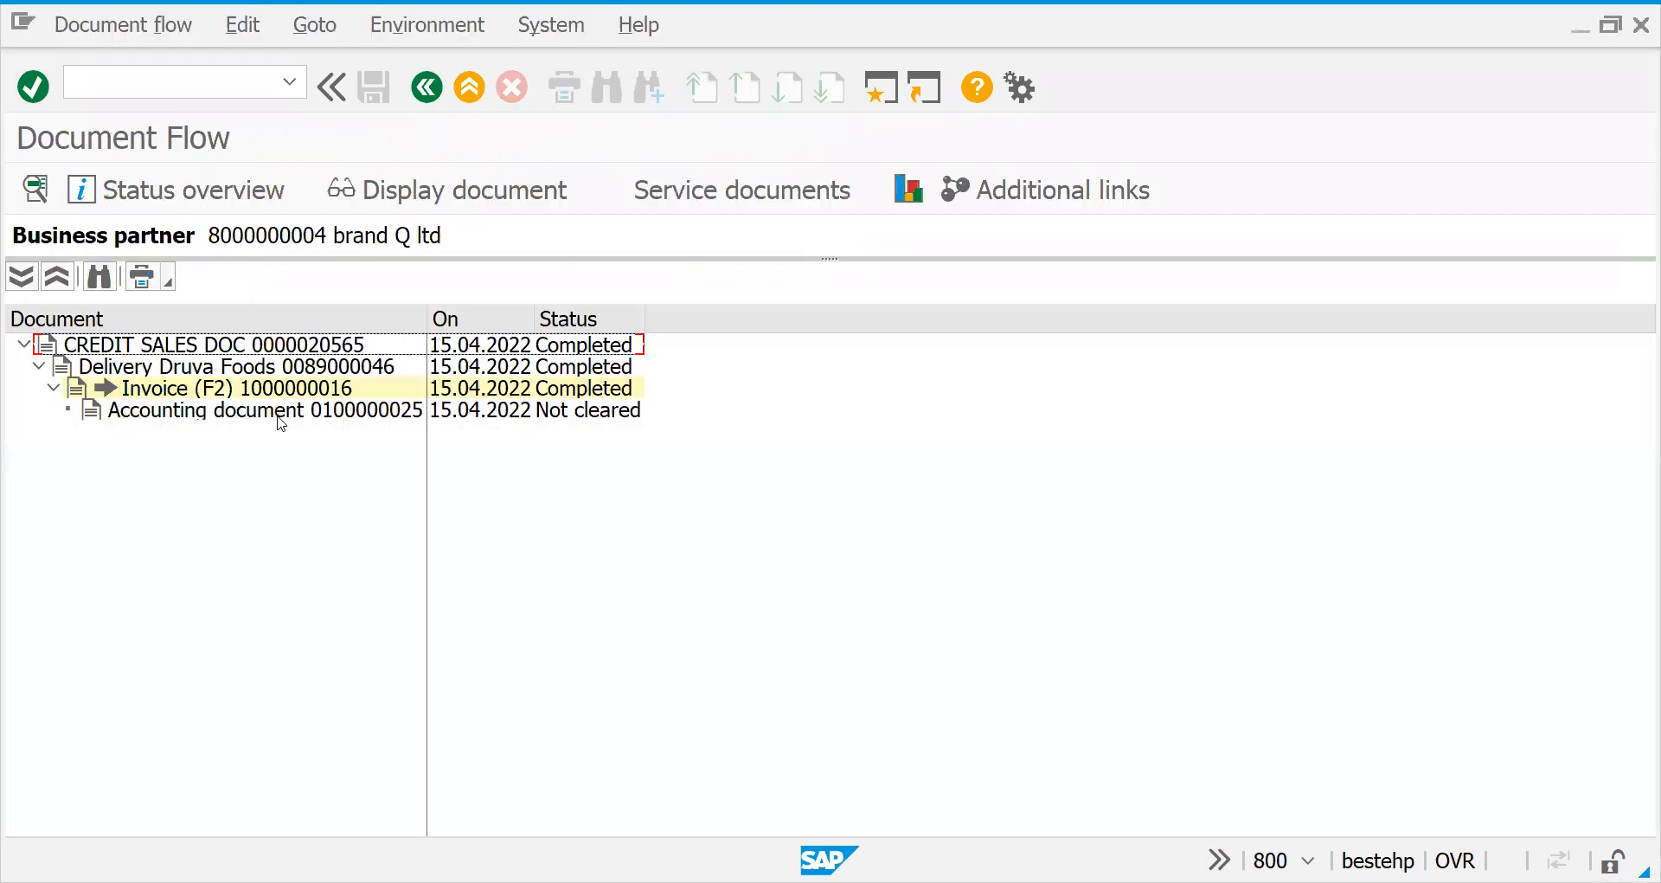
Step: Examine the document flow entries of the sales order, delivery, invoice and accounting document
click(278, 416)
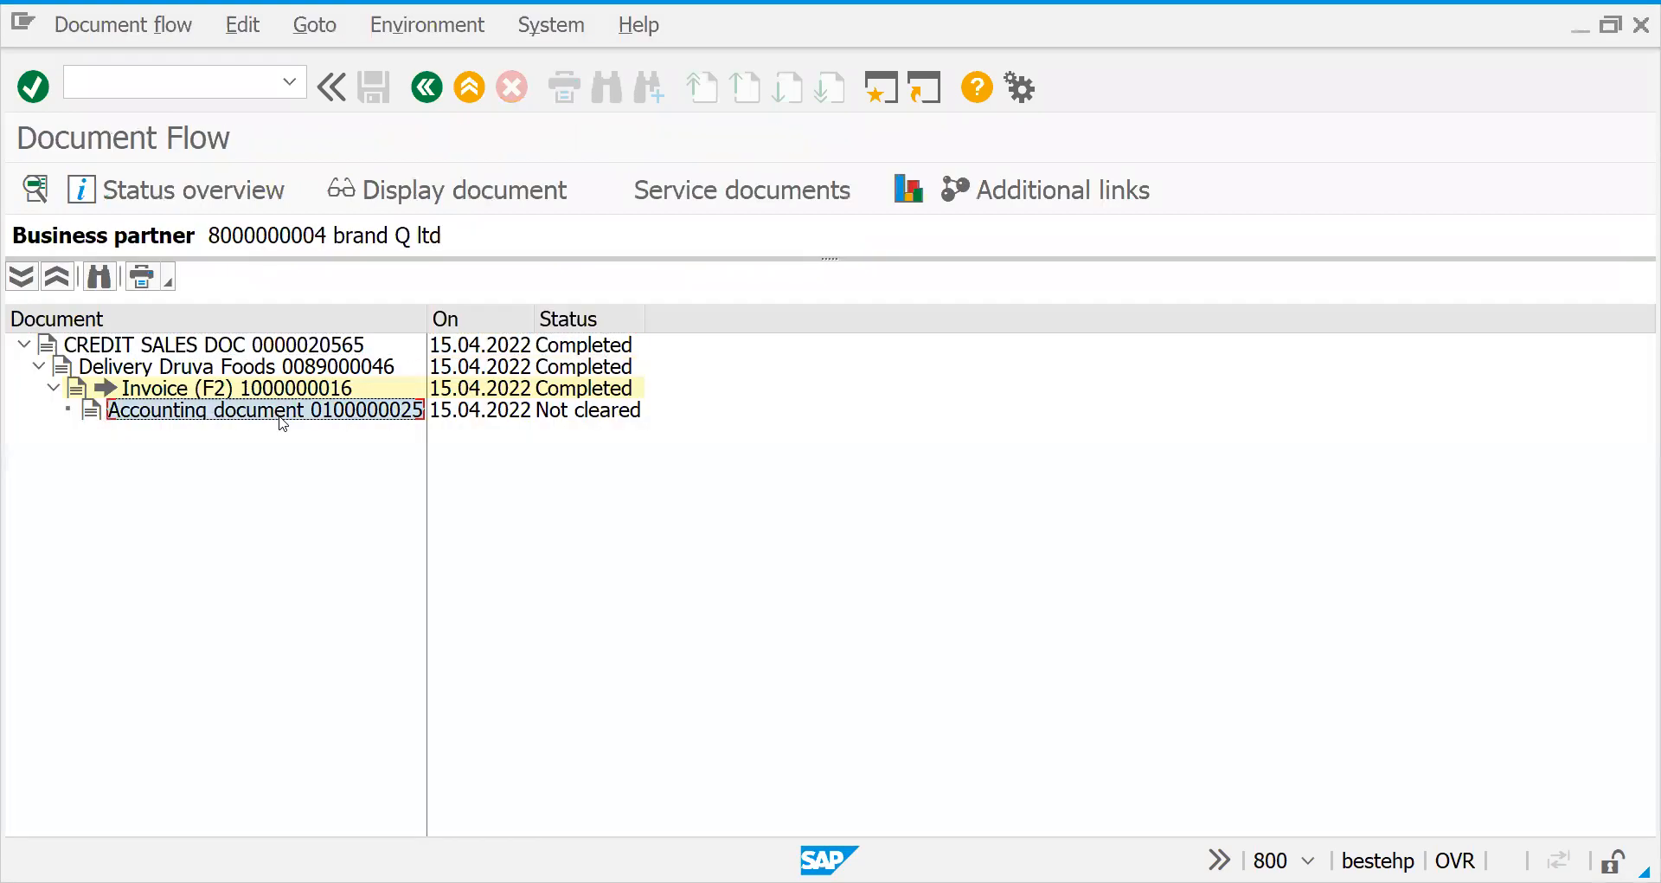
click(341, 348)
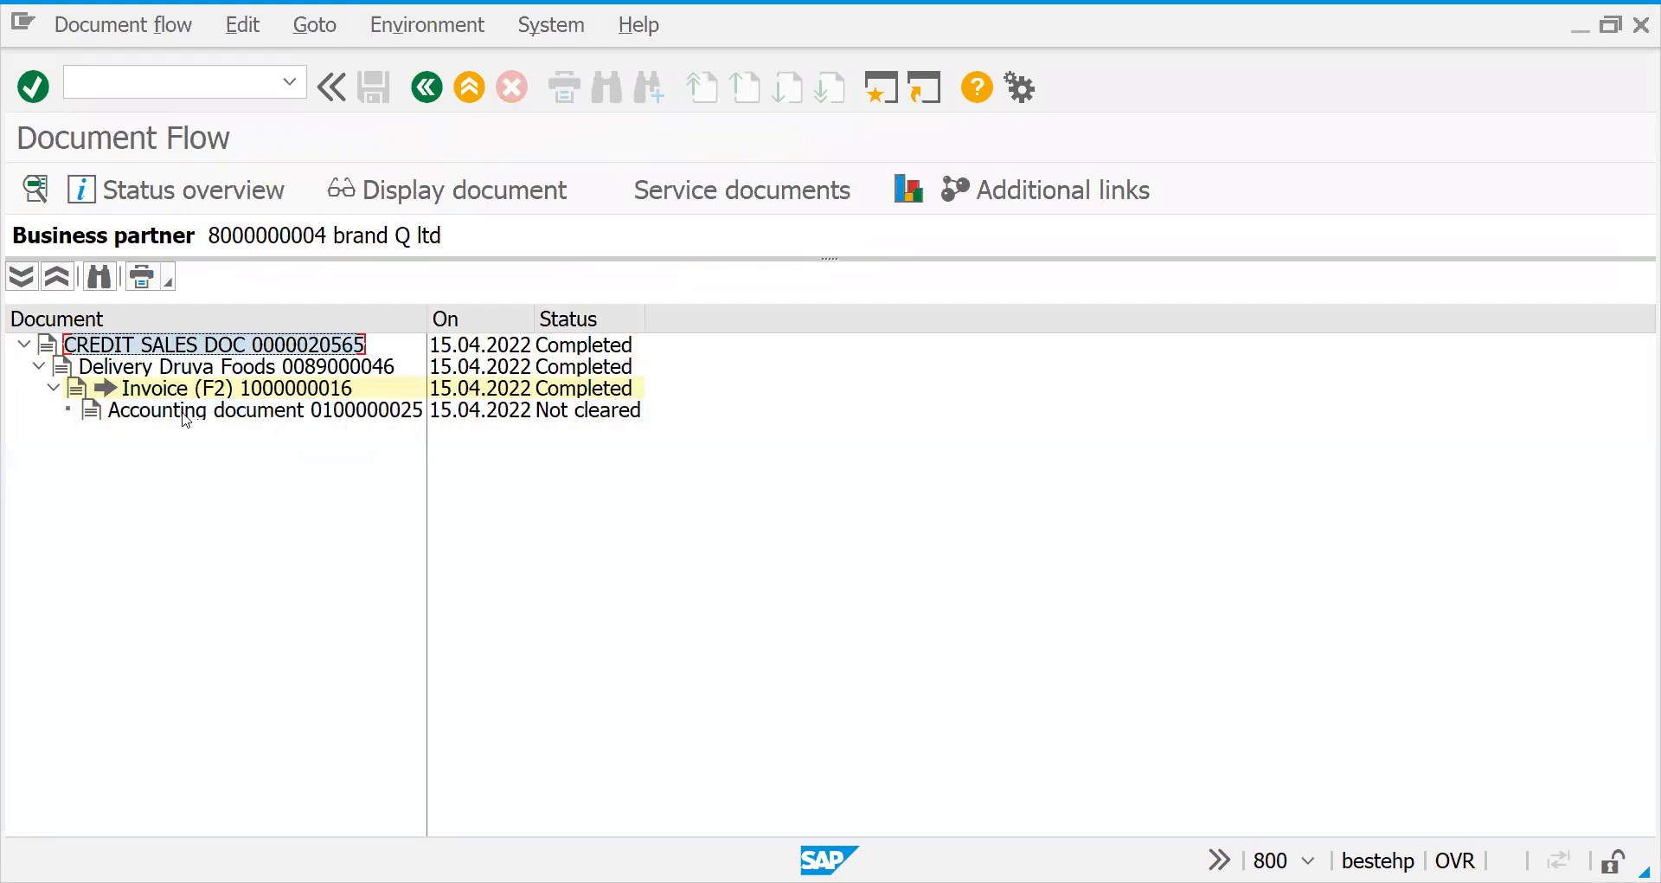
click(320, 369)
click(283, 395)
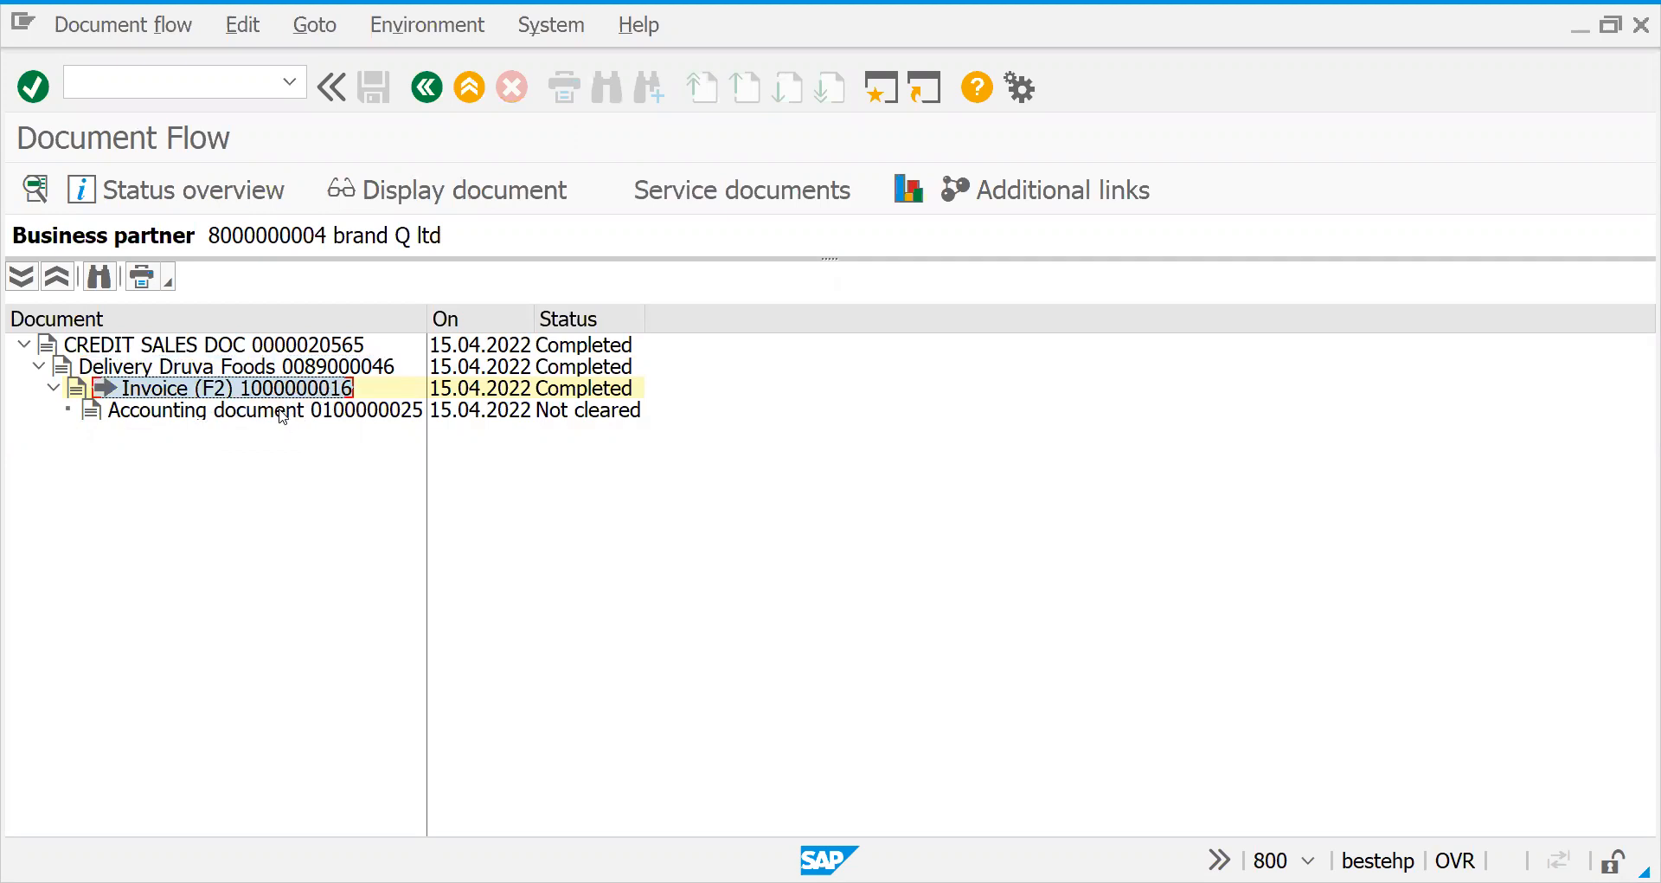
Step: Display the accounting document from the document flow, inspect its customer and revenue line items, and return to the flow
click(284, 412)
click(412, 204)
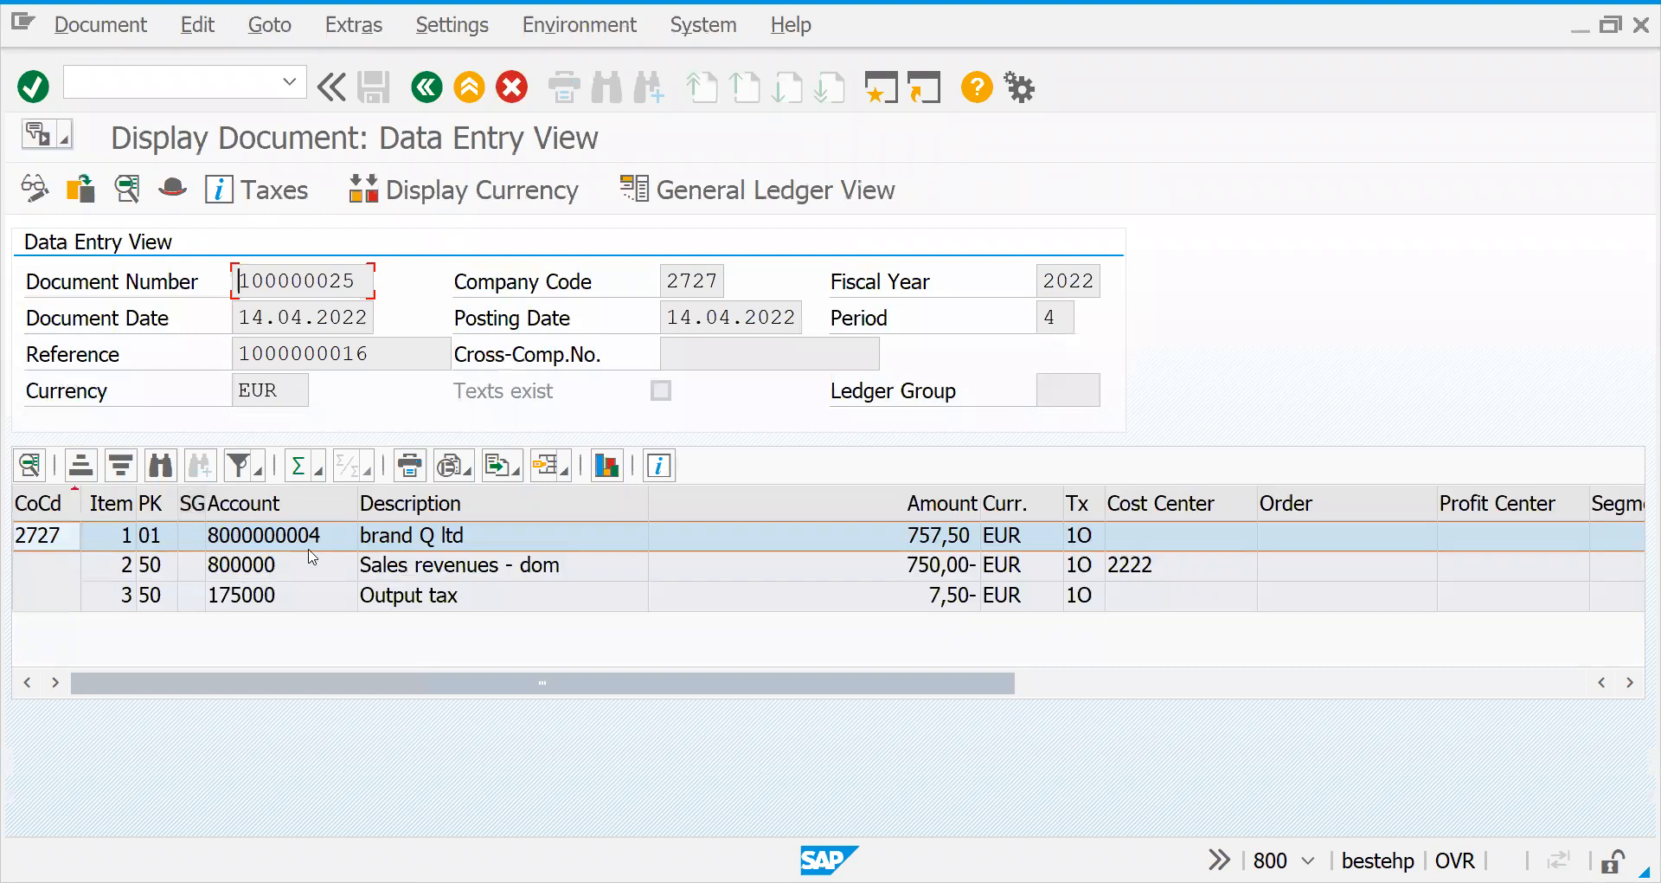
click(282, 573)
click(282, 536)
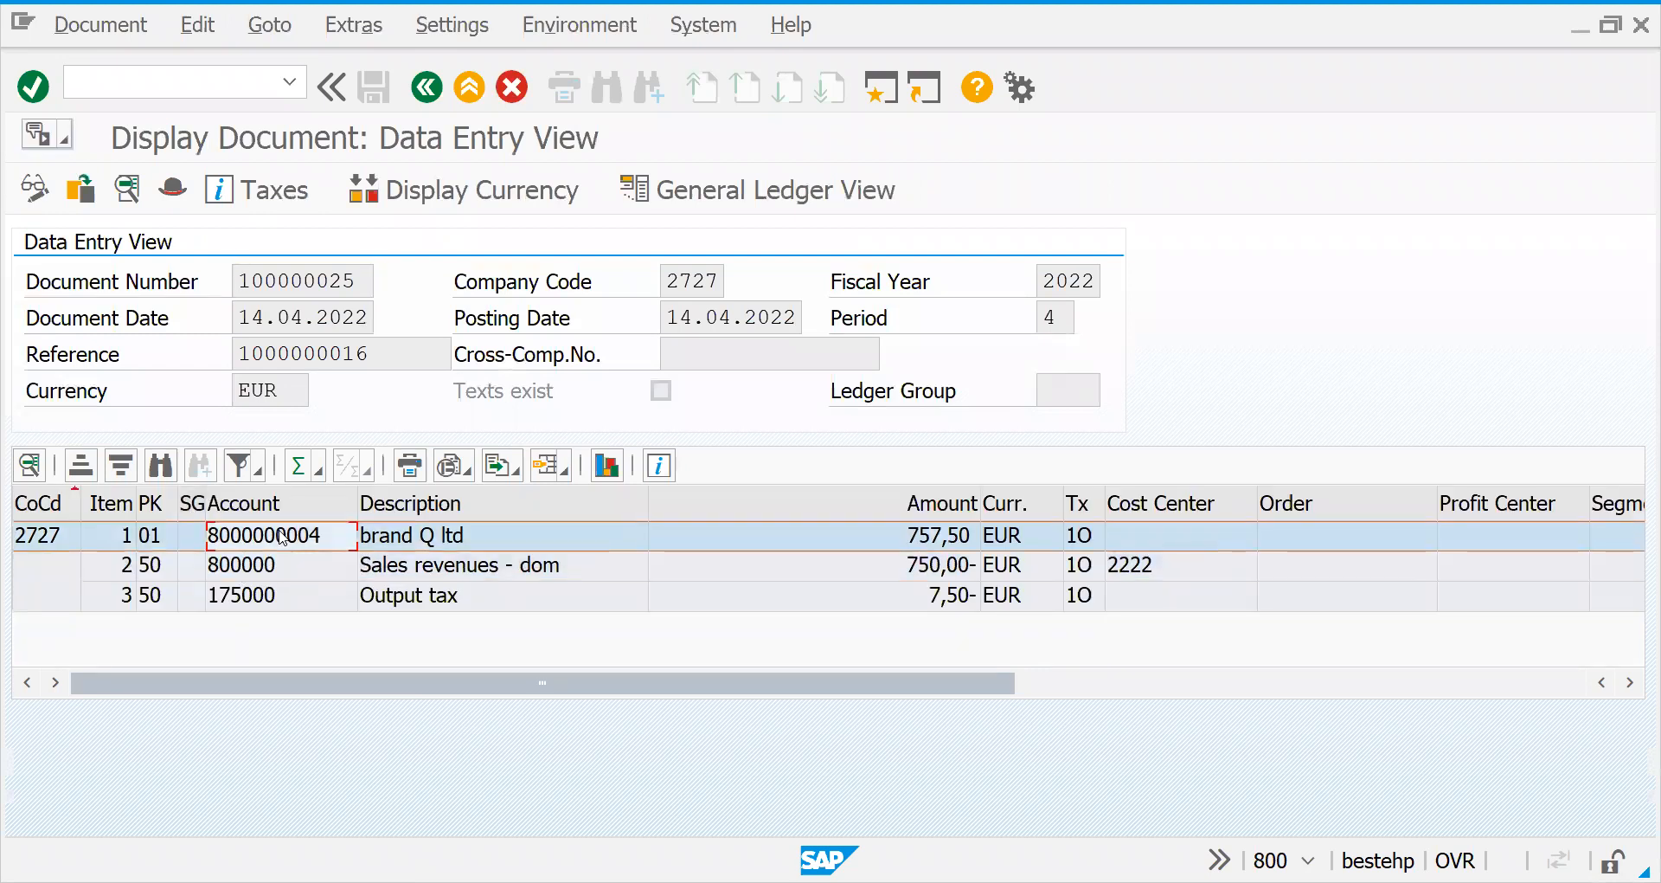
click(426, 87)
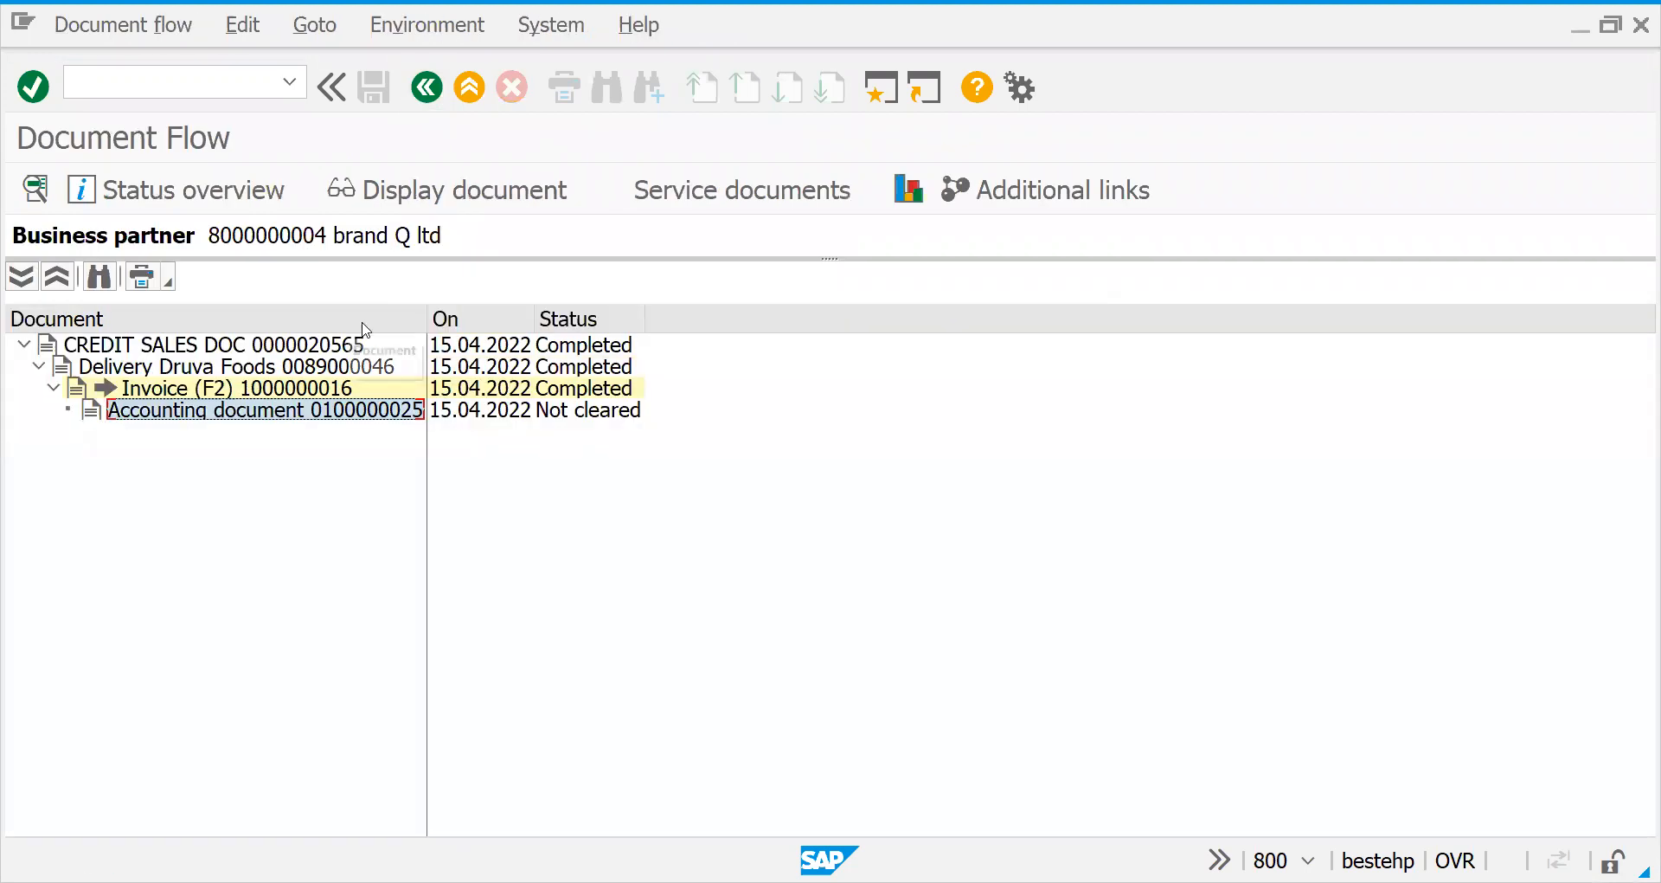
Step: Copy the sales order's number from its document flow details and open that order with transaction VA02
click(344, 347)
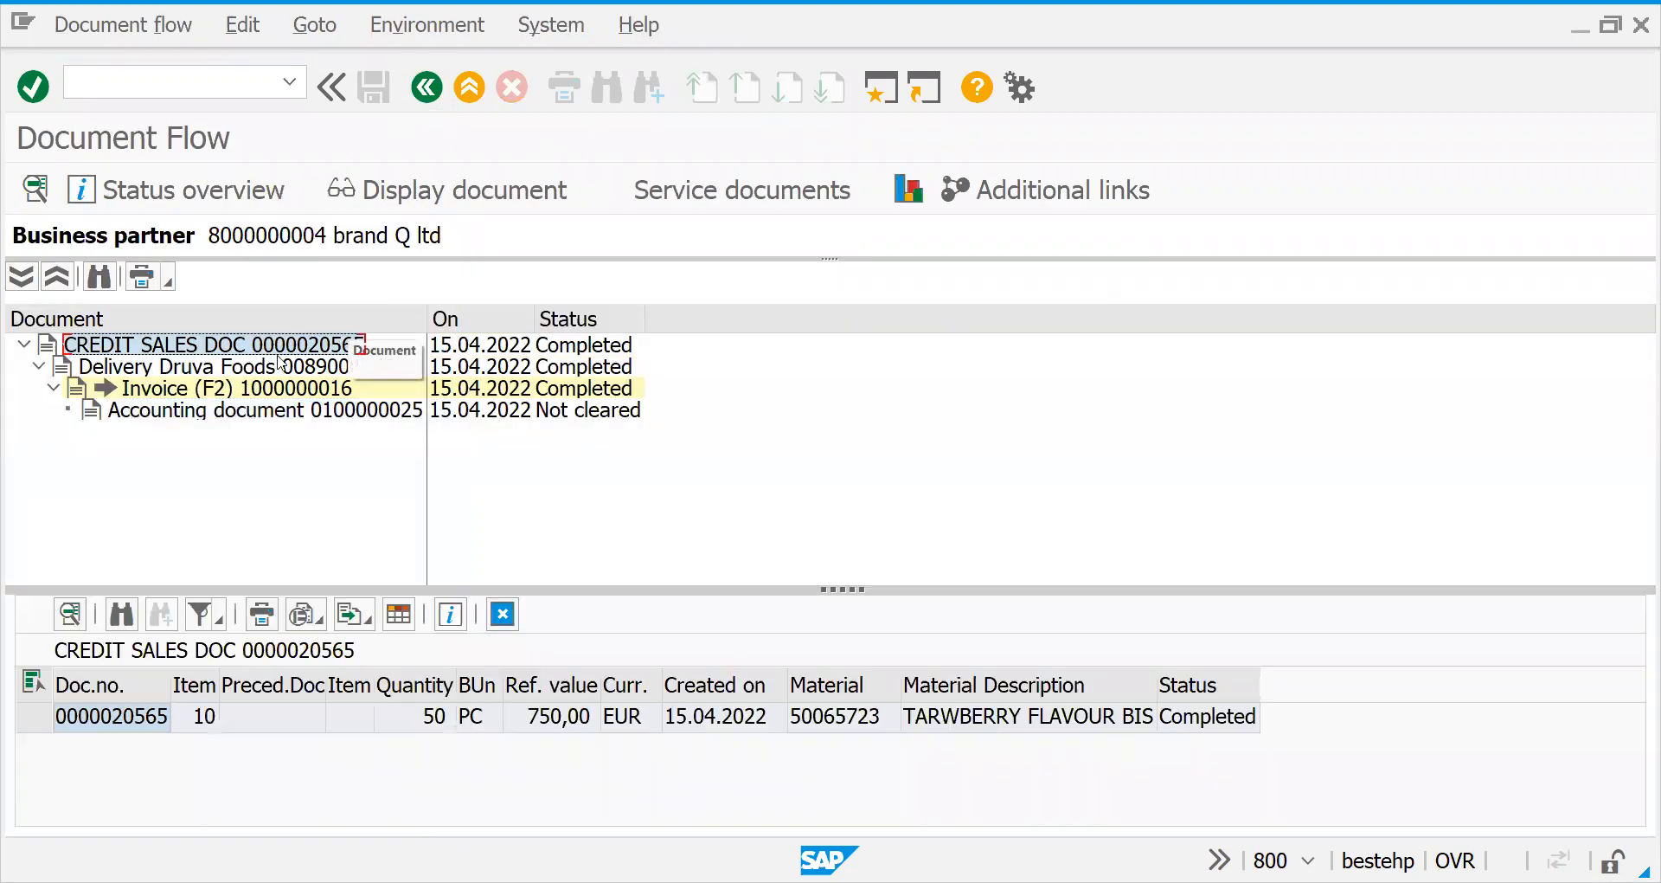
click(92, 718)
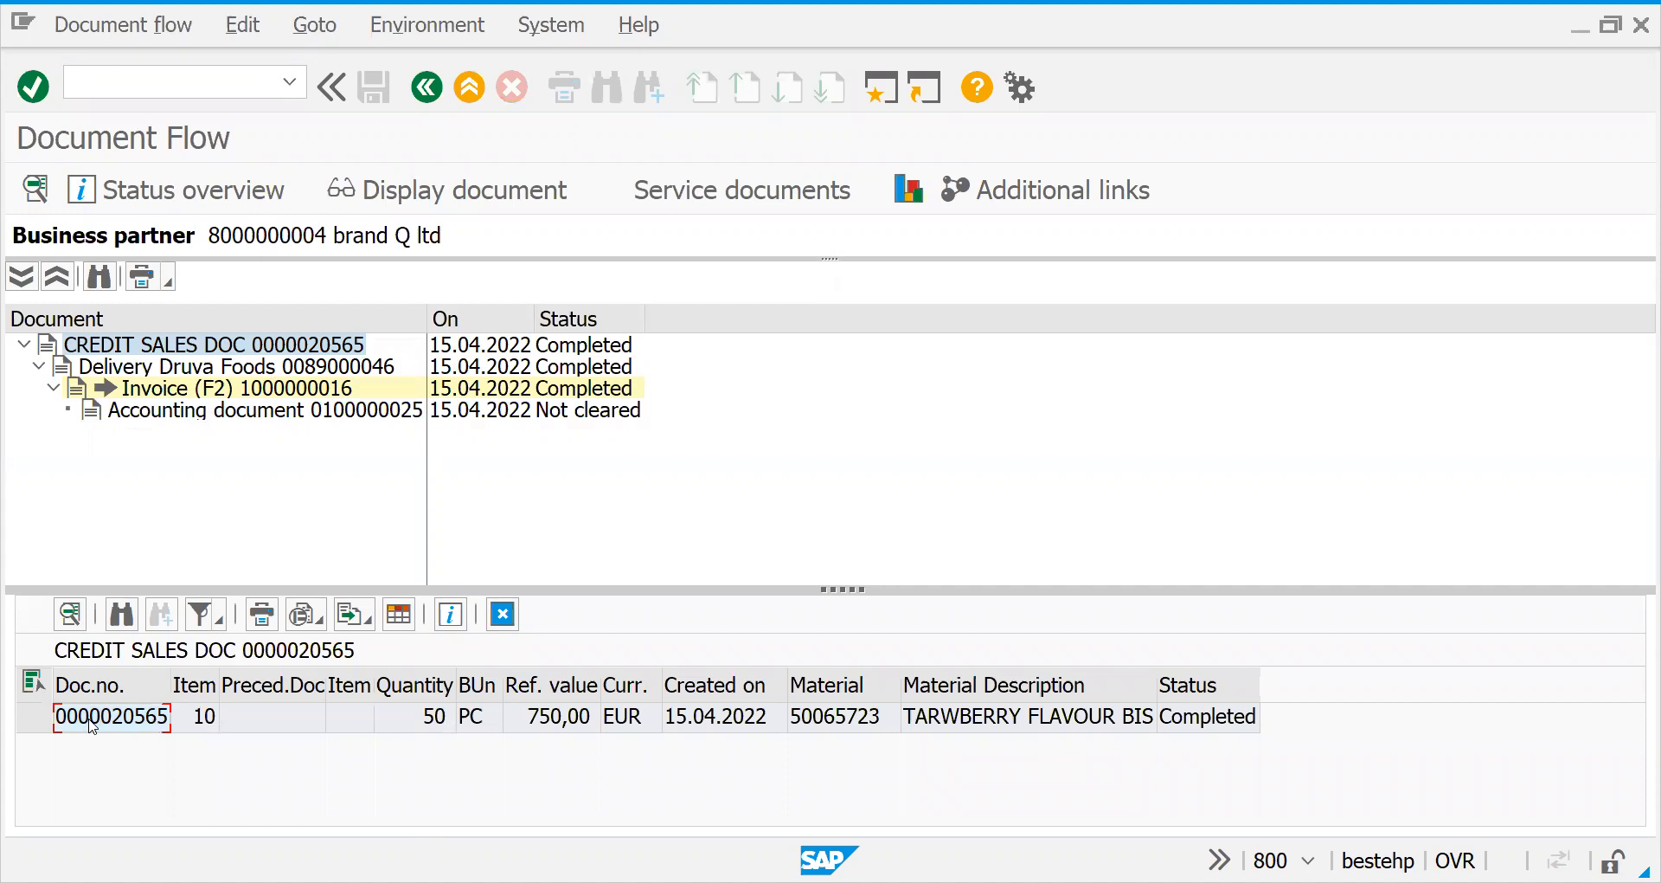
click(159, 93)
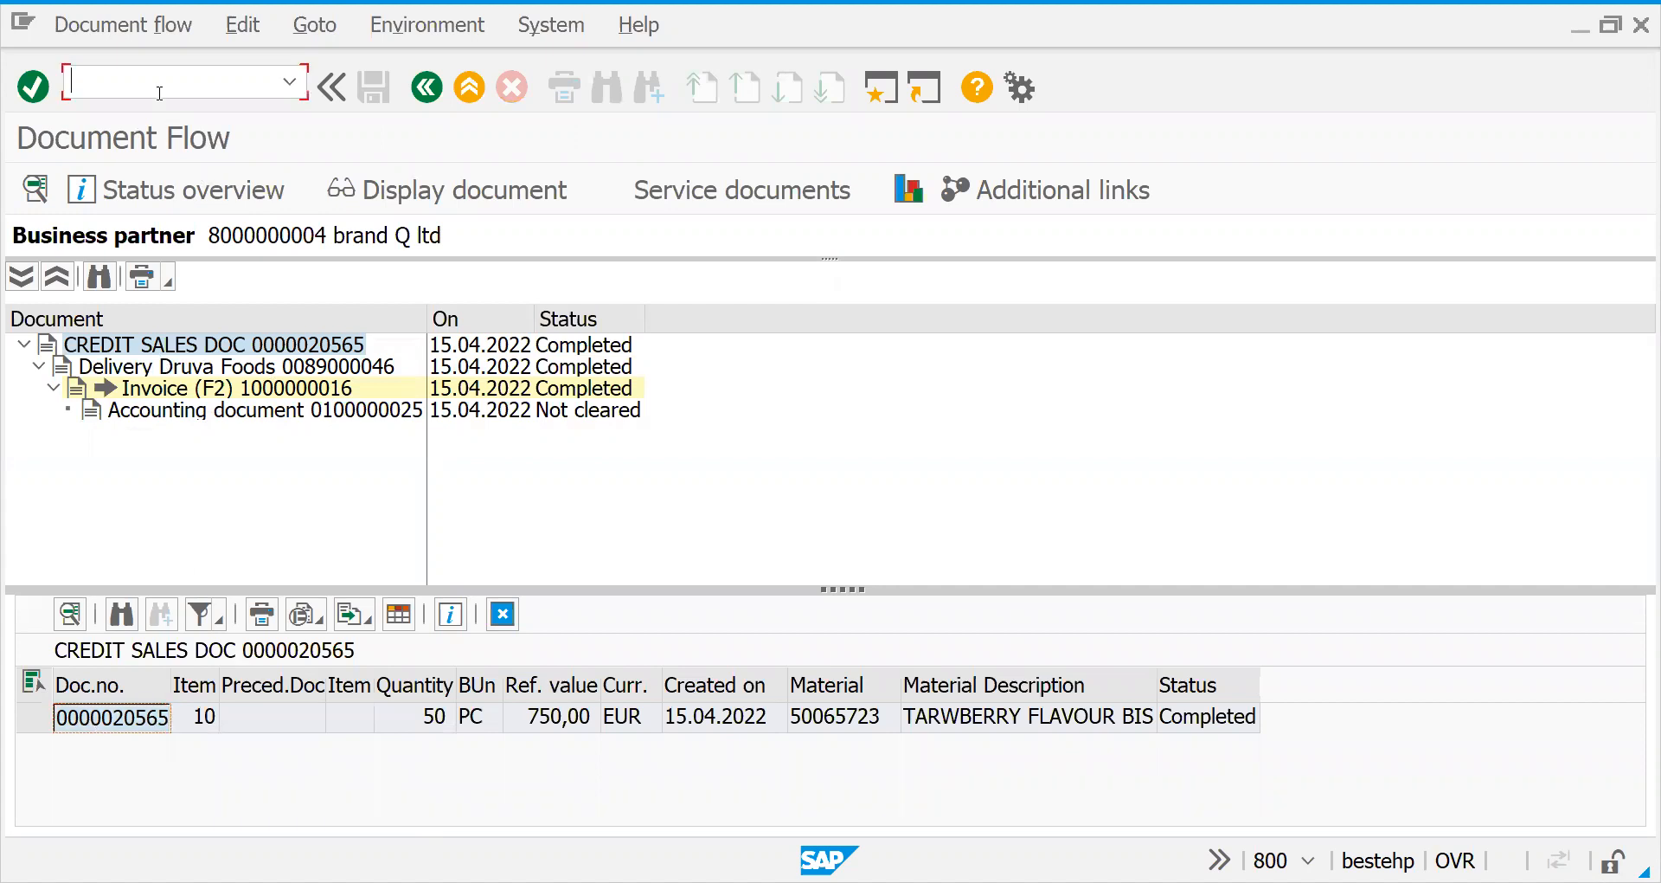
text(/nva02)
key(Return)
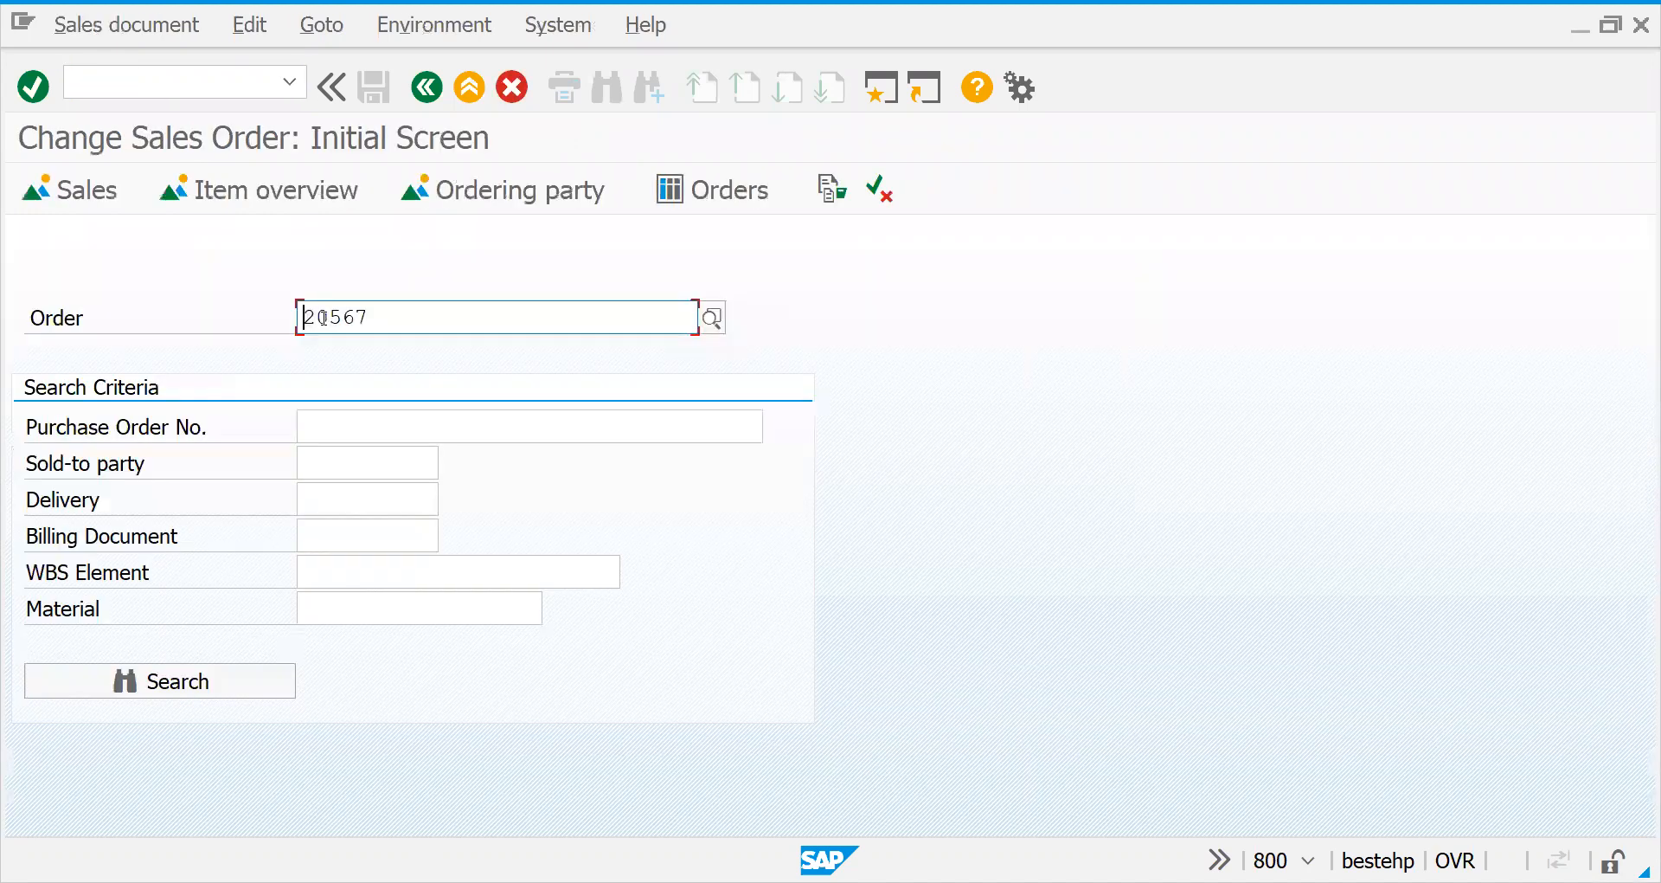
key(Return)
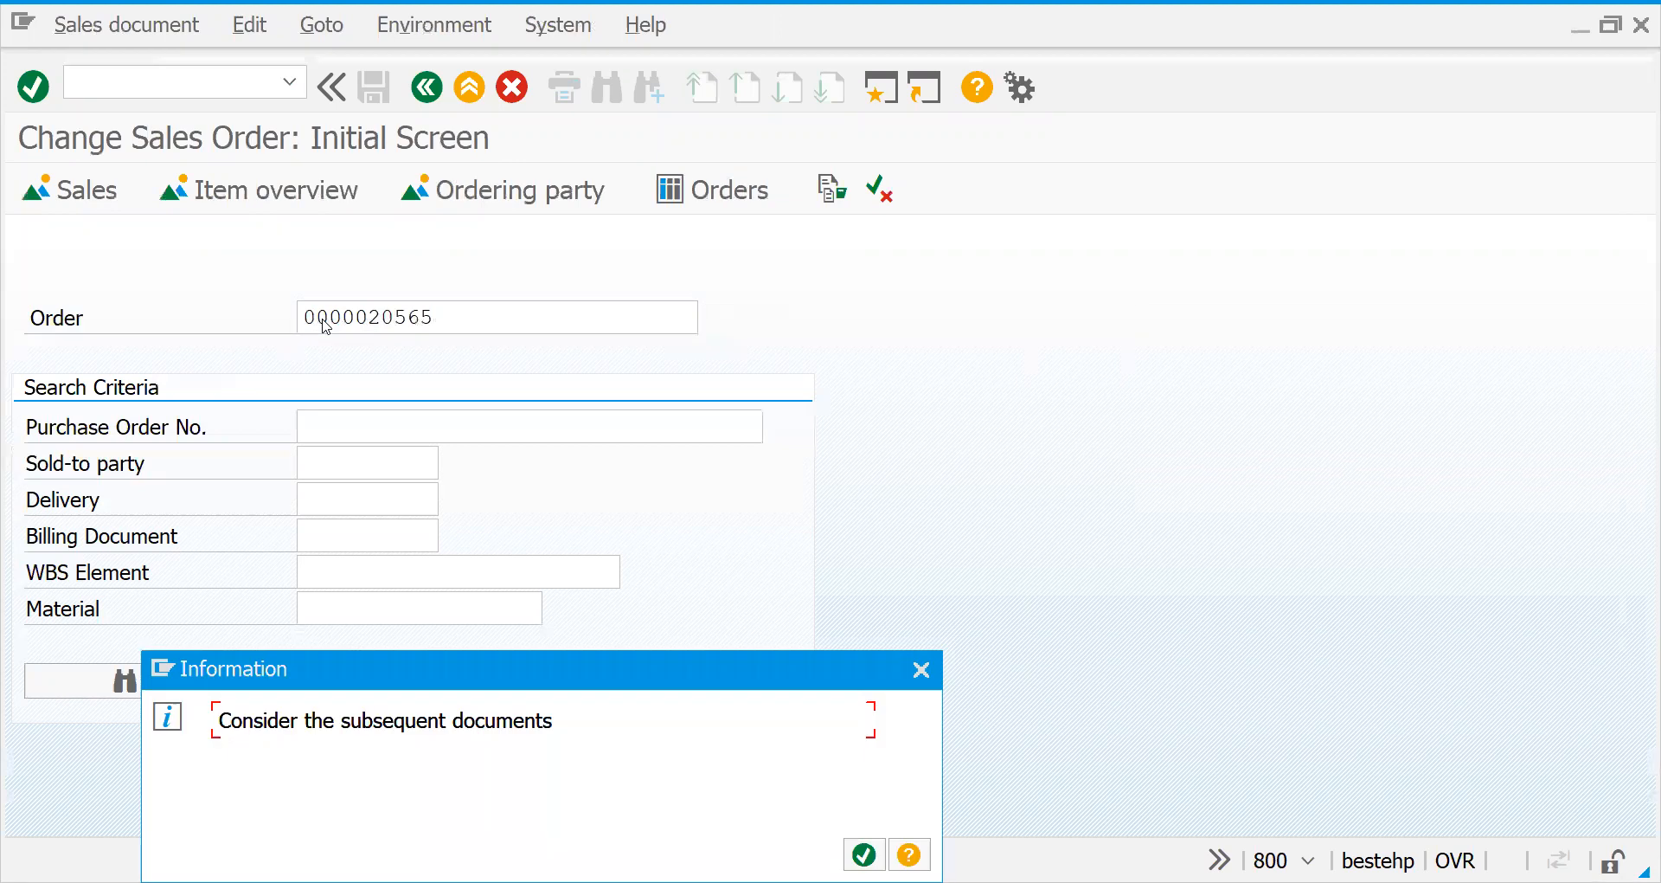
key(Return)
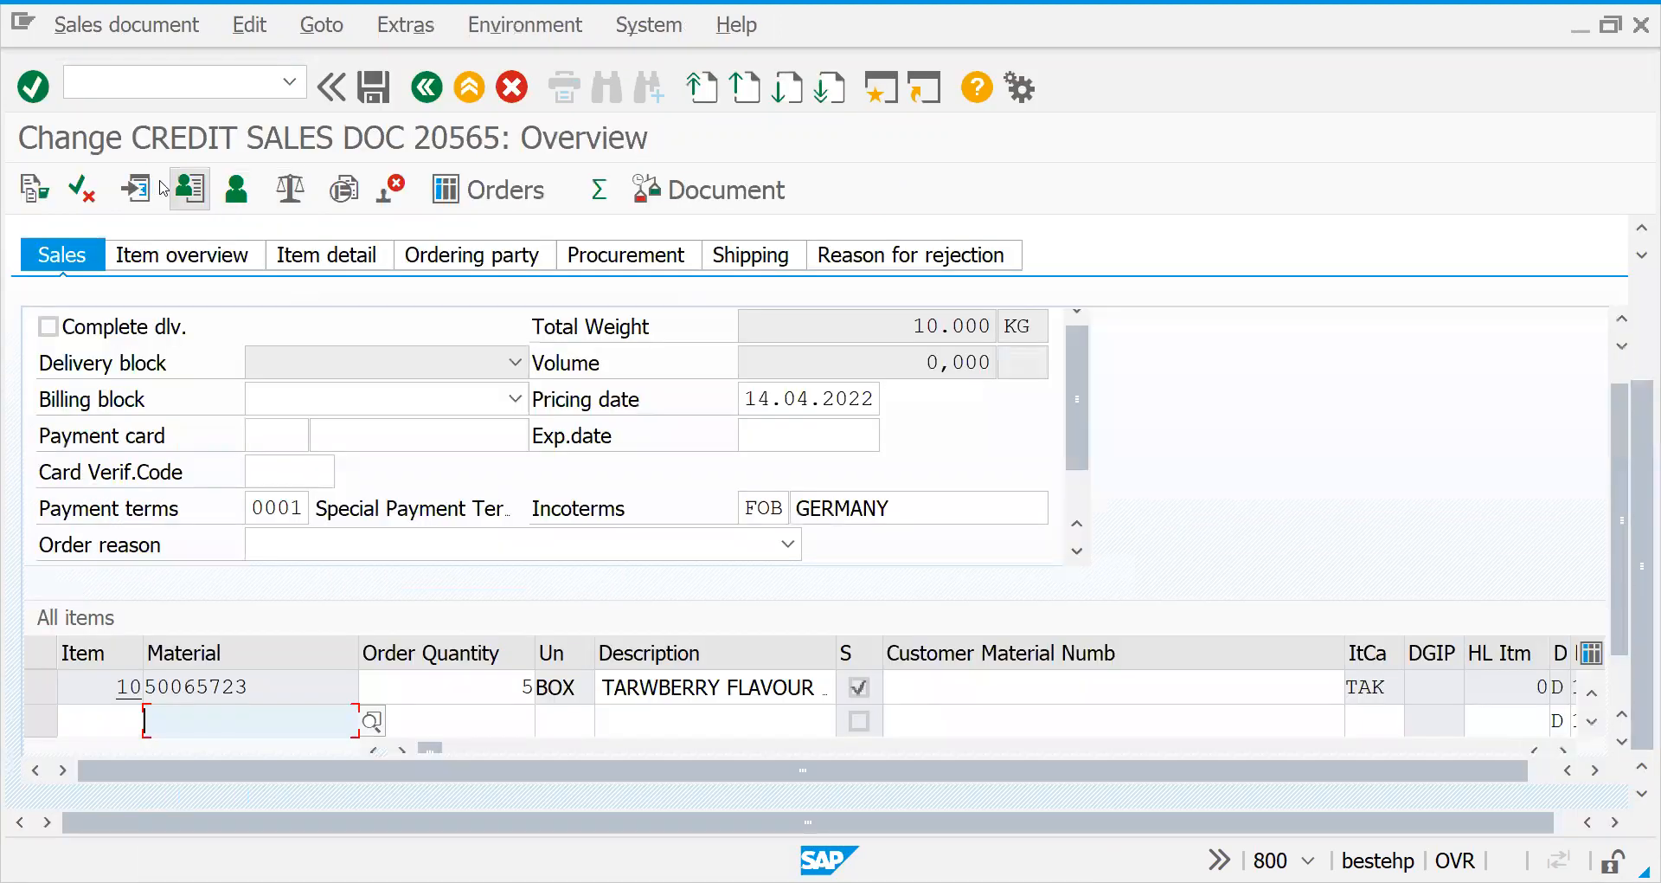
Step: Review the document flow of the order's item and the order's procurement data, including requirement type and delivery dates
click(35, 188)
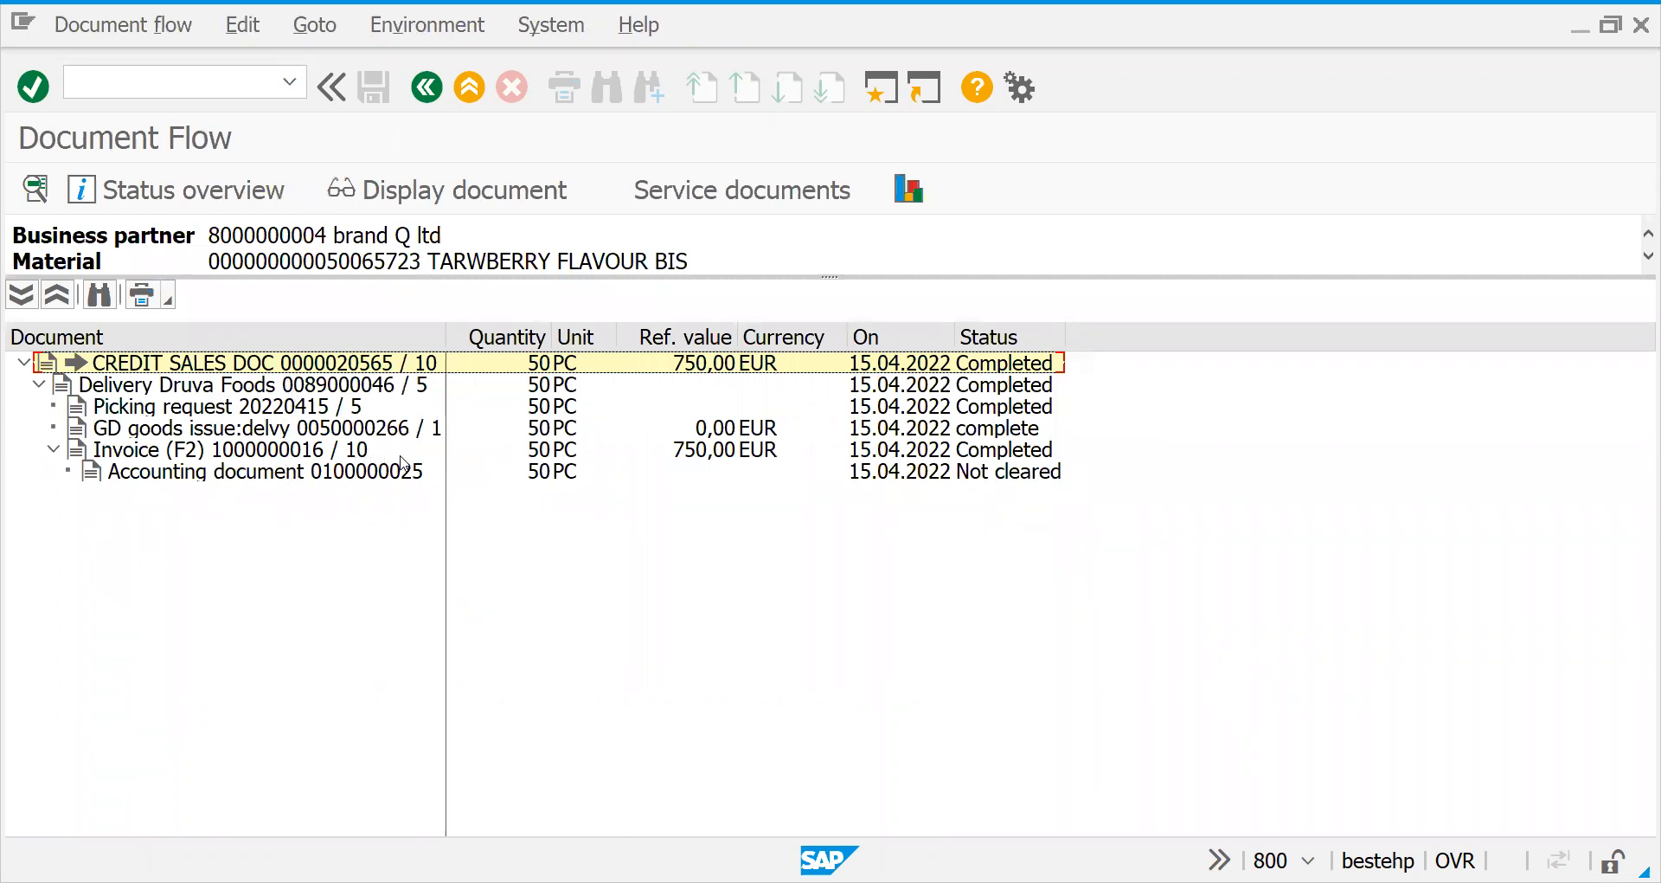
click(427, 86)
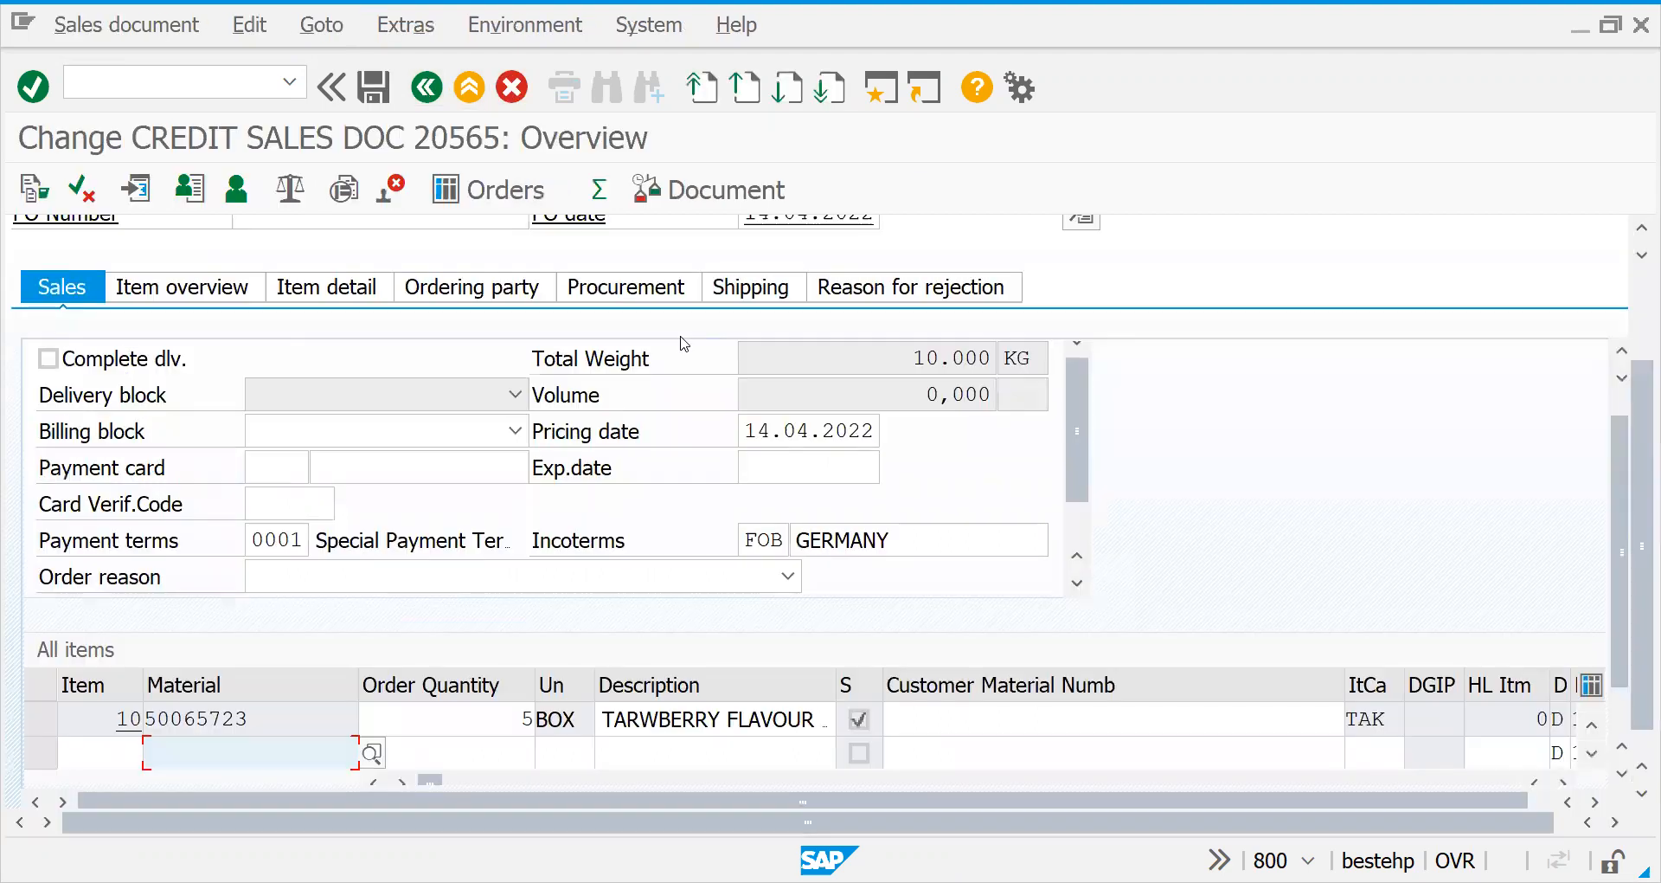
click(1638, 307)
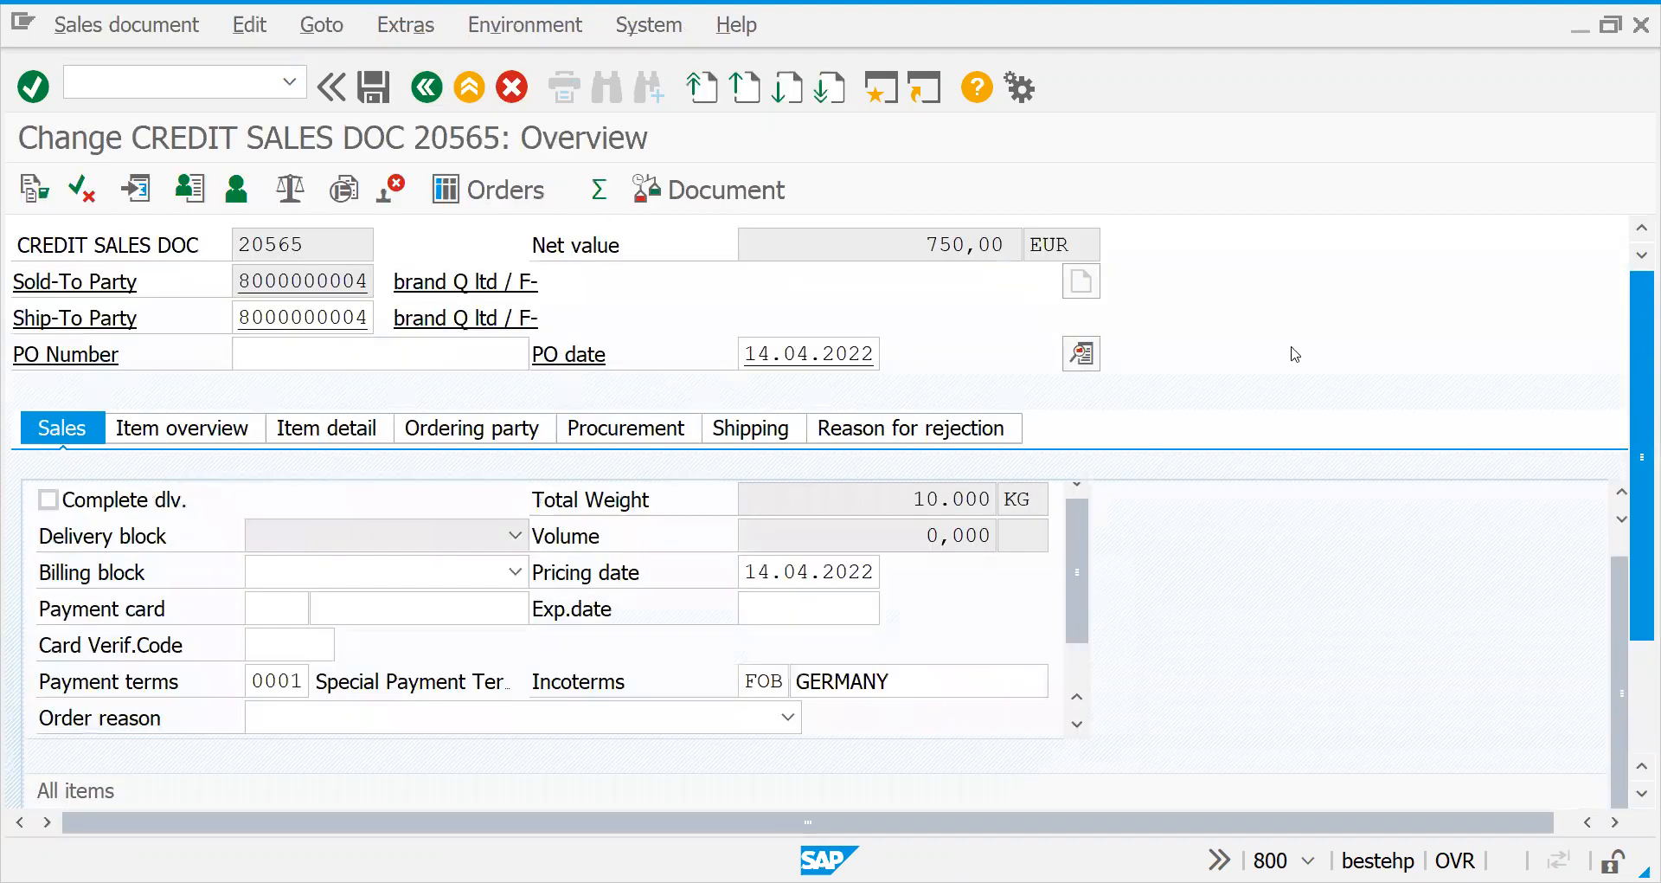
click(632, 430)
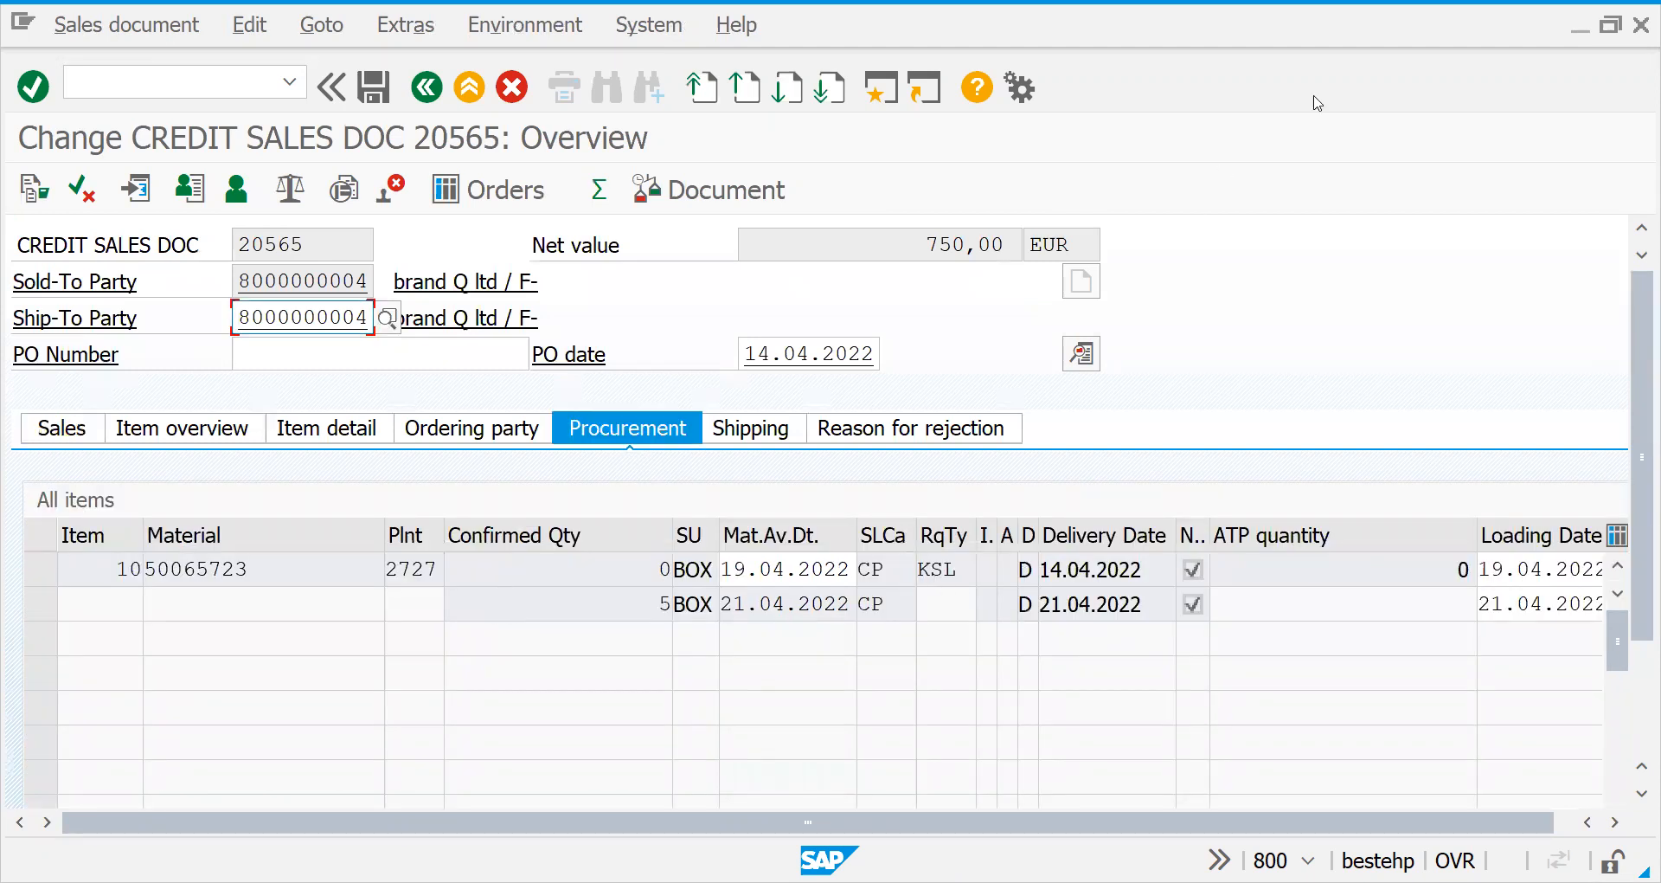
Step: Switch to the SD CLASS workbook in Excel and review the item category, order type and delivery type for MAKE TO ORDER (MTO)
key(alt+Tab)
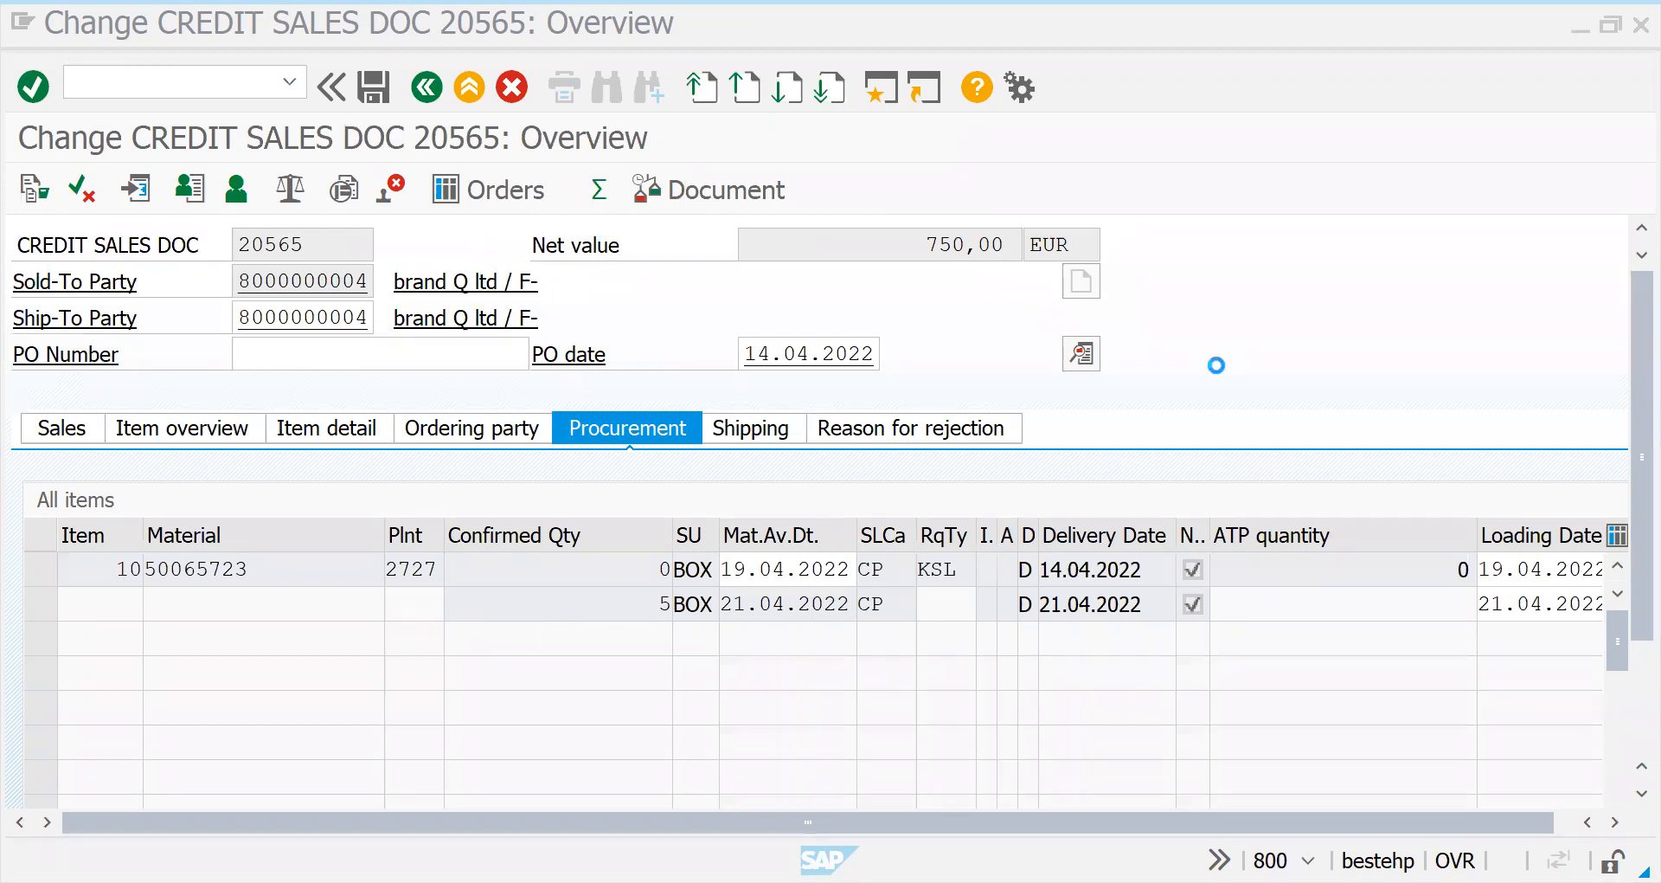
key(alt+Tab)
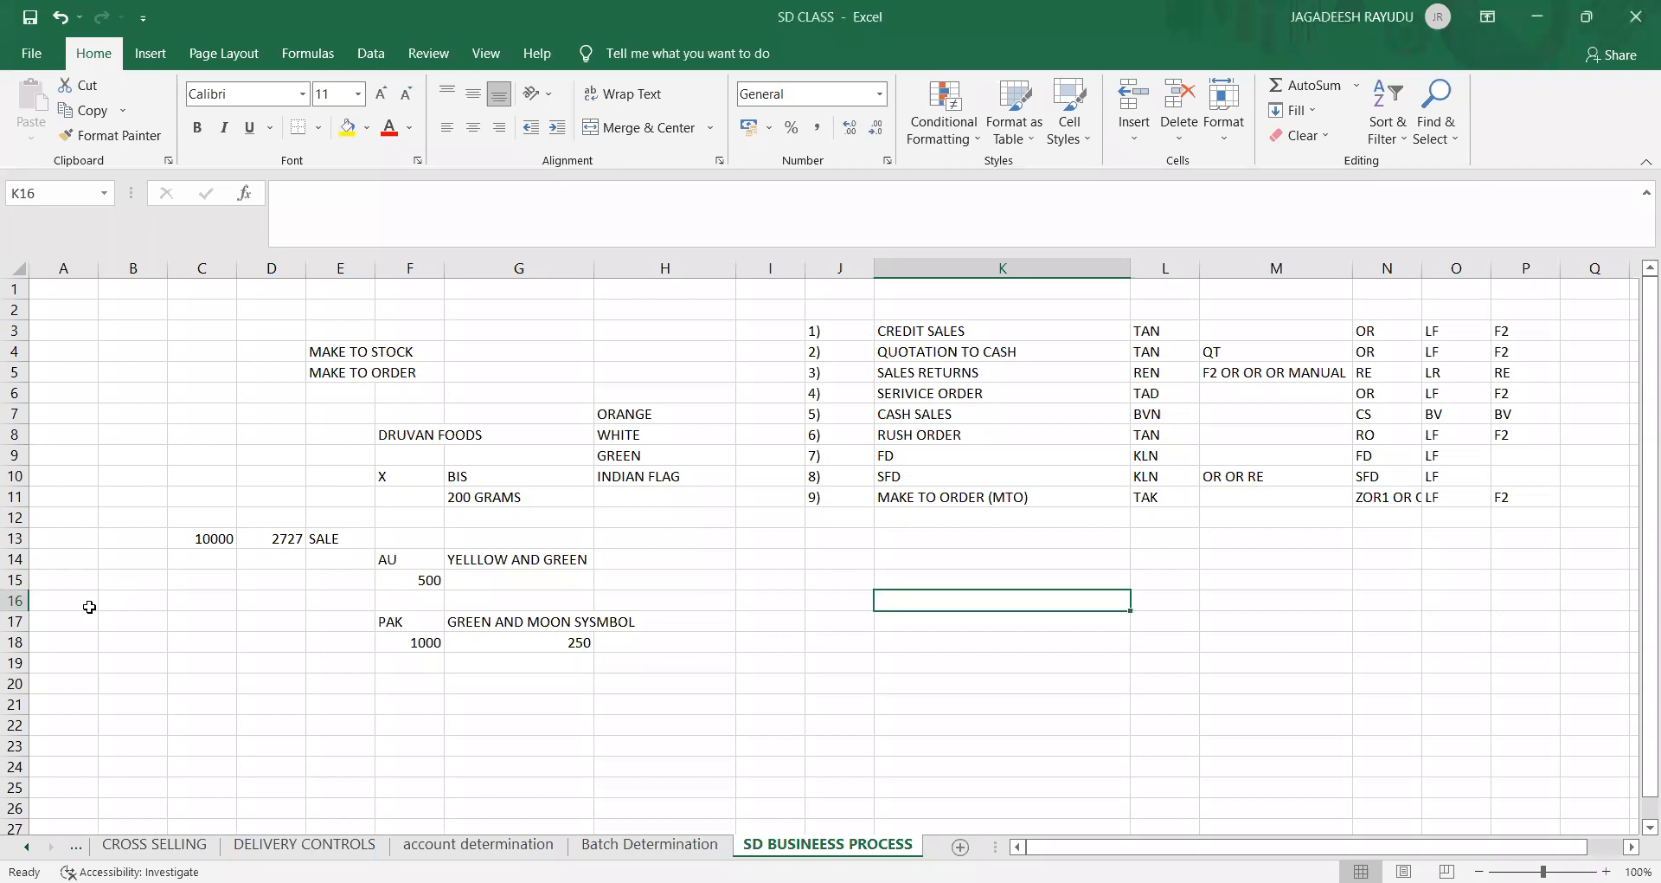
key(Home)
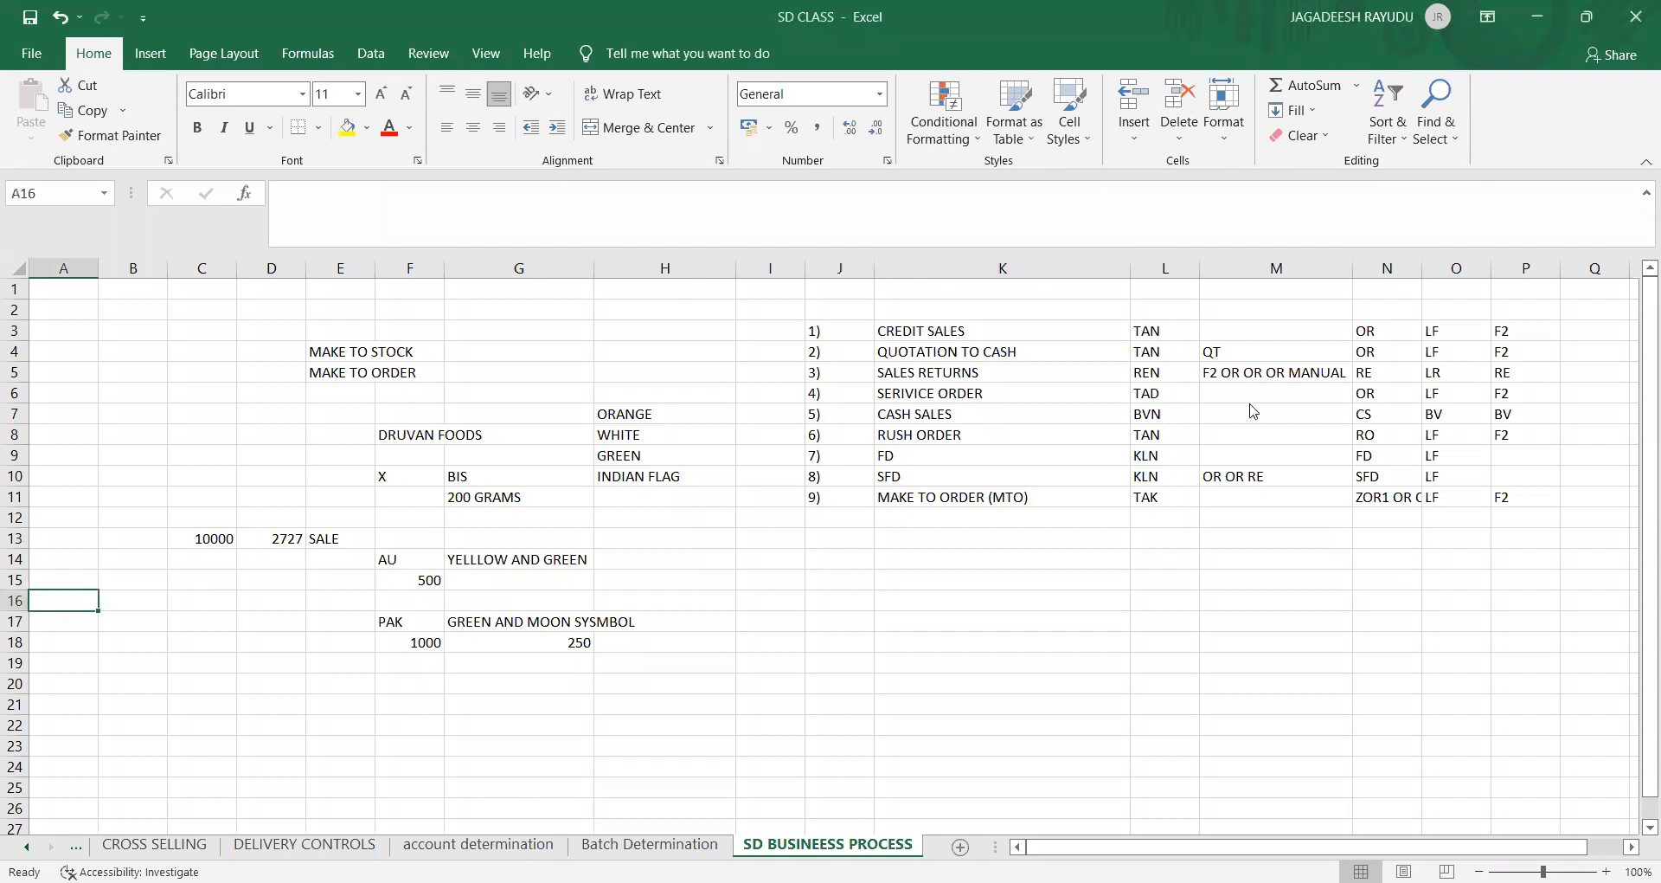
click(1156, 497)
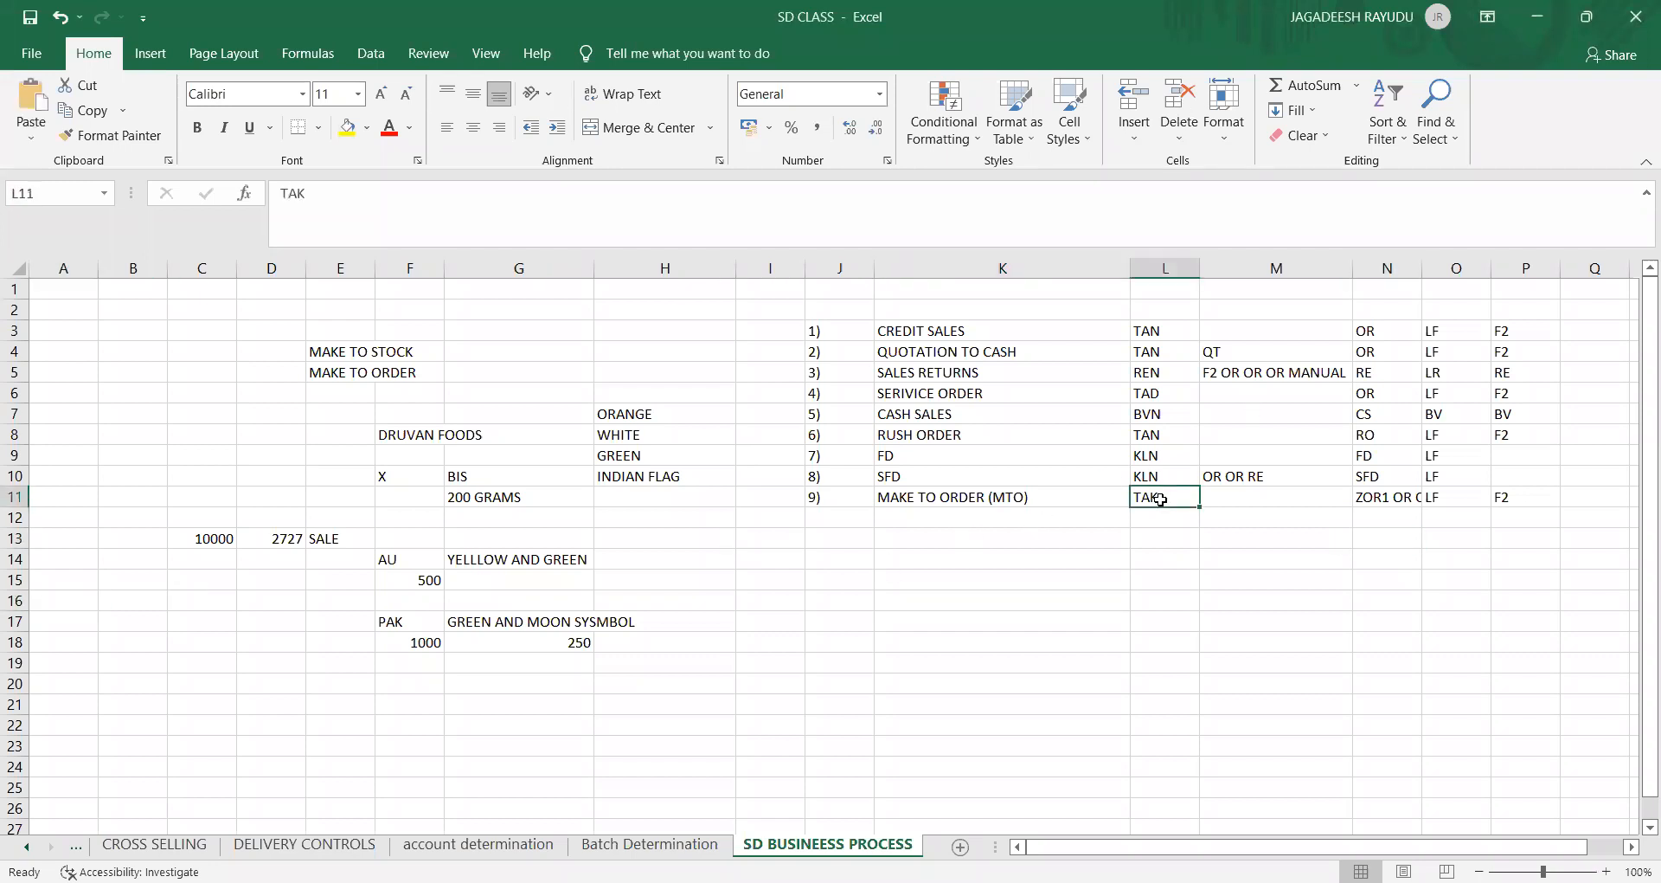
click(1411, 496)
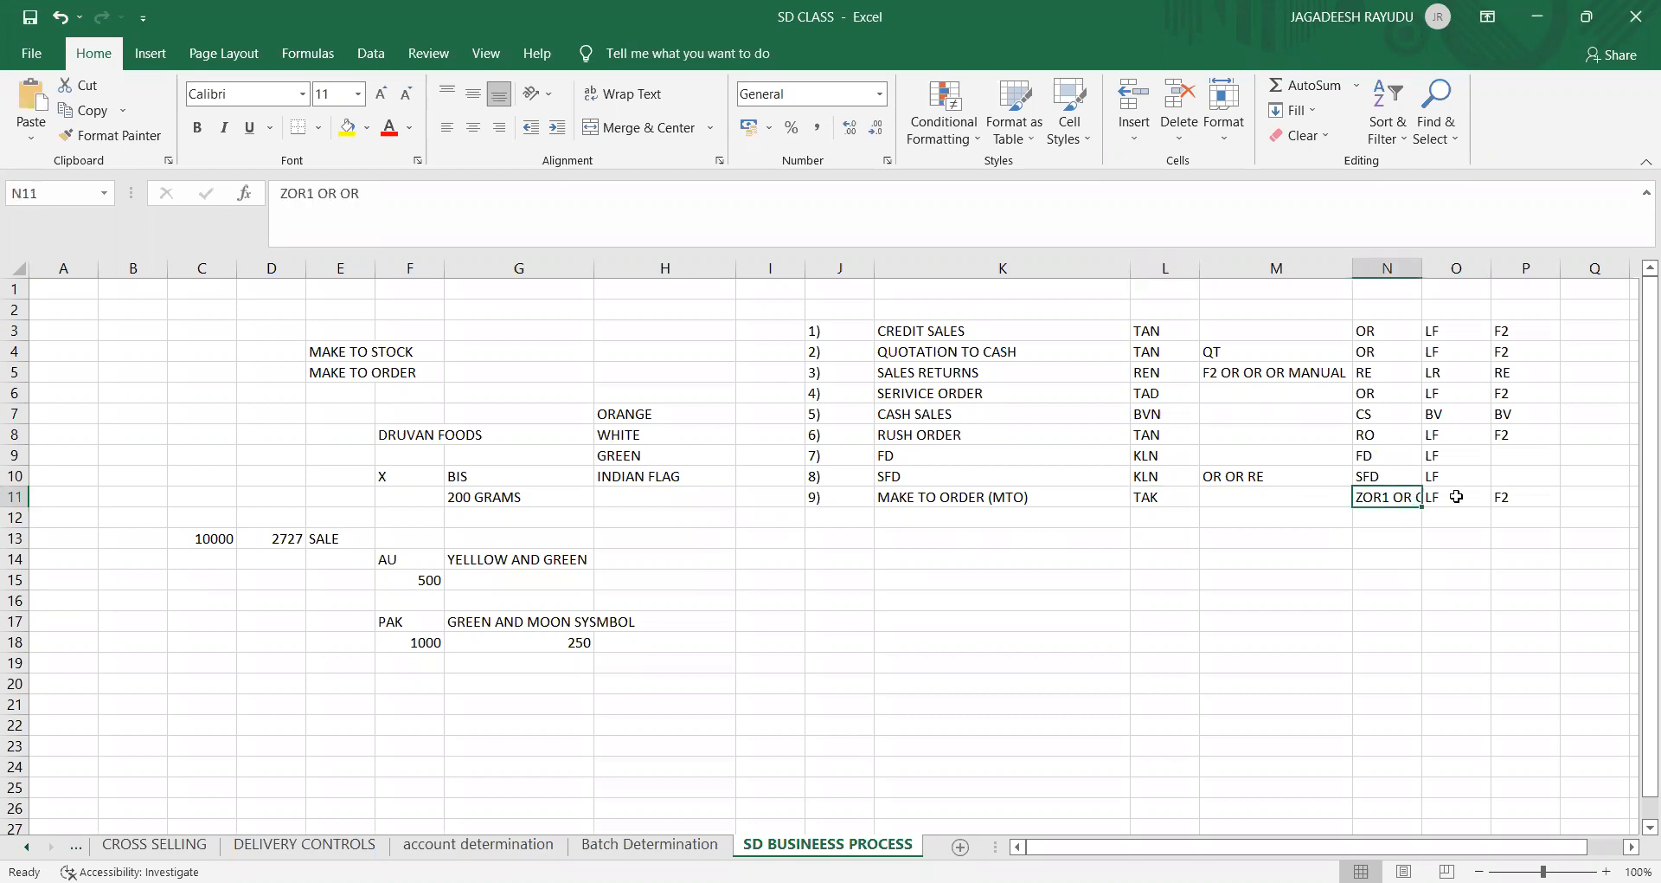
click(1455, 496)
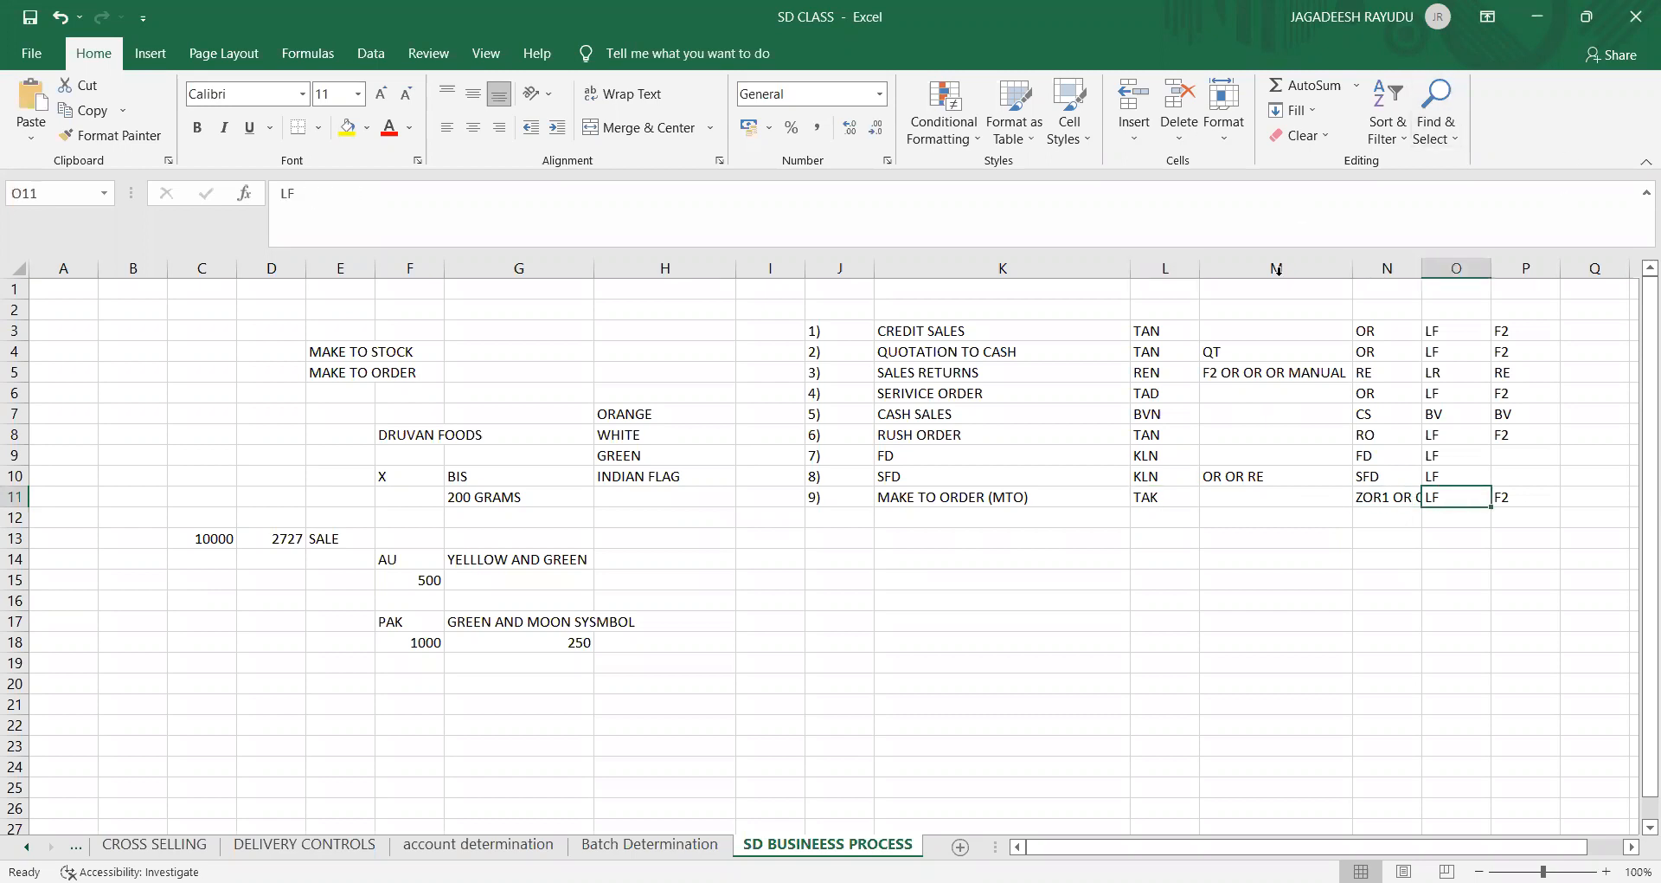